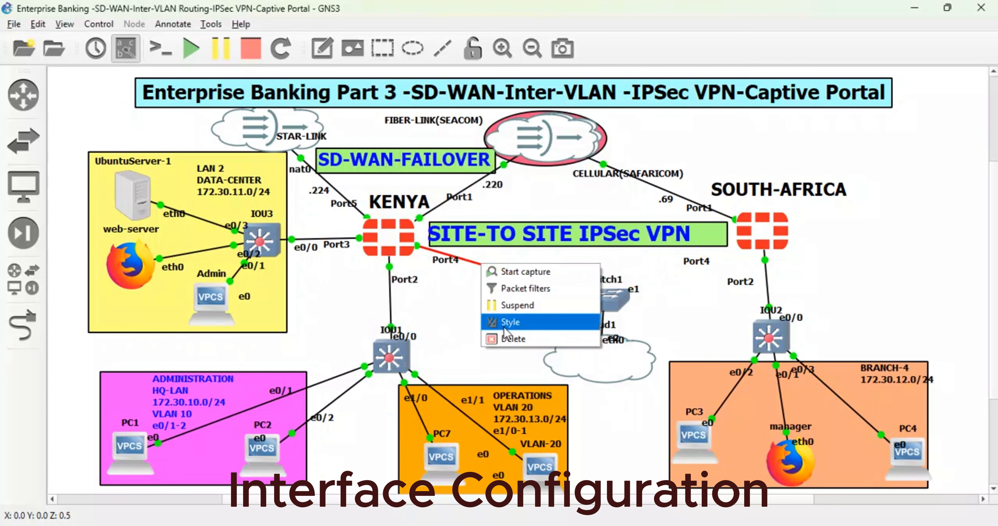
# - Set the border style of the link from the KENYA firewall's Port4 to Switch1 to Invisible and apply it
pyautogui.click(519, 322)
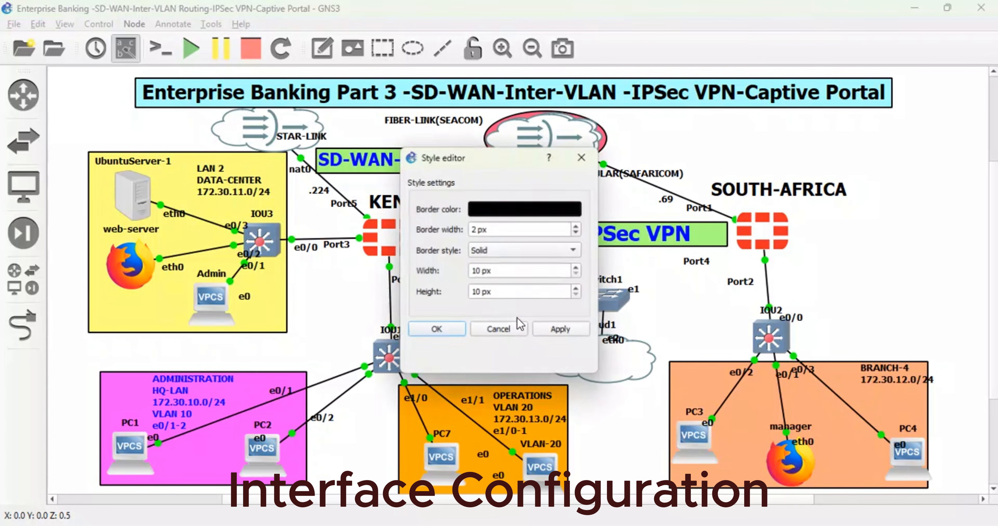
pyautogui.click(525, 211)
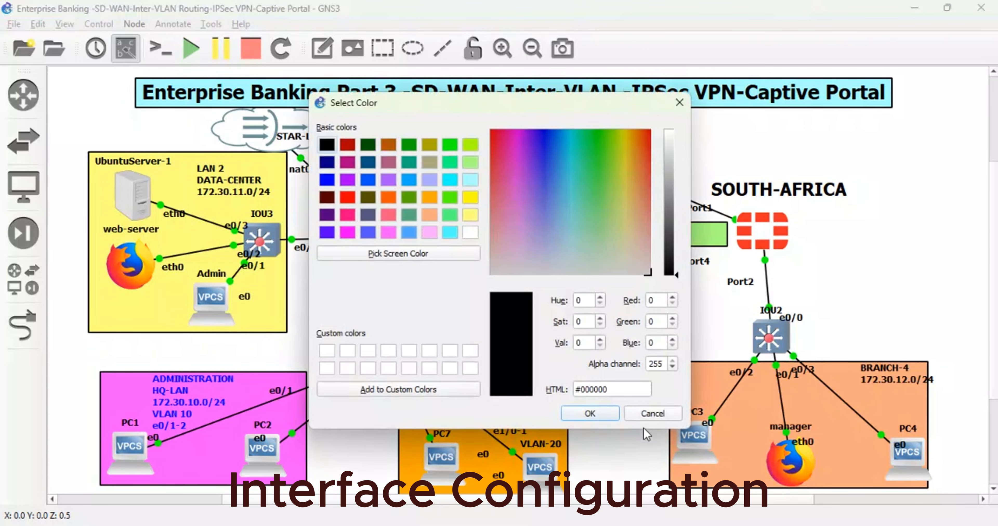
pyautogui.click(643, 418)
pyautogui.click(532, 253)
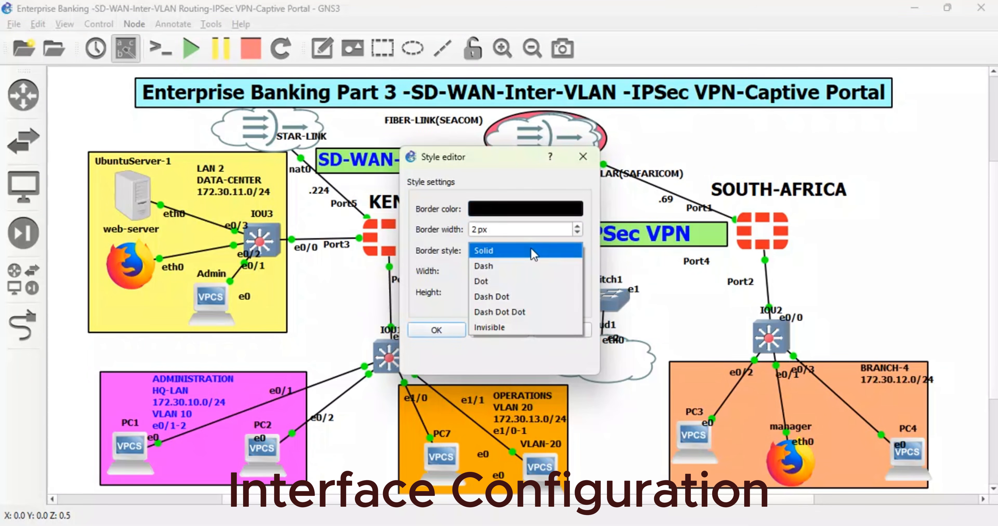
pyautogui.click(501, 330)
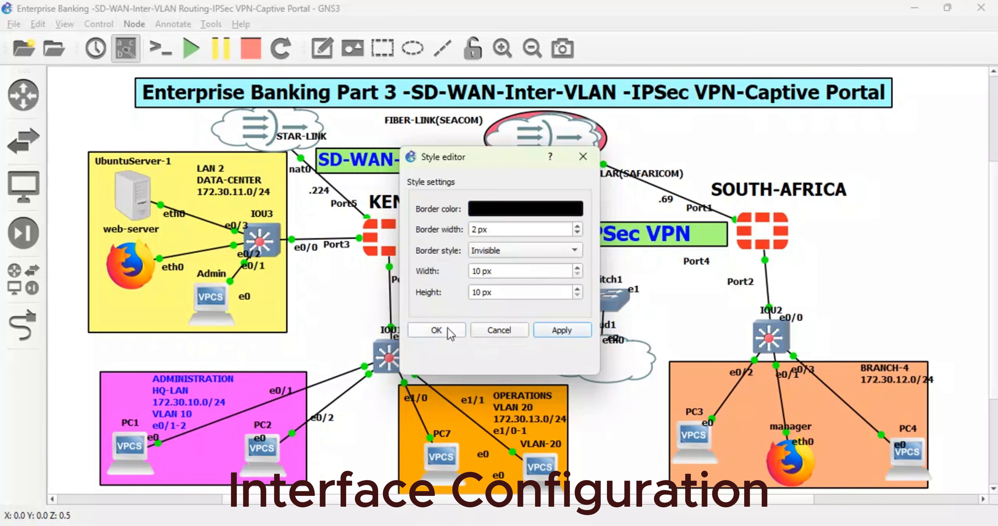
pyautogui.click(556, 332)
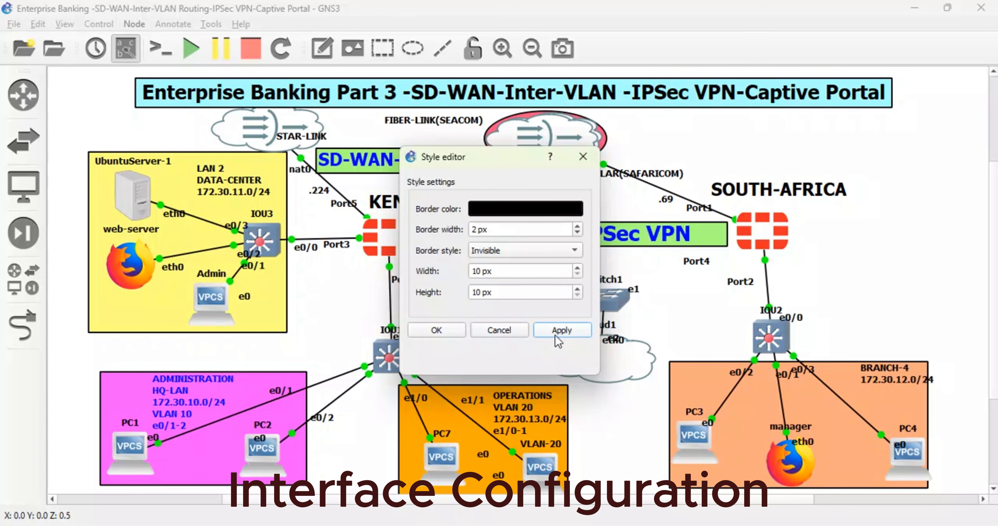
pyautogui.click(446, 331)
# - Place Cloud1 over Switch1, select both, and move them together below the visible part of the topology
pyautogui.moveTo(602, 356); pyautogui.dragTo(601, 310)
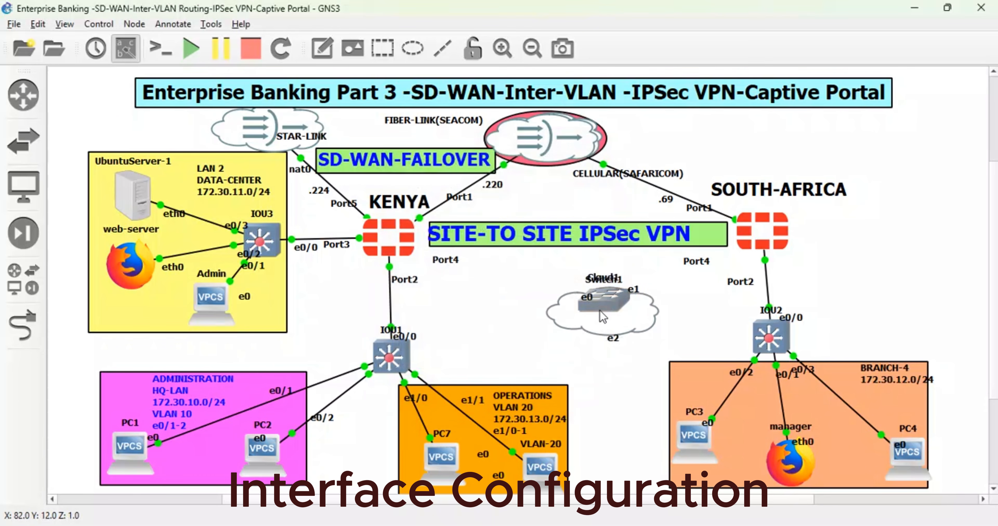
pyautogui.moveTo(557, 265); pyautogui.dragTo(663, 334)
pyautogui.moveTo(615, 301); pyautogui.dragTo(635, 525)
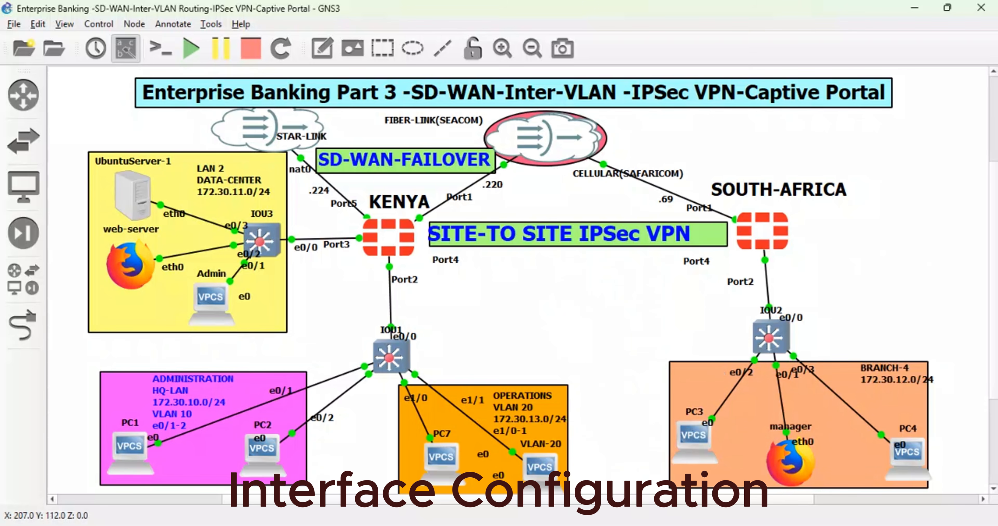
# - Shift the SOUTH-AFRICA firewall slightly up and away from the VPN banner, and align switch IOU2 beneath it
pyautogui.click(783, 229)
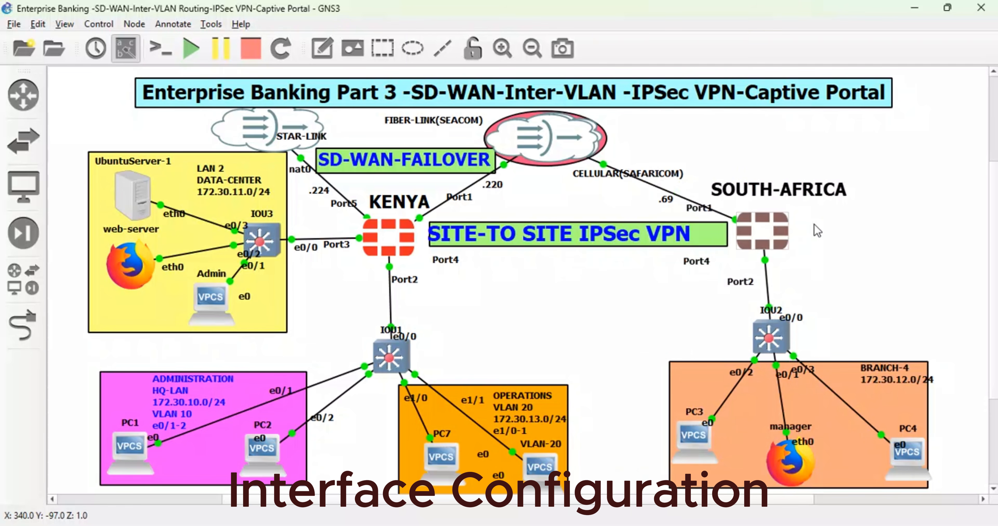
pyautogui.moveTo(776, 228); pyautogui.dragTo(806, 215)
pyautogui.moveTo(779, 331); pyautogui.dragTo(803, 328)
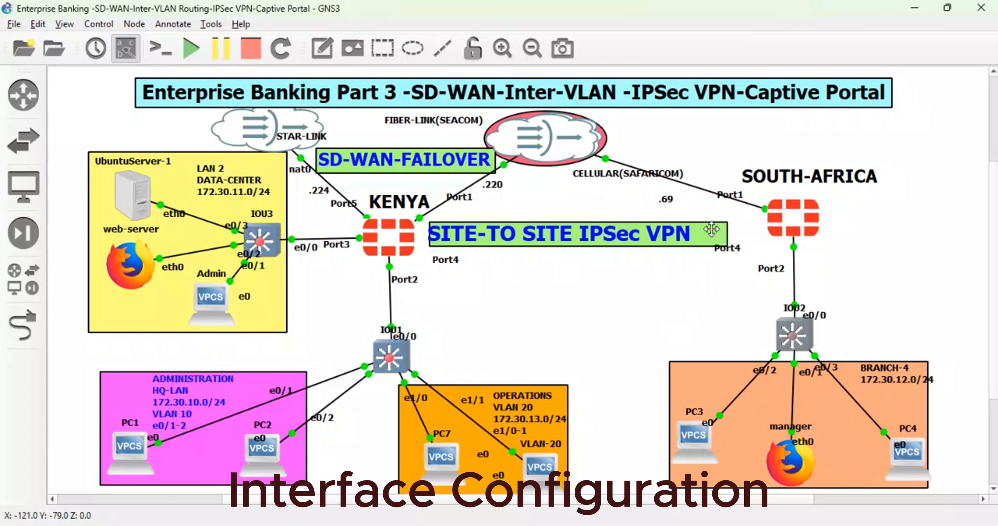
# - Reposition the IOU1 e0/0 and Port3 labels and the LAN 2 and ADMINISTRATION notes to reduce overlap
pyautogui.moveTo(414, 337); pyautogui.dragTo(418, 318)
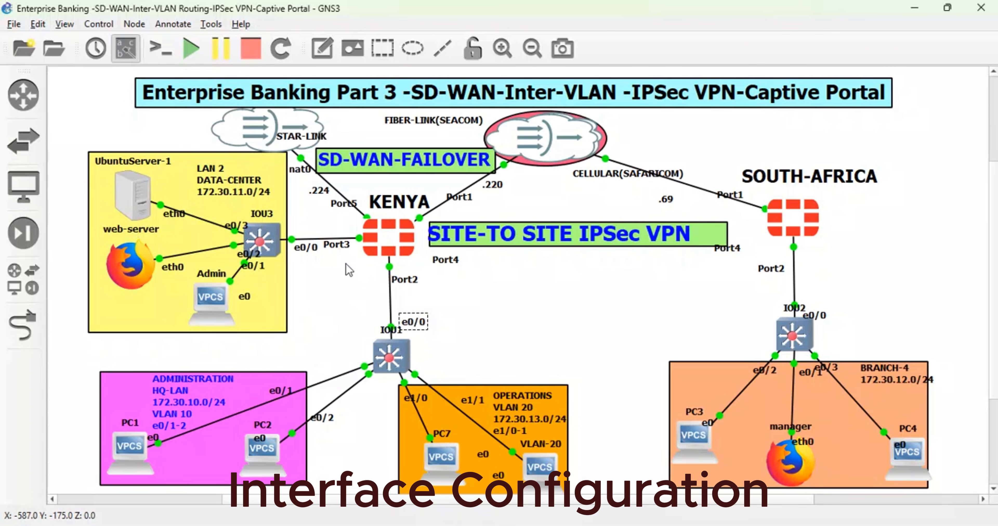
pyautogui.moveTo(336, 244); pyautogui.dragTo(338, 249)
pyautogui.moveTo(274, 193); pyautogui.dragTo(261, 188)
pyautogui.click(229, 387)
pyautogui.moveTo(229, 388); pyautogui.dragTo(213, 380)
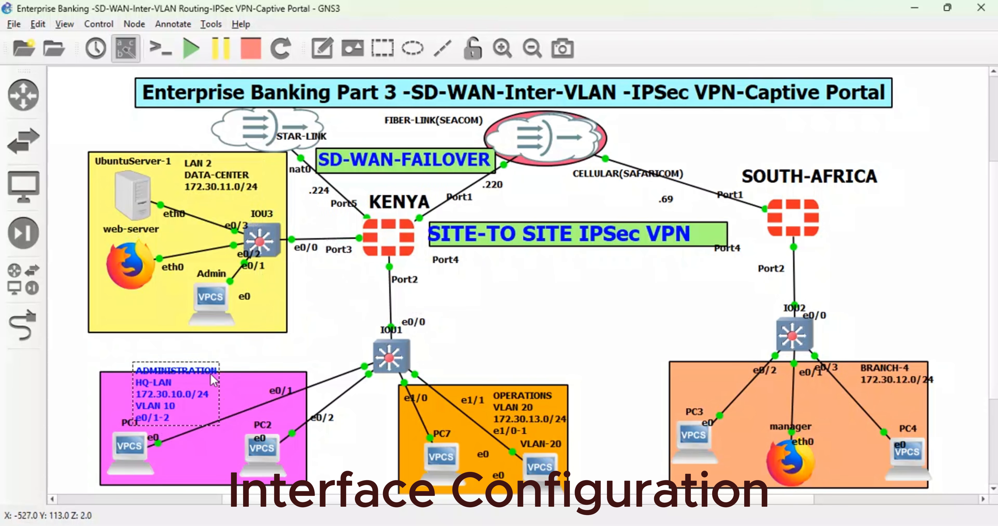
# - Open a console session on switch IOU1 and bring up the HQ-SW1 prompt
pyautogui.rightClick(393, 361)
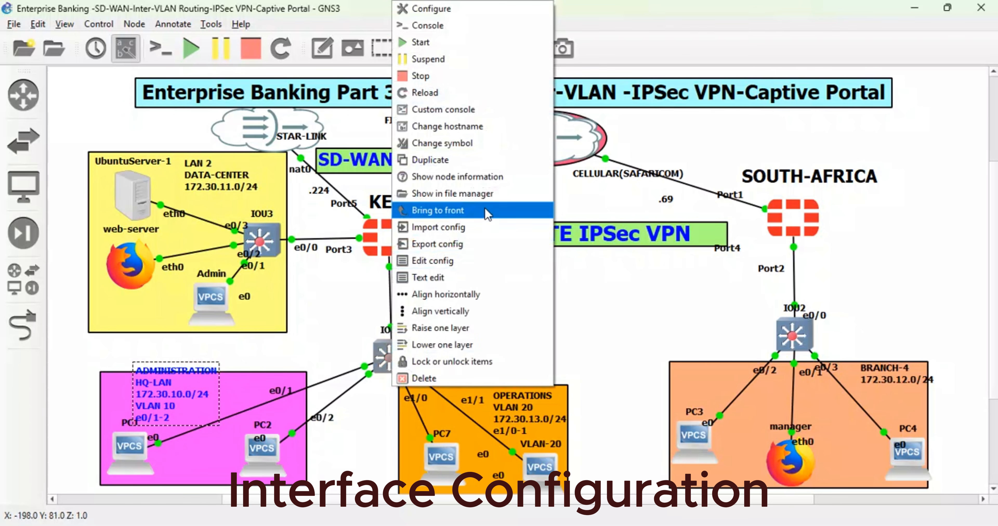
pyautogui.click(421, 27)
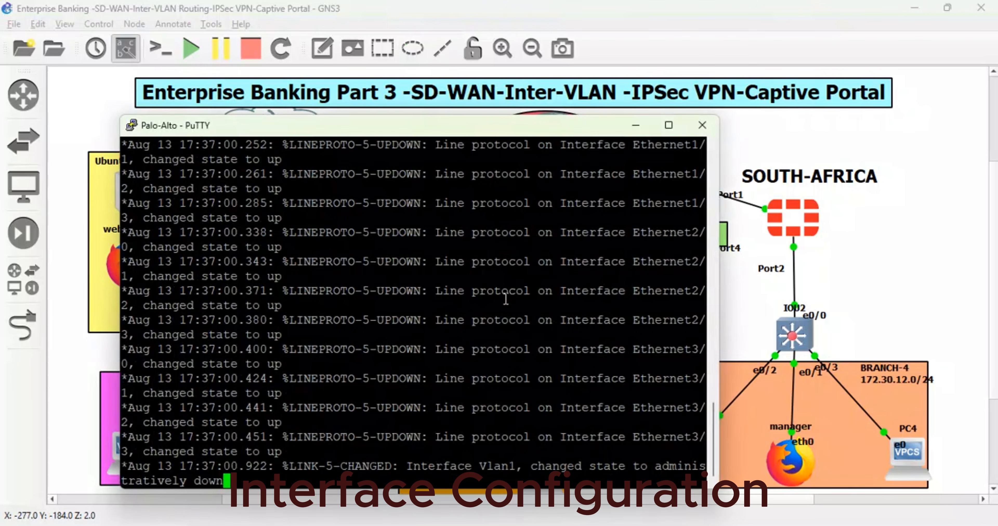
pyautogui.click(636, 125)
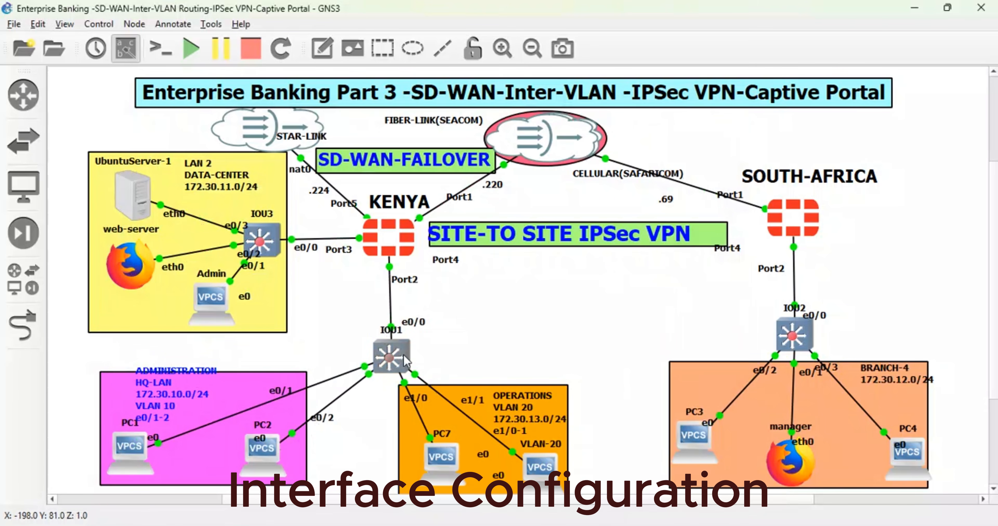
pyautogui.doubleClick(398, 359)
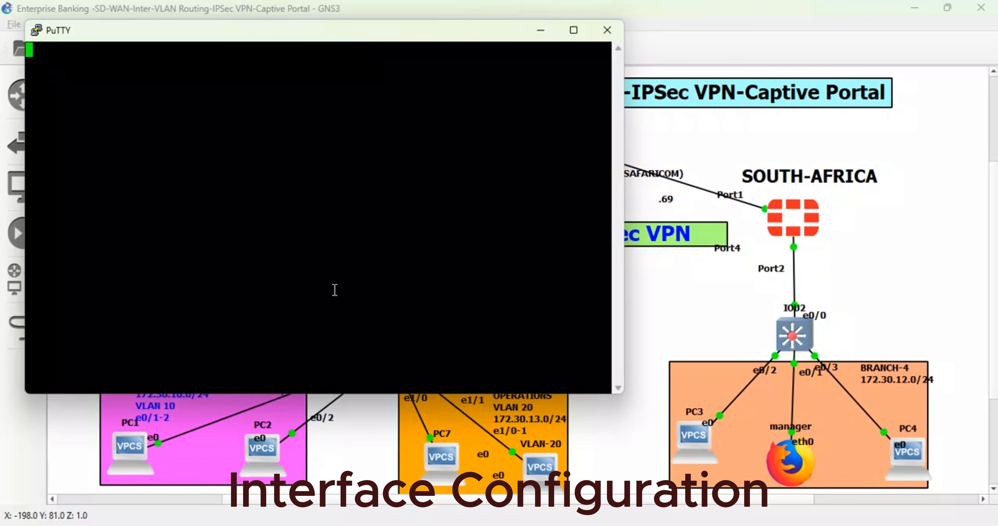
pyautogui.press('Return')
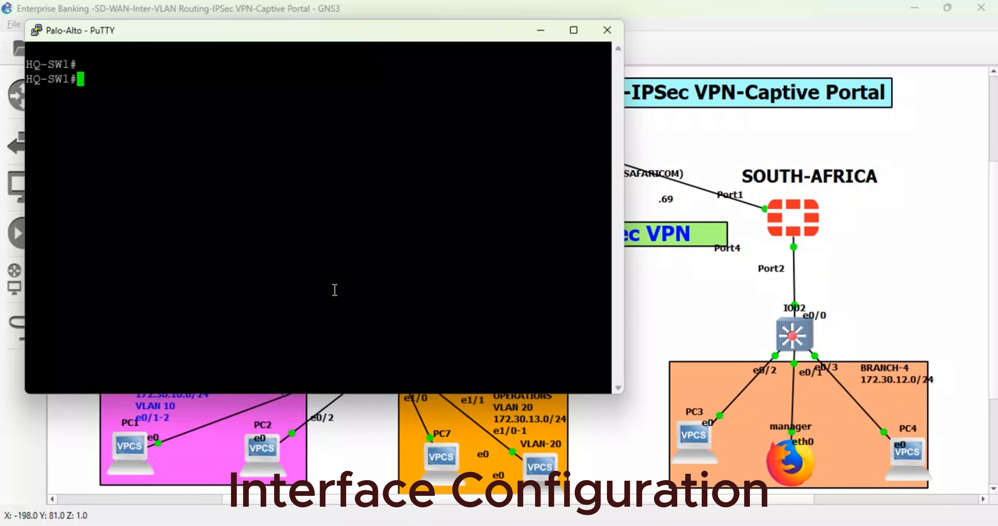
pyautogui.press('Return')
pyautogui.press('Return')
pyautogui.press('Return')
pyautogui.press('Return')
# - Erase the startup-config on HQ-SW1 and confirm the erasure
pyautogui.write('sh')
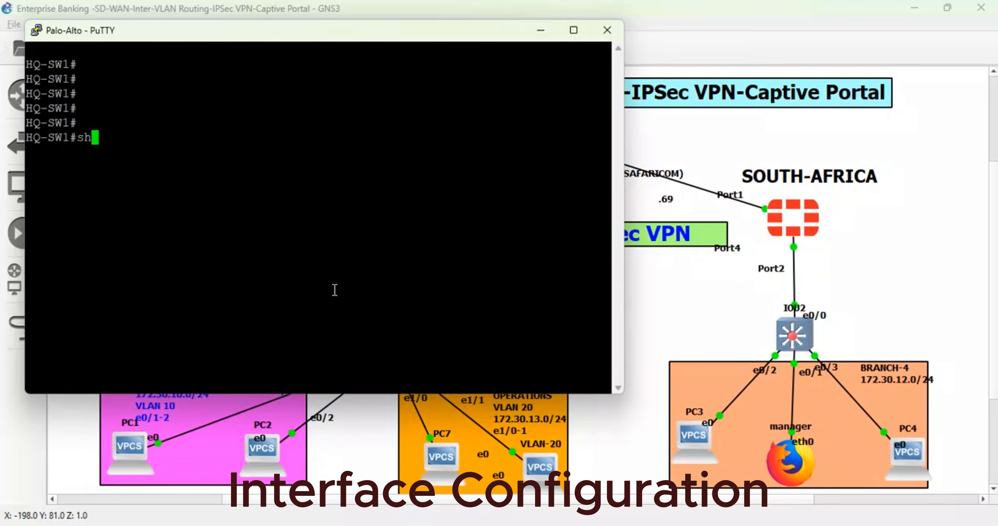
pyautogui.press('BackSpace')
pyautogui.press('BackSpace')
pyautogui.write('er')
pyautogui.press('Tab')
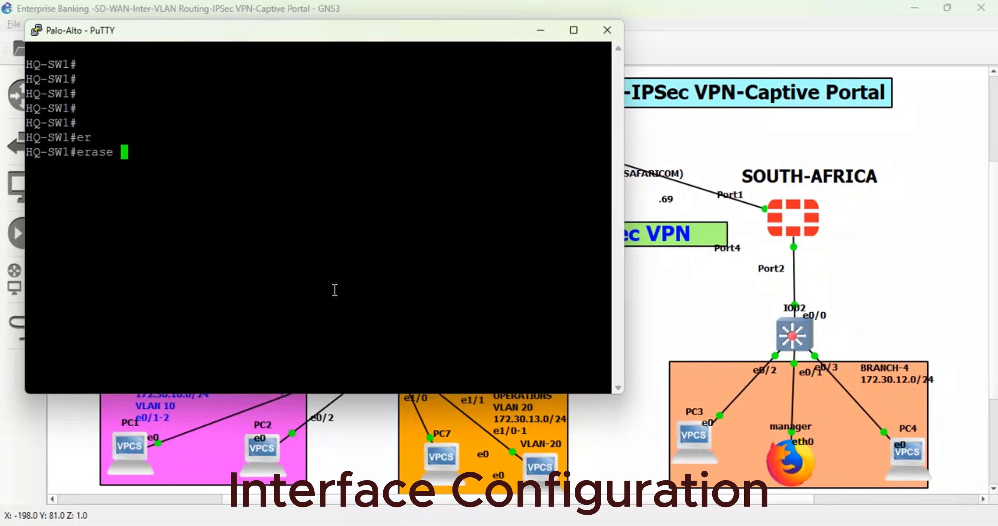
pyautogui.write('st')
pyautogui.press('Tab')
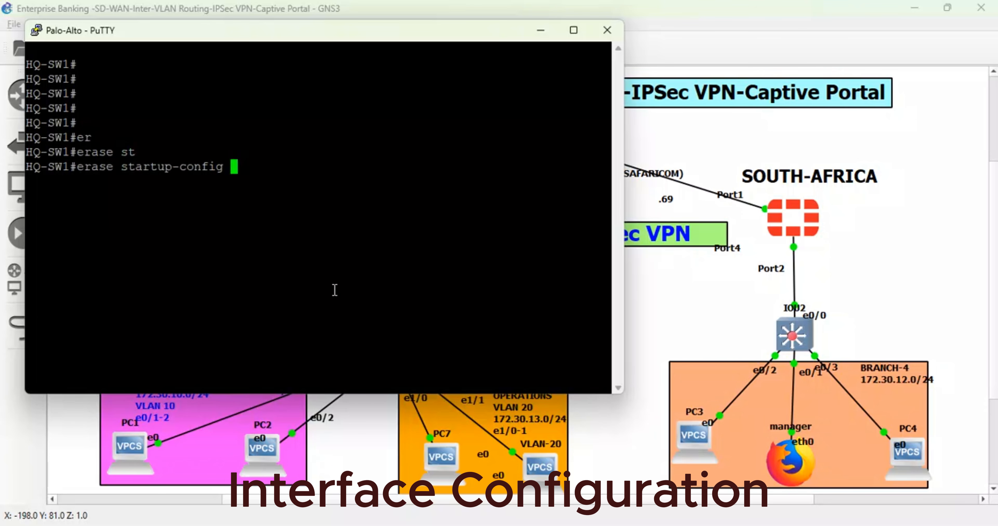
pyautogui.press('Return')
# - Reload HQ-SW1, confirm the reload, and close its console session
pyautogui.press('Return')
pyautogui.press('Return')
pyautogui.write('relo')
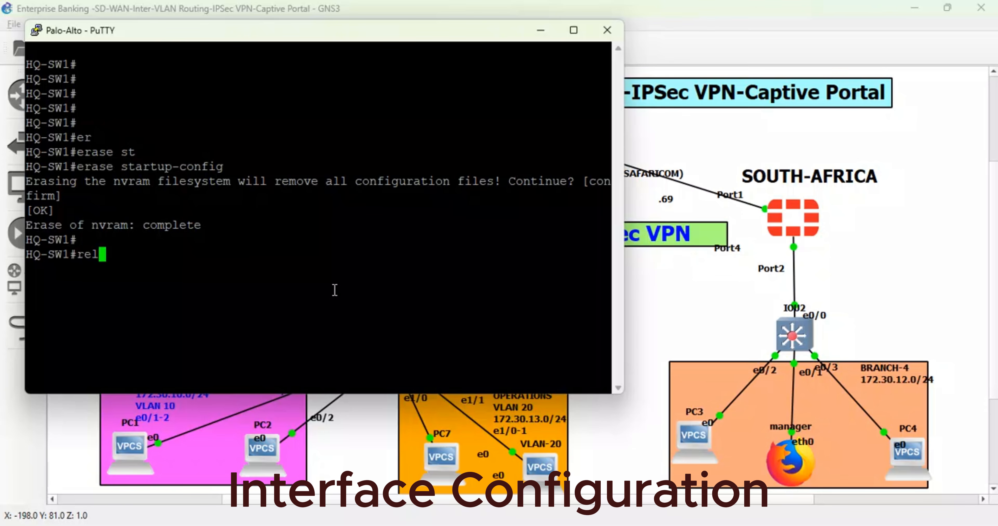
pyautogui.press('Tab')
pyautogui.press('Return')
pyautogui.press('Return')
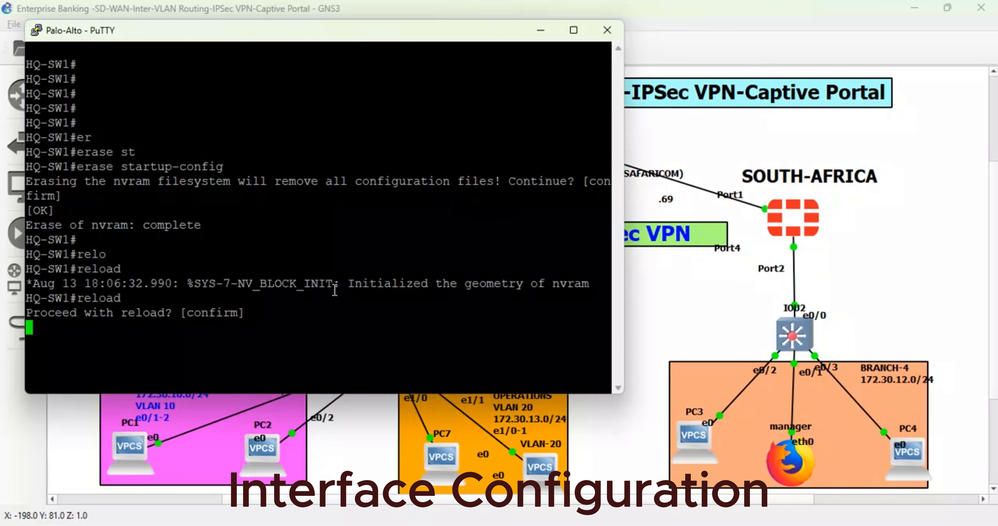
pyautogui.click(606, 31)
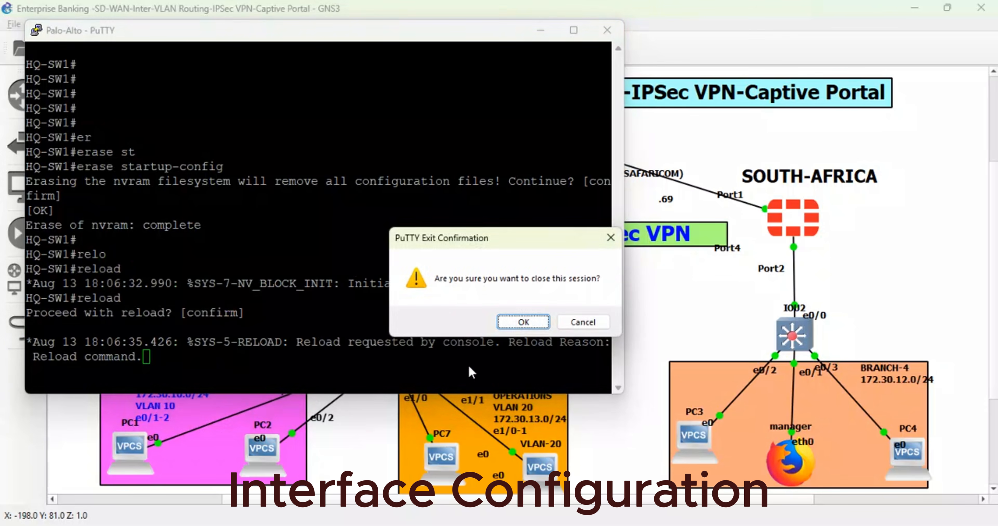
pyautogui.click(513, 328)
# - Stop switch IOU1 and start it again, and open its console in a minimized window
pyautogui.rightClick(395, 349)
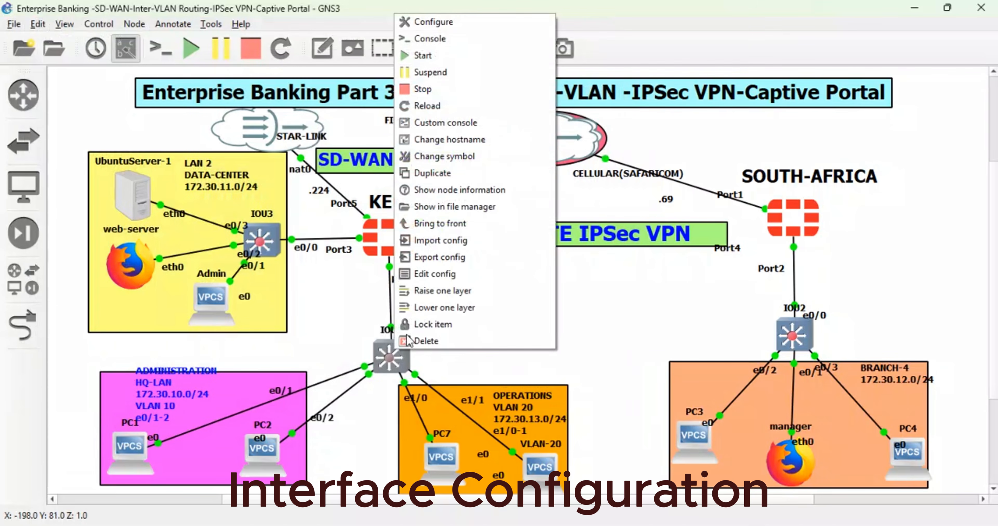
pyautogui.click(485, 89)
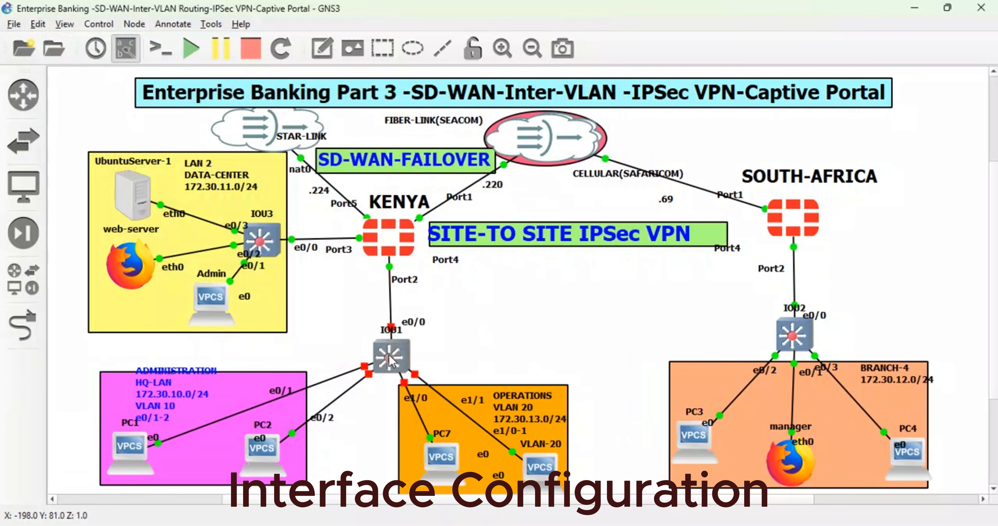
pyautogui.rightClick(389, 252)
pyautogui.click(430, 60)
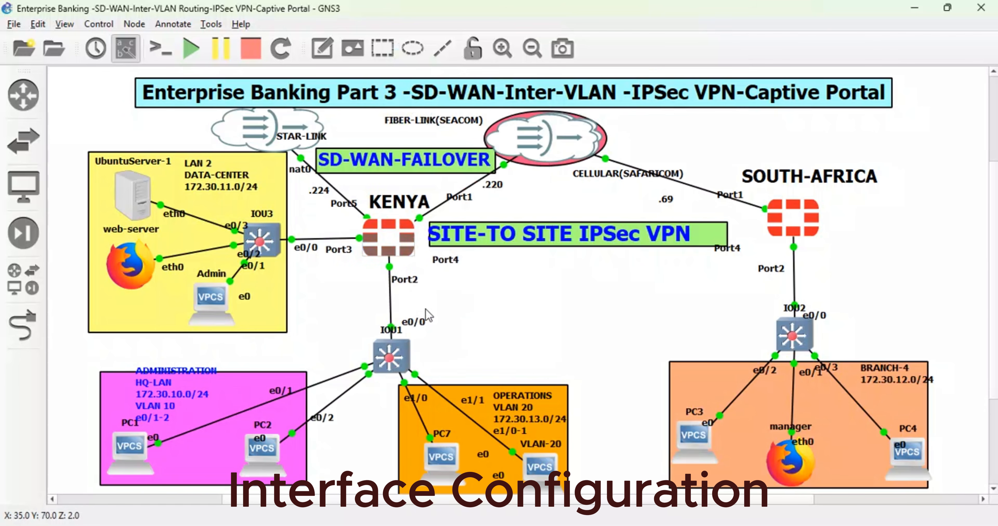
pyautogui.doubleClick(403, 359)
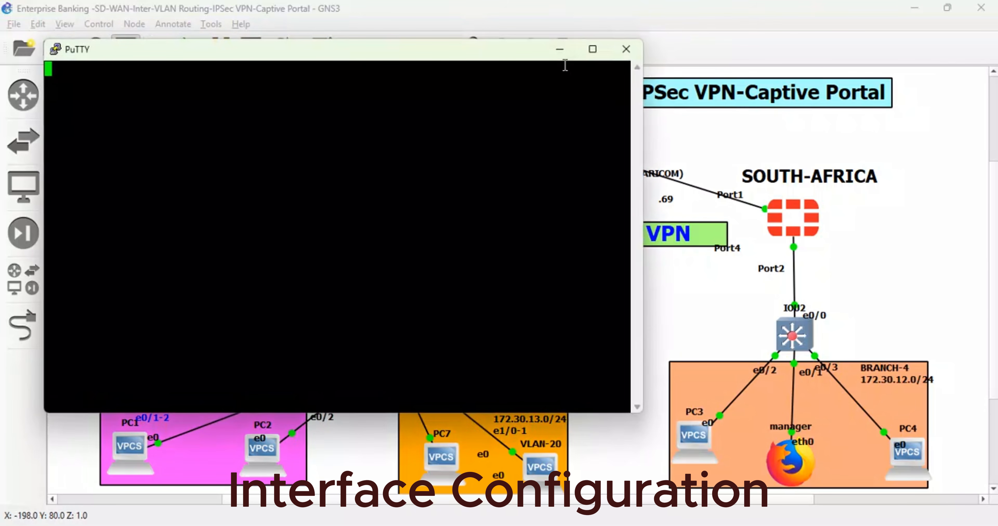
pyautogui.click(560, 49)
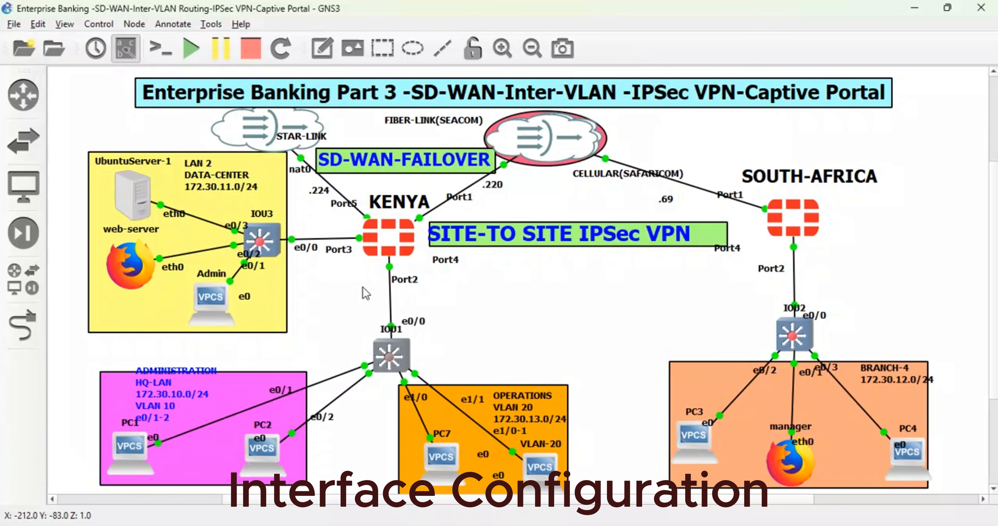
# - Open the KENYA firewall's console and bring up the FortiGate login prompt
pyautogui.rightClick(389, 238)
pyautogui.click(441, 25)
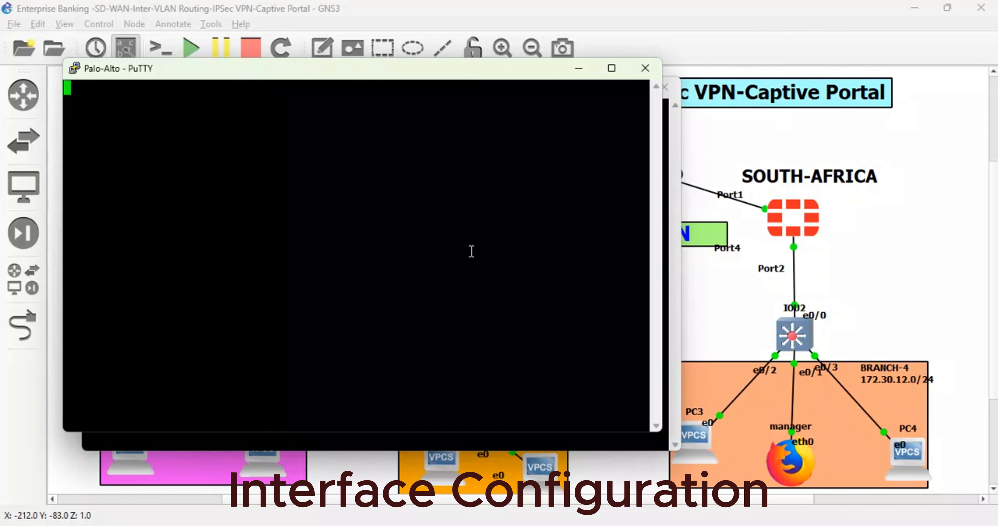
pyautogui.click(580, 69)
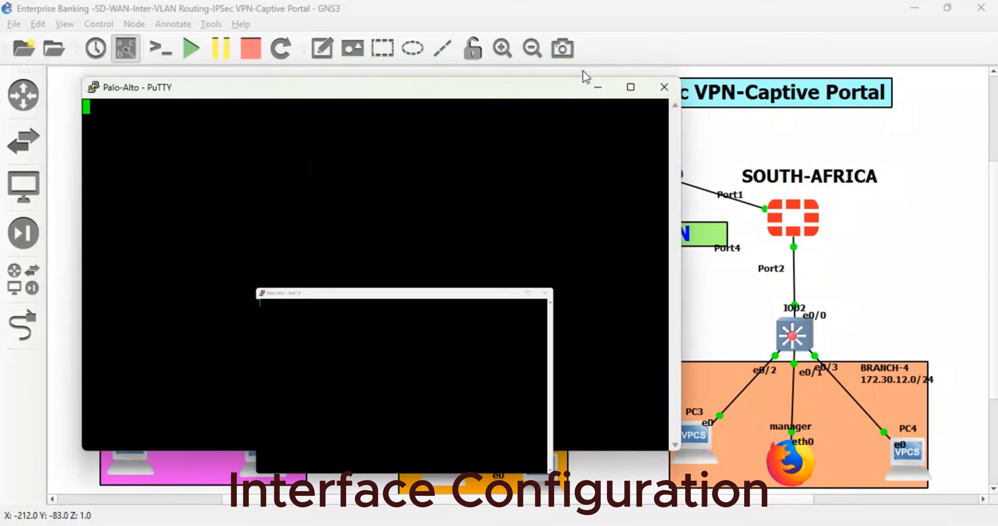
pyautogui.press('Return')
pyautogui.press('Return')
pyautogui.press('Return')
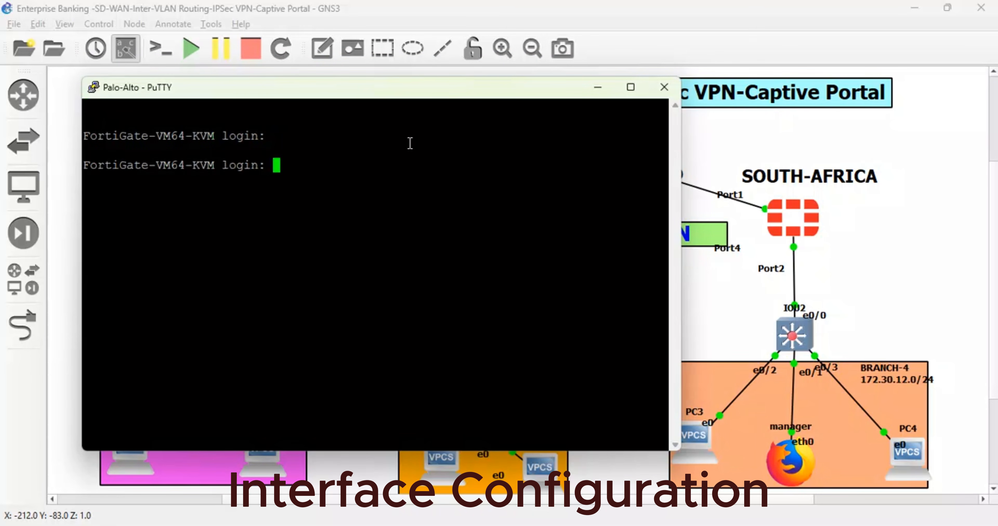
# - Log in to the FortiGate as admin with the account password, and enter and confirm a new password
pyautogui.write('a')
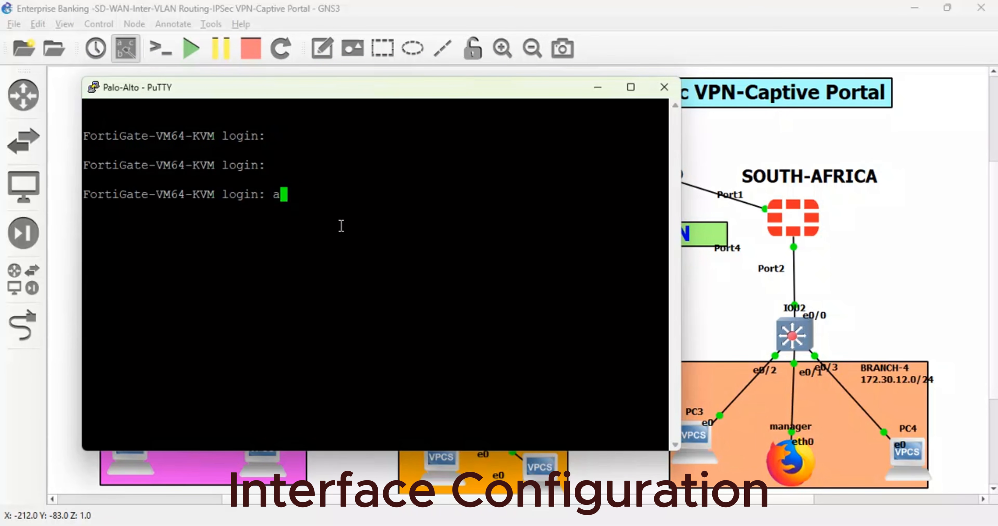
pyautogui.write('dmin')
pyautogui.press('Return')
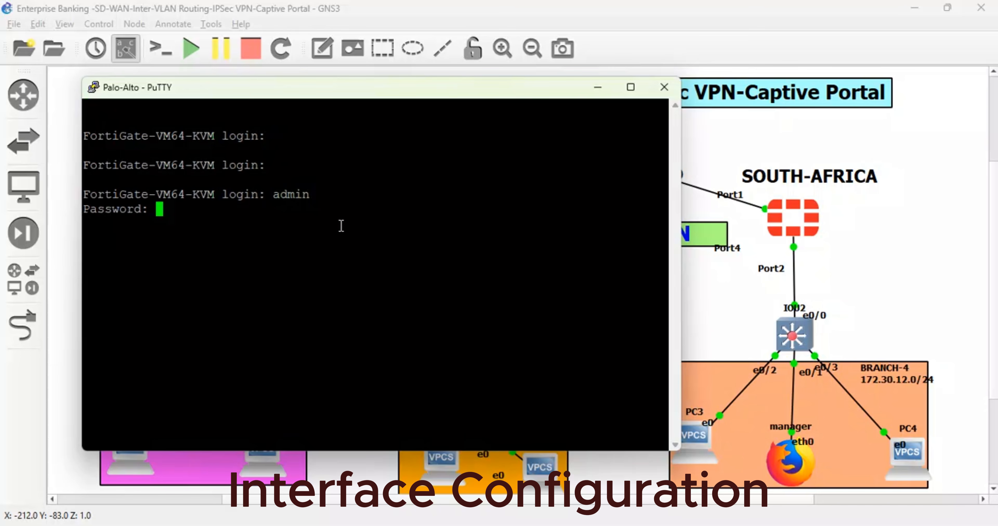
pyautogui.press('Return')
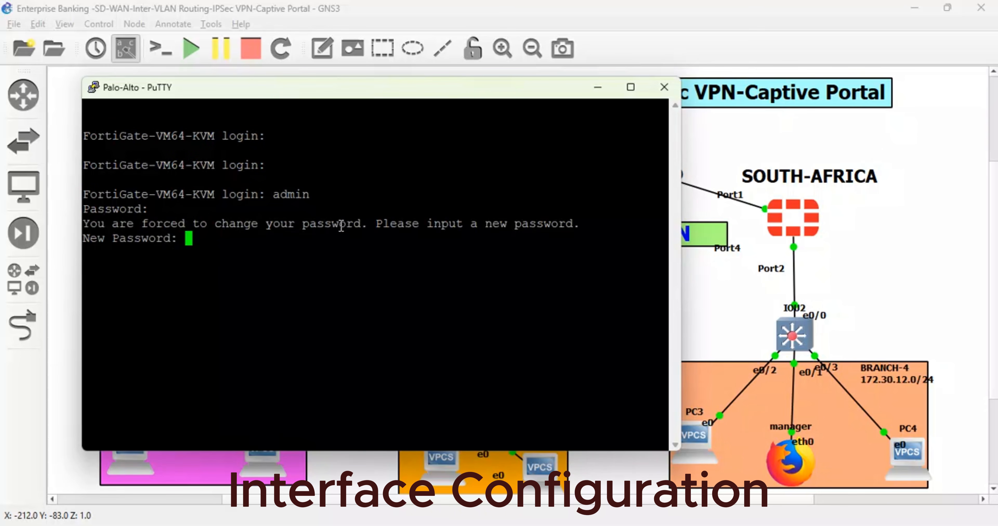
pyautogui.press('Return')
pyautogui.press('Return')
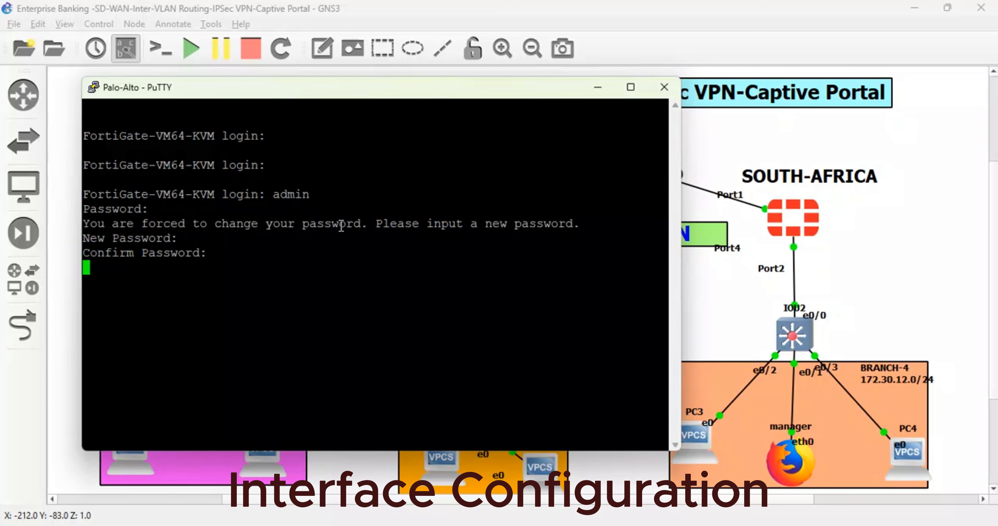
pyautogui.press('Return')
pyautogui.press('Return')
# - Set the FortiGate's global hostname to HQ-KENYA and end the global configuration
pyautogui.write('co')
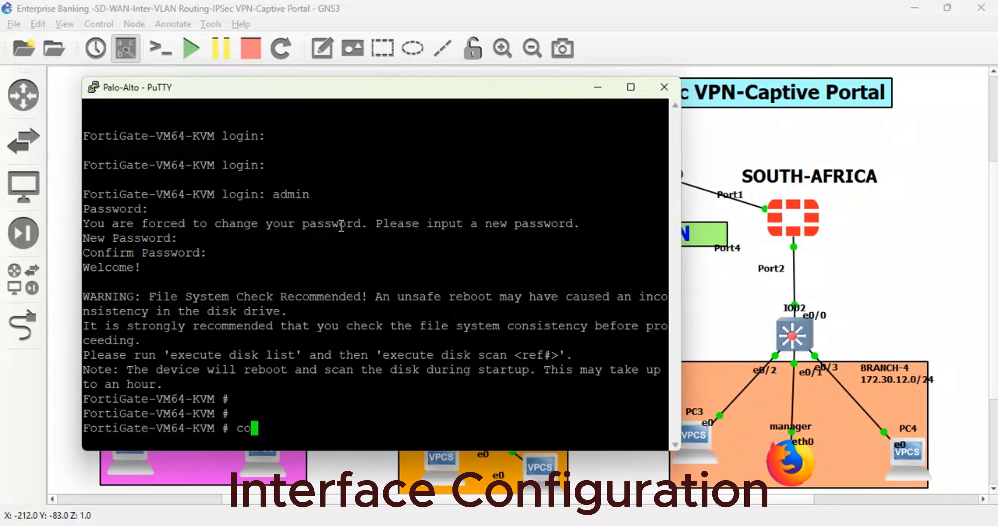
pyautogui.write('nfig system ')
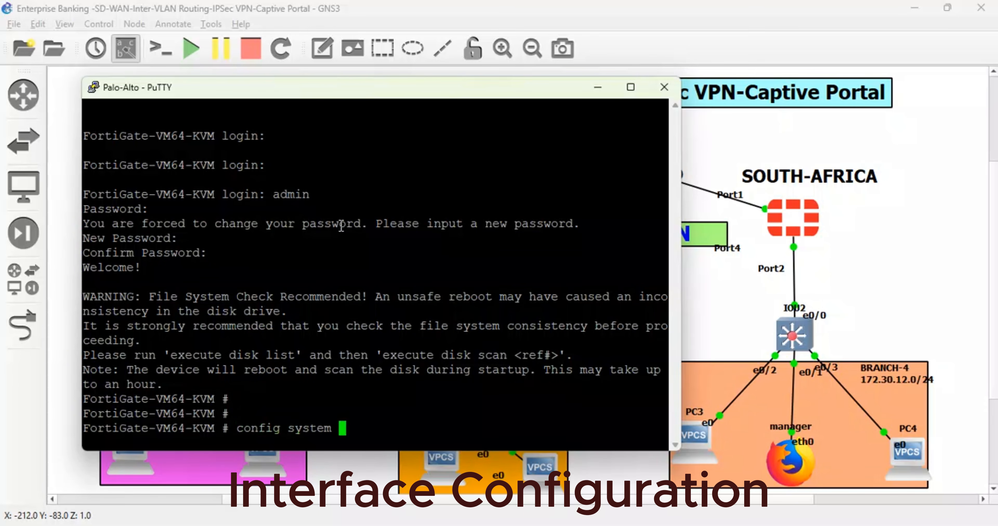
pyautogui.write('global')
pyautogui.press('Return')
pyautogui.write('s')
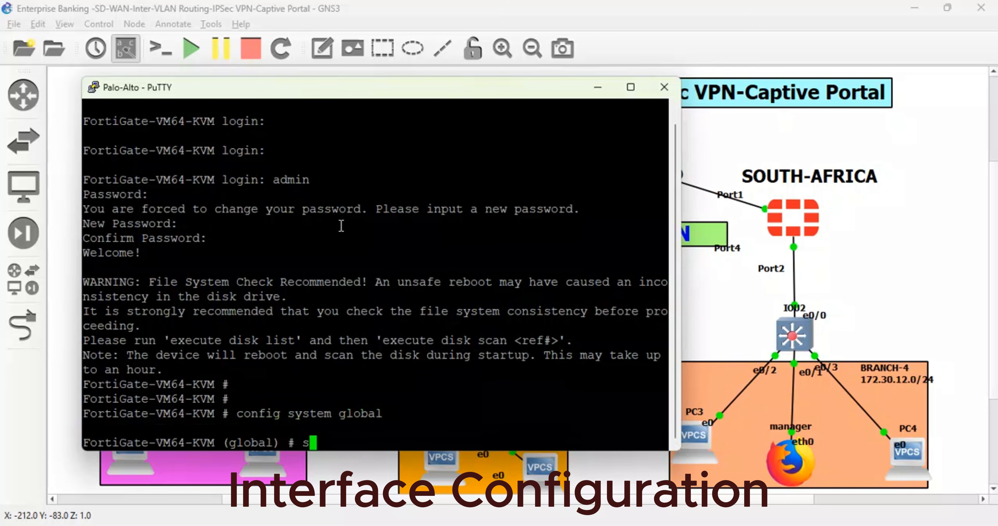
pyautogui.write('et hostname H')
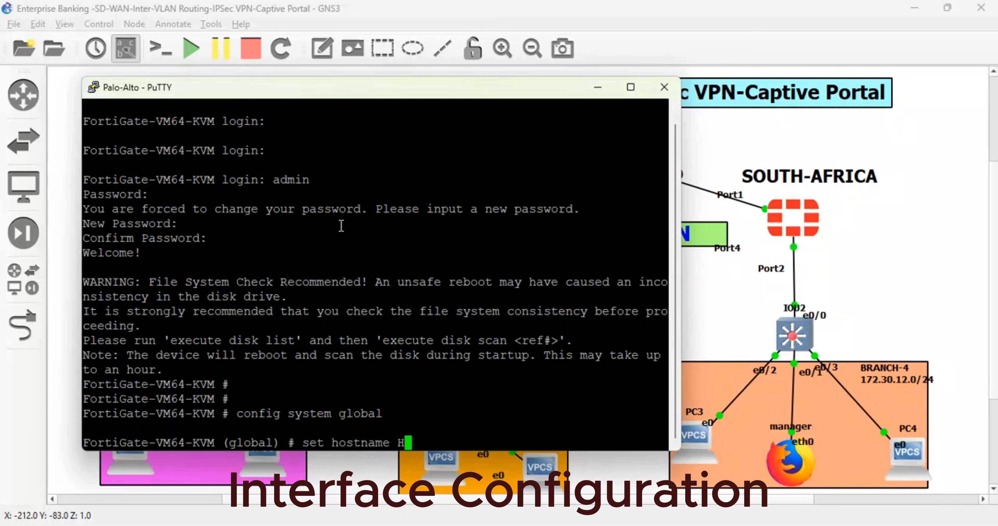
pyautogui.write('Q-KENYA')
pyautogui.press('Return')
pyautogui.press('Return')
pyautogui.press('Return')
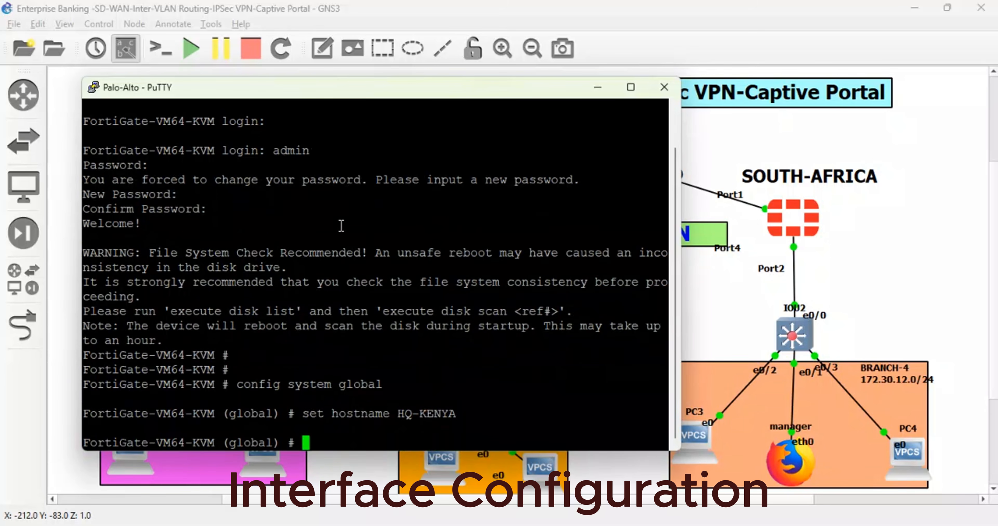
pyautogui.write('end')
pyautogui.press('Return')
pyautogui.press('Return')
pyautogui.press('Return')
# - Enter the system interface configuration, edit port1 and set its alias to STARLINK
pyautogui.write('co')
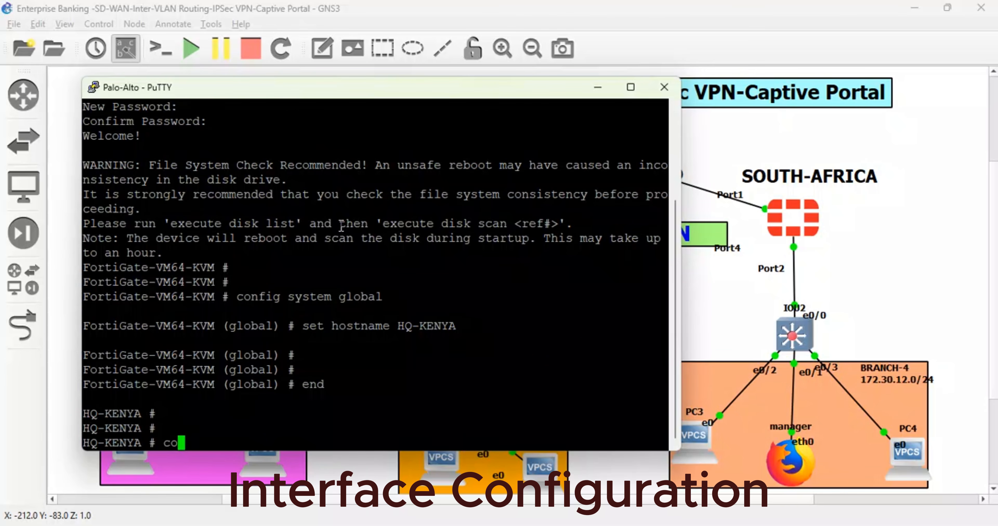
pyautogui.write('nfig syst')
pyautogui.press('BackSpace')
pyautogui.press('BackSpace')
pyautogui.press('BackSpace')
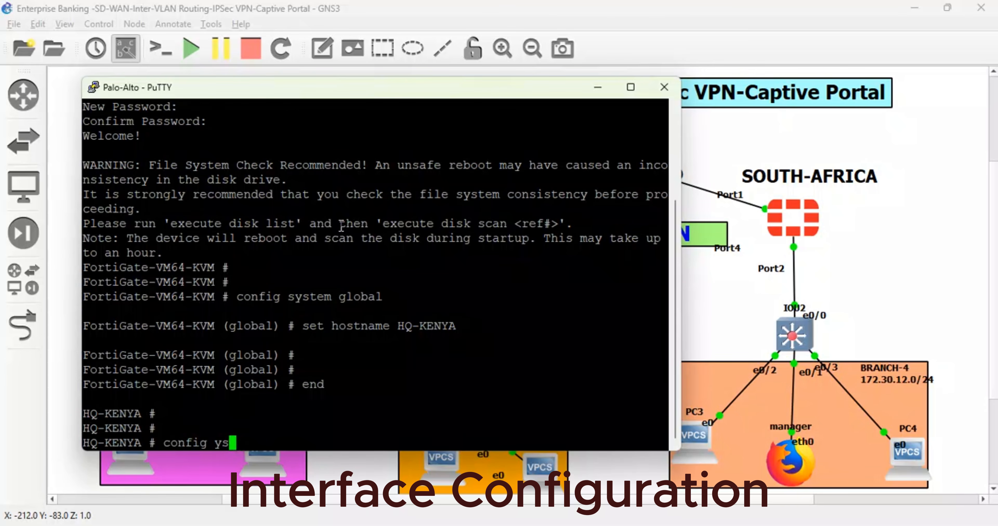
pyautogui.write('system interface')
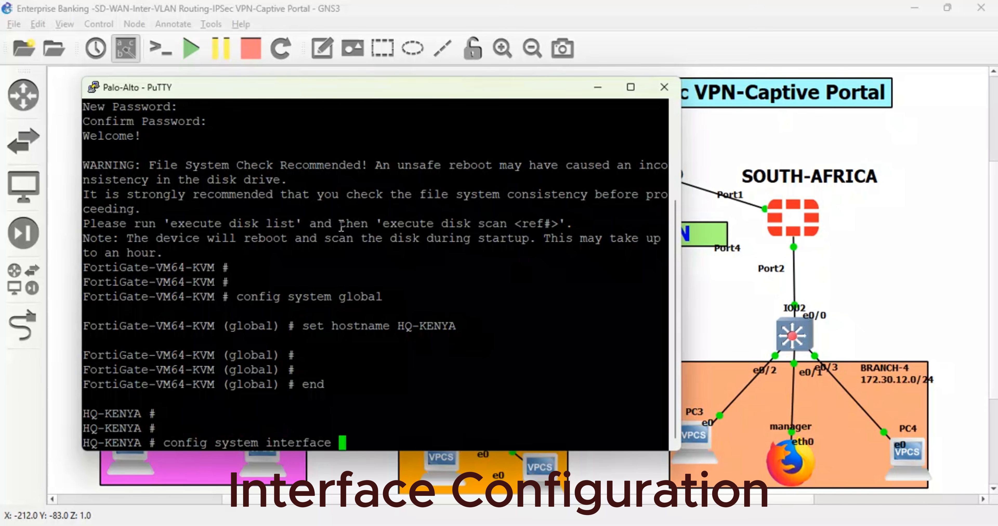
pyautogui.press('Return')
pyautogui.write('edit port1')
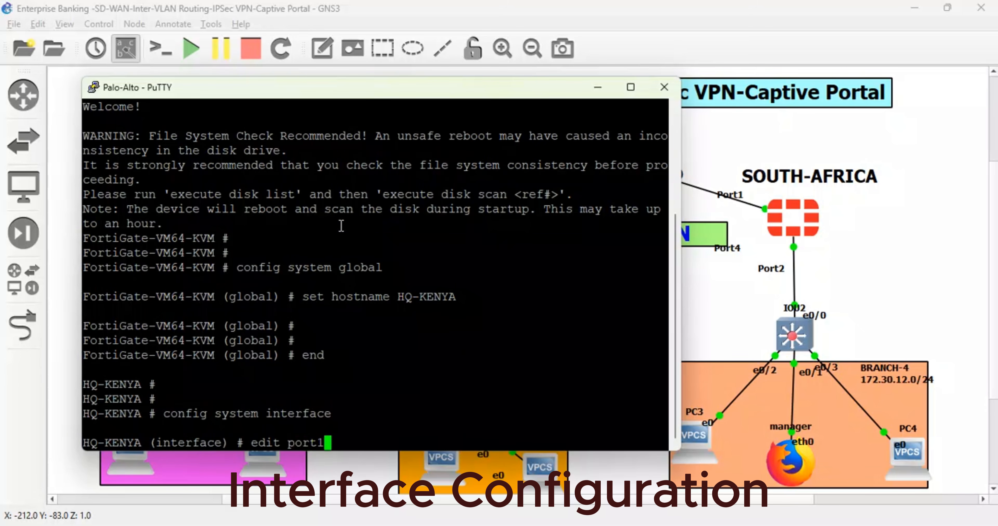
pyautogui.press('Return')
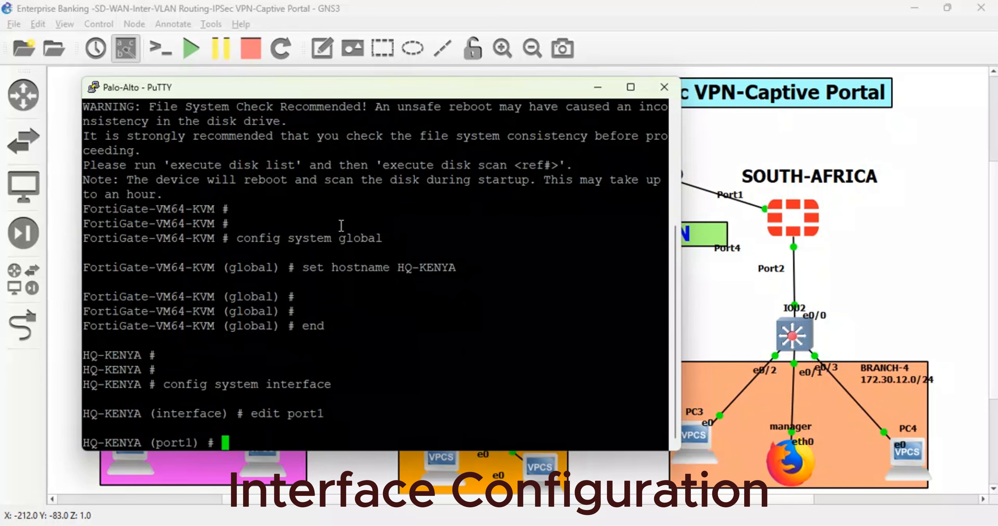
pyautogui.write('set alias STARL')
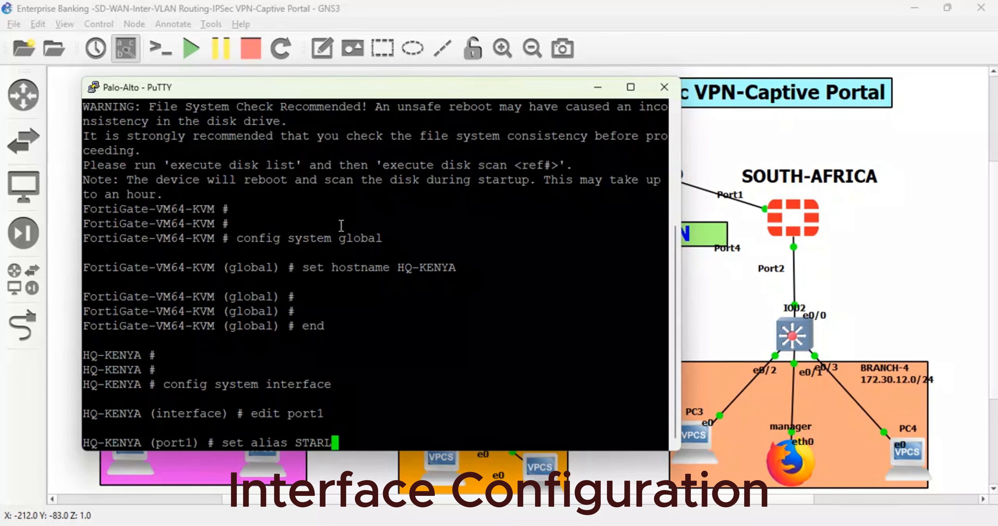
pyautogui.write('IN')
pyautogui.press('Return')
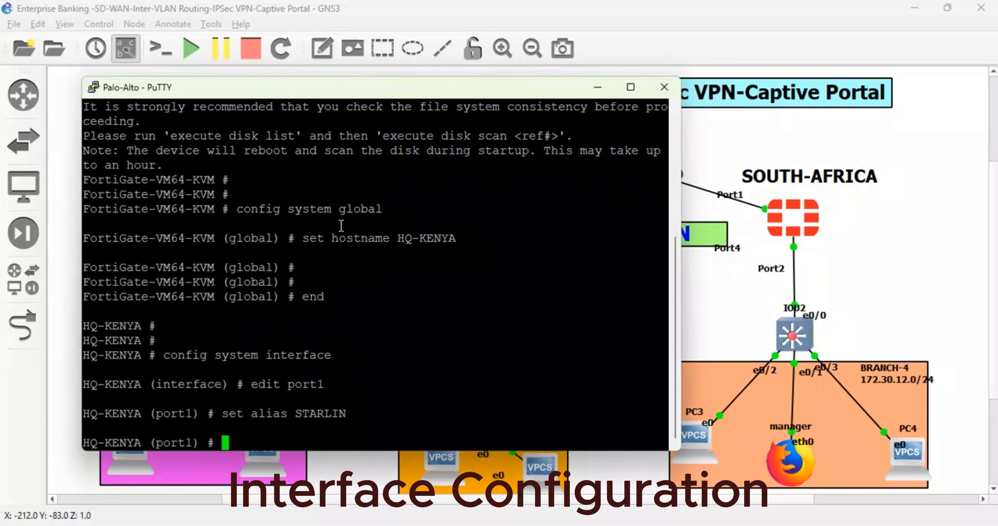
pyautogui.press('Up')
pyautogui.write('K')
pyautogui.press('Return')
# - Set port1 to DHCP mode, allow ping and https access on it, and finish its entry
pyautogui.write('s')
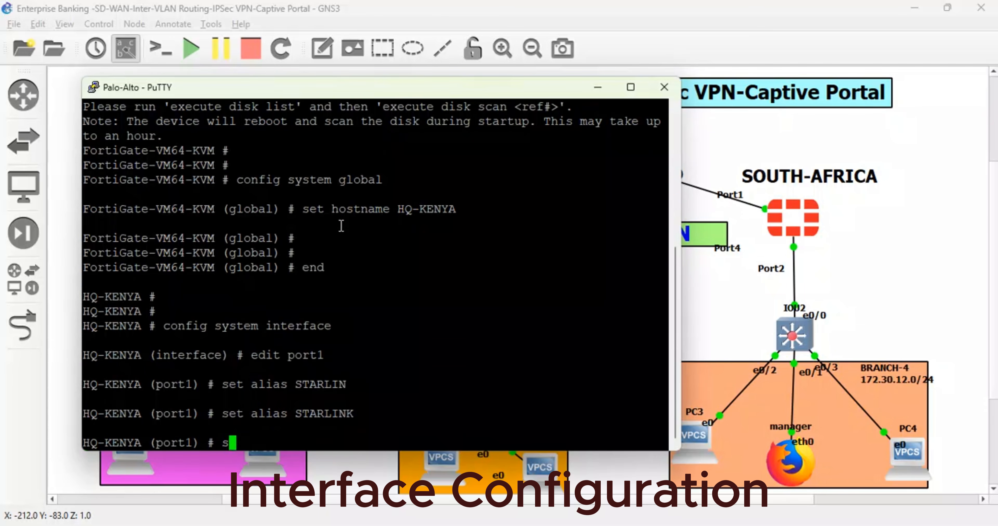
pyautogui.write('et mode d')
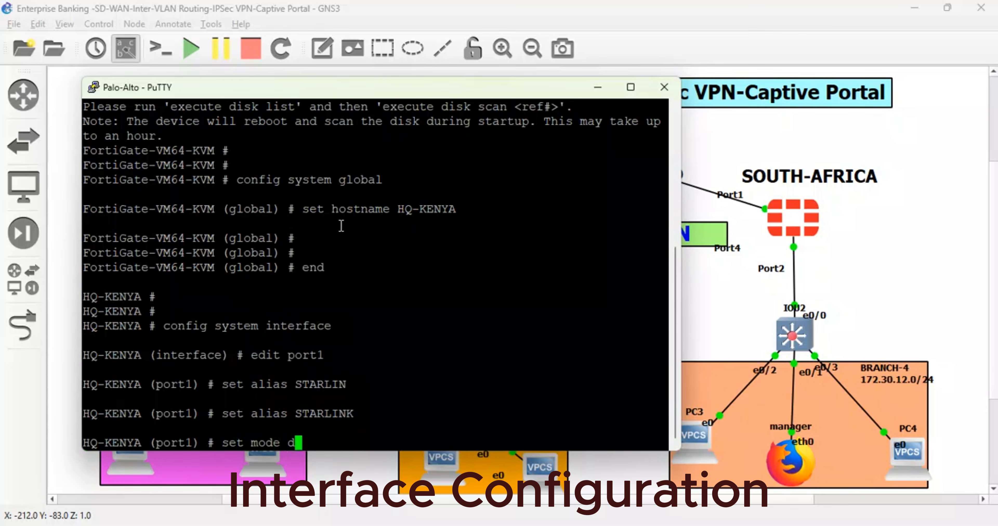
pyautogui.write('hcp')
pyautogui.press('Return')
pyautogui.write('set ')
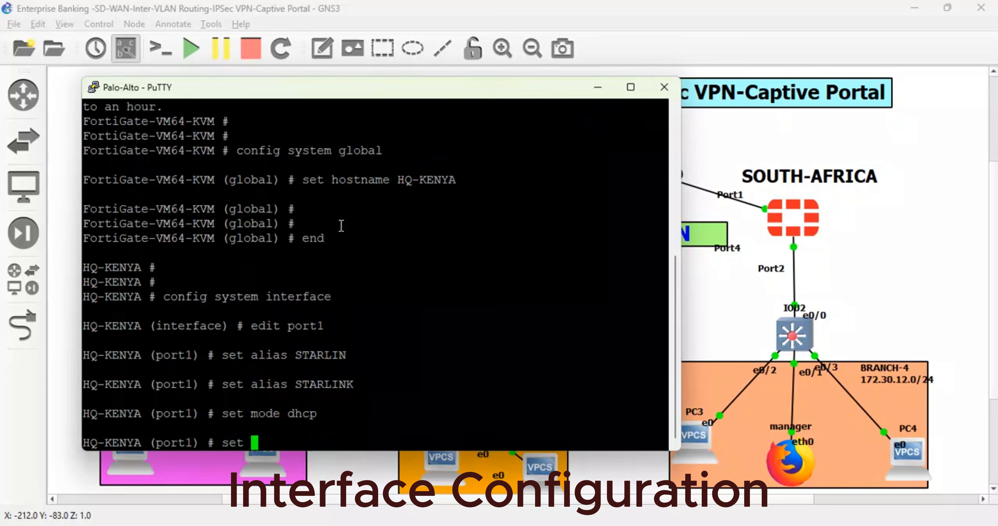
pyautogui.write('allowaccess ping https')
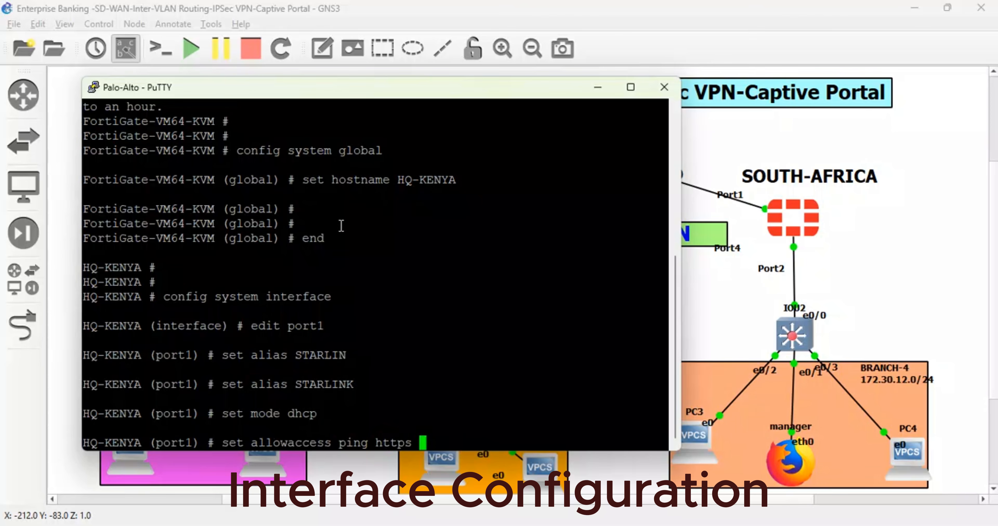
pyautogui.press('Return')
pyautogui.press('Return')
pyautogui.write('next')
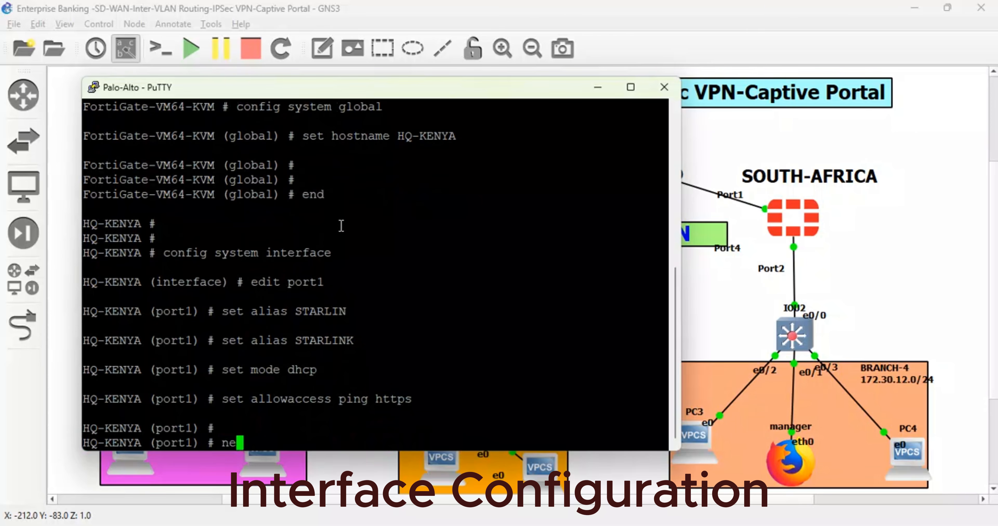
pyautogui.press('Return')
pyautogui.press('Return')
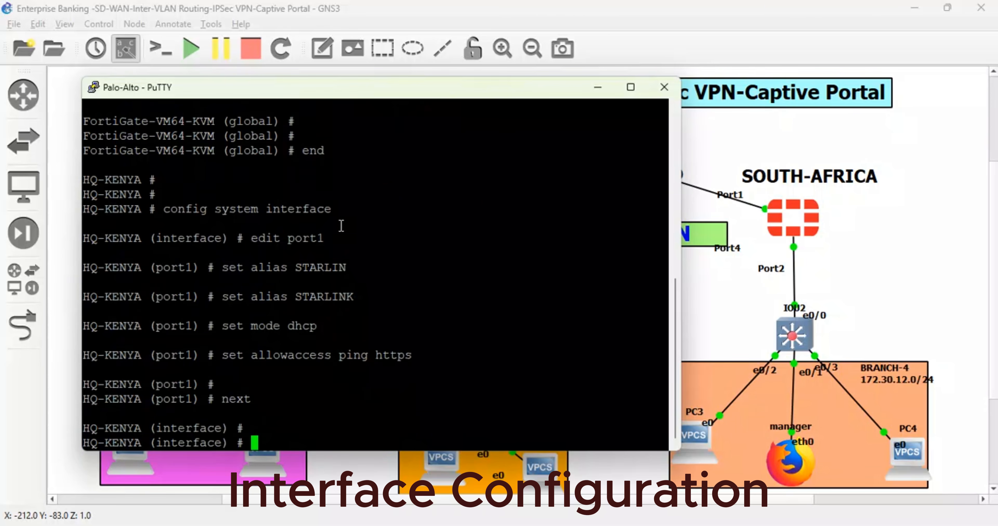
# - Edit port3 and set its addressing mode to static
pyautogui.write('edit port1')
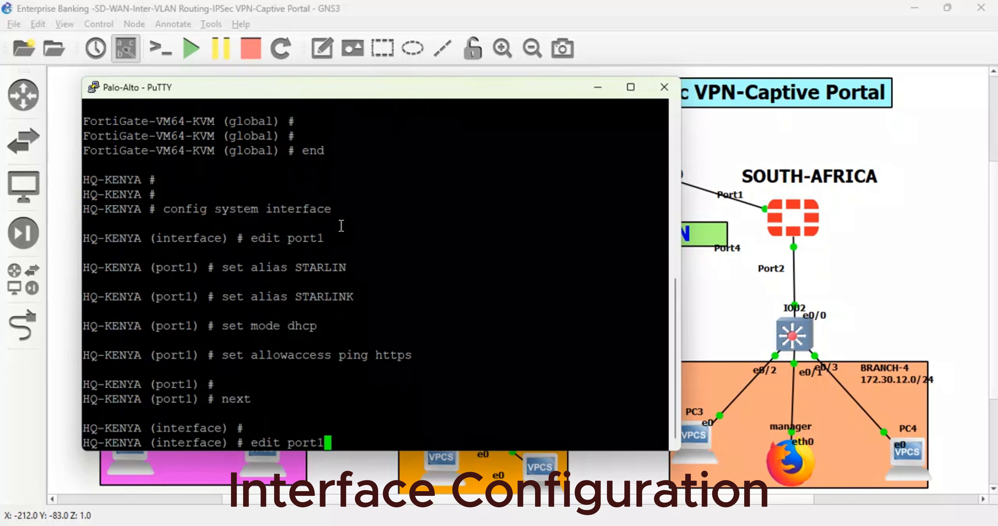
pyautogui.press('Return')
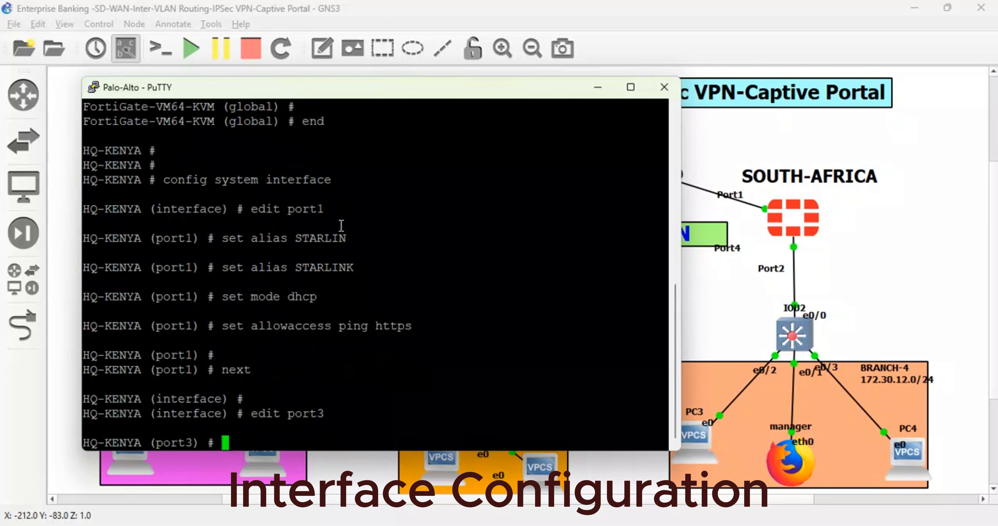
pyautogui.write('set mode str')
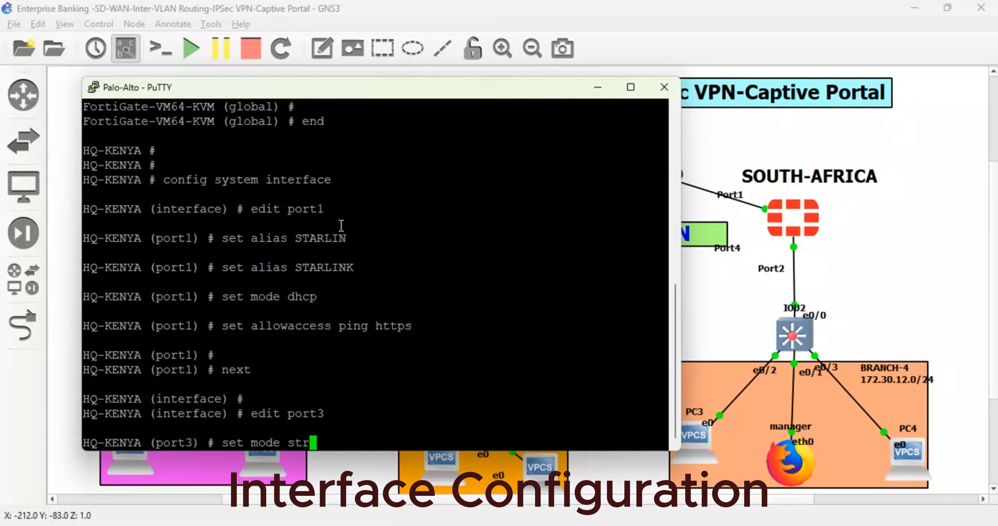
pyautogui.press('BackSpace')
pyautogui.write('atic')
pyautogui.press('Return')
# - Look up the data-center LAN's port and subnet in the topology, and reopen the KENYA firewall's console
pyautogui.write('set m')
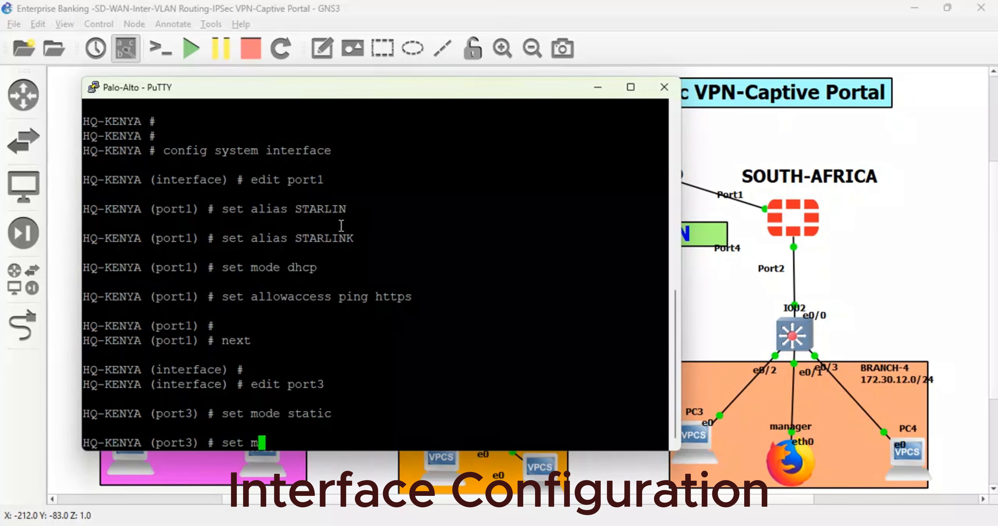
pyautogui.write('i')
pyautogui.press('BackSpace')
pyautogui.press('BackSpace')
pyautogui.click(784, 275)
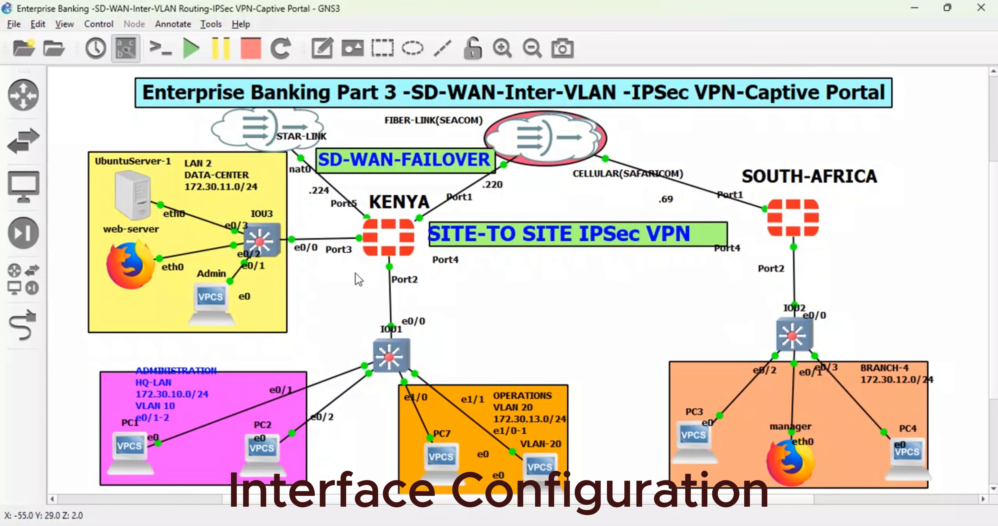
pyautogui.doubleClick(386, 238)
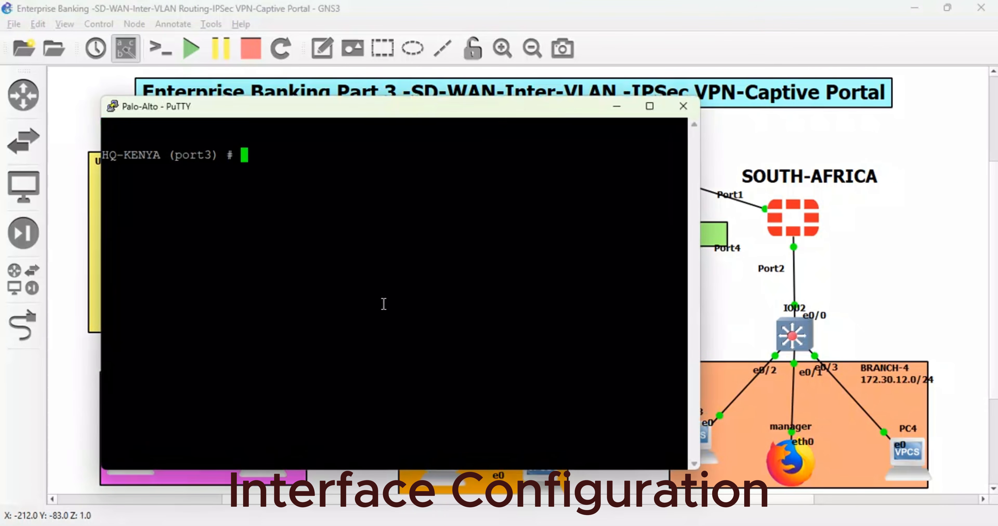
# - Set port3's IP address to 172.30.11.1/24
pyautogui.press('Return')
pyautogui.write('ip')
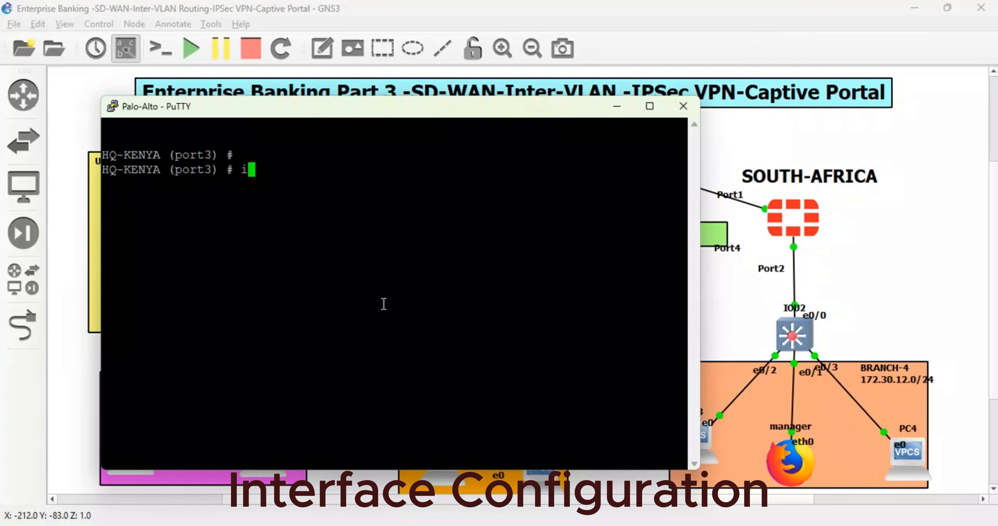
pyautogui.press('BackSpace')
pyautogui.press('BackSpace')
pyautogui.write('set ip 172.')
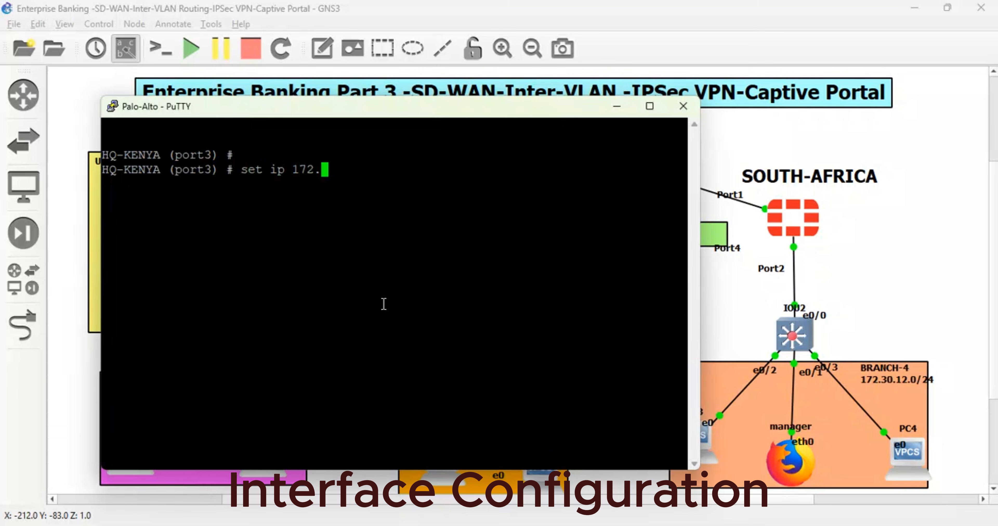
pyautogui.write('30.11.1/24')
pyautogui.press('Return')
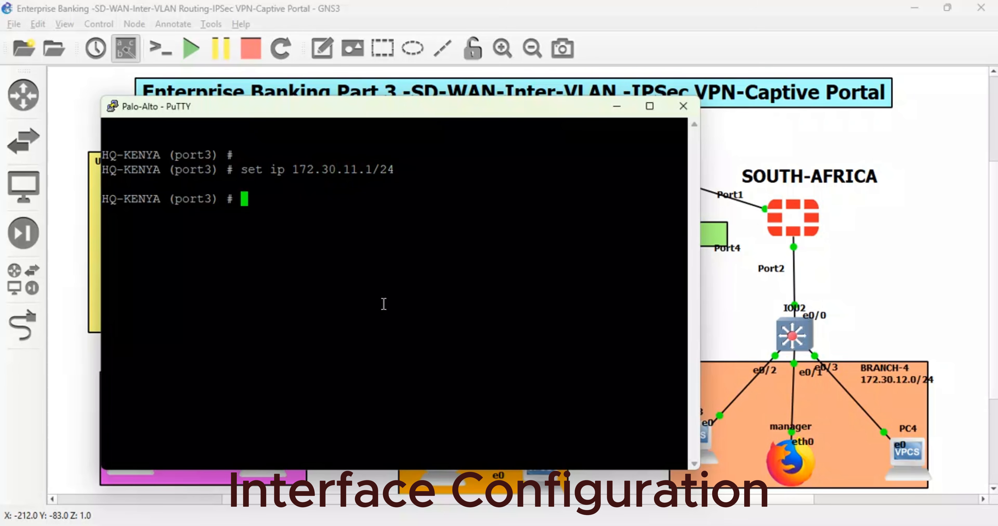
# - Give port3 the lan role and the alias DATACENTER, and finish its entry
pyautogui.write('set role lan')
pyautogui.press('Return')
pyautogui.write('se')
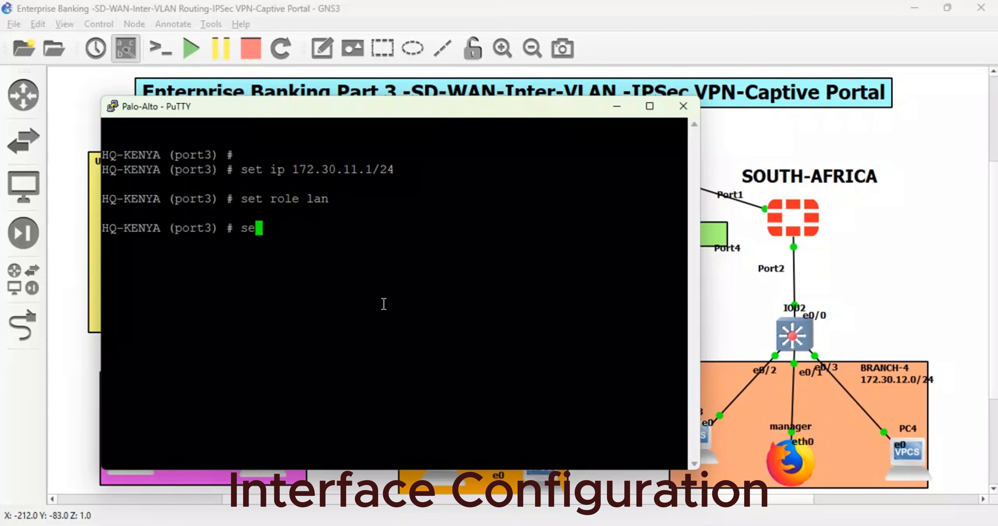
pyautogui.write('t alias DA')
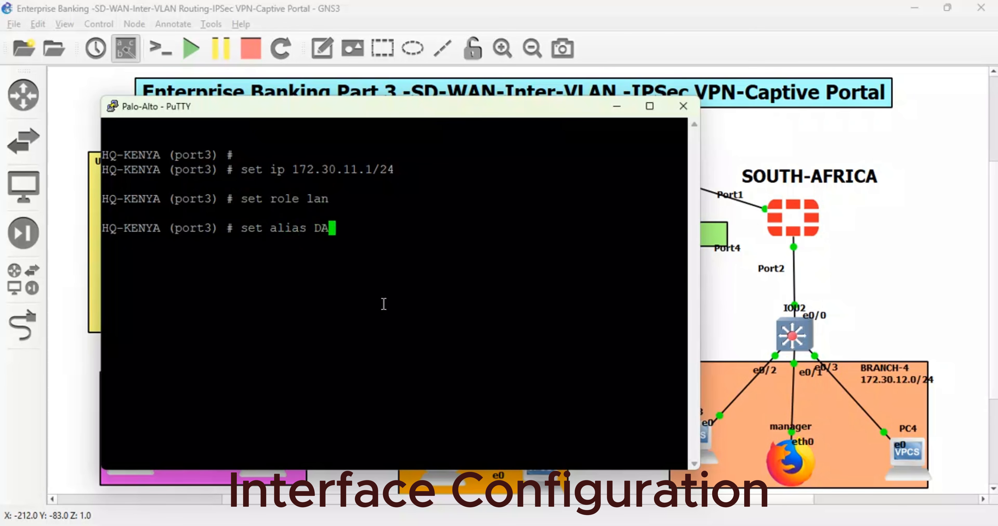
pyautogui.write('TACENTER')
pyautogui.press('Return')
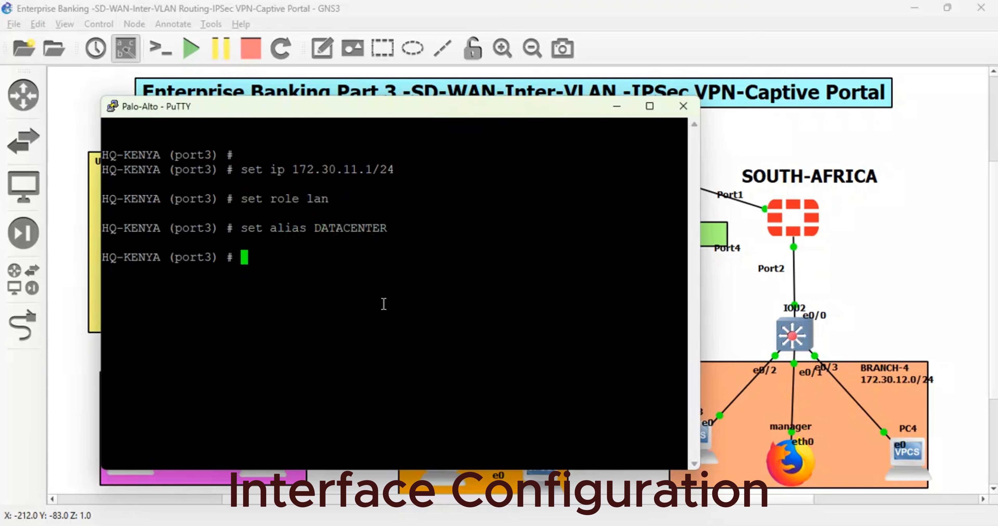
pyautogui.press('Return')
pyautogui.press('Return')
pyautogui.write('nexx')
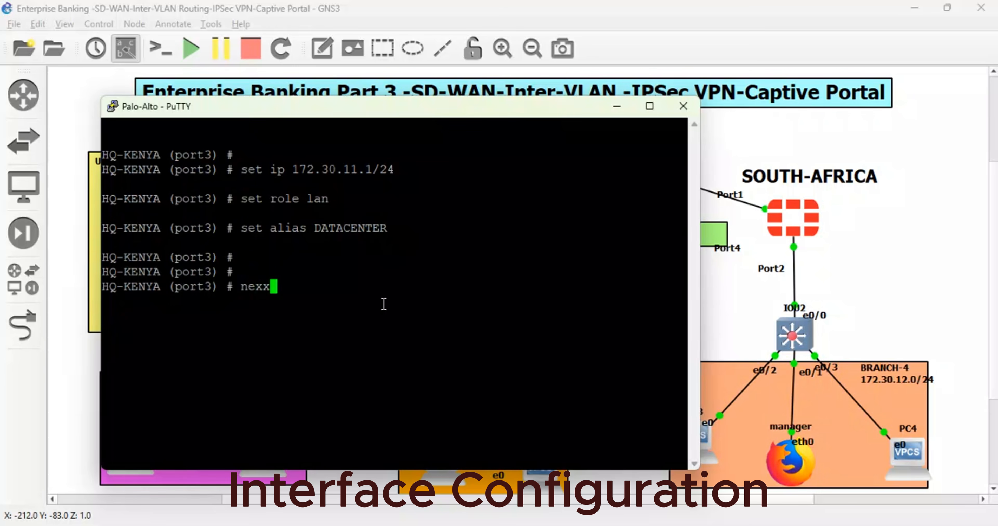
pyautogui.press('Return')
pyautogui.write('ne')
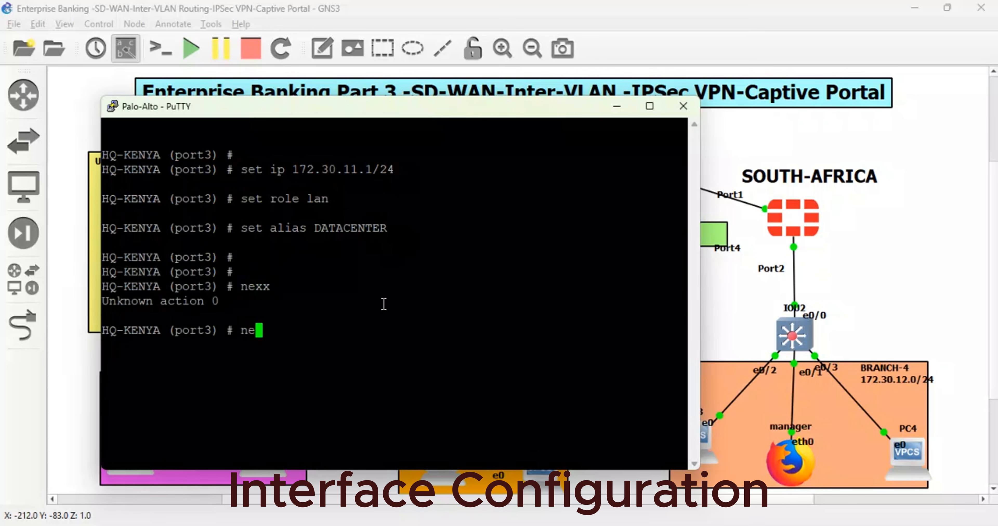
pyautogui.write('xt')
pyautogui.press('Return')
# - Edit port4 on the KENYA firewall and give it the alias MGT
pyautogui.write('edit ')
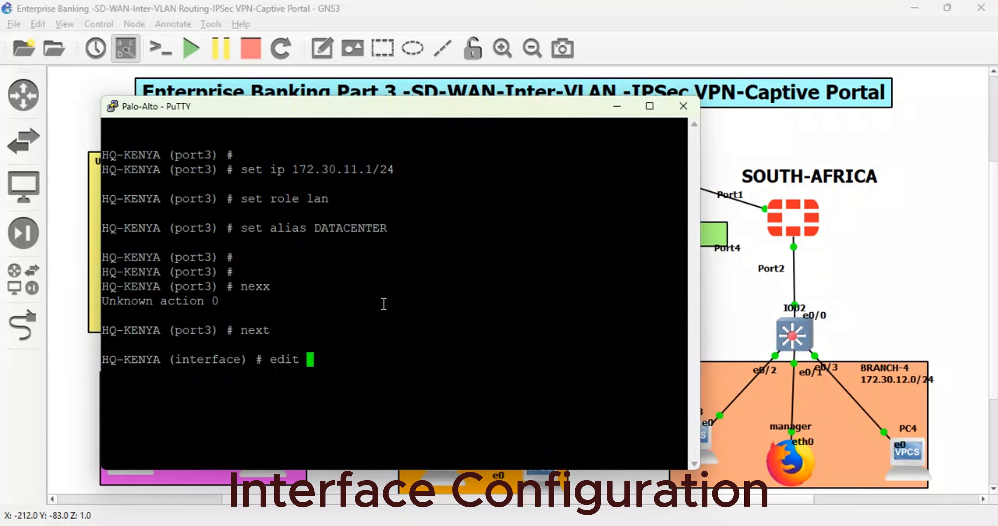
pyautogui.write('port3')
pyautogui.press('Return')
pyautogui.write('set alias ')
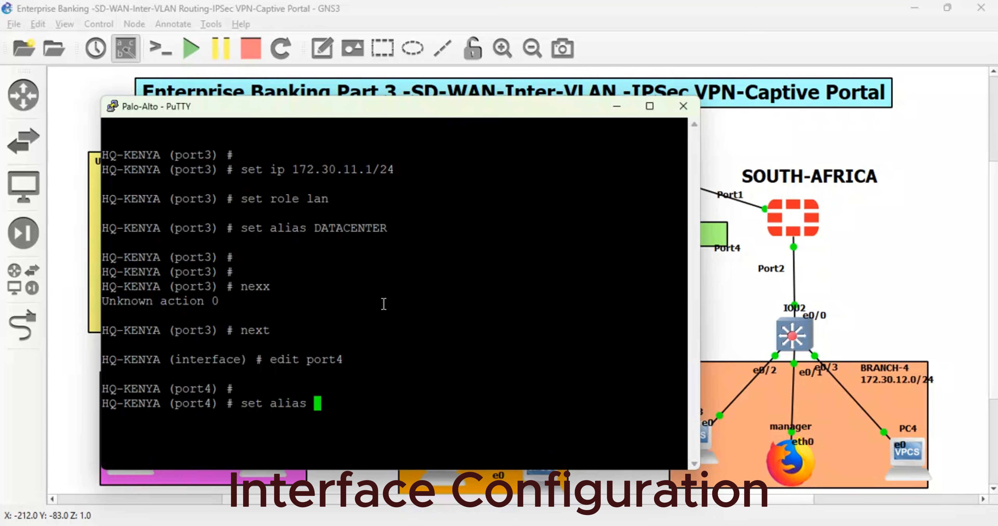
pyautogui.write('MGT')
pyautogui.press('Return')
# - Set port4's addressing mode to dhcp
pyautogui.write('s')
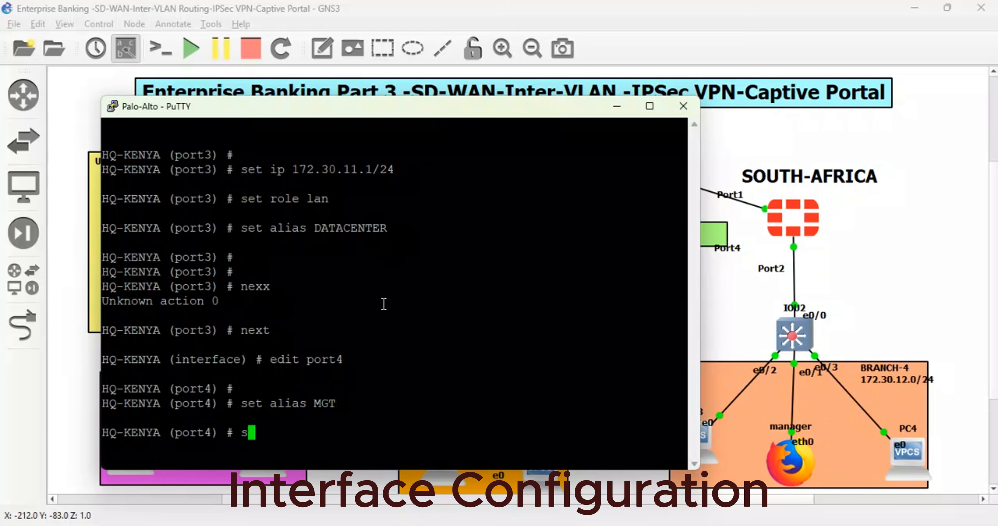
pyautogui.write('w')
pyautogui.press('BackSpace')
pyautogui.write('et ')
pyautogui.write('ip')
pyautogui.press('BackSpace')
pyautogui.press('BackSpace')
pyautogui.write('md')
pyautogui.press('Return')
pyautogui.press('BackSpace')
pyautogui.press('BackSpace')
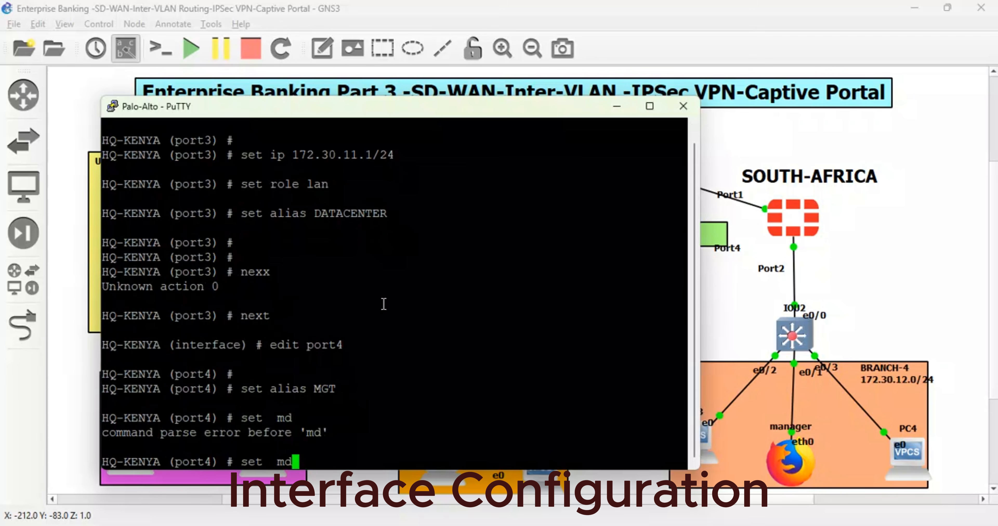
pyautogui.write('ode dhcp')
pyautogui.press('Return')
# - Allow ping, telnet and https access on port4, and finish its entry
pyautogui.write('set al')
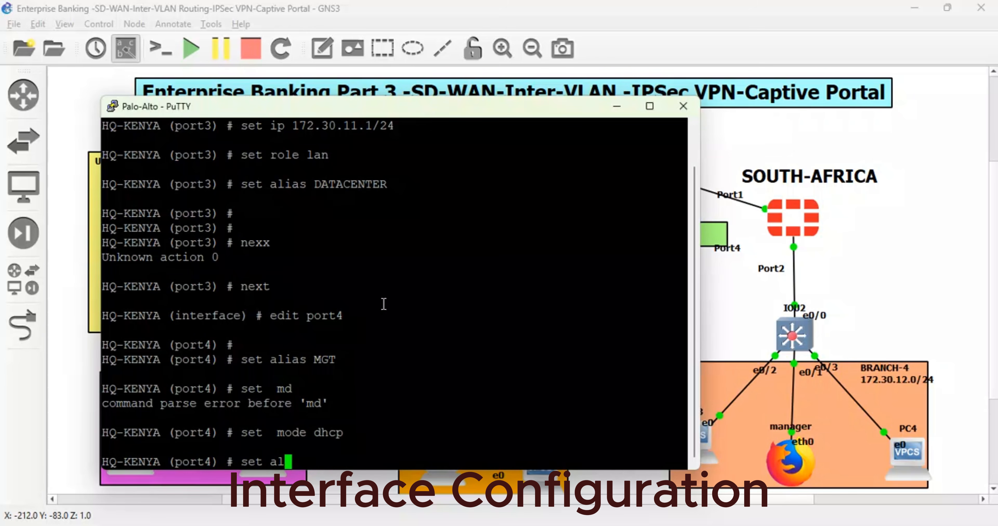
pyautogui.write('lowaccess ping telnet  https')
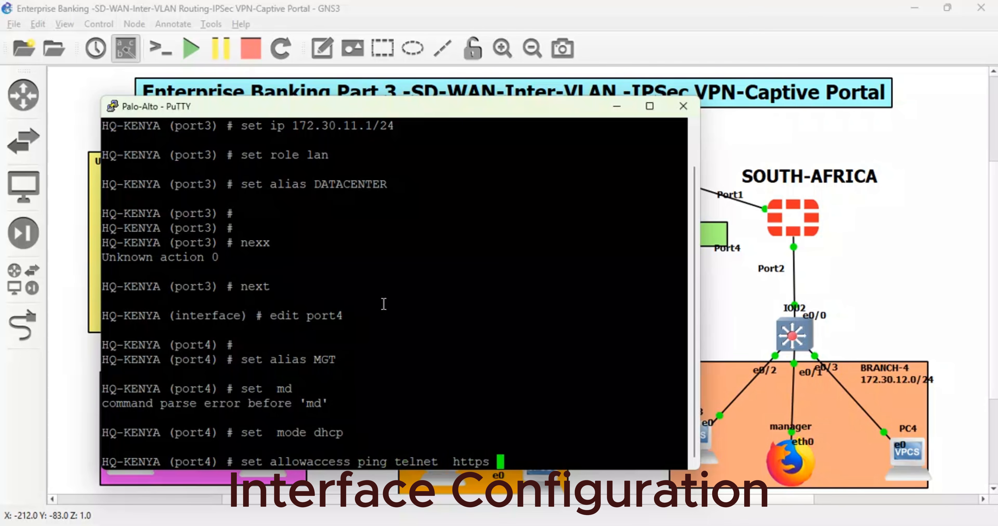
pyautogui.press('Return')
pyautogui.write('set ip')
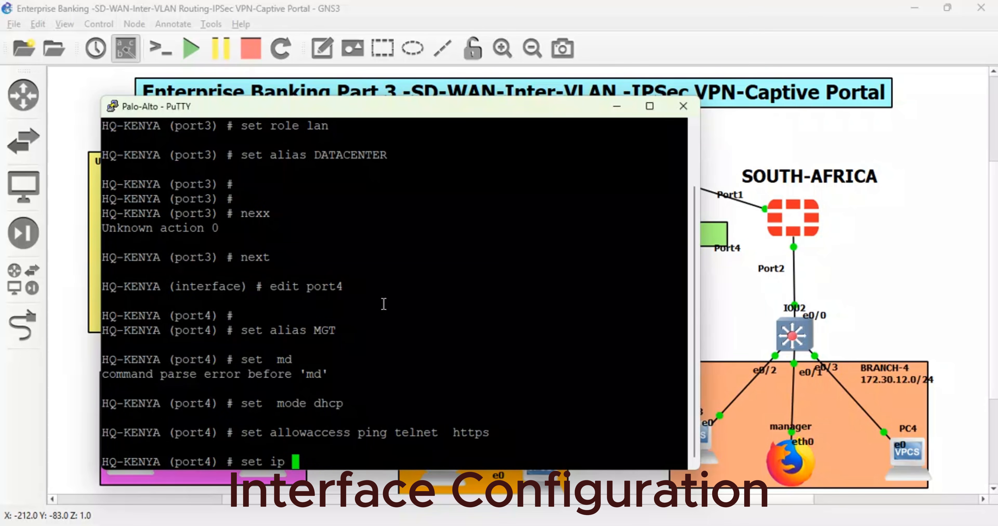
pyautogui.press('BackSpace')
pyautogui.press('BackSpace')
pyautogui.press('BackSpace')
pyautogui.press('BackSpace')
pyautogui.press('BackSpace')
pyautogui.press('BackSpace')
pyautogui.press('BackSpace')
pyautogui.write('next')
pyautogui.press('Return')
pyautogui.press('Return')
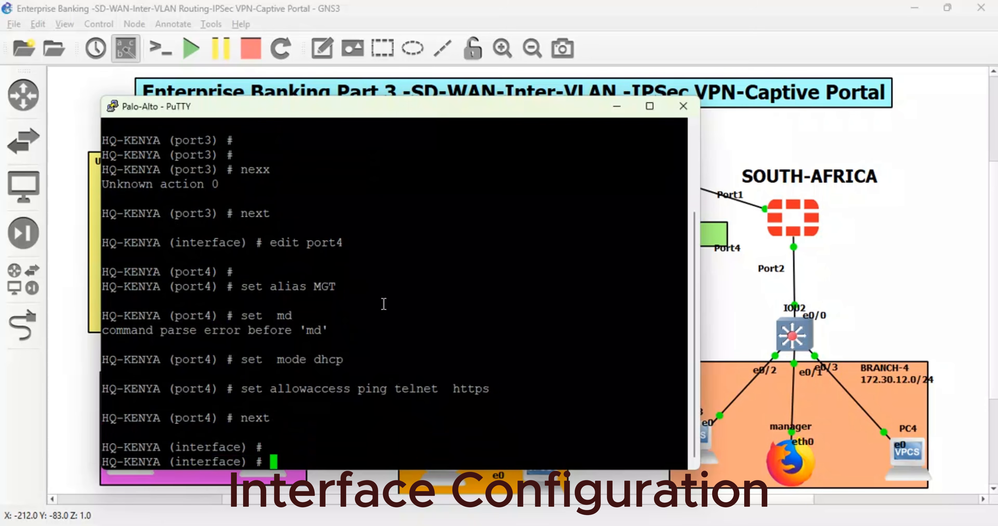
pyautogui.write('set')
pyautogui.press('BackSpace')
pyautogui.press('BackSpace')
pyautogui.press('BackSpace')
pyautogui.press('BackSpace')
pyautogui.write('nex')
pyautogui.press('Return')
pyautogui.press('Return')
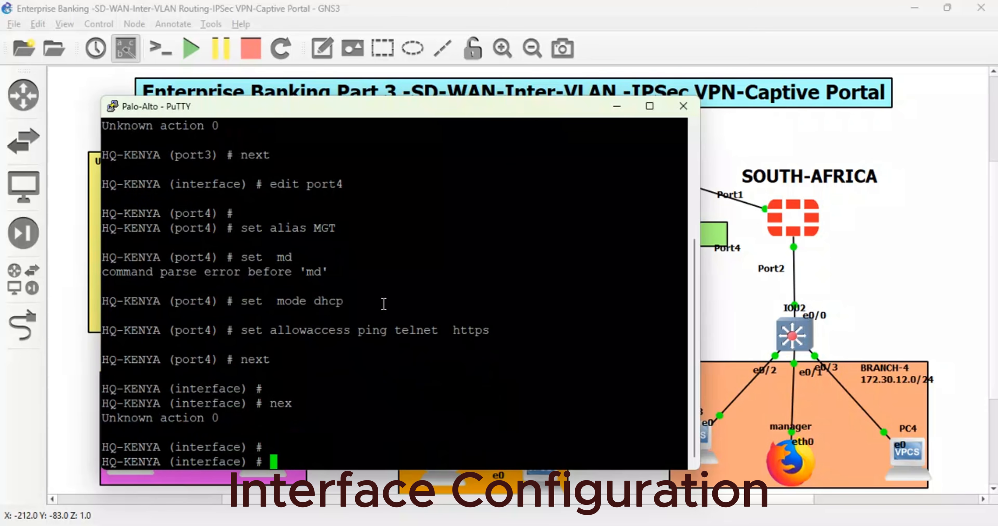
# - Edit port2 and give it the alias MAIN-LAN
pyautogui.write('edit port2')
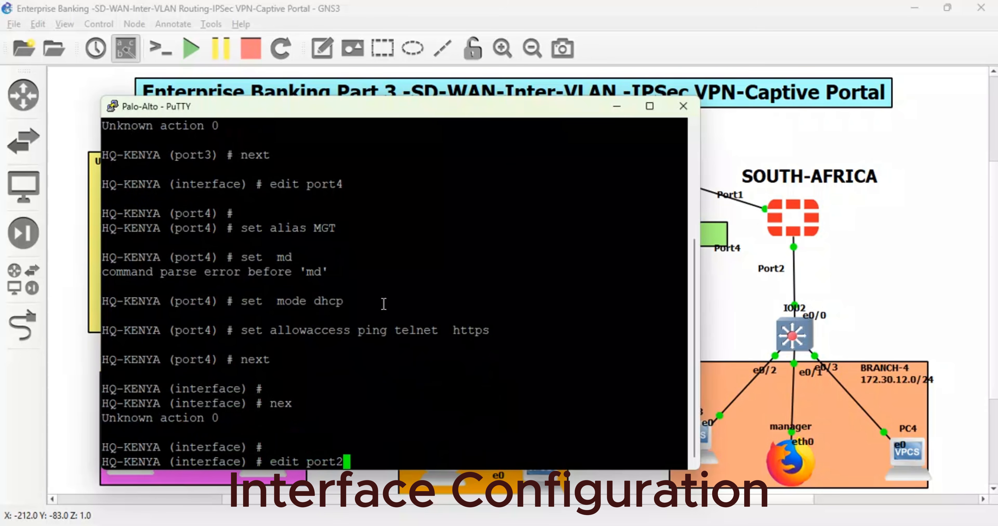
pyautogui.press('Return')
pyautogui.press('Return')
pyautogui.write('set')
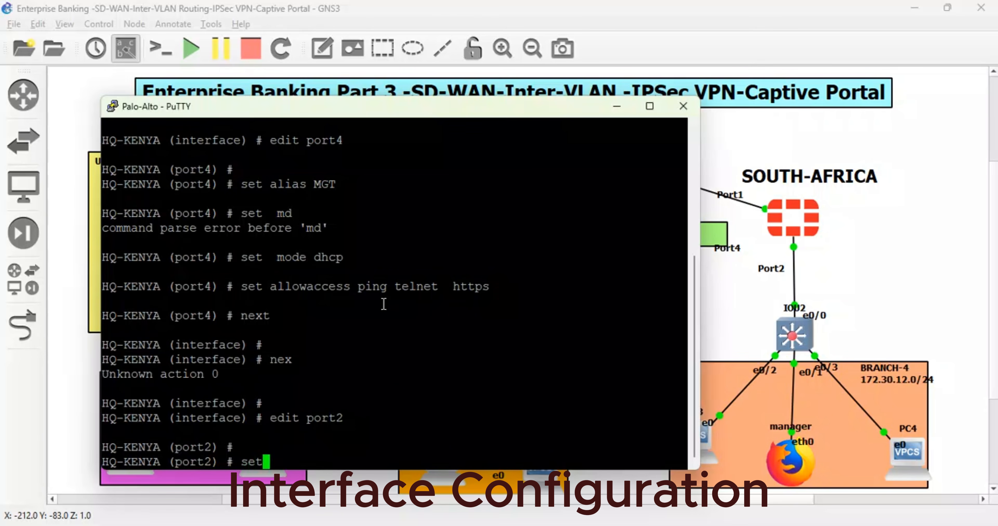
pyautogui.write(' alias MAIN-')
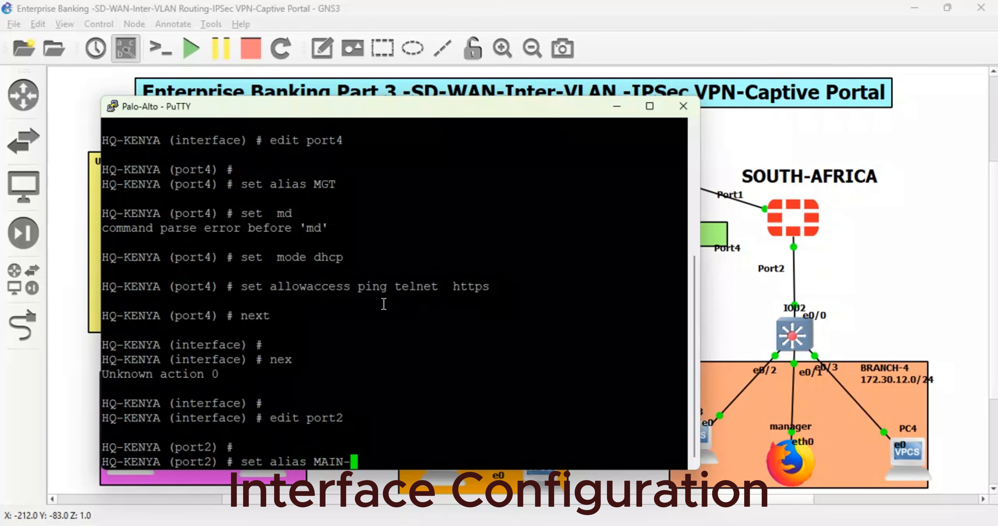
pyautogui.write('LAN')
pyautogui.press('Return')
pyautogui.press('Return')
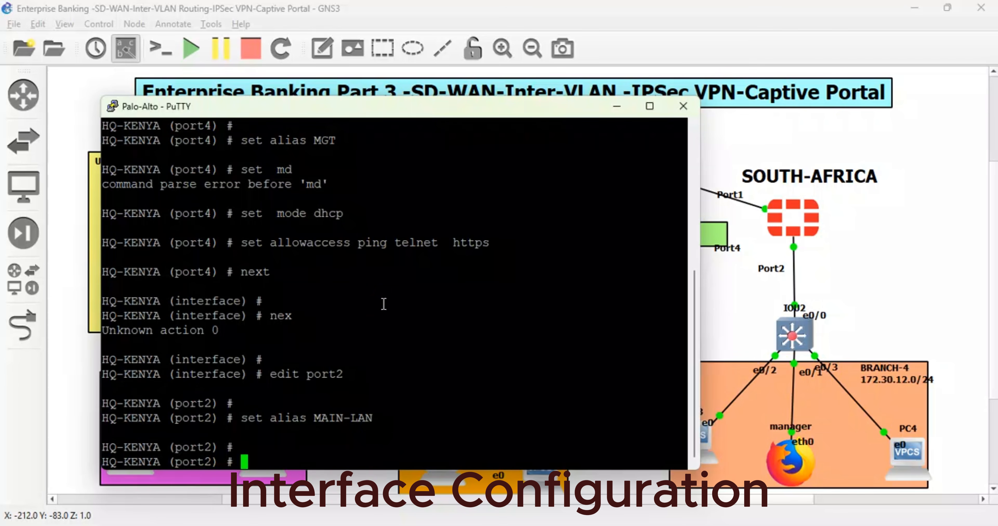
# - Assign the lan role to port2 and end the interface configuration
pyautogui.write('set role lan')
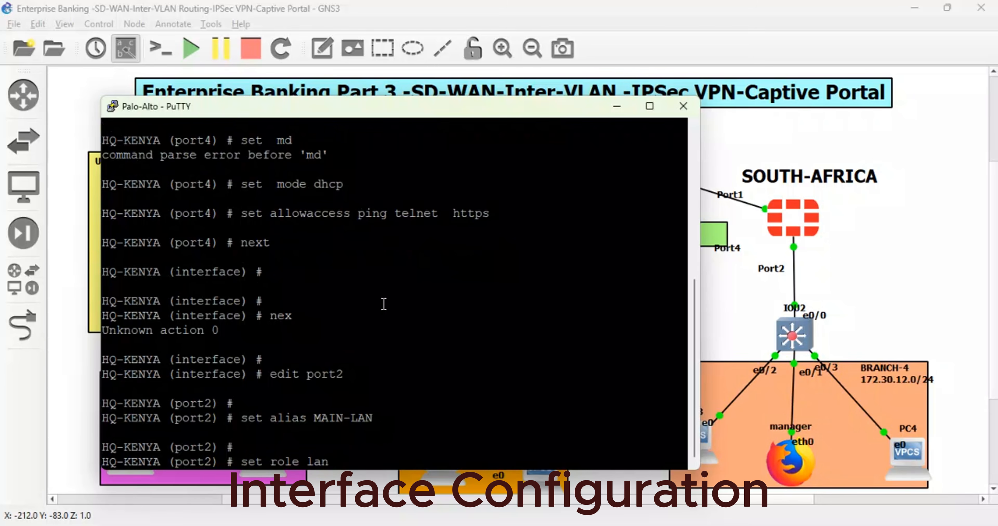
pyautogui.press('Return')
pyautogui.write('end')
pyautogui.press('Return')
pyautogui.press('Return')
pyautogui.press('Return')
pyautogui.press('Return')
pyautogui.press('Return')
pyautogui.press('Return')
pyautogui.press('Return')
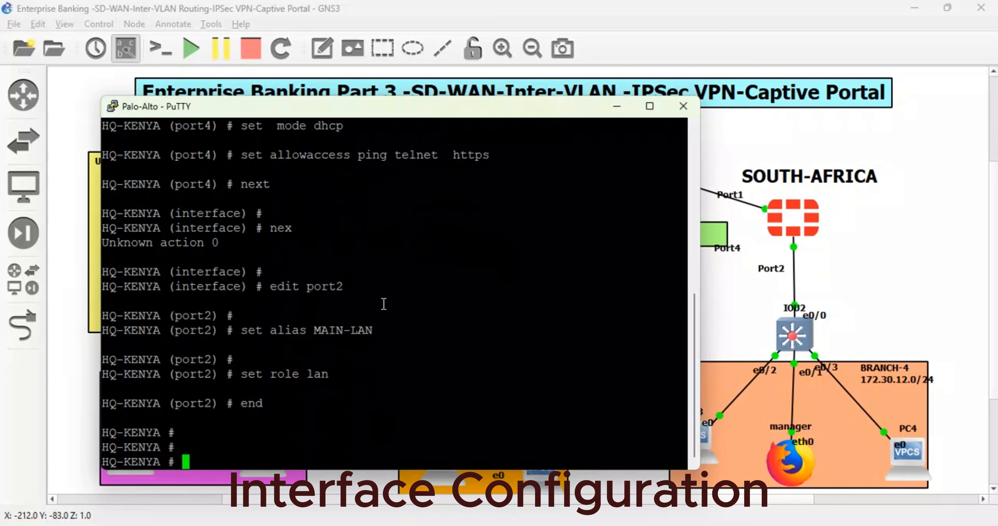
# - List the firewall's IP addresses with diagnose ip address list, and check the addresses of port4 and port1
pyautogui.write('diagnose  i')
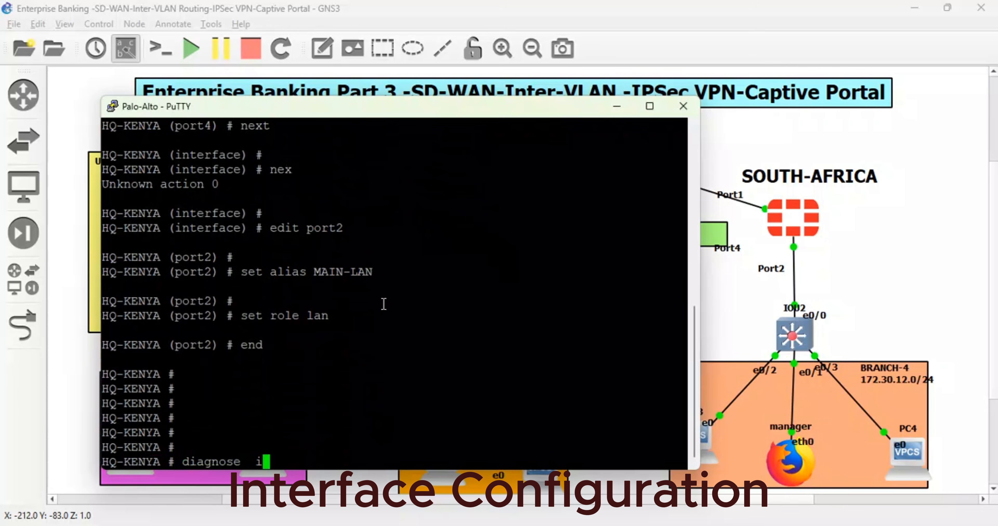
pyautogui.write('p address list')
pyautogui.press('Return')
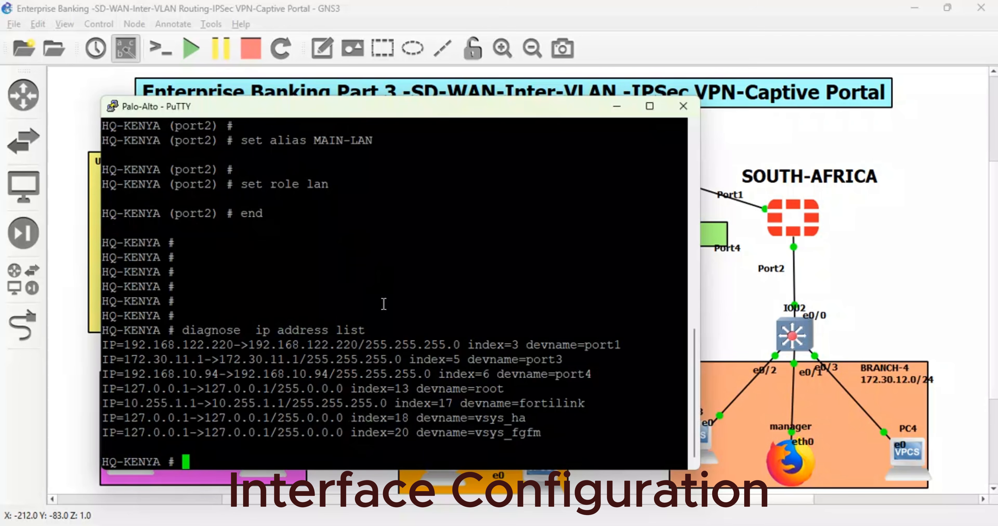
pyautogui.press('Return')
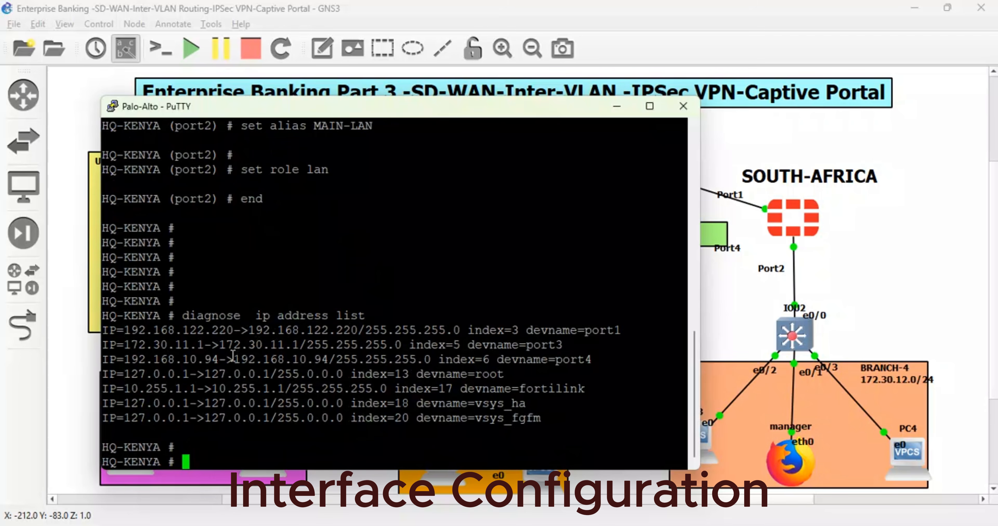
pyautogui.moveTo(218, 359); pyautogui.dragTo(125, 360)
pyautogui.moveTo(240, 330); pyautogui.dragTo(122, 331)
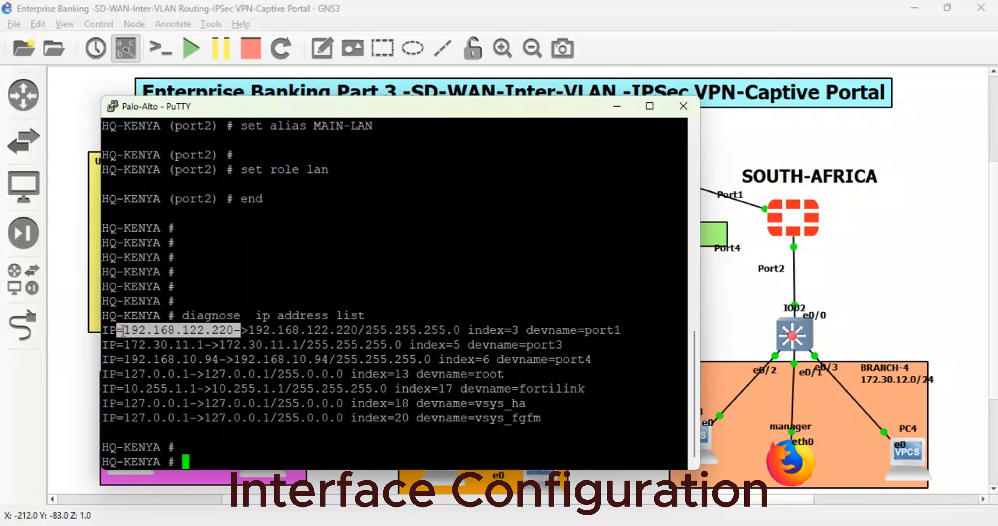
pyautogui.moveTo(121, 330); pyautogui.dragTo(132, 330)
# - In the topology, move the FIBER-LINK(SEACOM) label down closer to its cloud and shift KENYA's Port5 label away from its link
pyautogui.click(926, 262)
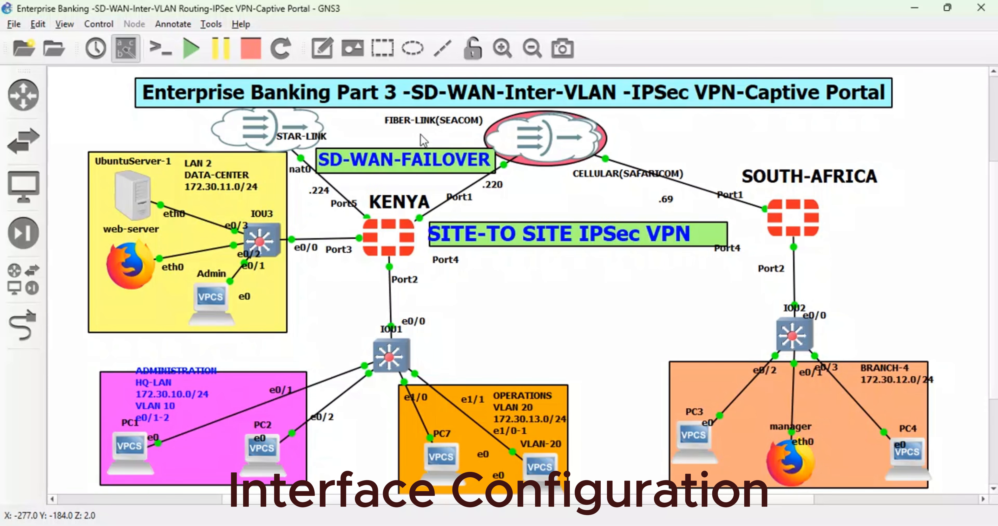
pyautogui.moveTo(432, 126); pyautogui.dragTo(436, 139)
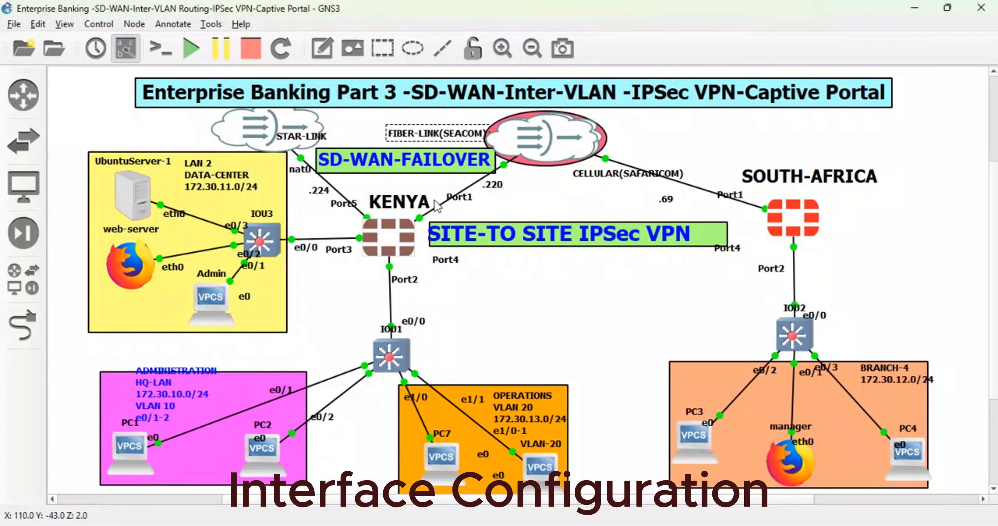
pyautogui.moveTo(332, 193); pyautogui.dragTo(323, 193)
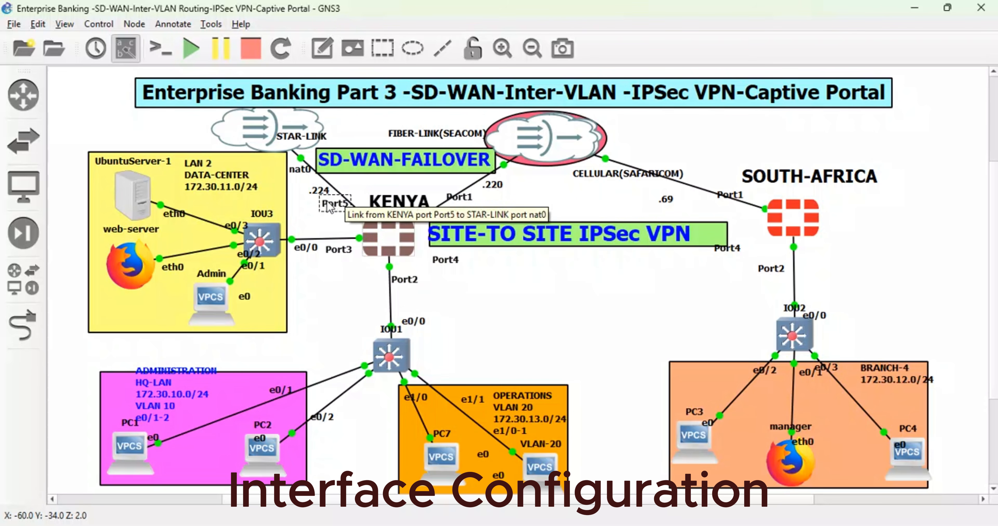
# - Reopen the KENYA firewall's console and enter the system interface configuration
pyautogui.doubleClick(392, 246)
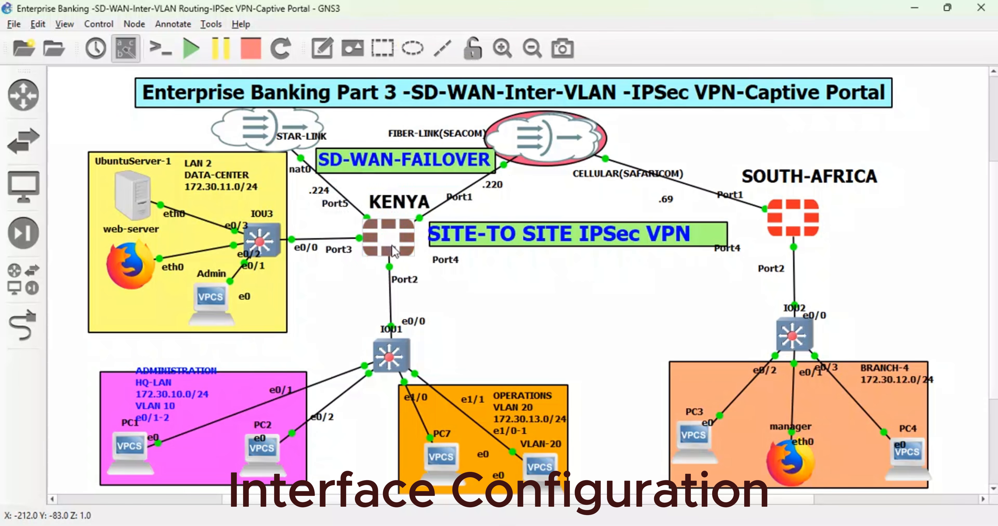
pyautogui.press('Return')
pyautogui.press('Return')
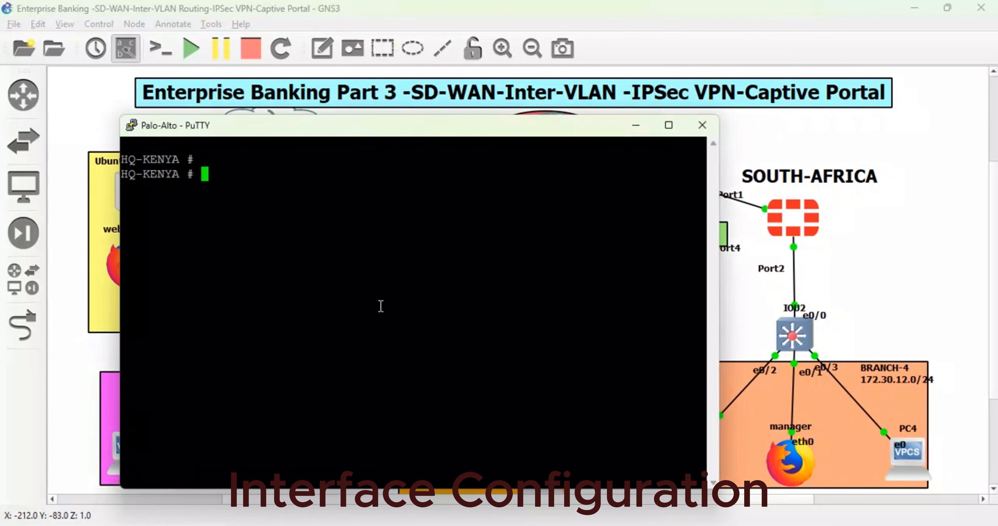
pyautogui.write('config ')
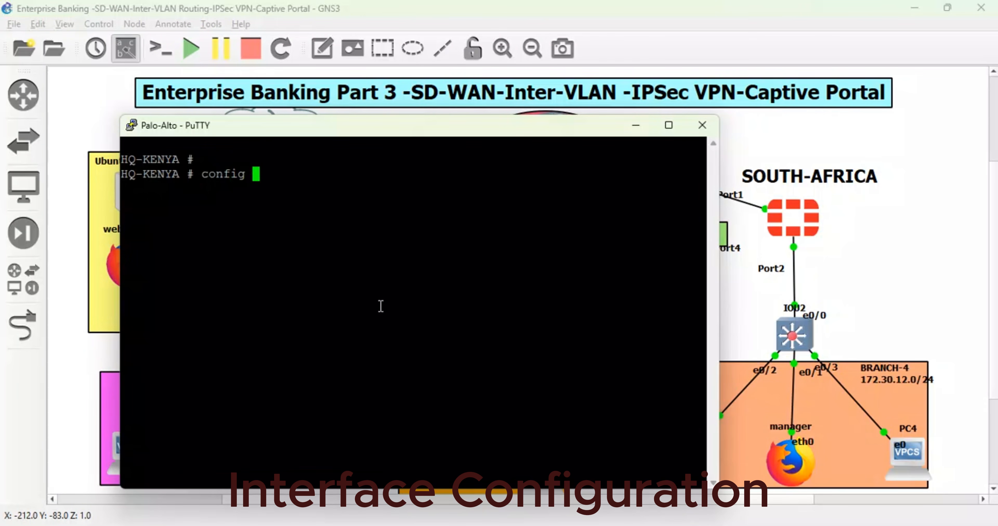
pyautogui.write('system interface')
pyautogui.press('Return')
# - Edit port5 and set its addressing mode to dhcp
pyautogui.write('e')
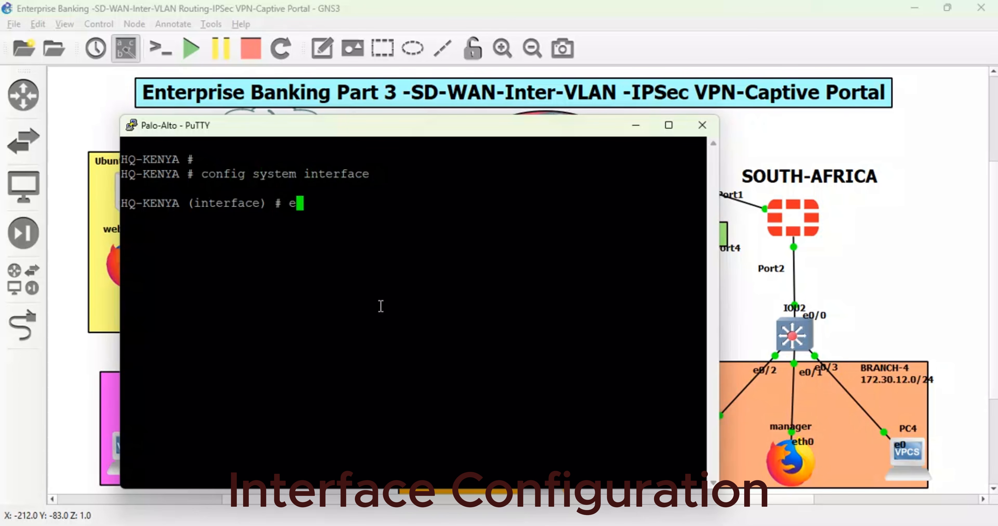
pyautogui.write('dit port3')
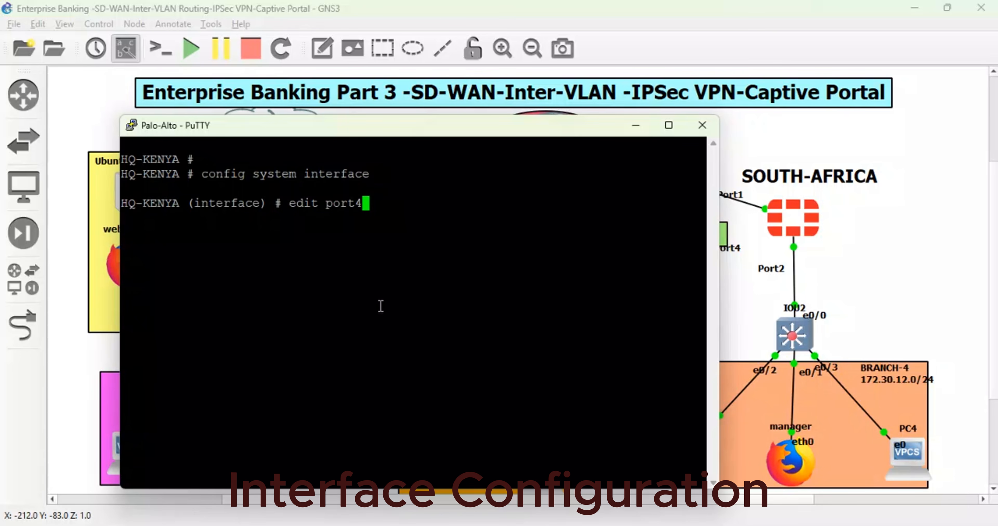
pyautogui.press('BackSpace')
pyautogui.write('5')
pyautogui.press('Return')
pyautogui.write('set mode')
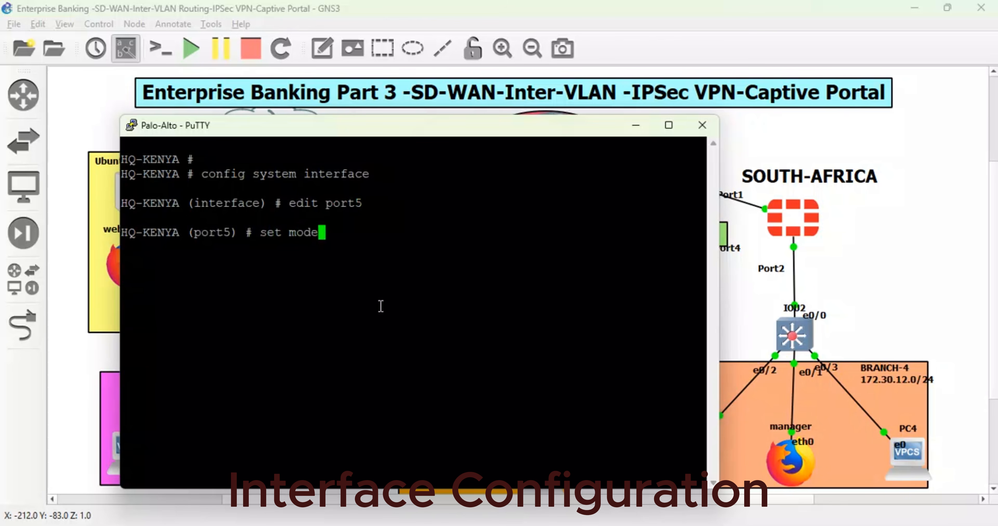
pyautogui.write(' dhcp')
pyautogui.press('Return')
# - Give port5 the alias STAR-LINK
pyautogui.write('set')
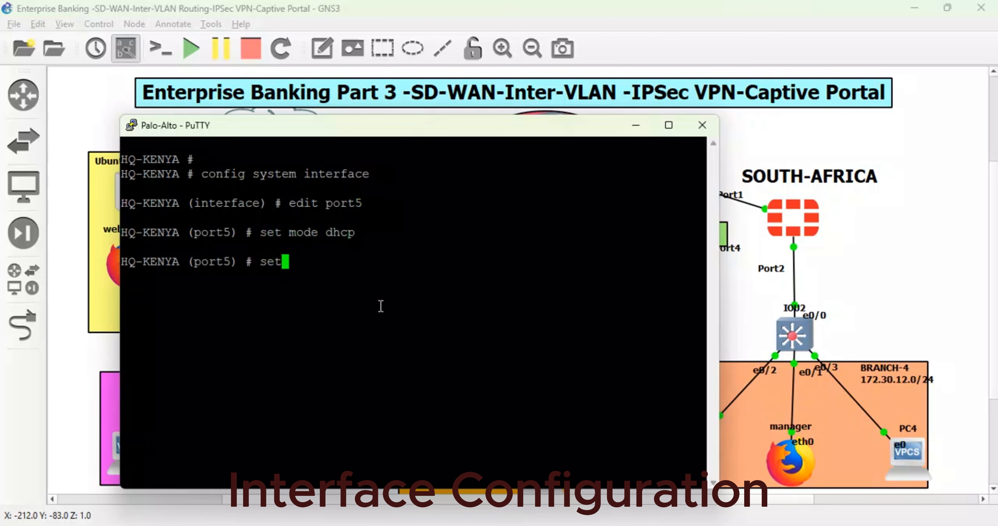
pyautogui.write(' alias ST')
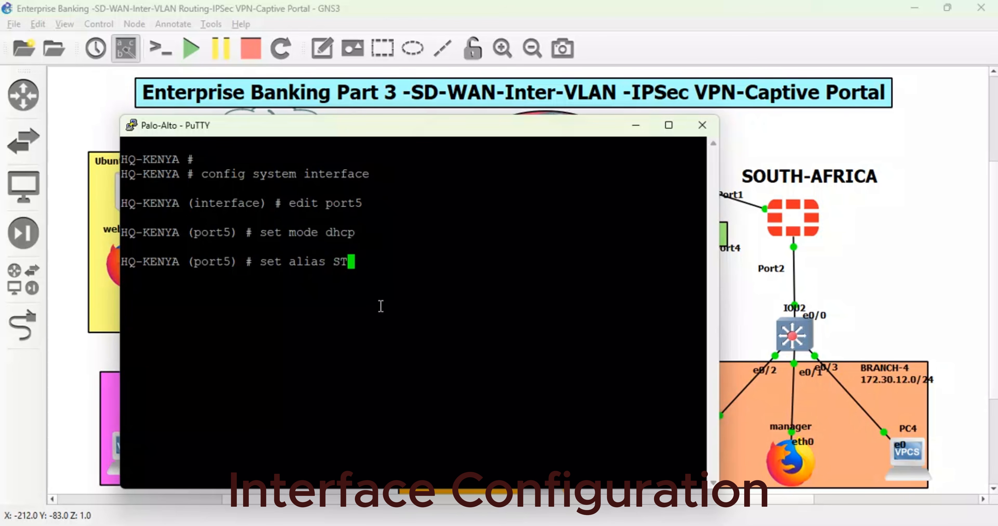
pyautogui.write('AR-LINL')
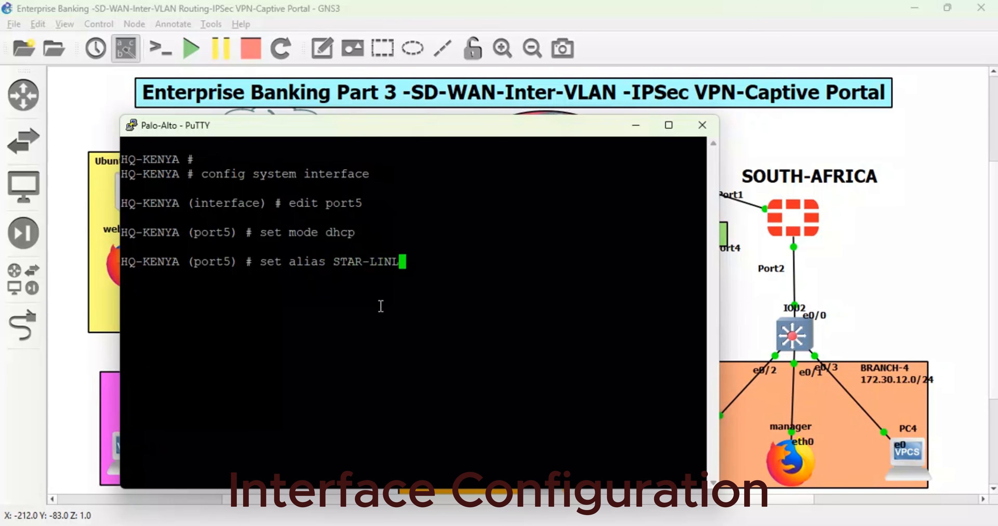
pyautogui.press('BackSpace')
pyautogui.write('K')
pyautogui.press('Return')
pyautogui.press('Return')
# - Allow ping and https access on port5, and finish its entry
pyautogui.write('s')
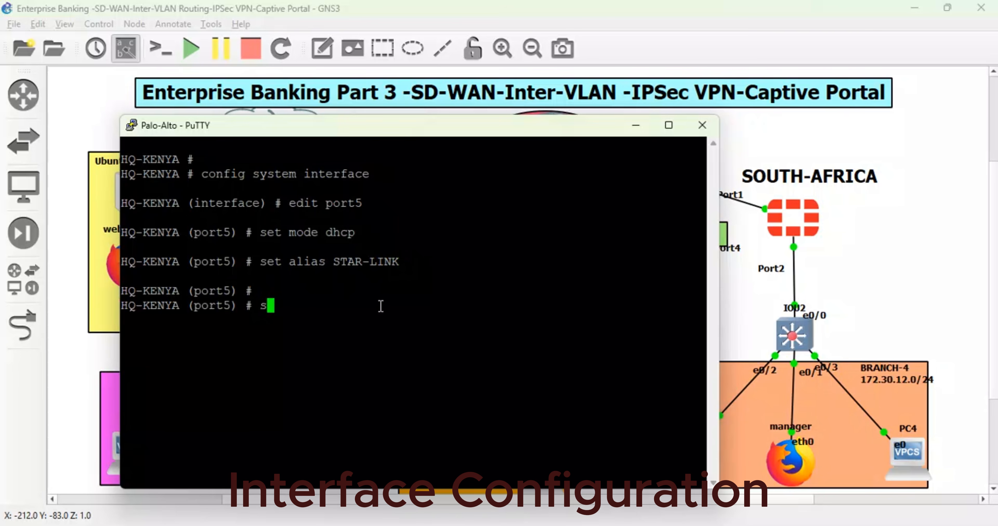
pyautogui.write('et allowaccess ping')
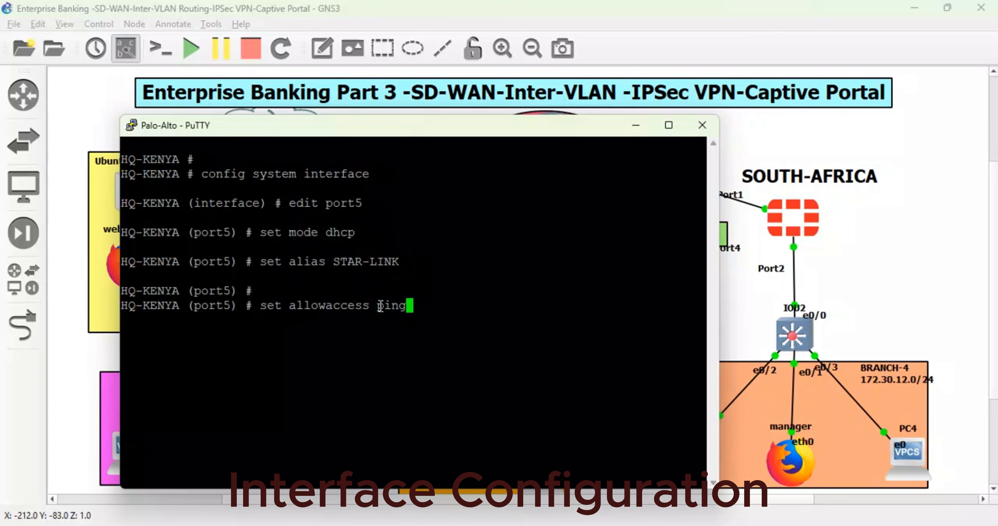
pyautogui.write(' https')
pyautogui.press('Return')
pyautogui.write('ne')
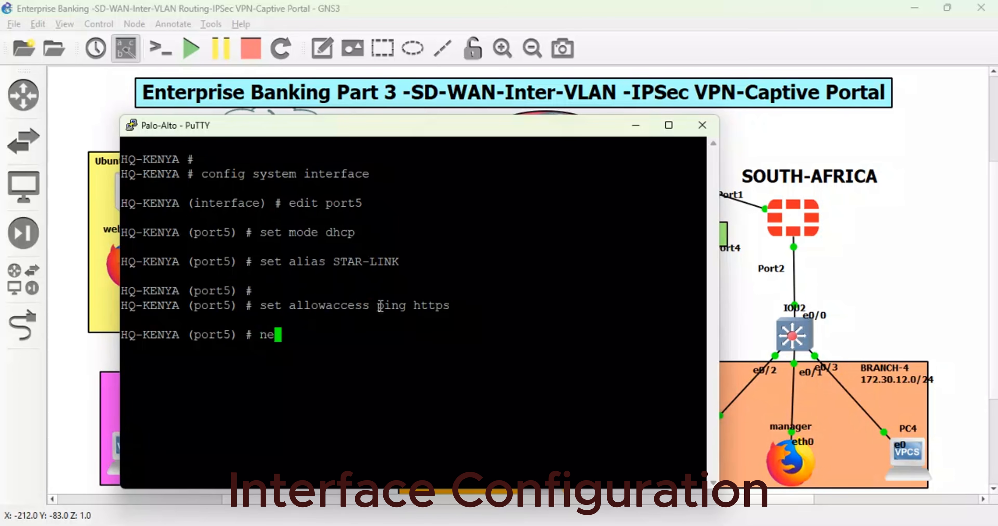
pyautogui.write('xt')
pyautogui.press('Return')
# - Edit port1, give it the alias SEACOM-FIBER-LINK, and leave the interface configuration
pyautogui.write('edit po')
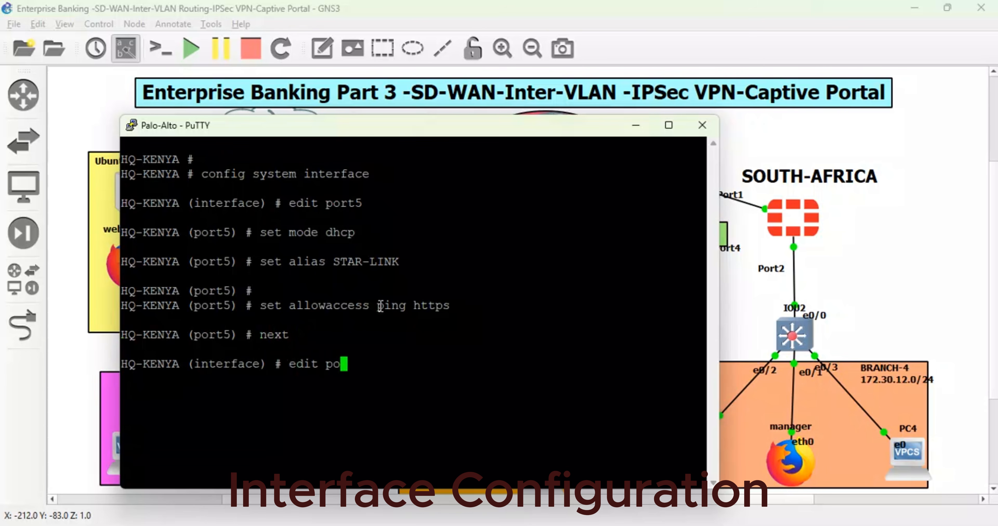
pyautogui.write('rt1')
pyautogui.press('Return')
pyautogui.write('set')
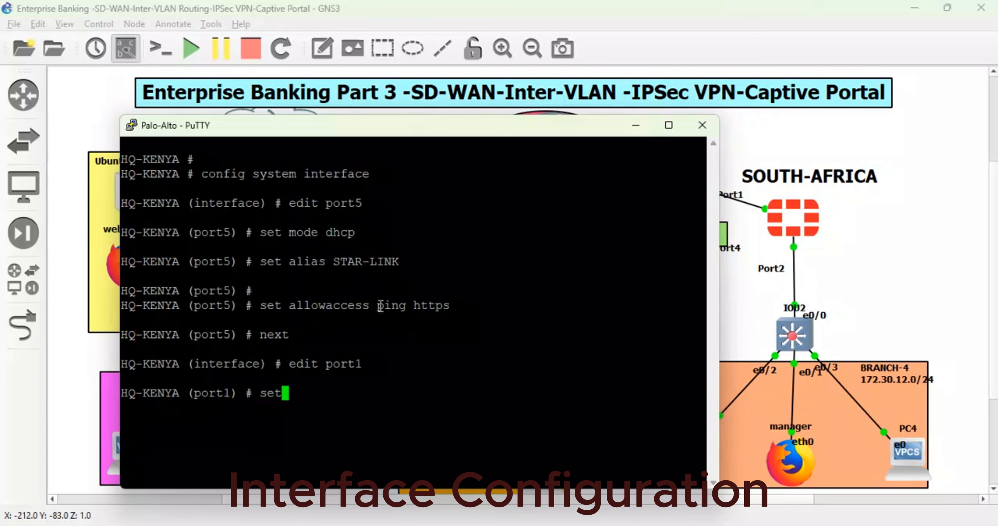
pyautogui.write(' alias SEA')
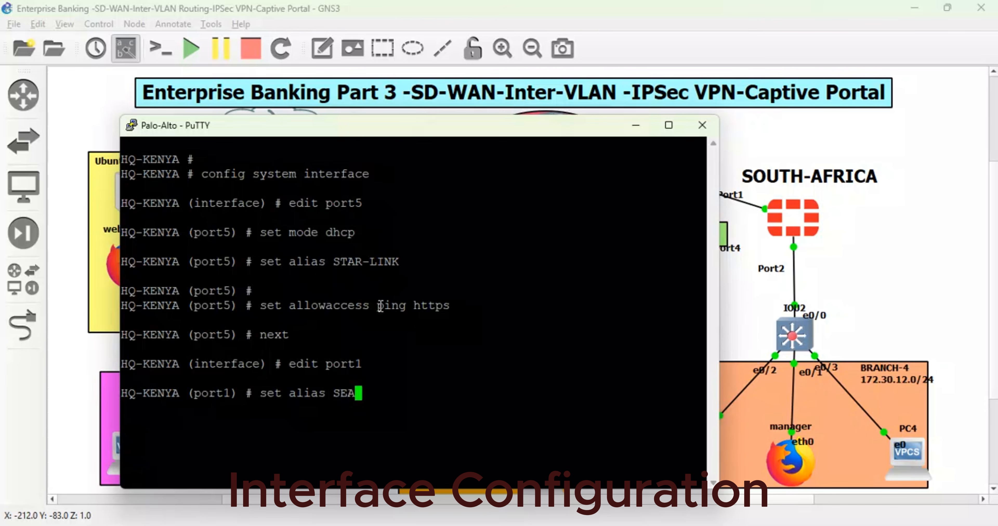
pyautogui.write('COM-FIB')
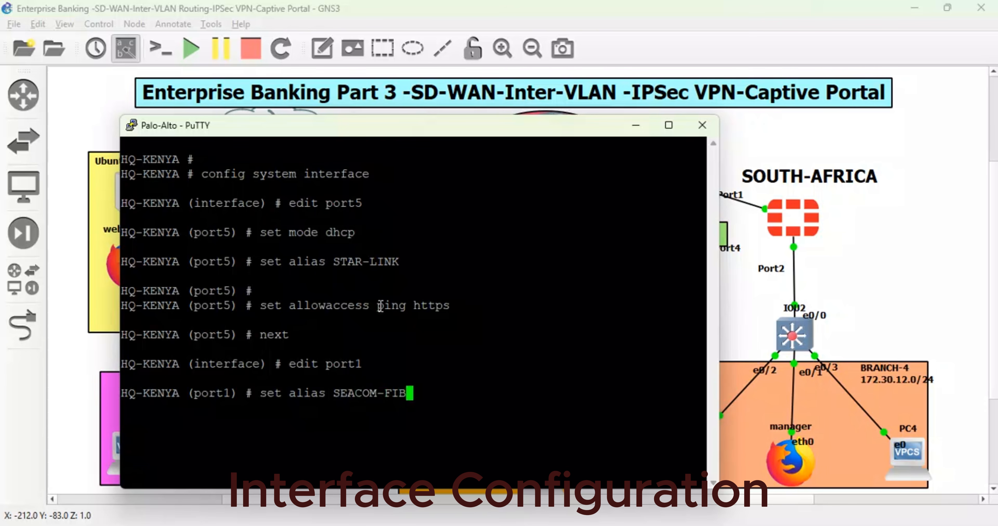
pyautogui.write('ER-LINK')
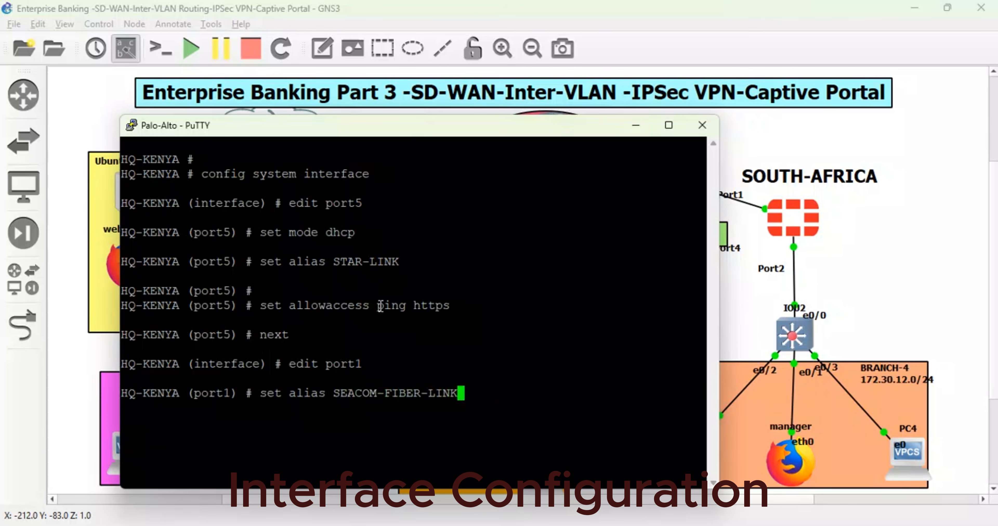
pyautogui.press('Return')
pyautogui.press('Return')
pyautogui.press('Return')
pyautogui.write('end')
# - List the firewall's IP addresses with diagnose and check those of port1, port3, port4 and port5
pyautogui.press('Return')
pyautogui.press('Return')
pyautogui.press('Return')
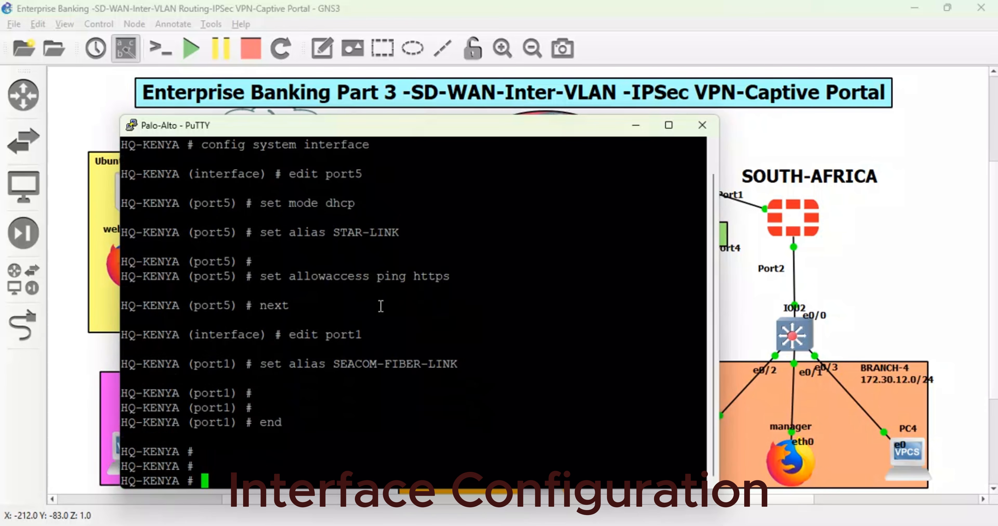
pyautogui.press('Return')
pyautogui.press('Return')
pyautogui.press('Return')
pyautogui.write('diagnose ')
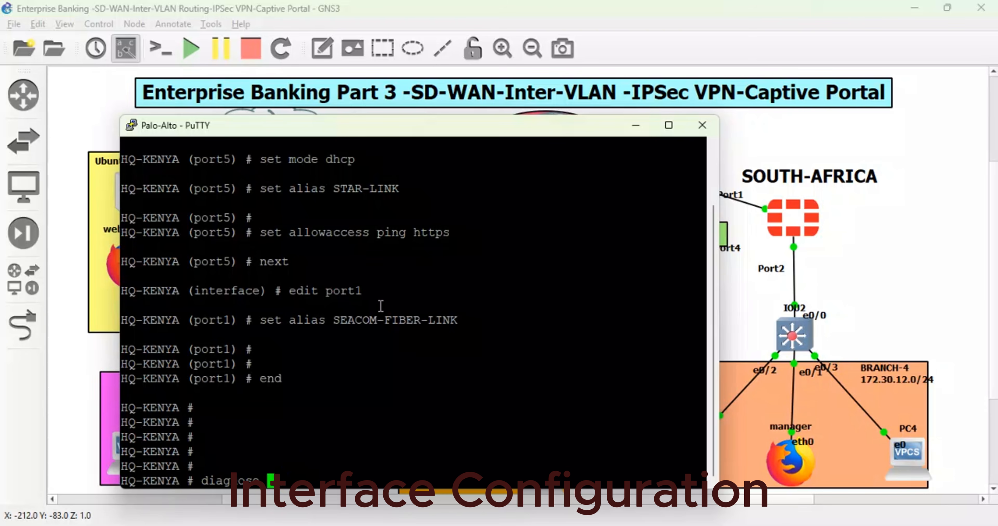
pyautogui.write('ip address list')
pyautogui.press('Return')
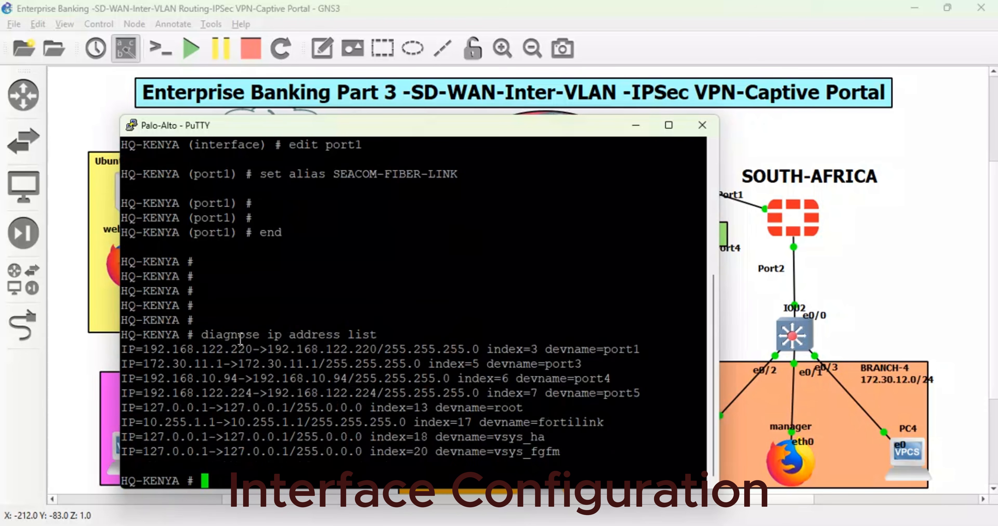
pyautogui.moveTo(251, 352); pyautogui.dragTo(234, 349)
pyautogui.moveTo(230, 365); pyautogui.dragTo(147, 362)
pyautogui.moveTo(238, 380); pyautogui.dragTo(133, 381)
pyautogui.moveTo(259, 391); pyautogui.dragTo(231, 392)
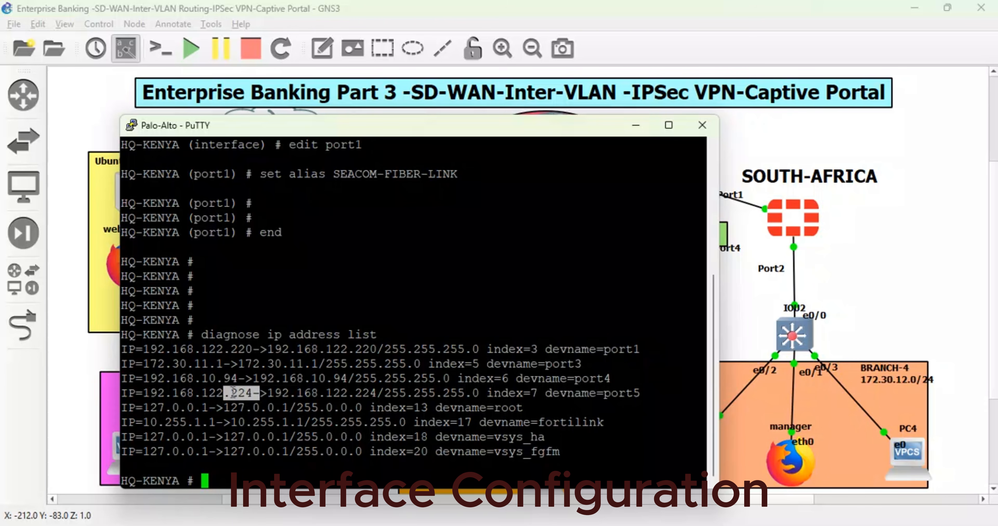
pyautogui.press('Return')
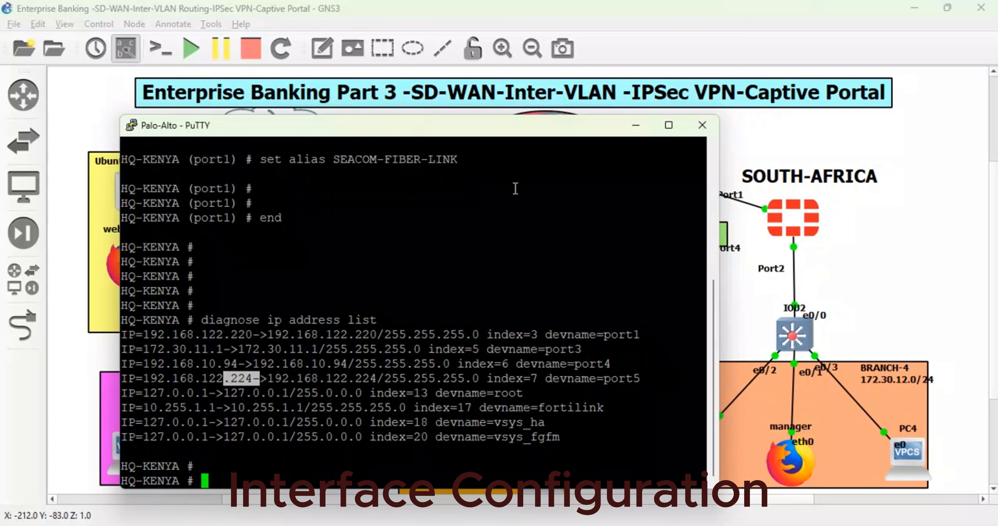
# - Return to the topology and nudge the .224 label beside the STAR-LINK link and the .220 label closer to KENYA's Port1
pyautogui.click(636, 124)
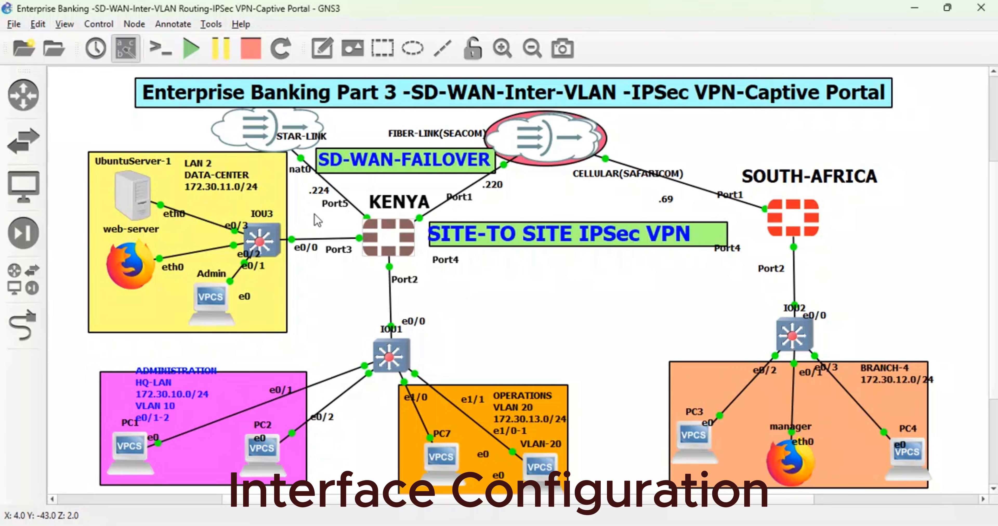
pyautogui.moveTo(326, 195); pyautogui.dragTo(322, 192)
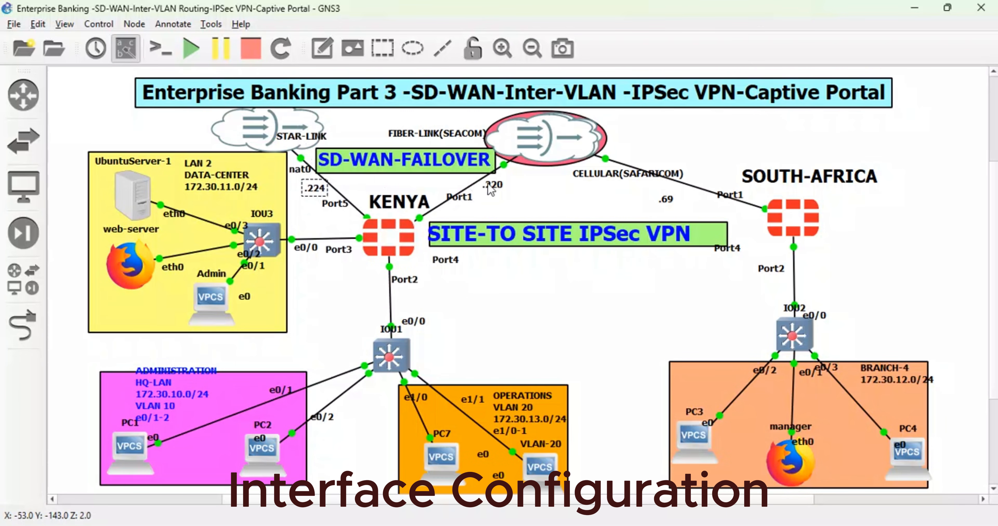
pyautogui.moveTo(497, 190); pyautogui.dragTo(487, 194)
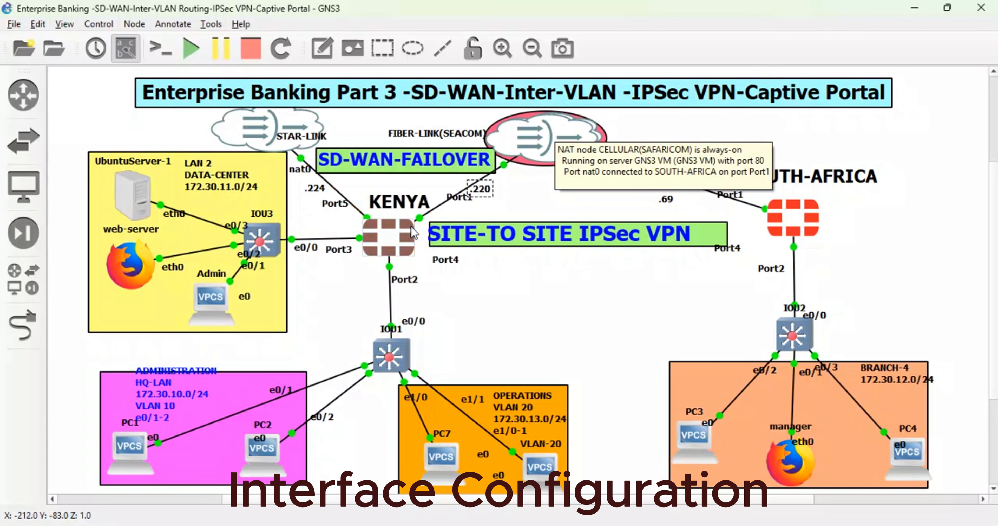
# - Open the console of switch IOU1 below the KENYA firewall and enter global configuration mode
pyautogui.moveTo(405, 234)
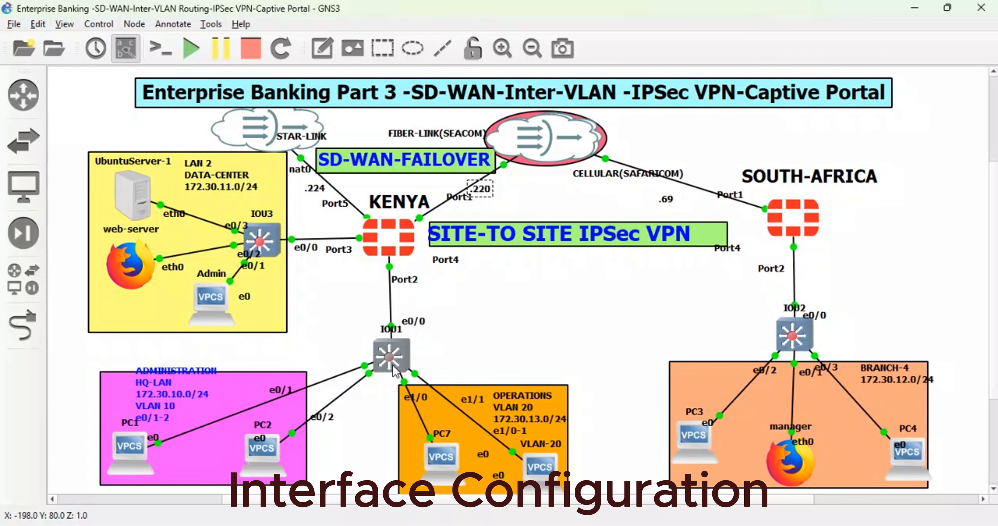
pyautogui.moveTo(395, 368)
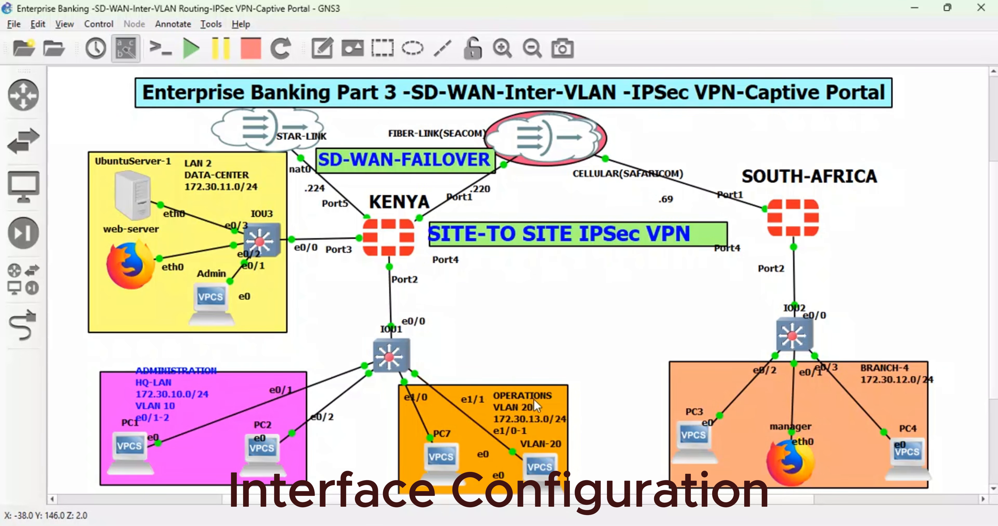
pyautogui.doubleClick(403, 356)
pyautogui.press('Return')
pyautogui.press('Return')
pyautogui.press('Return')
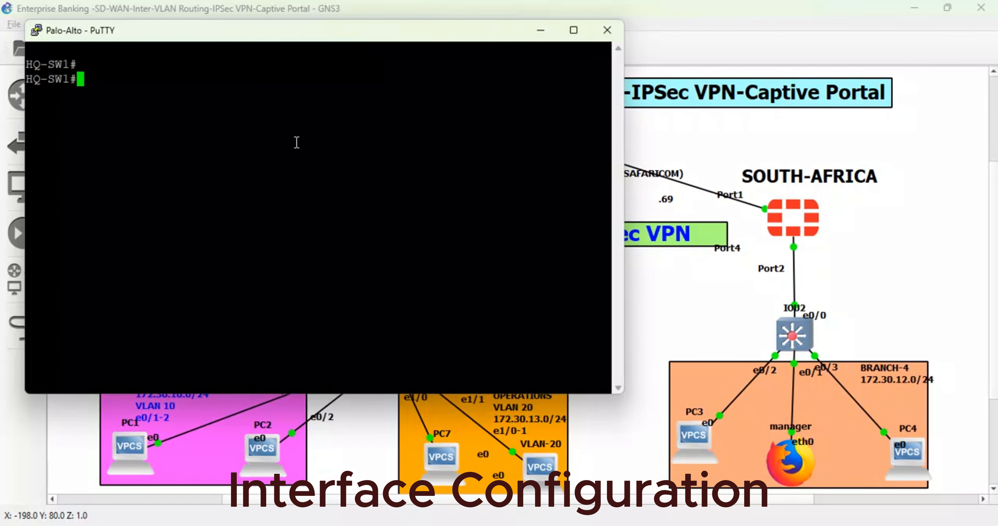
pyautogui.write('conf')
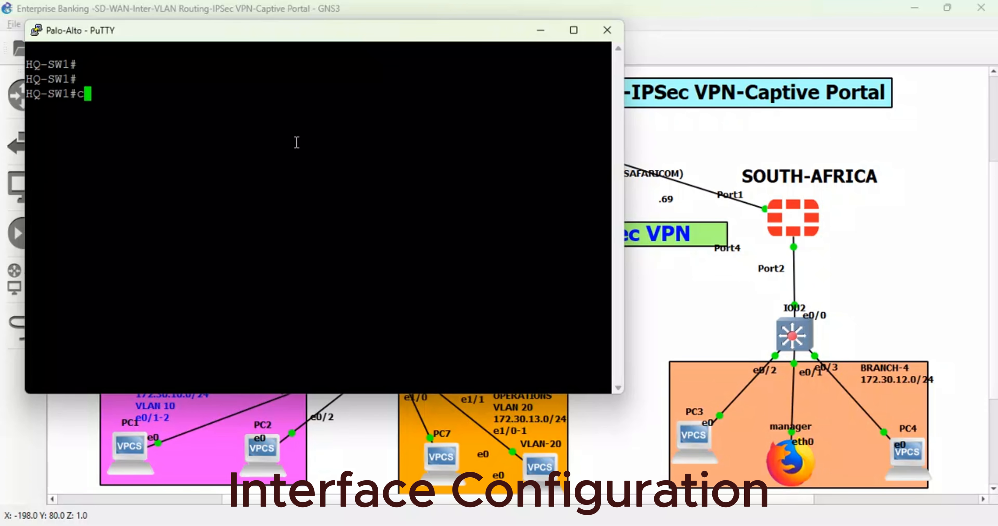
pyautogui.press('Tab')
pyautogui.press('Return')
pyautogui.press('Return')
pyautogui.press('Return')
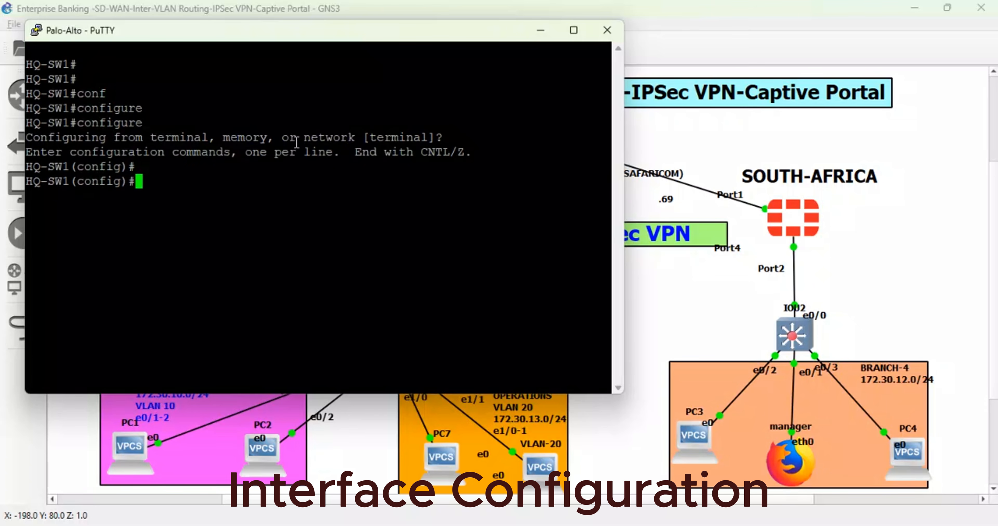
pyautogui.write('hos')
pyautogui.press('Tab')
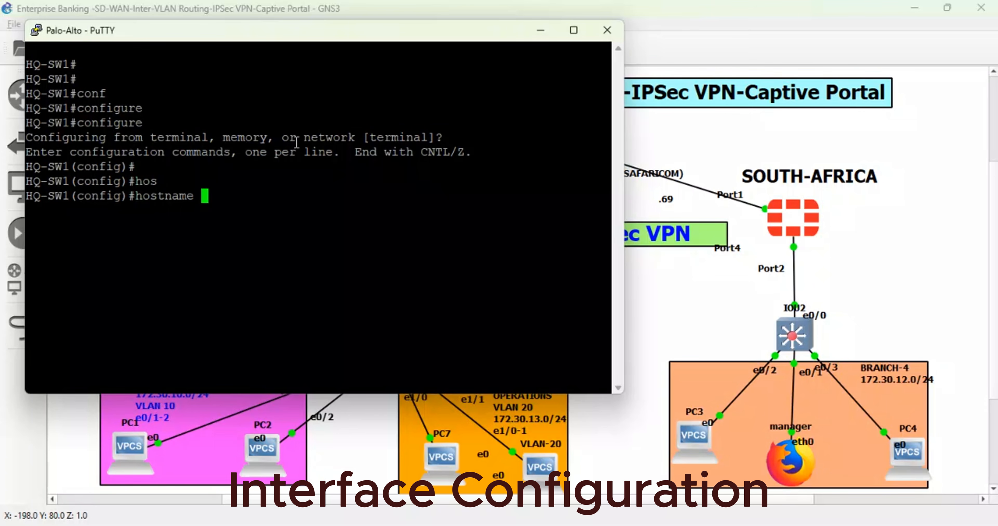
pyautogui.press('BackSpace')
pyautogui.press('BackSpace')
pyautogui.press('BackSpace')
pyautogui.press('BackSpace')
pyautogui.press('BackSpace')
pyautogui.press('BackSpace')
pyautogui.press('BackSpace')
pyautogui.press('BackSpace')
pyautogui.press('BackSpace')
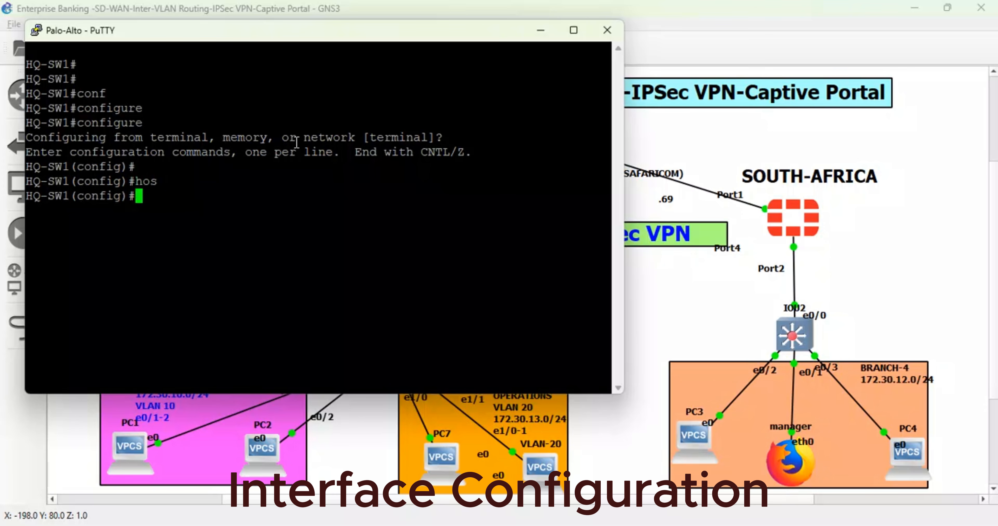
# - Create VLAN 10 on HQ-SW1 and name it ADMINITRATION
pyautogui.write('vl')
pyautogui.press('Tab')
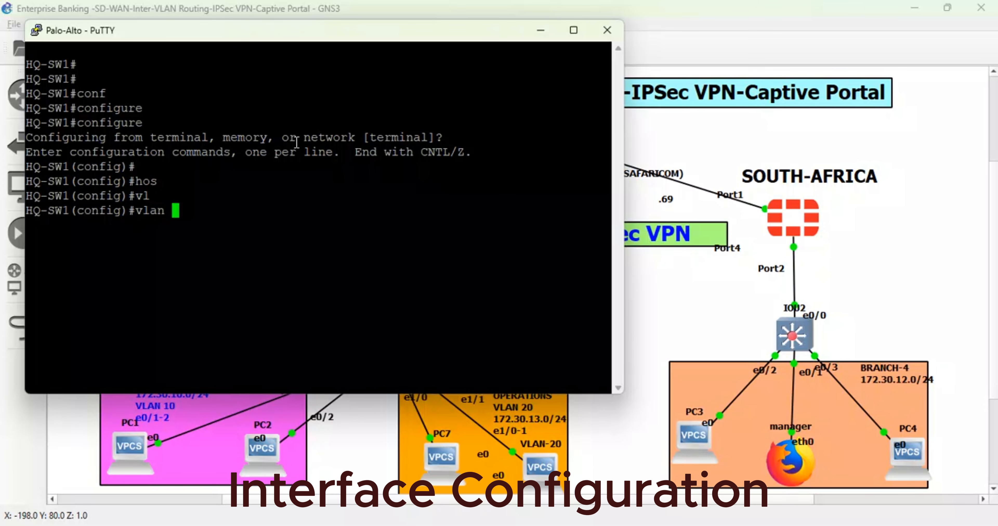
pyautogui.write('10')
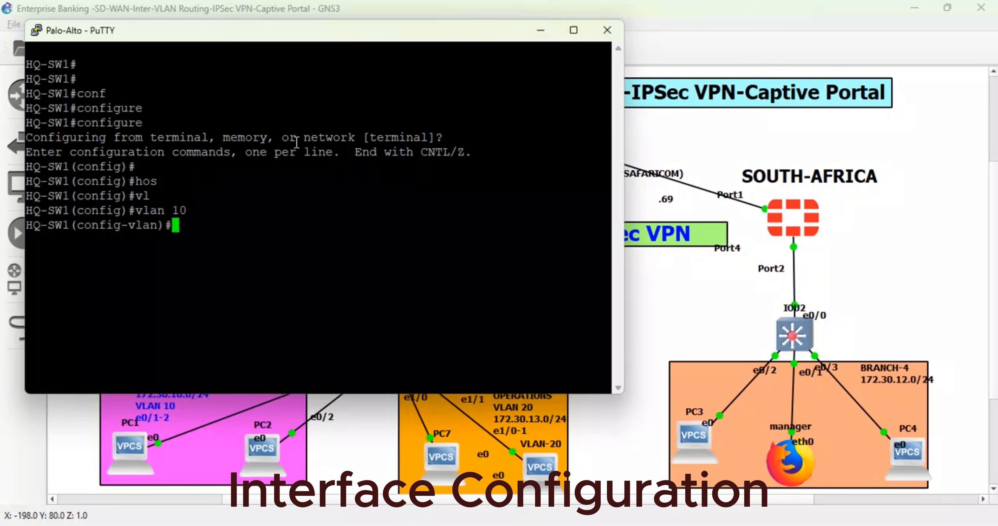
pyautogui.write('na')
pyautogui.press('Tab')
pyautogui.write('ADMI')
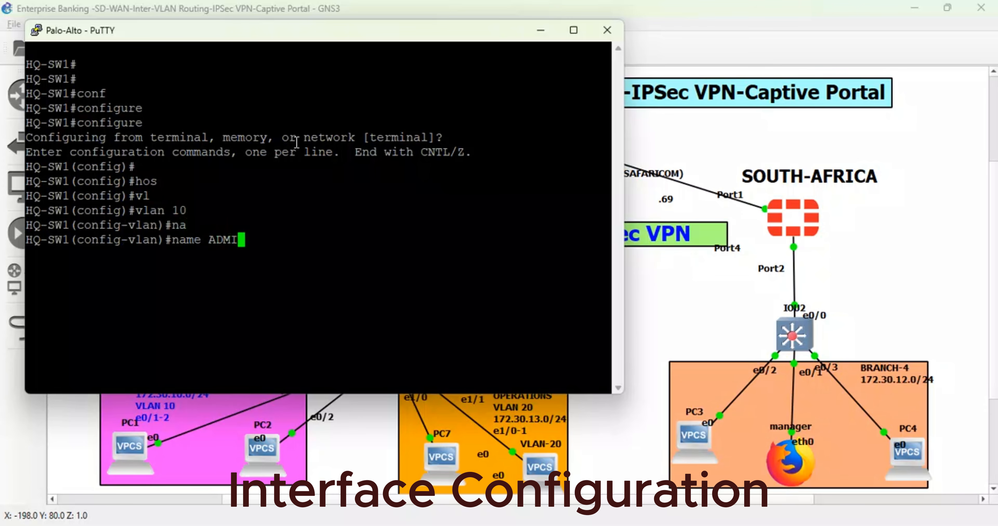
pyautogui.write('NISTRTI')
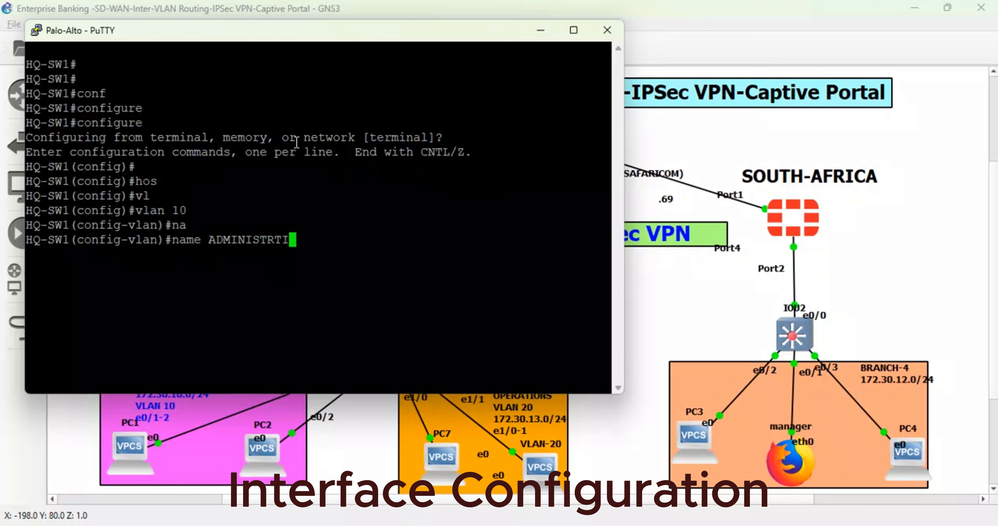
pyautogui.press('BackSpace')
pyautogui.press('BackSpace')
pyautogui.press('BackSpace')
pyautogui.press('BackSpace')
pyautogui.press('BackSpace')
pyautogui.write('TRATION')
pyautogui.press('Return')
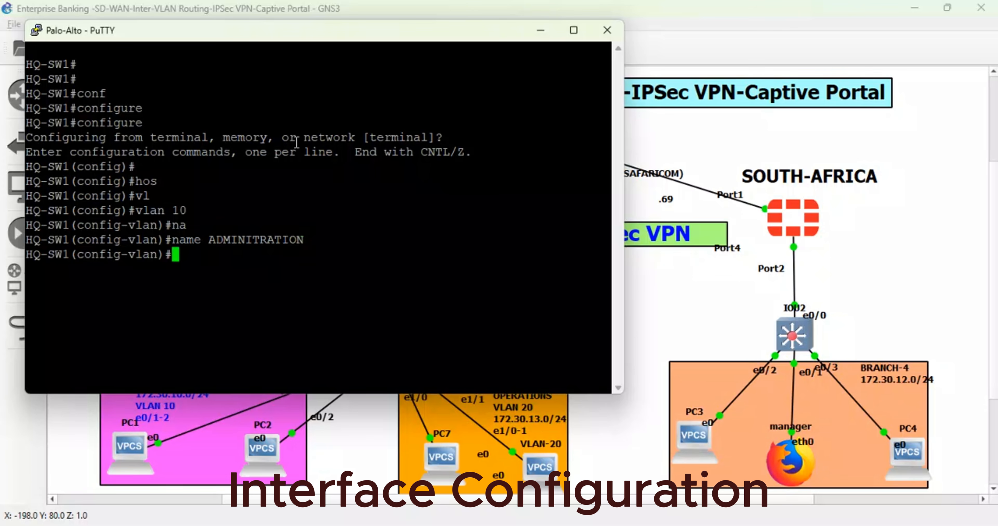
# - Create VLAN 20, name it OPERATIONS, and exit VLAN configuration
pyautogui.write('vlan 20')
pyautogui.press('Return')
pyautogui.write('na')
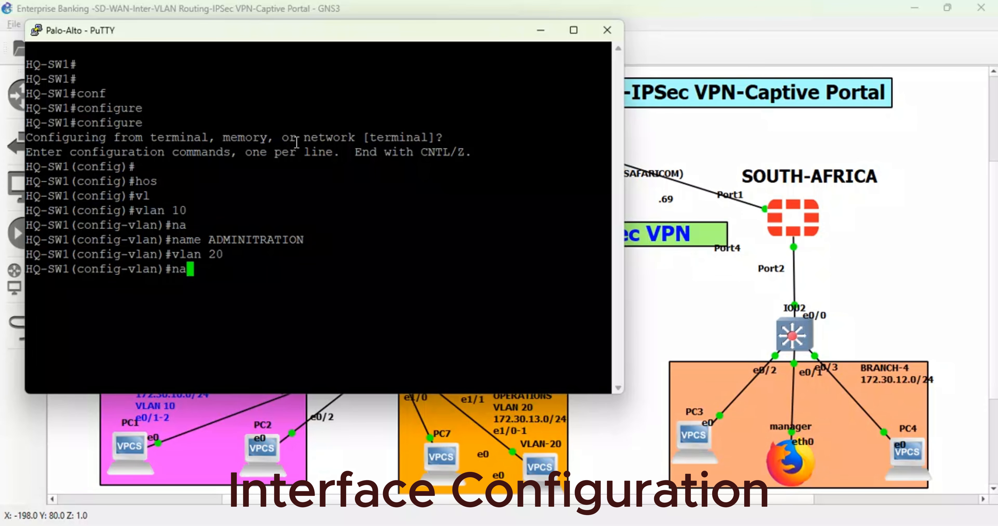
pyautogui.press('Tab')
pyautogui.write('OPERATIOS')
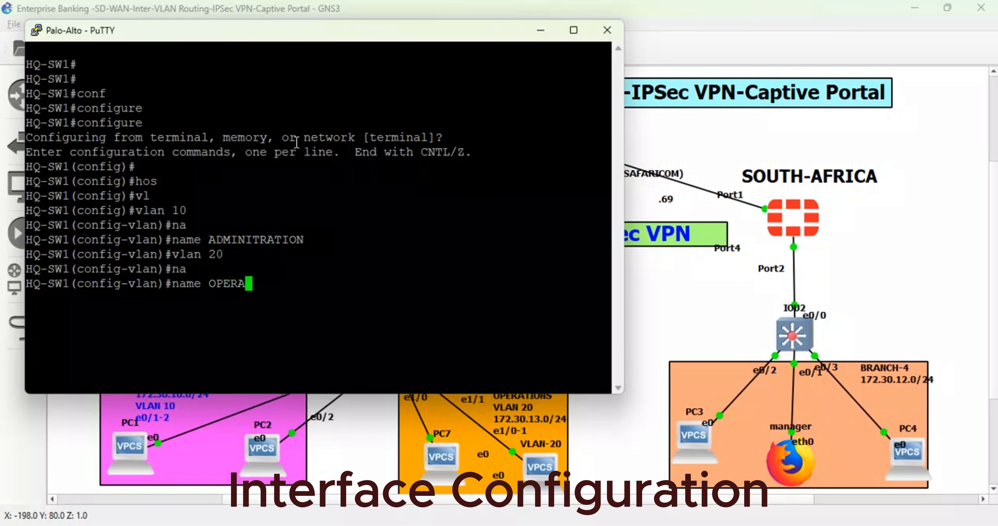
pyautogui.press('BackSpace')
pyautogui.write('NS')
pyautogui.press('Return')
pyautogui.press('Return')
pyautogui.write('exi')
pyautogui.press('Tab')
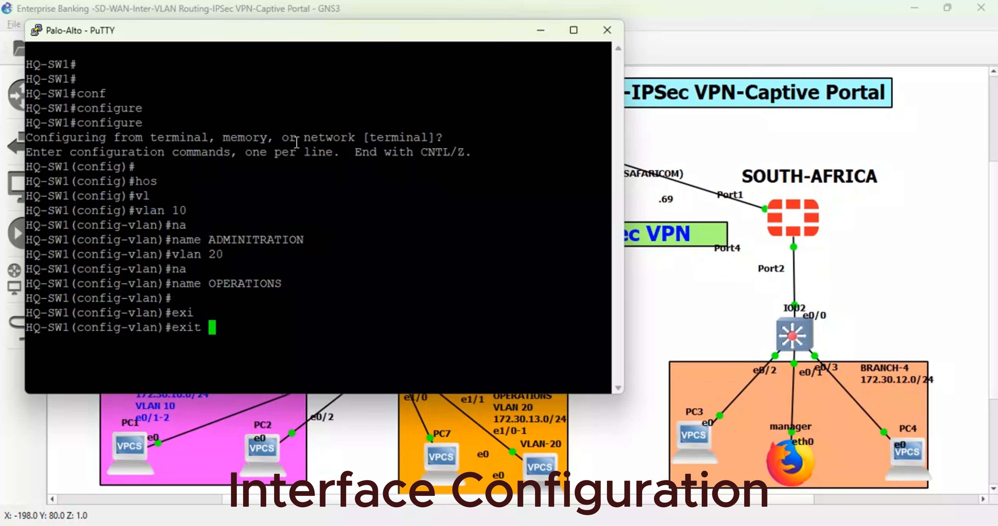
pyautogui.press('Return')
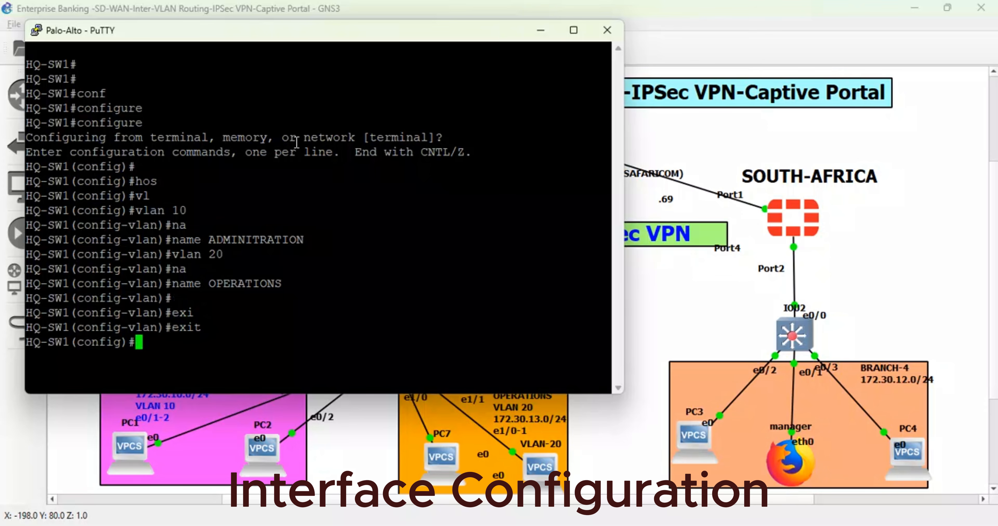
# - Assign the interface range ethernet 0/1-2 to access VLAN 10
pyautogui.write('in')
pyautogui.press('Tab')
pyautogui.write('r')
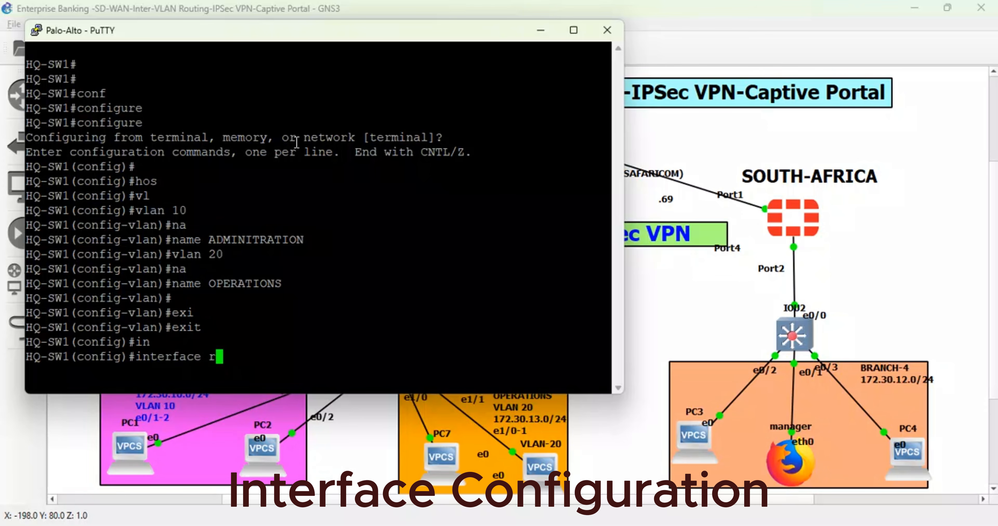
pyautogui.press('Tab')
pyautogui.write('eth')
pyautogui.press('Tab')
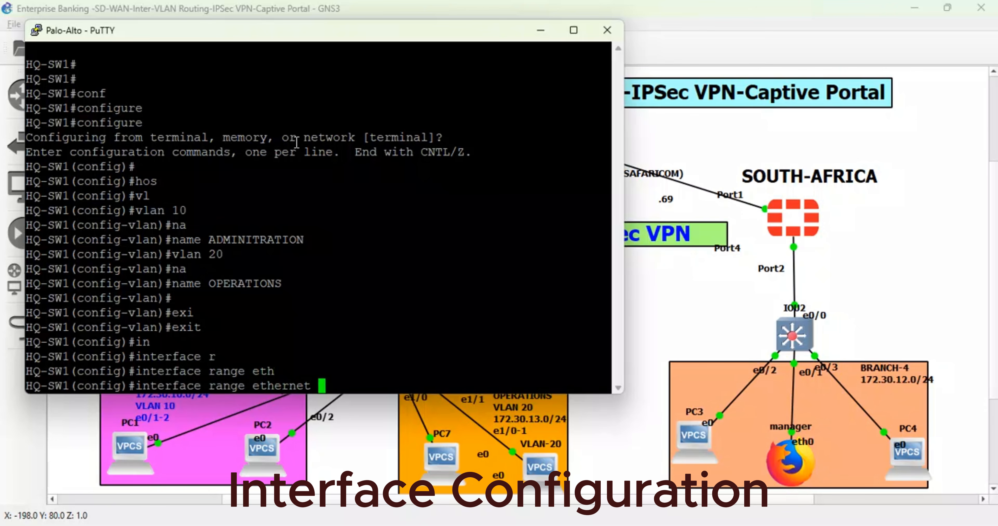
pyautogui.write('0/1-2')
pyautogui.press('Return')
pyautogui.write('sw')
pyautogui.press('Tab')
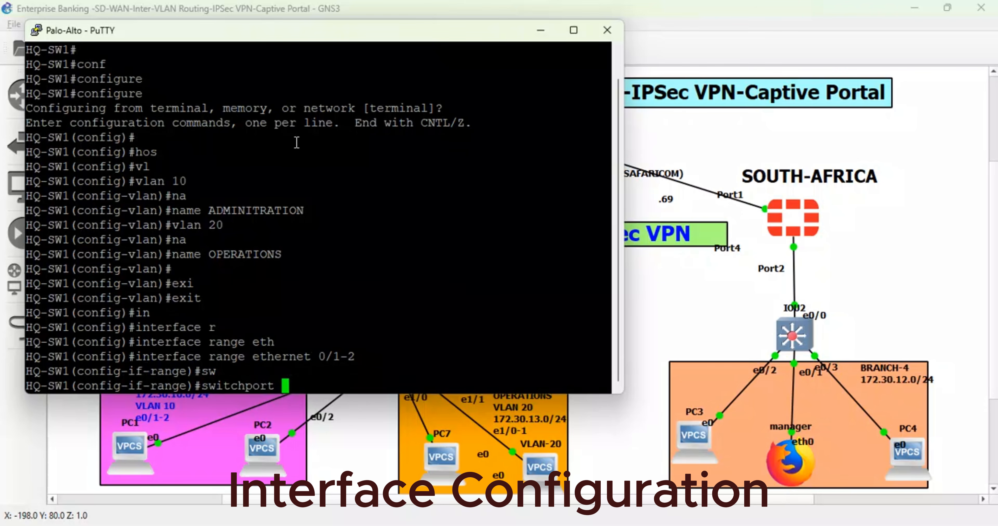
pyautogui.write('a')
pyautogui.press('Tab')
pyautogui.write('c')
pyautogui.press('Tab')
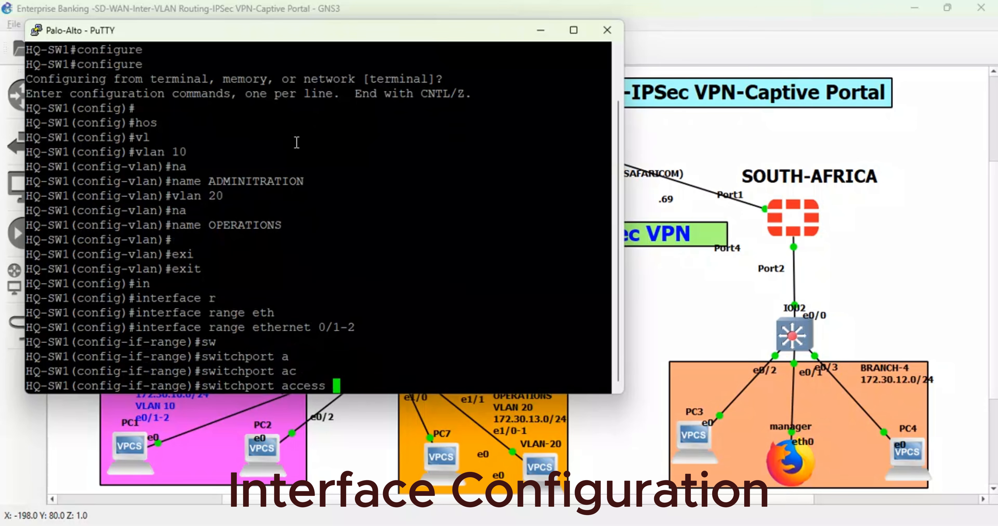
pyautogui.write('vl')
pyautogui.press('Tab')
pyautogui.write('10')
pyautogui.press('Return')
pyautogui.press('Return')
pyautogui.press('Return')
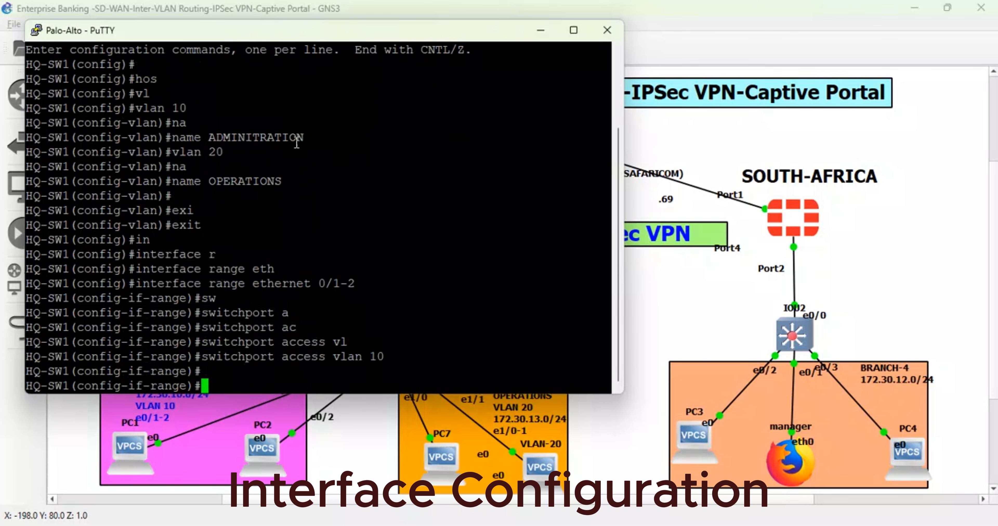
# - Assign the interface range ethernet 1/0-1 to access VLAN 20
pyautogui.press('Up')
pyautogui.press('Up')
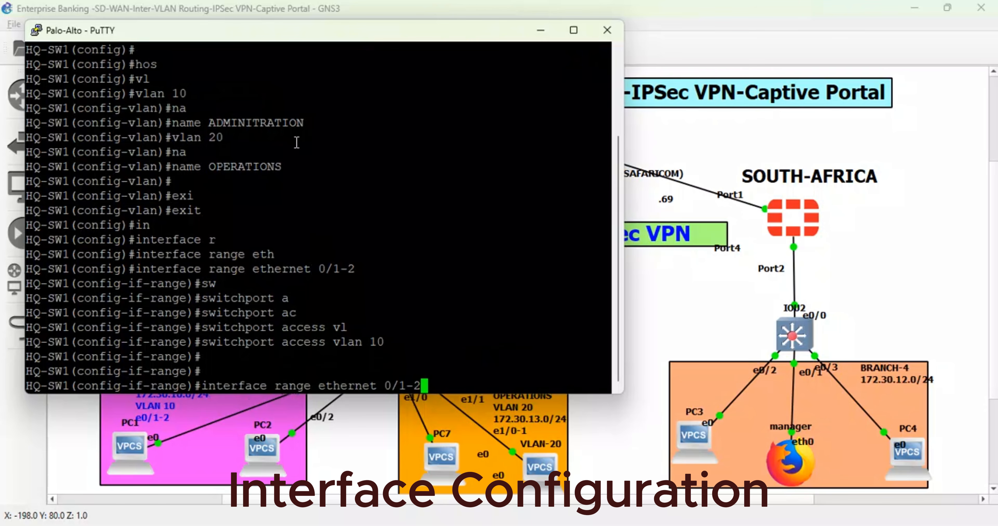
pyautogui.press('BackSpace')
pyautogui.press('BackSpace')
pyautogui.press('BackSpace')
pyautogui.press('BackSpace')
pyautogui.press('BackSpace')
pyautogui.write('1/0-1')
pyautogui.press('Return')
pyautogui.write('sw')
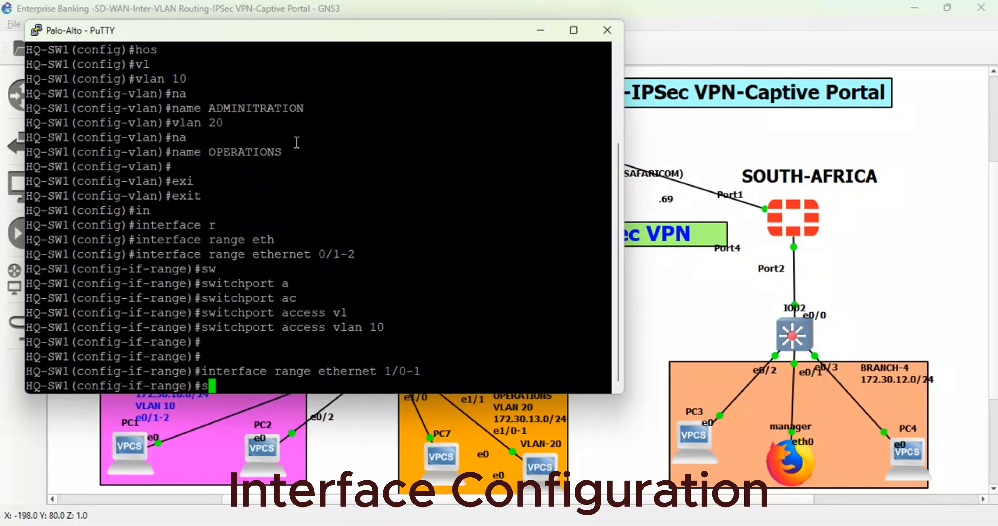
pyautogui.press('Tab')
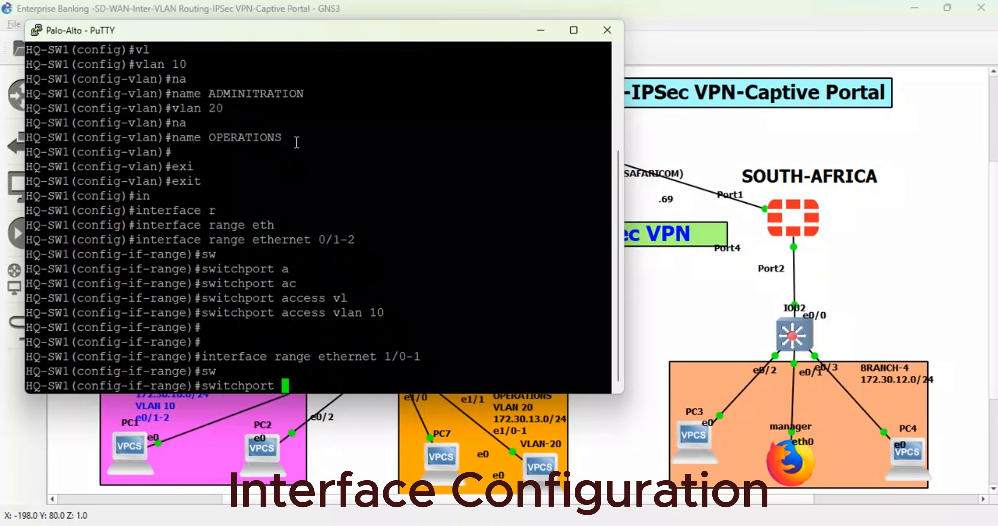
pyautogui.write('ac')
pyautogui.press('Tab')
pyautogui.write('v')
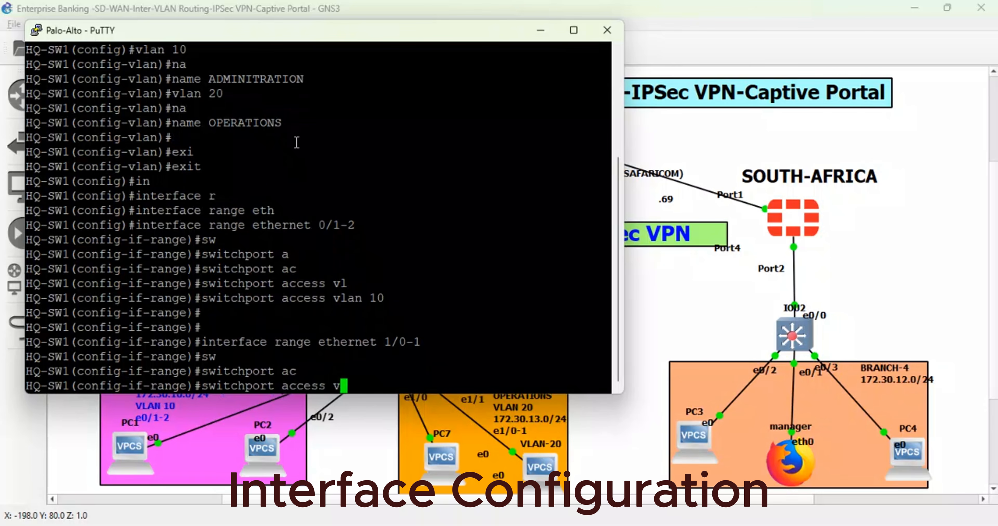
pyautogui.write('l')
pyautogui.press('Tab')
pyautogui.write('20')
pyautogui.press('Return')
pyautogui.press('Return')
pyautogui.press('Return')
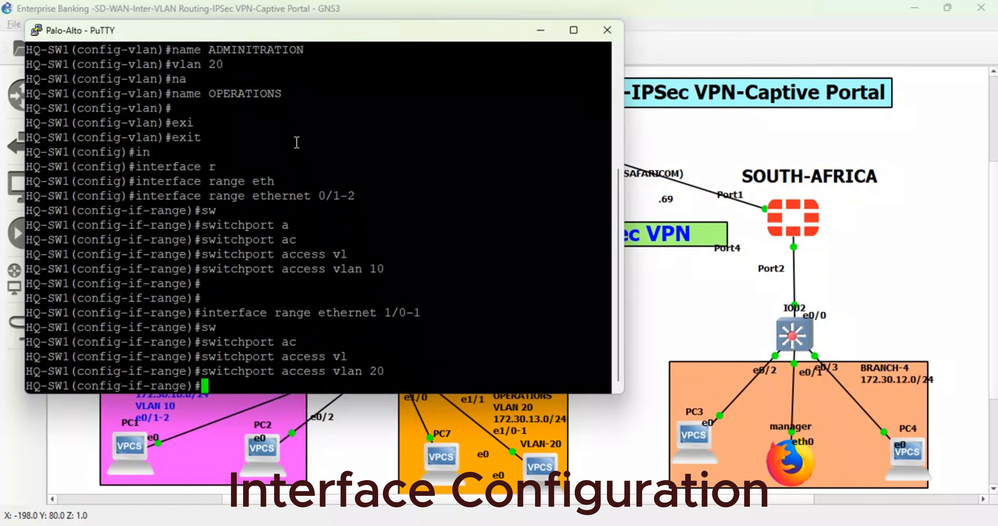
# - Give the ethernet 1/0-1 range the description OPERATIONS and exit interface range configuration
pyautogui.write('des')
pyautogui.press('Tab')
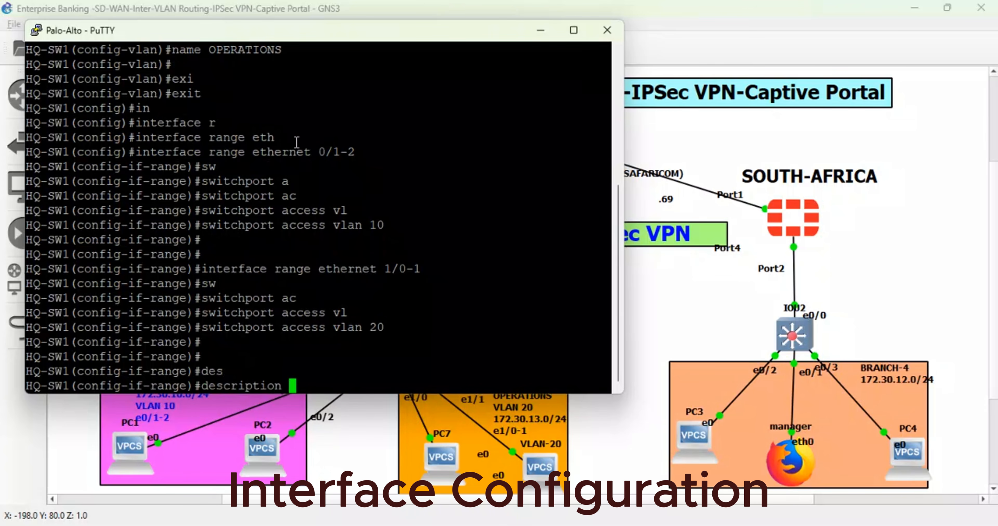
pyautogui.write('OPERAT')
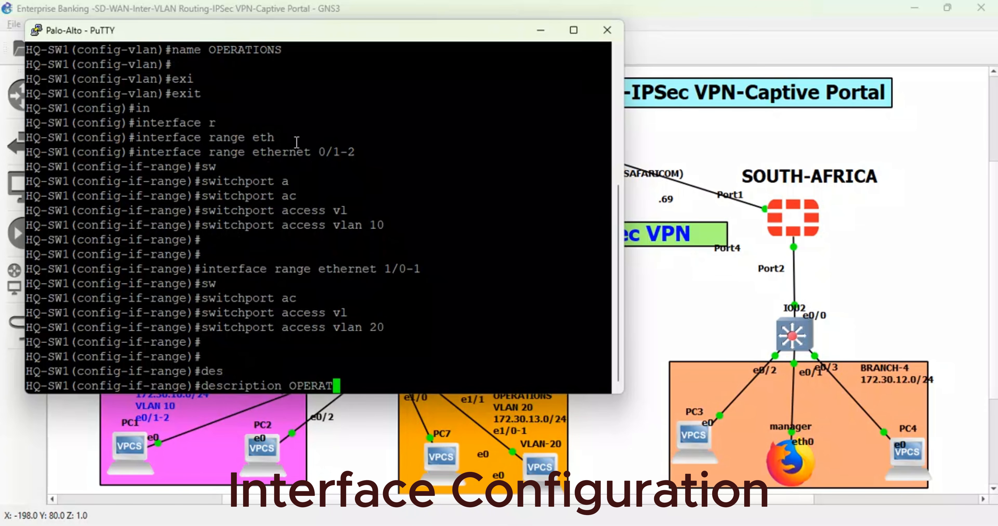
pyautogui.write('IONS')
pyautogui.press('Return')
pyautogui.press('Return')
pyautogui.write('exi')
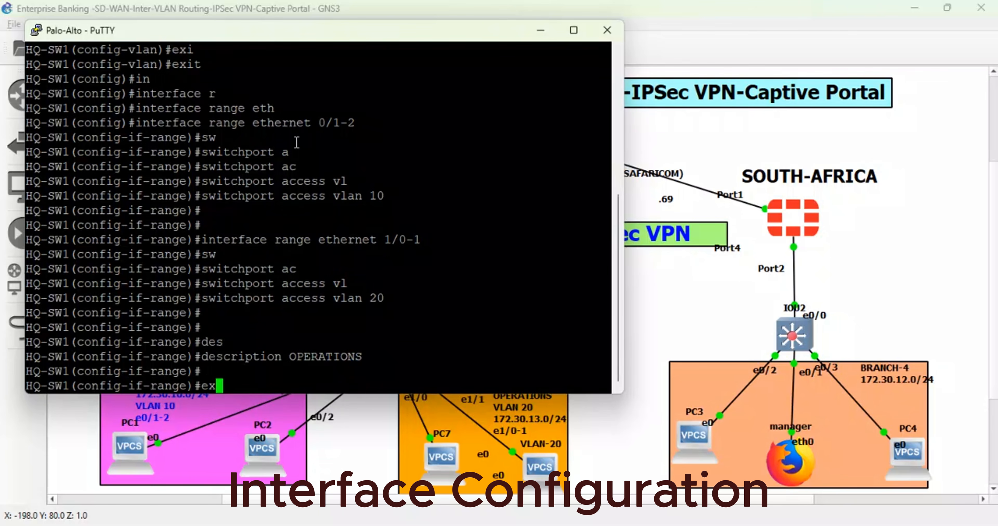
pyautogui.press('Tab')
pyautogui.press('Return')
pyautogui.press('Return')
pyautogui.press('Return')
# - Enter interface ethernet 0/0 on HQ-SW1 and give it the description TRUNK PORT
pyautogui.write('inter')
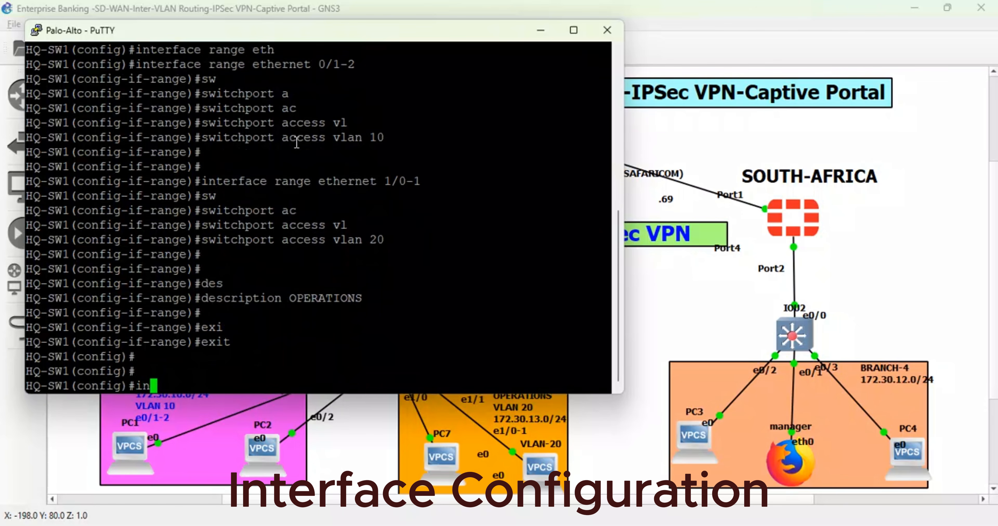
pyautogui.press('Tab')
pyautogui.write('et')
pyautogui.write('h')
pyautogui.press('Tab')
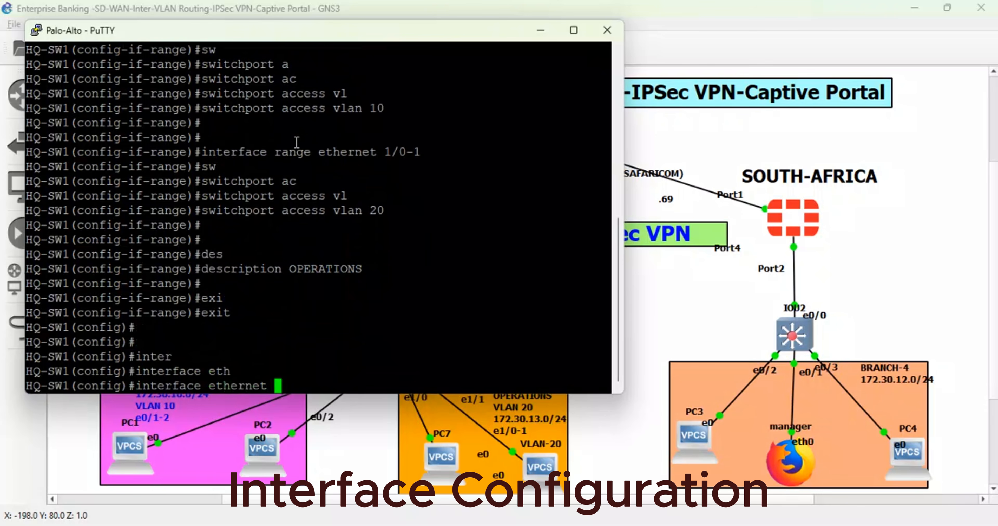
pyautogui.write('0/0')
pyautogui.press('Return')
pyautogui.write('des')
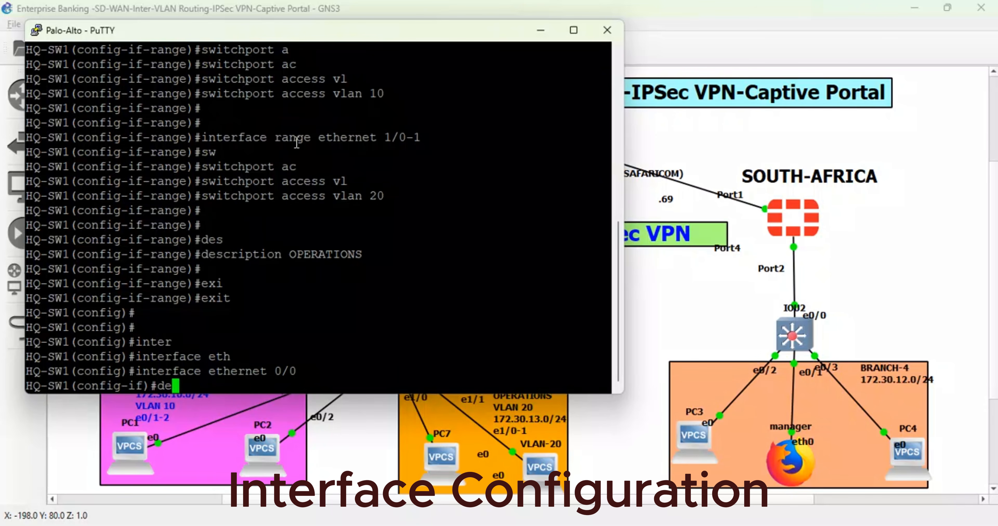
pyautogui.press('Tab')
pyautogui.write('TRUN')
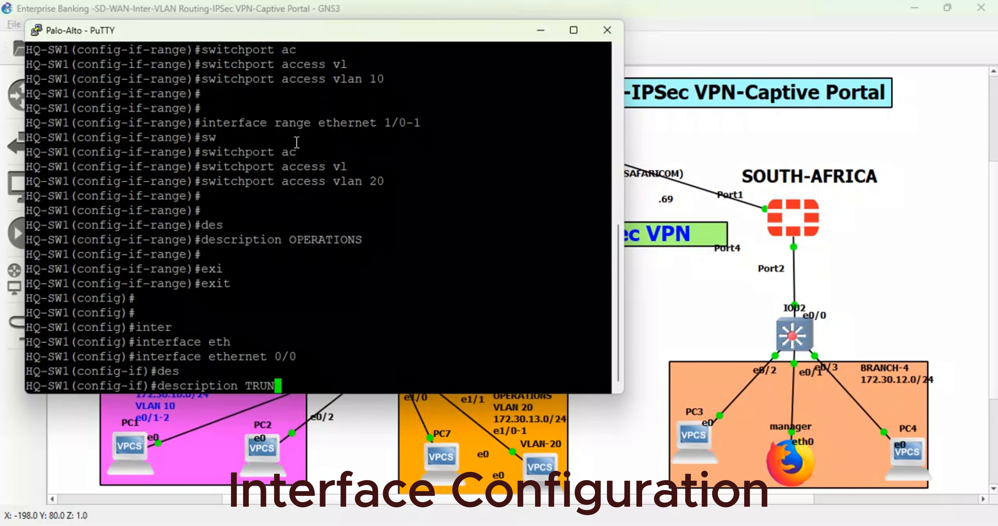
pyautogui.write('K PORT')
pyautogui.press('Return')
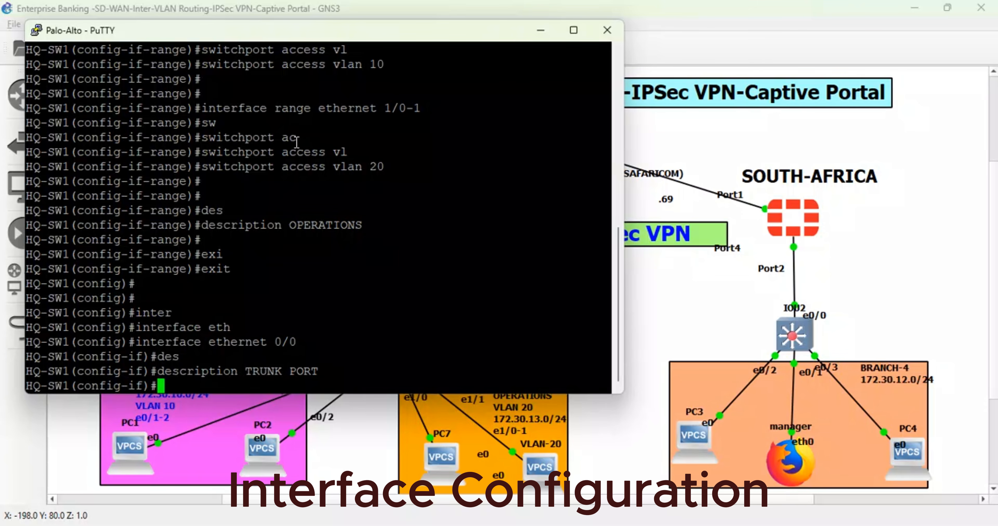
# - Set the trunk encapsulation of ethernet 0/0 to dot1q
pyautogui.write('sw')
pyautogui.press('Tab')
pyautogui.write('tr')
pyautogui.press('Tab')
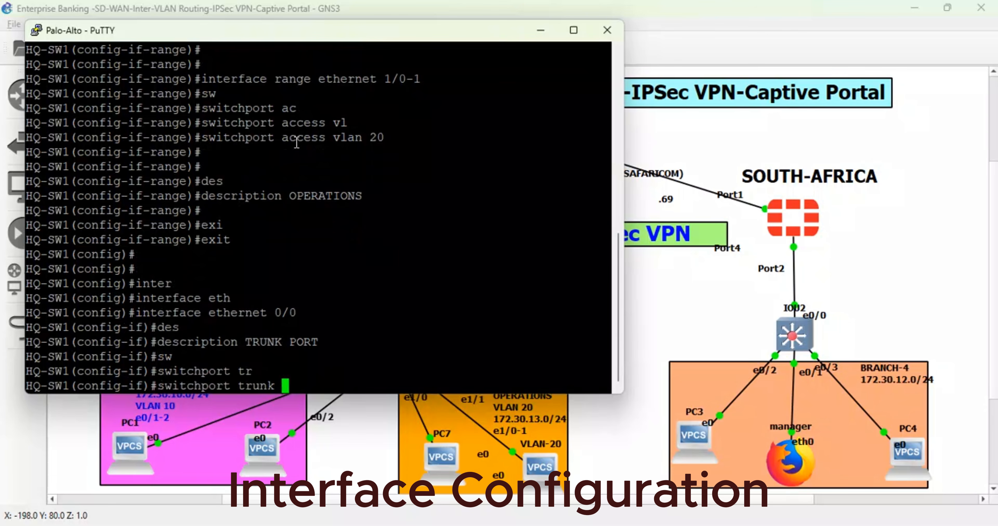
pyautogui.write('en')
pyautogui.press('Tab')
pyautogui.write('d')
pyautogui.press('Tab')
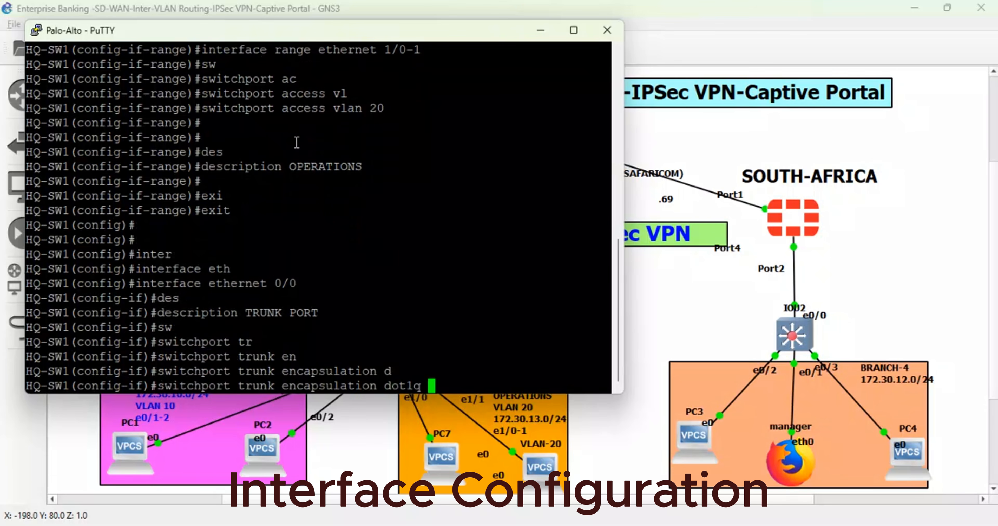
pyautogui.press('Return')
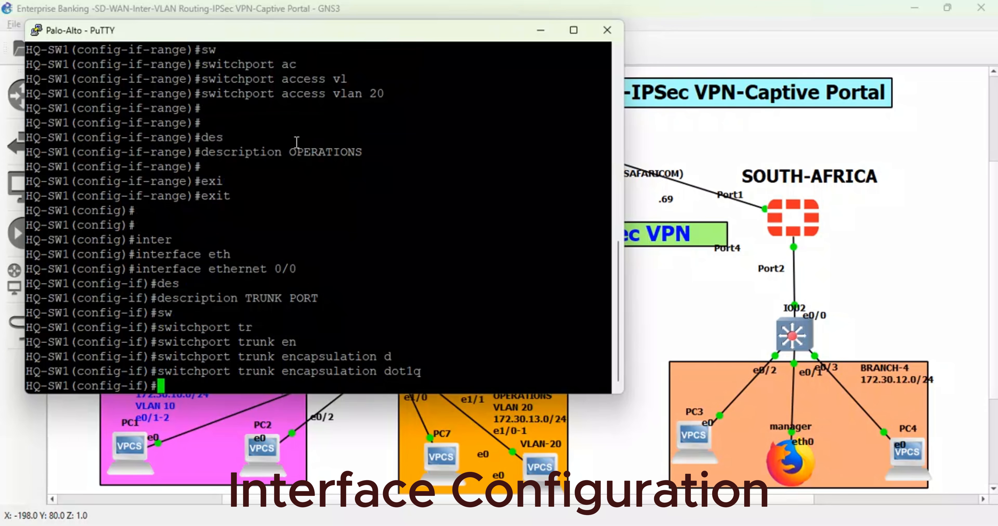
# - Set the switchport mode of ethernet 0/0 to trunk
pyautogui.write('sw')
pyautogui.press('Tab')
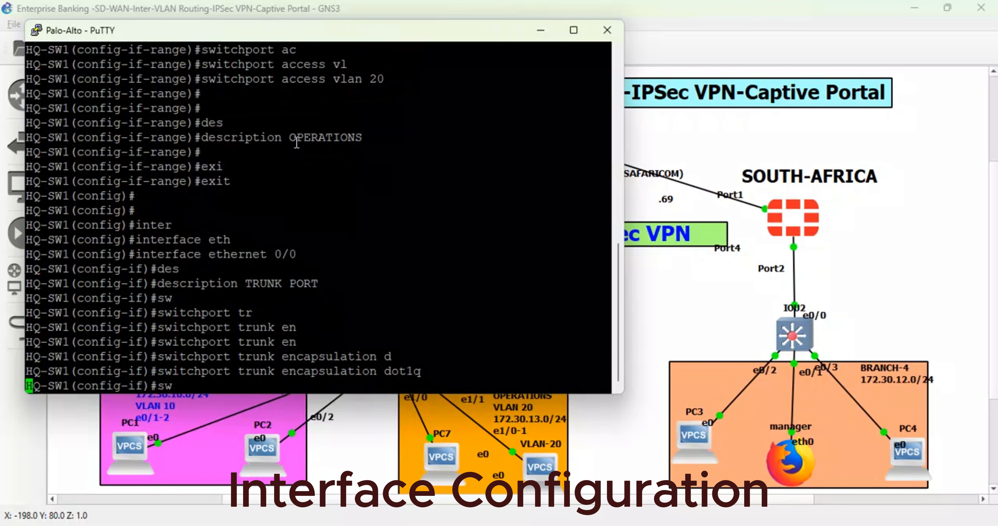
pyautogui.write('m')
pyautogui.press('Tab')
pyautogui.write('tr')
pyautogui.press('Tab')
pyautogui.press('Return')
# - Allow VLANs 10 and 20 on the ethernet 0/0 trunk
pyautogui.write('sw')
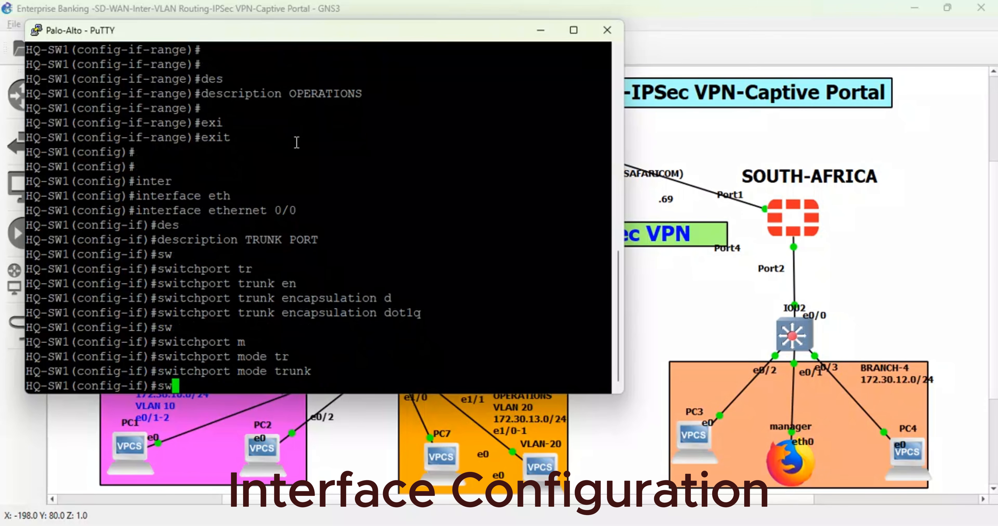
pyautogui.press('Tab')
pyautogui.write('tr')
pyautogui.press('Tab')
pyautogui.write('al')
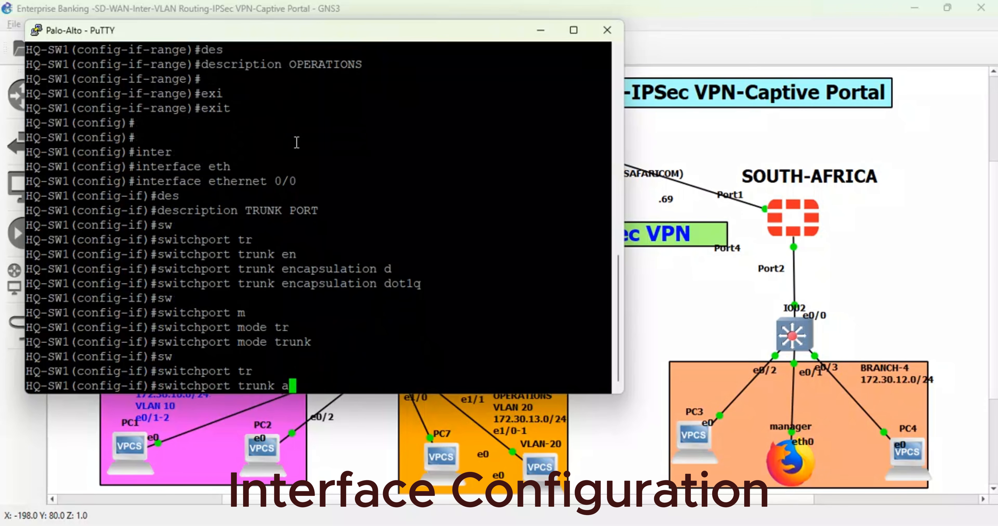
pyautogui.press('Tab')
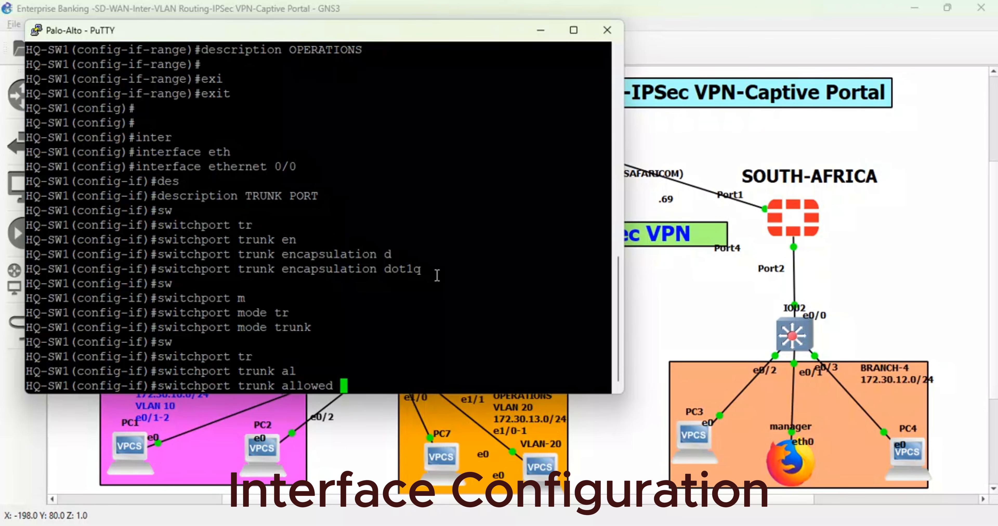
pyautogui.moveTo(435, 274); pyautogui.dragTo(392, 269)
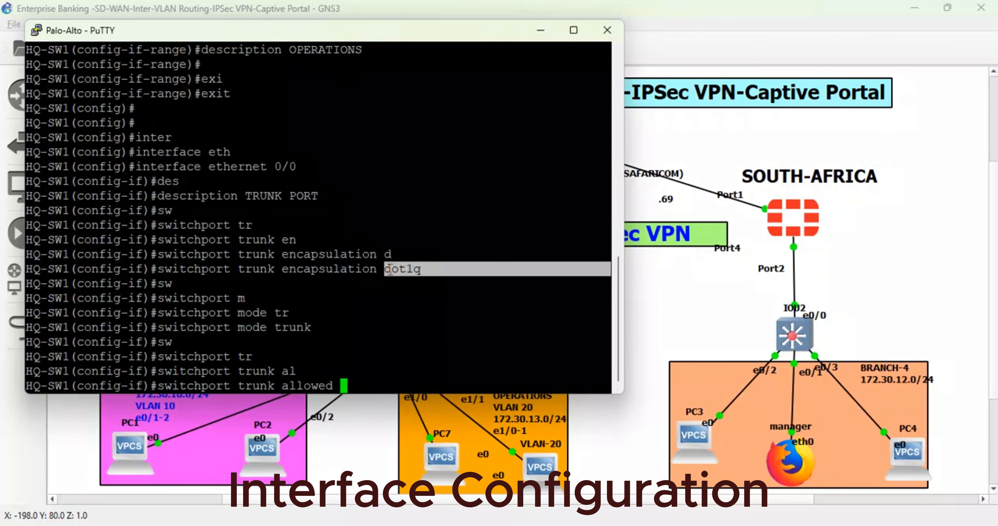
pyautogui.moveTo(312, 328); pyautogui.dragTo(160, 328)
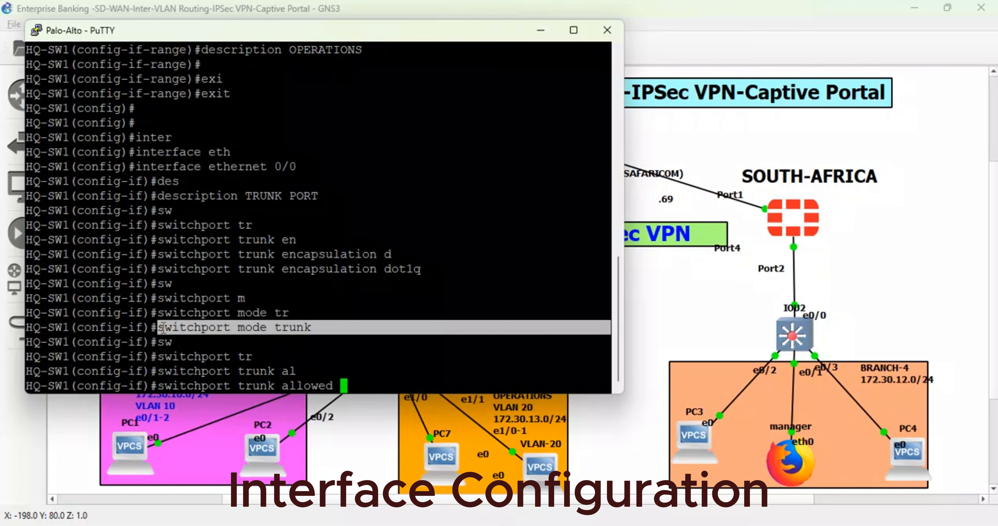
pyautogui.moveTo(323, 156); pyautogui.dragTo(161, 195)
pyautogui.moveTo(329, 327); pyautogui.dragTo(281, 323)
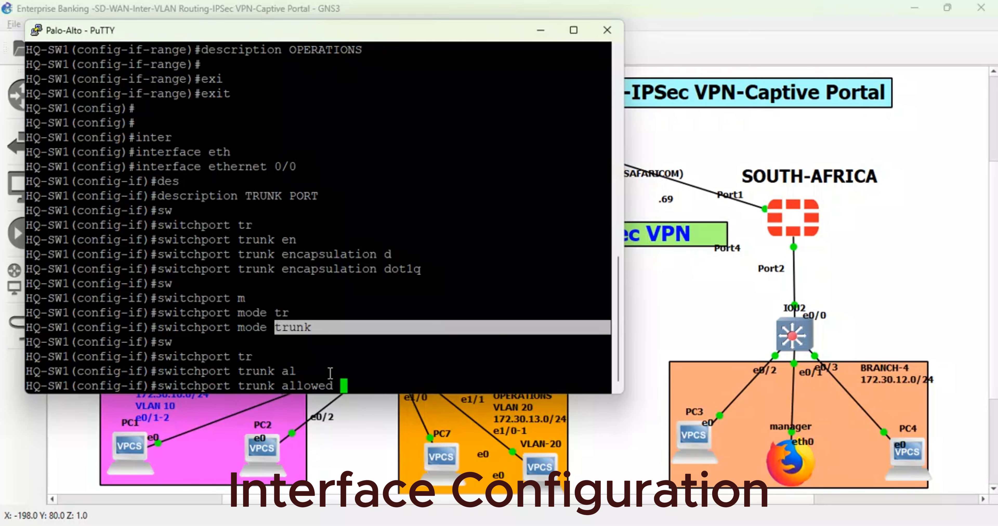
pyautogui.click(344, 377)
pyautogui.moveTo(344, 379); pyautogui.dragTo(252, 383)
pyautogui.click(367, 385)
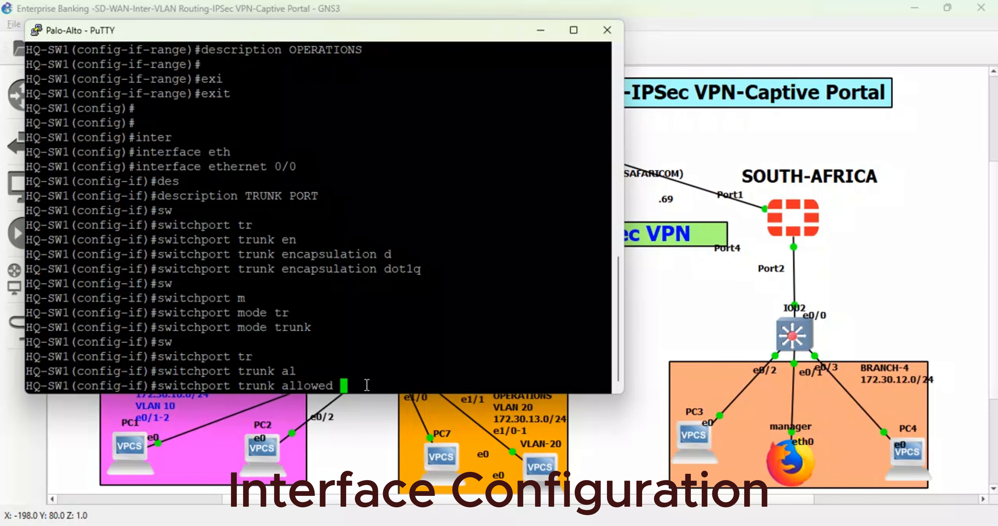
pyautogui.write('vl')
pyautogui.press('Tab')
pyautogui.write('10,')
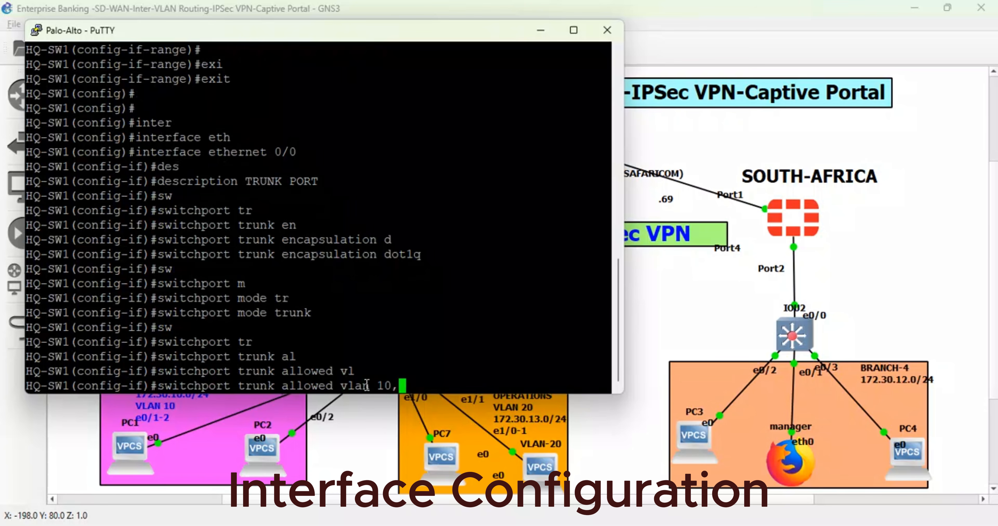
pyautogui.write('20')
pyautogui.press('Return')
pyautogui.press('Return')
pyautogui.press('Return')
pyautogui.press('Return')
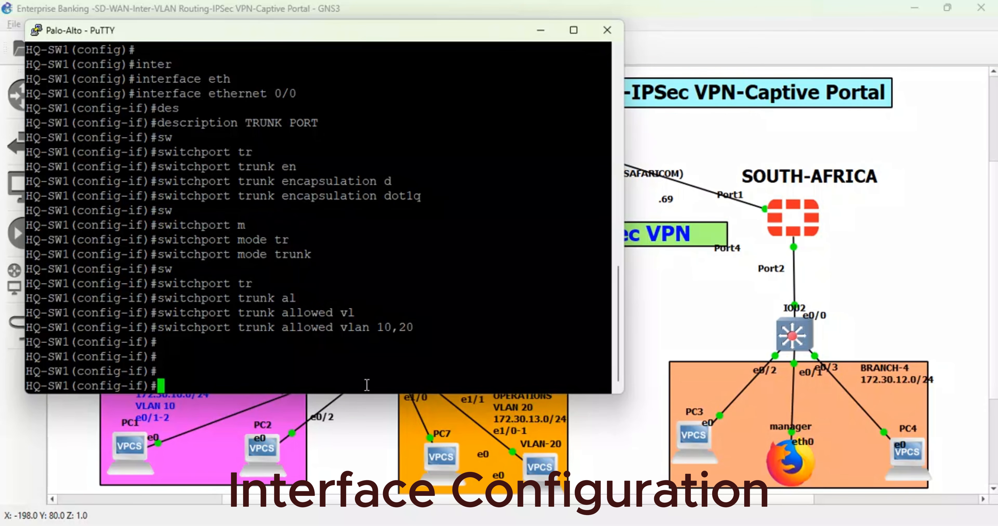
# - End configuration mode and save the HQ-SW1 configuration with write memory, confirming the NVRAM overwrite
pyautogui.write('end')
pyautogui.press('Return')
pyautogui.press('Return')
pyautogui.press('Return')
pyautogui.press('Return')
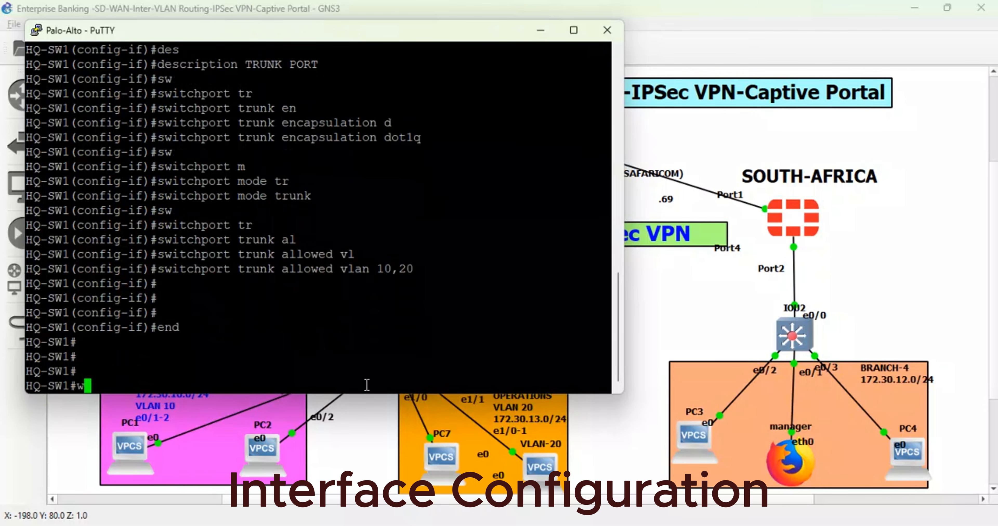
pyautogui.write('wri')
pyautogui.press('Tab')
pyautogui.write('m')
pyautogui.press('Tab')
pyautogui.press('Return')
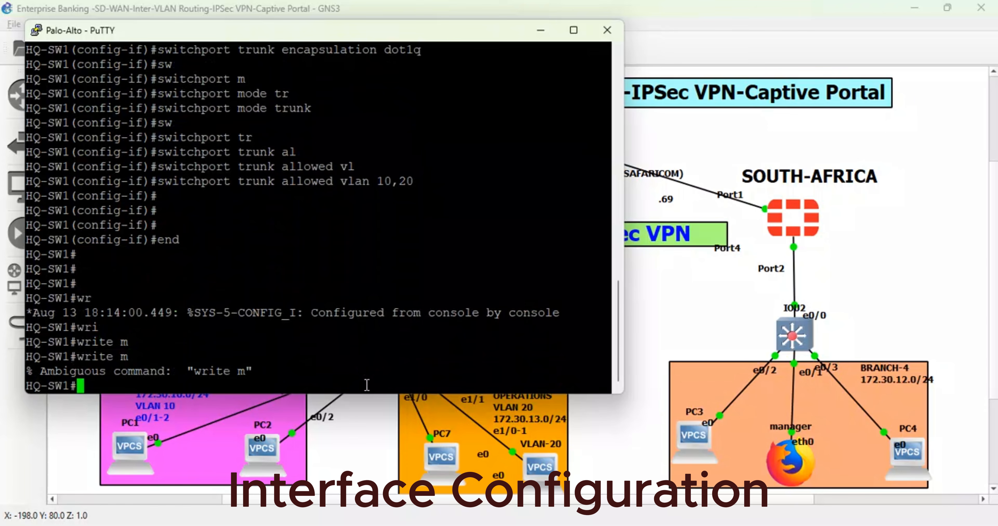
pyautogui.press('Up')
pyautogui.write('em')
pyautogui.press('Tab')
pyautogui.press('Return')
# - Save the HQ-SW1 configuration once more with the short command wr
pyautogui.press('Return')
pyautogui.press('Return')
pyautogui.press('Return')
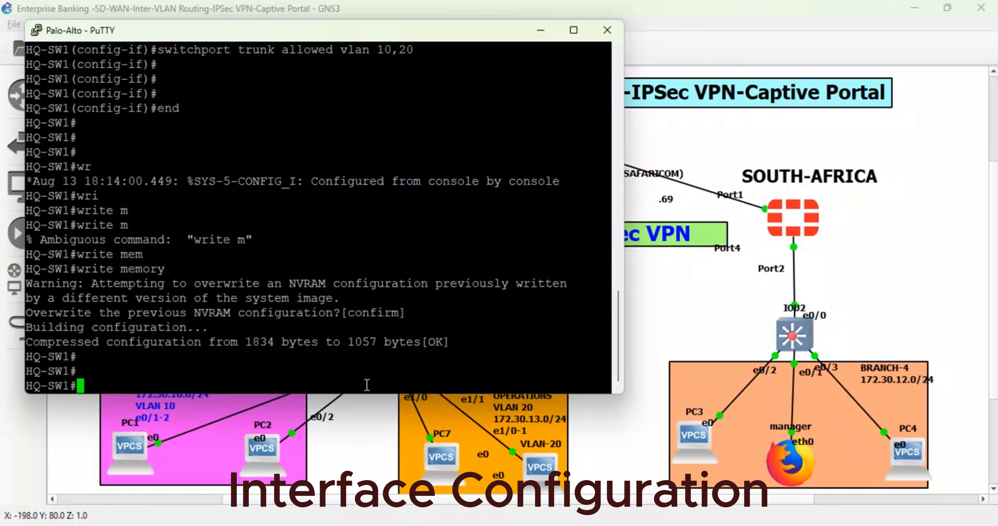
pyautogui.press('Return')
pyautogui.write('wr')
# - Display the VLAN table with show vlan and examine VLANs 10 and 20 and their assigned ports
pyautogui.press('Return')
pyautogui.press('Return')
pyautogui.press('Return')
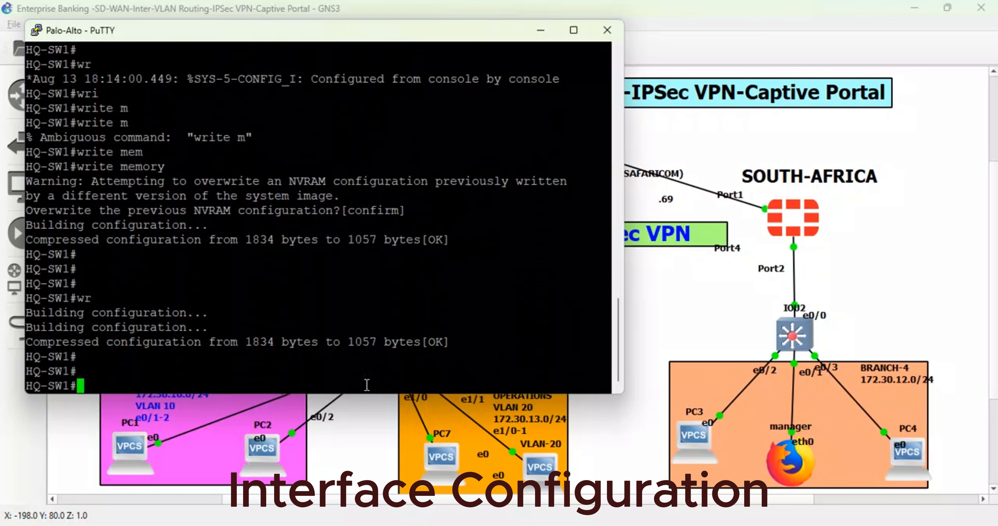
pyautogui.press('Return')
pyautogui.press('Return')
pyautogui.press('Return')
pyautogui.press('Return')
pyautogui.press('Return')
pyautogui.write('sh')
pyautogui.press('Tab')
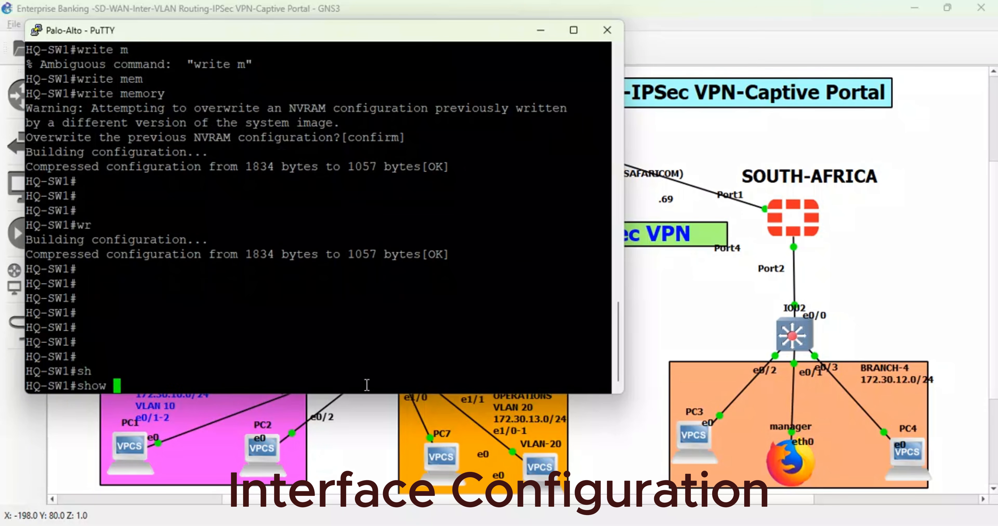
pyautogui.write('vl')
pyautogui.press('Tab')
pyautogui.press('Return')
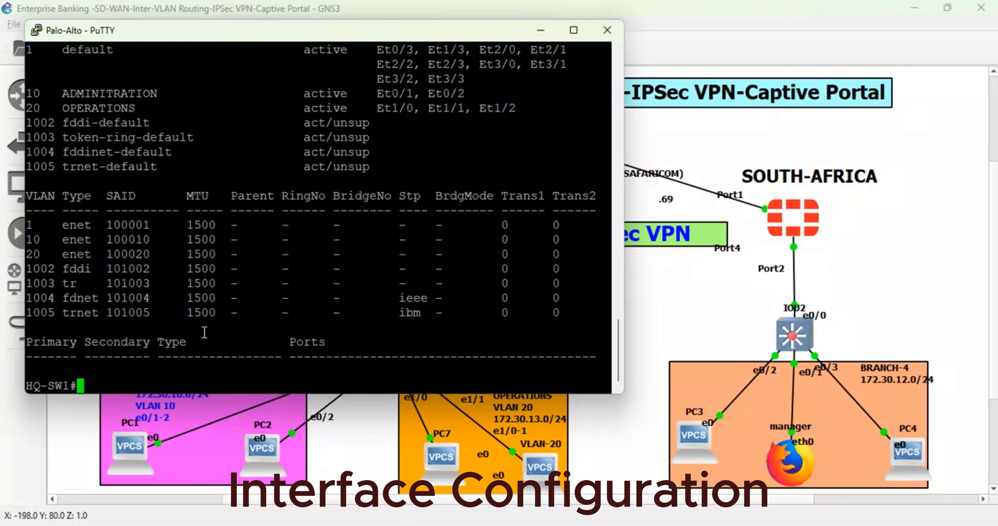
pyautogui.moveTo(52, 236); pyautogui.dragTo(16, 252)
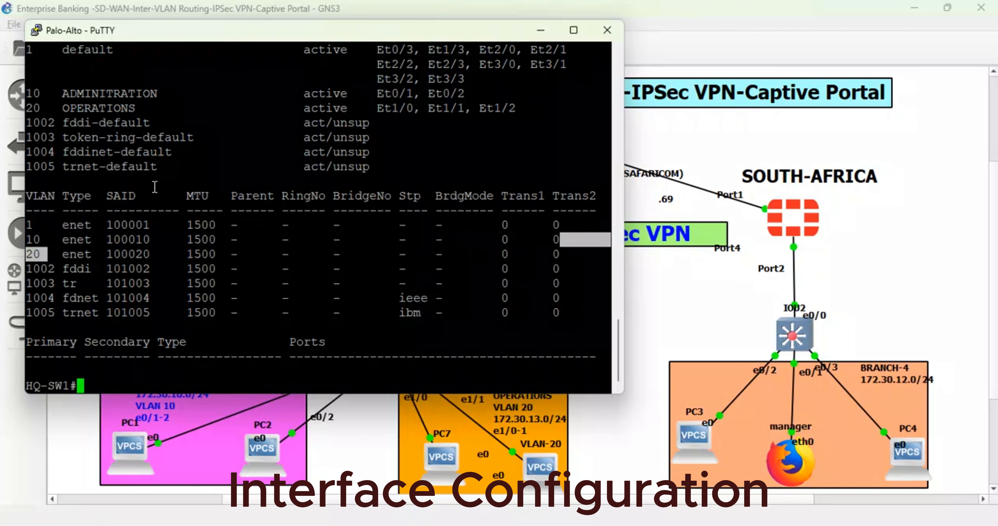
pyautogui.click(35, 96)
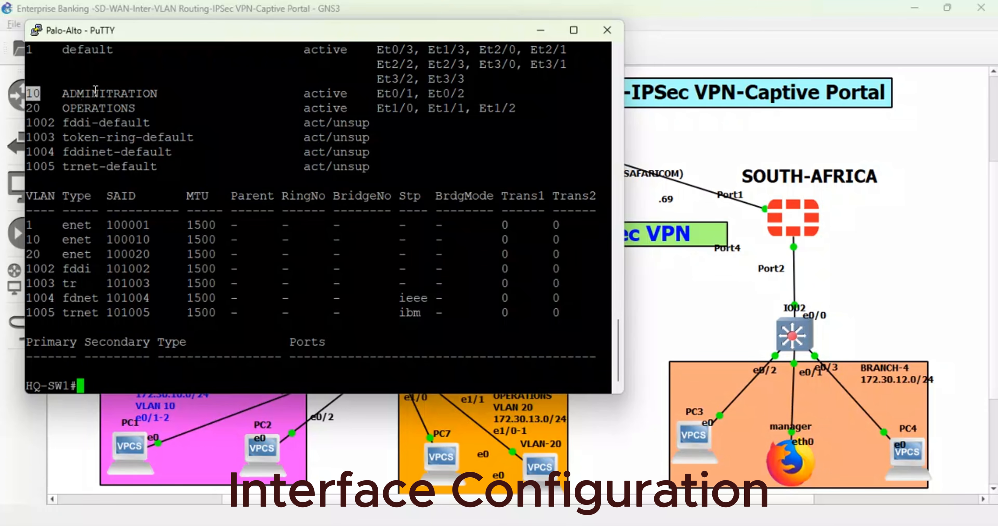
pyautogui.moveTo(51, 107); pyautogui.dragTo(36, 106)
pyautogui.moveTo(385, 94); pyautogui.dragTo(512, 110)
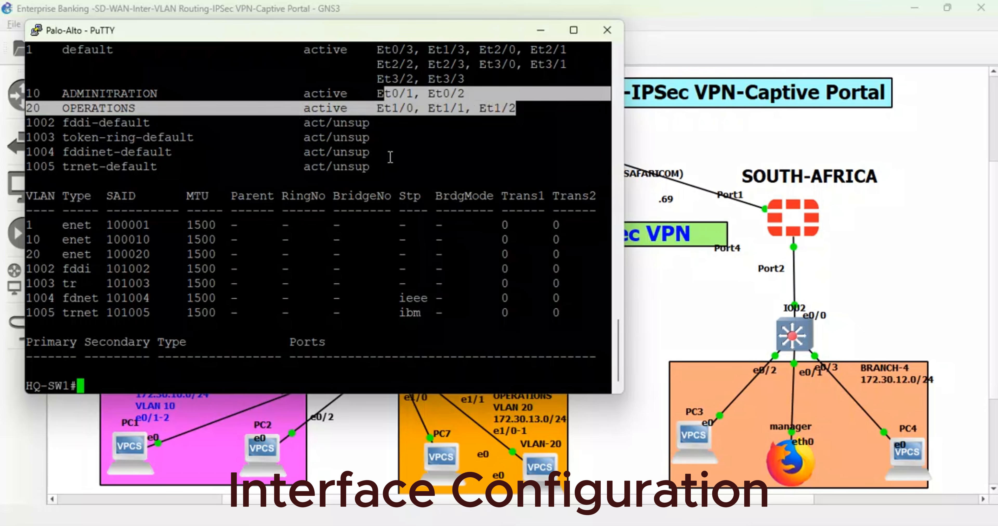
# - Put away the switch console and nudge the Port2 label beneath the KENYA FortiGate slightly upward
pyautogui.click(540, 30)
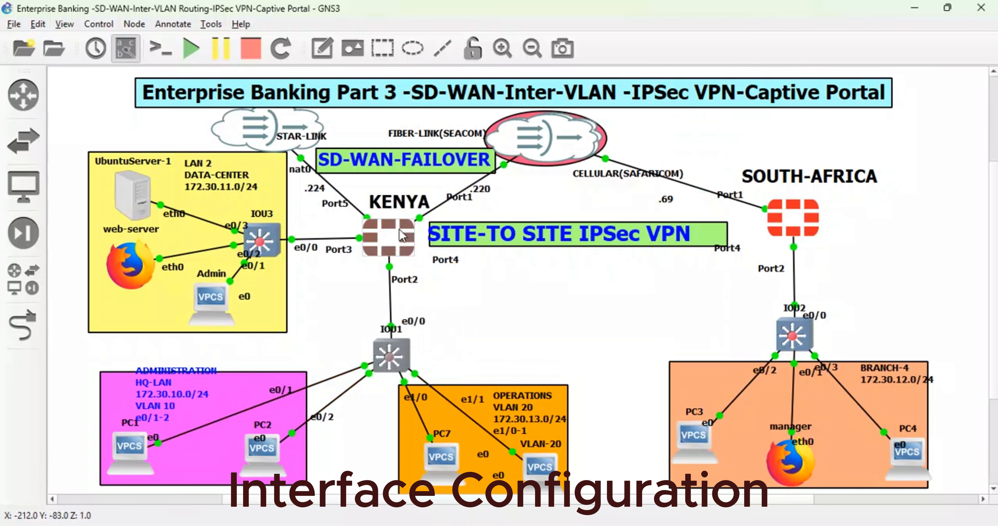
pyautogui.moveTo(397, 230)
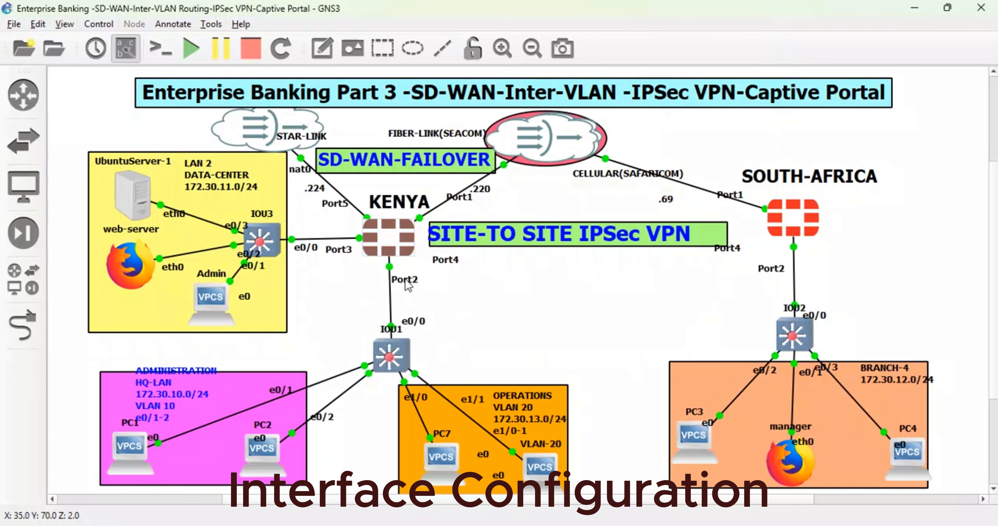
pyautogui.click(418, 277)
pyautogui.moveTo(418, 278); pyautogui.dragTo(416, 275)
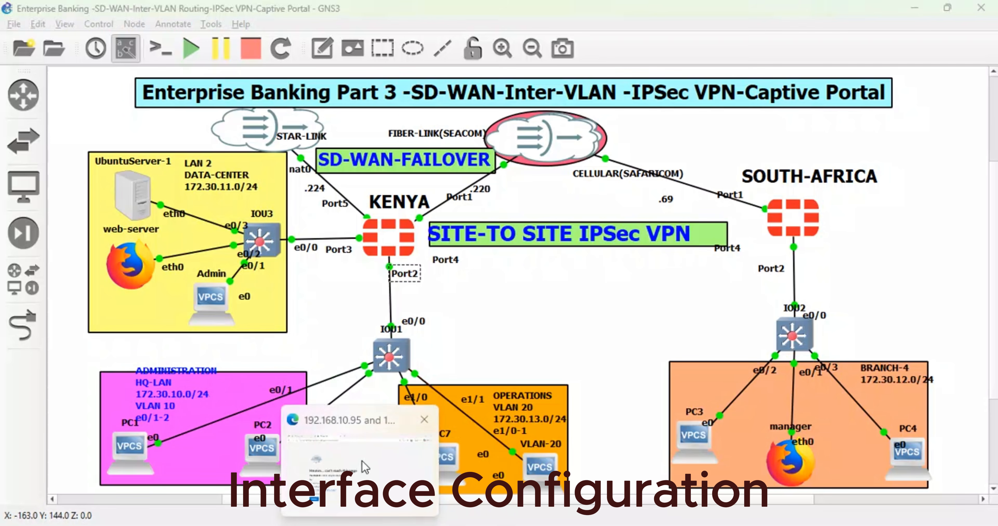
# - Switch to the Edge browser, retry the old 192.168.10.94 login address and close its tab
pyautogui.click(361, 460)
pyautogui.click(127, 6)
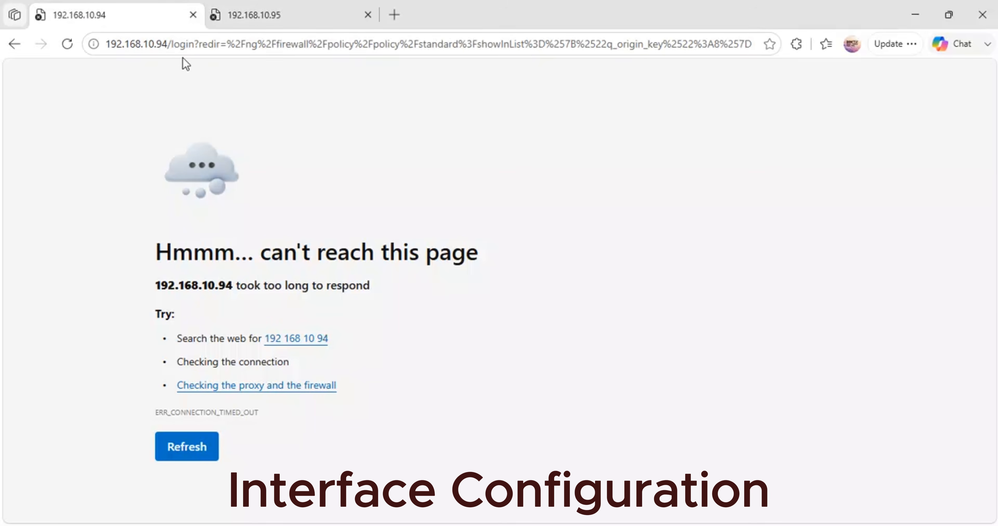
pyautogui.click(193, 46)
pyautogui.press('Return')
pyautogui.click(192, 15)
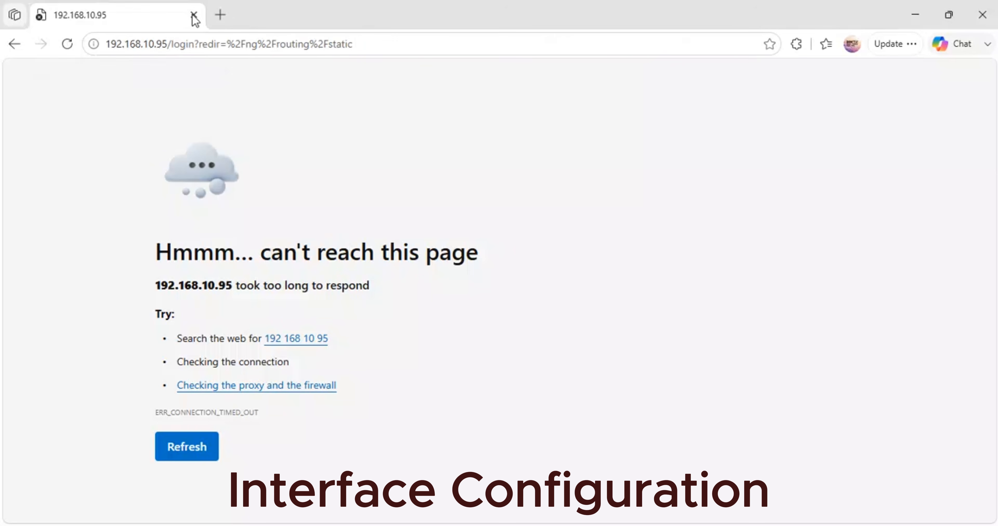
# - Try to load the FortiGate web interface at 192.168.10.94 in a new browser tab
pyautogui.click(220, 15)
pyautogui.write('19')
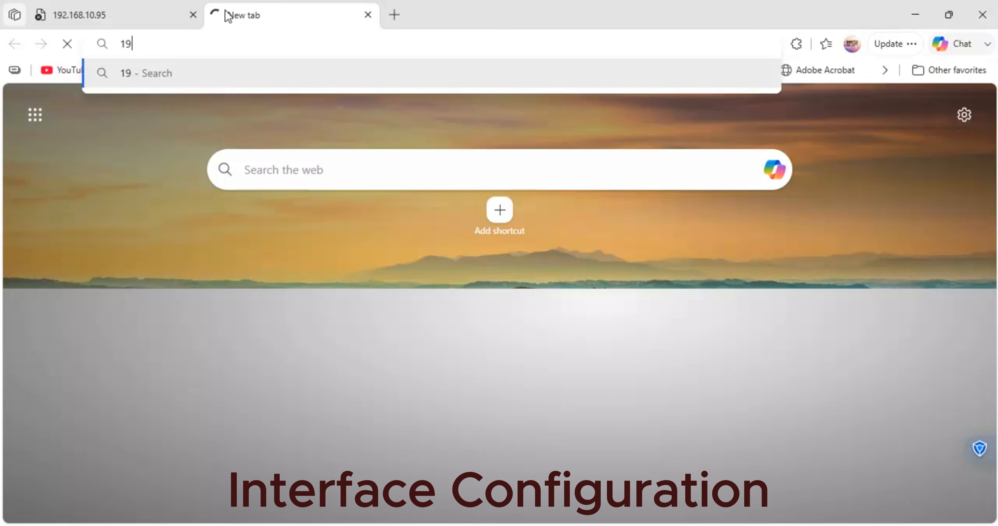
pyautogui.write('2.168.1')
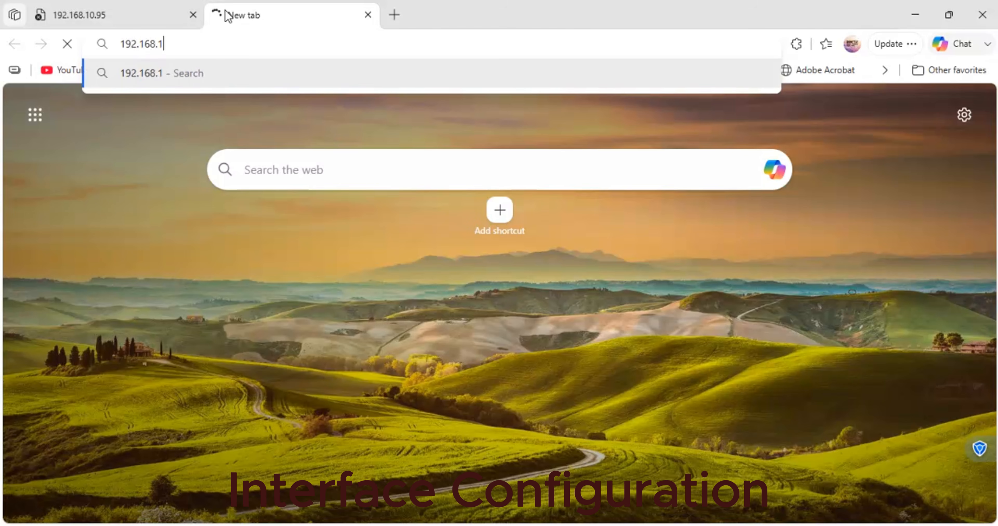
pyautogui.write('0.94')
pyautogui.press('Return')
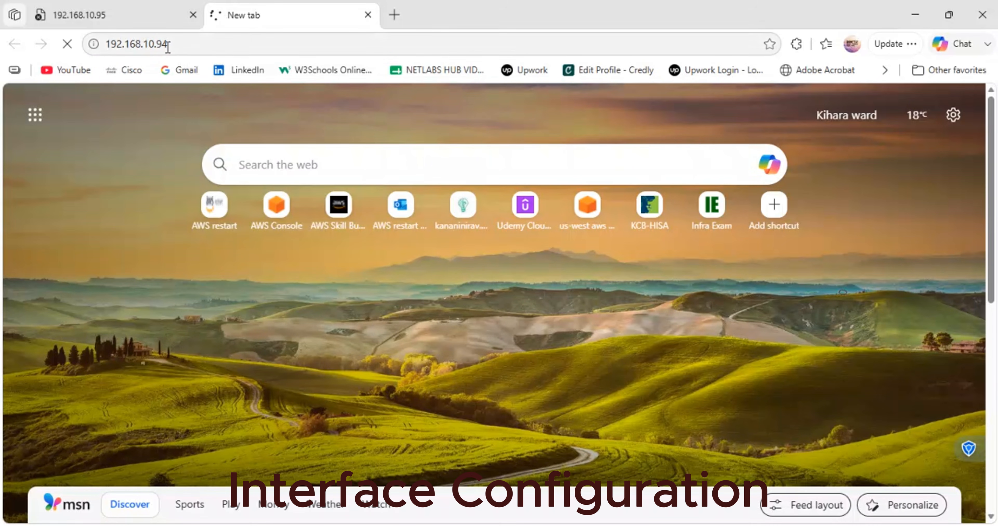
pyautogui.click(132, 7)
pyautogui.click(291, 13)
pyautogui.click(181, 40)
pyautogui.press('Return')
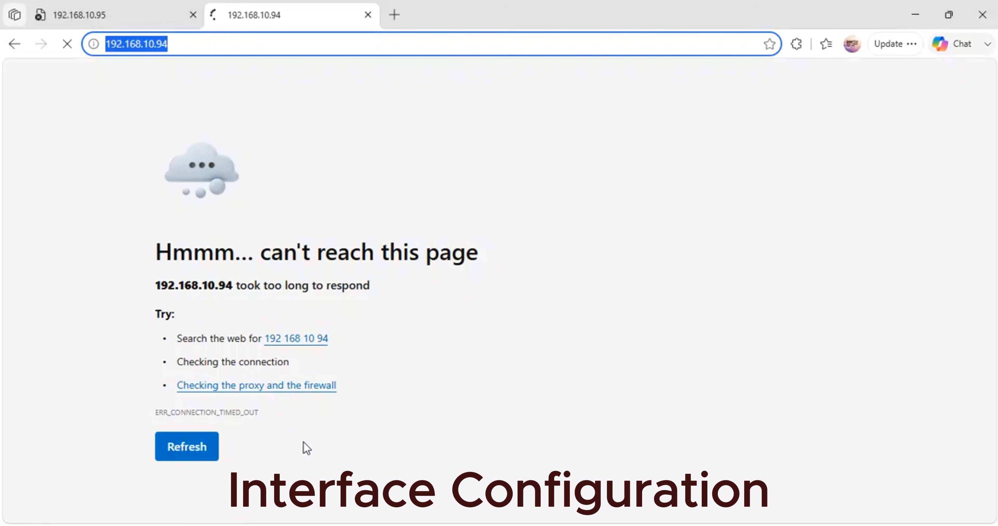
# - Bring up one of the PuTTY sessions for HQ-KENYA and close that console window
pyautogui.moveTo(502, 525)
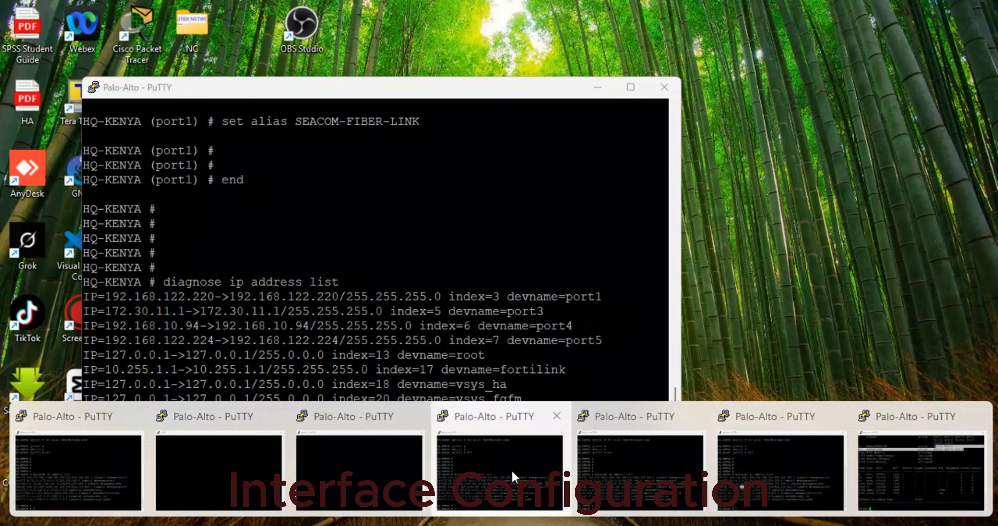
pyautogui.click(500, 464)
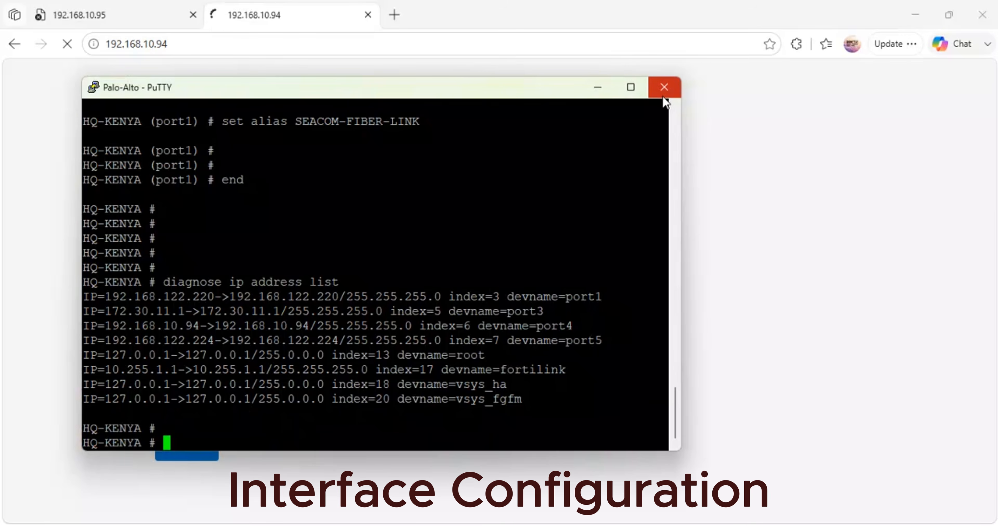
pyautogui.click(664, 87)
pyautogui.click(532, 320)
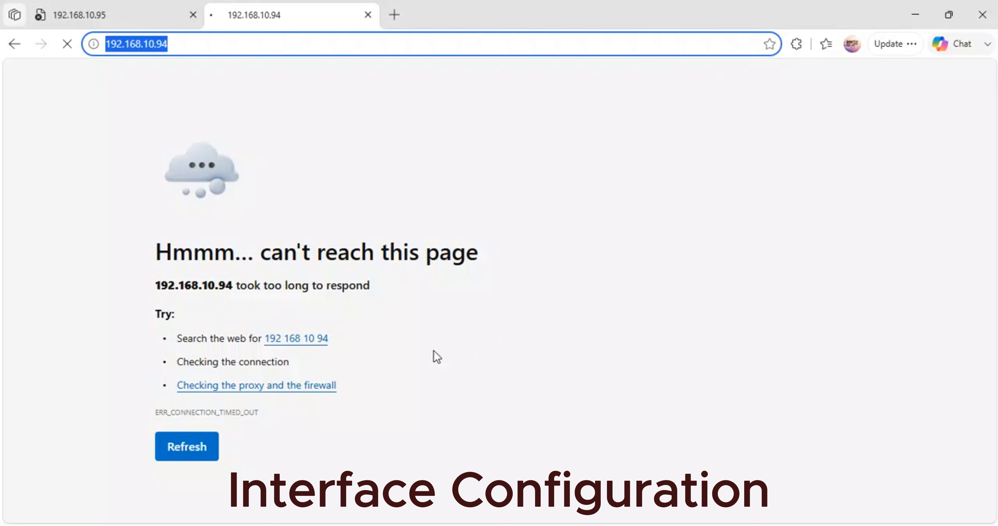
# - Switch to another HQ-KENYA PuTTY console and log in as admin with the account password
pyautogui.moveTo(360, 524)
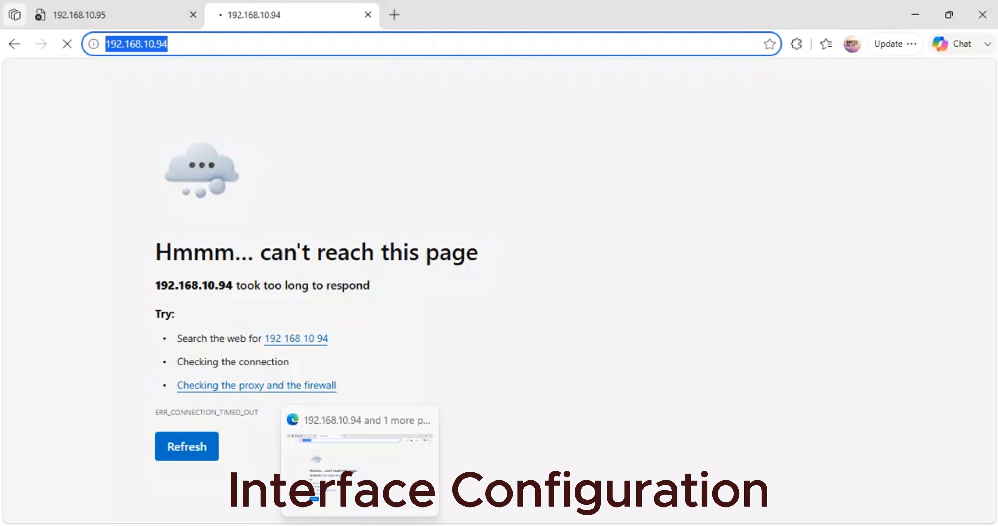
pyautogui.moveTo(456, 524)
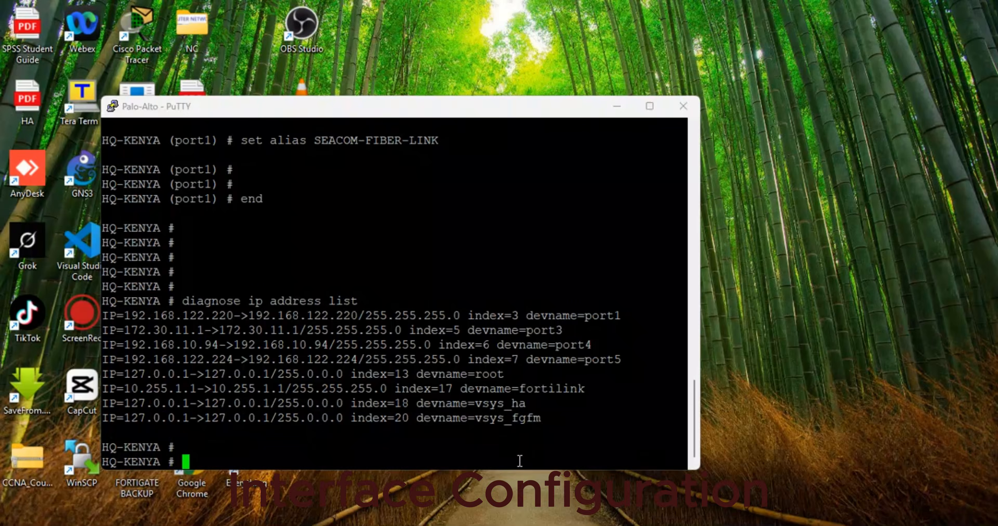
pyautogui.click(522, 468)
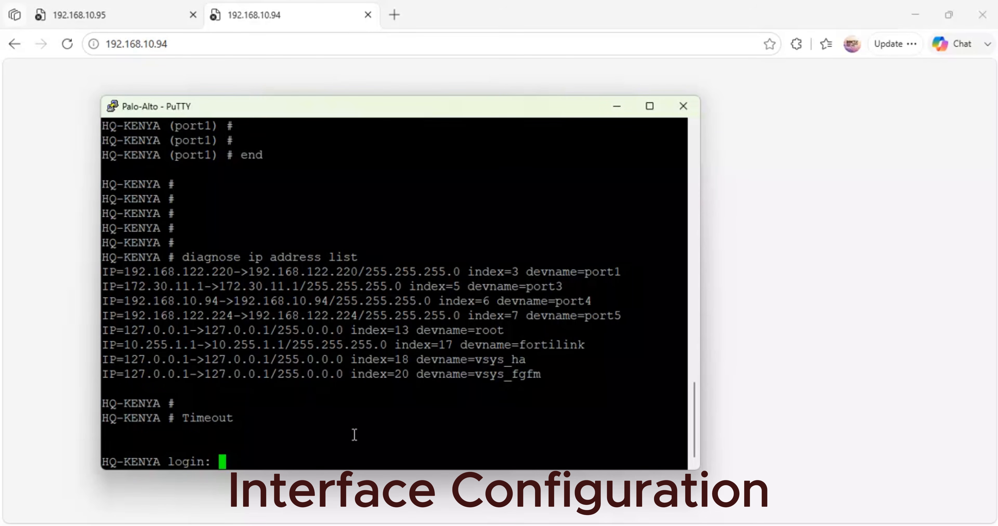
pyautogui.write('admin')
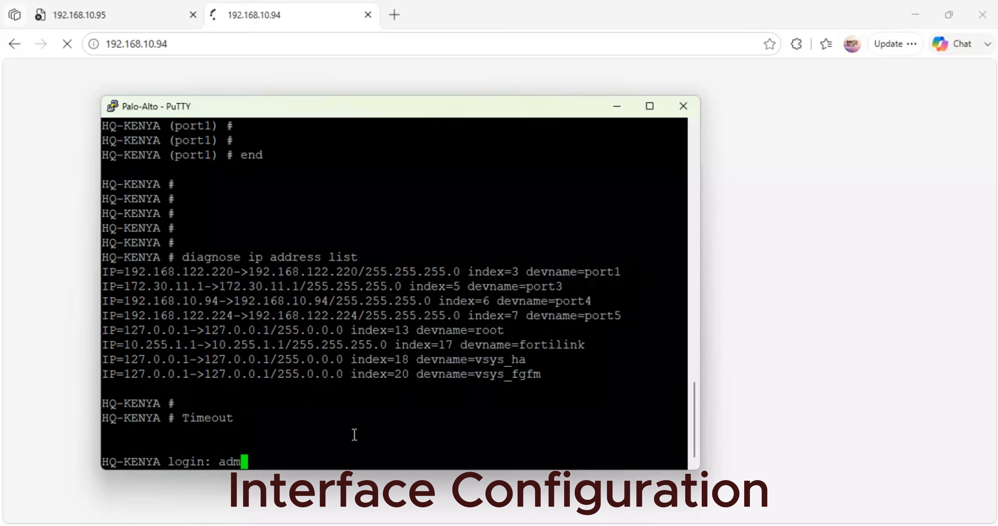
pyautogui.press('Return')
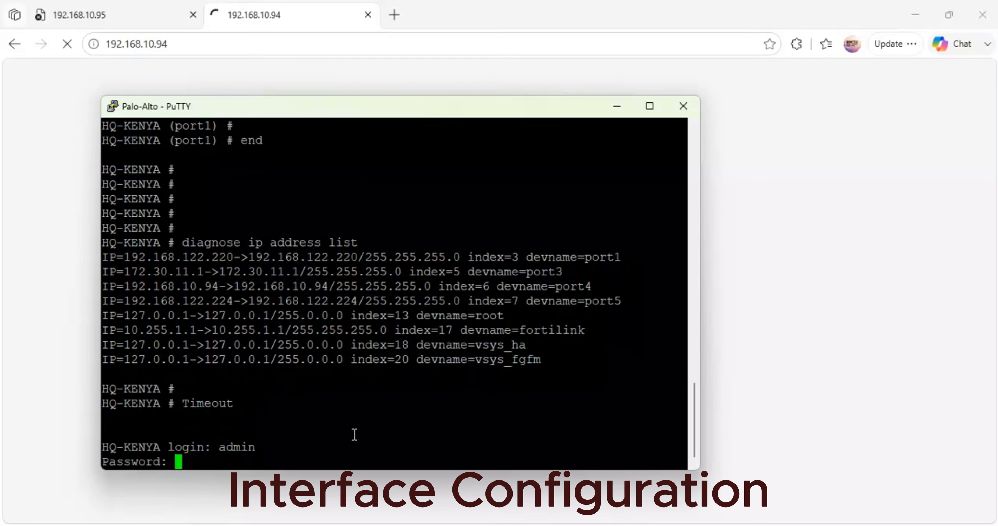
pyautogui.press('Return')
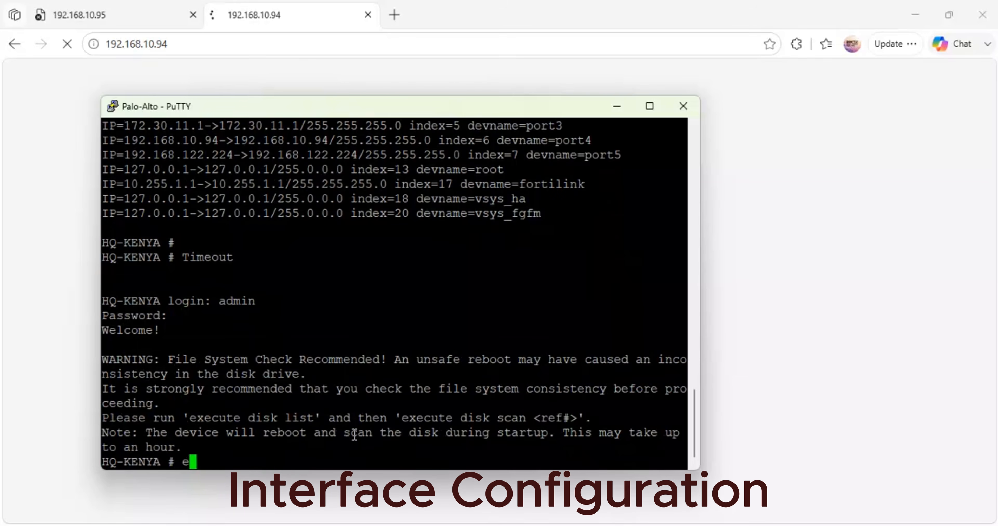
# - Enter the HQ-KENYA system interface configuration with config system interface and open port4 for editing
pyautogui.write('config system interface')
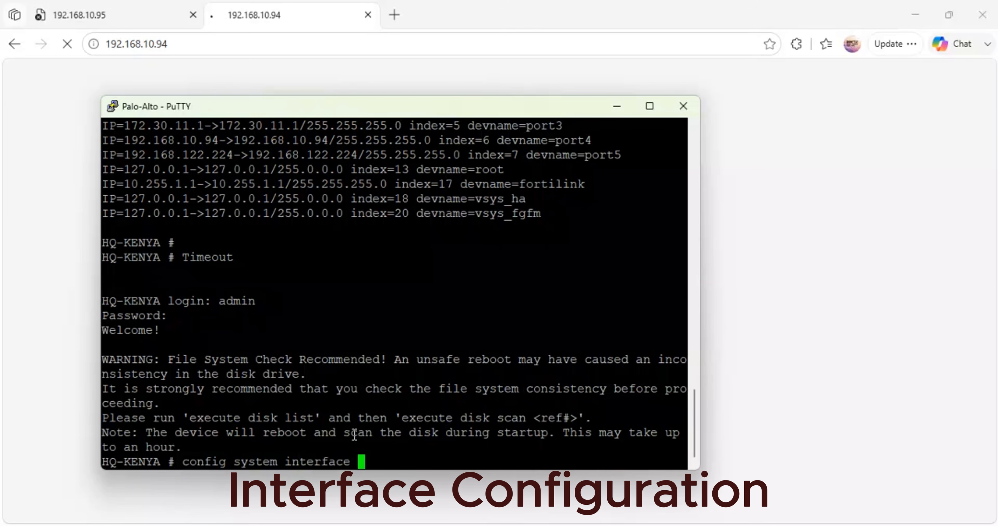
pyautogui.press('Return')
pyautogui.write('edit port2')
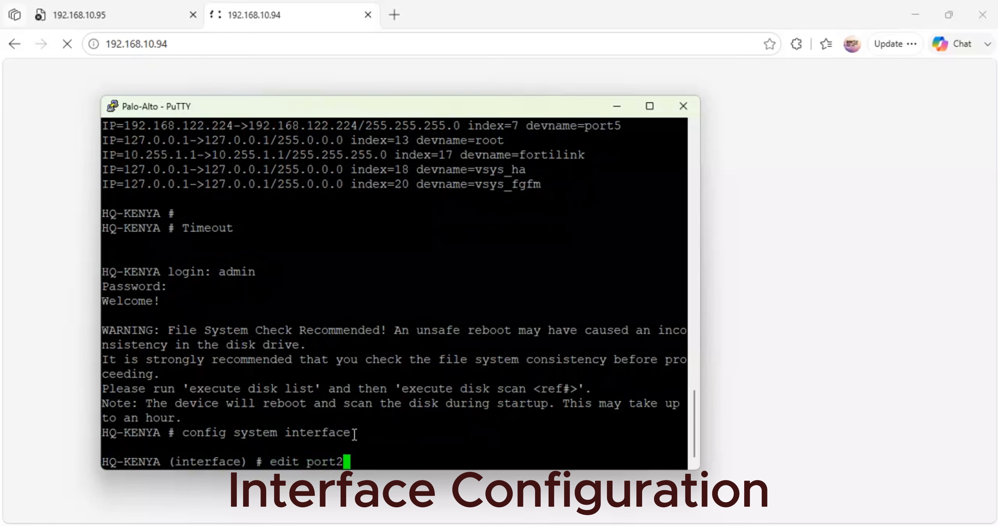
pyautogui.press('BackSpace')
pyautogui.press('BackSpace')
pyautogui.press('BackSpace')
pyautogui.press('BackSpace')
pyautogui.press('BackSpace')
pyautogui.write('port1')
pyautogui.press('Return')
# - Set port4's allowaccess to https, http, fgfm, telnet and ping, and end the interface configuration
pyautogui.write('se')
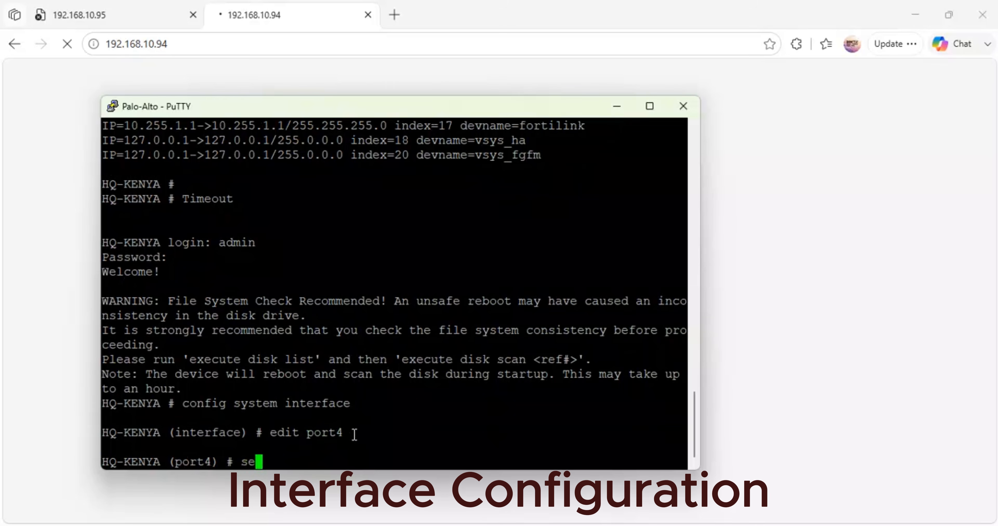
pyautogui.write('t allowaccess https')
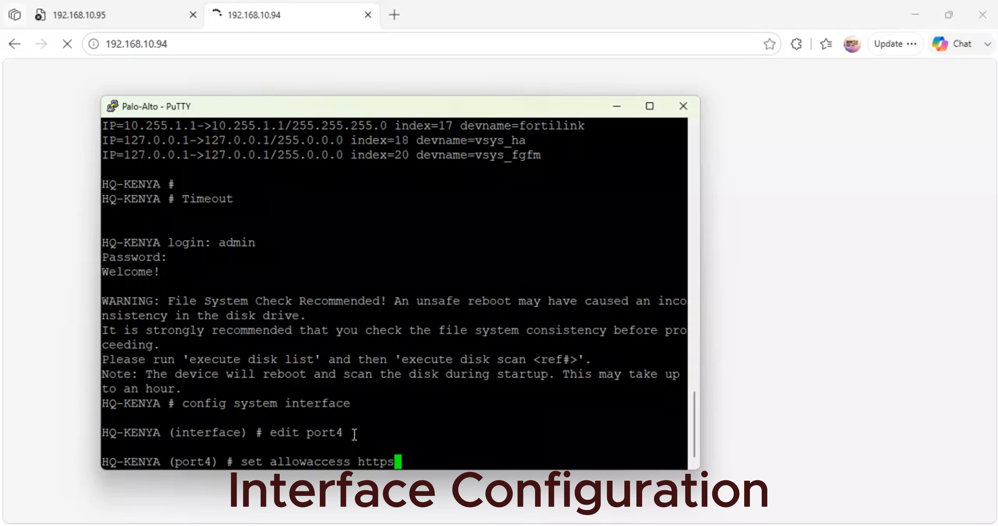
pyautogui.write(' http  fgfm  ')
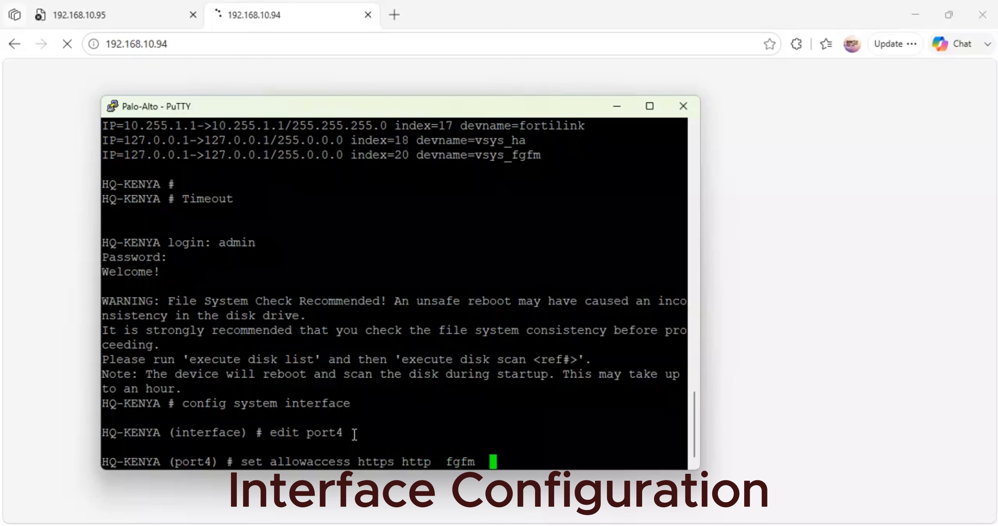
pyautogui.write('telnet  ping')
pyautogui.press('Return')
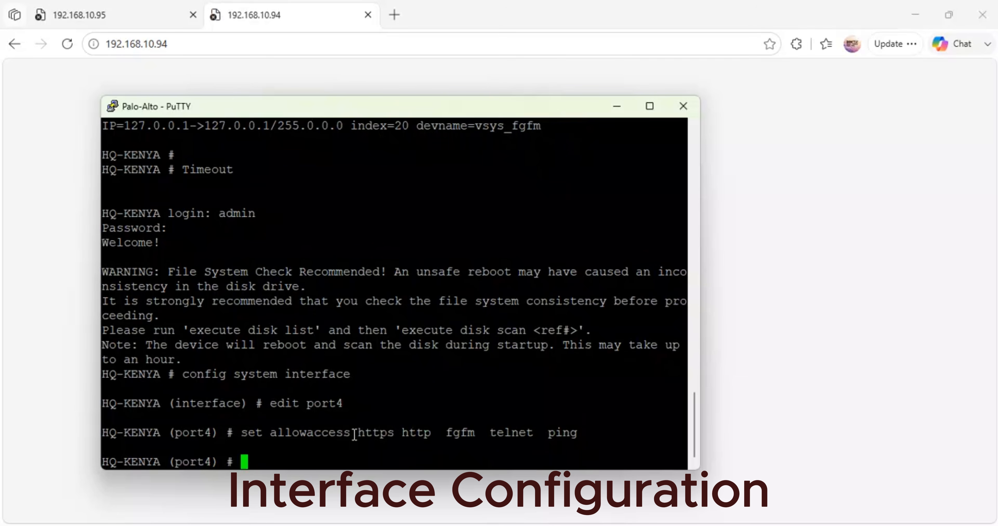
pyautogui.press('Return')
pyautogui.write('end')
pyautogui.press('Return')
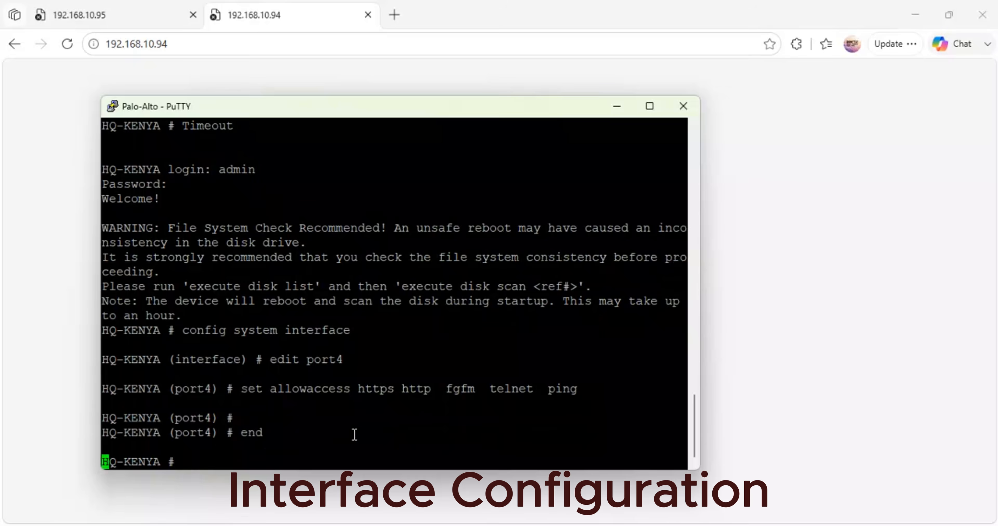
pyautogui.press('Return')
pyautogui.press('Return')
pyautogui.press('Return')
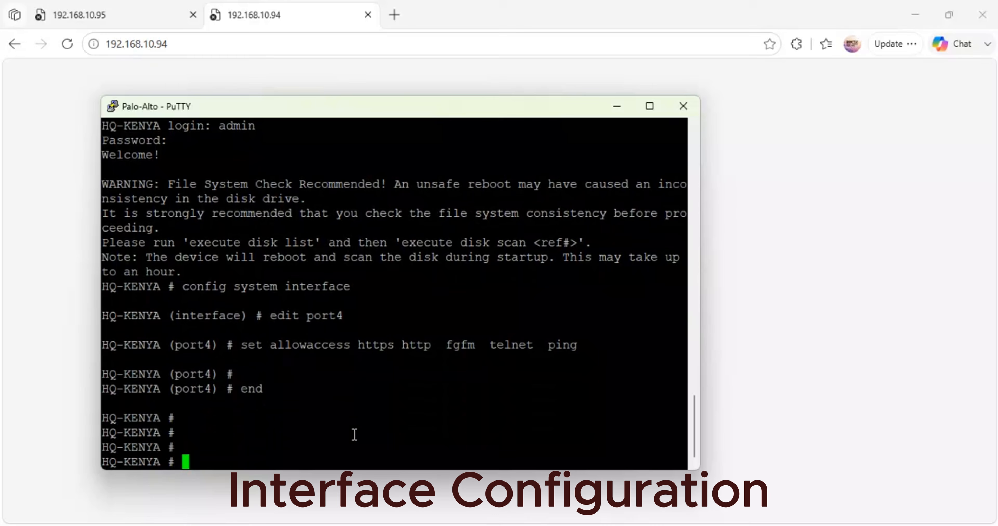
# - Reload 192.168.10.94 in the browser and log in as admin with the account password, declining to save it
pyautogui.click(621, 106)
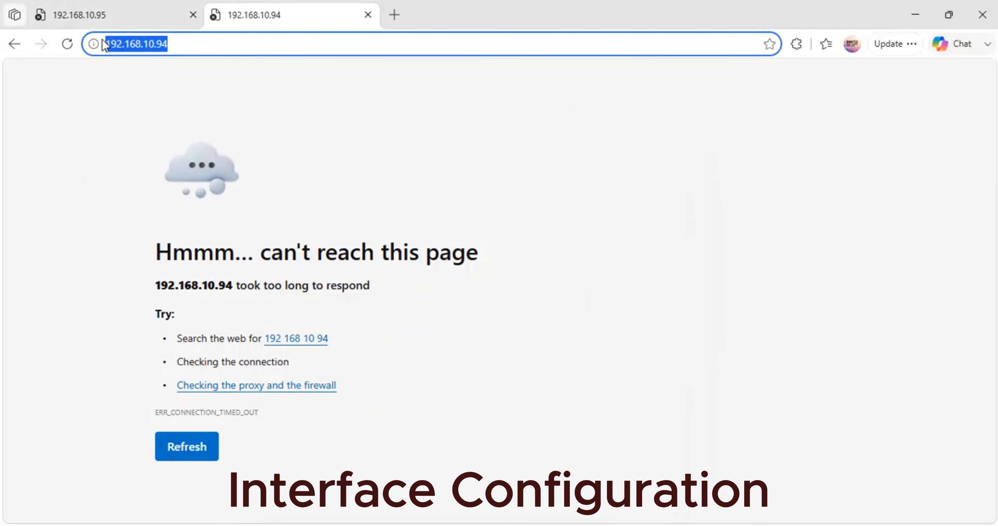
pyautogui.press('Return')
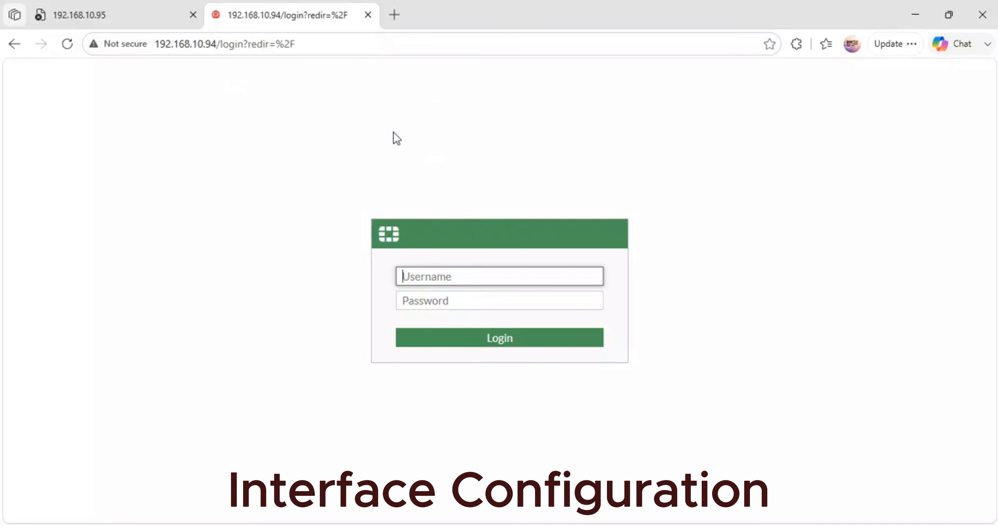
pyautogui.write('adm')
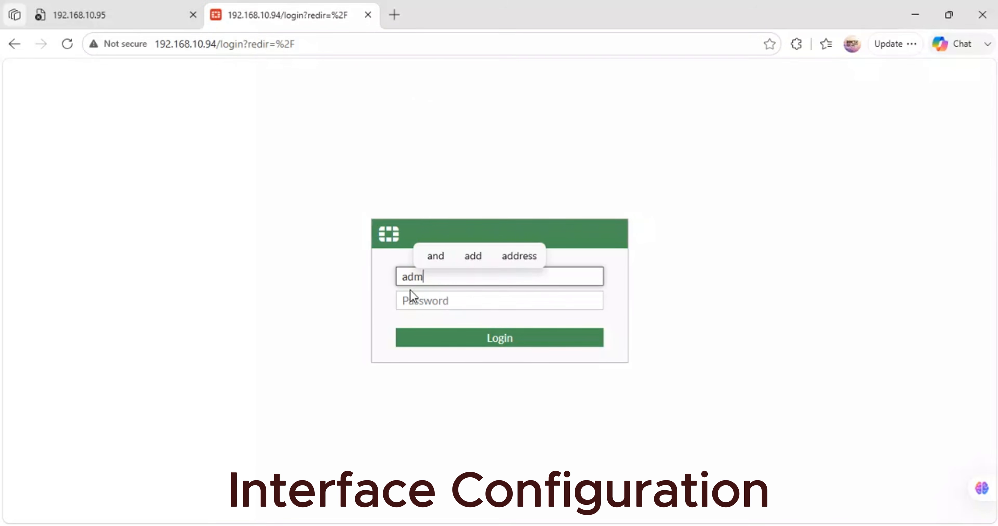
pyautogui.write('in')
pyautogui.press('Tab')
pyautogui.write('*****')
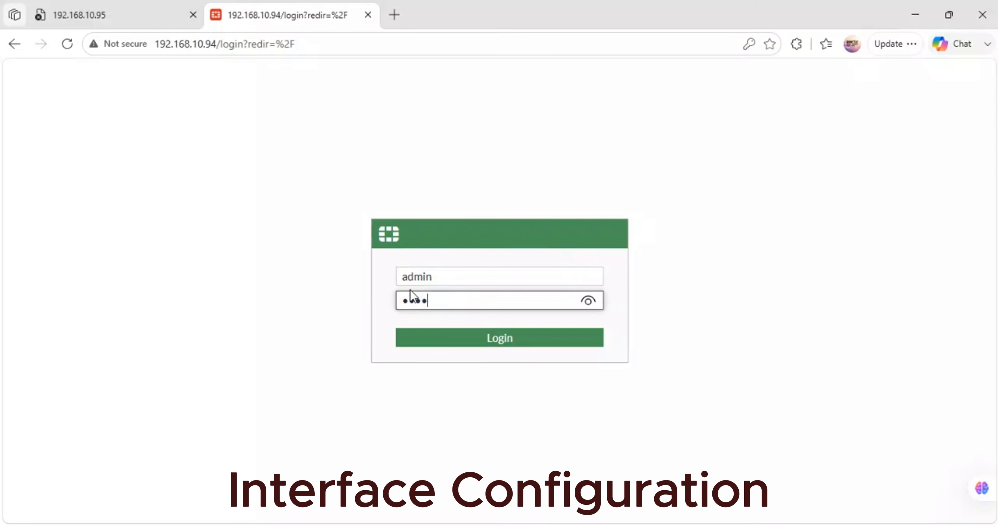
pyautogui.press('Return')
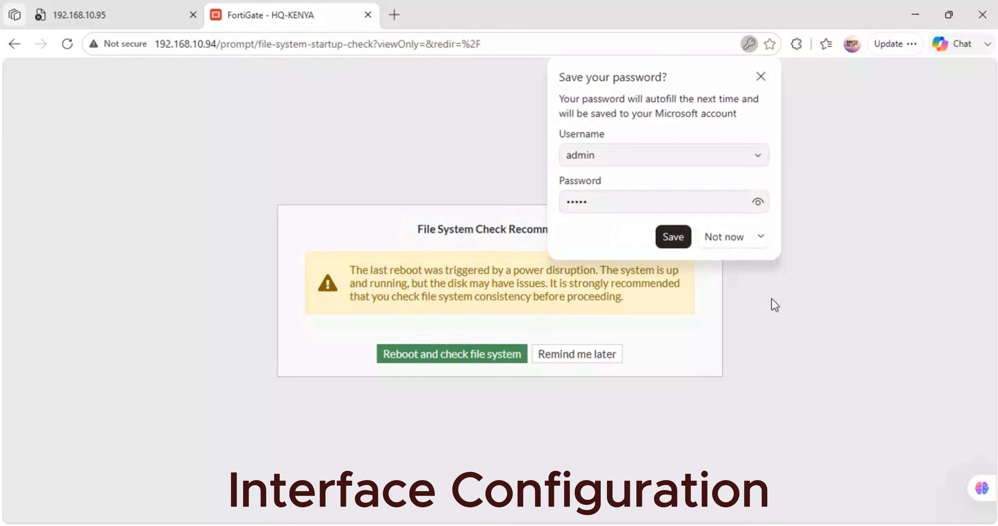
pyautogui.click(729, 237)
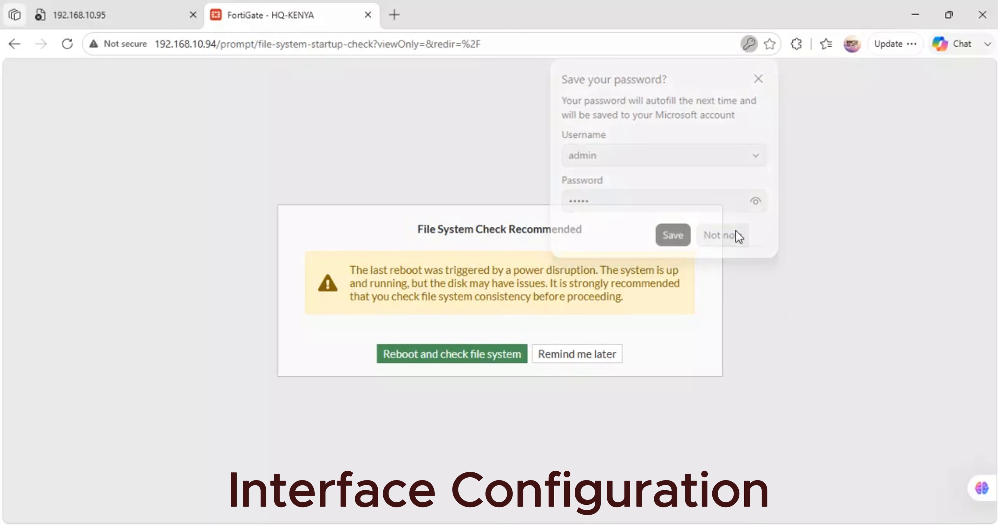
# - Choose the reboot with file system check, enable Auto file system check and confirm
pyautogui.click(500, 357)
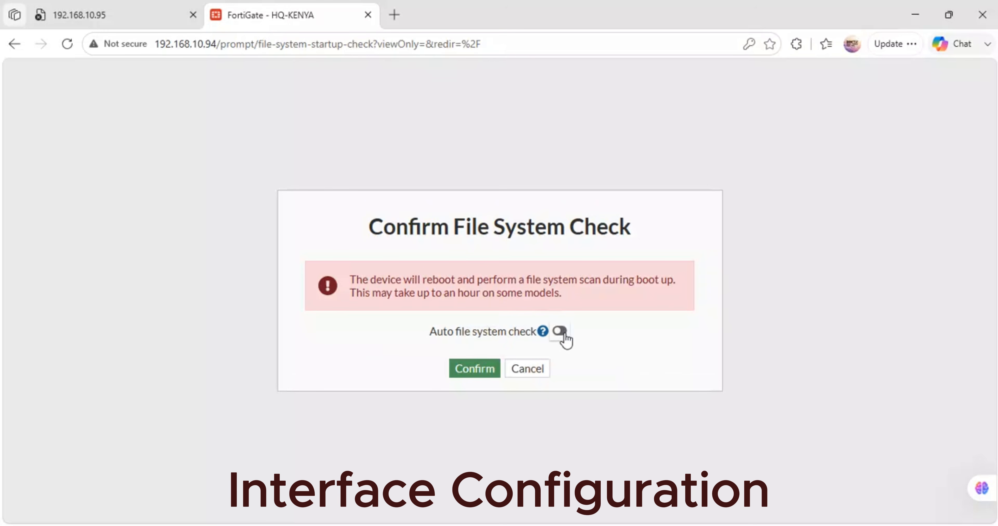
pyautogui.click(561, 331)
pyautogui.click(486, 368)
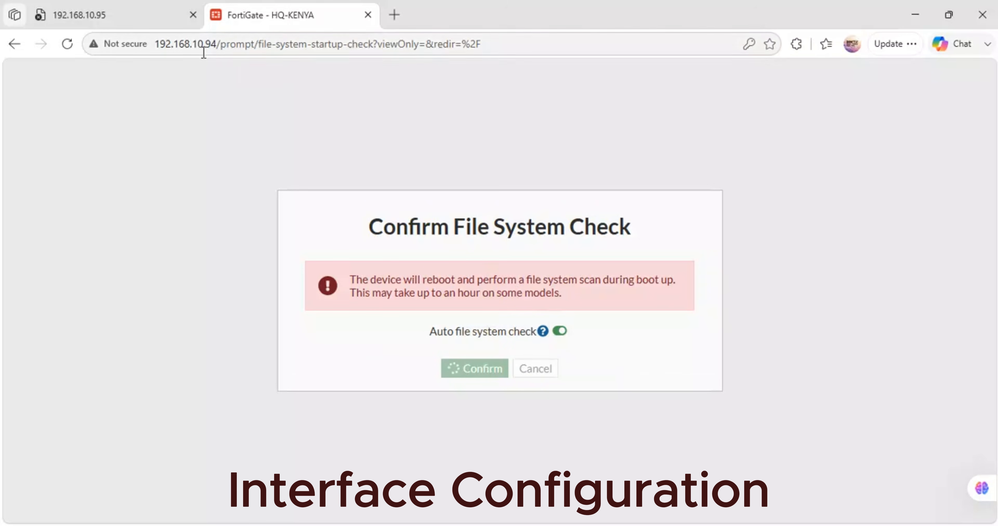
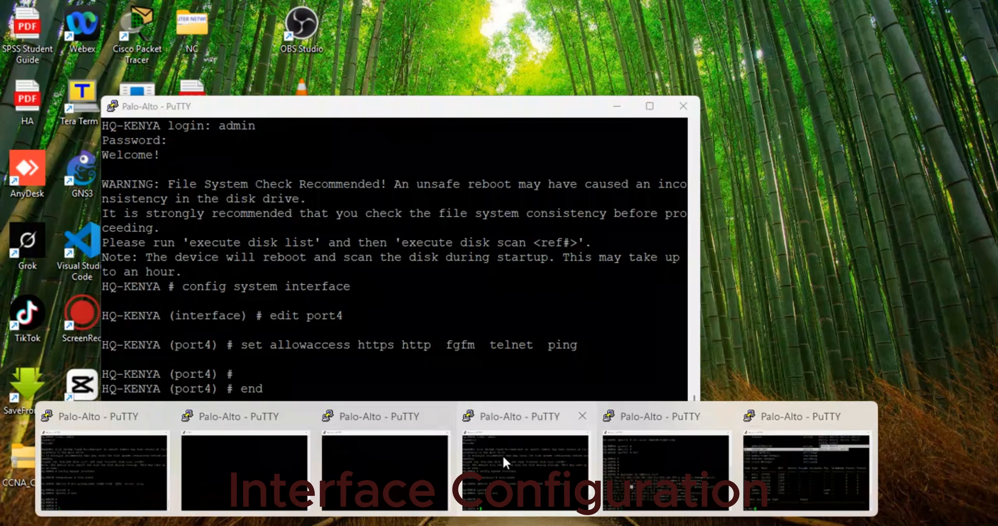
# - Close the open HQ-KENYA and HQ-SW1 PuTTY console sessions, confirming each exit
pyautogui.click(502, 453)
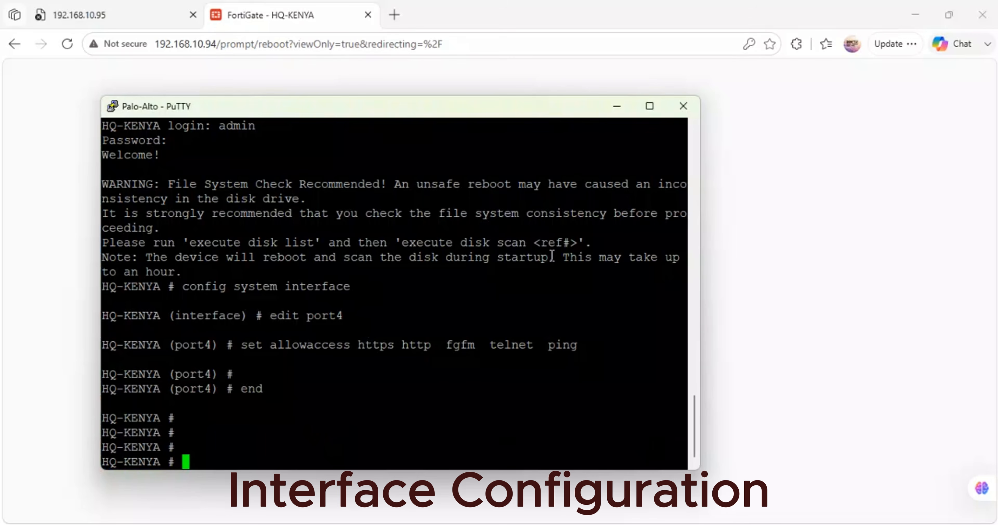
pyautogui.click(683, 105)
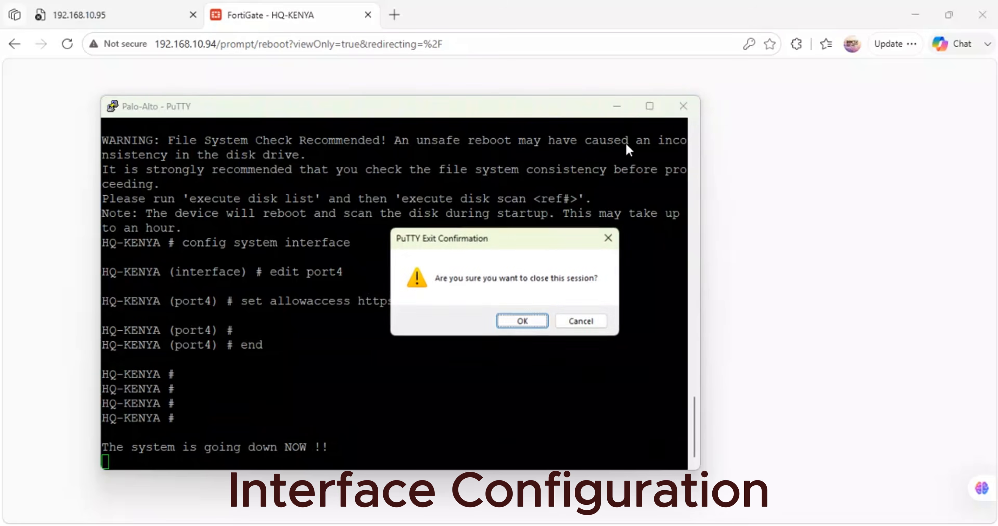
pyautogui.click(505, 321)
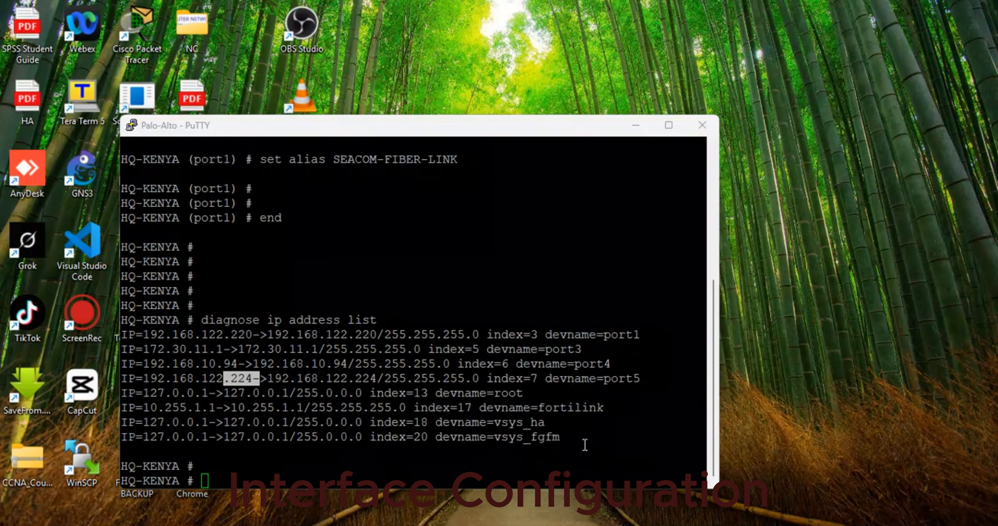
pyautogui.click(548, 453)
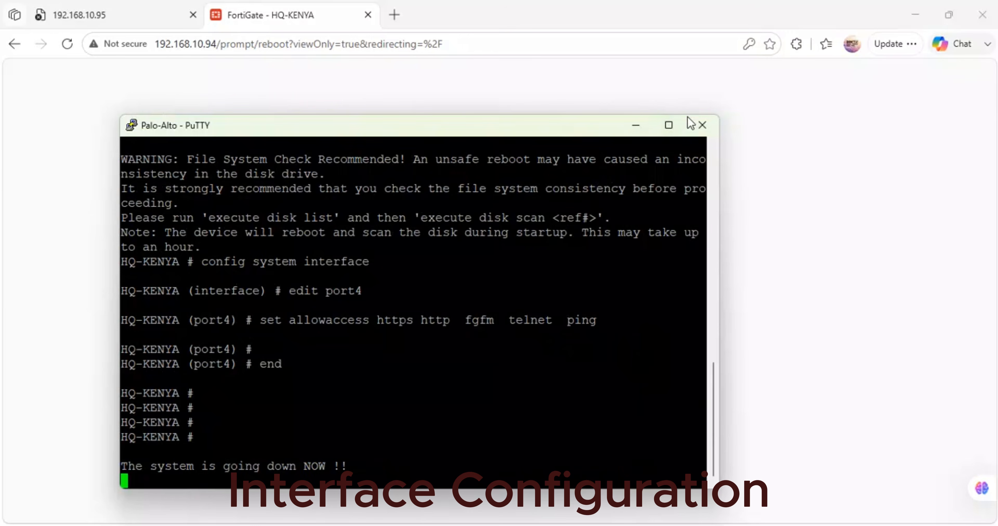
pyautogui.click(702, 125)
pyautogui.click(524, 324)
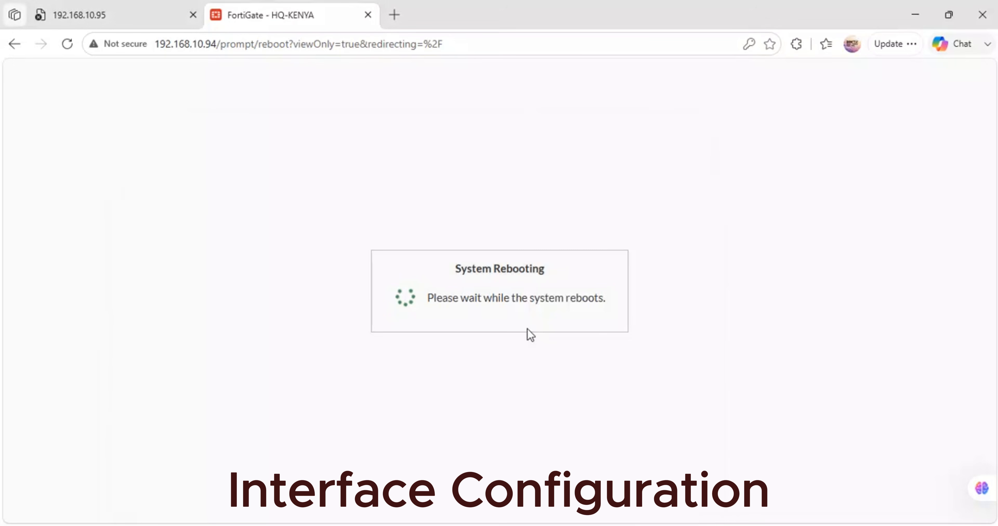
pyautogui.moveTo(457, 522)
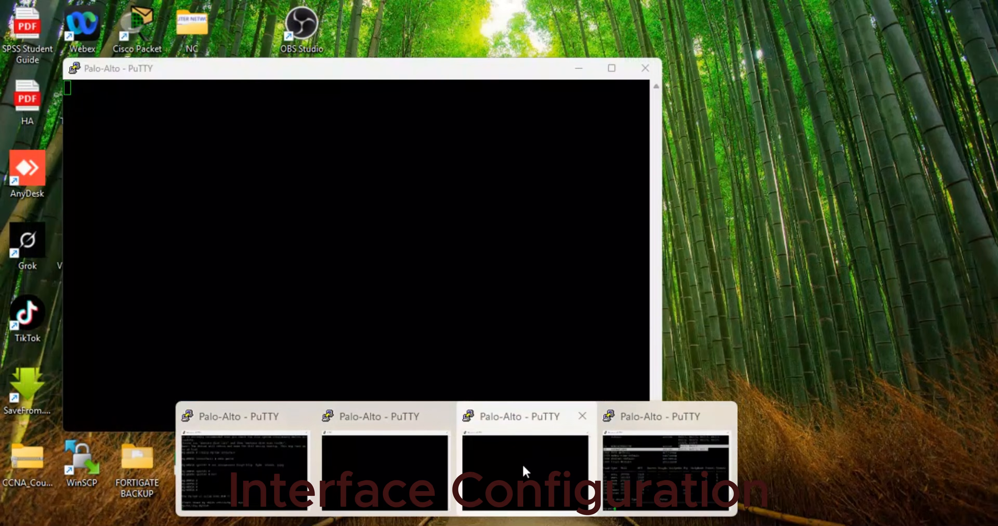
pyautogui.click(412, 463)
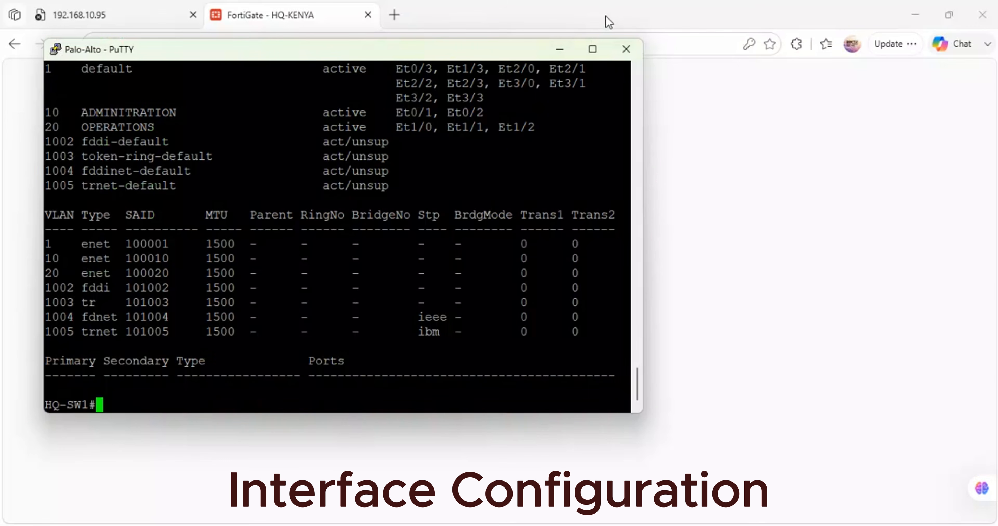
pyautogui.click(626, 49)
pyautogui.click(522, 322)
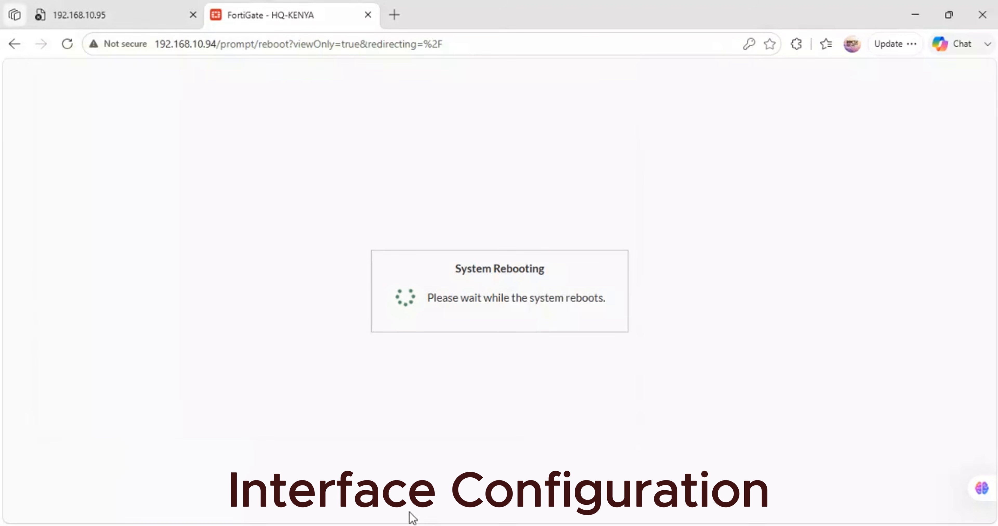
# - Switch to GNS3, open the SOUTH-AFRICA FortiGate's console and log in as admin with the current account password
pyautogui.click(418, 460)
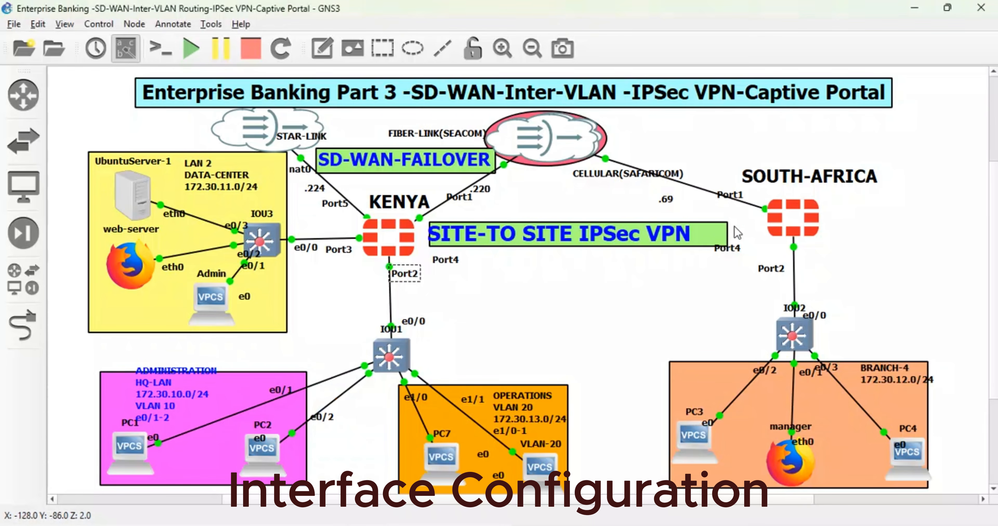
pyautogui.doubleClick(820, 216)
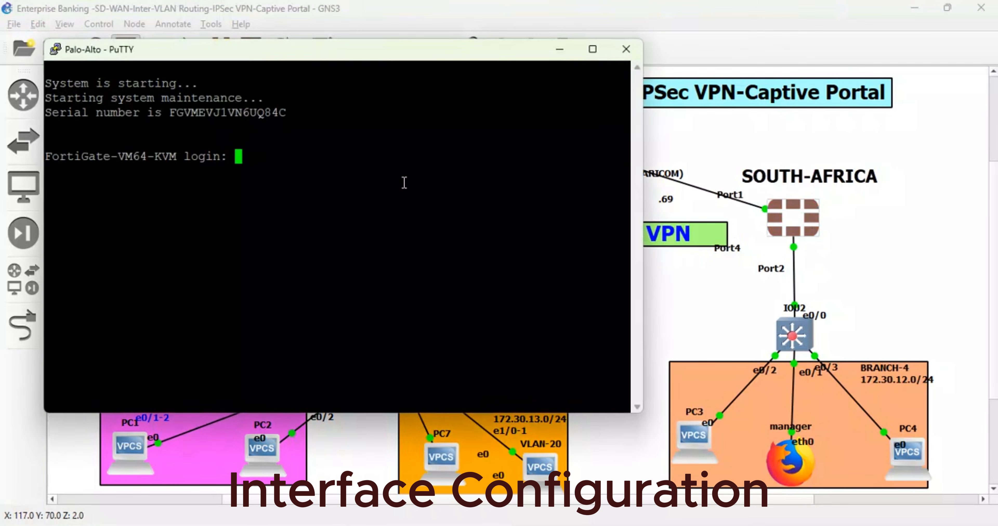
pyautogui.write('admin')
pyautogui.press('Return')
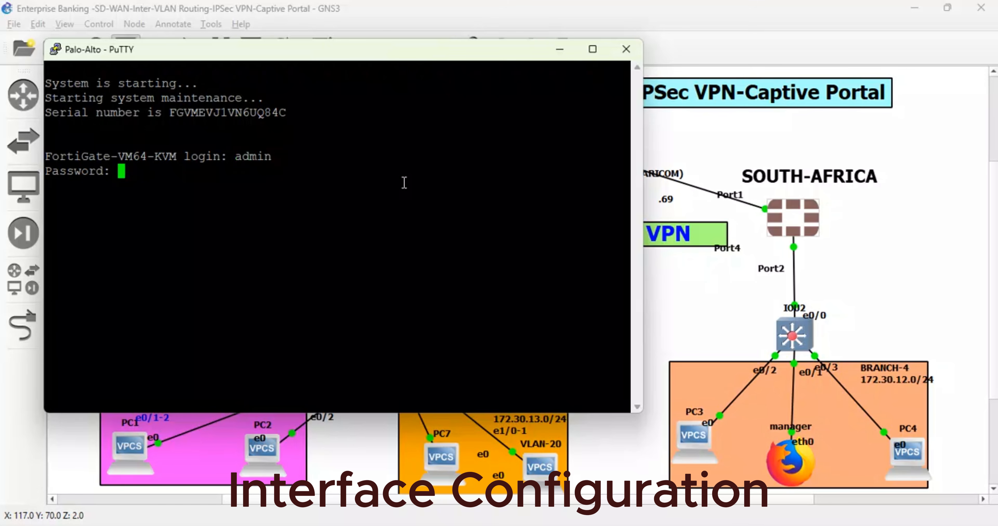
pyautogui.press('Return')
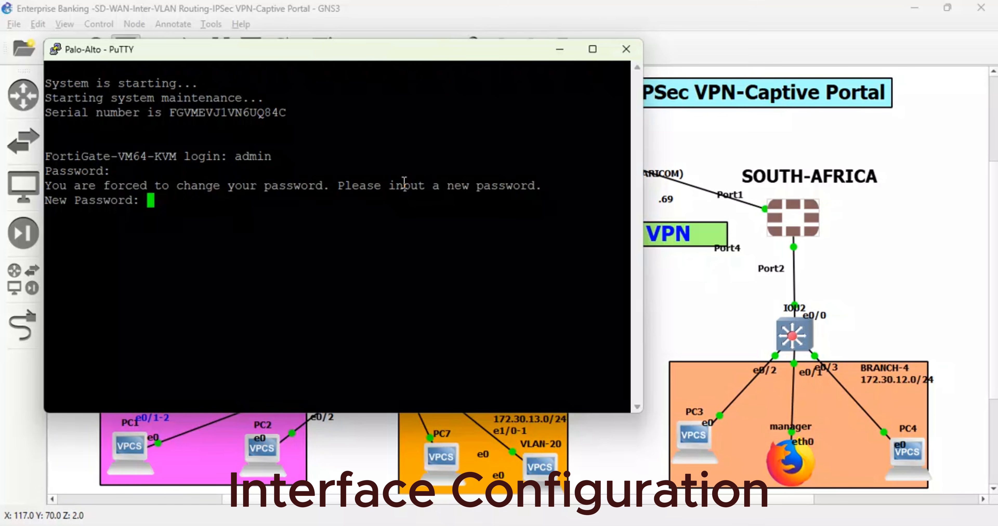
# - Set and confirm a new admin account password on the SOUTH-AFRICA FortiGate
pyautogui.press('Return')
pyautogui.press('Return')
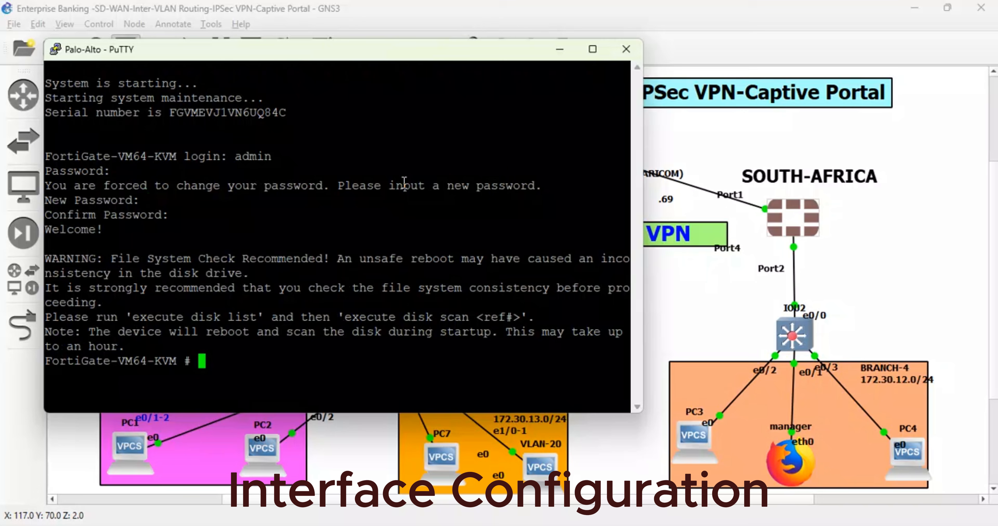
pyautogui.press('Return')
pyautogui.press('Return')
pyautogui.press('Return')
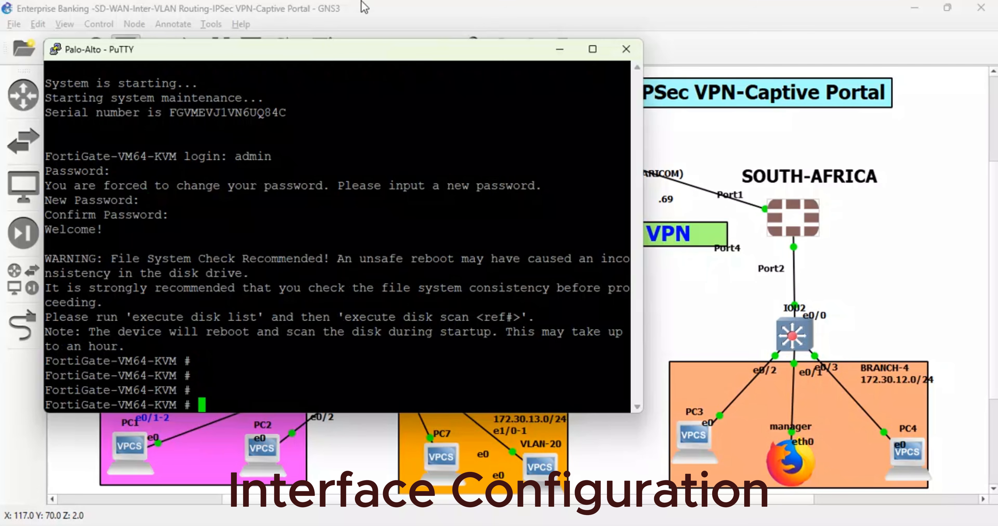
# - Reset the SOUTH-AFRICA console terminal to get a clean prompt
pyautogui.rightClick(360, 58)
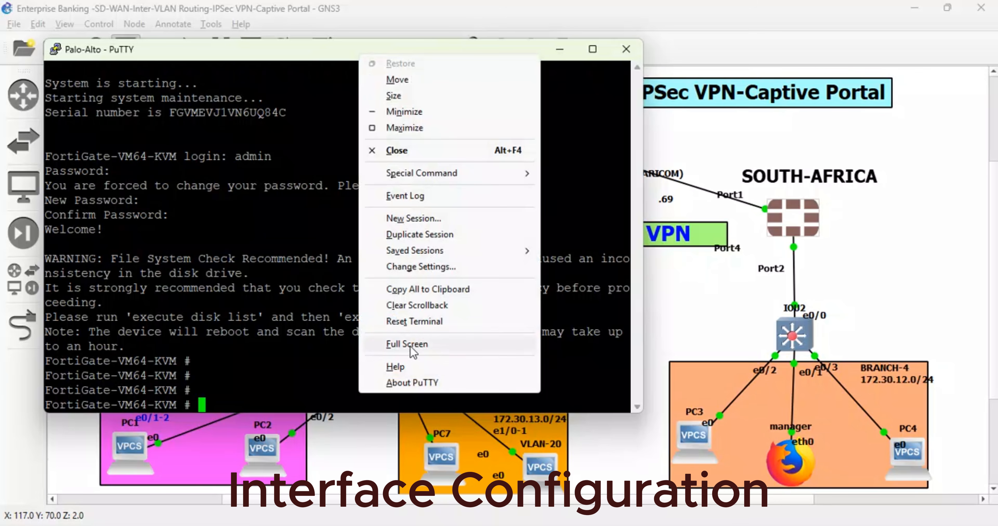
pyautogui.click(412, 322)
pyautogui.press('Return')
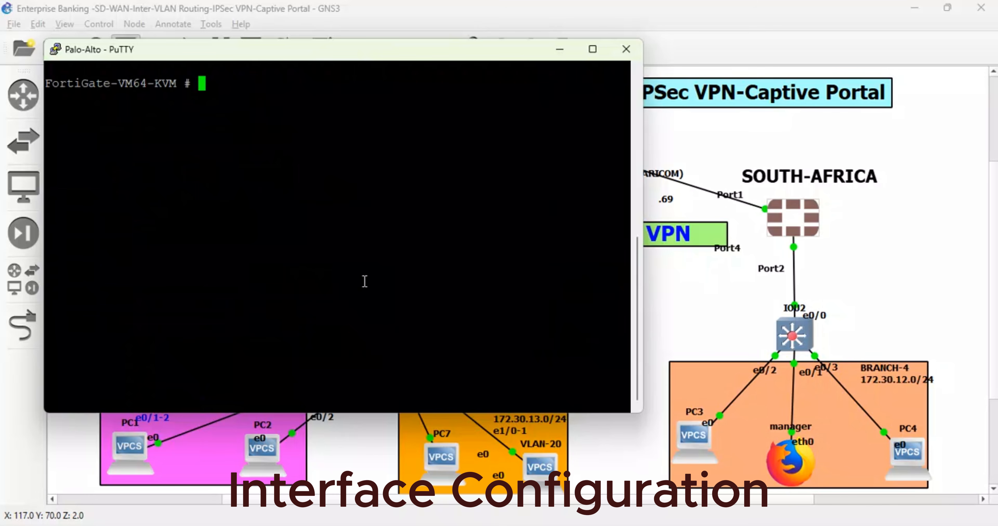
# - Enter the FortiGate's global configuration with config system global and set the hostname to SOUTH-AFRICA
pyautogui.write('config system ')
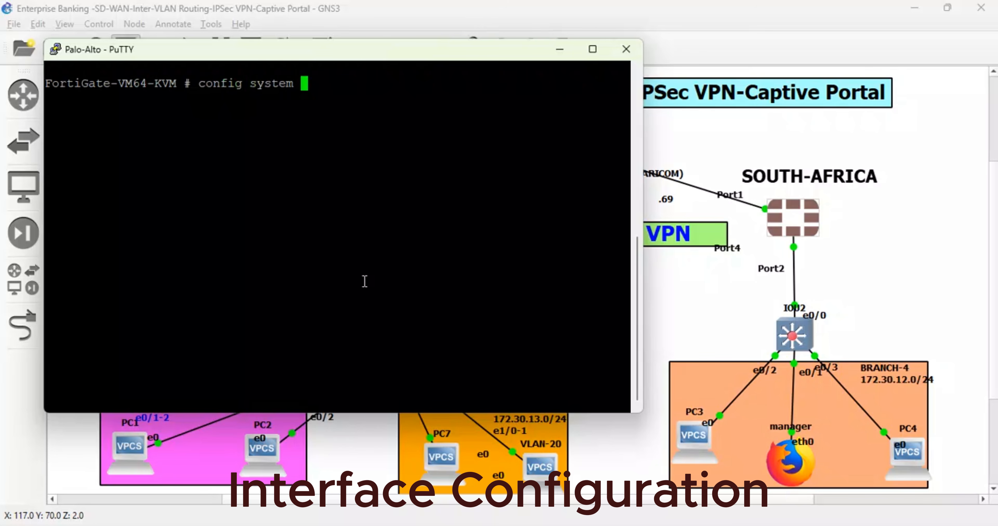
pyautogui.write('global')
pyautogui.press('Return')
pyautogui.write('set ')
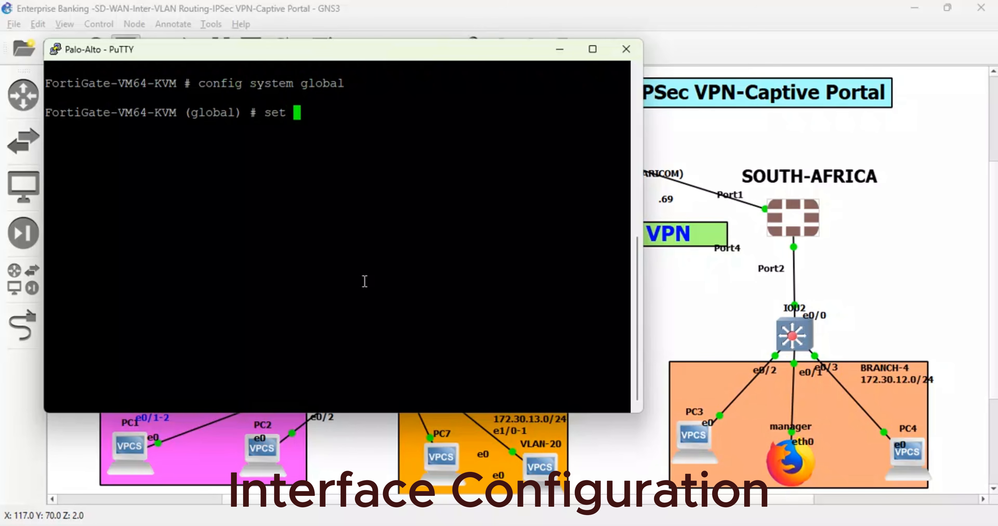
pyautogui.write('hostname SOU')
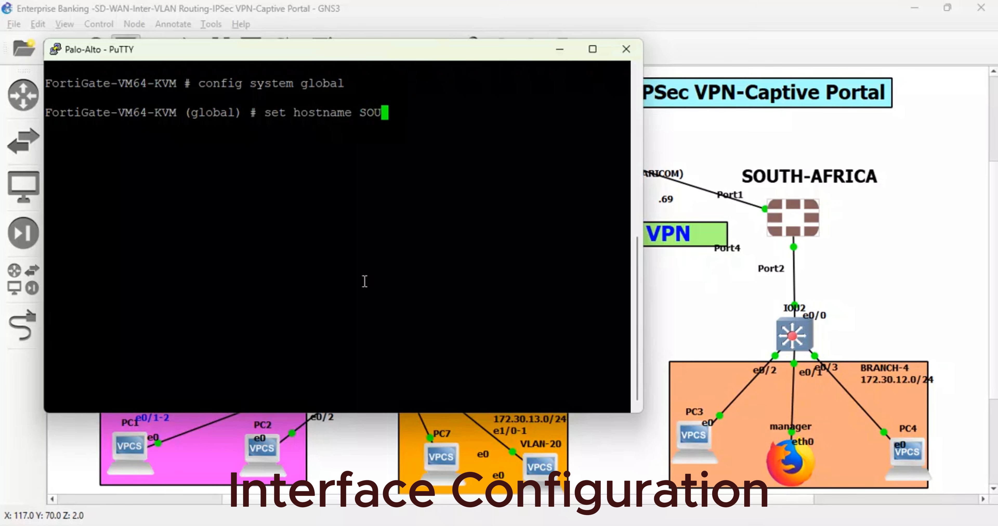
pyautogui.write('TH-AFRICA')
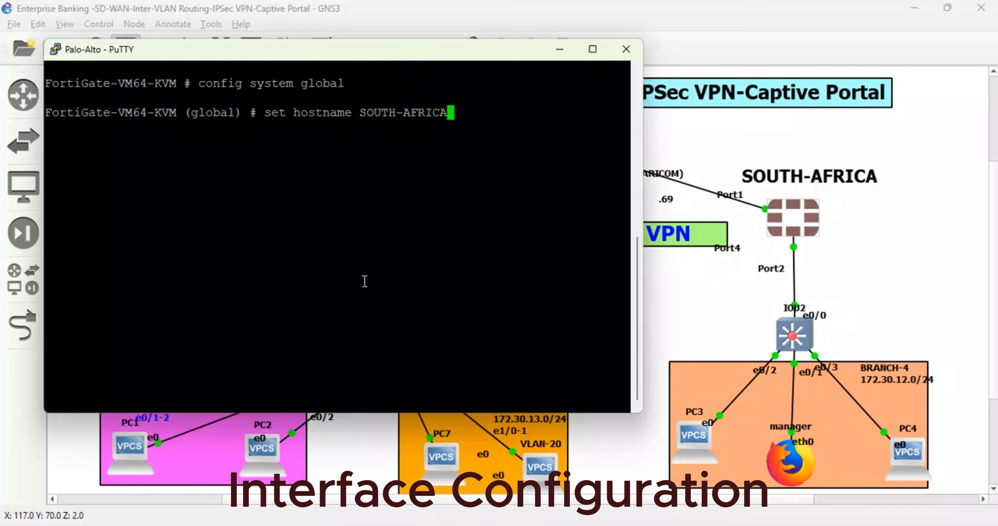
pyautogui.press('Return')
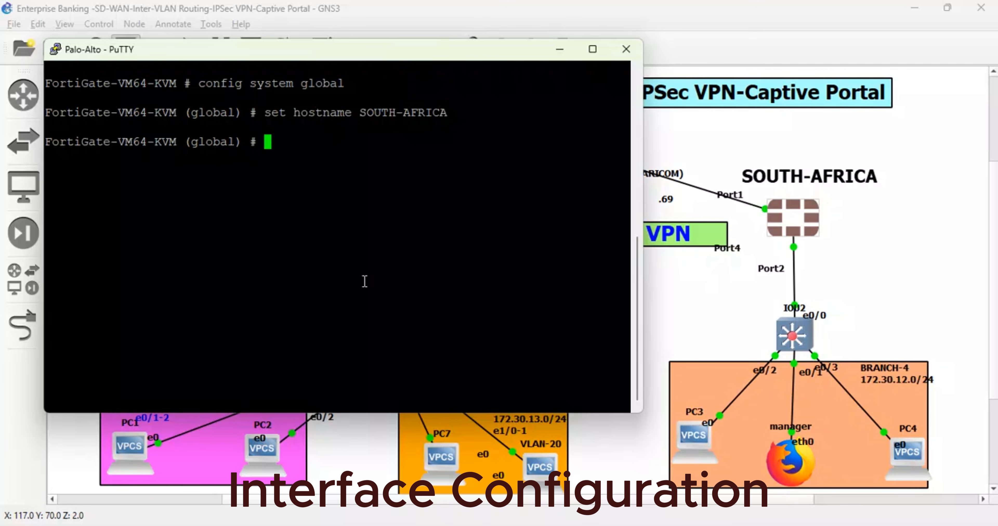
# - Change the hostname to SOUTH-AFRICA-FW2 and end the global configuration
pyautogui.press('Up')
pyautogui.write('-')
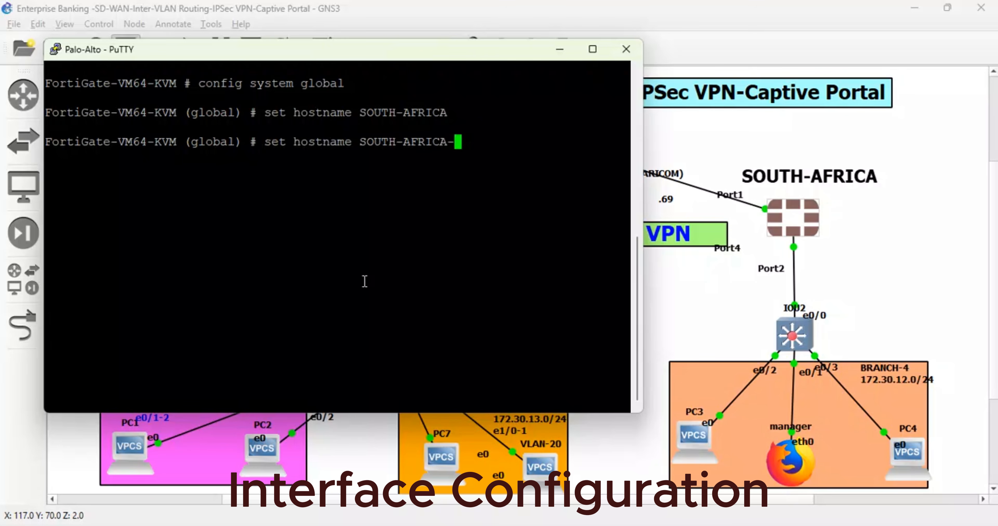
pyautogui.write('FW2')
pyautogui.press('Return')
pyautogui.write('end')
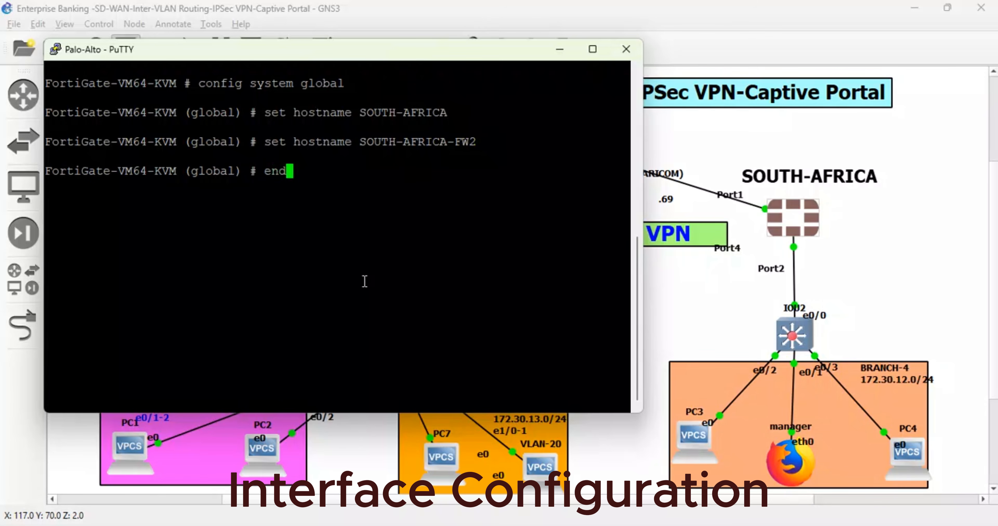
pyautogui.press('Return')
# - Enter the system interface configuration with config system interface and open port1 for editing
pyautogui.write('config yst')
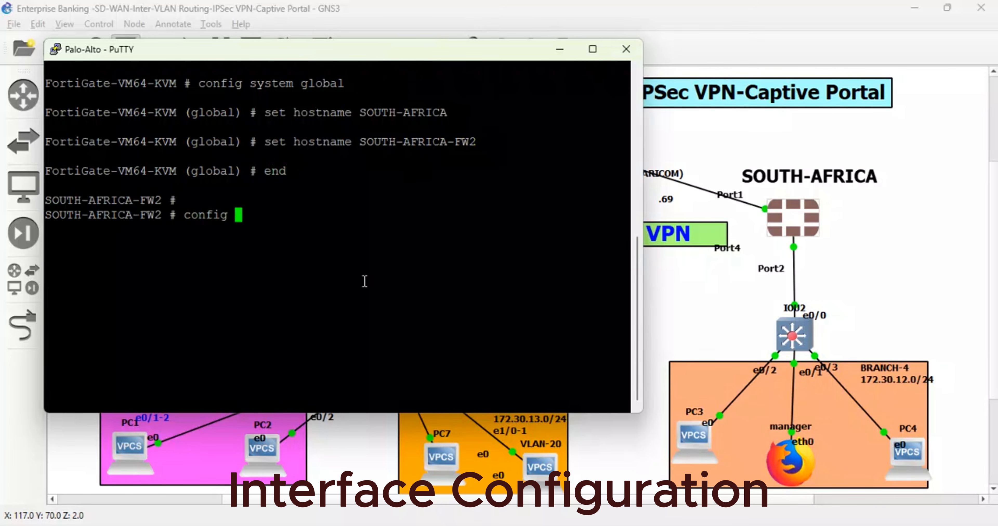
pyautogui.press('BackSpace')
pyautogui.press('BackSpace')
pyautogui.press('BackSpace')
pyautogui.write('system interface')
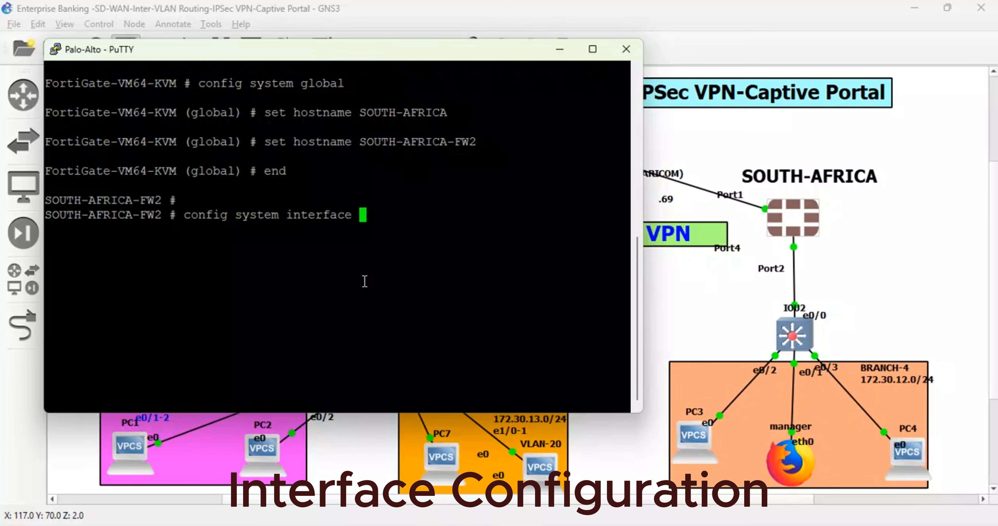
pyautogui.press('Return')
pyautogui.write('edit port1')
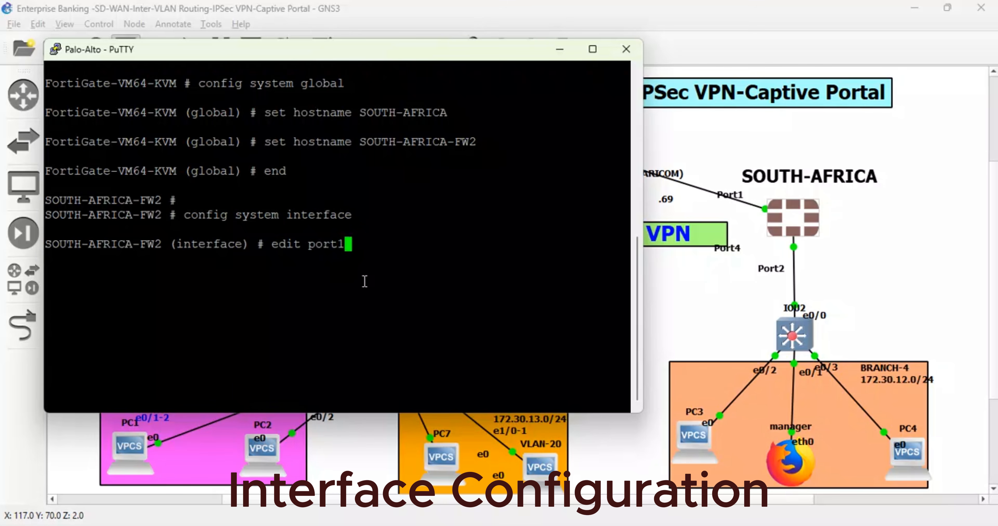
pyautogui.press('Return')
# - Set port1's role to wan and its addressing mode to dhcp
pyautogui.write('set')
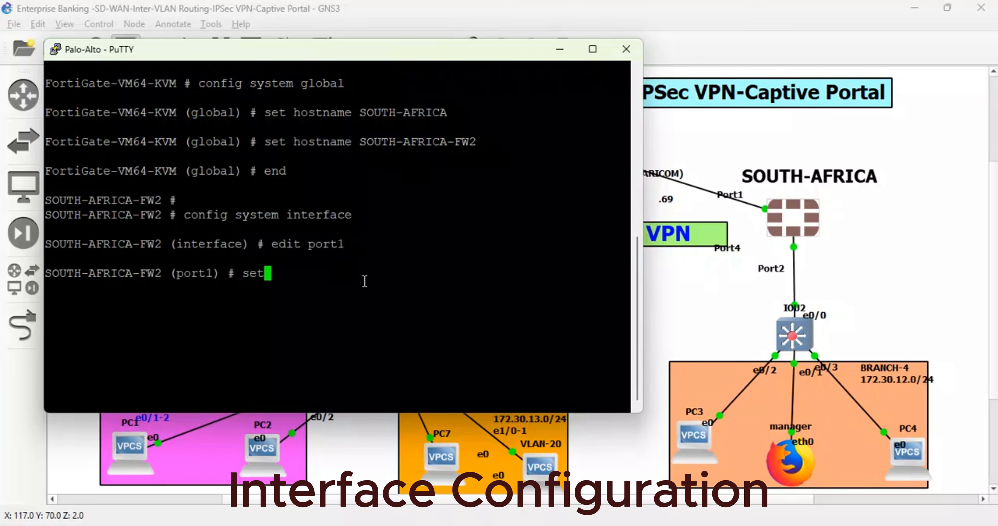
pyautogui.write(' role wan')
pyautogui.press('Return')
pyautogui.press('Return')
pyautogui.write('se')
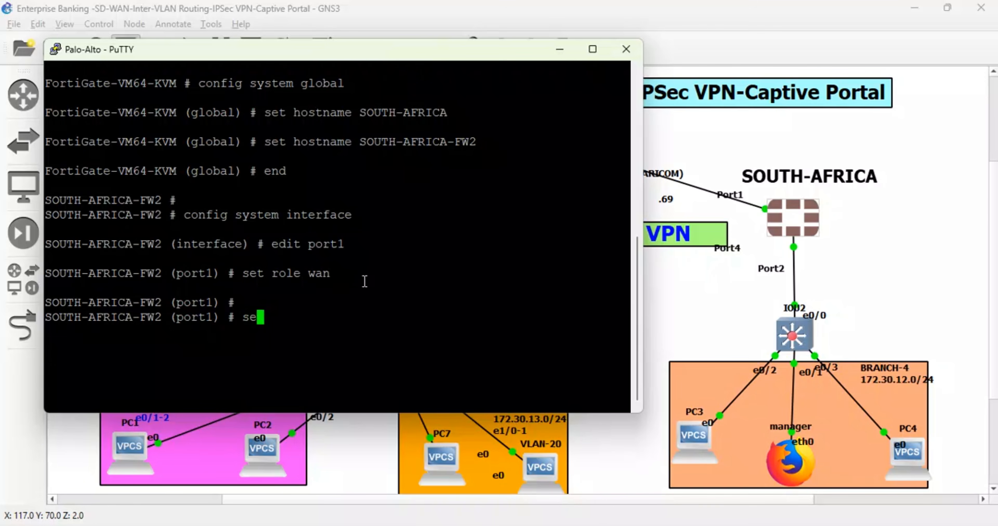
pyautogui.write('t mode dhcp')
pyautogui.press('Return')
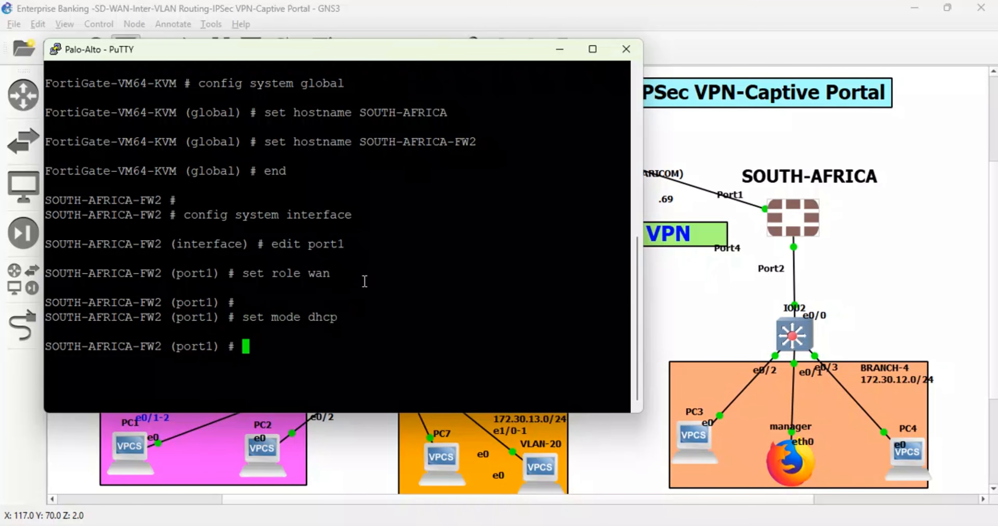
# - Set port1's allowaccess to ping and https, and finish its entry with next
pyautogui.write('set allowaccess ping https')
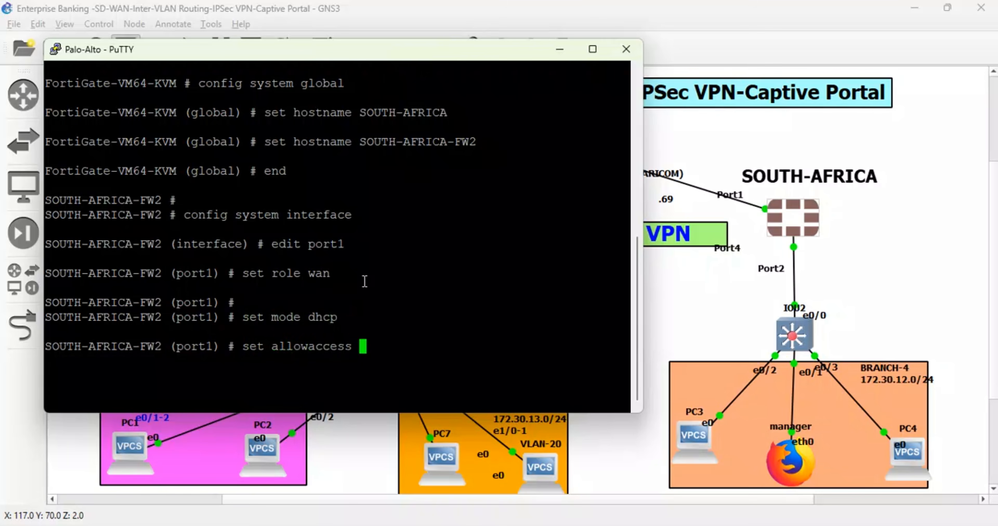
pyautogui.press('Return')
pyautogui.press('Return')
pyautogui.press('Return')
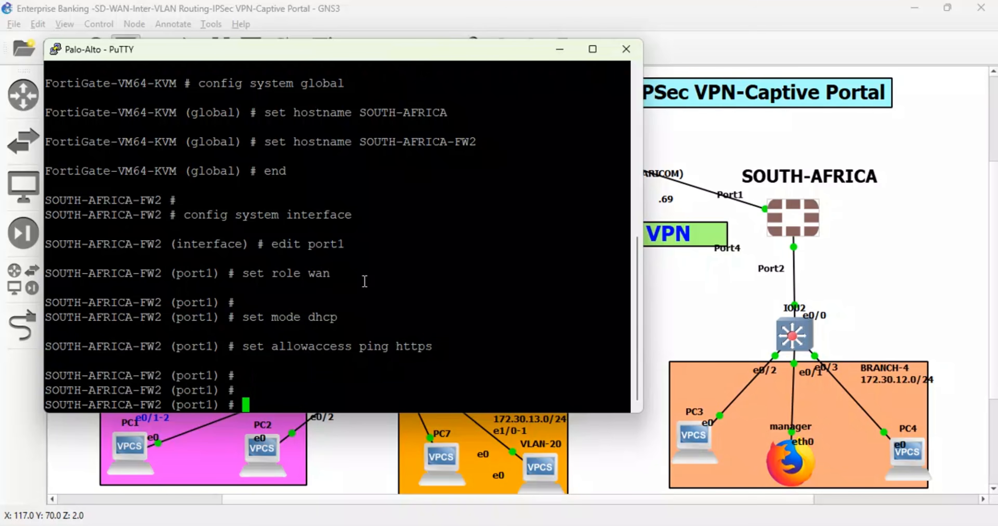
pyautogui.write('next')
pyautogui.press('Return')
pyautogui.press('Return')
pyautogui.press('Return')
pyautogui.press('Return')
# - Open port2 for editing and set its addressing mode to static
pyautogui.write('edit port2')
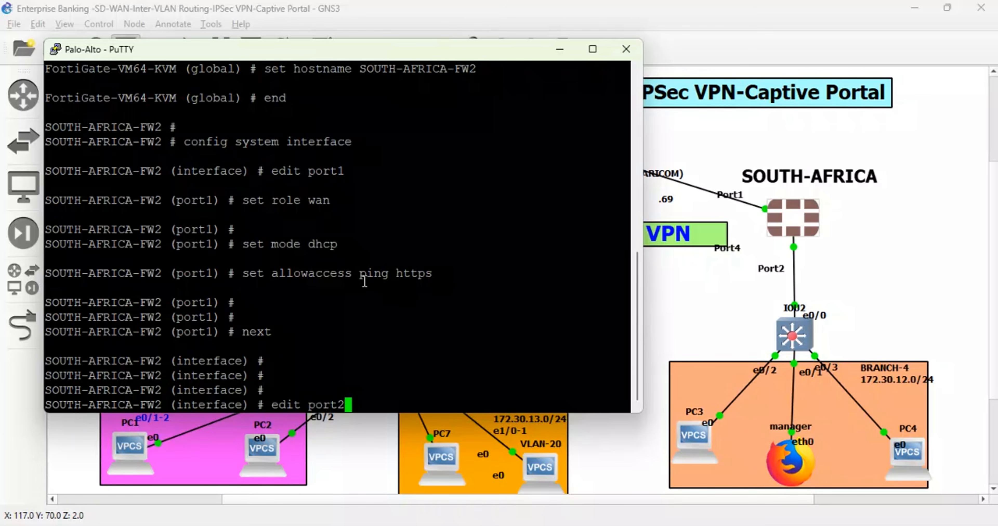
pyautogui.press('Return')
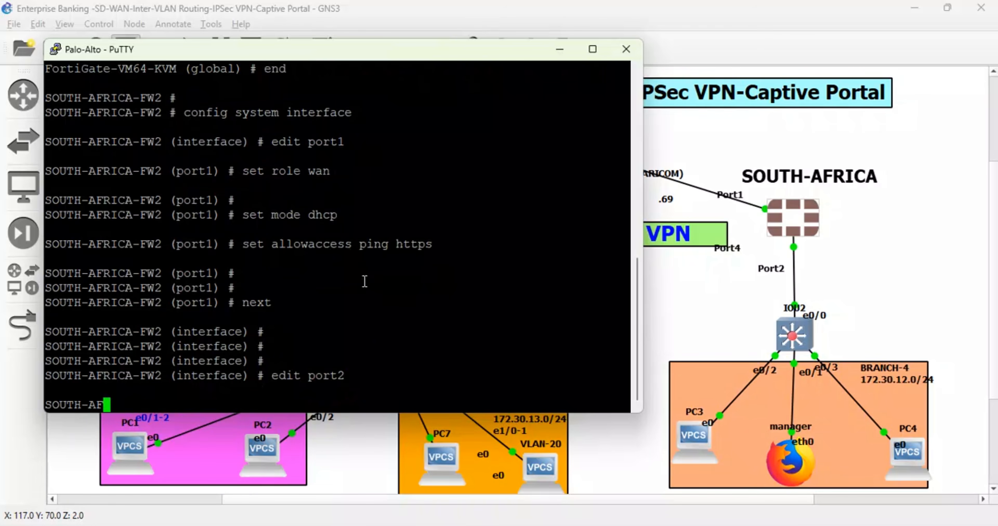
pyautogui.write('set mode static')
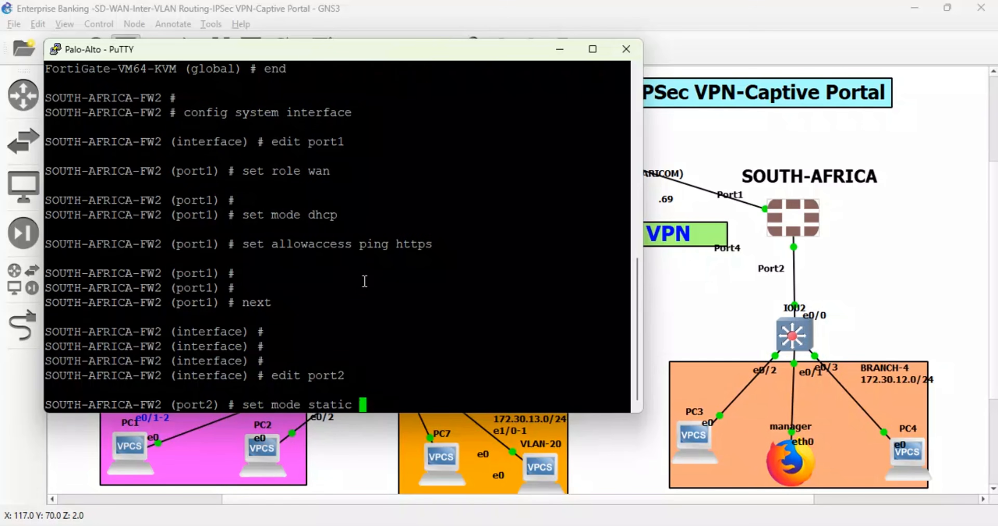
pyautogui.press('Return')
# - Set port2's allowaccess to ping and https
pyautogui.write('set all')
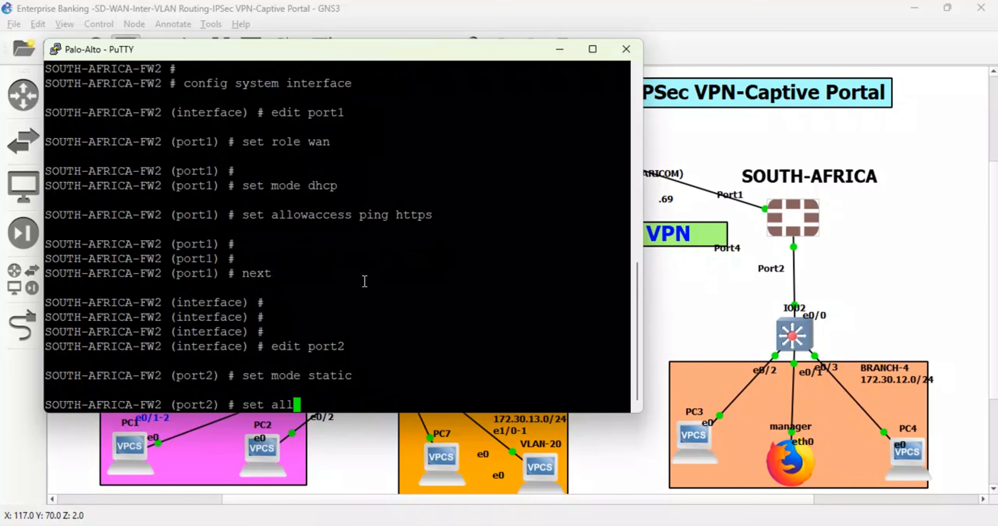
pyautogui.press('Tab')
pyautogui.write('ping https se')
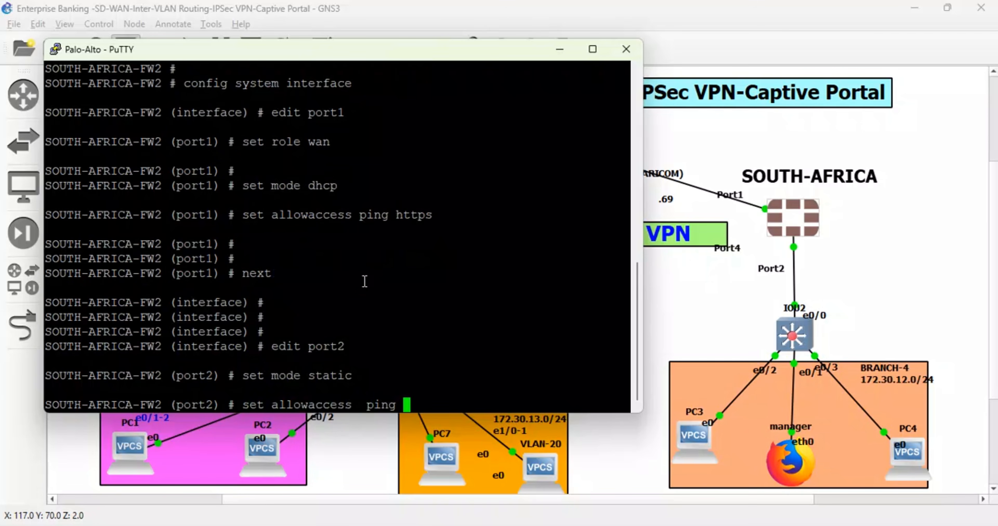
pyautogui.write('t ip ')
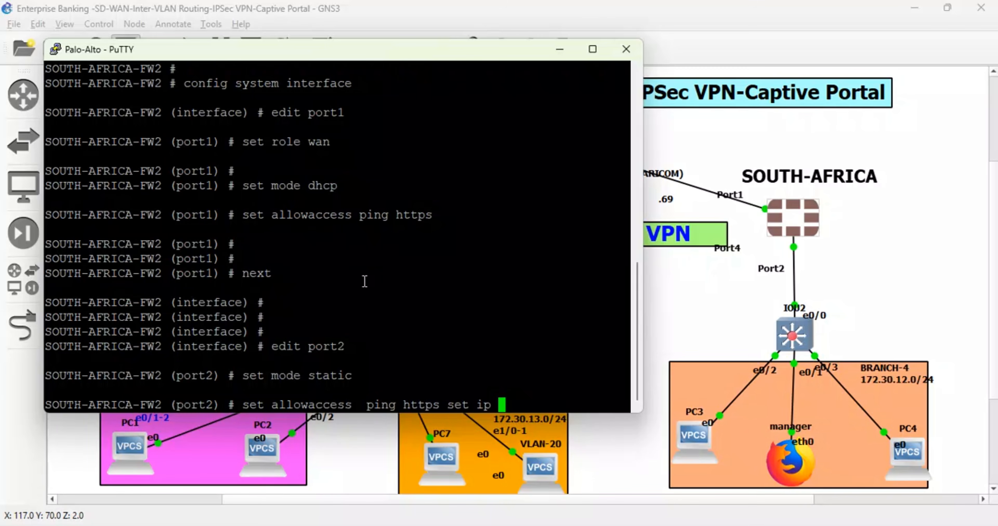
pyautogui.write('172')
pyautogui.press('BackSpace')
pyautogui.press('BackSpace')
pyautogui.press('BackSpace')
pyautogui.press('BackSpace')
pyautogui.press('BackSpace')
pyautogui.press('BackSpace')
pyautogui.press('BackSpace')
pyautogui.press('BackSpace')
pyautogui.press('BackSpace')
pyautogui.press('BackSpace')
pyautogui.press('BackSpace')
pyautogui.press('Return')
pyautogui.press('Return')
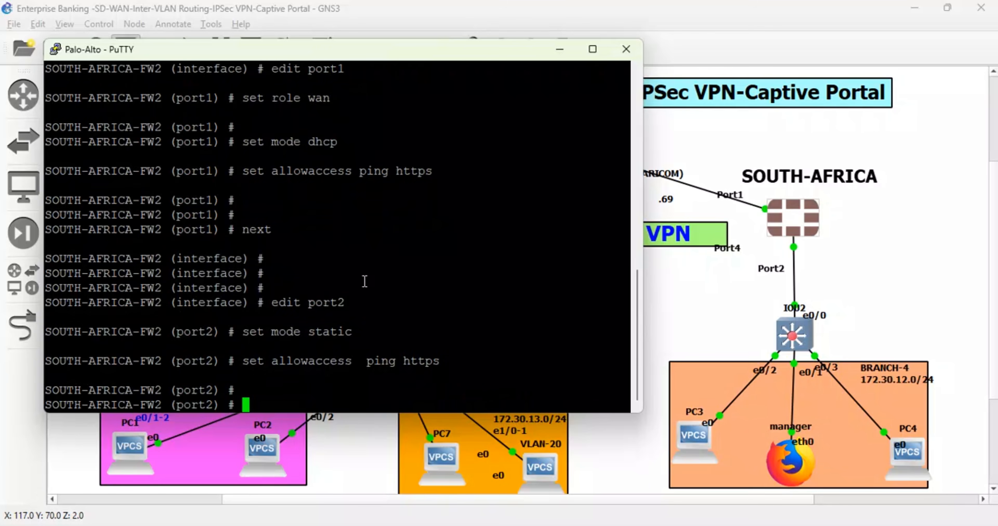
# - Assign the IP address 172.30.12.1/24 to port2
pyautogui.write('set ip 172.20')
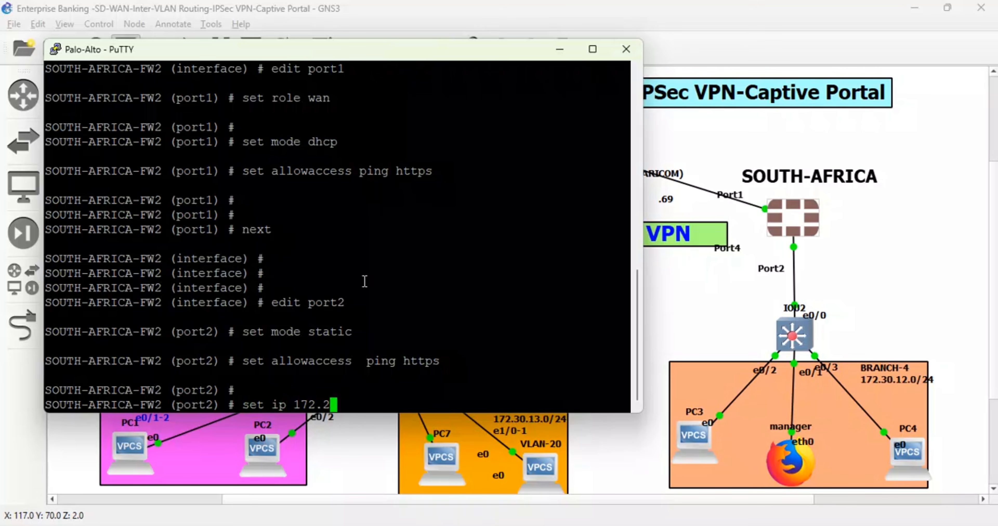
pyautogui.press('BackSpace')
pyautogui.press('BackSpace')
pyautogui.write('30.12.1/24')
pyautogui.press('Return')
# - Set port2's role to lan and finish its entry with next
pyautogui.write('s')
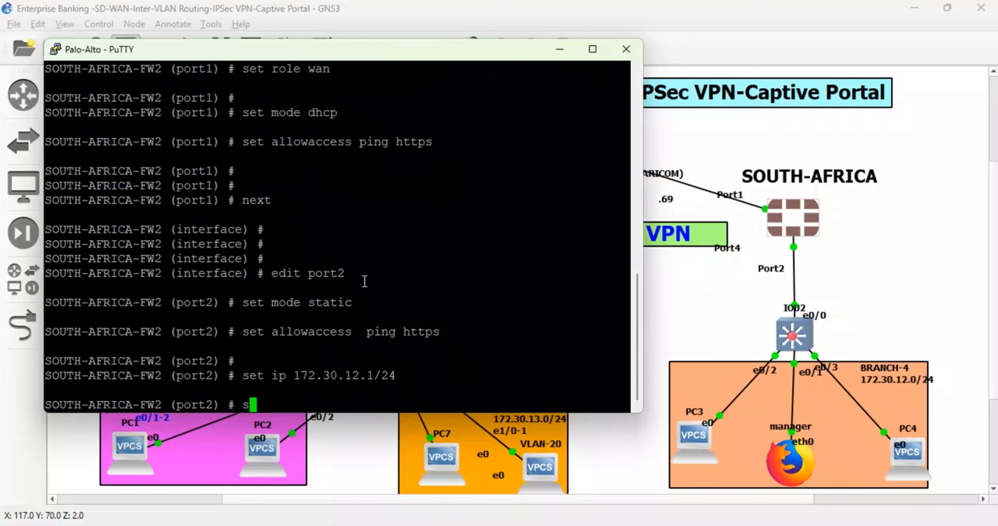
pyautogui.write('et role lan')
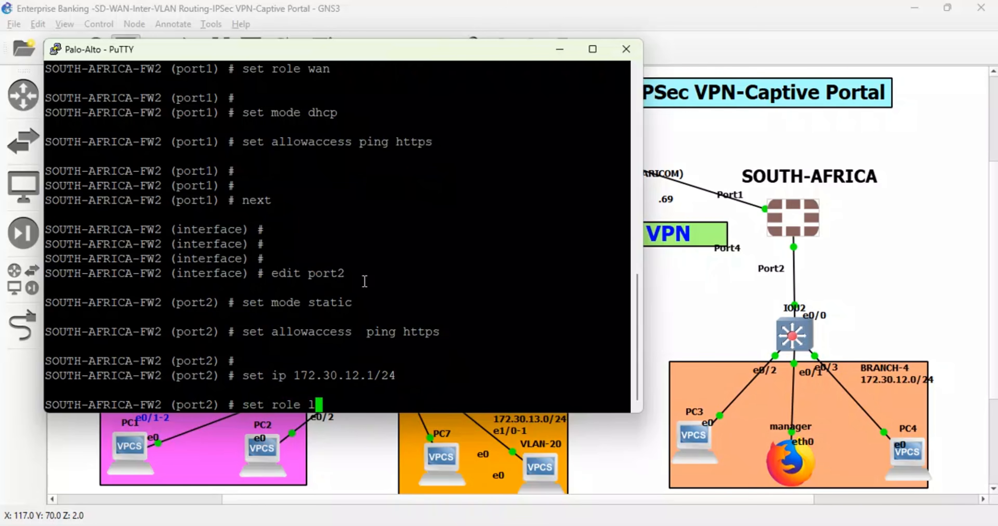
pyautogui.press('Return')
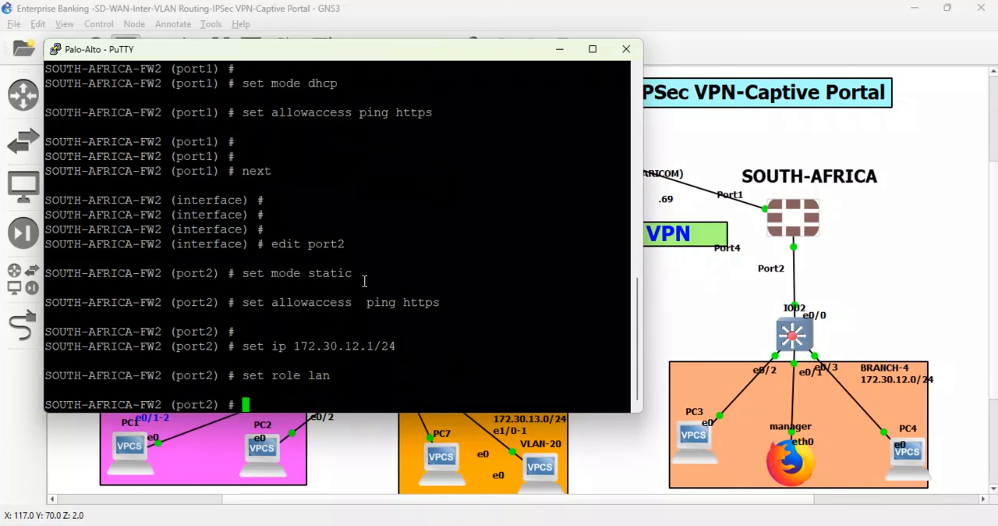
pyautogui.write('next')
# - Open port4 for editing and set its addressing mode to dhcp
pyautogui.write('e')
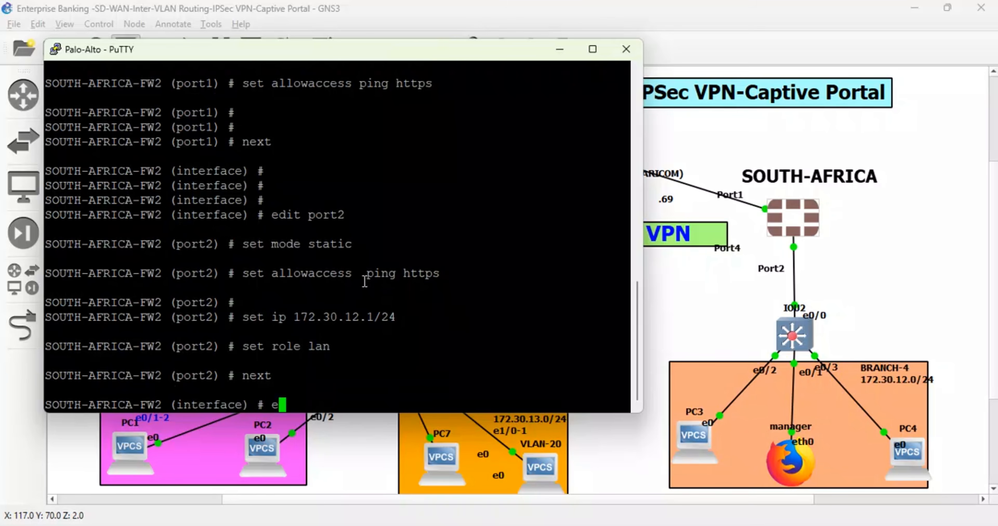
pyautogui.write('dit port1')
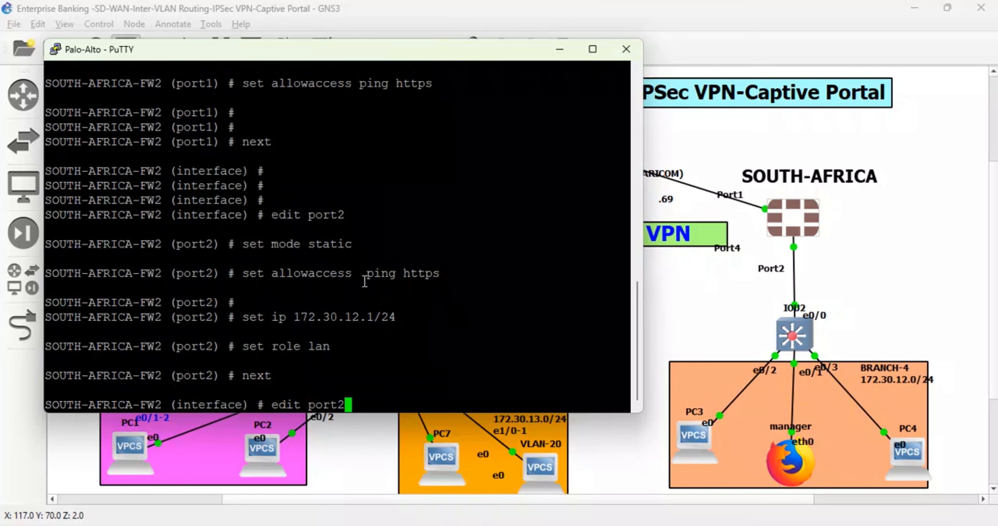
pyautogui.press('BackSpace')
pyautogui.write('4')
pyautogui.press('Return')
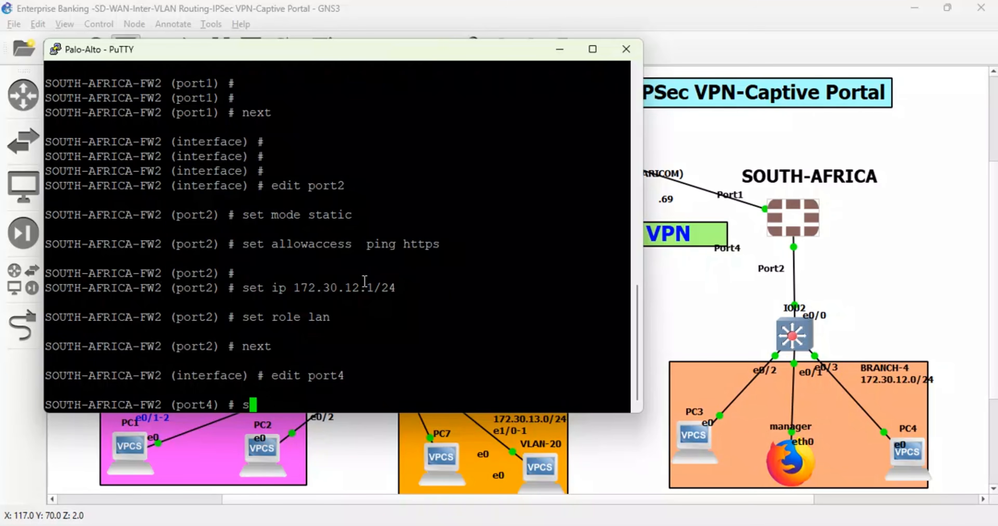
pyautogui.write('set mode dhcp')
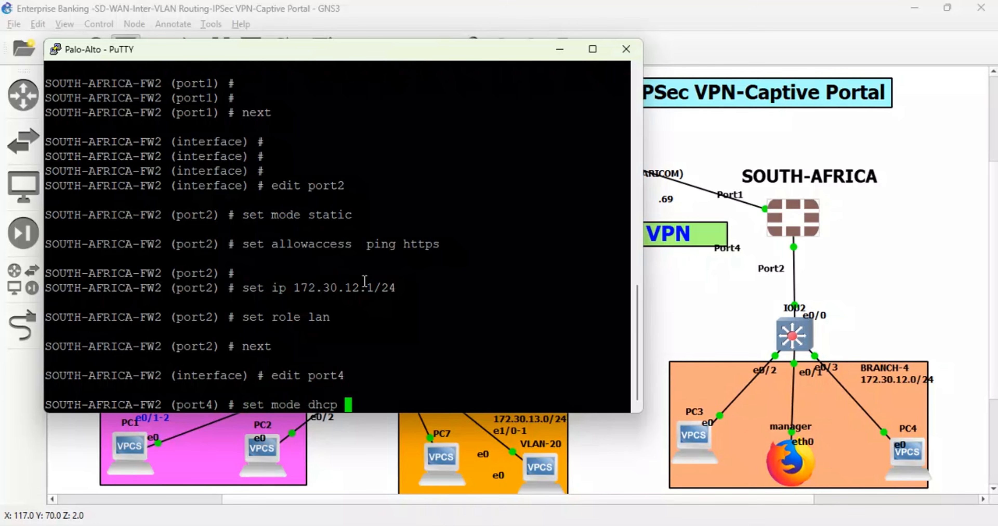
pyautogui.press('Return')
# - Set port4's allowaccess to fgfm, https, http, ping and ssh
pyautogui.write('set allowaccess g')
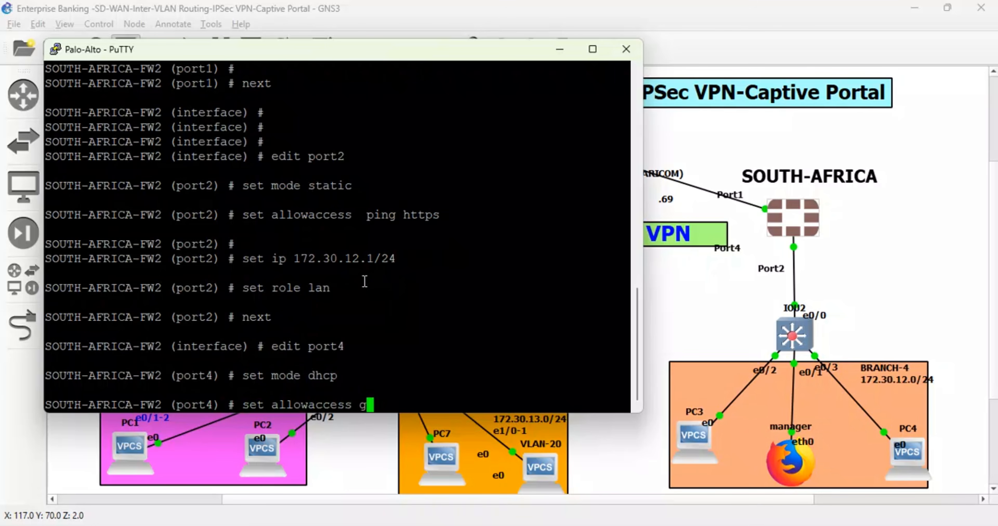
pyautogui.press('BackSpace')
pyautogui.write('fgfm https http ')
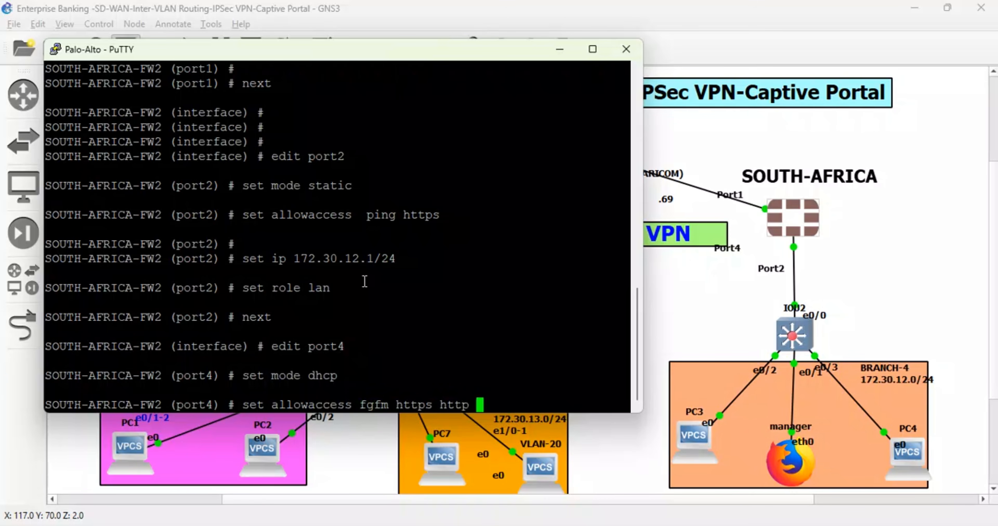
pyautogui.write('ping ssh')
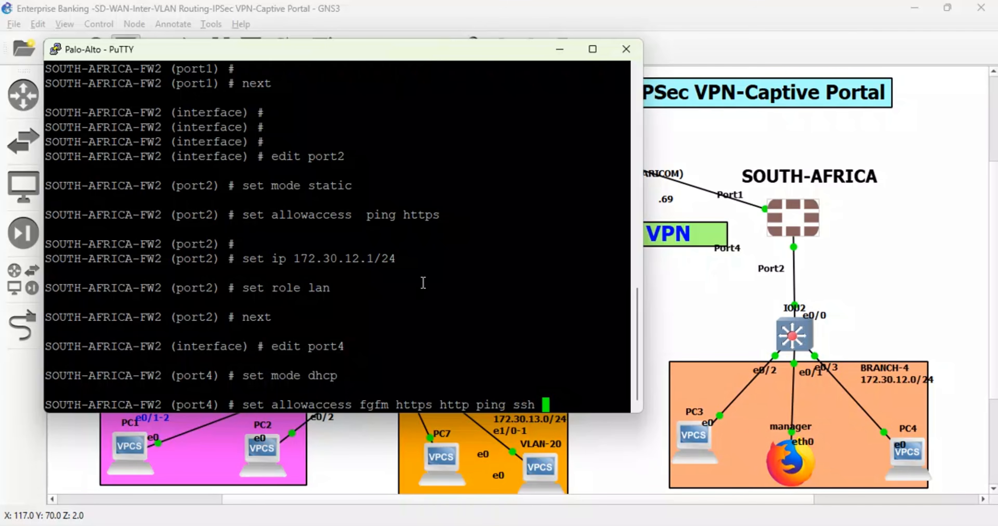
pyautogui.moveTo(540, 405); pyautogui.dragTo(241, 405)
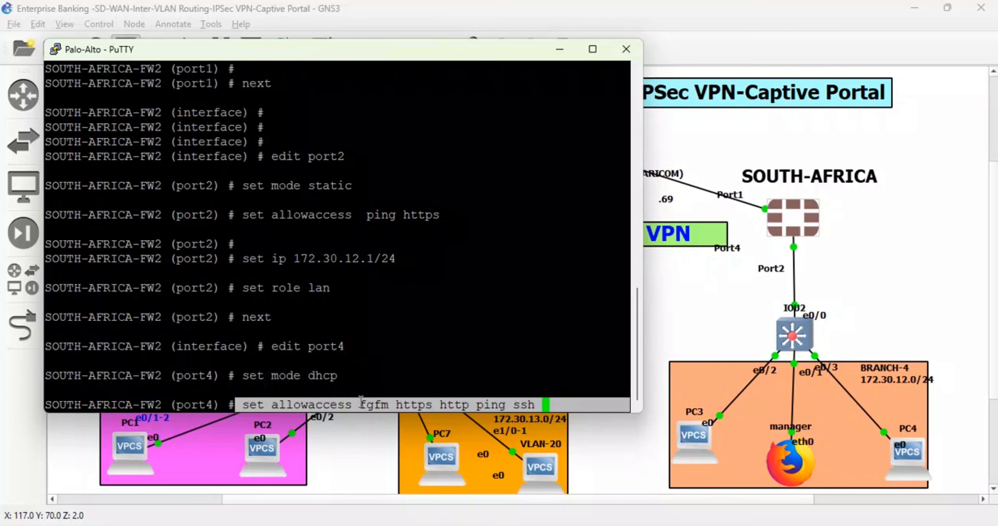
pyautogui.press('Return')
pyautogui.press('Return')
# - Give port4 the alias MGT
pyautogui.write('set a')
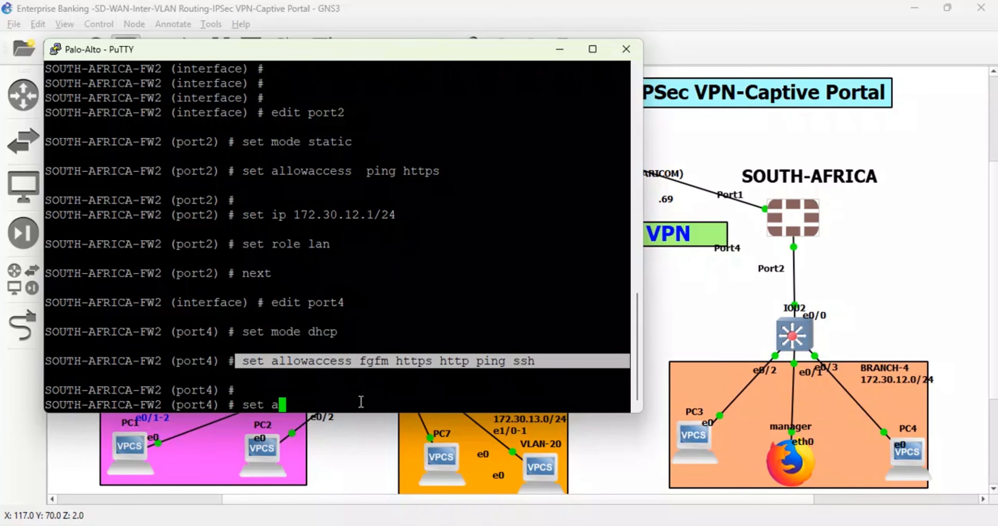
pyautogui.write('llowaccess')
pyautogui.press('BackSpace')
pyautogui.press('BackSpace')
pyautogui.press('BackSpace')
pyautogui.press('BackSpace')
pyautogui.press('BackSpace')
pyautogui.press('BackSpace')
pyautogui.press('BackSpace')
pyautogui.press('BackSpace')
pyautogui.press('BackSpace')
pyautogui.press('BackSpace')
pyautogui.press('BackSpace')
pyautogui.write('alias MGT')
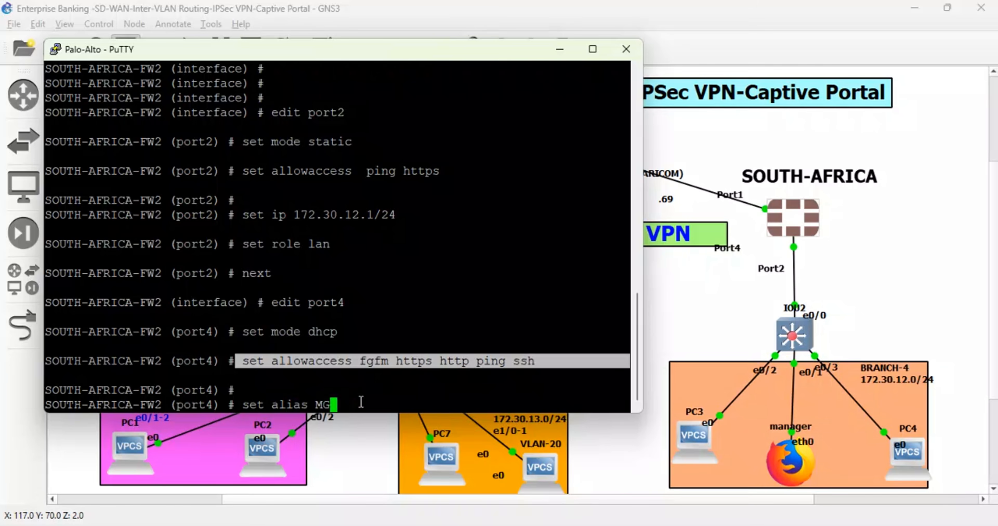
pyautogui.press('Return')
pyautogui.press('Return')
pyautogui.press('Return')
# - Close the system interface configuration on SOUTH-AFRICA-FW2 with end
pyautogui.write('nex')
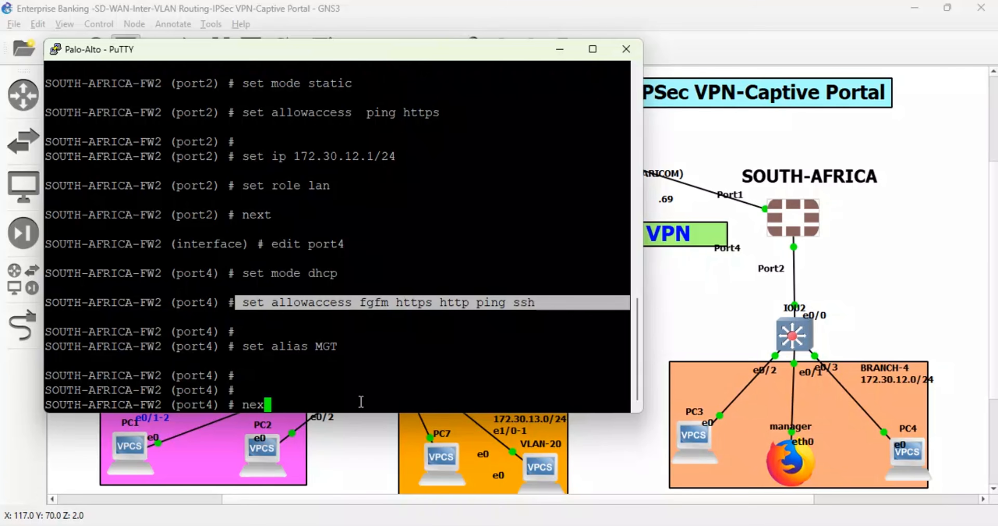
pyautogui.press('BackSpace')
pyautogui.press('BackSpace')
pyautogui.press('BackSpace')
pyautogui.write('end')
pyautogui.press('Return')
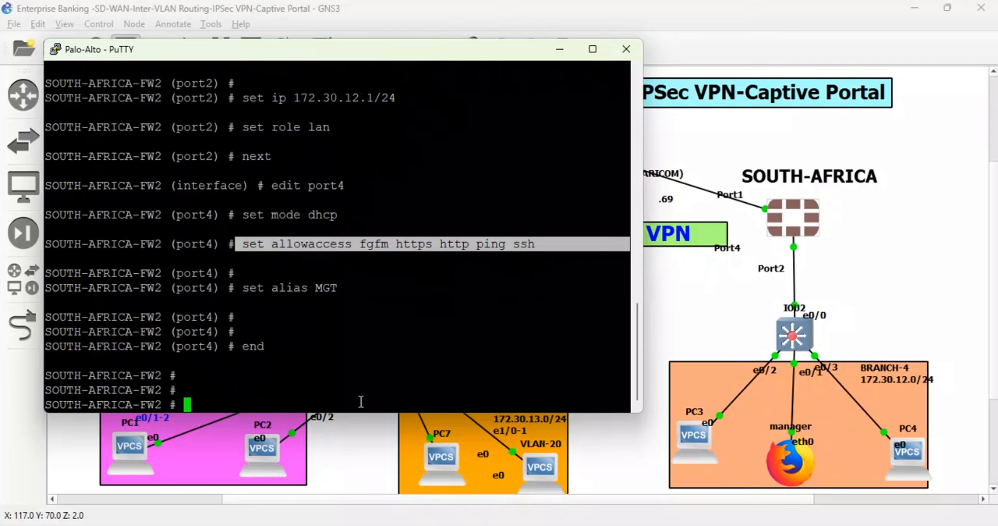
pyautogui.press('Return')
pyautogui.press('Return')
# - List the firewall's interface addresses with diagnose ip address list, then repeat the listing to check port1, port2 and port4
pyautogui.write('diagnose ')
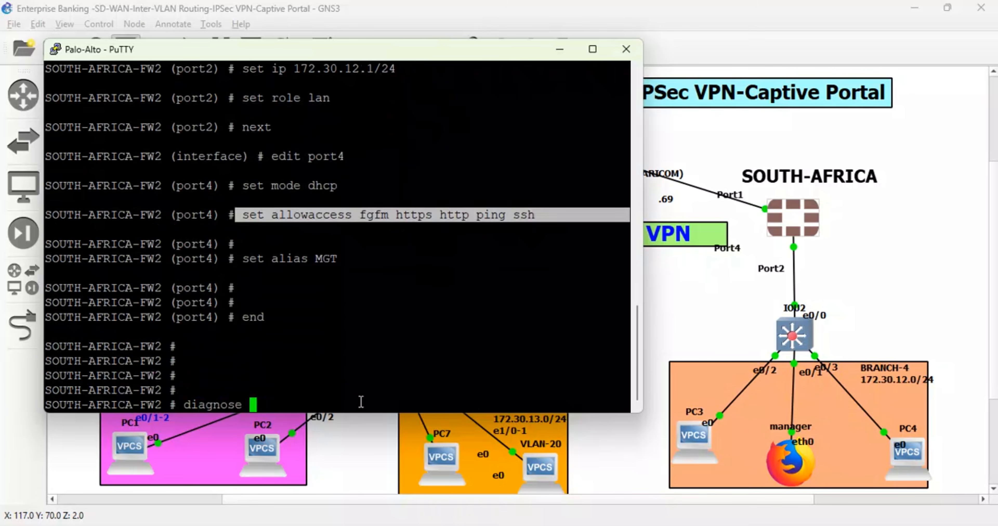
pyautogui.write('ip address list')
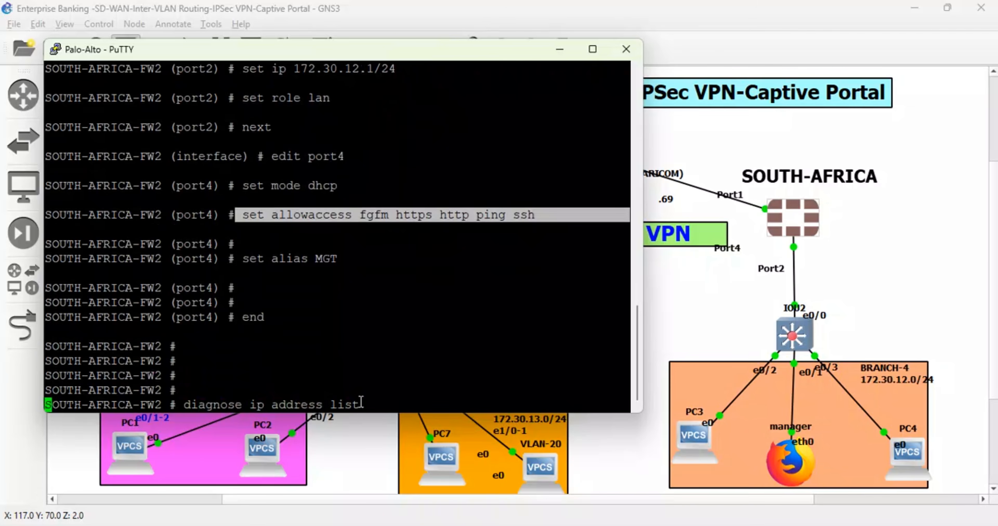
pyautogui.press('Return')
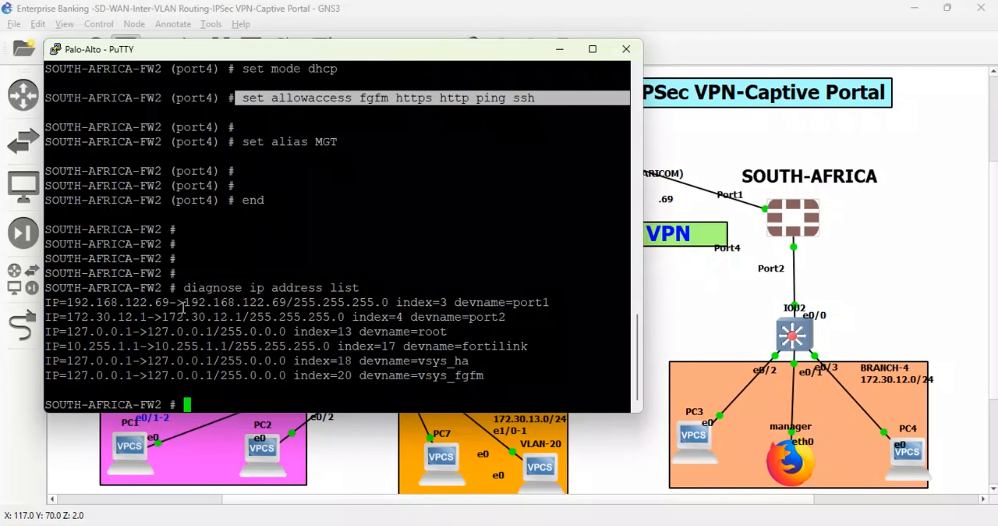
pyautogui.moveTo(178, 305); pyautogui.dragTo(72, 300)
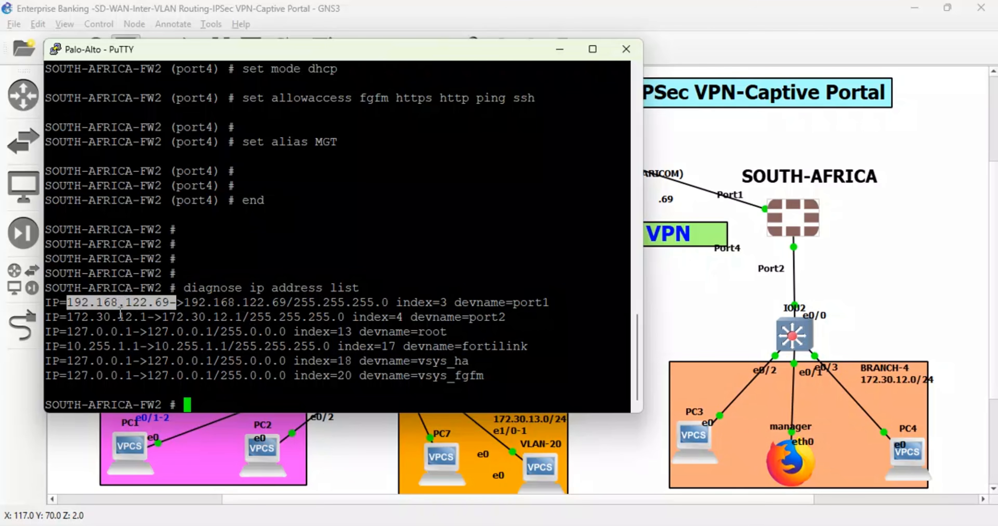
pyautogui.press('Up')
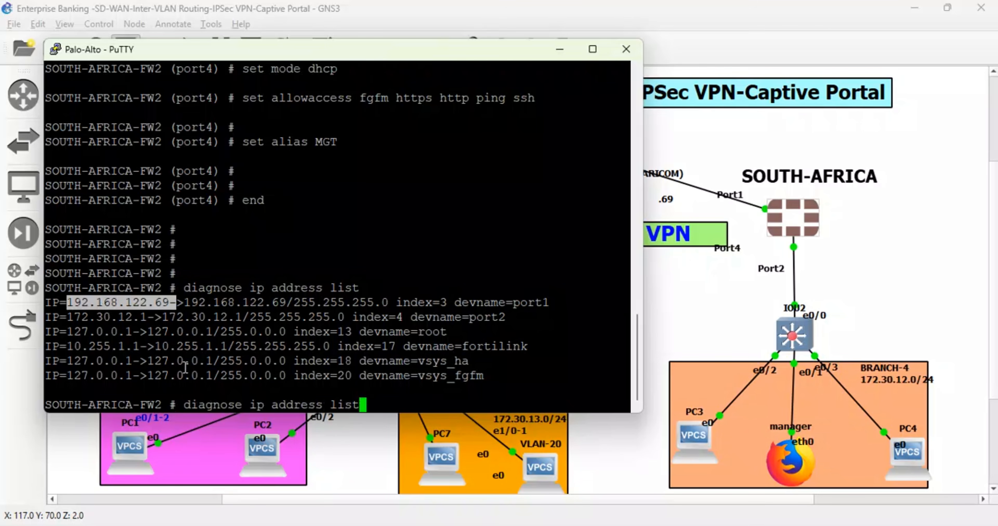
pyautogui.press('Return')
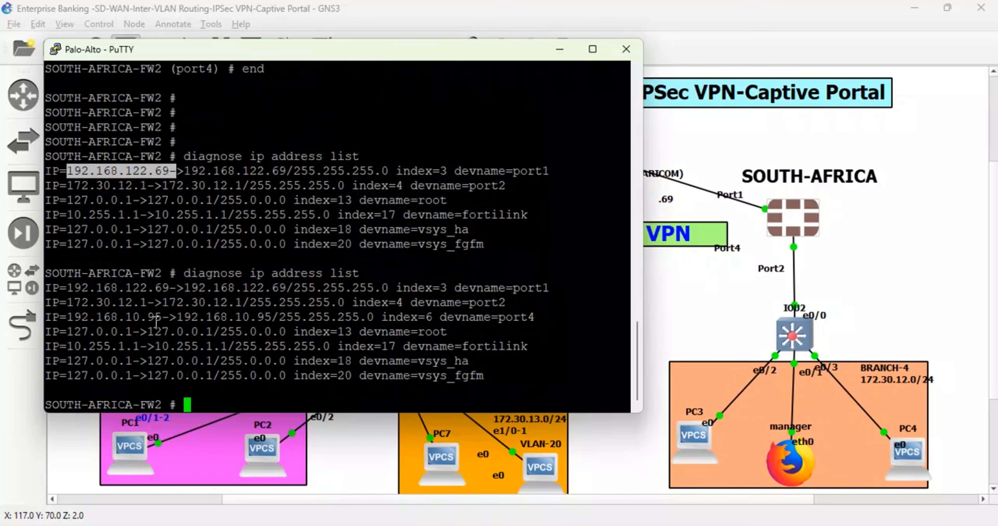
# - Switch to the Edge browser and log in to the FortiGate at 192.168.10.94 as admin with the account password
pyautogui.moveTo(360, 524)
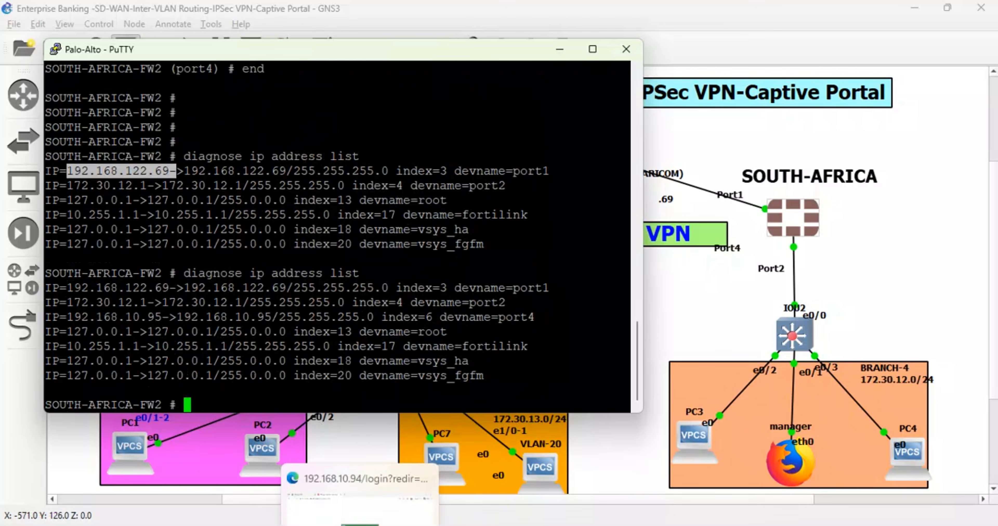
pyautogui.click(360, 463)
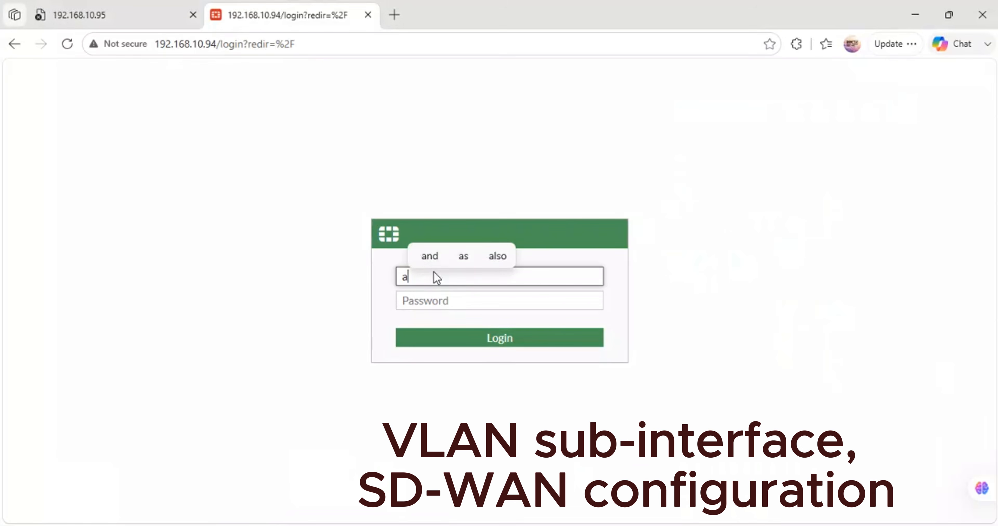
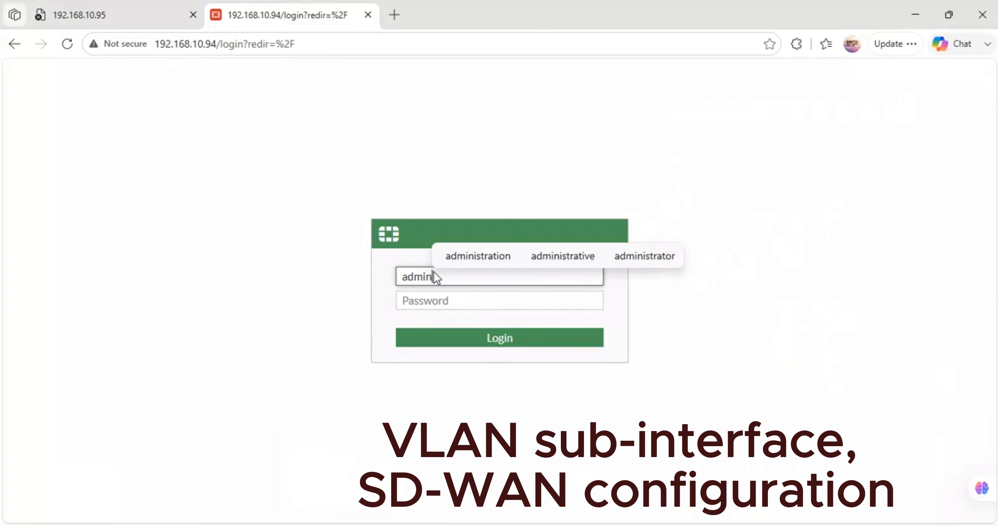
pyautogui.press('Tab')
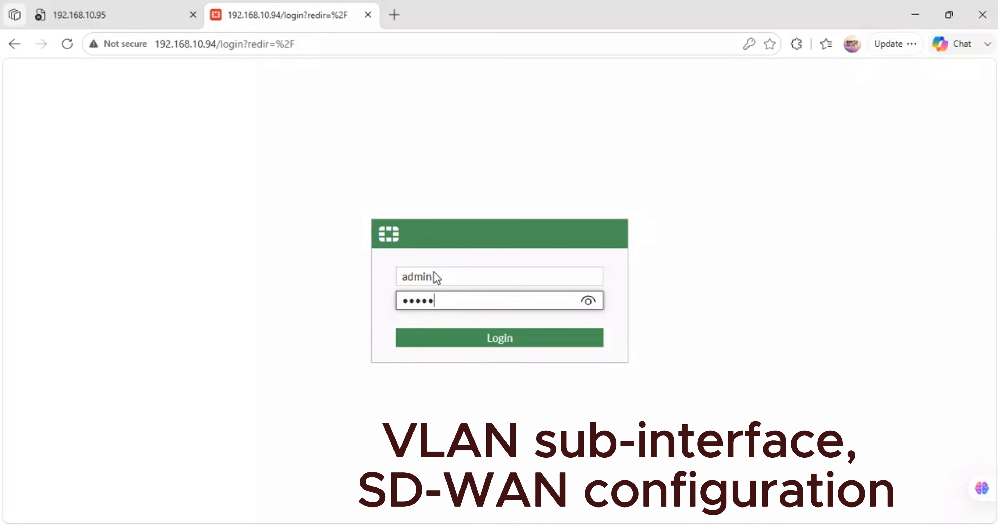
pyautogui.press('Return')
# - Reload the FortiGate page at 192.168.10.95, log in as admin with the account password, and postpone saving the password and the file system check
pyautogui.click(127, 9)
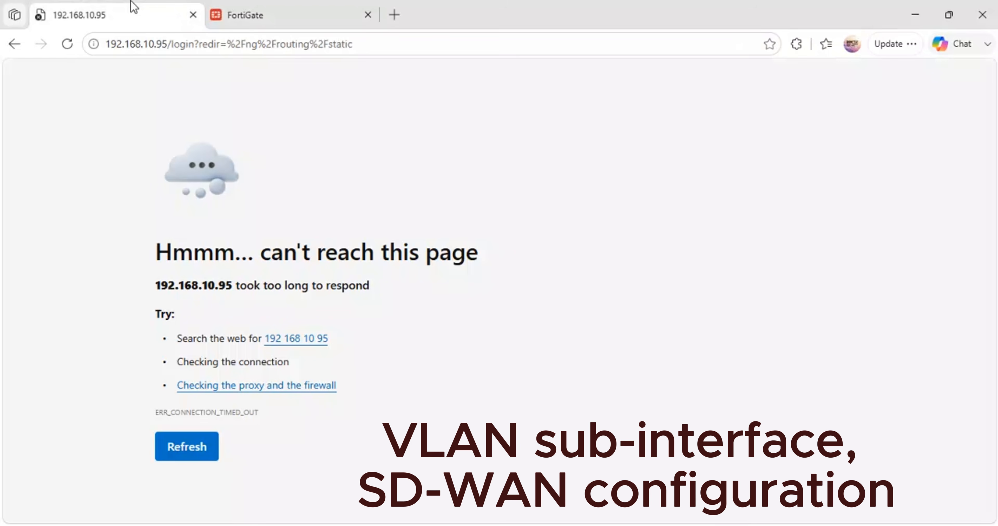
pyautogui.click(67, 43)
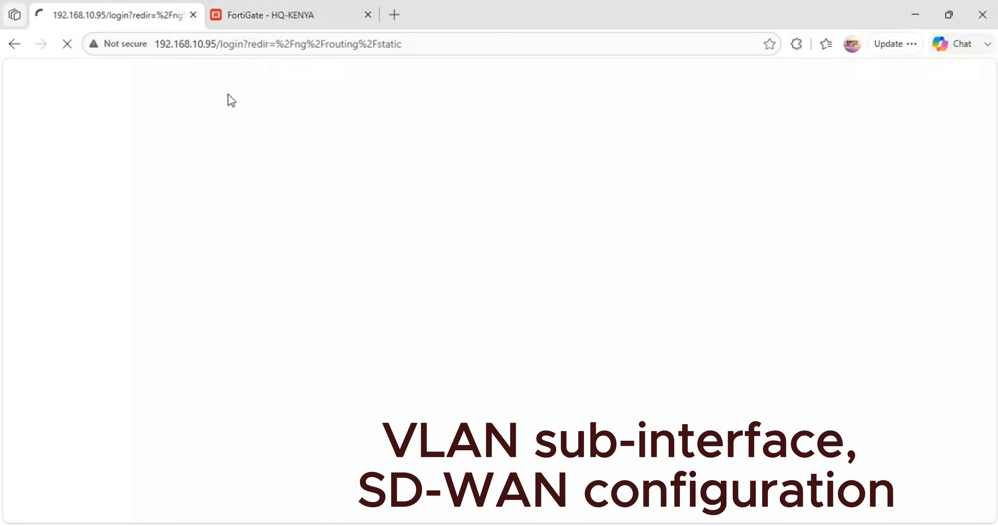
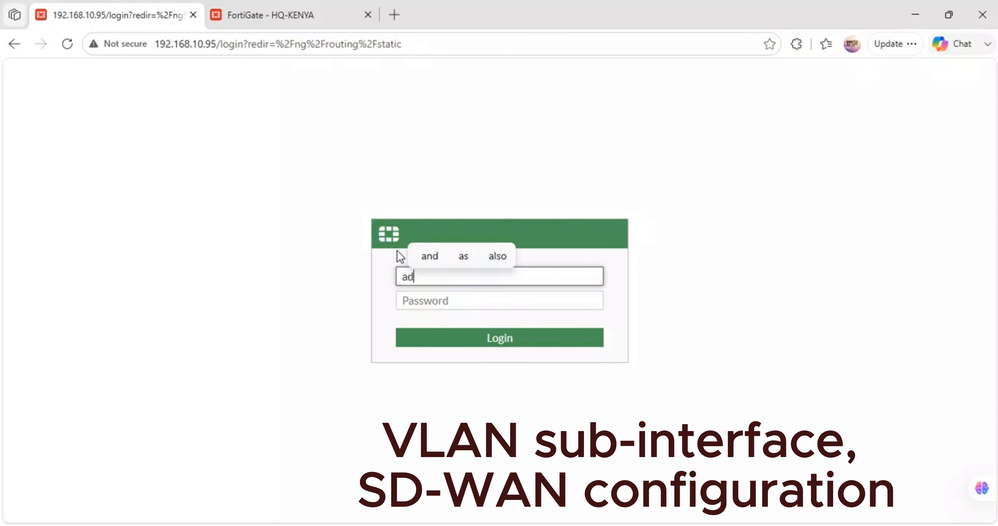
pyautogui.press('Tab')
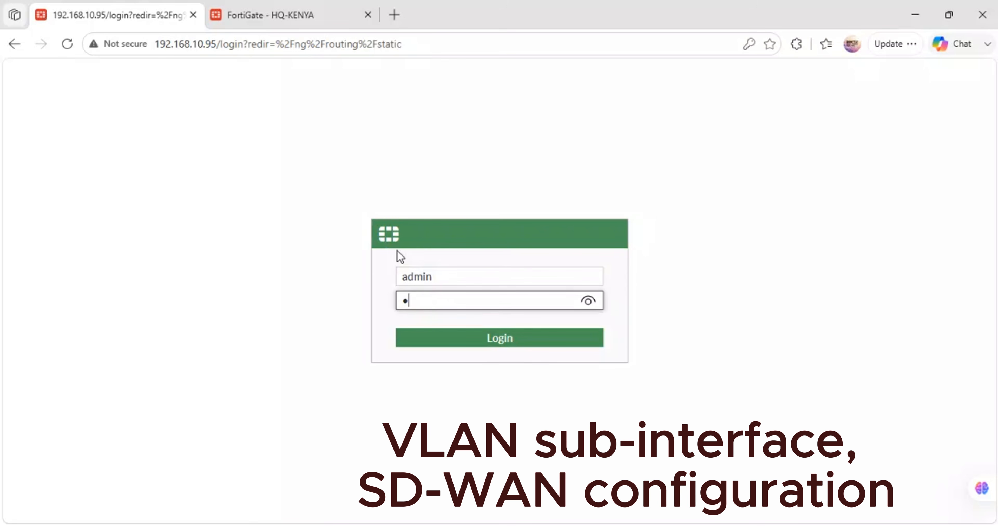
pyautogui.press('Return')
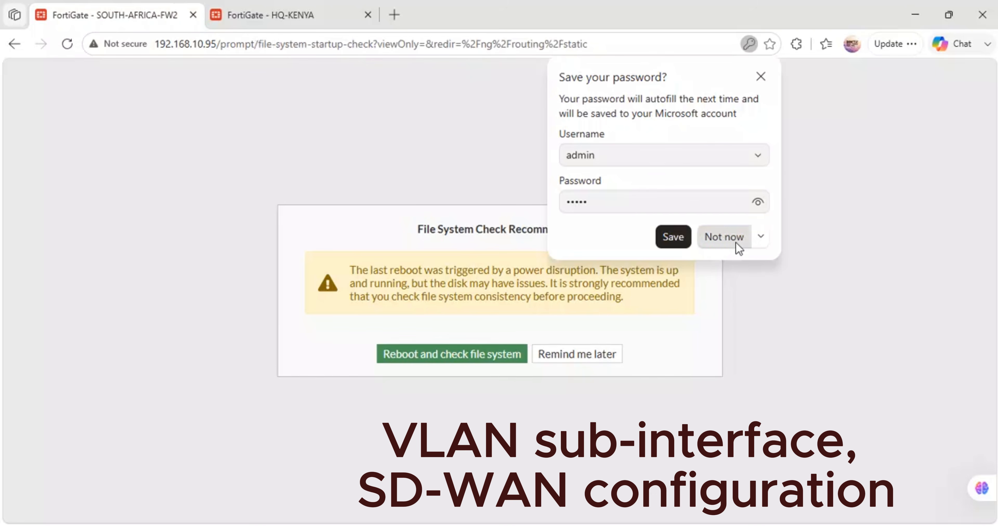
pyautogui.click(734, 237)
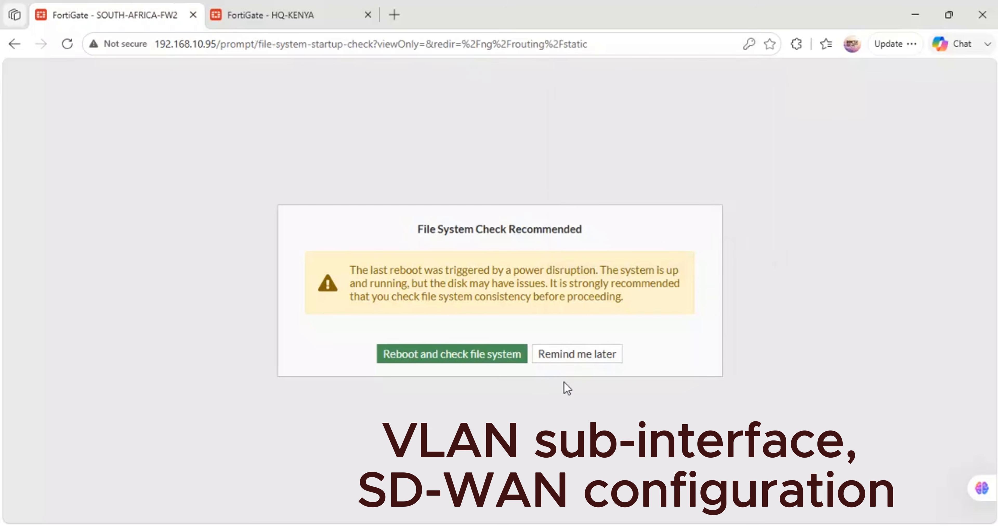
pyautogui.click(568, 362)
# - On HQ-KENYA, complete the pending dashboard setup and dismiss the FortiOS 7.0.0 overview
pyautogui.click(306, 6)
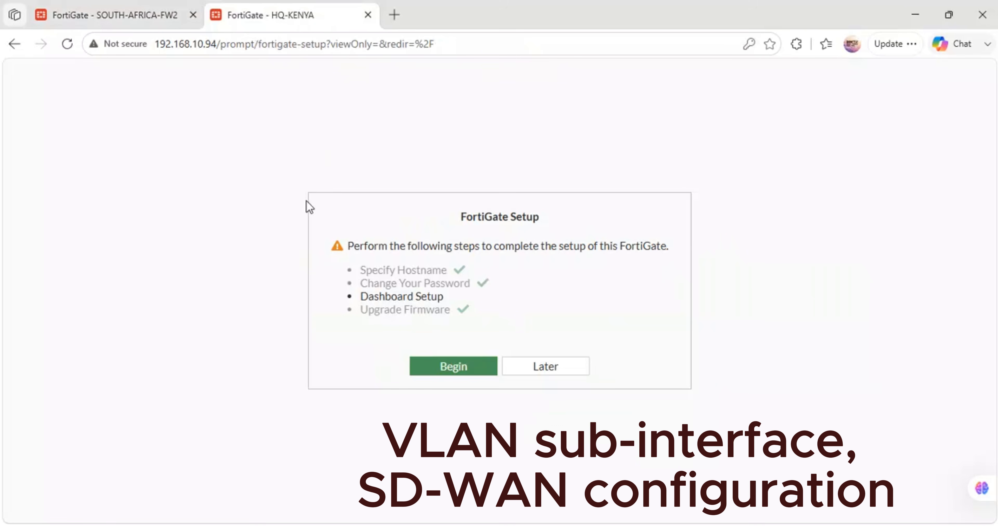
pyautogui.click(483, 370)
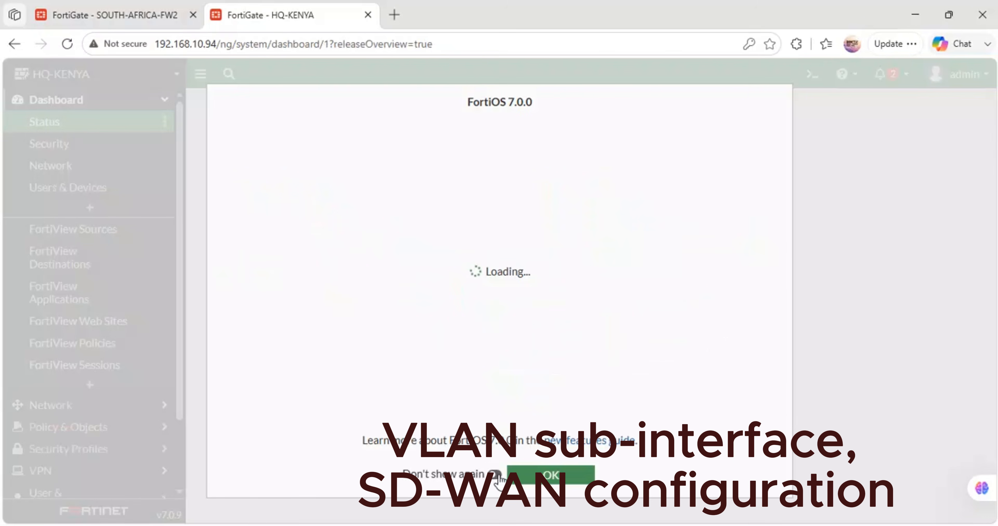
pyautogui.click(515, 475)
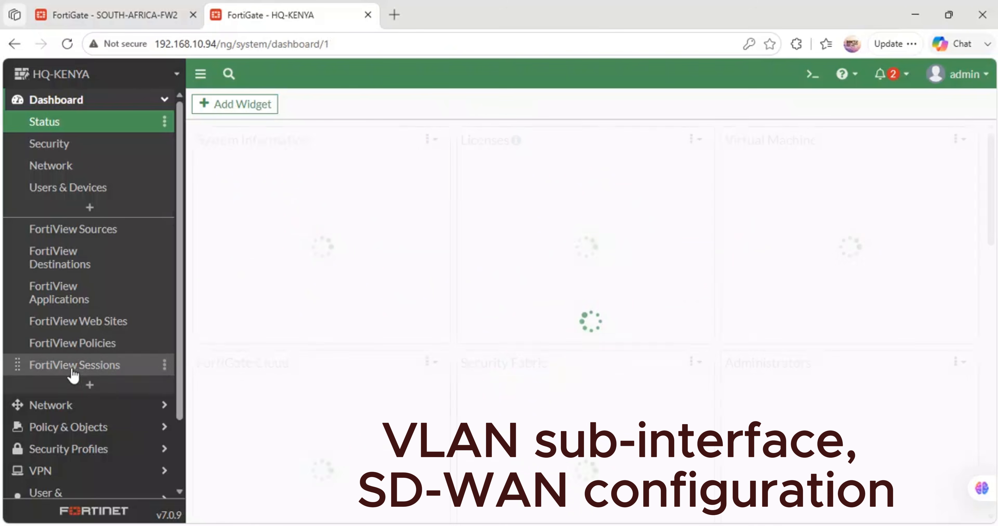
# - Set the administrative idle timeout to 480 minutes in HQ-KENYA's system settings and apply it
pyautogui.scroll(-2, 70, 380)
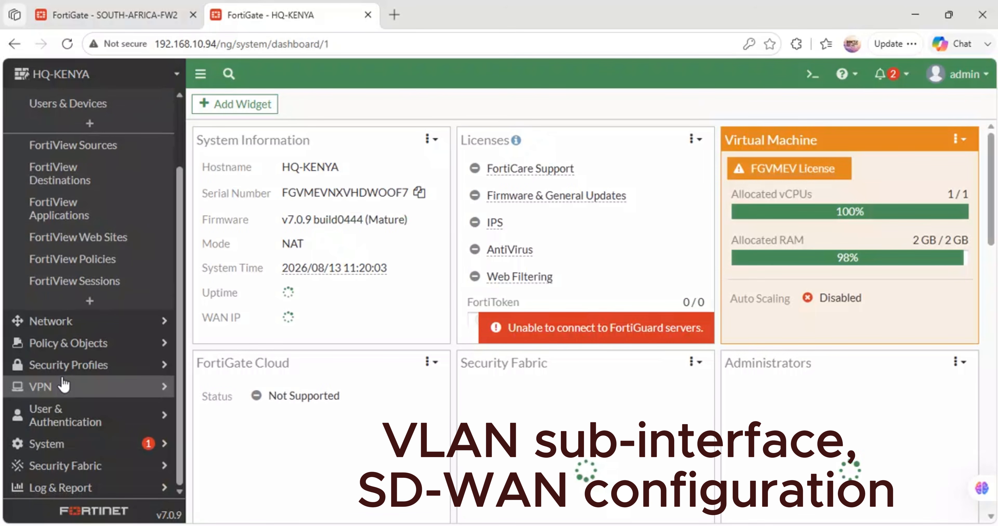
pyautogui.click(48, 443)
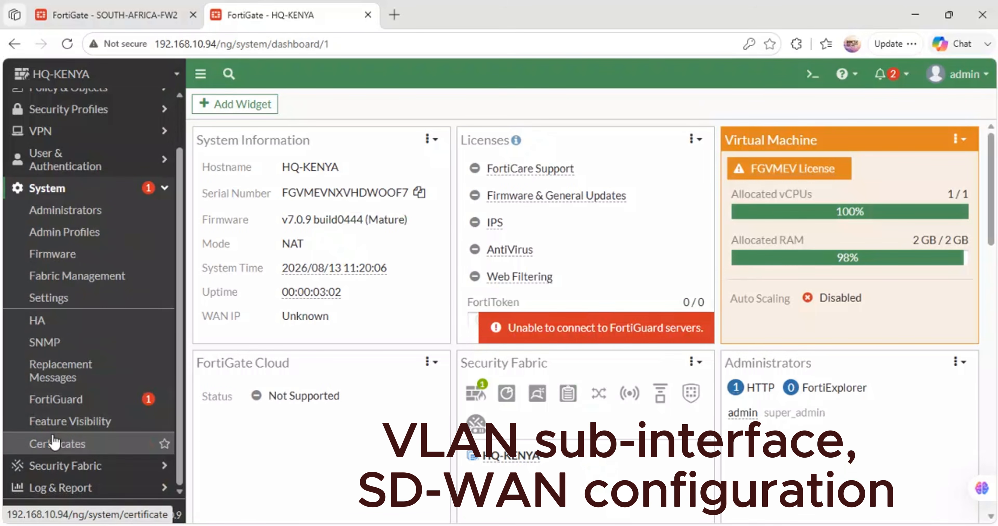
pyautogui.click(60, 297)
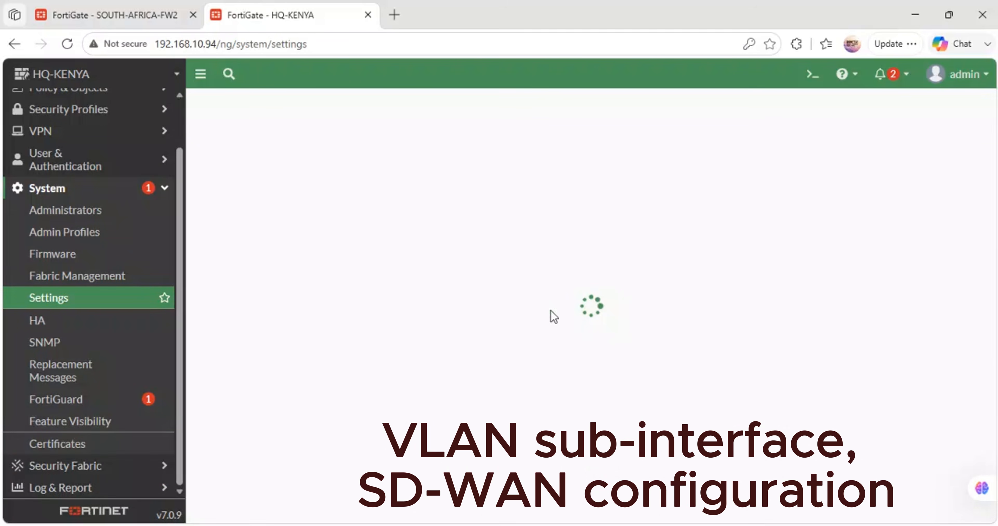
pyautogui.scroll(-6, 603, 322)
pyautogui.scroll(-4, 603, 322)
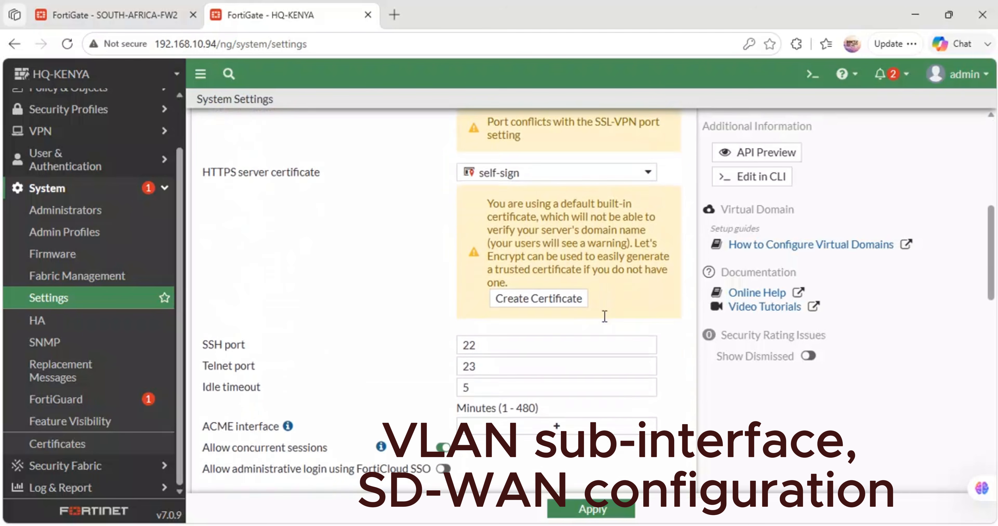
pyautogui.scroll(1, 499, 415)
pyautogui.moveTo(494, 425); pyautogui.dragTo(418, 426)
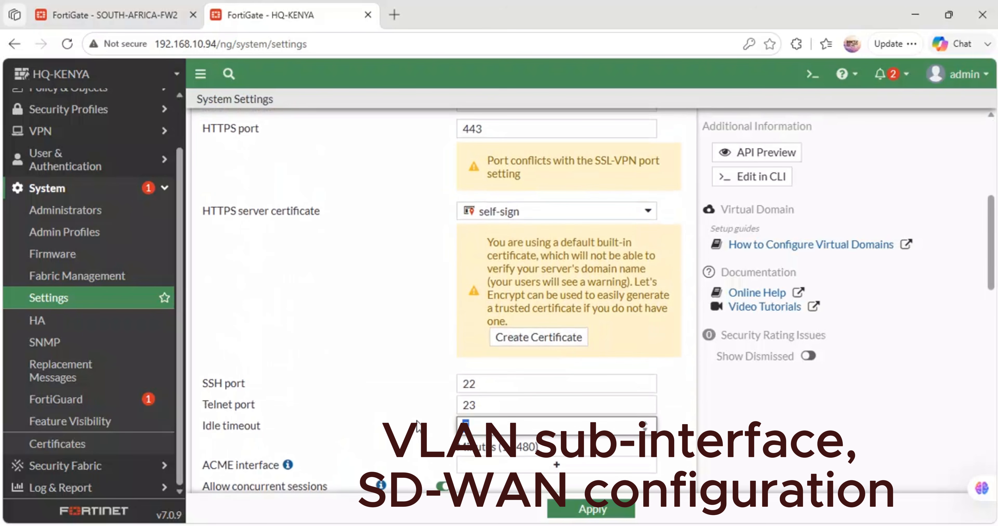
pyautogui.write('480')
pyautogui.click(564, 511)
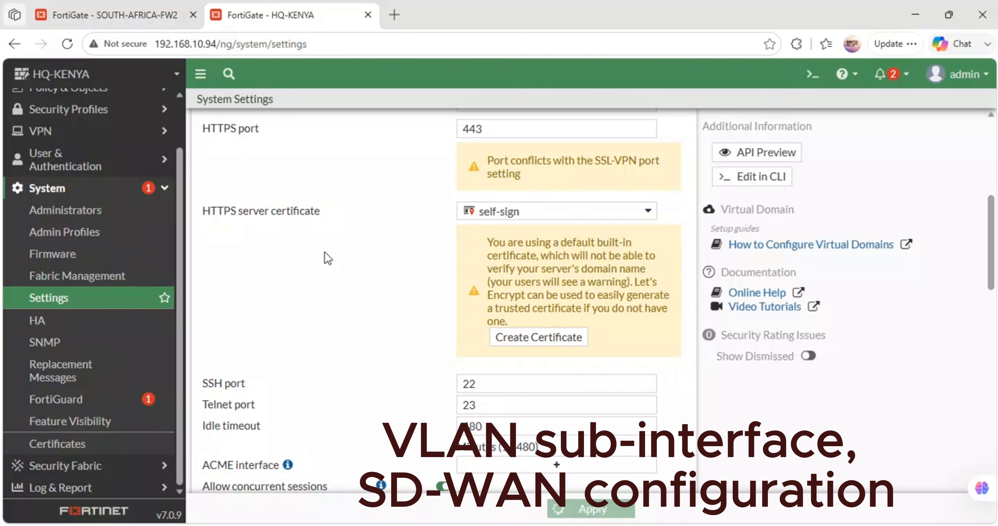
# - On SOUTH-AFRICA-FW2, complete the pending dashboard setup and dismiss the FortiOS 7.0.0 overview for good
pyautogui.click(102, 13)
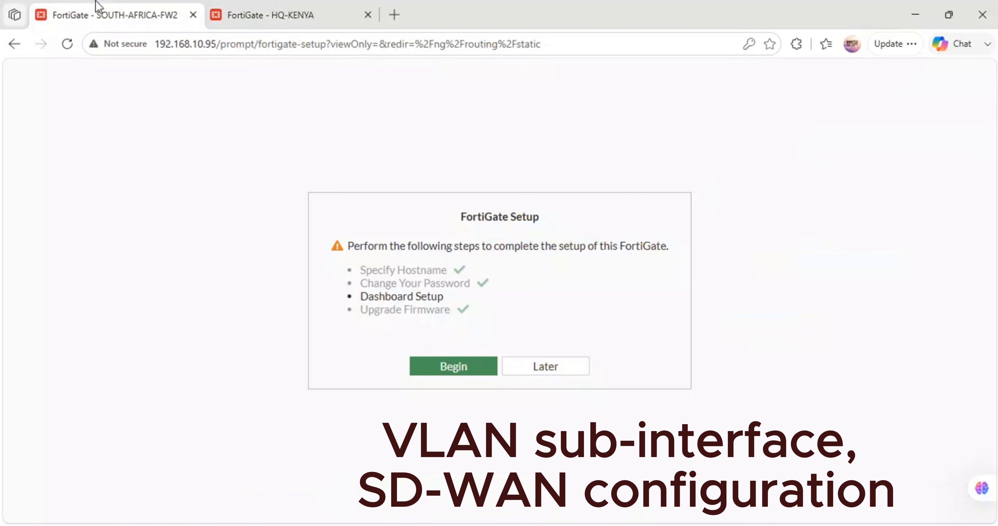
pyautogui.click(494, 373)
pyautogui.click(540, 397)
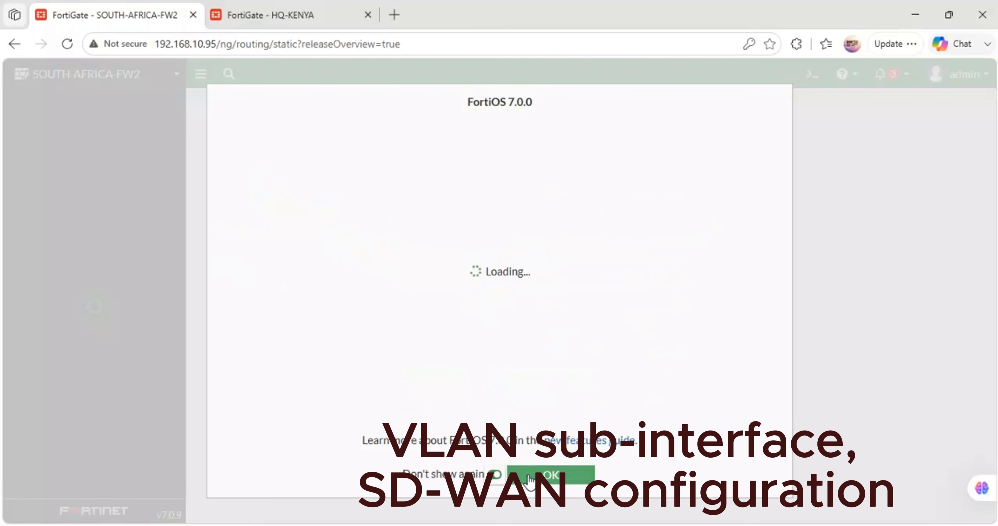
pyautogui.click(511, 474)
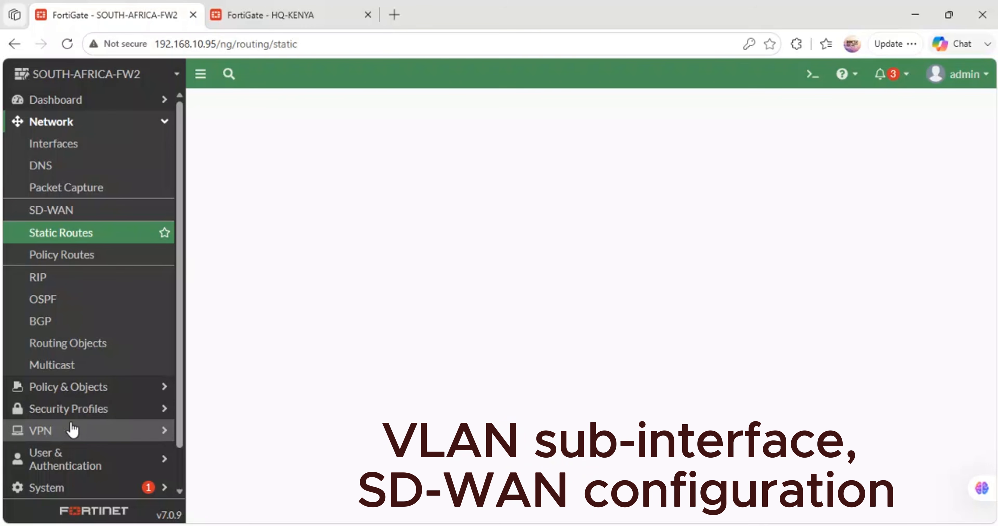
# - Set the administrative idle timeout to 480 minutes in SOUTH-AFRICA-FW2's system settings and apply it
pyautogui.click(67, 486)
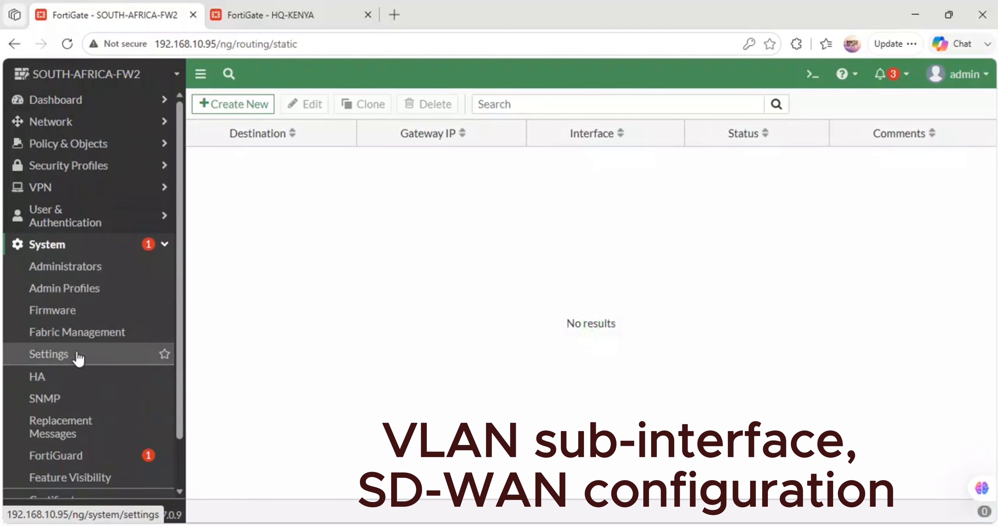
pyautogui.click(55, 354)
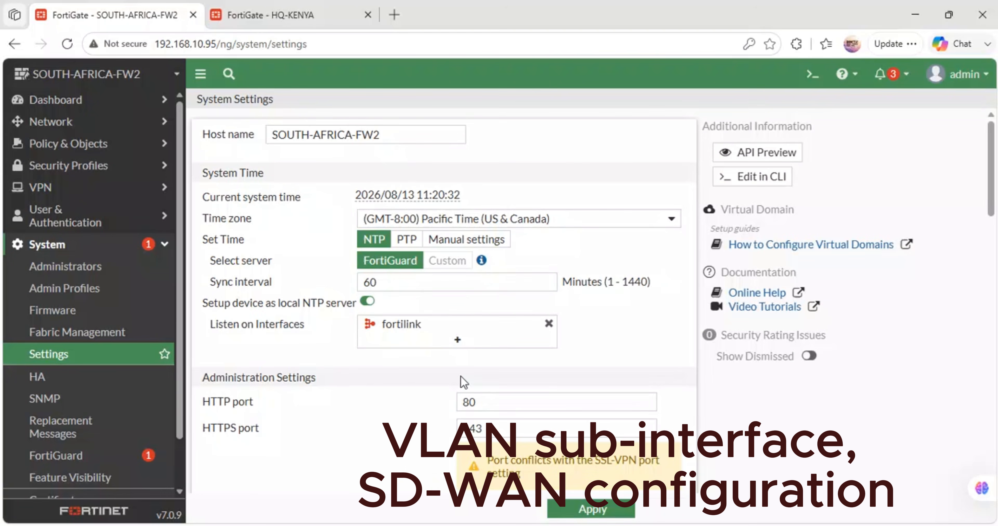
pyautogui.scroll(-6, 478, 389)
pyautogui.doubleClick(467, 383)
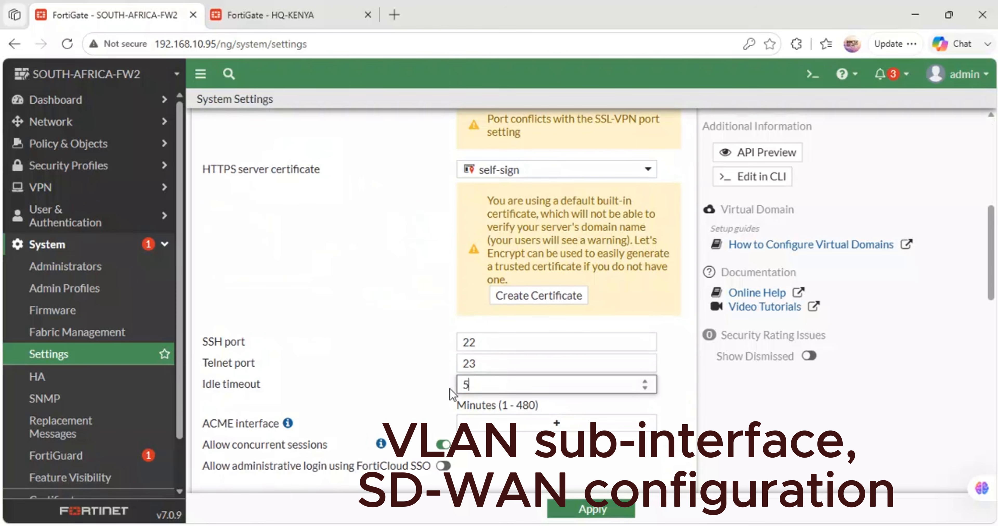
pyautogui.write('480')
pyautogui.click(556, 508)
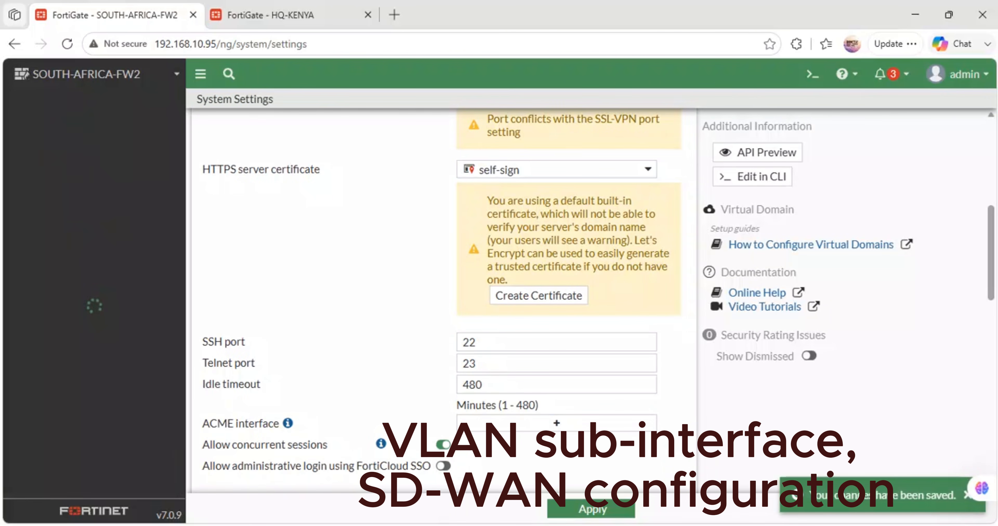
# - Switch to the GNS3 topology and nudge the ADMINISTRATION HQ-LAN VLAN 10 label slightly within its pink area
pyautogui.click(434, 442)
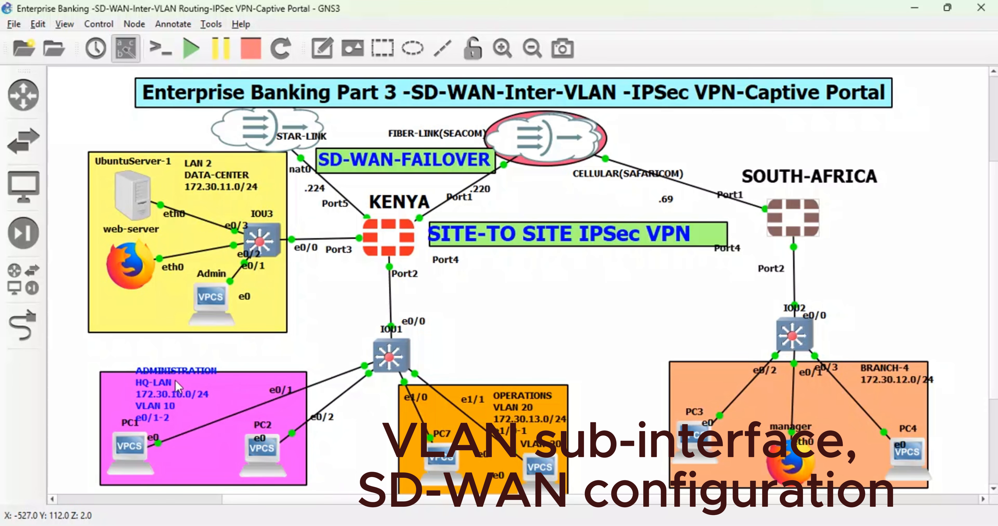
pyautogui.moveTo(178, 385)
pyautogui.mouseDown()
pyautogui.moveTo(188, 396)
pyautogui.moveTo(176, 387)
pyautogui.mouseUp()
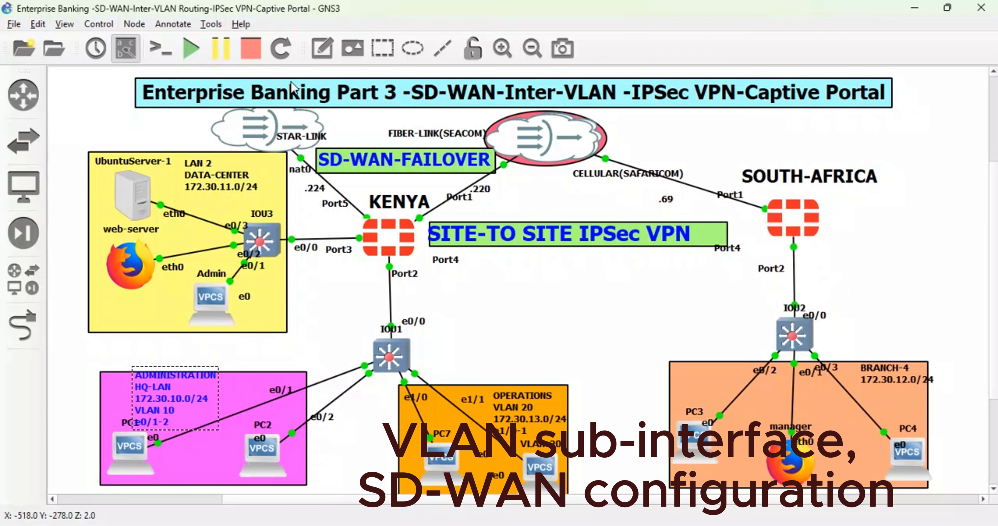
pyautogui.click(317, 52)
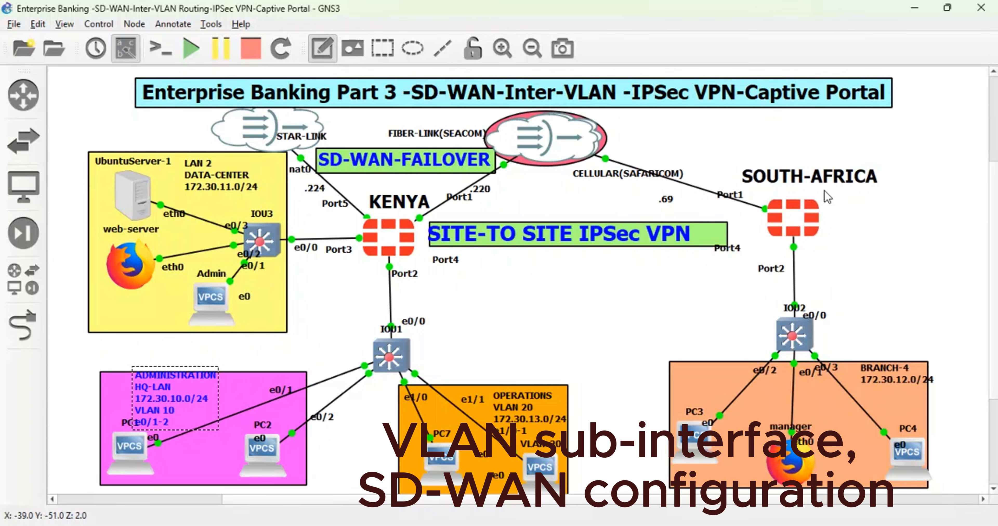
pyautogui.click(833, 298)
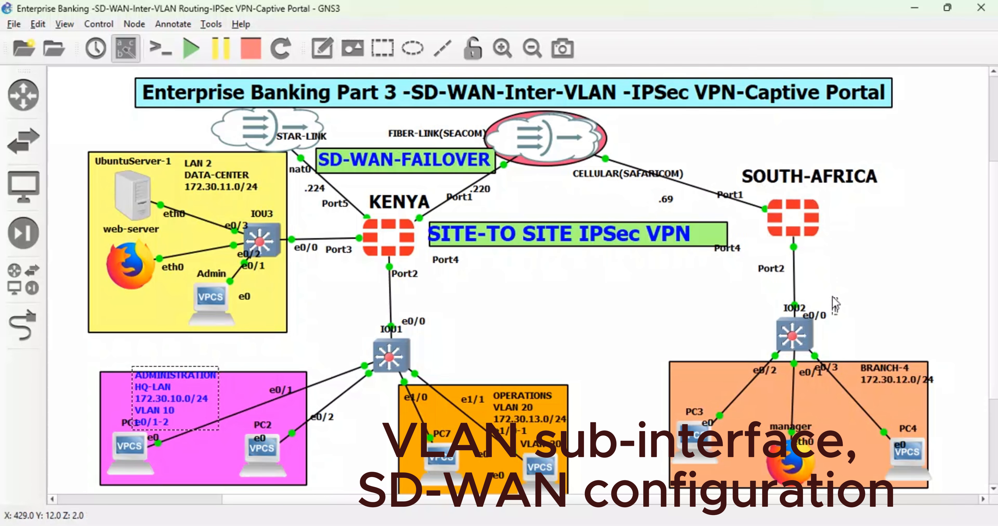
pyautogui.write('BRANCH-2')
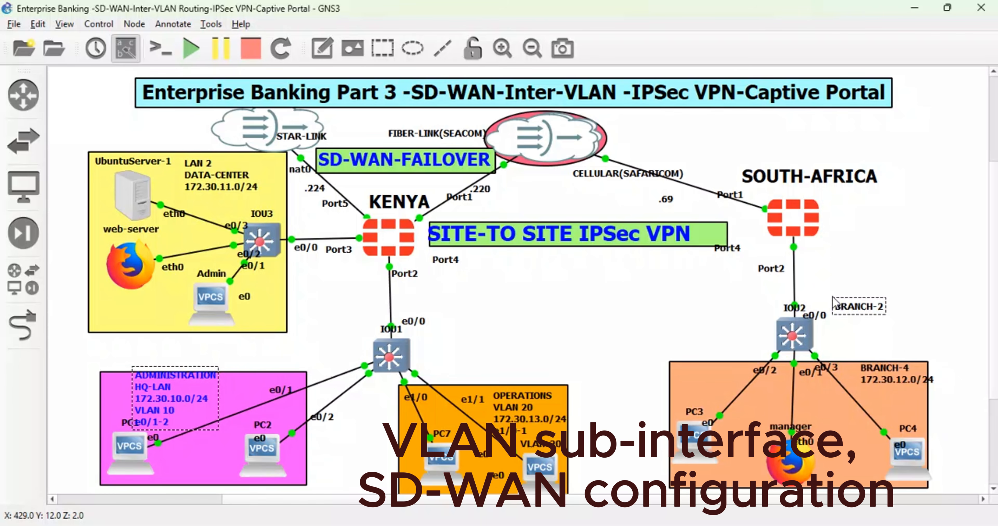
pyautogui.press('BackSpace')
pyautogui.write('3')
pyautogui.click(925, 287)
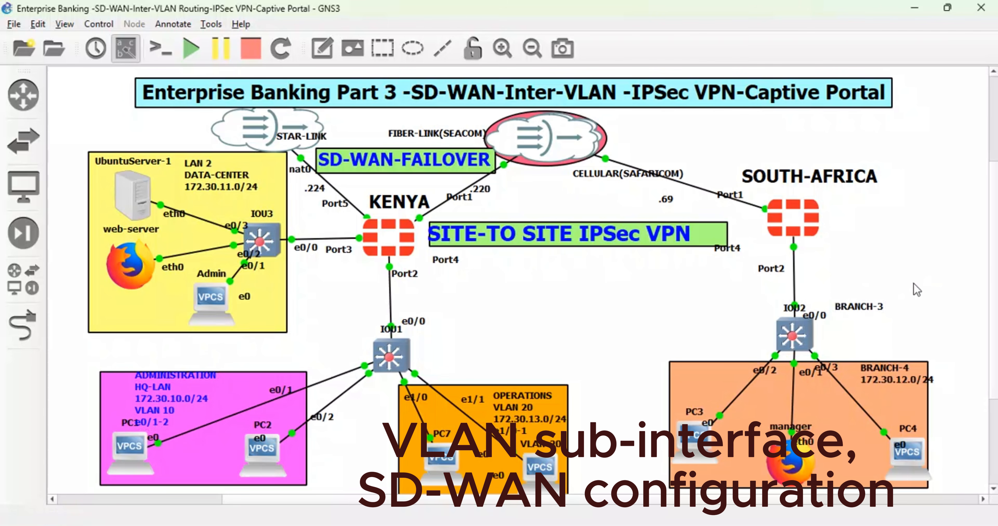
pyautogui.moveTo(861, 312); pyautogui.dragTo(856, 306)
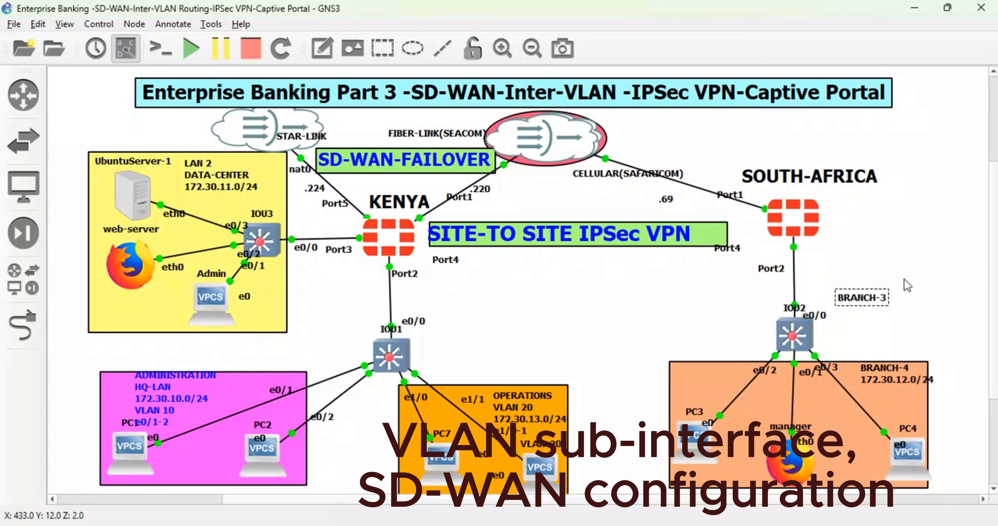
pyautogui.rightClick(854, 306)
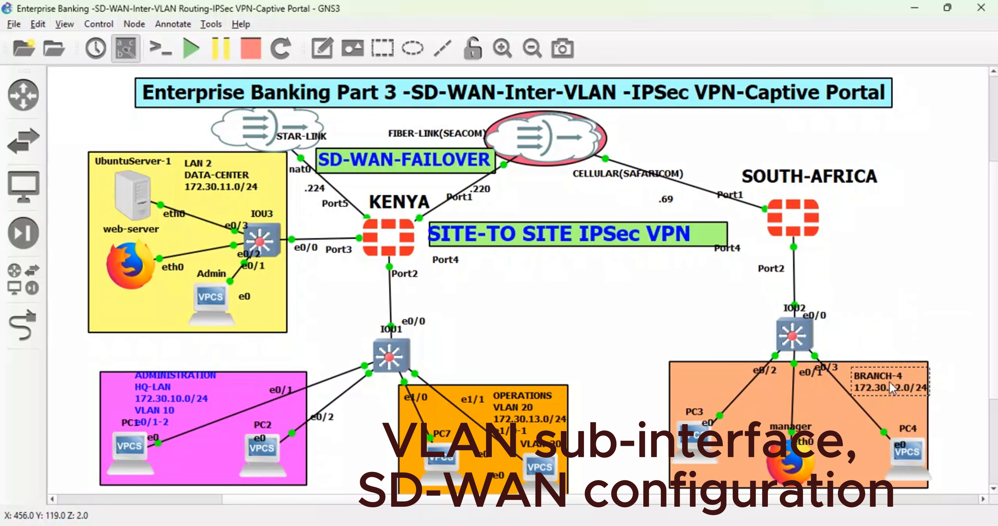
# - Move the BRANCH-4 172.30.12.0/24 label out of the orange area to beside switch IOU2
pyautogui.moveTo(892, 378); pyautogui.dragTo(888, 323)
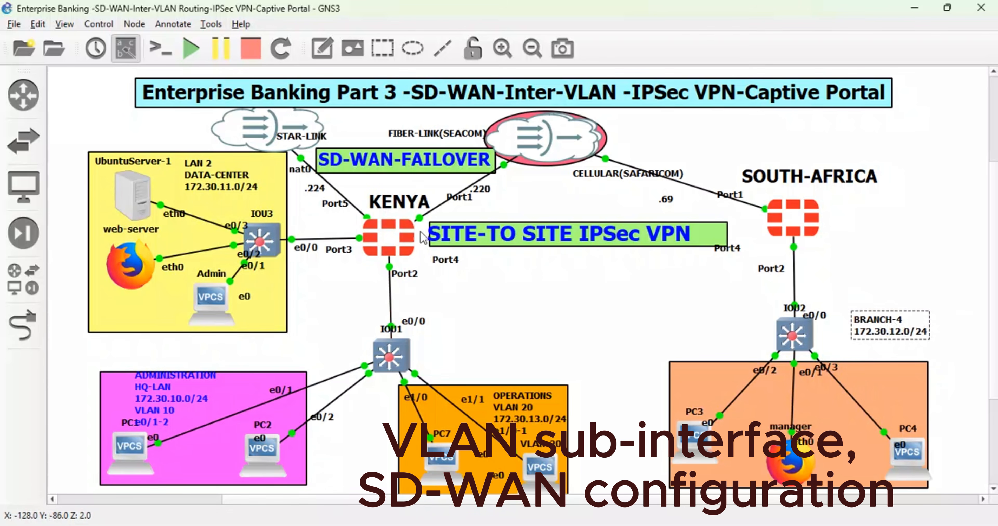
# - Switch back to the Edge browser and apply the SOUTH-AFRICA-FW2 system settings again
pyautogui.moveTo(360, 524)
pyautogui.click(360, 485)
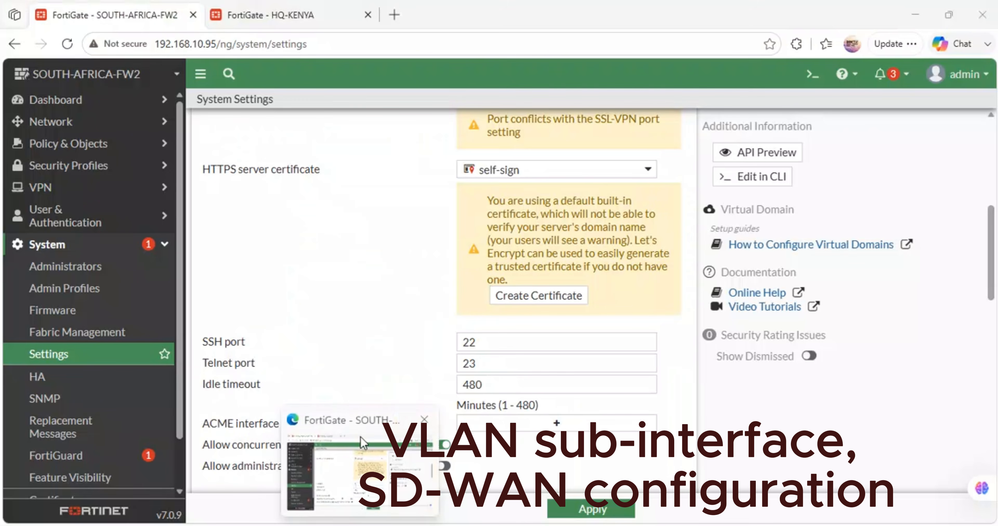
pyautogui.click(587, 511)
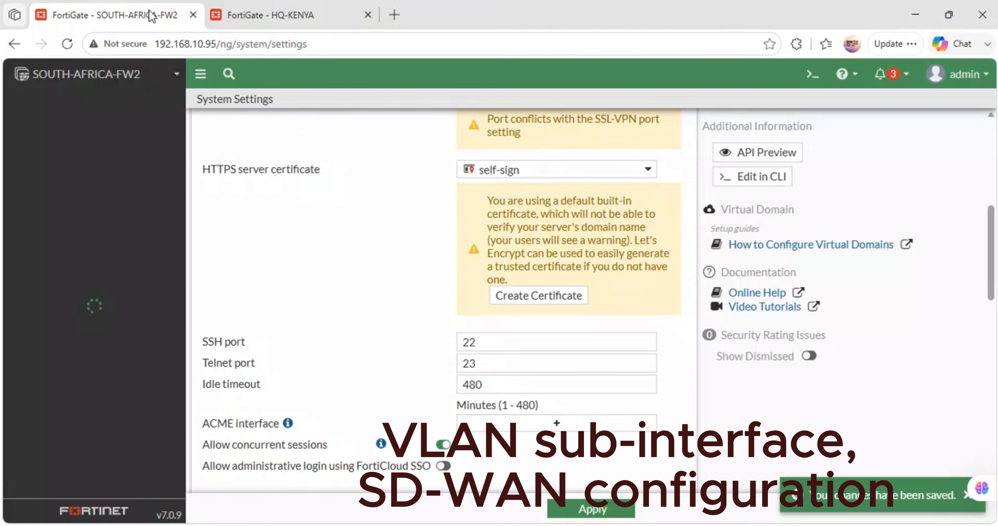
# - Reorder the browser tabs so SOUTH-AFRICA-FW2 follows HQ-KENYA, and bring the HQ-KENYA FortiGate to the front
pyautogui.moveTo(149, 12); pyautogui.dragTo(315, 28)
pyautogui.click(137, 10)
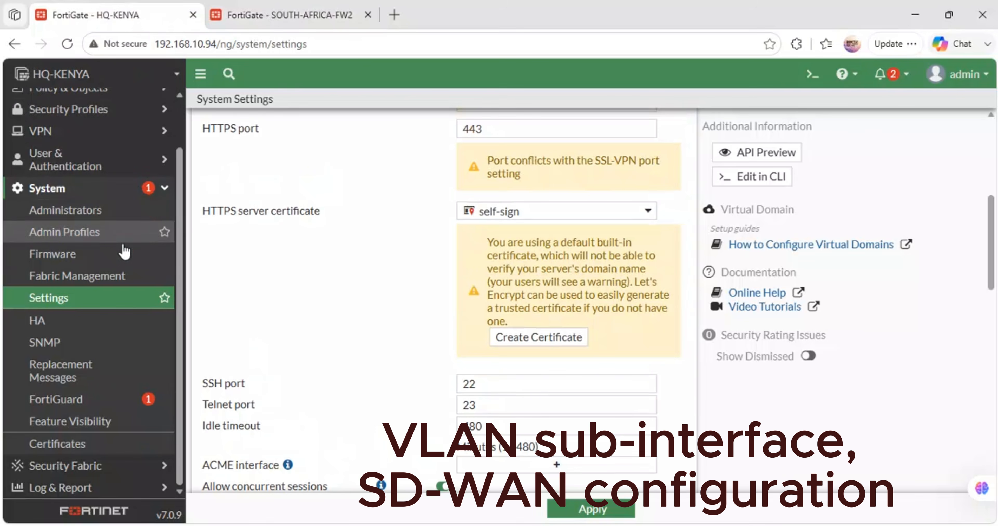
pyautogui.scroll(1, 93, 114)
pyautogui.scroll(1, 96, 116)
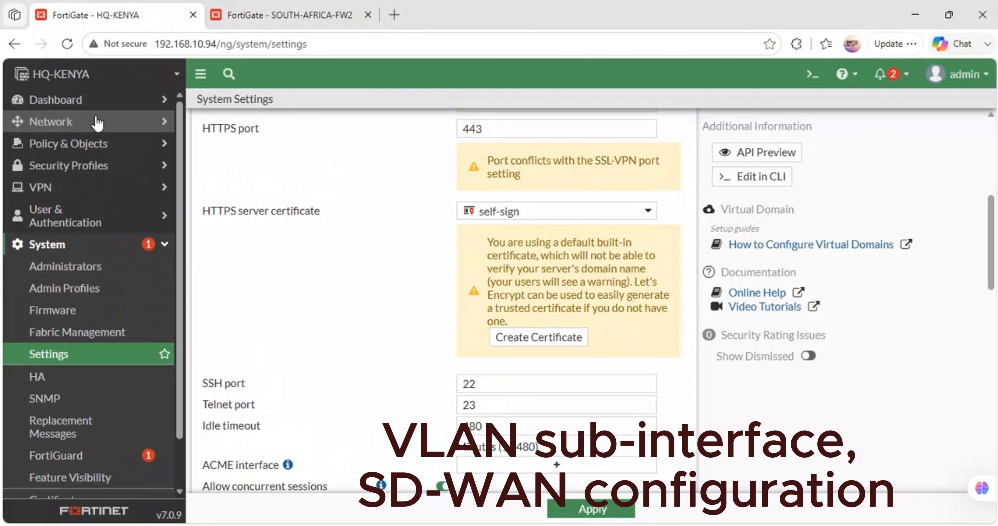
# - Open the DATACENTER (port3) interface for editing and allow HTTPS and PING administrative access on it
pyautogui.click(98, 122)
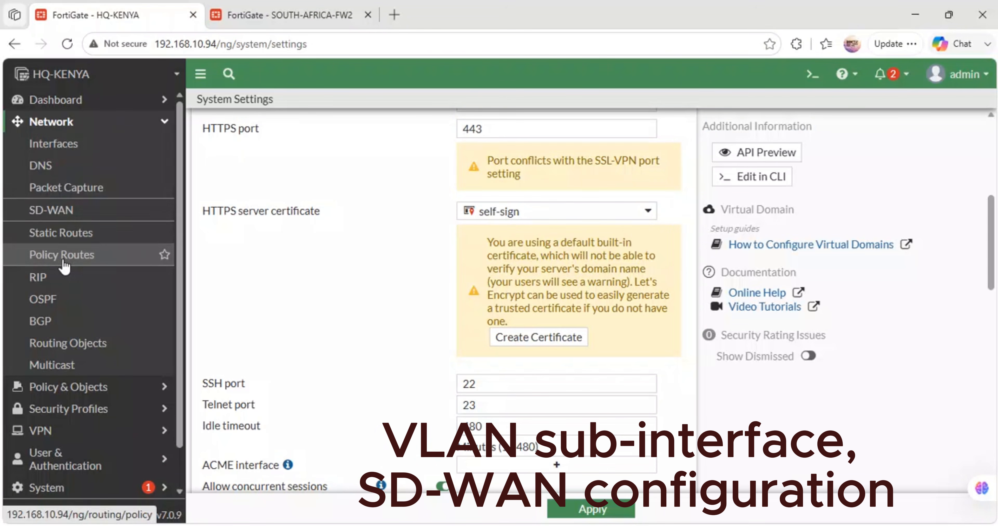
pyautogui.click(61, 143)
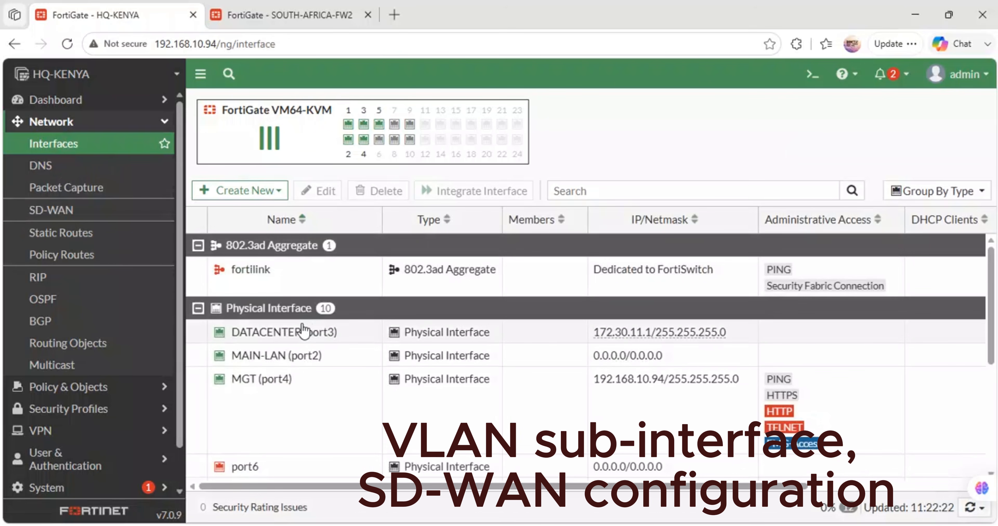
pyautogui.doubleClick(327, 332)
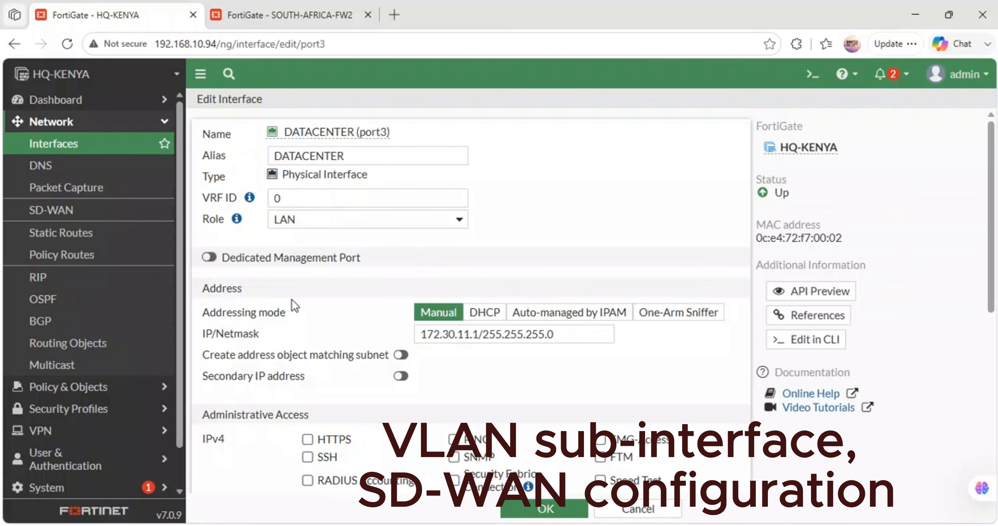
pyautogui.scroll(-5, 461, 395)
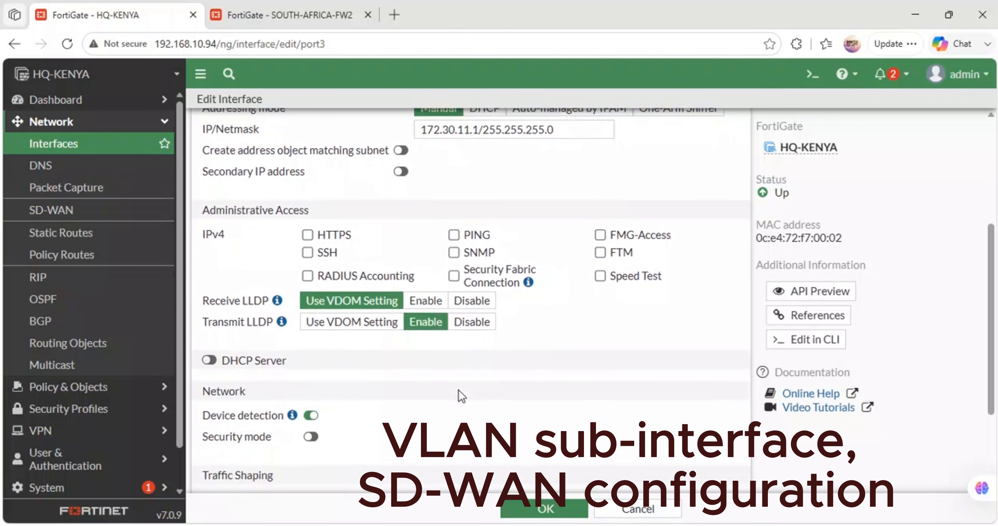
pyautogui.click(308, 222)
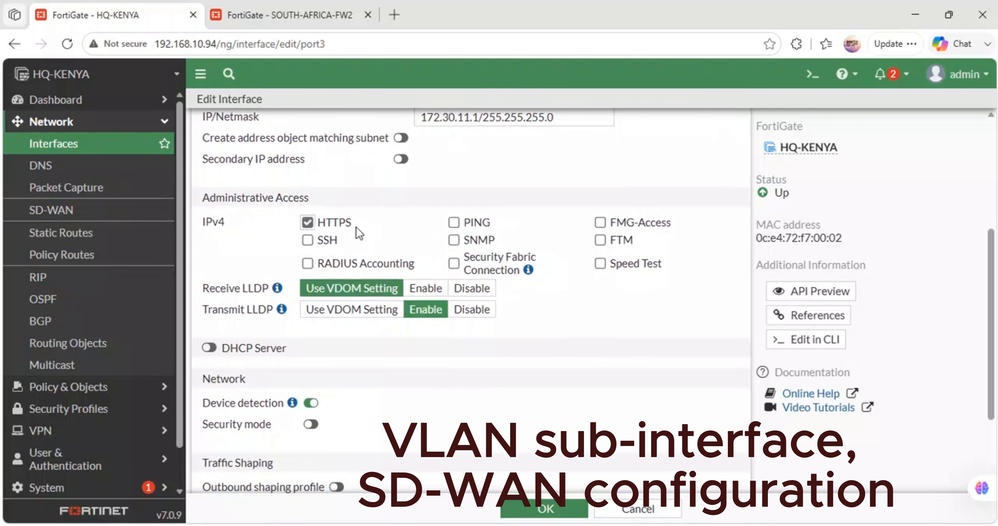
pyautogui.click(454, 222)
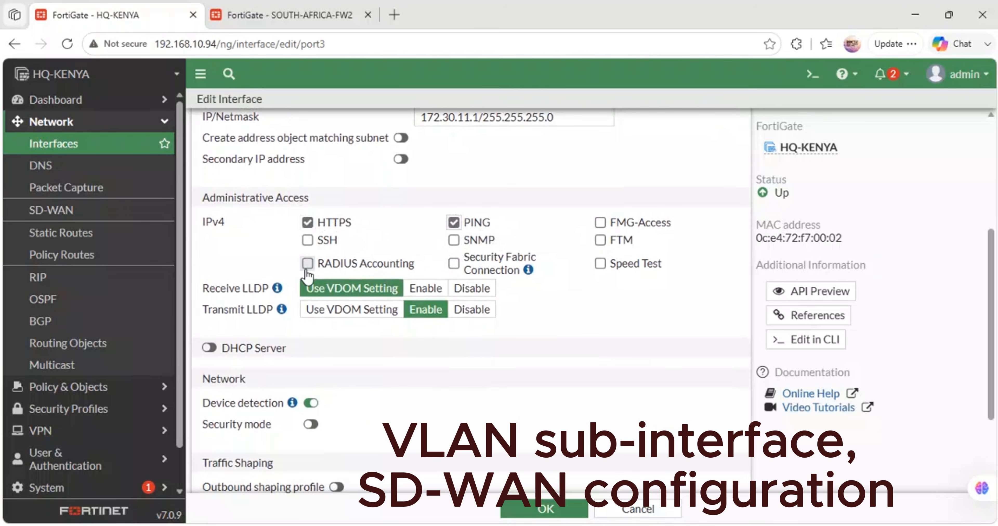
# - Enable the DHCP server on the DATACENTER interface with the address range 172.30.11.20-172.30.11.254
pyautogui.click(210, 347)
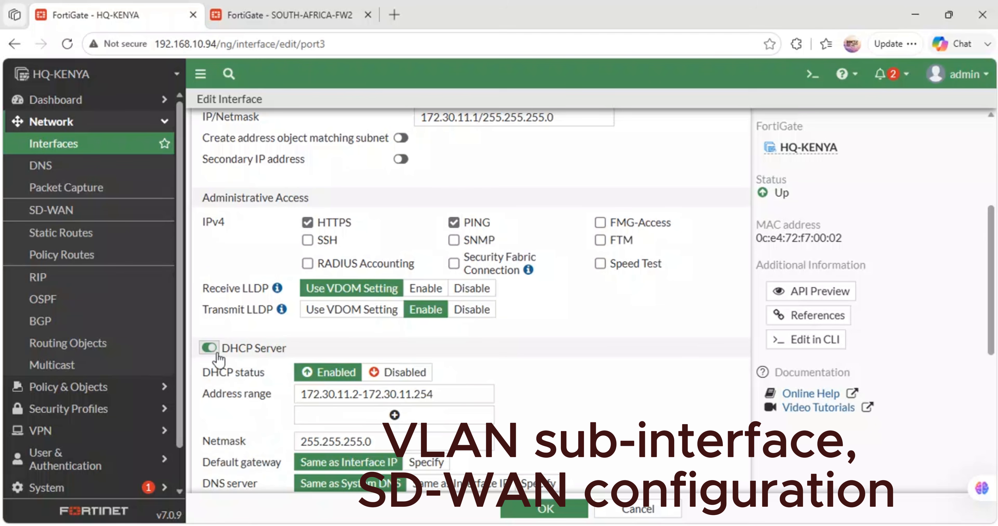
pyautogui.click(358, 392)
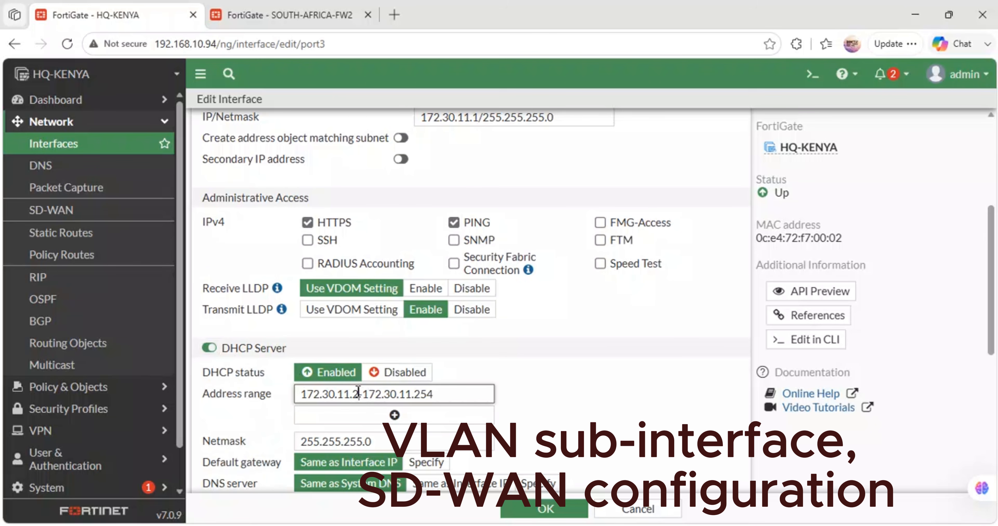
pyautogui.write('0')
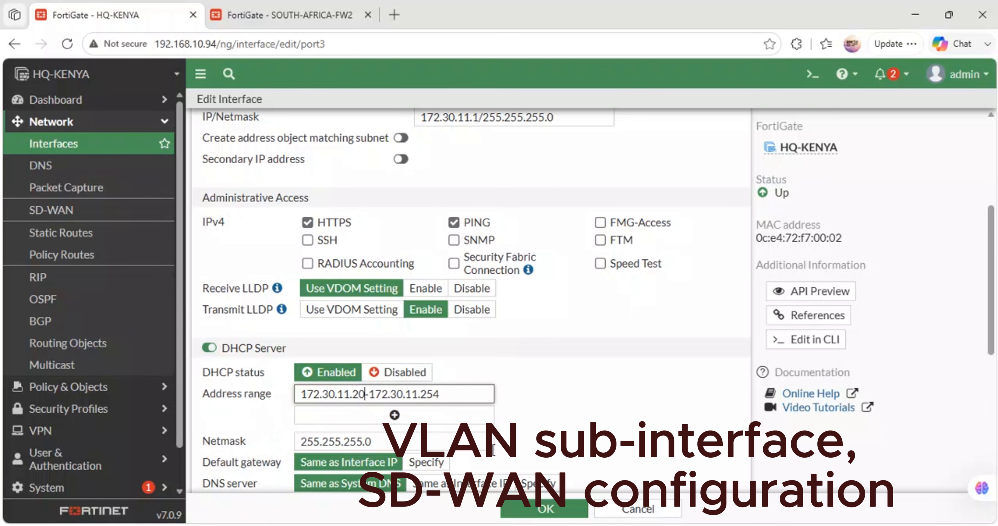
# - Specify 8.8.8.8 and 1.1.1.1 as the DHCP server's DNS servers and save the DATACENTER interface
pyautogui.scroll(-8, 493, 450)
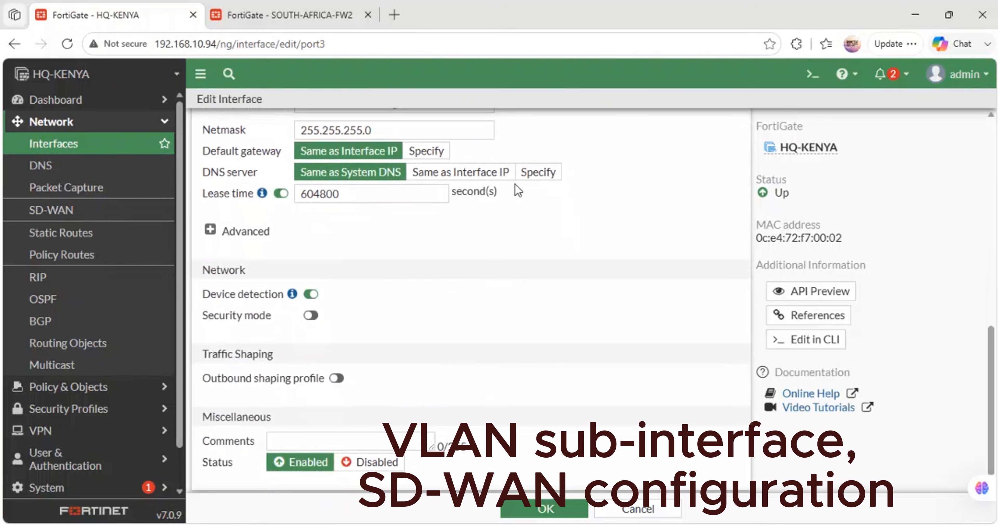
pyautogui.click(539, 173)
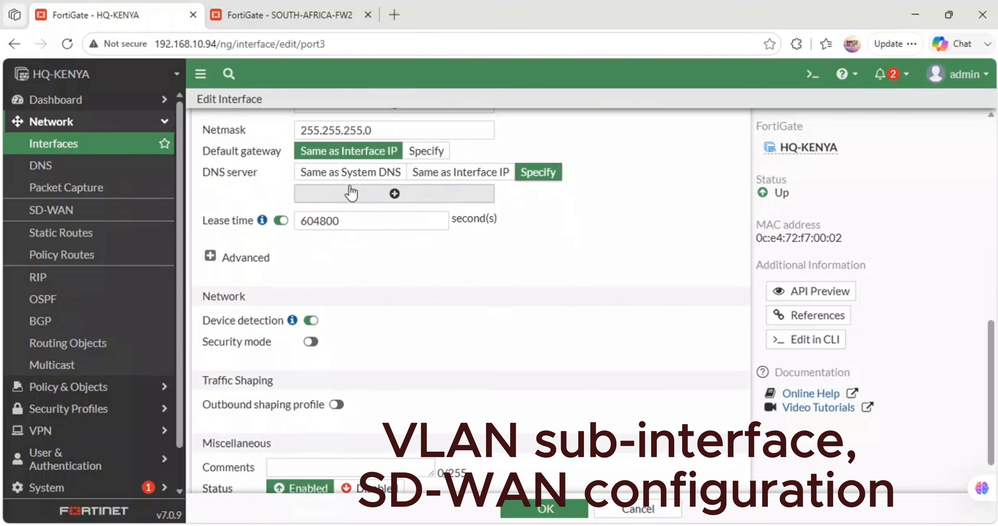
pyautogui.click(391, 193)
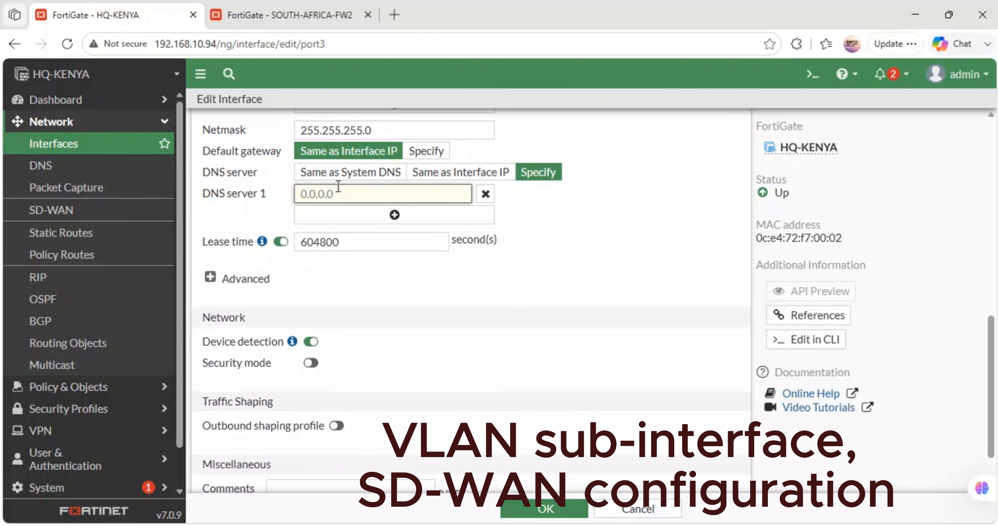
pyautogui.write('8.8.8.8')
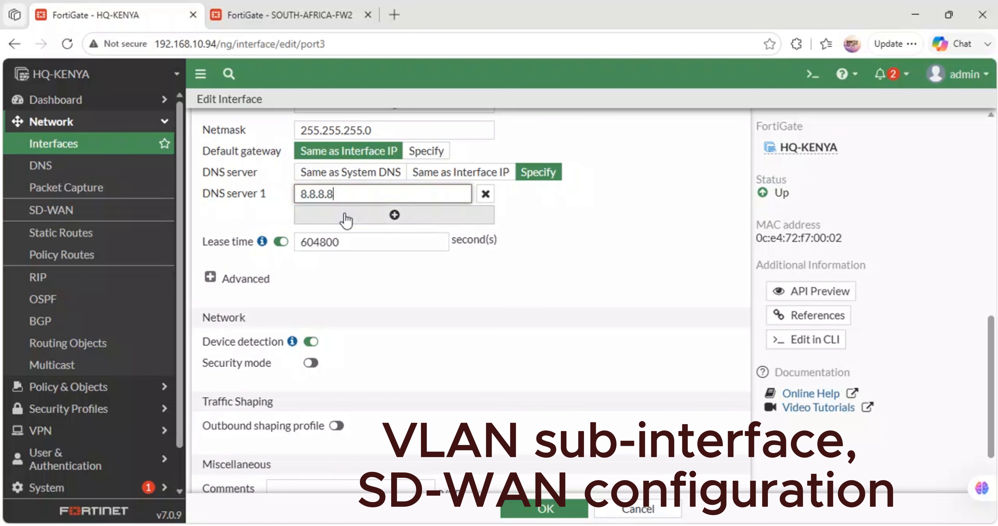
pyautogui.click(394, 215)
pyautogui.write('1.1')
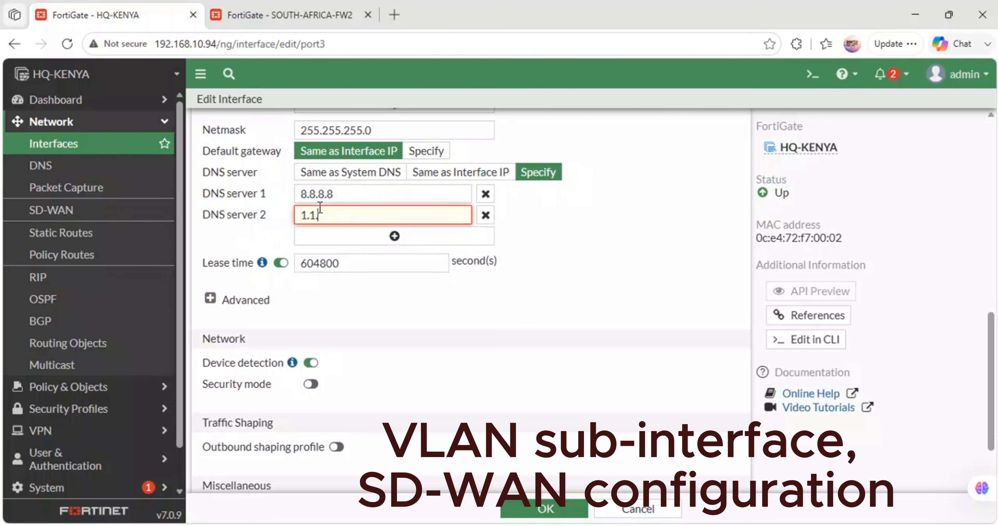
pyautogui.write('.1.1')
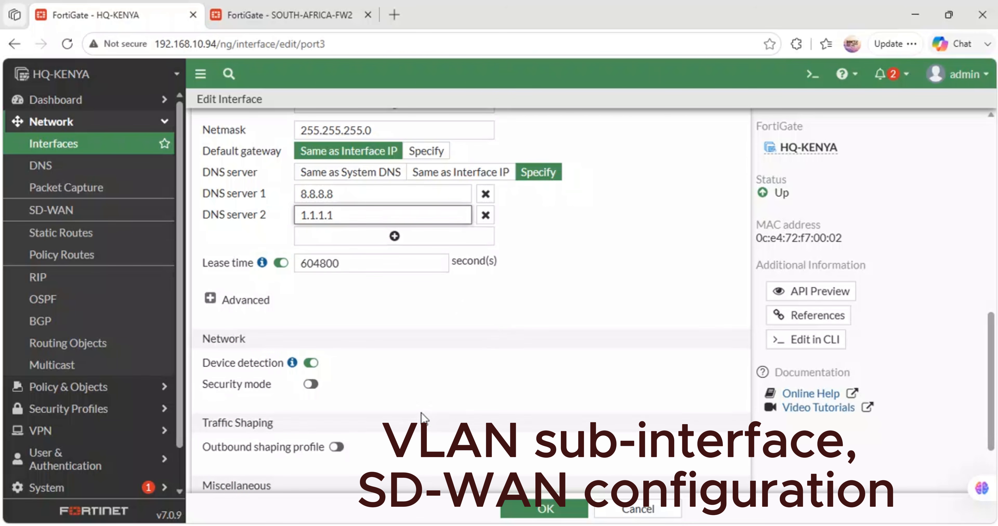
pyautogui.scroll(-2, 424, 417)
pyautogui.click(512, 504)
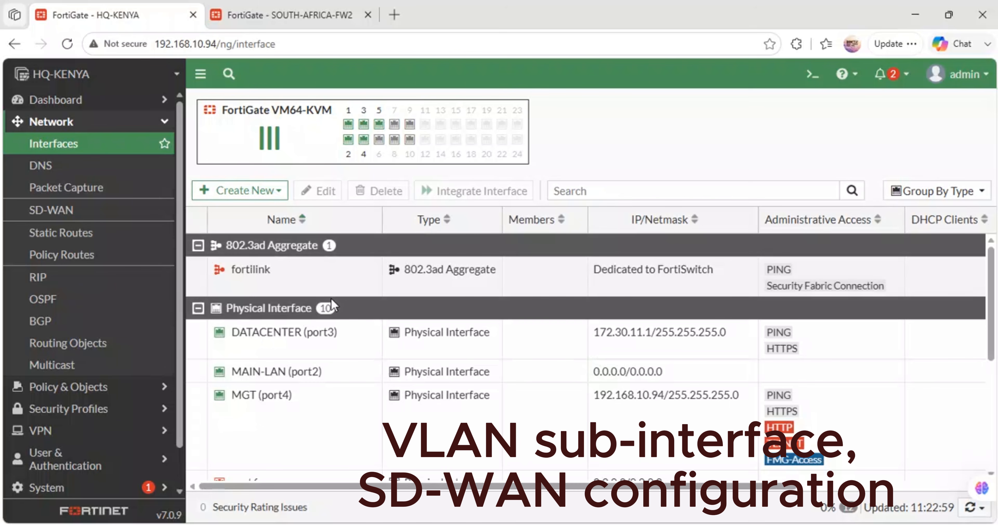
# - Review the MAIN-LAN (port2) interface settings and save the interface
pyautogui.doubleClick(269, 372)
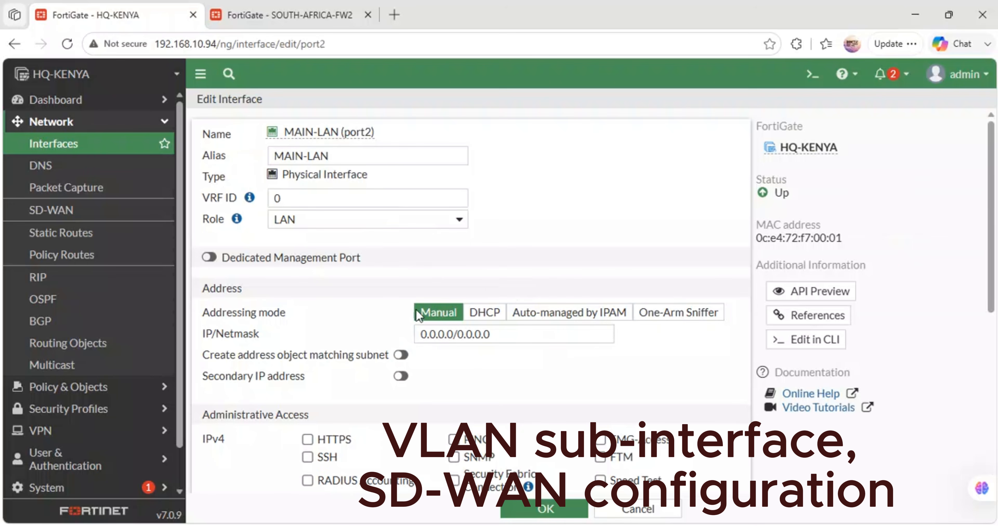
pyautogui.scroll(-6, 518, 368)
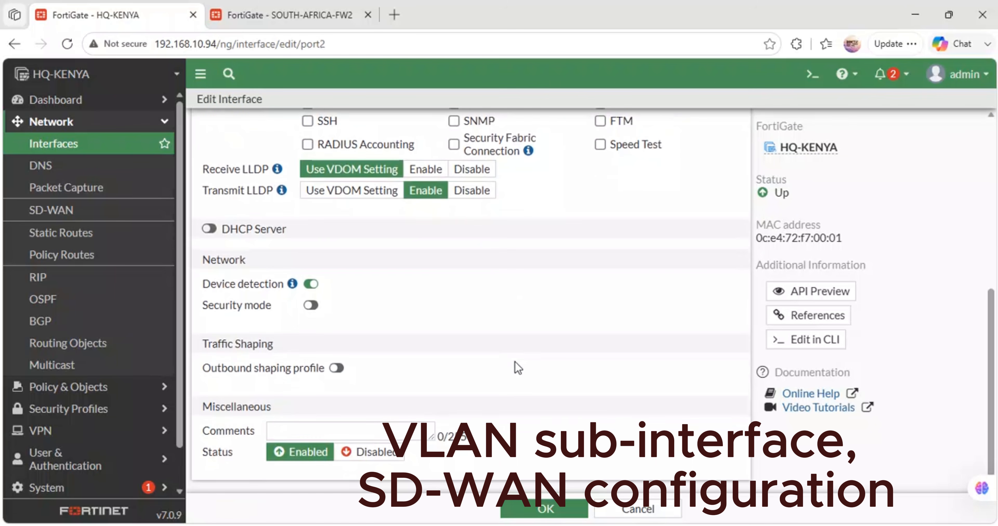
pyautogui.click(529, 507)
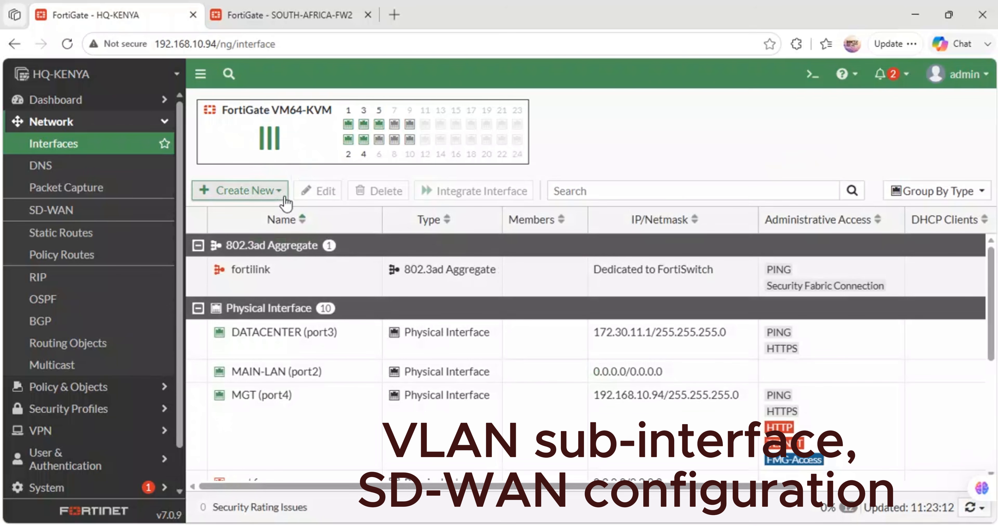
# - Start a new VLAN-type interface and enter ADMINISTRATION-VLAN10 as its name
pyautogui.click(279, 190)
pyautogui.click(235, 211)
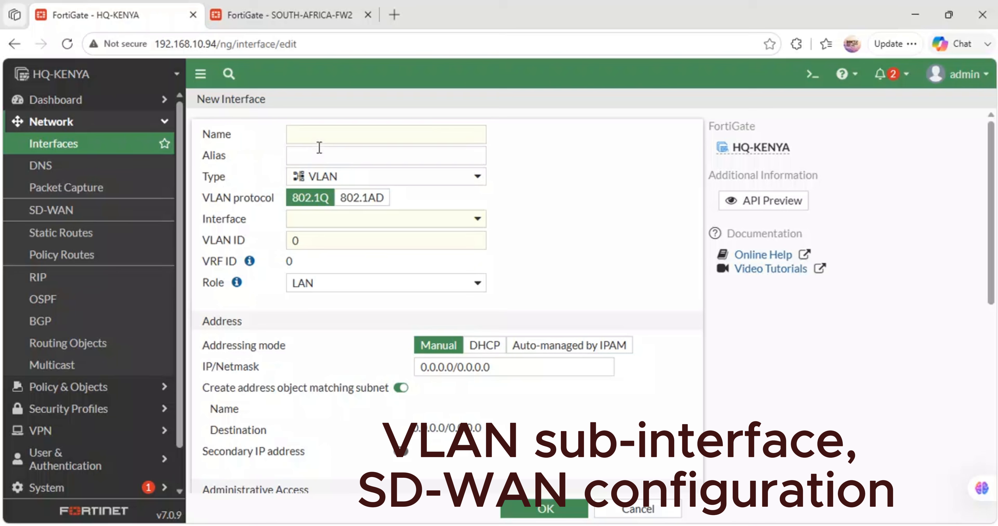
pyautogui.click(321, 140)
pyautogui.write('VE')
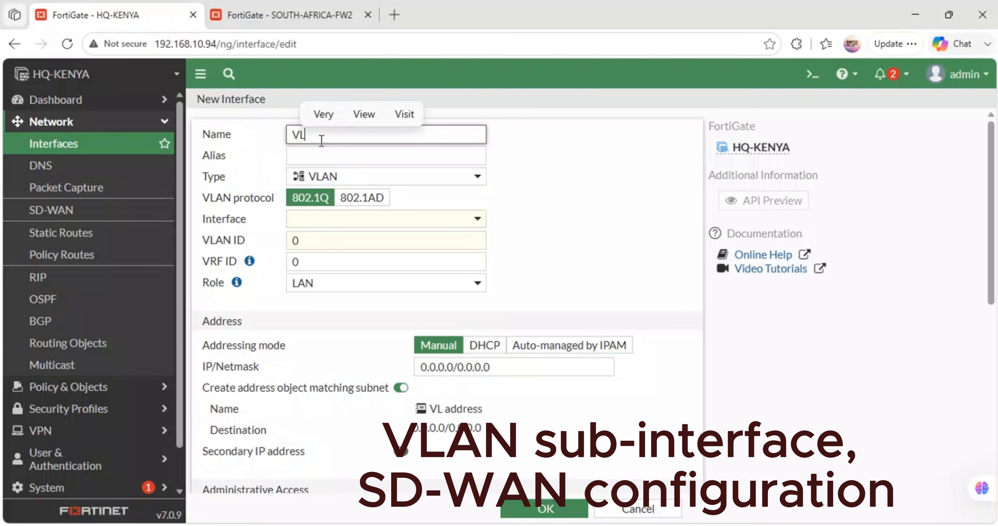
pyautogui.press('BackSpace')
pyautogui.press('BackSpace')
pyautogui.write('ADMINI')
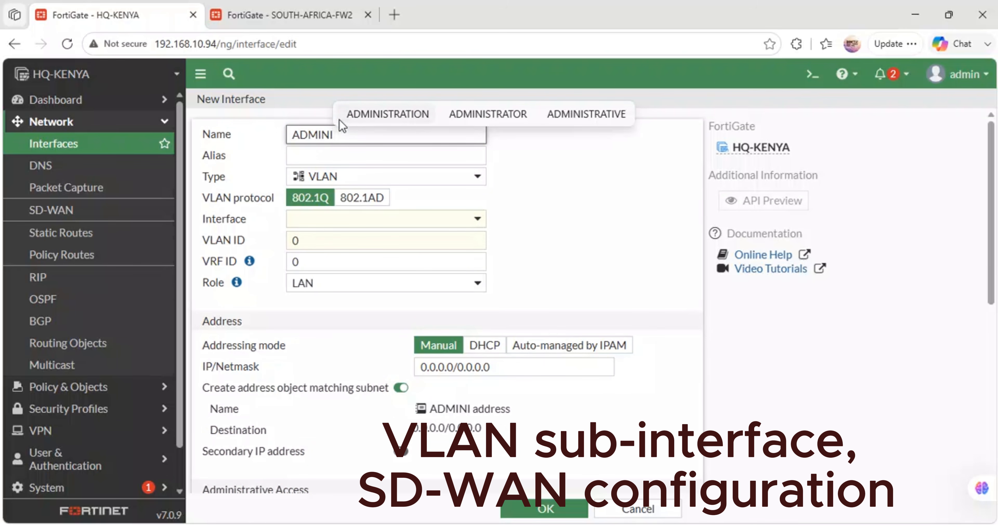
pyautogui.click(341, 118)
pyautogui.write('-')
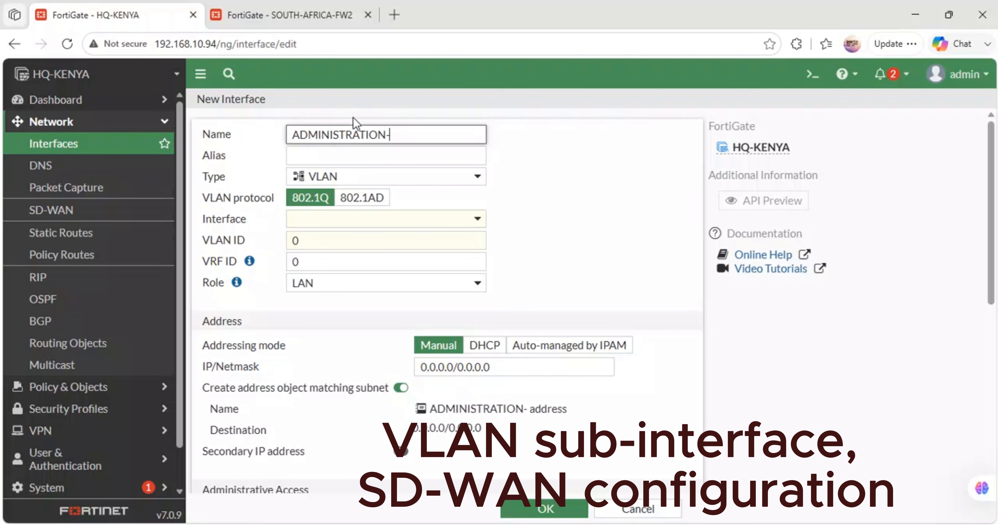
pyautogui.write('VLAN')
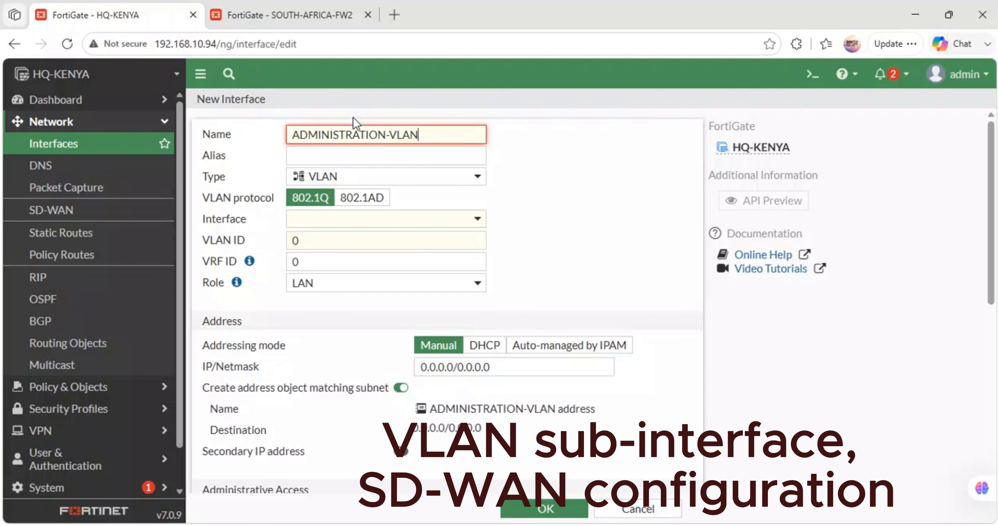
pyautogui.write('10')
pyautogui.click(368, 157)
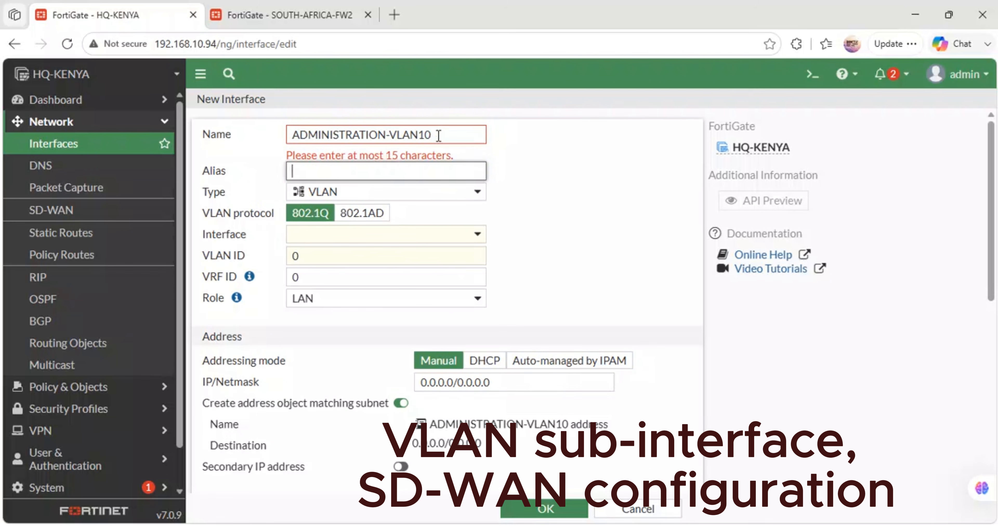
# - Shorten the new interface's name to ADMIN-VLAN10
pyautogui.moveTo(438, 135); pyautogui.dragTo(230, 129)
pyautogui.click(388, 136)
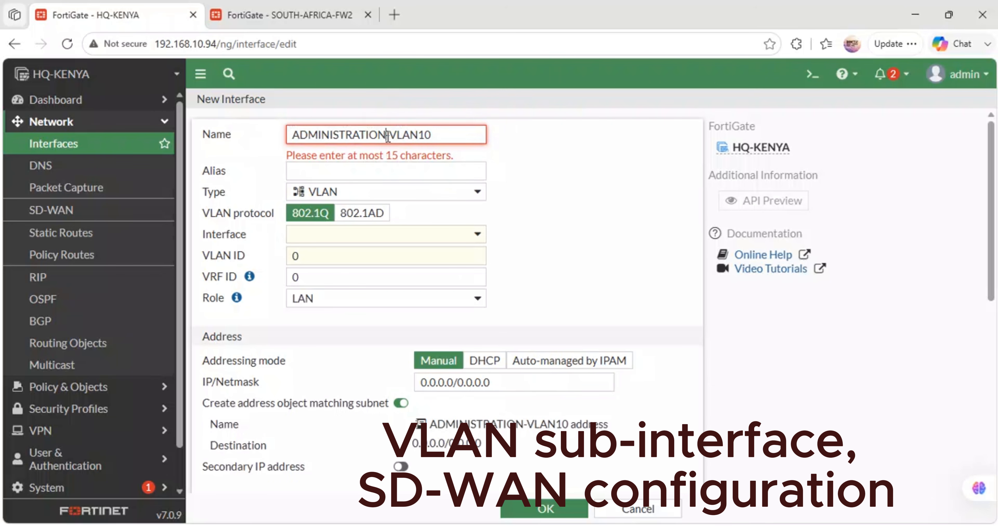
pyautogui.moveTo(388, 135); pyautogui.dragTo(330, 133)
pyautogui.press('BackSpace')
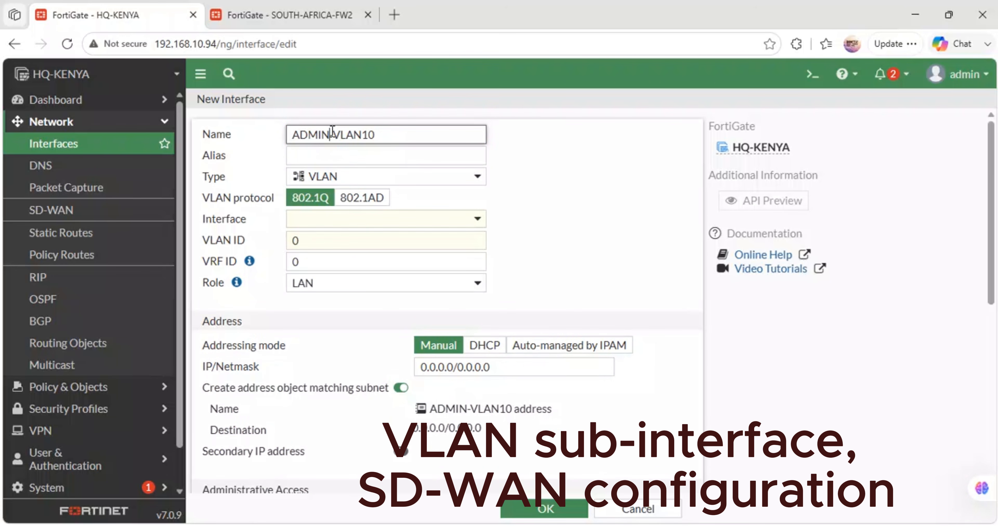
# - Set the new interface's alias to VLAN10 and its VLAN ID to 10
pyautogui.click(311, 157)
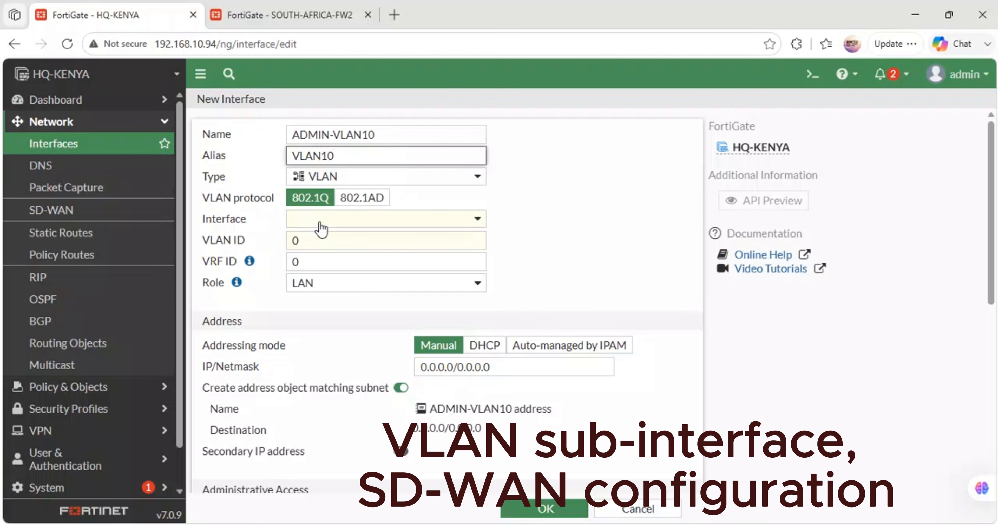
pyautogui.click(329, 237)
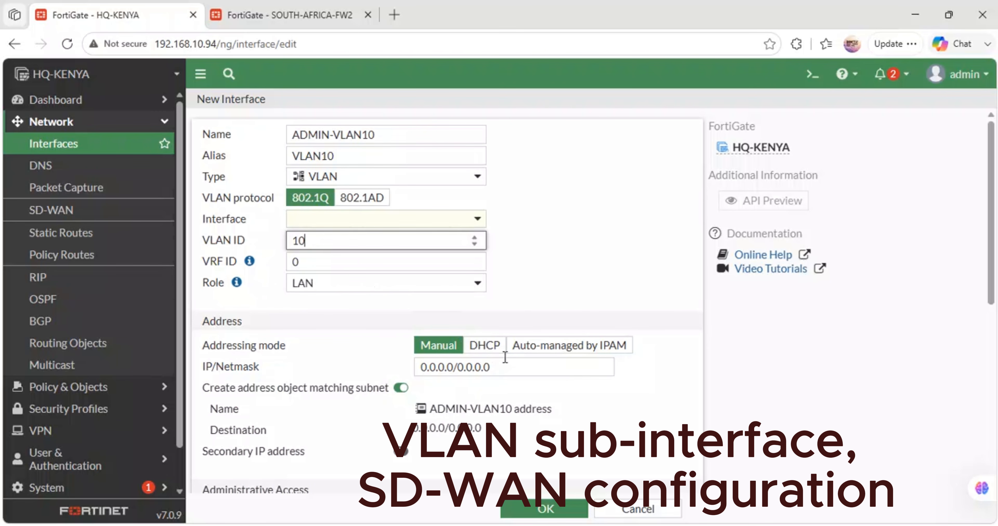
# - Check the VLAN 10 subnet in the GNS3 topology and set the interface's IP/netmask to 172.30.10.1/24
pyautogui.moveTo(505, 366); pyautogui.dragTo(360, 374)
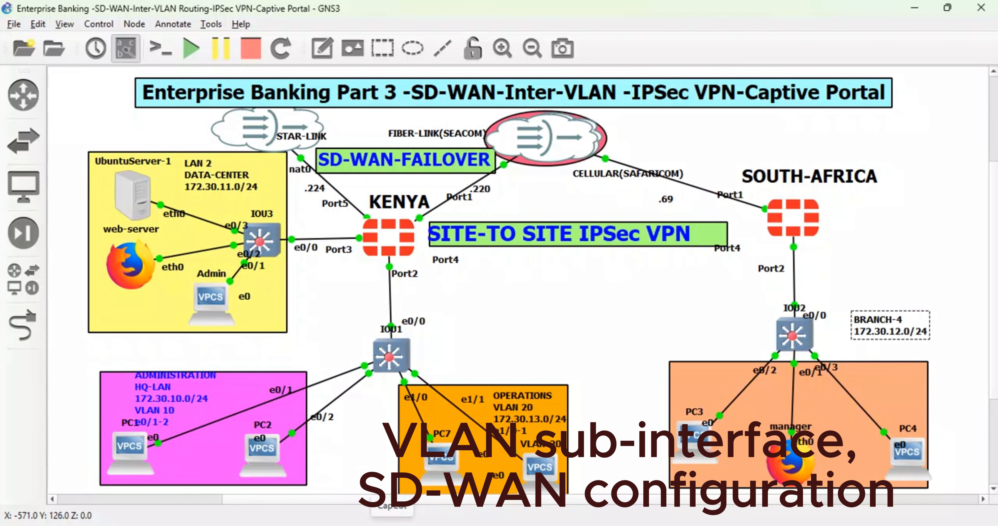
pyautogui.moveTo(361, 523)
pyautogui.click(362, 451)
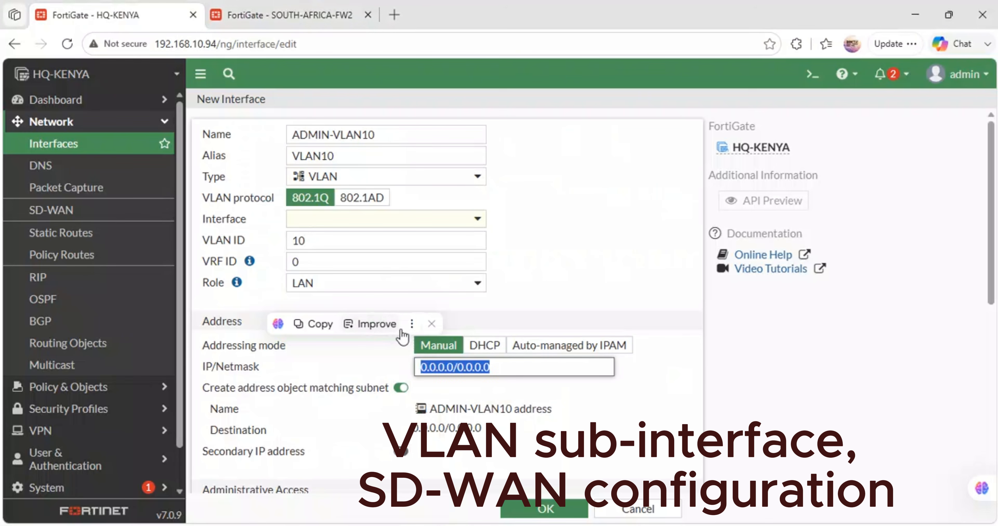
pyautogui.write('172.')
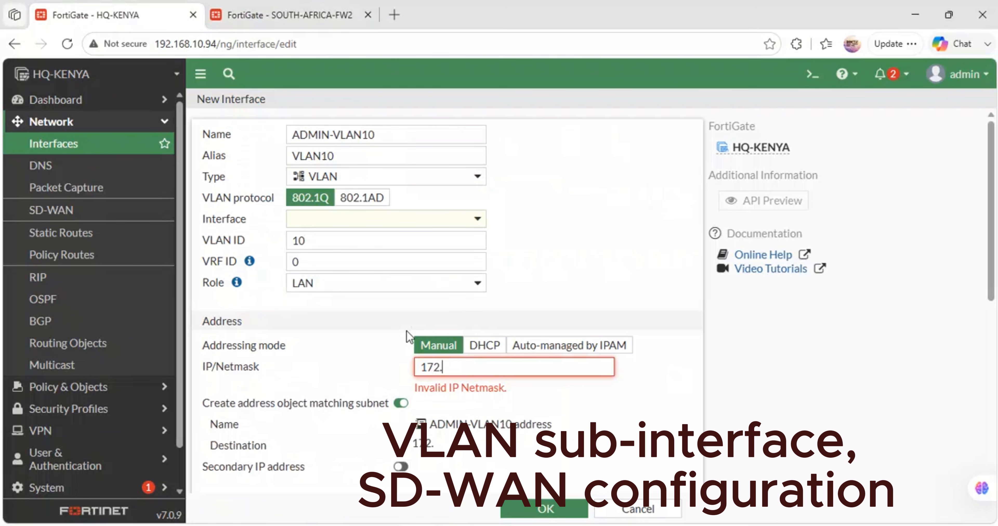
pyautogui.write('30.10.1/24')
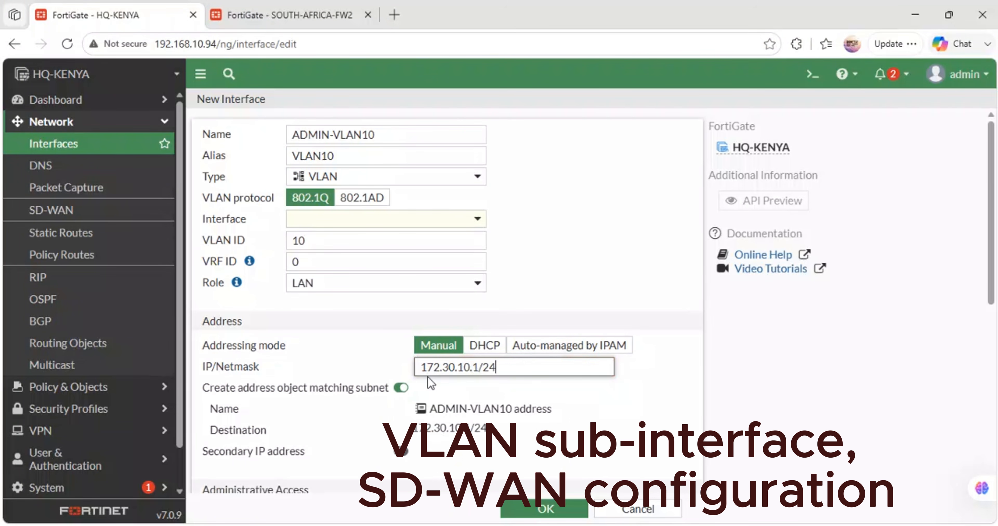
# - Allow SSH and PING administrative access on the ADMIN-VLAN10 interface
pyautogui.scroll(-5, 427, 376)
pyautogui.scroll(1, 431, 382)
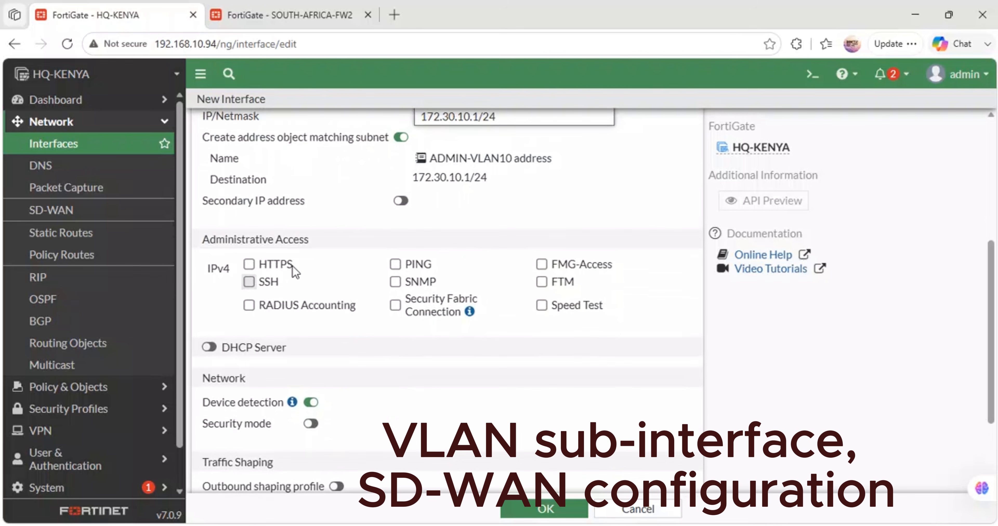
pyautogui.click(248, 281)
pyautogui.click(396, 265)
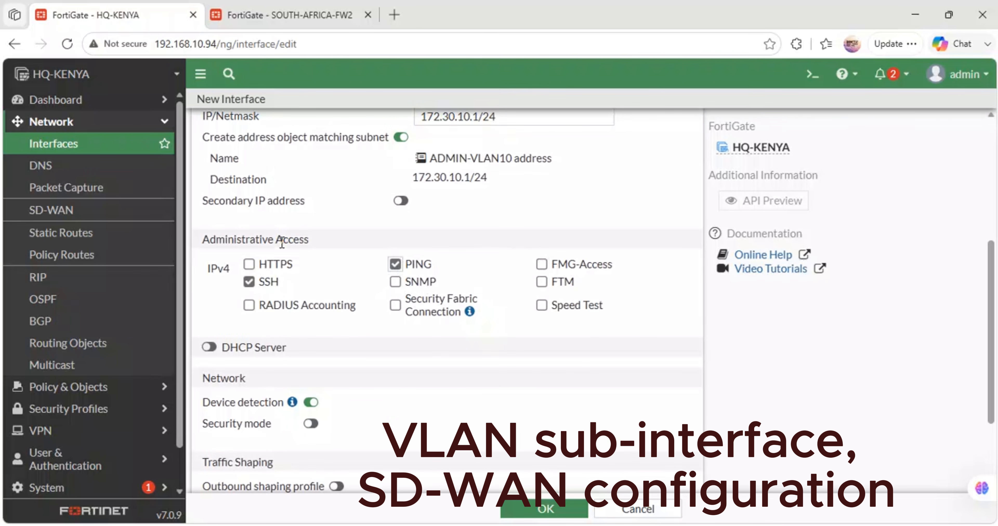
# - Enable the DHCP server on ADMIN-VLAN10 with the address range 172.30.10.20-172.30.10.254
pyautogui.click(209, 346)
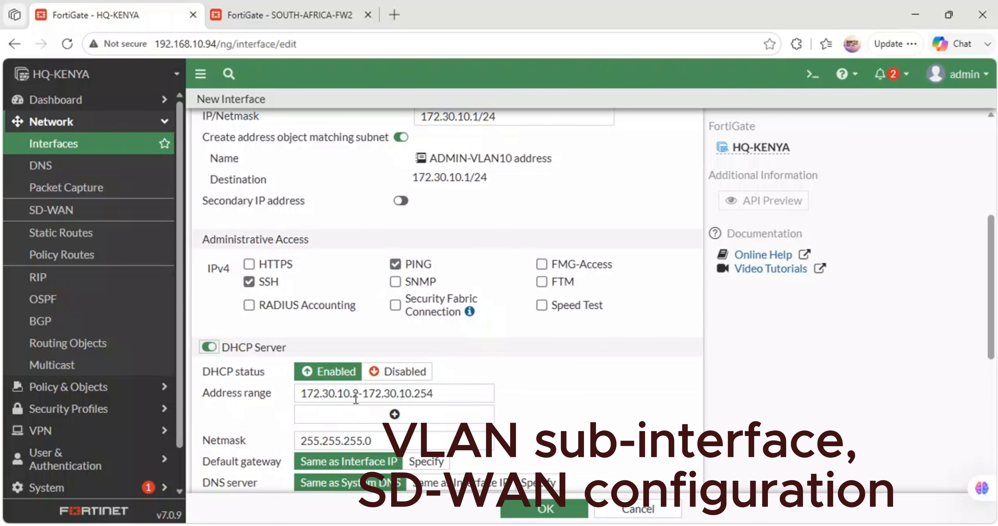
pyautogui.click(360, 393)
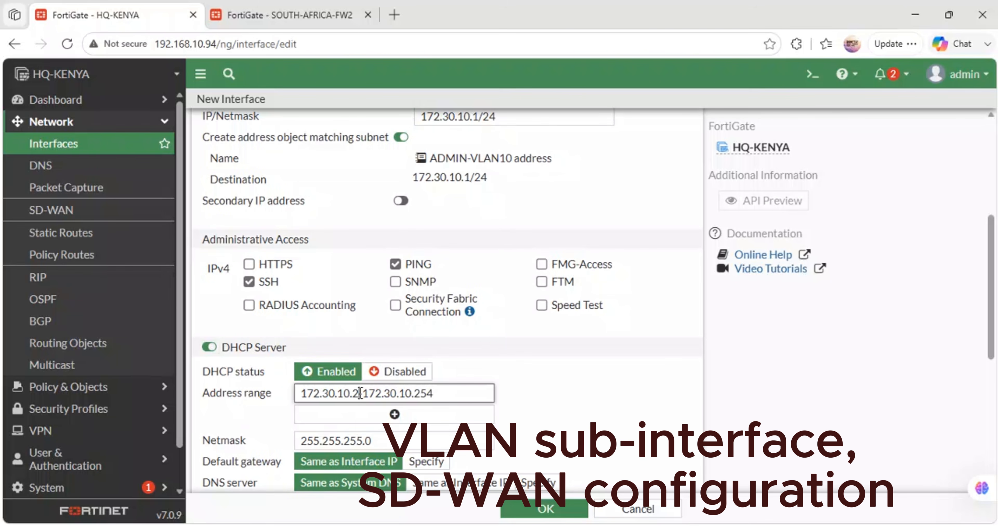
pyautogui.write('0')
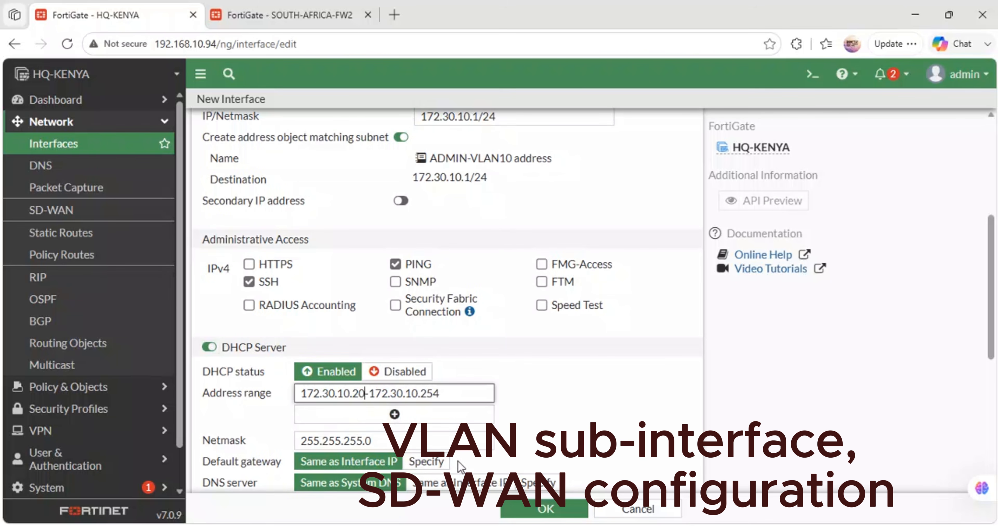
# - Specify 8.8.8.8 and 1.1.1.1 as the DNS servers for the ADMIN-VLAN10 DHCP scope
pyautogui.scroll(-5, 426, 465)
pyautogui.scroll(2, 445, 467)
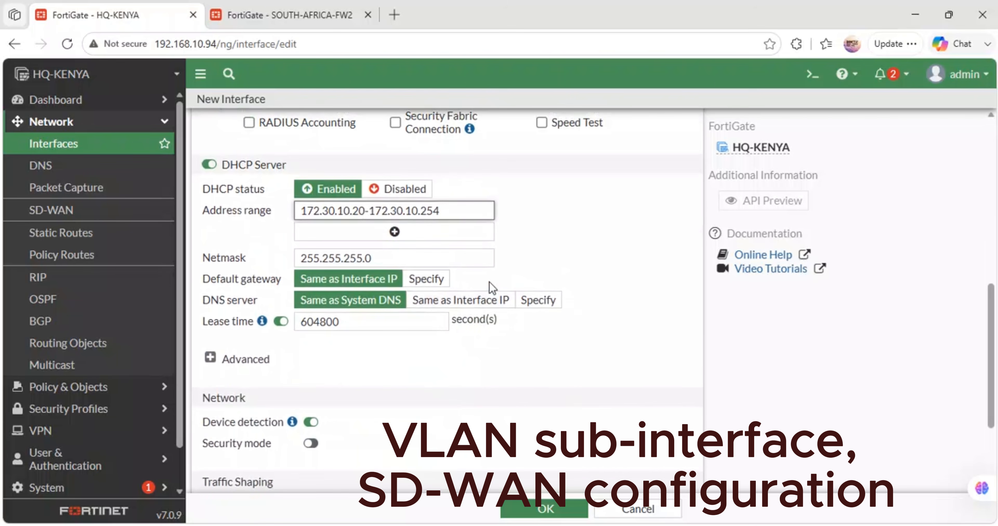
pyautogui.click(530, 305)
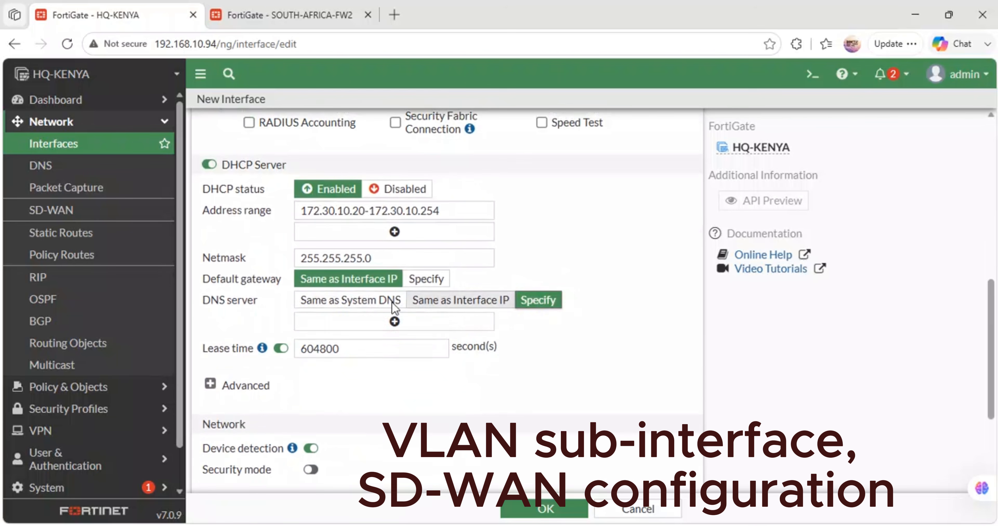
pyautogui.click(376, 319)
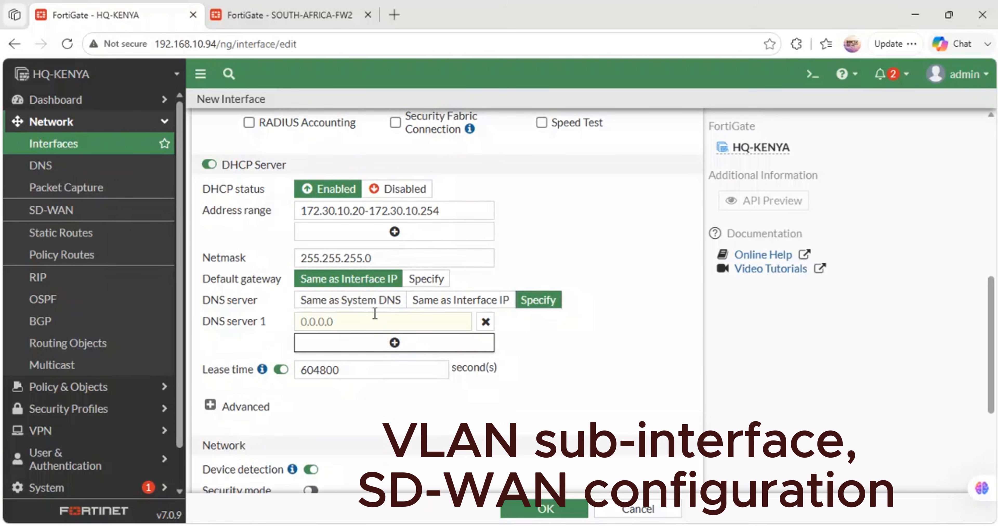
pyautogui.click(354, 317)
pyautogui.write('8.8.8')
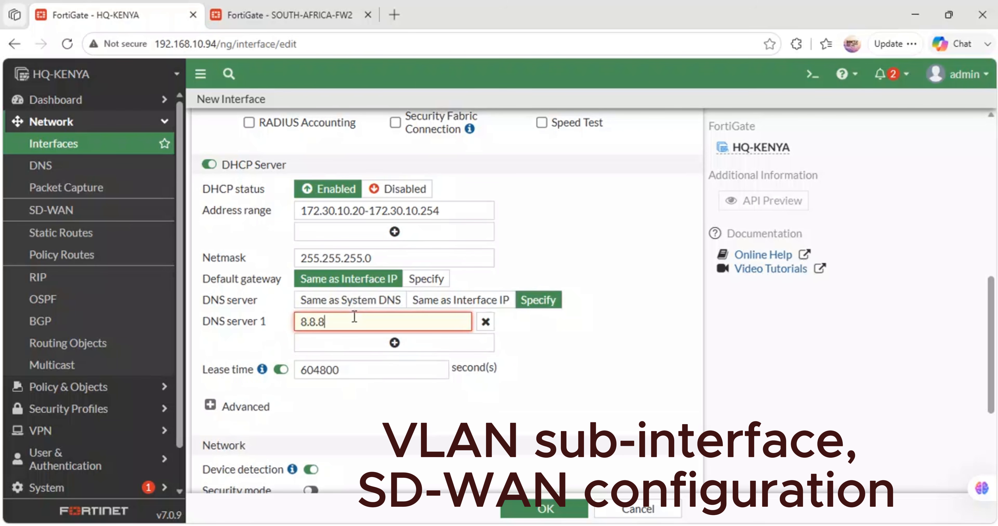
pyautogui.write('.8')
pyautogui.click(370, 342)
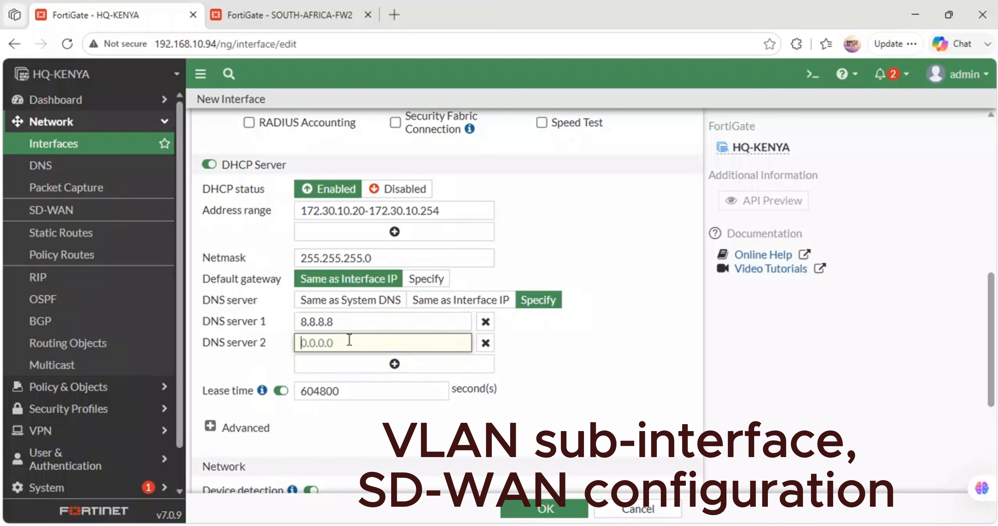
pyautogui.write('1.1.1.1')
# - Assign ADMIN-VLAN10 to the parent interface MAIN-LAN (port2) and save the new interface
pyautogui.click(540, 508)
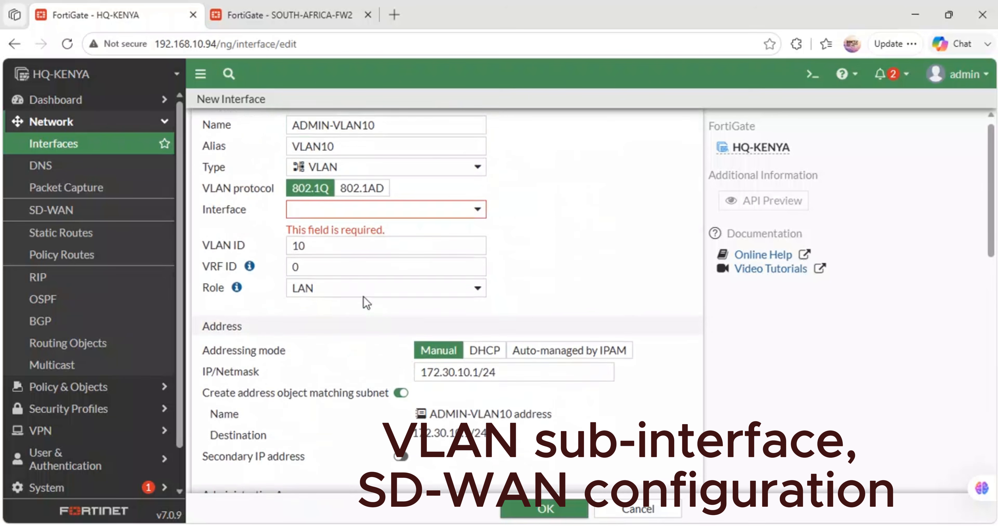
pyautogui.click(454, 217)
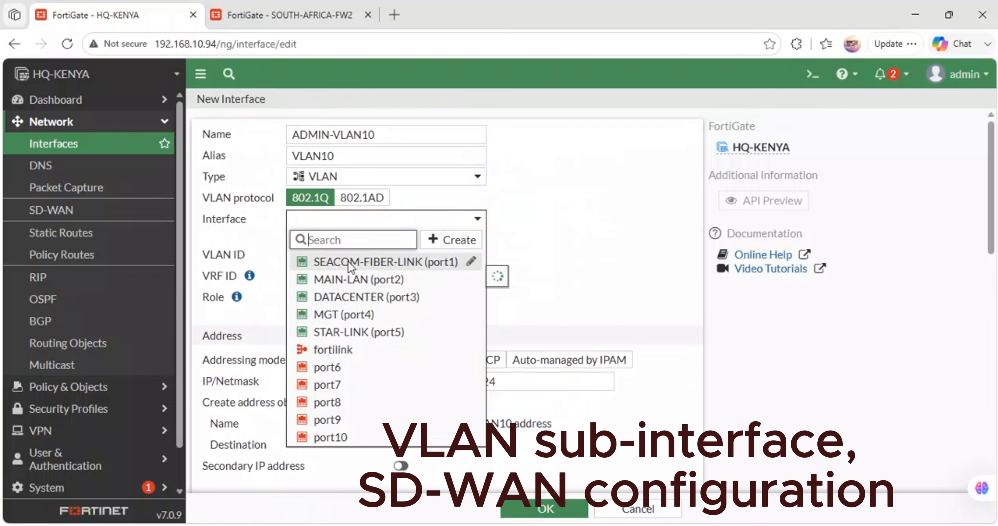
pyautogui.click(389, 279)
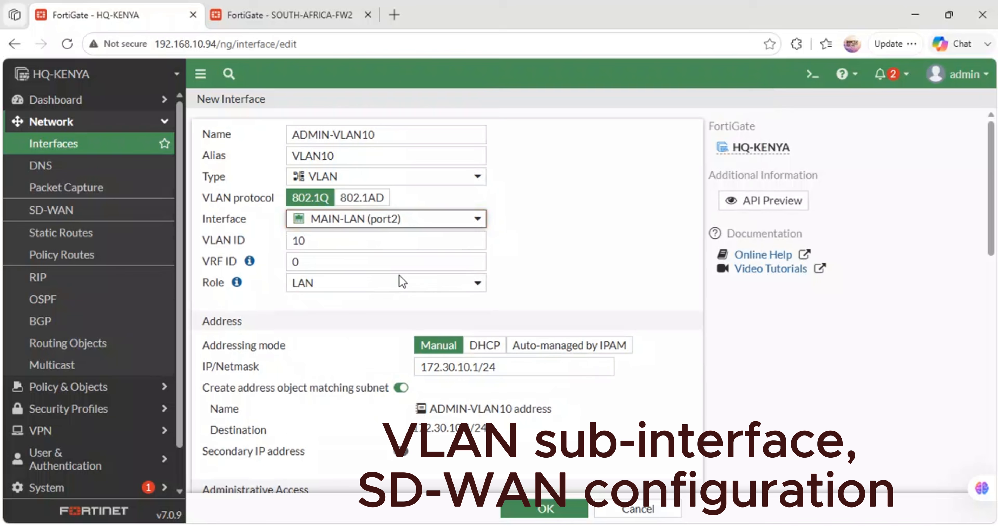
pyautogui.click(541, 507)
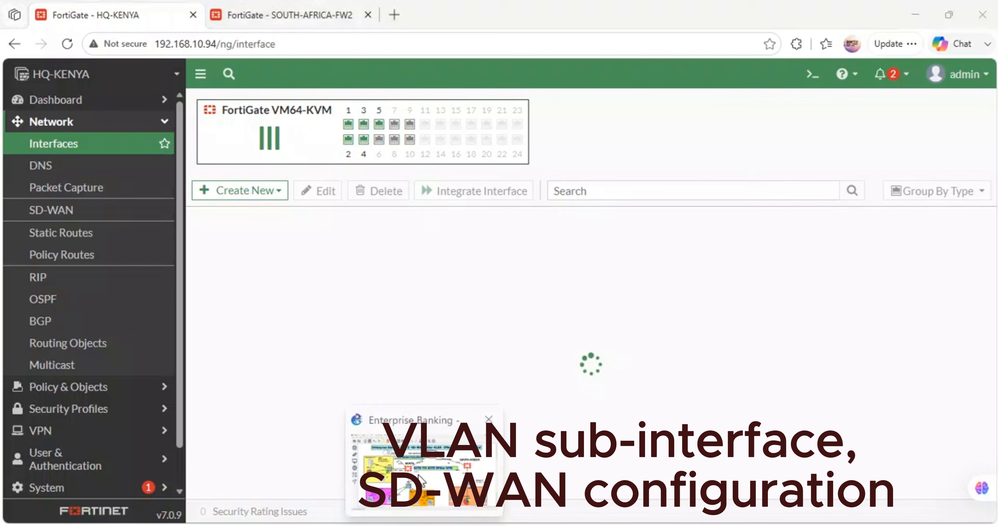
# - Check the operations VLAN in the GNS3 topology and start a new FortiGate VLAN interface named OPERATIONS-VLAN20
pyautogui.click(424, 523)
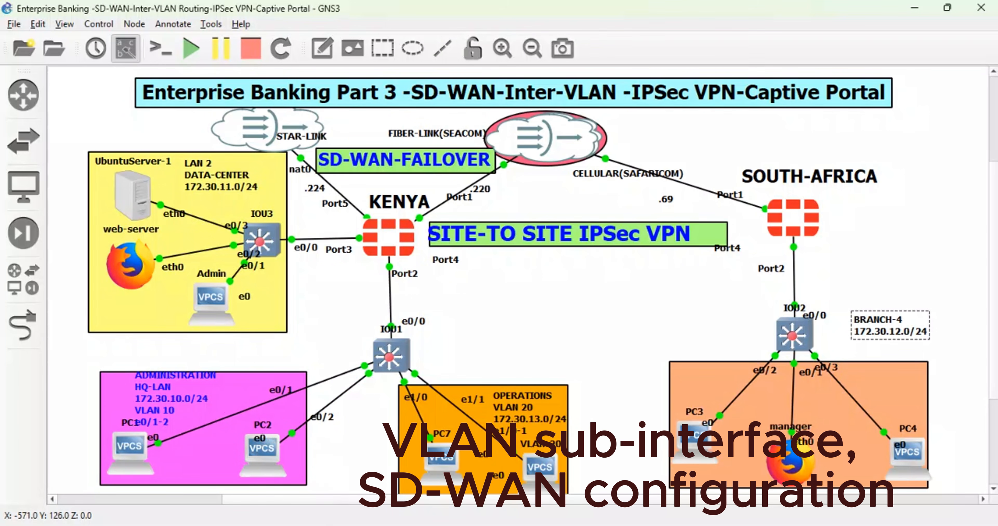
pyautogui.moveTo(360, 523)
pyautogui.click(356, 475)
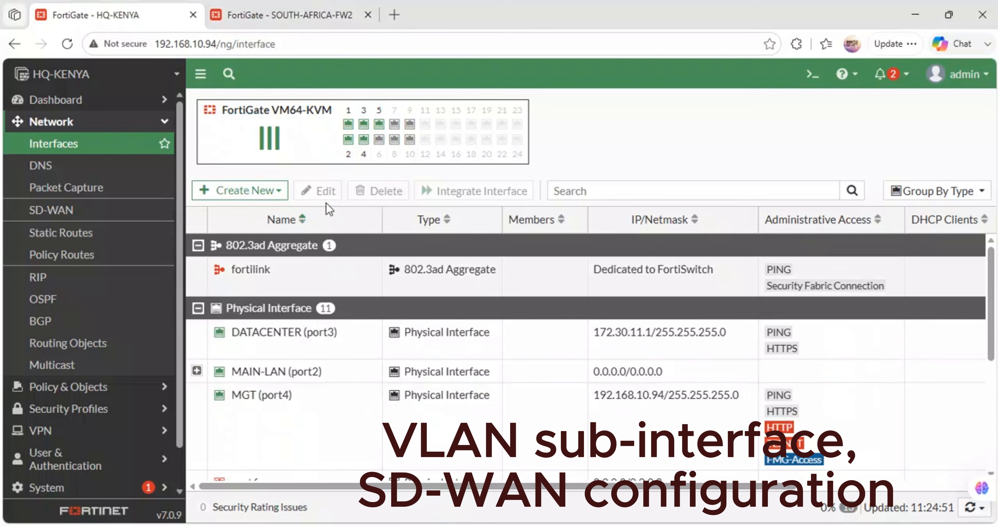
pyautogui.click(270, 190)
pyautogui.click(224, 213)
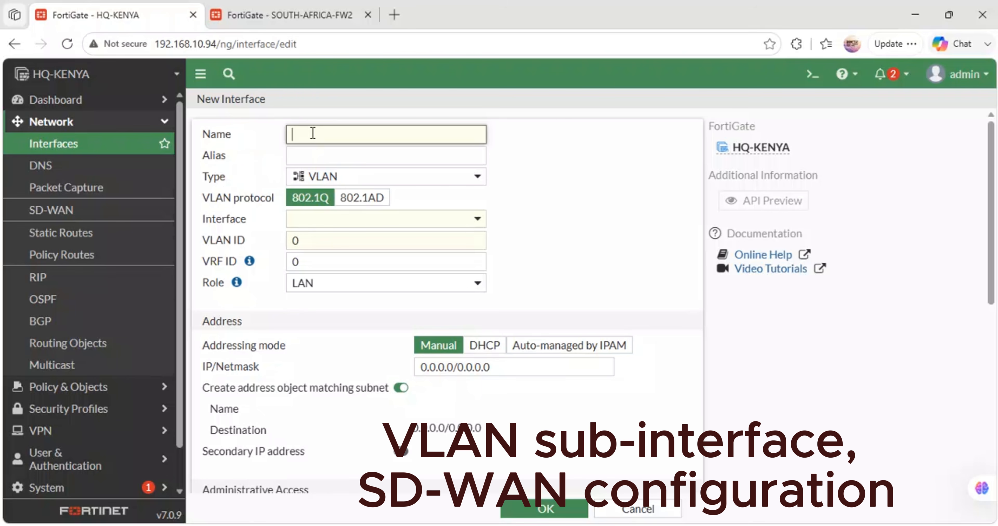
pyautogui.write('OPERATI')
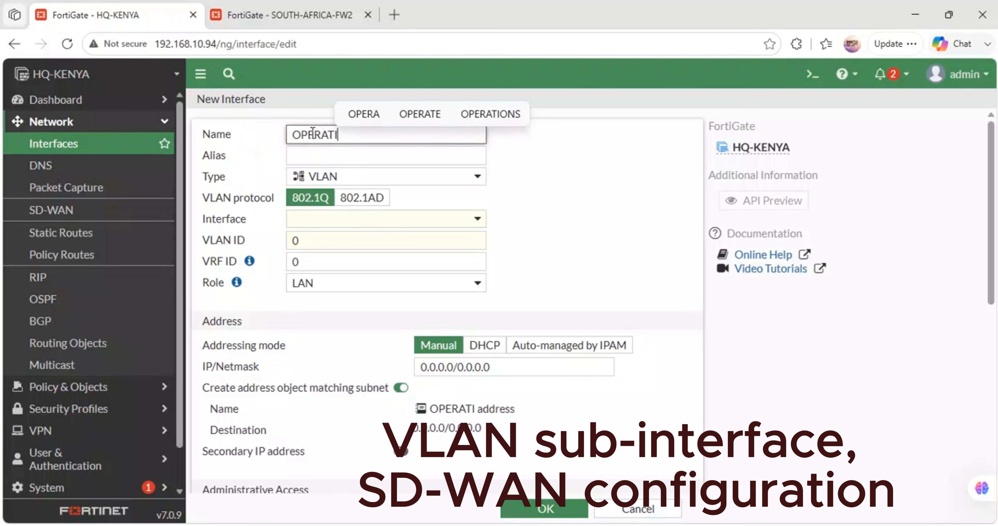
pyautogui.write('ONS-VLAN')
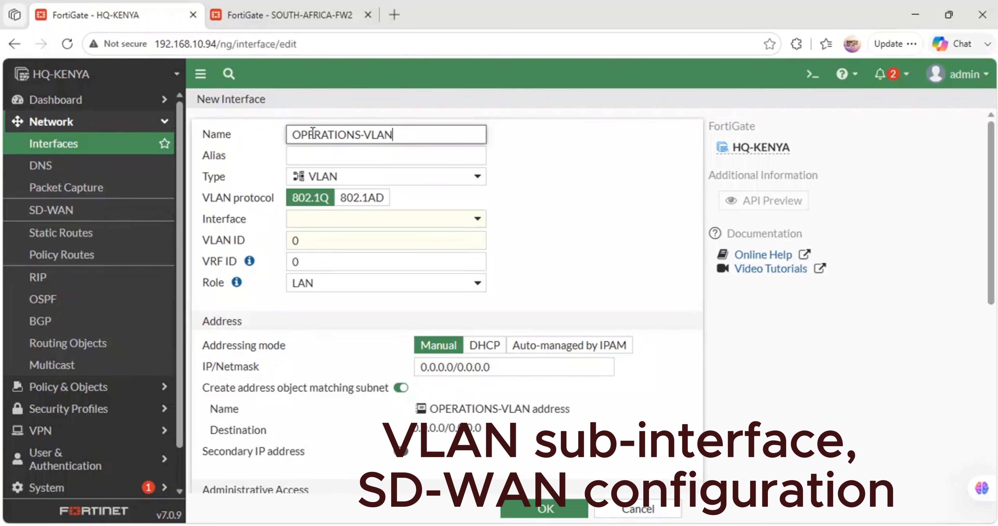
pyautogui.write('20')
pyautogui.click(370, 157)
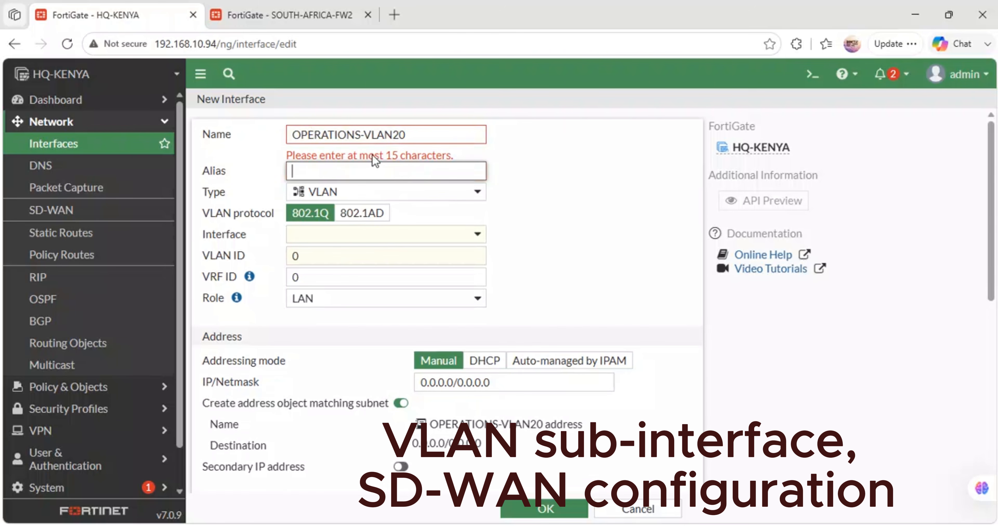
# - Shorten the new interface's name to OPERATIONS
pyautogui.moveTo(362, 138); pyautogui.dragTo(347, 135)
pyautogui.moveTo(408, 134); pyautogui.dragTo(369, 133)
pyautogui.press('BackSpace')
pyautogui.press('BackSpace')
pyautogui.press('BackSpace')
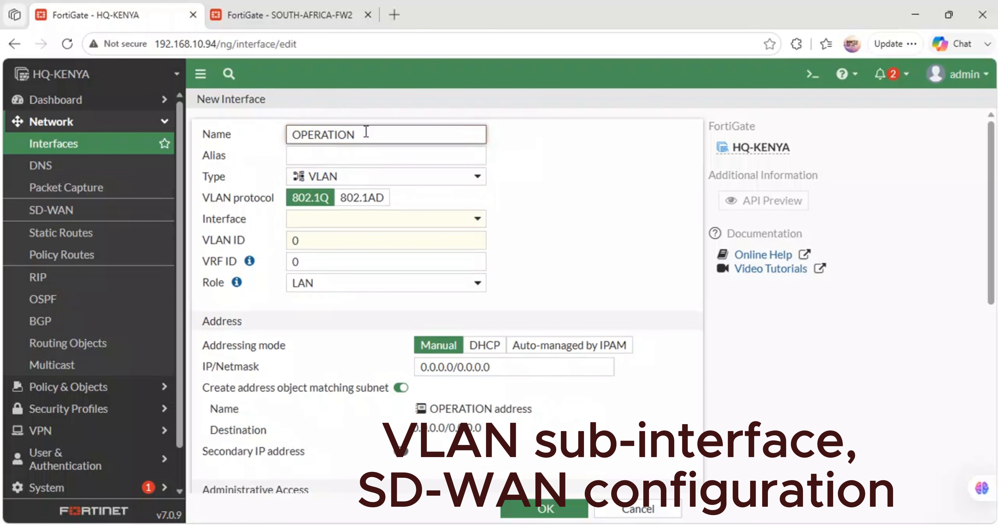
pyautogui.write('S')
pyautogui.press('Tab')
# - Set the OPERATIONS interface's alias to VLAN20
pyautogui.press('Tab')
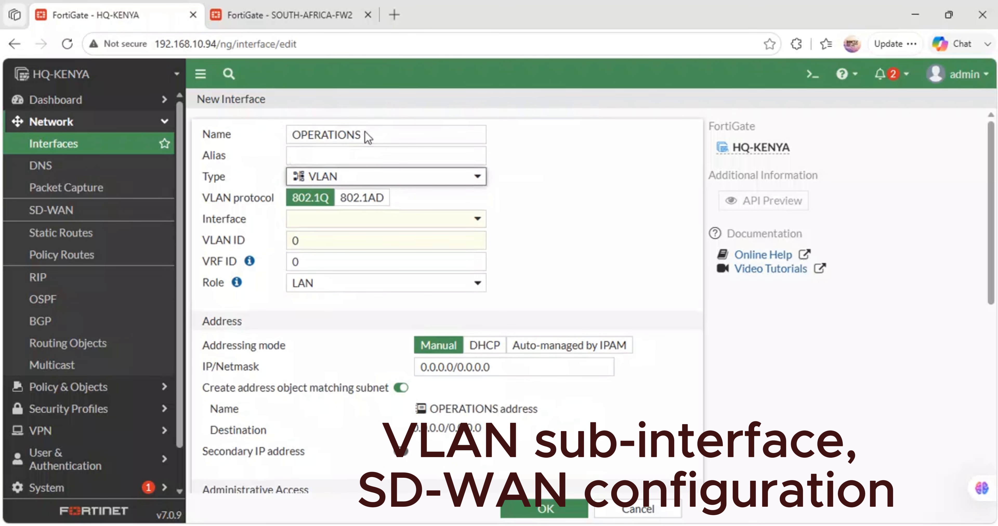
pyautogui.click(346, 158)
pyautogui.write('VLAN20')
pyautogui.press('Tab')
pyautogui.press('Tab')
pyautogui.press('Tab')
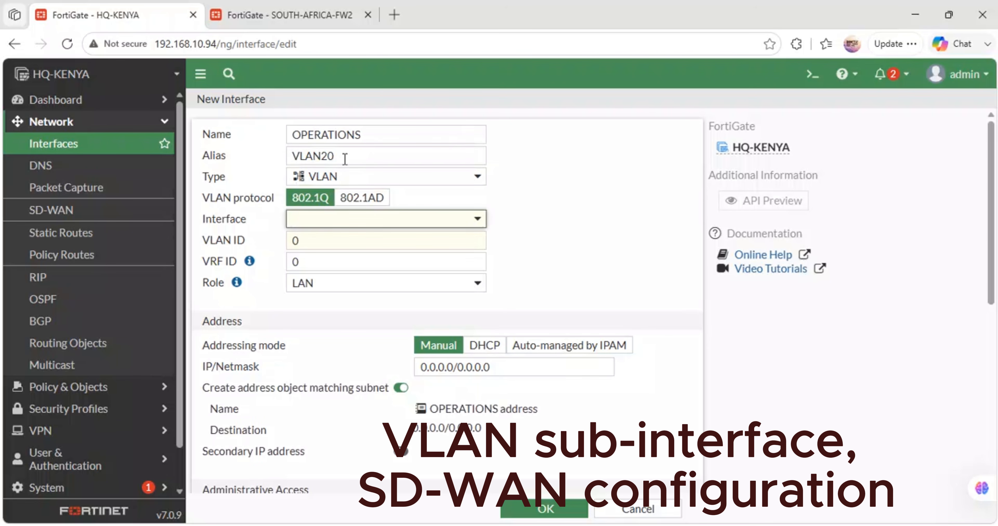
# - Set the OPERATIONS interface's parent interface to MAIN-LAN (port2) and its VLAN ID to 20
pyautogui.click(413, 221)
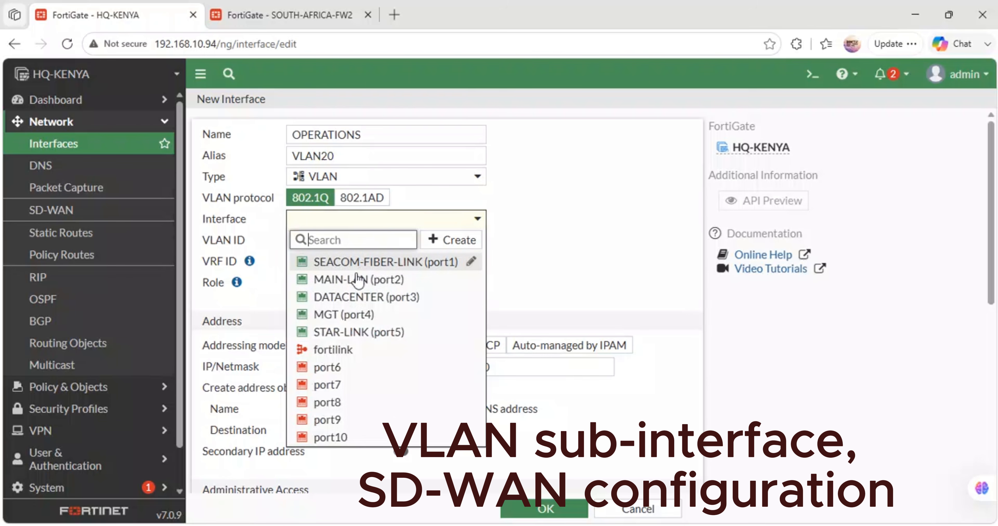
pyautogui.click(375, 280)
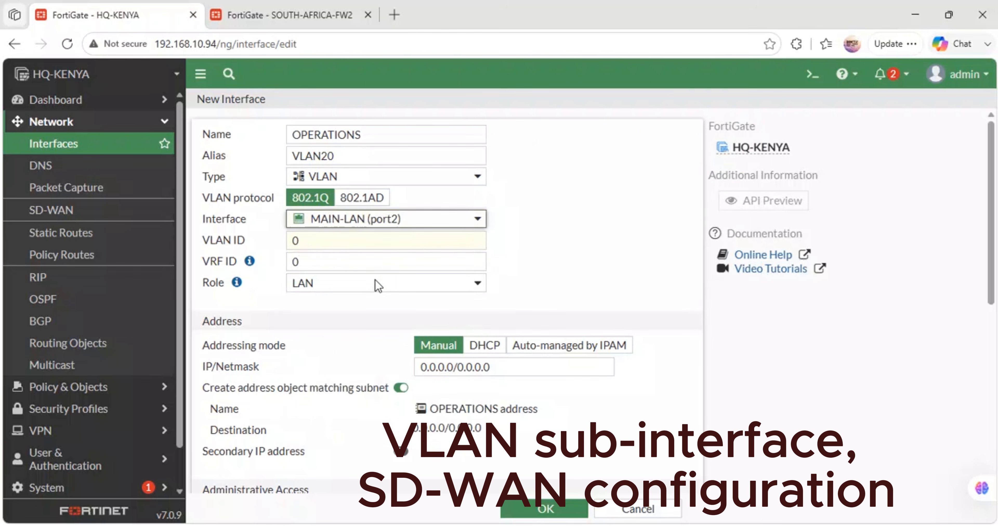
pyautogui.click(328, 247)
pyautogui.write('20')
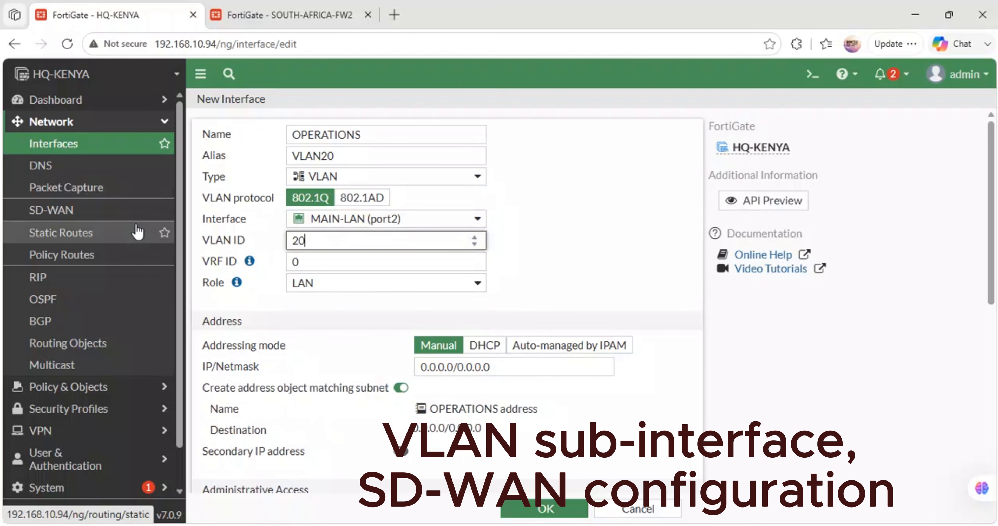
# - Set the OPERATIONS interface's IP/netmask to 172.30.13.1/24 and allow HTTPS and PING administrative access
pyautogui.moveTo(499, 366); pyautogui.dragTo(256, 345)
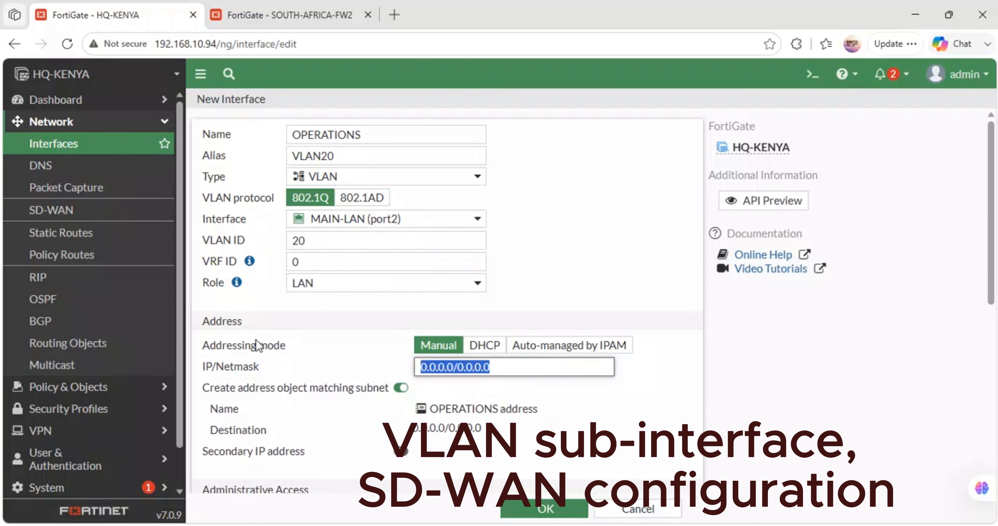
pyautogui.write('172.30.13.1')
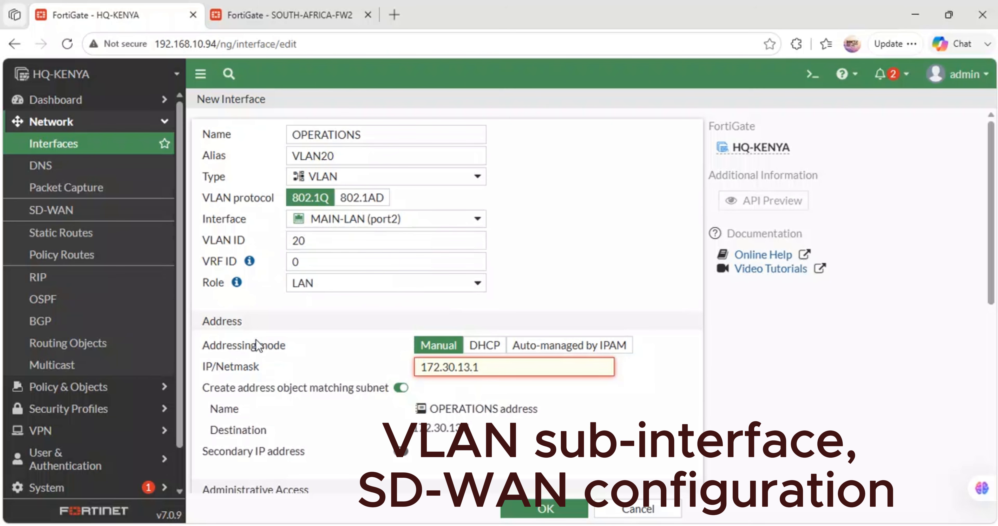
pyautogui.write('/24')
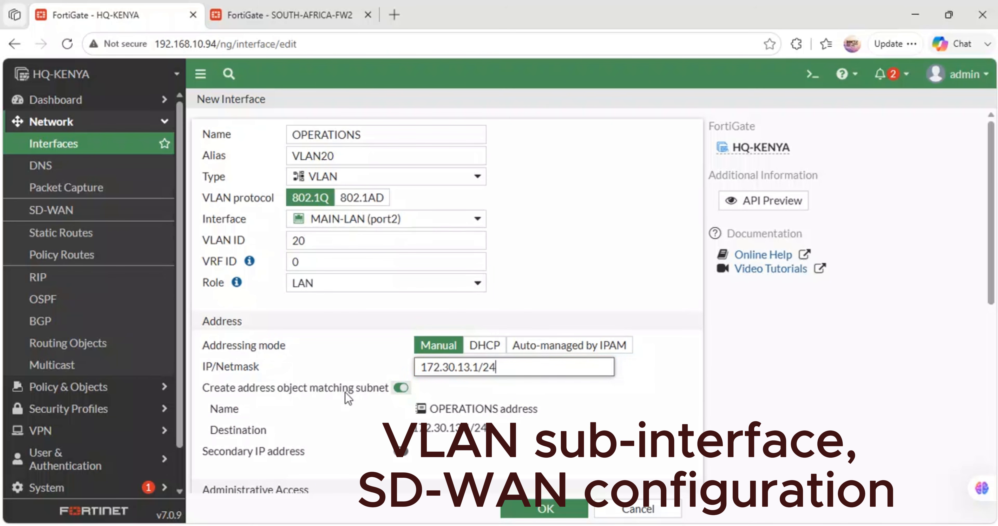
pyautogui.scroll(-5, 347, 396)
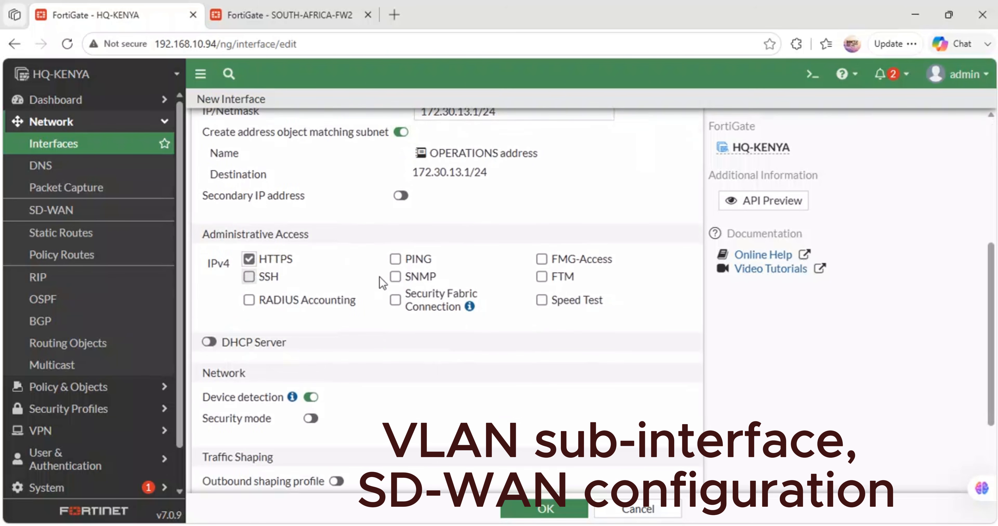
pyautogui.click(398, 261)
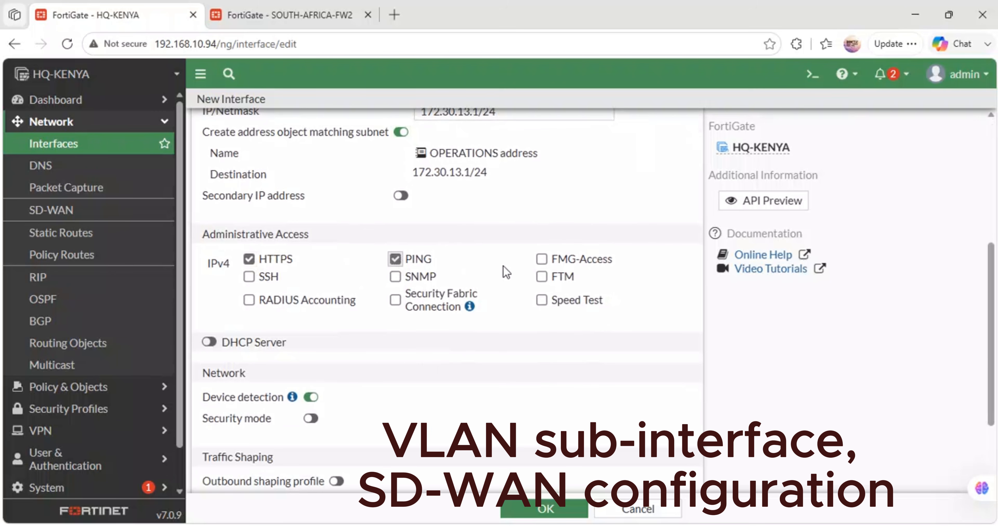
# - Enable the DHCP server on the OPERATIONS interface with the address range 172.30.13.20-172.30.13.254
pyautogui.click(209, 342)
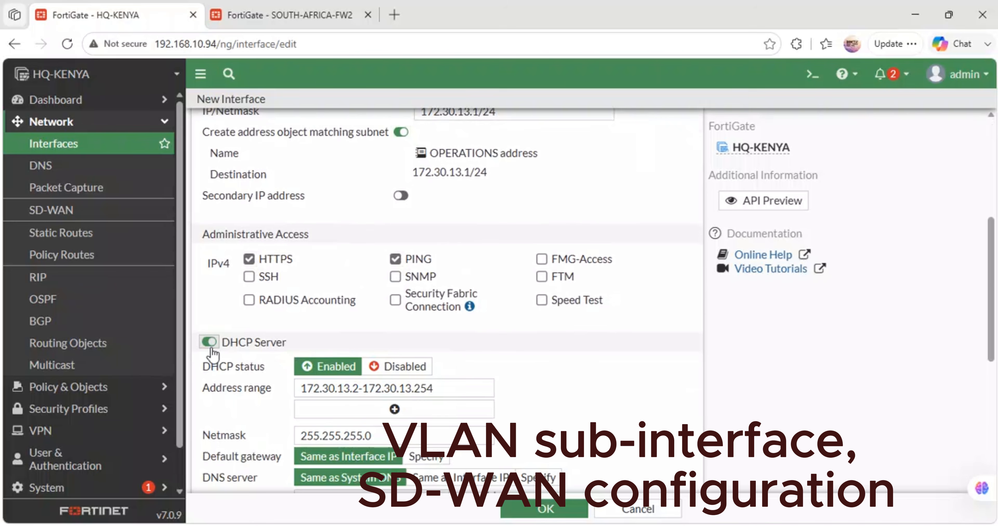
pyautogui.click(358, 389)
pyautogui.write('0')
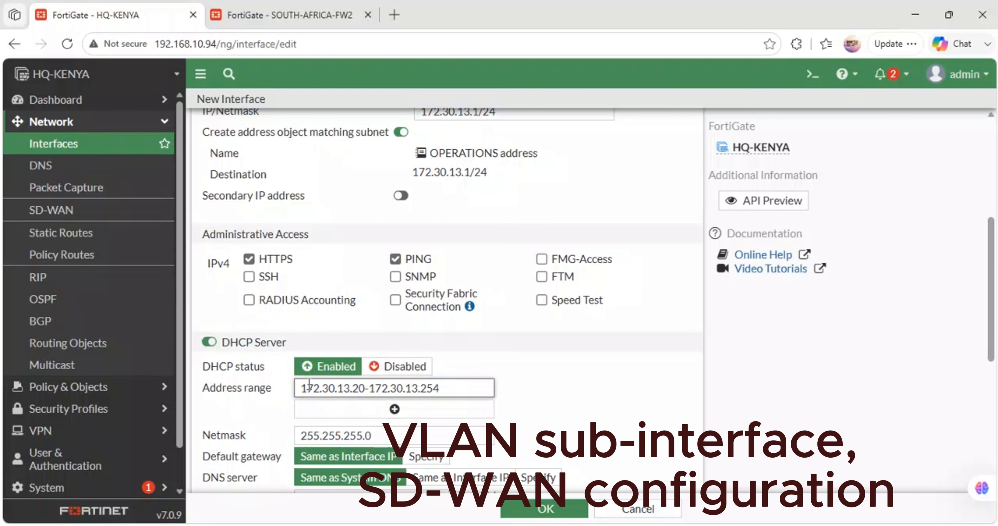
# - Specify 8.8.8.8 and 1.1.1.1 as the OPERATIONS interface's DHCP DNS servers and save the interface
pyautogui.scroll(-5, 495, 334)
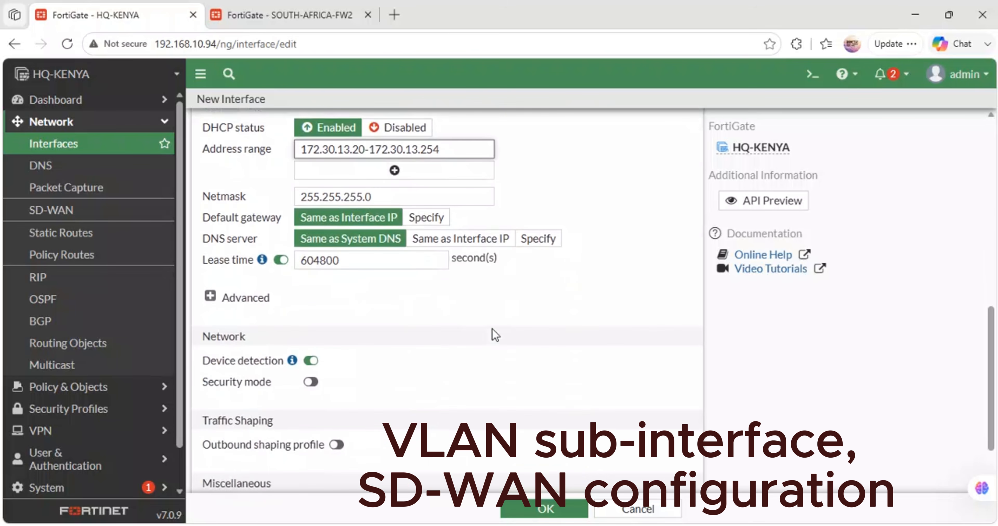
pyautogui.click(539, 251)
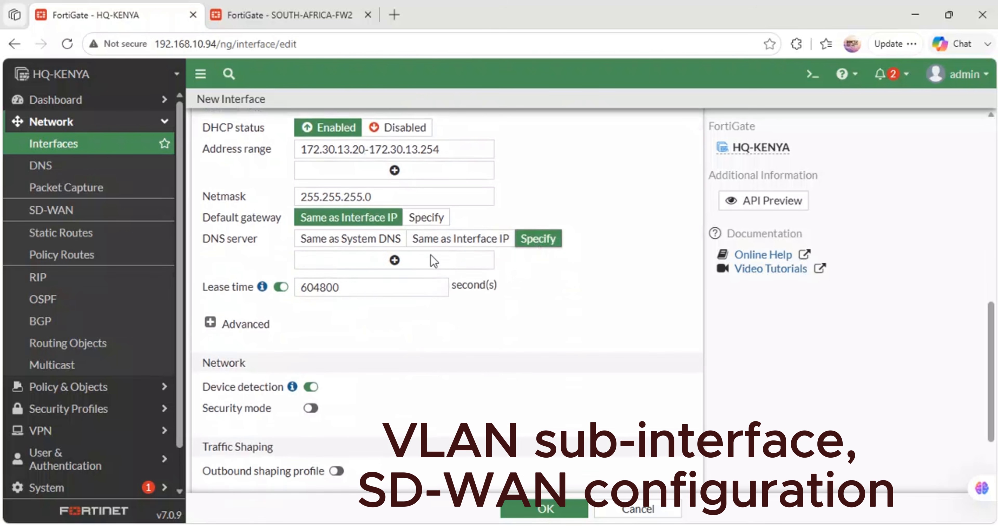
pyautogui.click(343, 265)
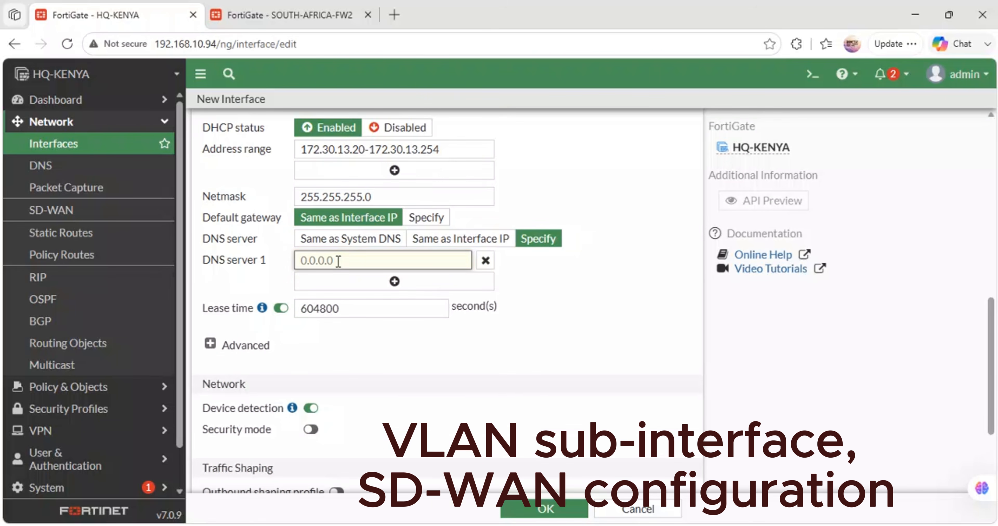
pyautogui.write('8.8.8.8')
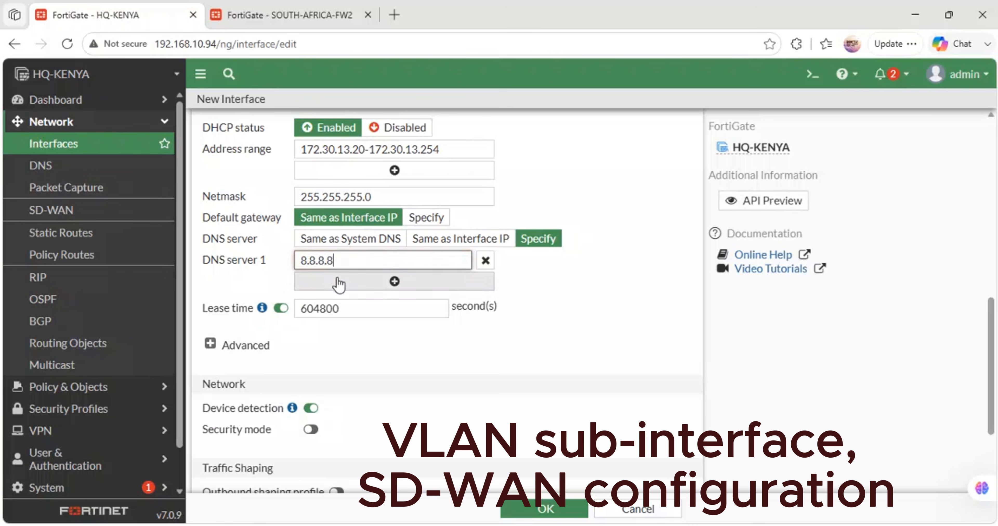
pyautogui.click(333, 281)
pyautogui.write('1.1.1')
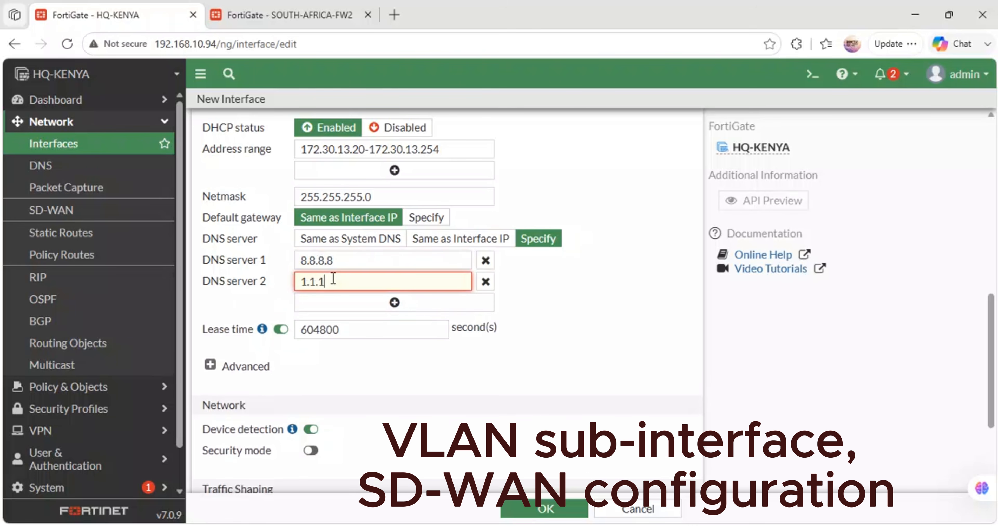
pyautogui.write('.1')
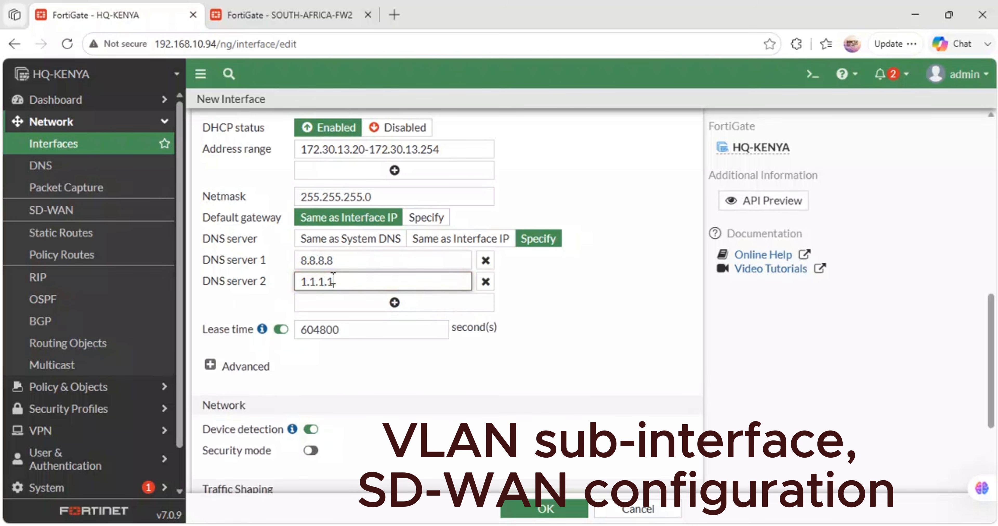
pyautogui.click(530, 507)
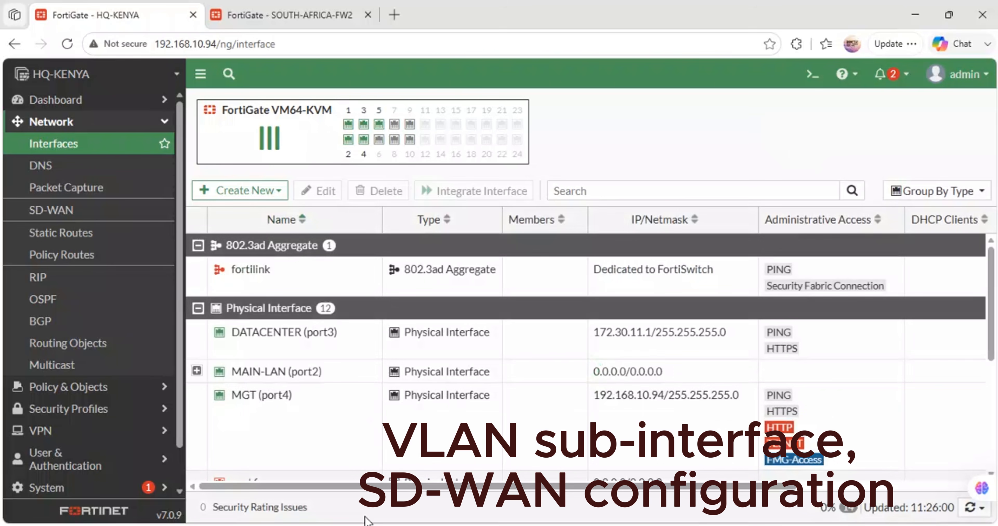
# - Switch to the GNS3 topology and widen the green SITE-TO SITE IPSec VPN bar until it reaches the SOUTH-AFRICA firewall
pyautogui.moveTo(424, 523)
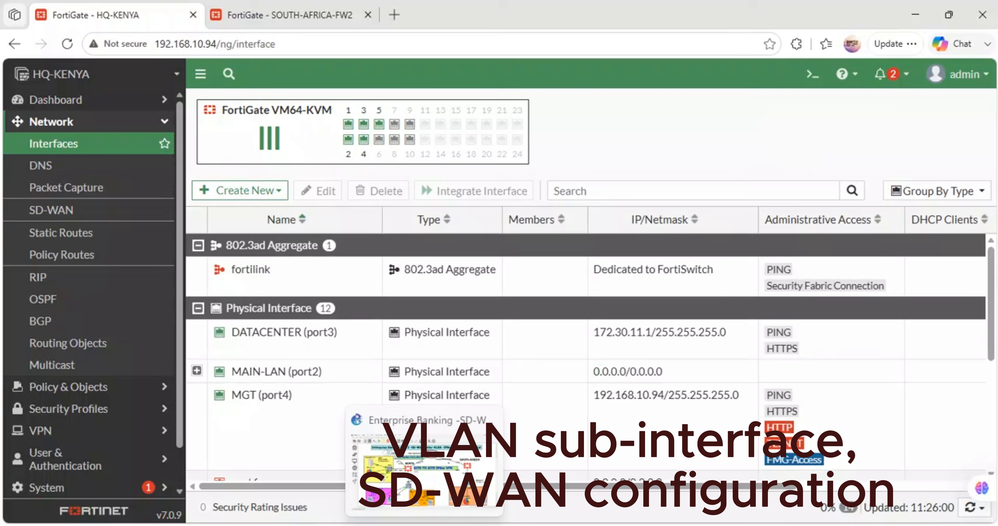
pyautogui.click(424, 460)
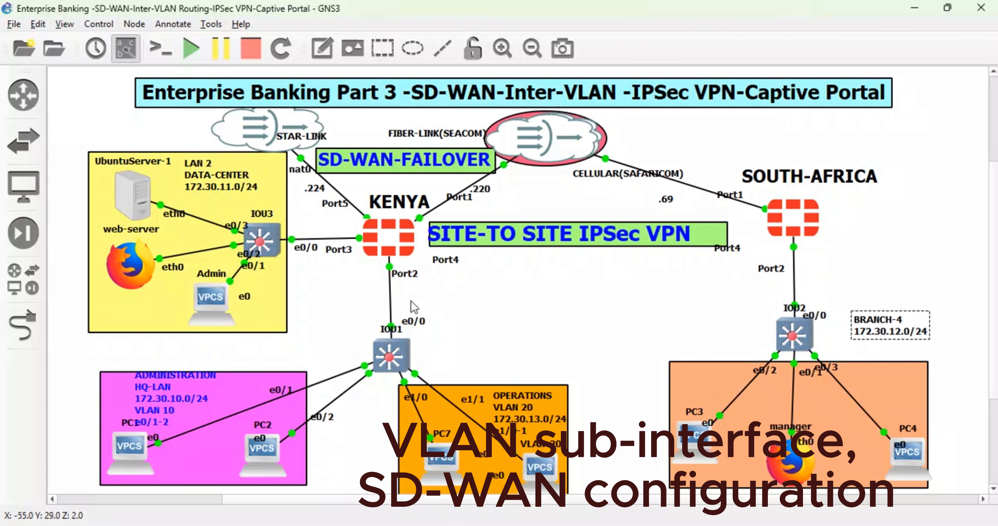
pyautogui.moveTo(506, 145)
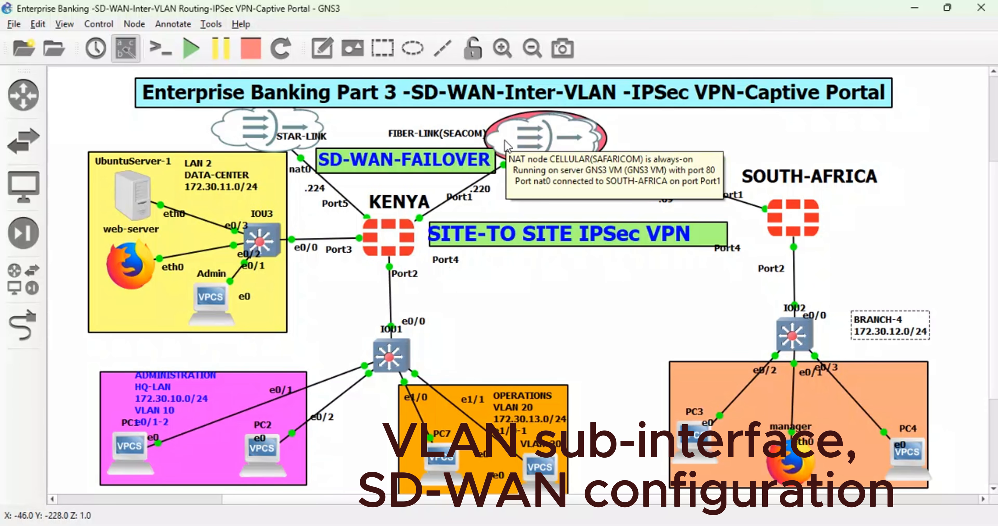
pyautogui.moveTo(360, 525)
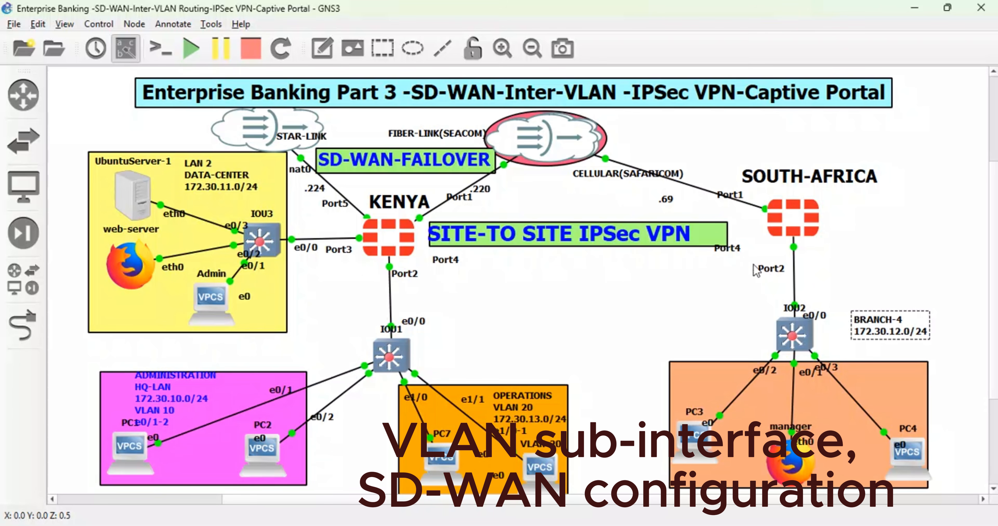
pyautogui.moveTo(727, 235); pyautogui.dragTo(768, 230)
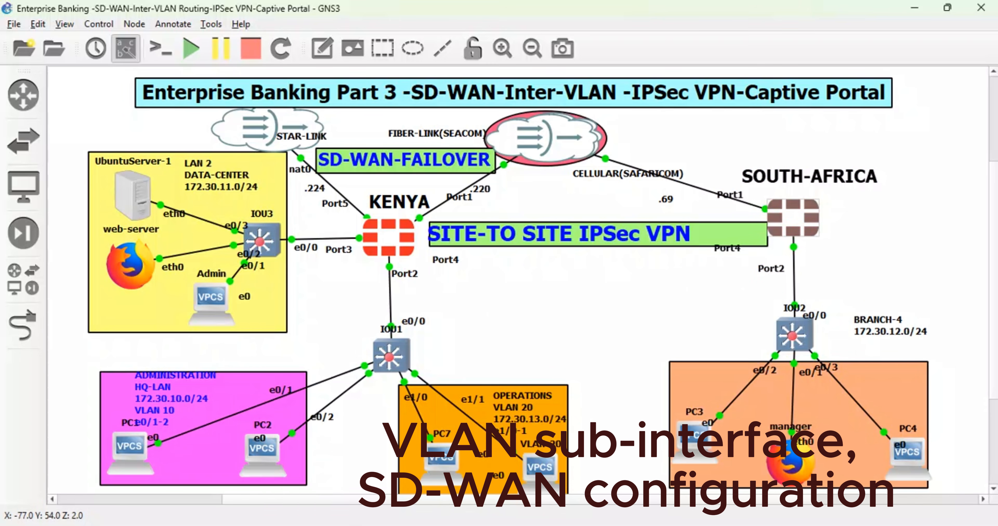
pyautogui.click(349, 463)
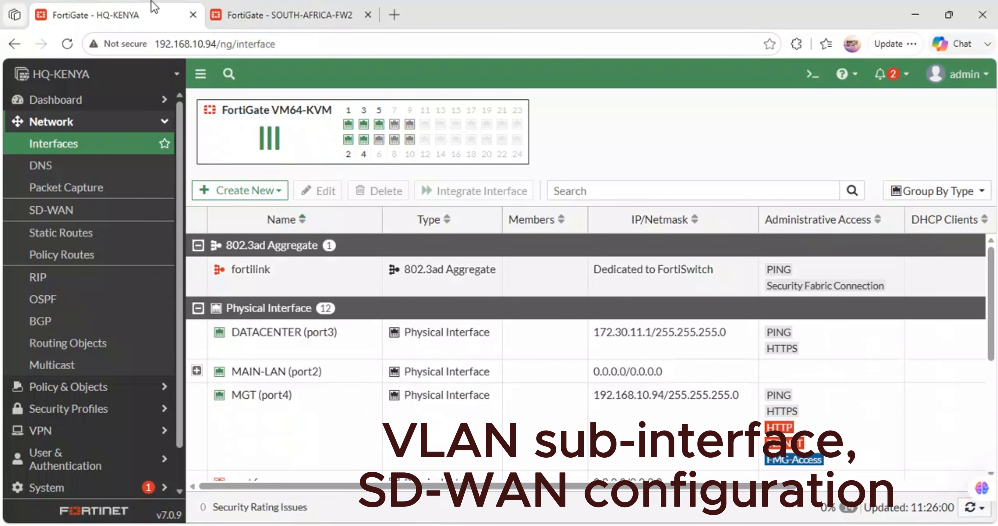
pyautogui.click(47, 232)
pyautogui.click(229, 109)
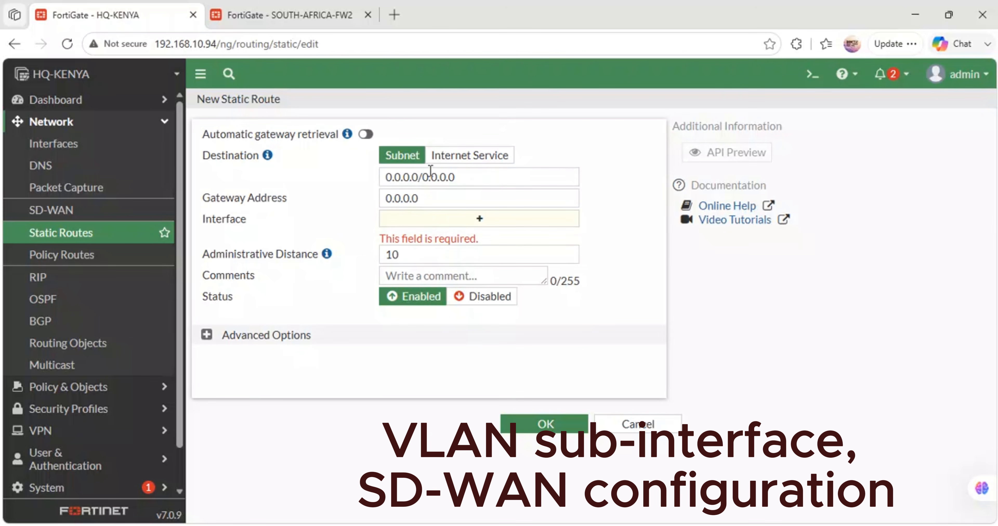
pyautogui.moveTo(467, 177); pyautogui.dragTo(323, 163)
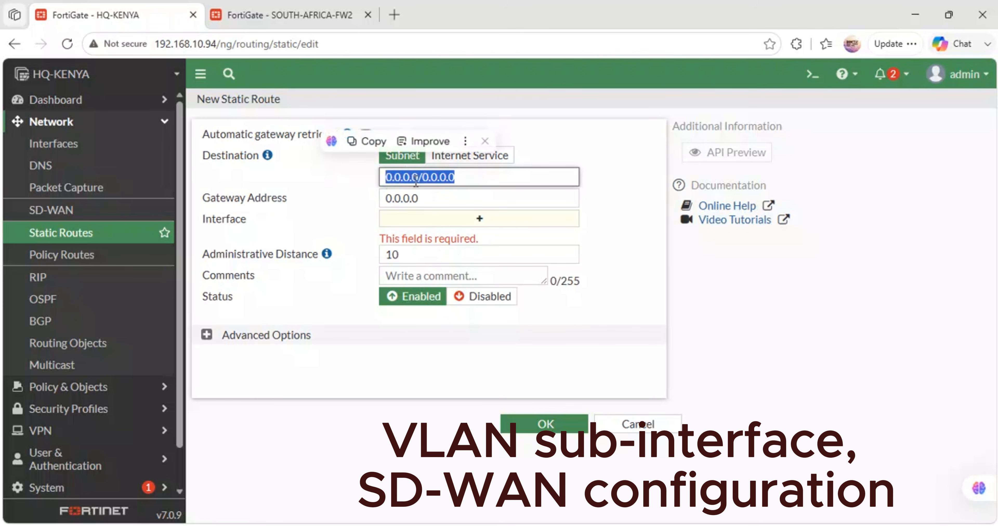
pyautogui.moveTo(427, 197); pyautogui.dragTo(365, 198)
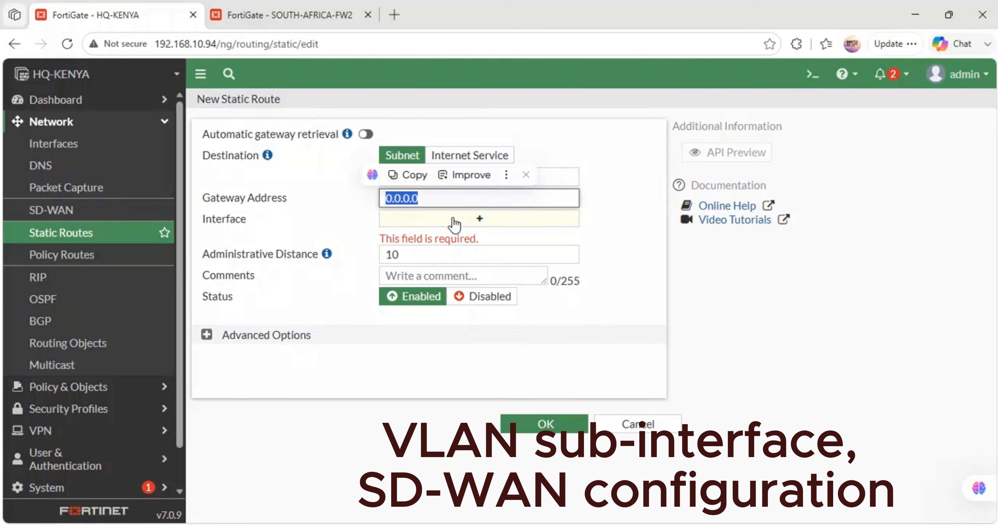
pyautogui.click(470, 222)
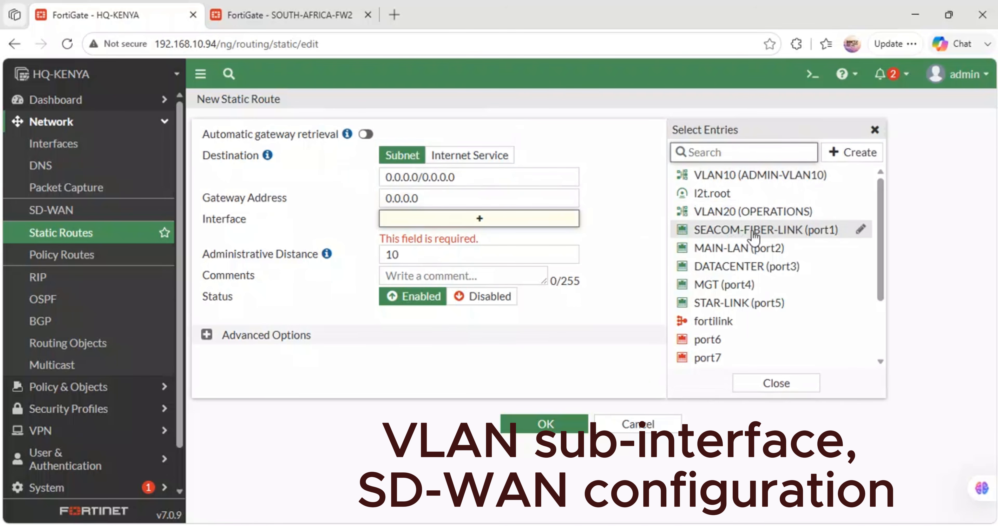
pyautogui.moveTo(745, 225)
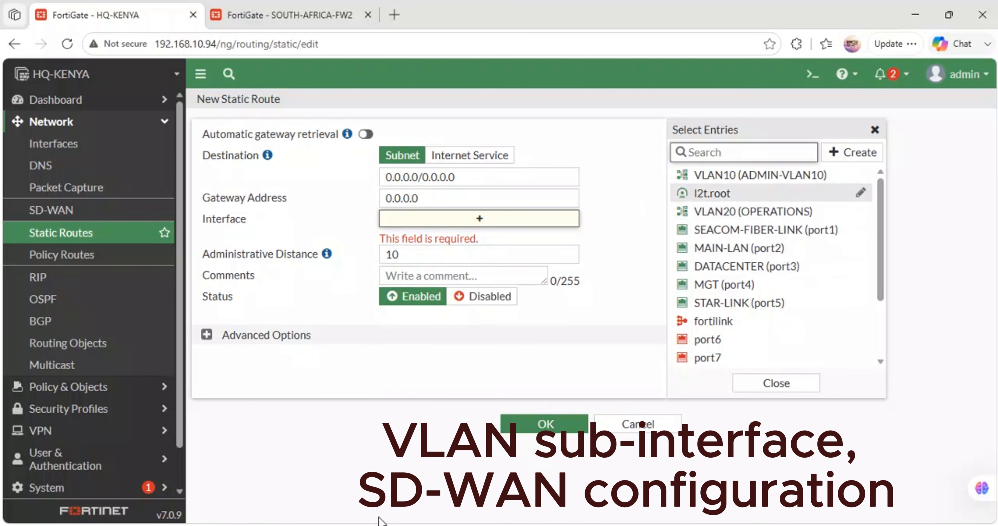
pyautogui.moveTo(424, 524)
pyautogui.click(430, 465)
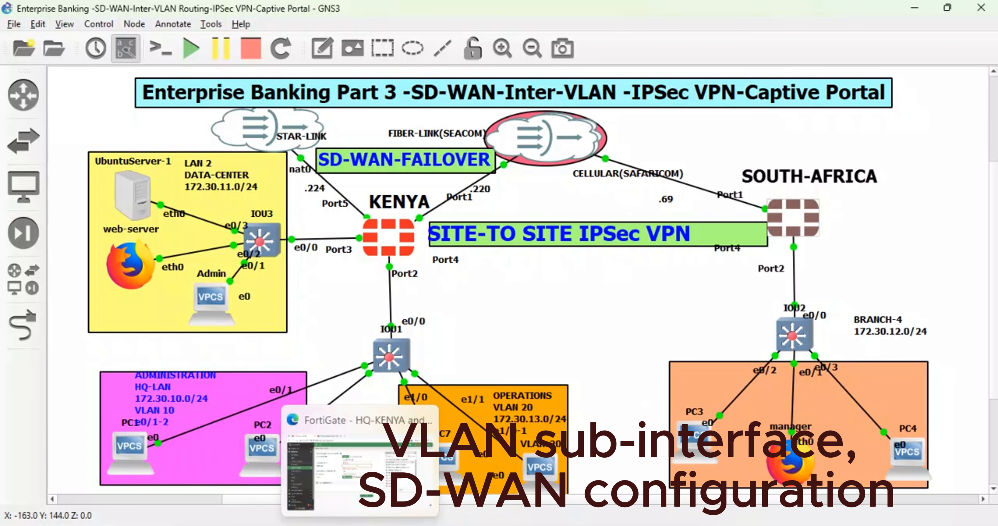
# - Switch to the HQ-KENYA FortiGate in the browser and create an SD-WAN zone named SD-WAN ZONE without interface members
pyautogui.click(368, 454)
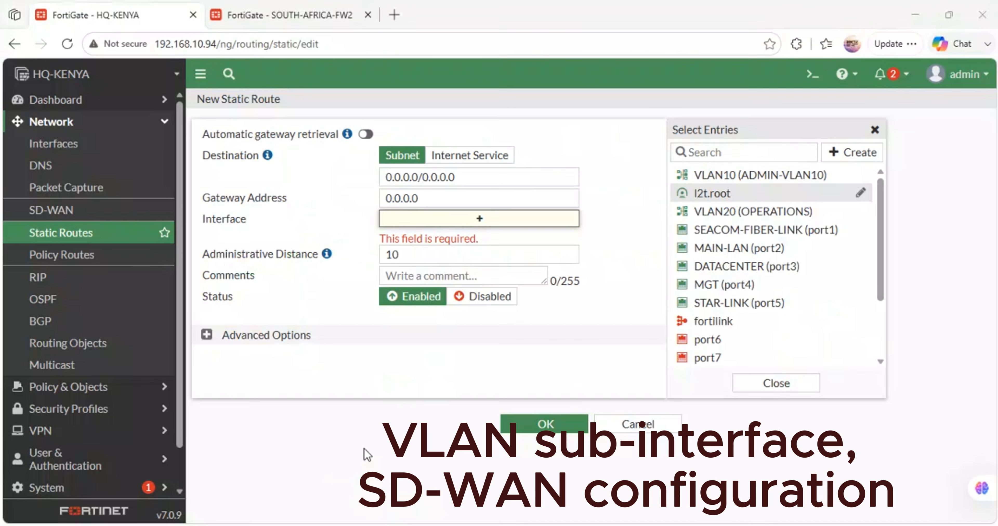
pyautogui.click(54, 210)
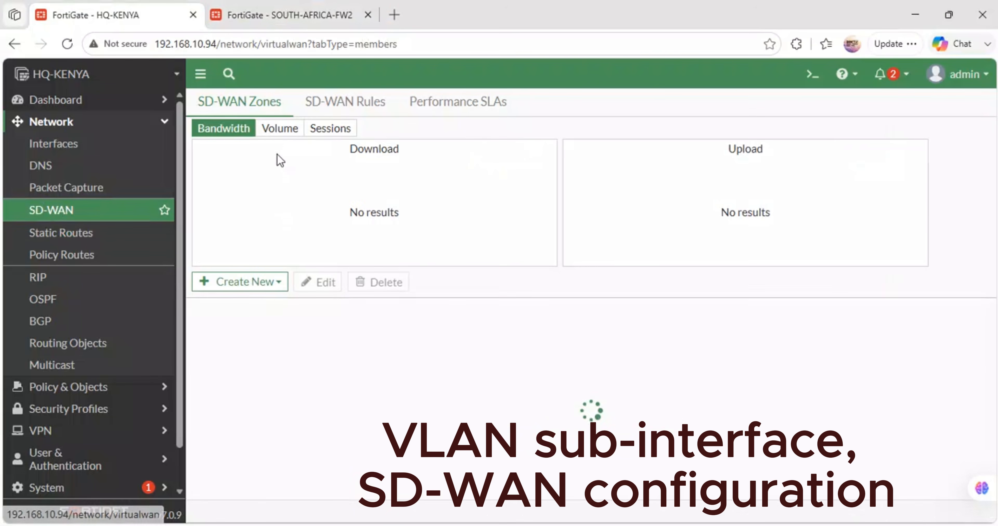
pyautogui.click(251, 281)
pyautogui.click(248, 320)
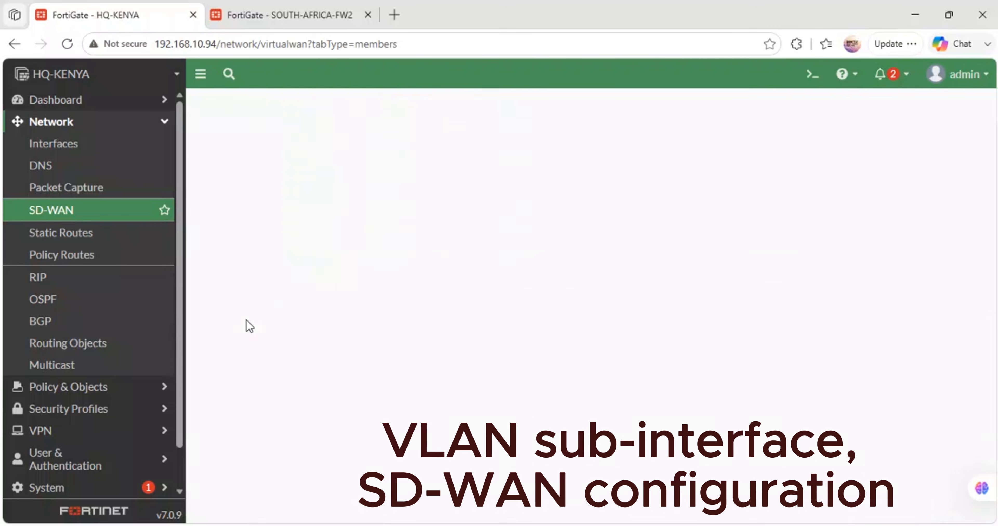
pyautogui.click(326, 134)
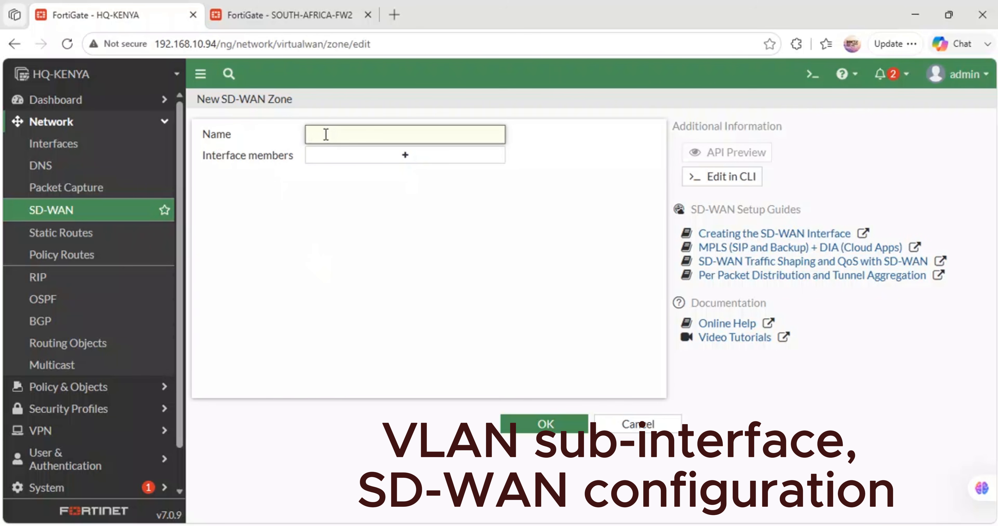
pyautogui.write('SD-W')
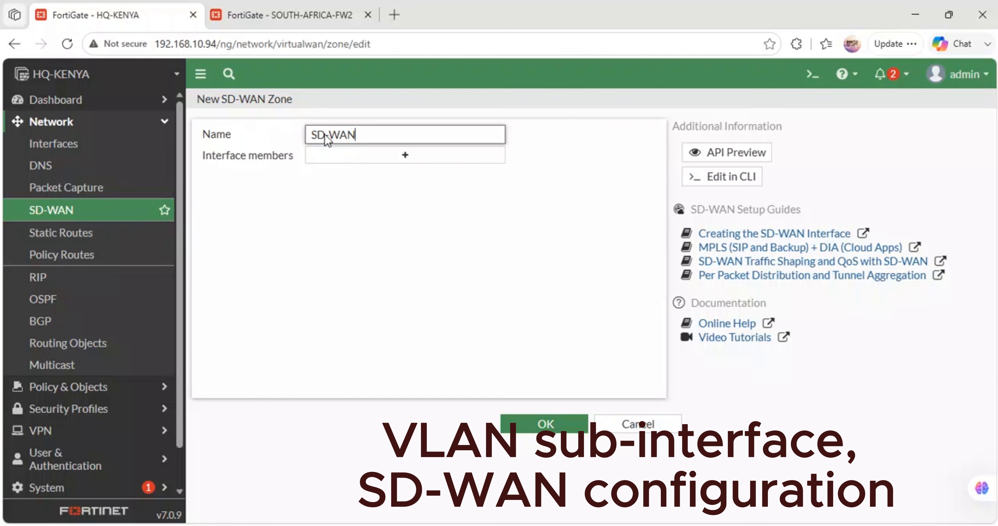
pyautogui.write('AN ZNOE')
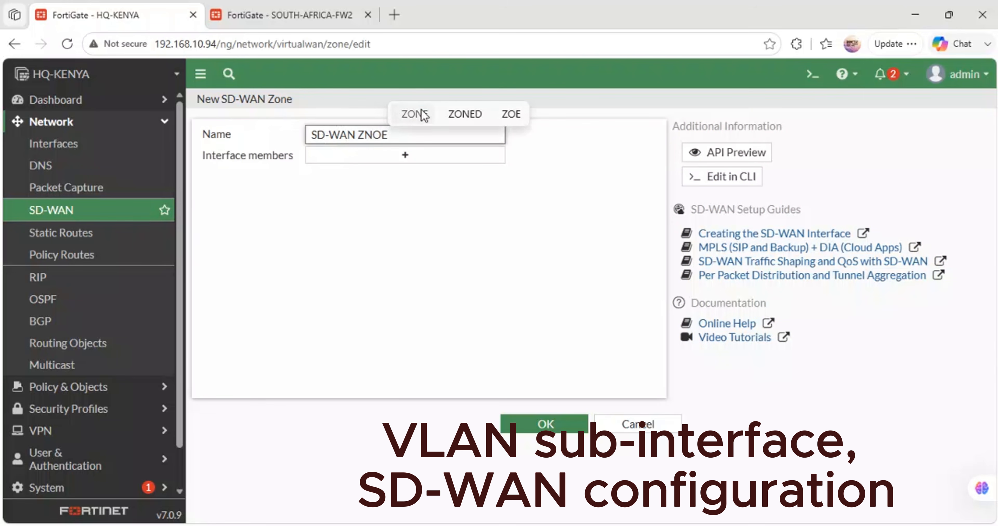
pyautogui.click(420, 113)
pyautogui.click(373, 156)
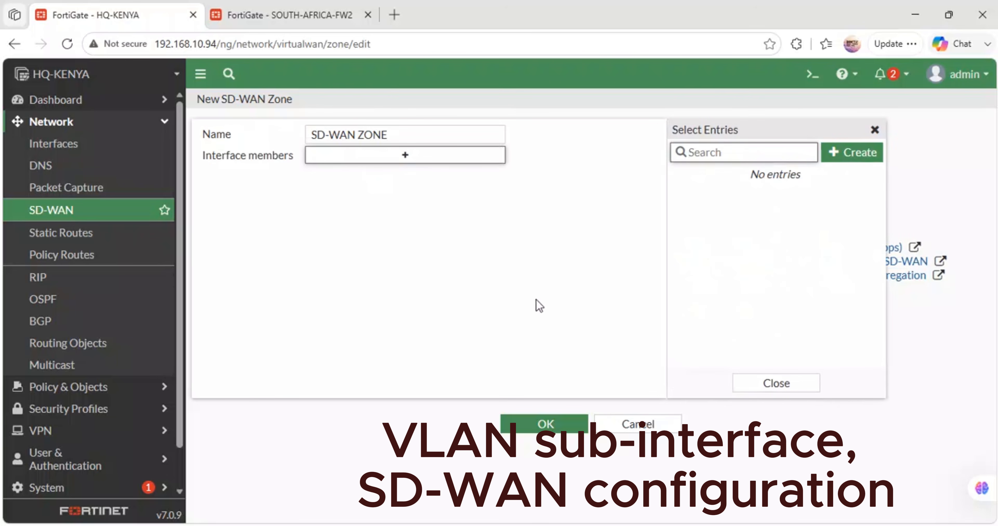
pyautogui.click(575, 418)
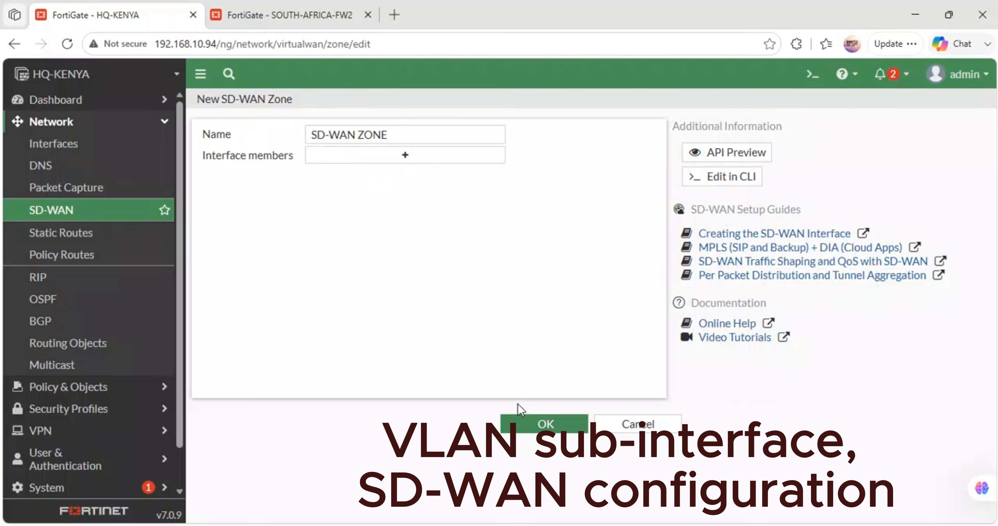
pyautogui.click(546, 421)
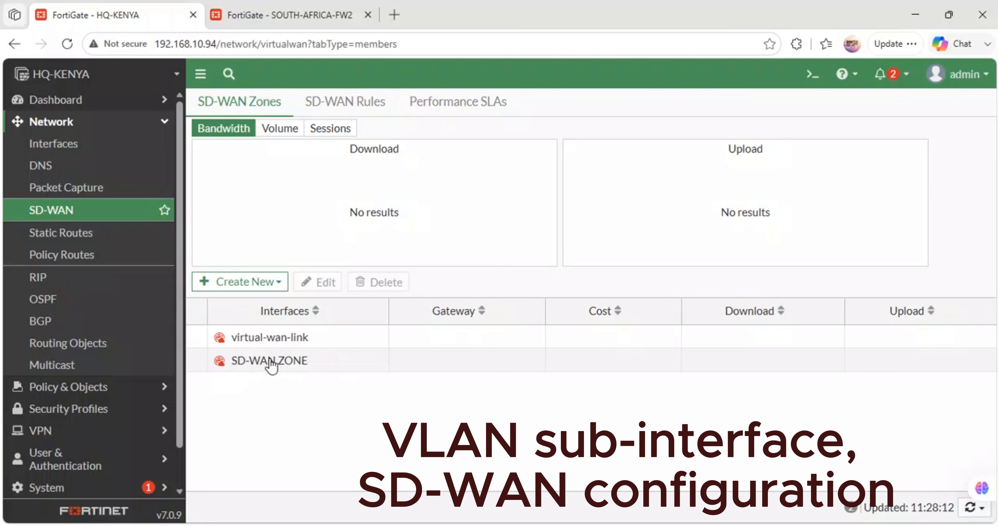
# - Create an SD-WAN member for SEACOM-FIBER-LINK (port1) in the virtual-wan-link zone, keeping the dynamic gateway and default cost and priority
pyautogui.moveTo(271, 361)
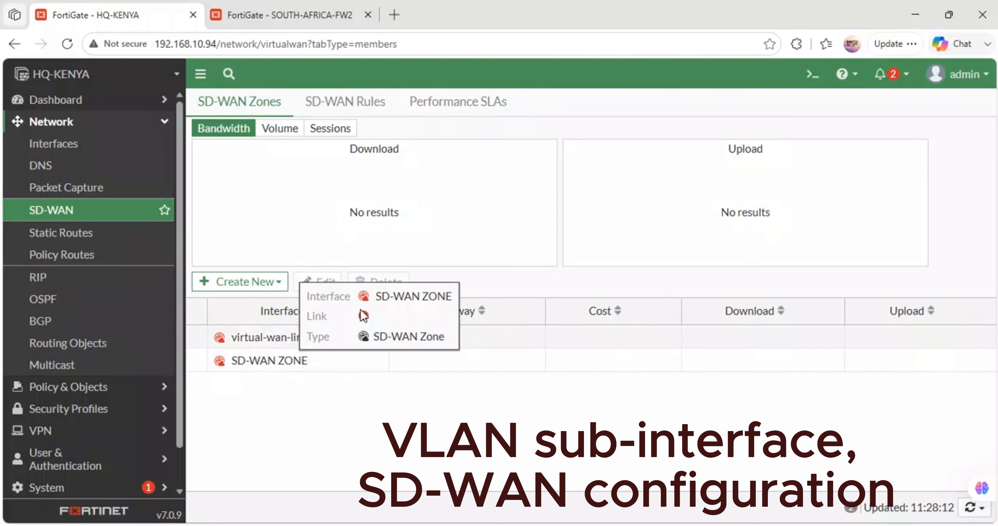
pyautogui.click(277, 281)
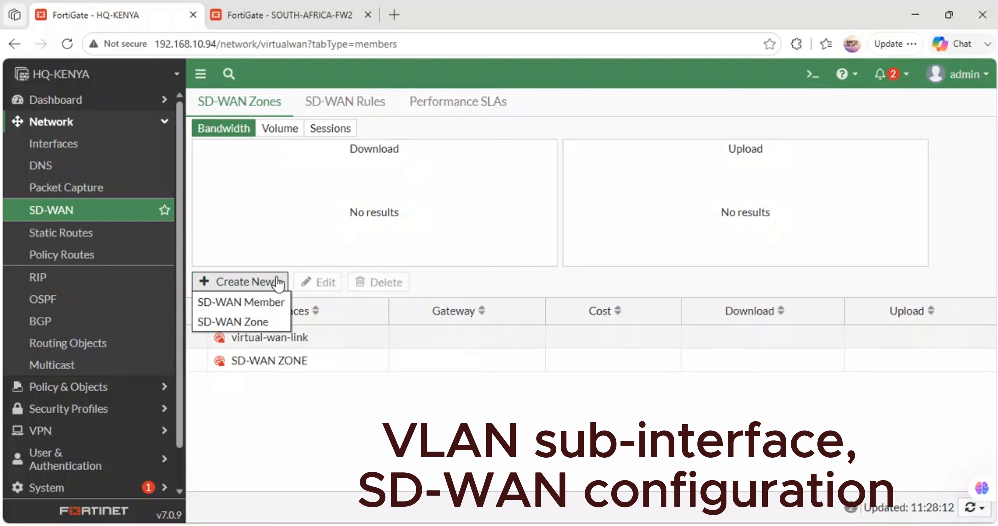
pyautogui.click(256, 306)
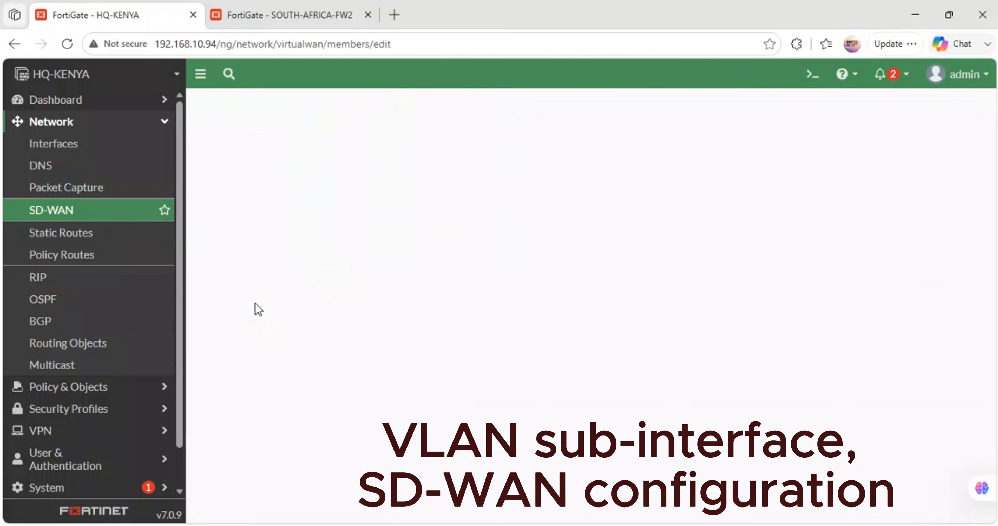
pyautogui.click(384, 135)
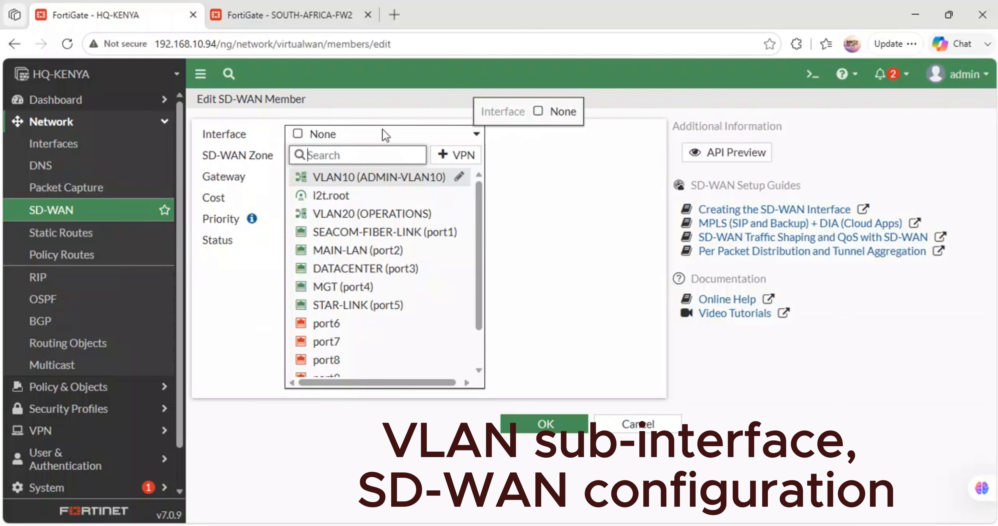
pyautogui.moveTo(382, 198)
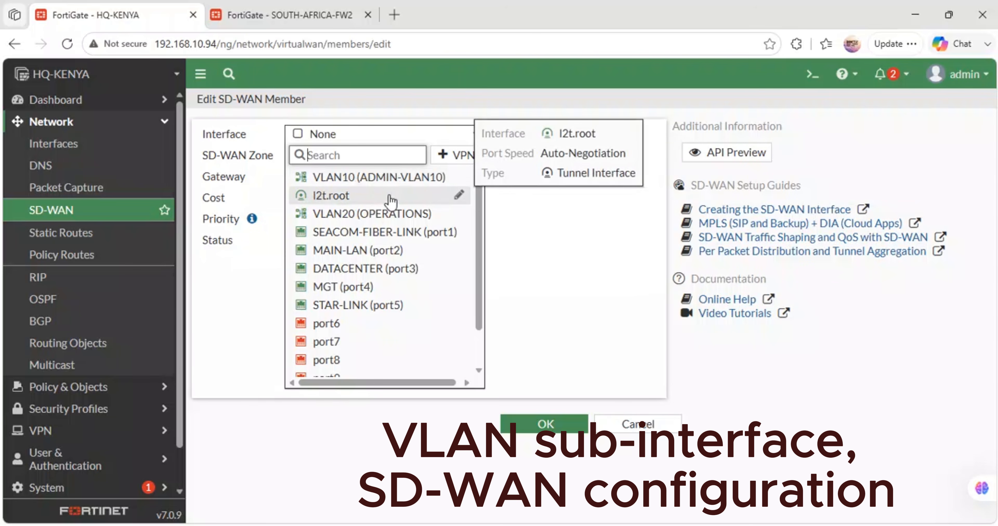
pyautogui.click(379, 231)
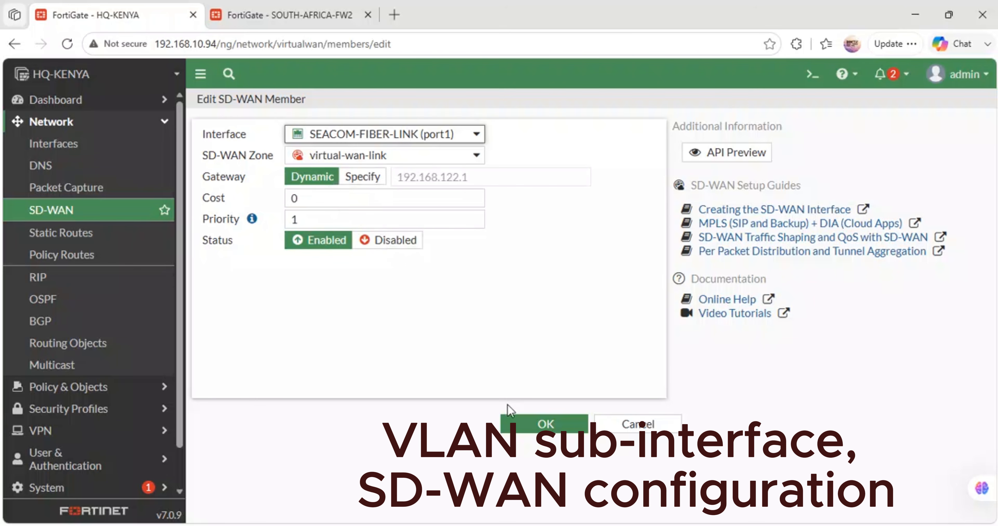
pyautogui.click(530, 424)
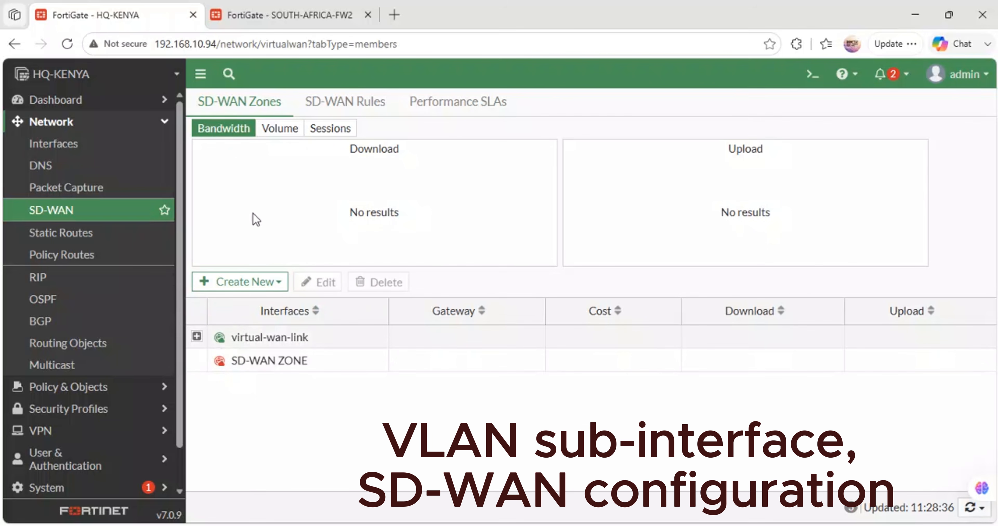
# - Create an enabled SD-WAN member for STAR-LINK (port5) in SD-WAN ZONE with the dynamic gateway, then expand that zone
pyautogui.click(270, 281)
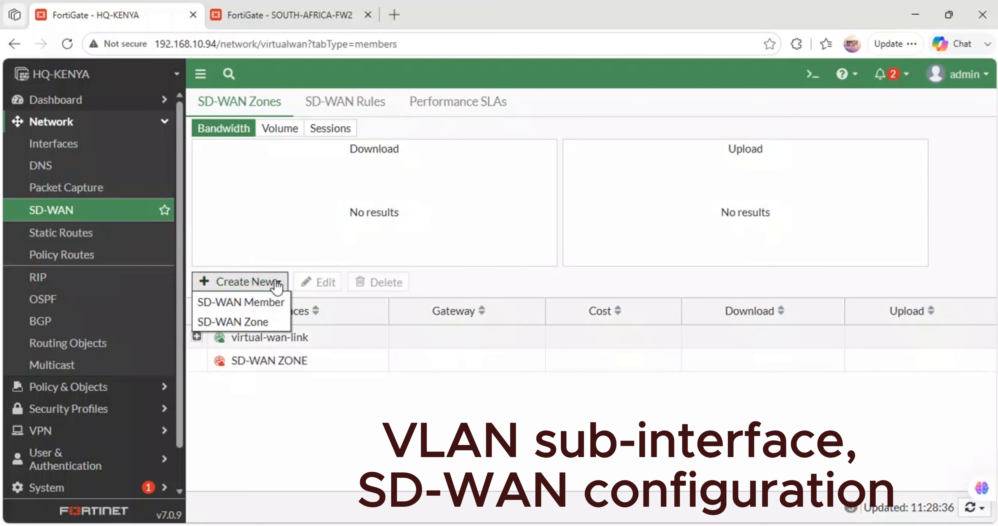
pyautogui.click(259, 307)
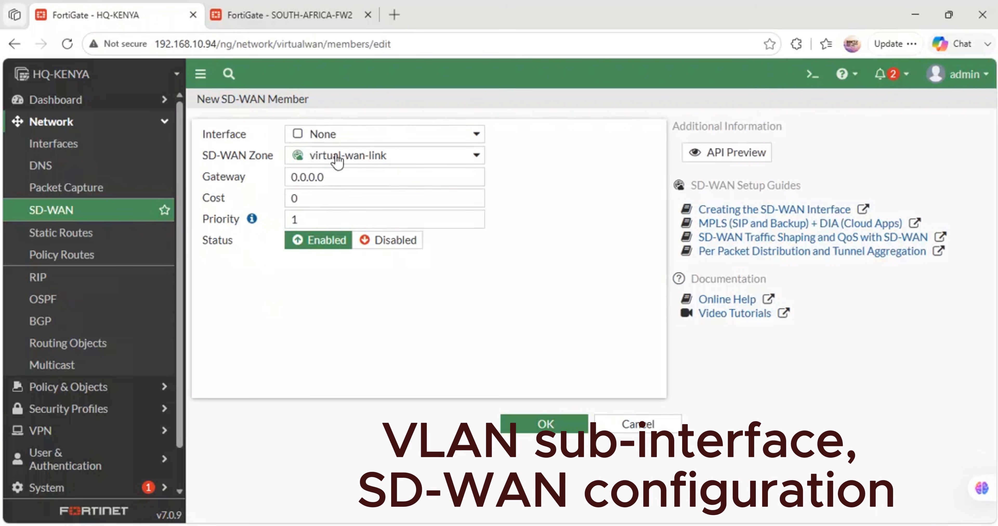
pyautogui.click(385, 143)
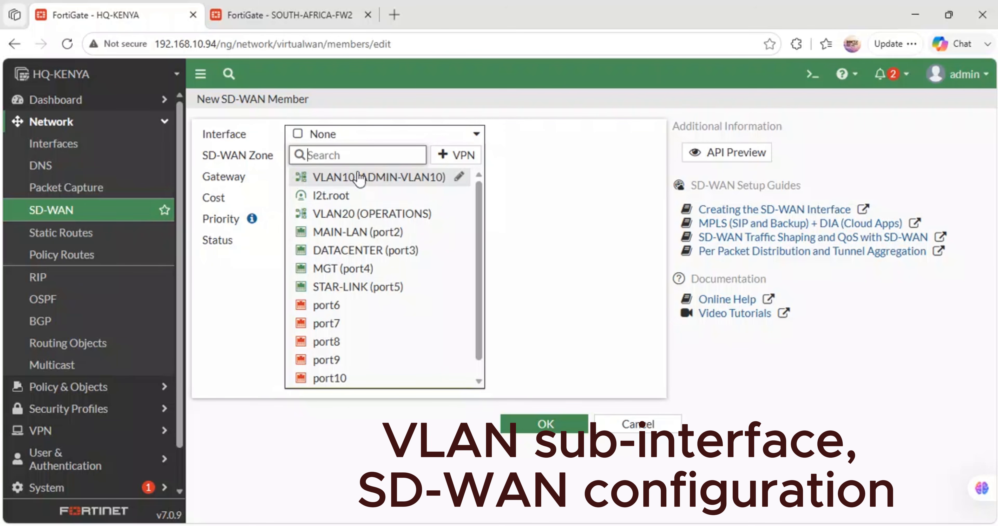
pyautogui.click(361, 293)
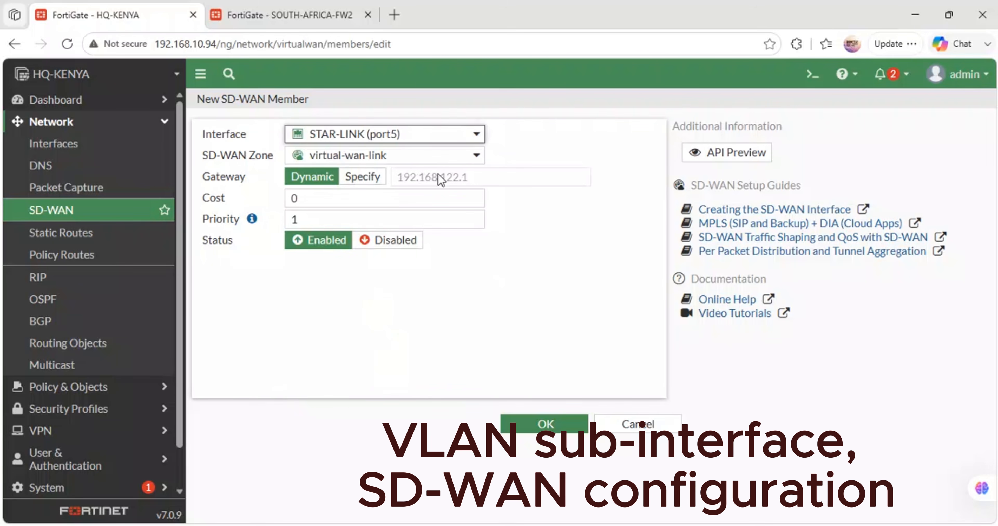
pyautogui.click(371, 157)
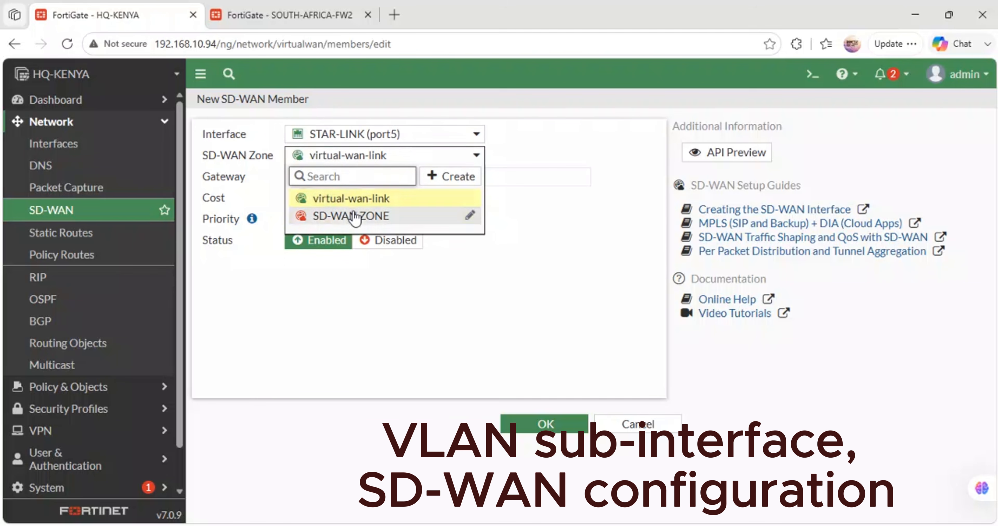
pyautogui.click(368, 215)
pyautogui.click(336, 250)
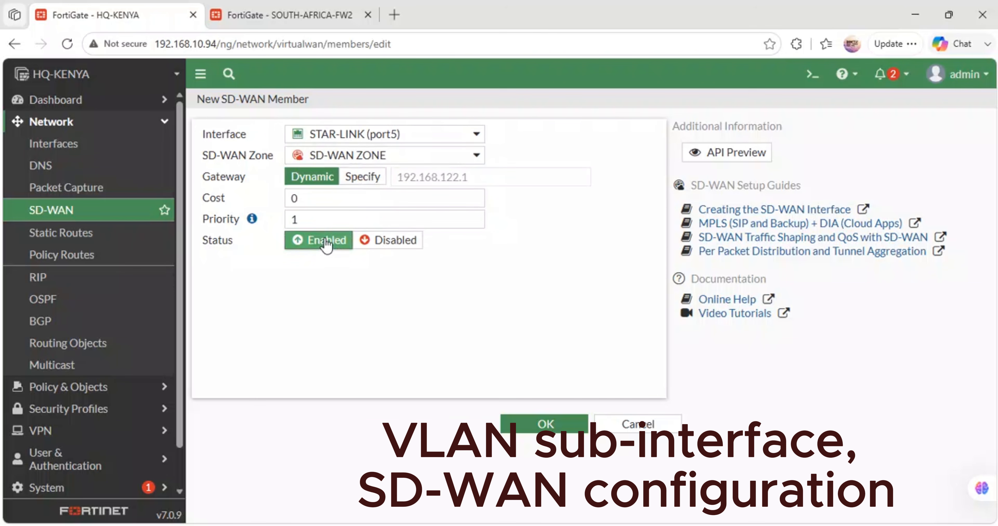
pyautogui.click(546, 426)
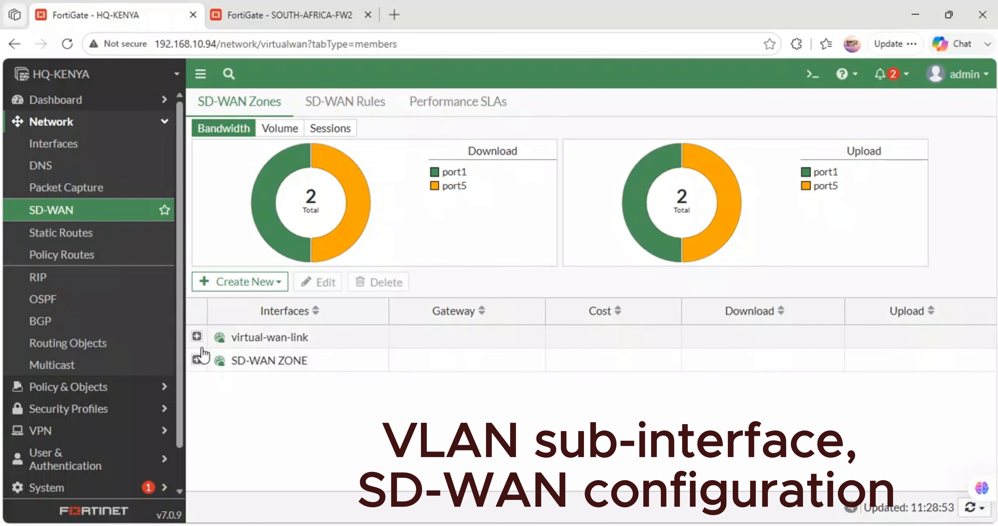
pyautogui.click(197, 359)
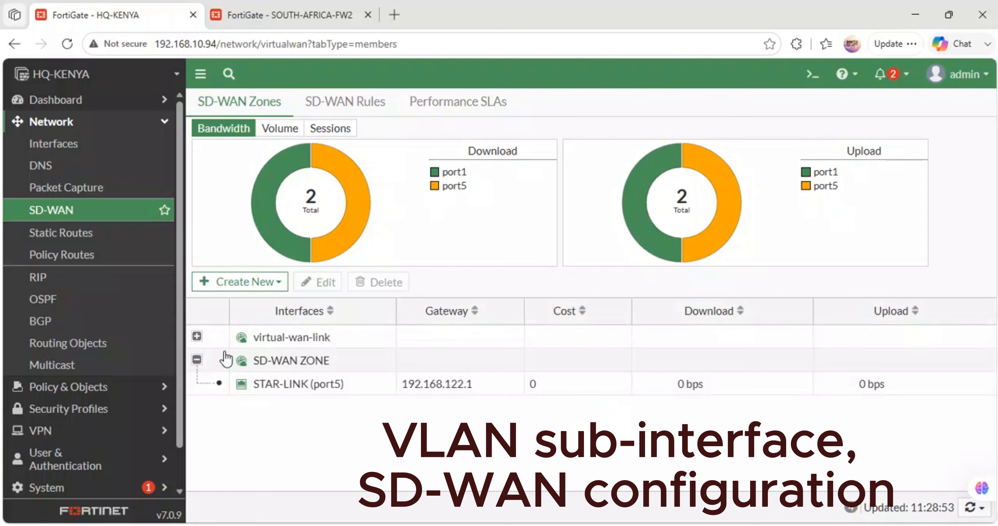
# - From the virtual-wan-link zone's member selection, edit STAR-LINK (port5) to status Disabled and zone virtual-wan-link, then save the member and zone
pyautogui.doubleClick(208, 340)
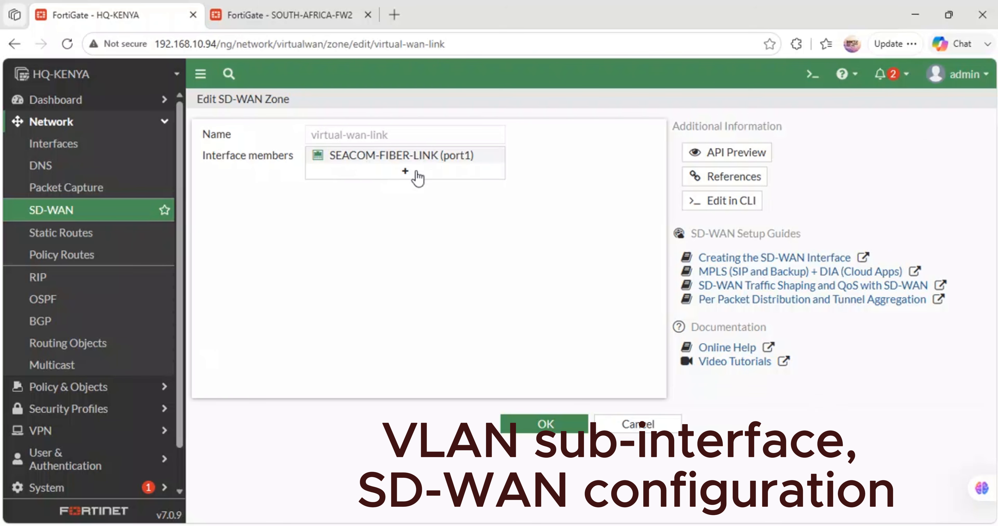
pyautogui.click(400, 170)
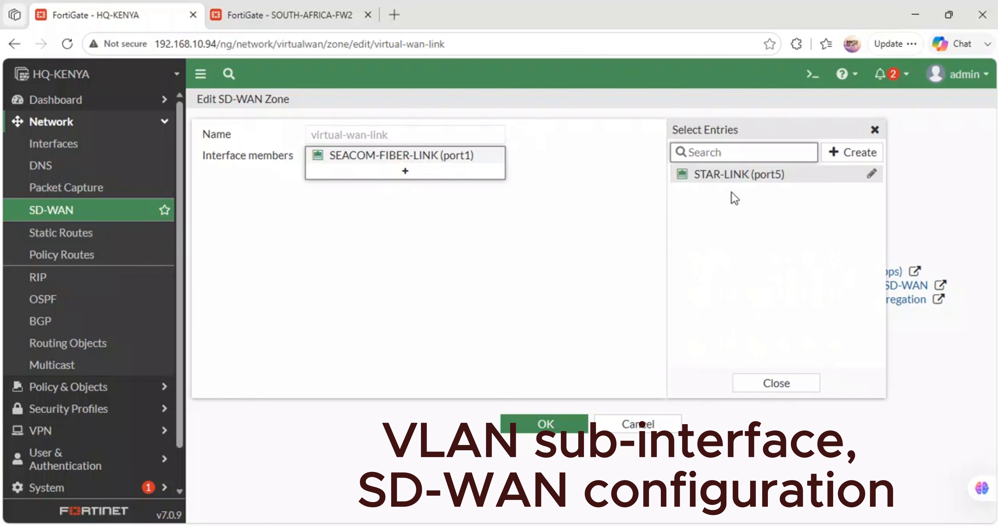
pyautogui.click(872, 174)
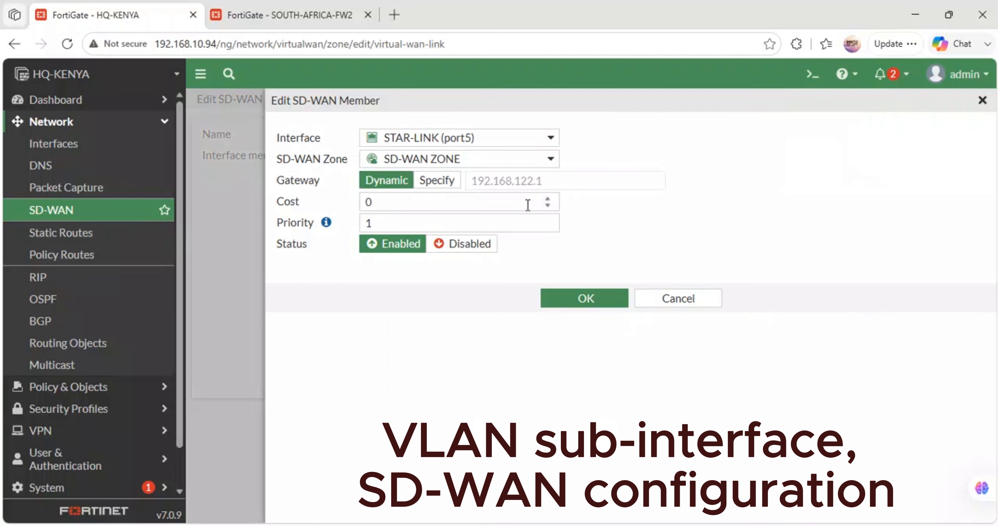
pyautogui.click(469, 247)
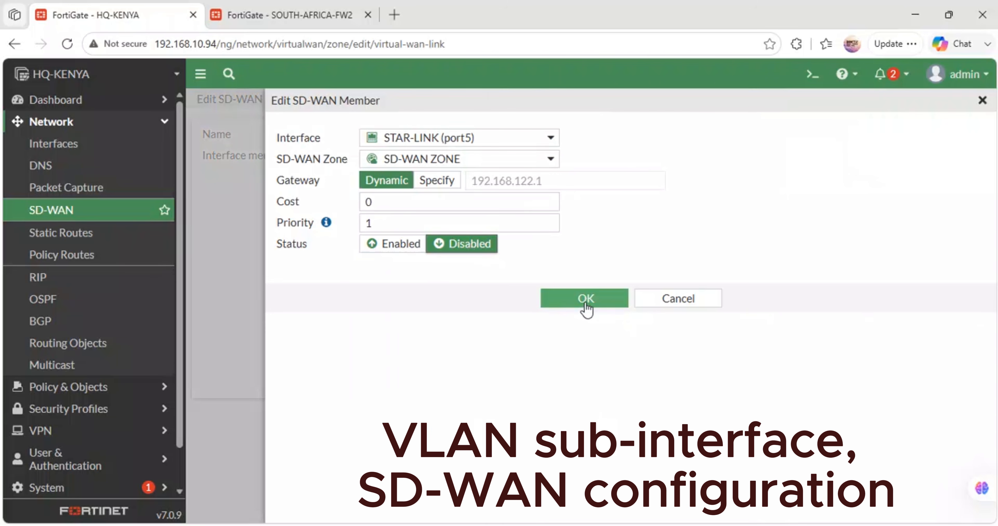
pyautogui.click(524, 160)
pyautogui.click(443, 218)
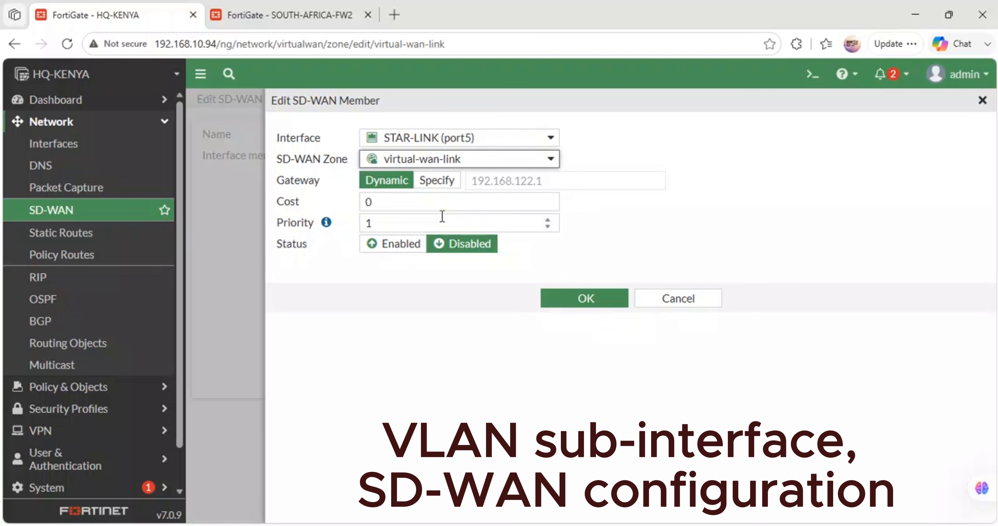
pyautogui.click(566, 299)
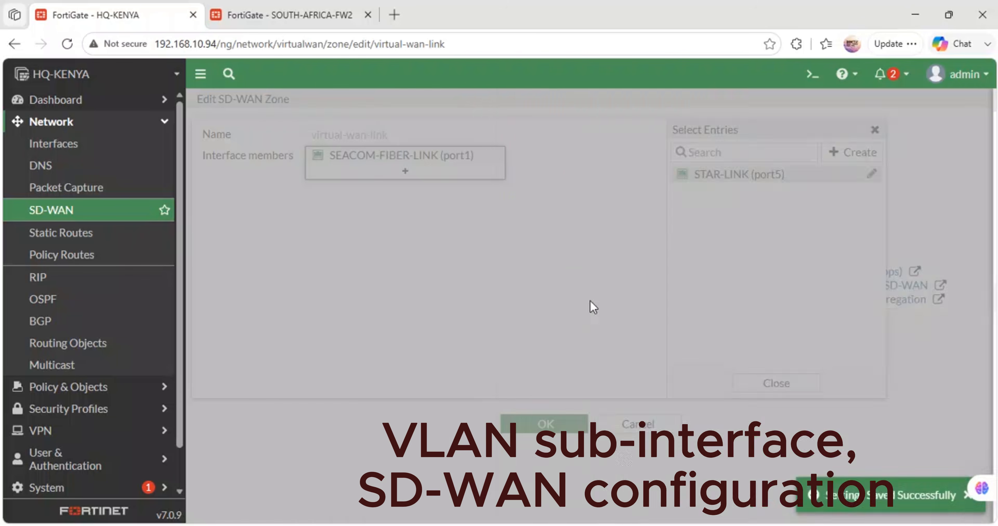
pyautogui.click(583, 419)
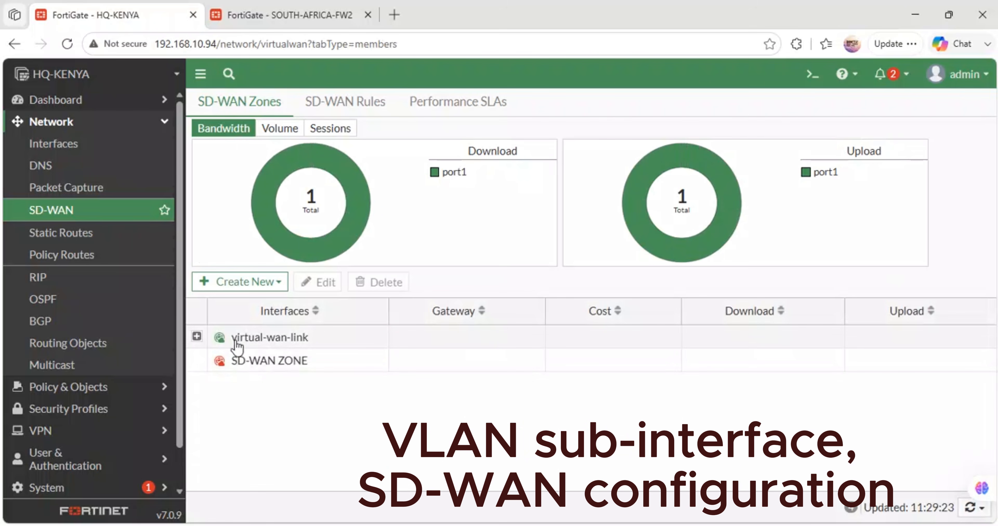
# - Review the virtual-wan-link zone's interface members in the list and in its settings, then save the zone without changes
pyautogui.click(196, 336)
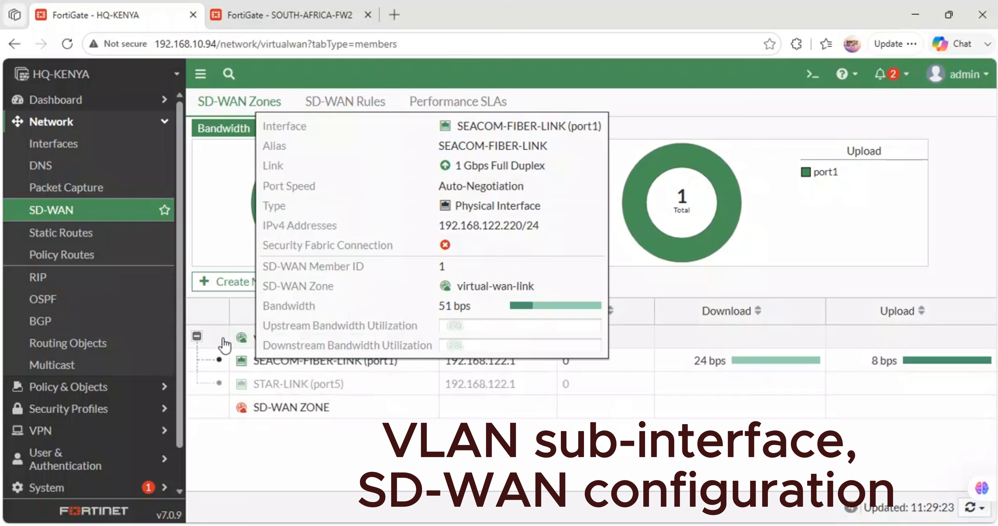
pyautogui.click(196, 336)
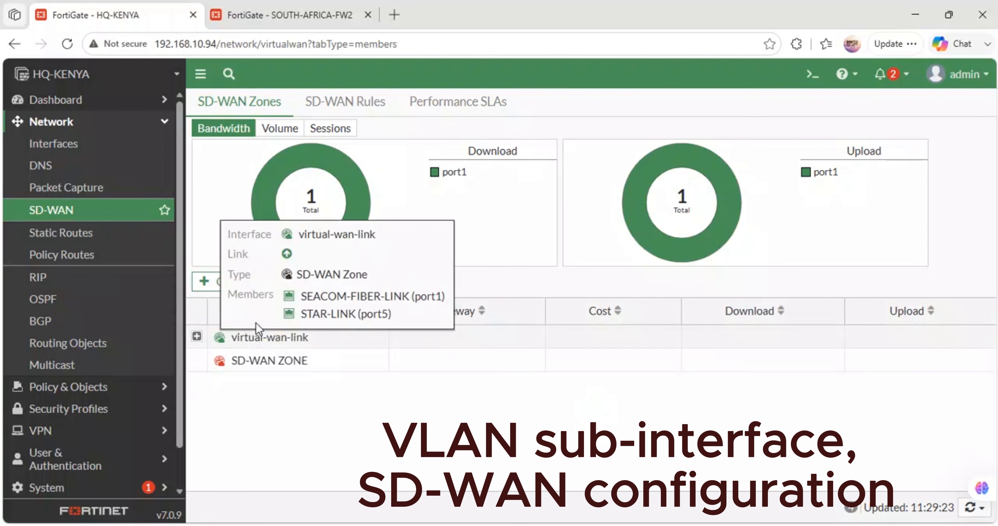
pyautogui.rightClick(239, 338)
pyautogui.click(238, 338)
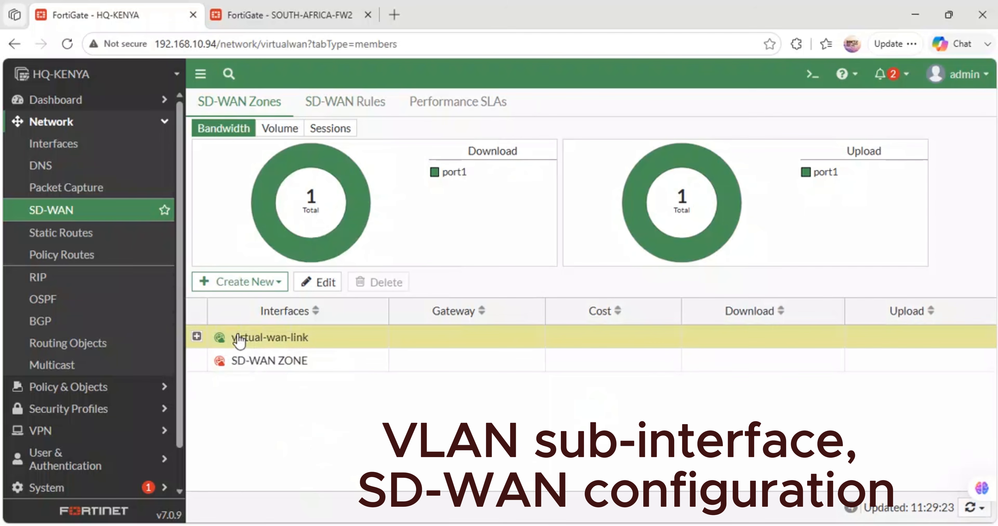
pyautogui.rightClick(238, 338)
pyautogui.click(268, 344)
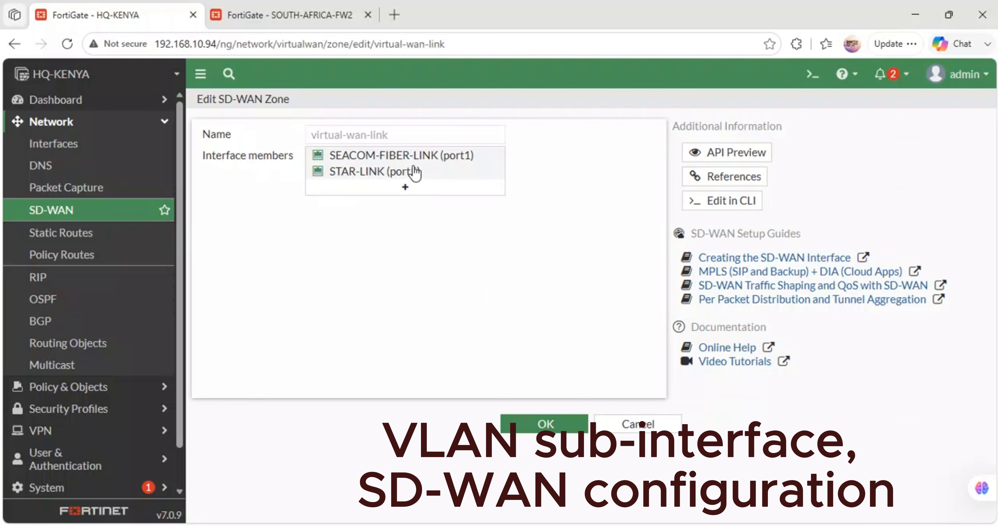
pyautogui.click(416, 172)
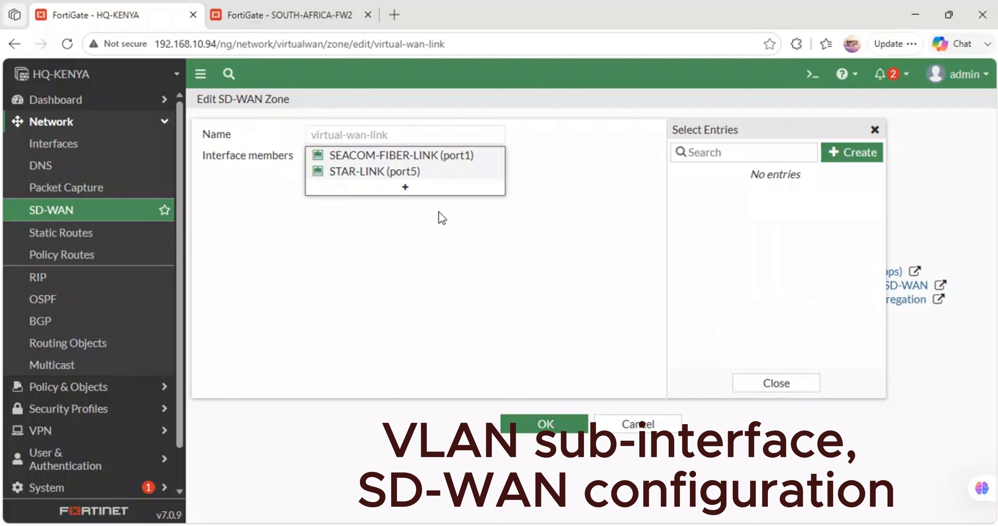
pyautogui.moveTo(392, 156)
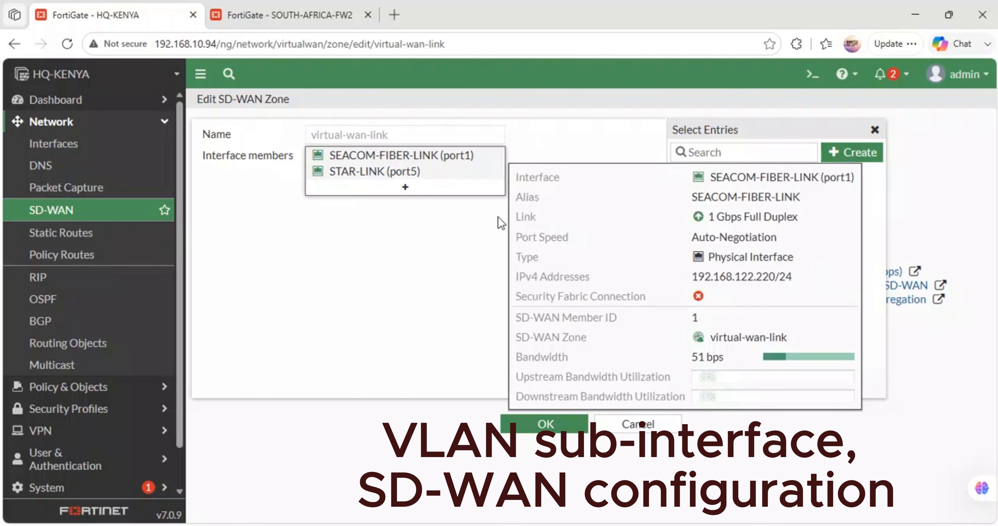
pyautogui.click(873, 130)
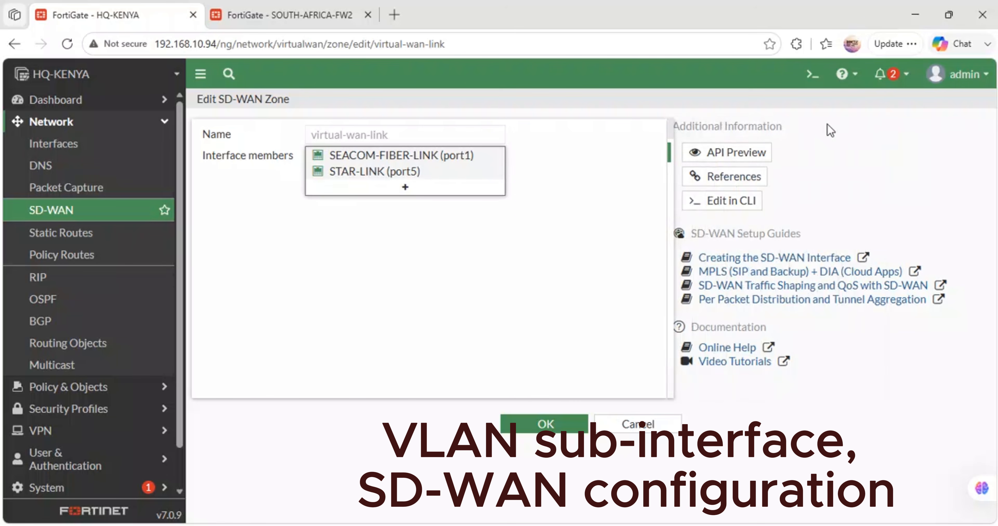
pyautogui.click(543, 423)
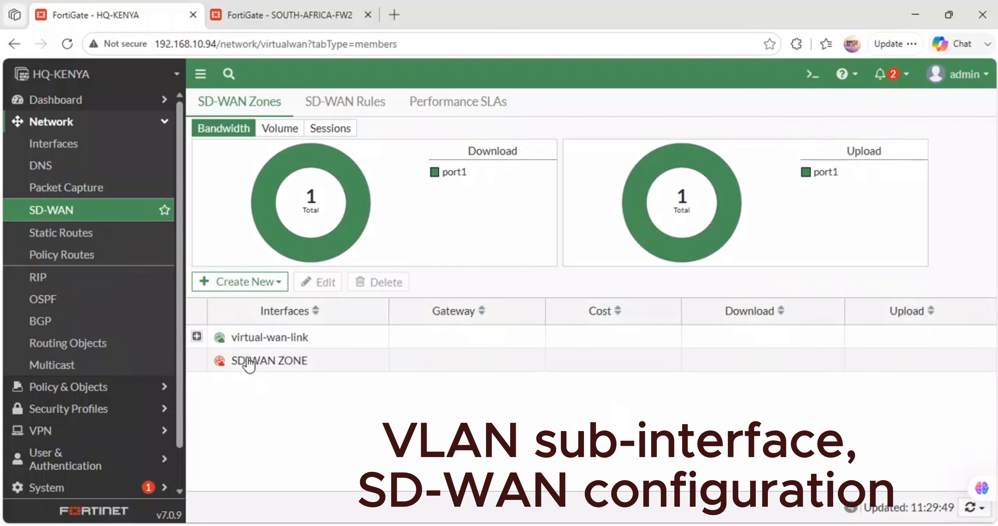
# - Delete the SD-WAN zone named SD-WAN ZONE and confirm the deletion
pyautogui.click(232, 363)
pyautogui.rightClick(231, 364)
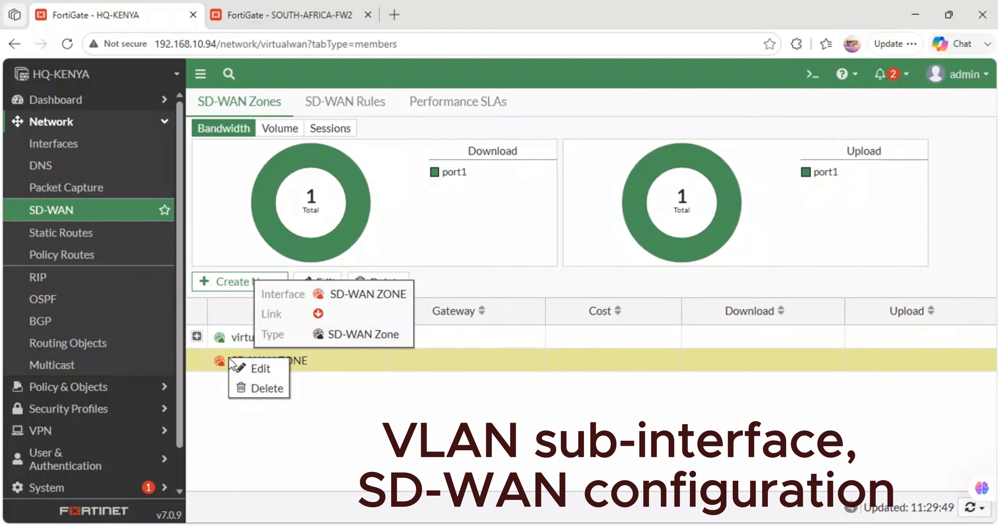
pyautogui.click(261, 386)
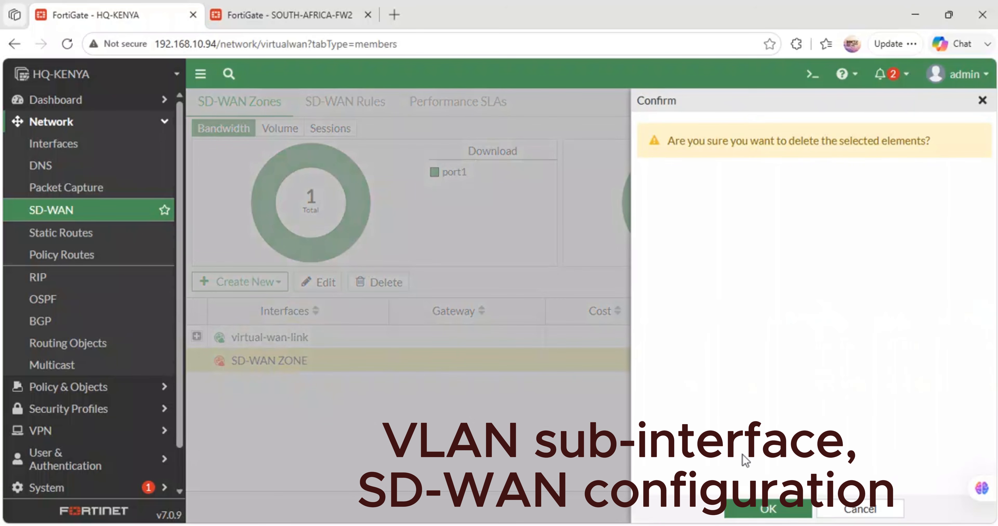
pyautogui.click(760, 509)
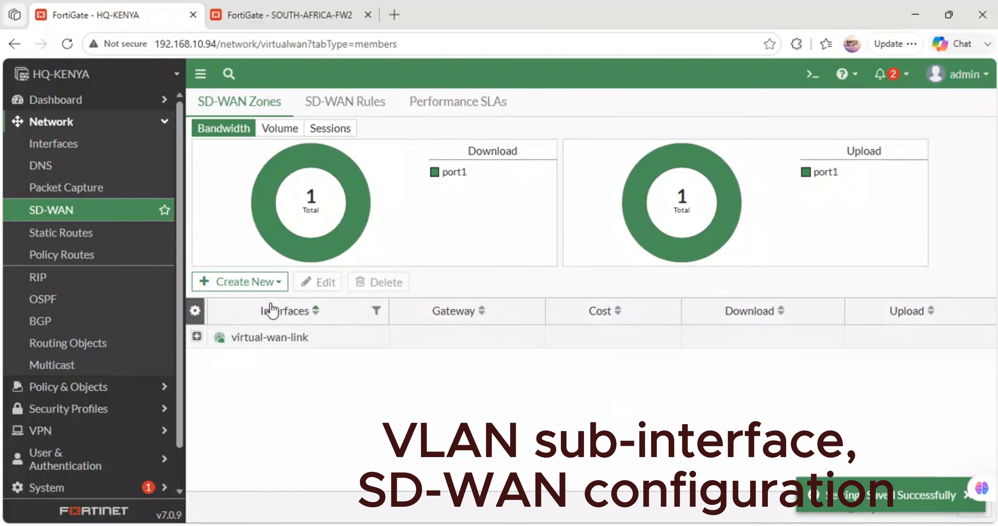
# - Reopen the virtual-wan-link zone's settings to check them and save without changes
pyautogui.click(243, 341)
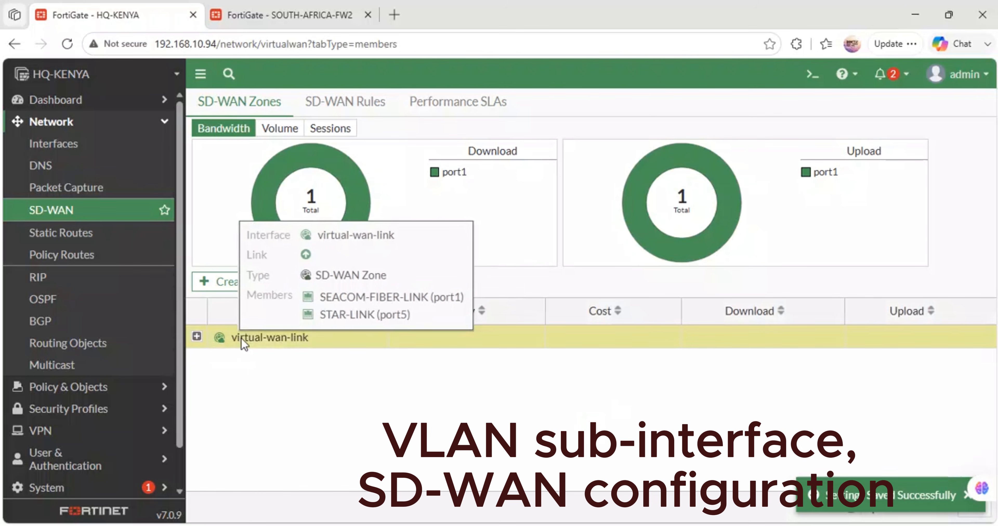
pyautogui.rightClick(241, 339)
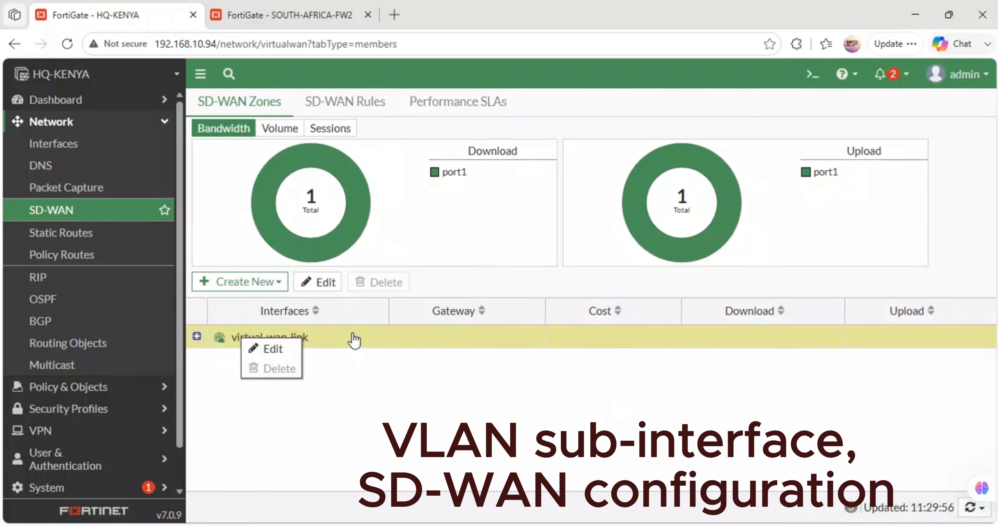
pyautogui.rightClick(338, 335)
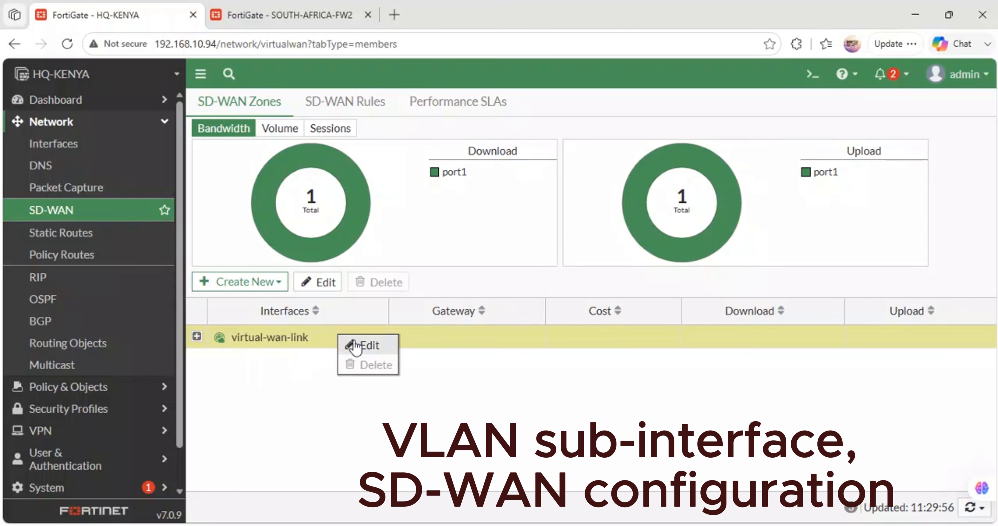
pyautogui.click(363, 345)
pyautogui.click(544, 424)
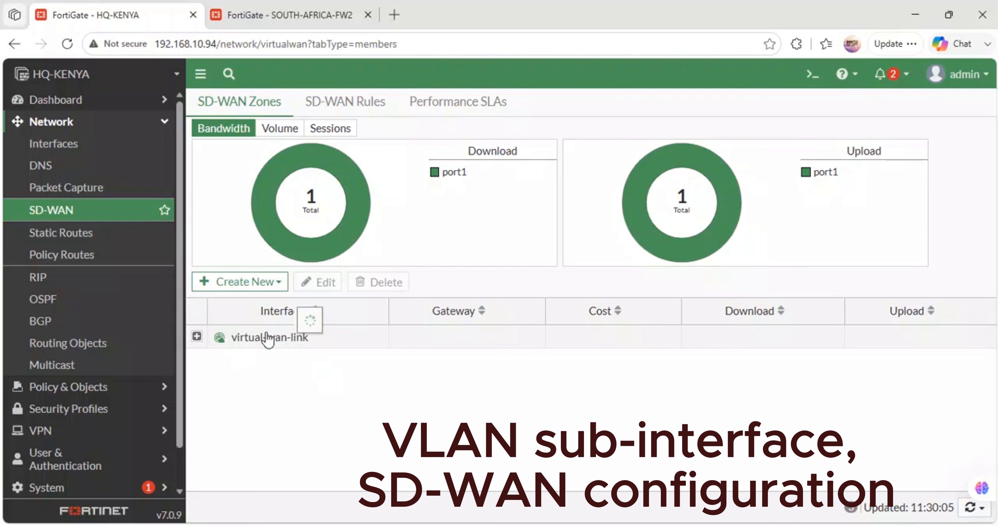
# - Set the STAR-LINK (port5) member of virtual-wan-link to Enabled, keeping its zone and dynamic gateway, and save it
pyautogui.click(219, 340)
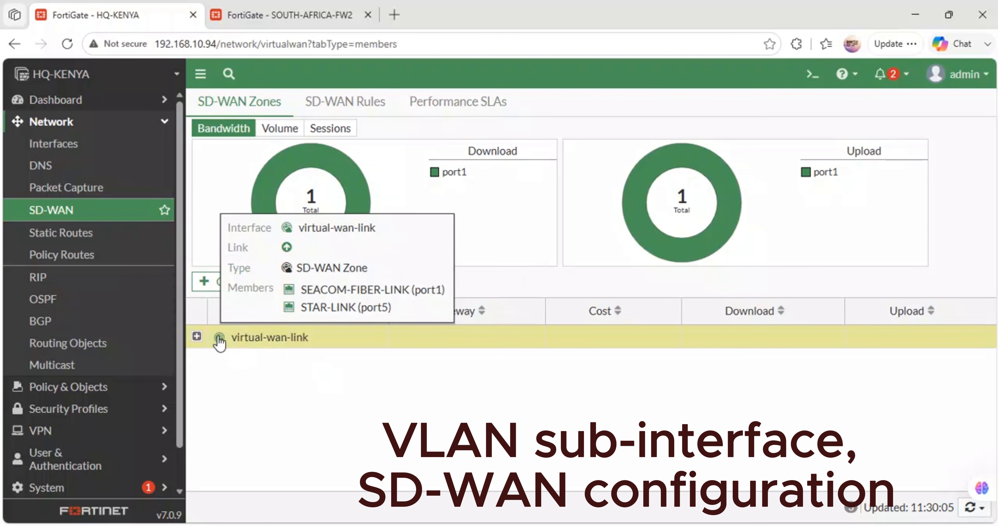
pyautogui.click(196, 336)
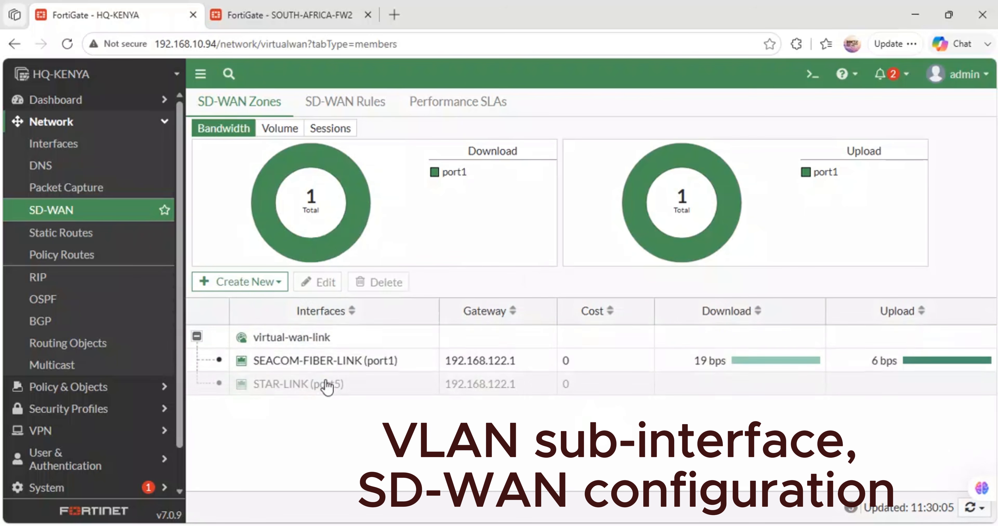
pyautogui.moveTo(341, 392)
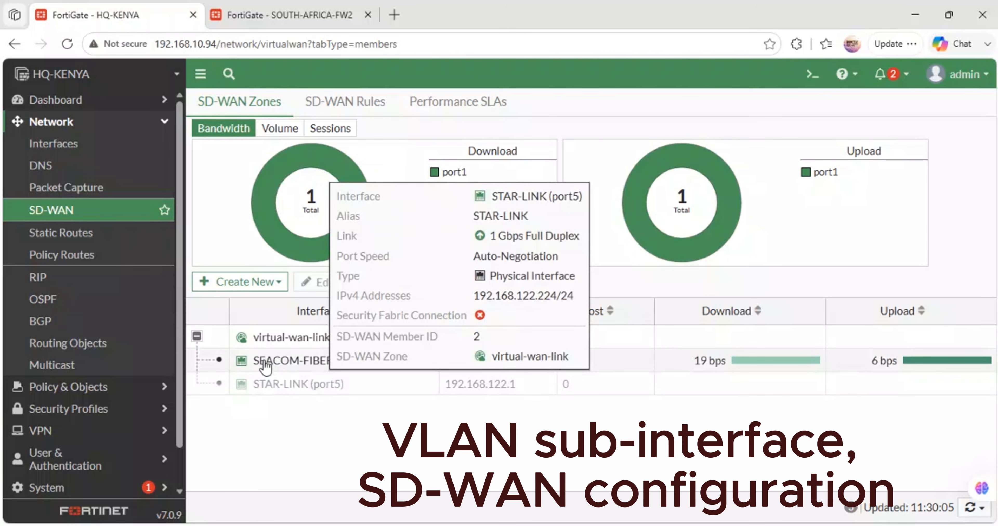
pyautogui.doubleClick(294, 390)
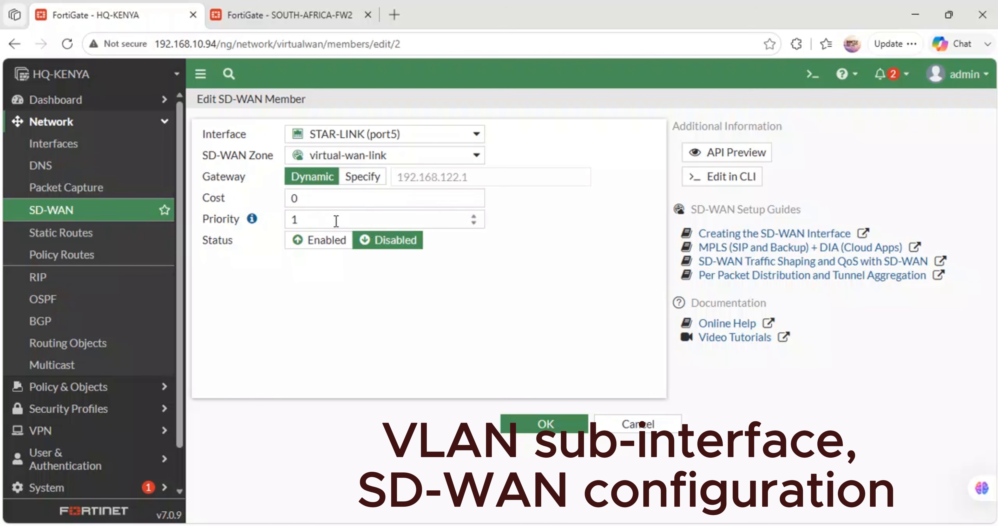
pyautogui.click(328, 241)
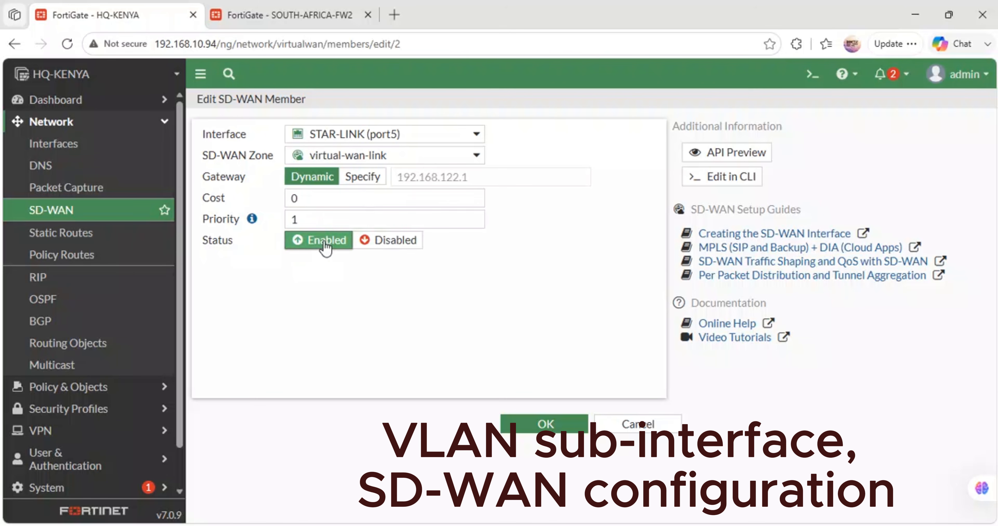
pyautogui.click(382, 153)
pyautogui.click(418, 161)
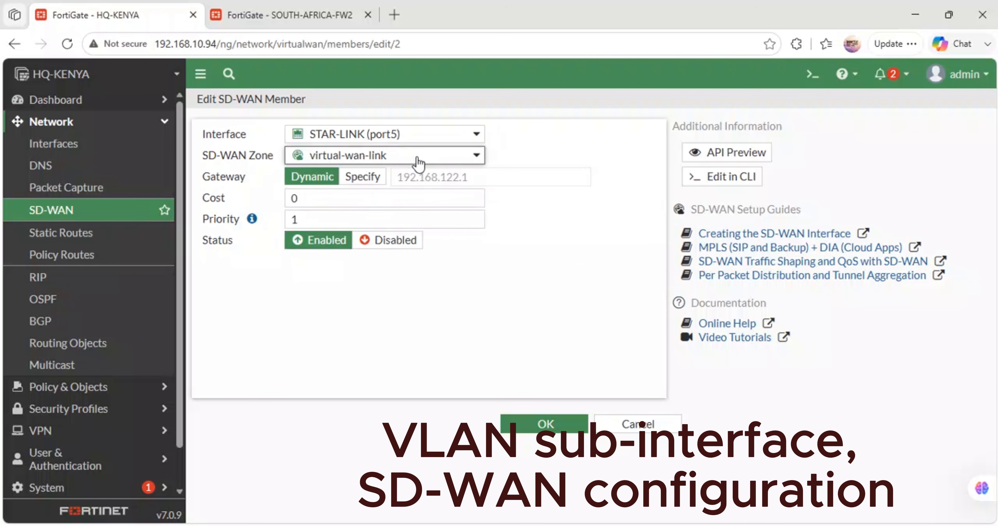
pyautogui.click(544, 425)
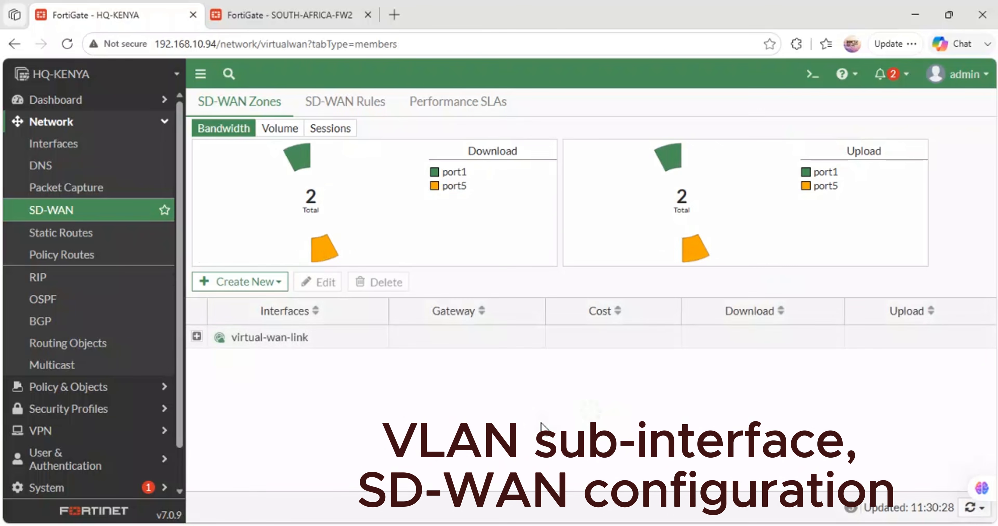
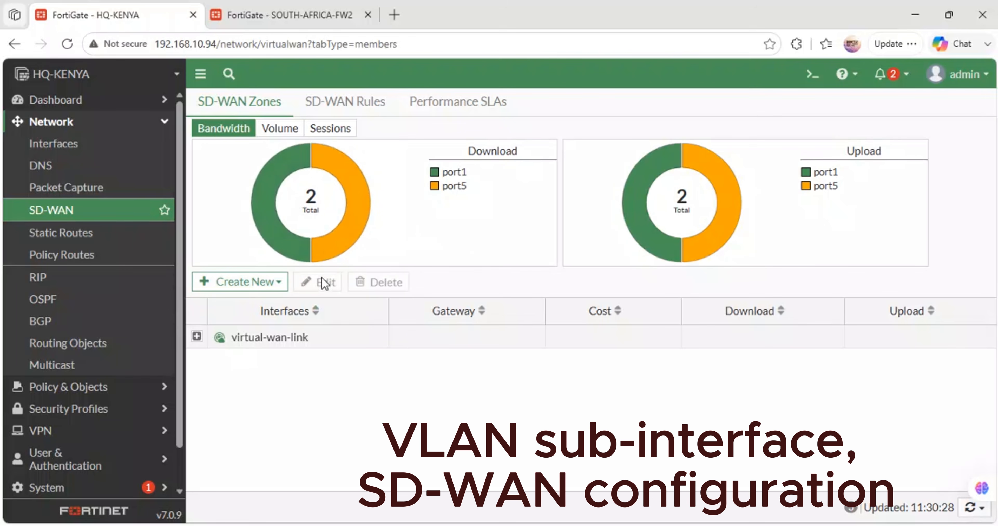
# - Expand the virtual-wan-link zone to review its members, then look over the SD-WAN rules and performance SLAs
pyautogui.click(197, 336)
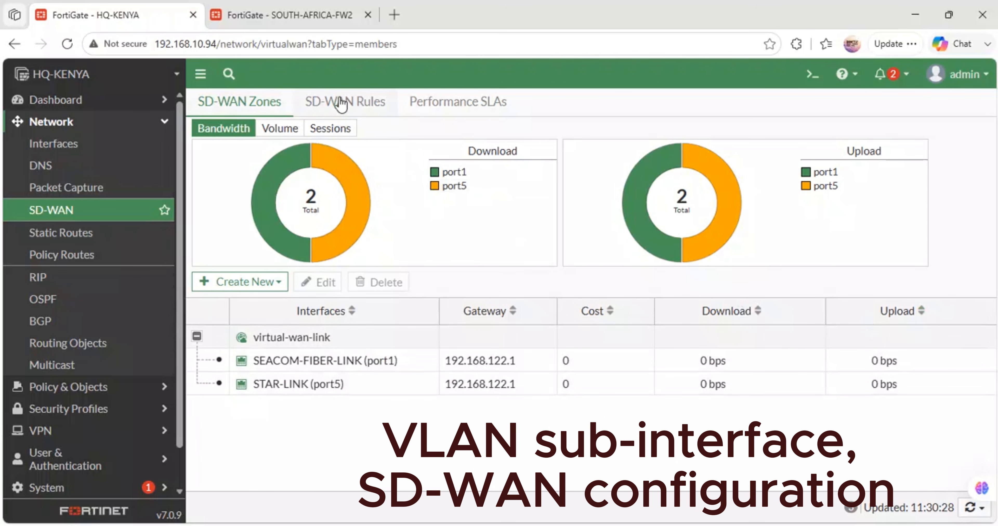
pyautogui.click(351, 110)
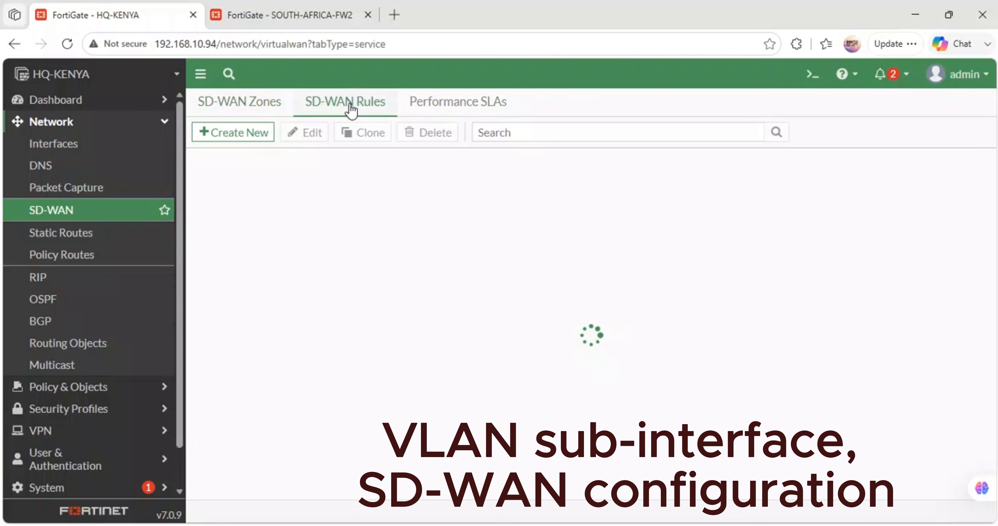
pyautogui.click(442, 110)
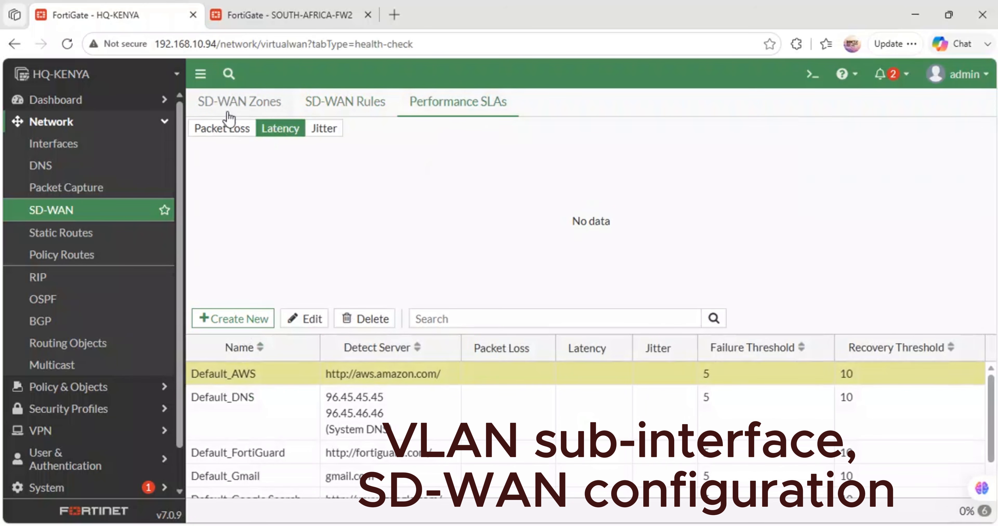
# - Start a new performance SLA and enter ACCESS-DNS as its name in place of ACCESS-GOOGLE
pyautogui.click(239, 311)
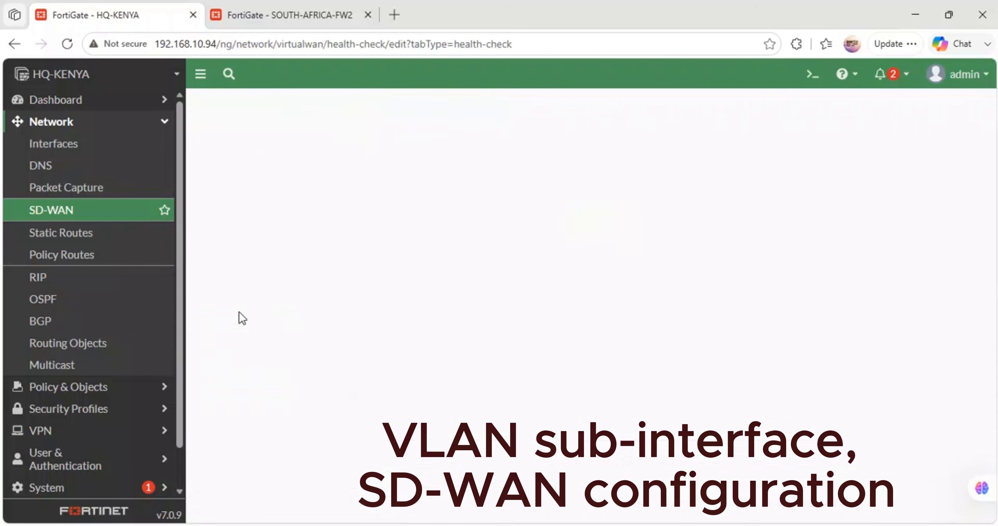
pyautogui.click(317, 133)
pyautogui.write('A')
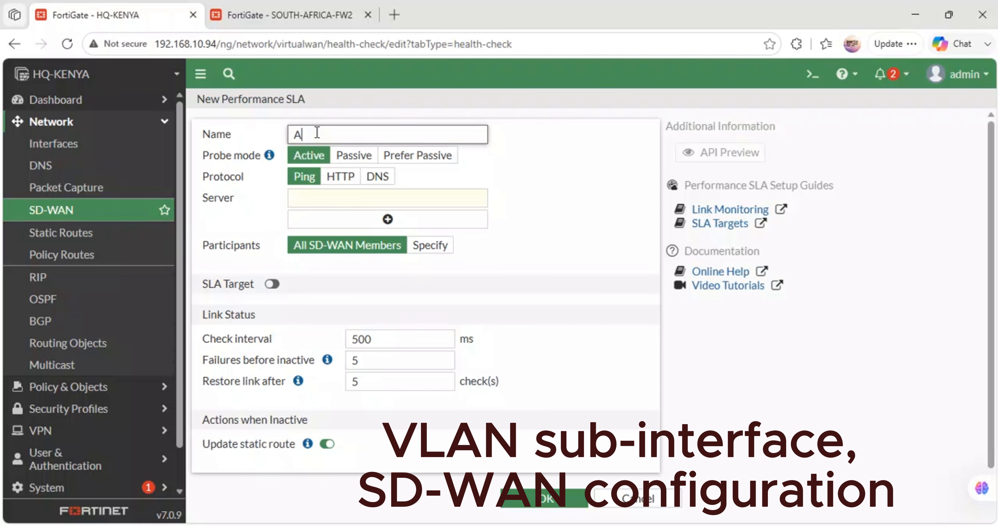
pyautogui.write('CCESS')
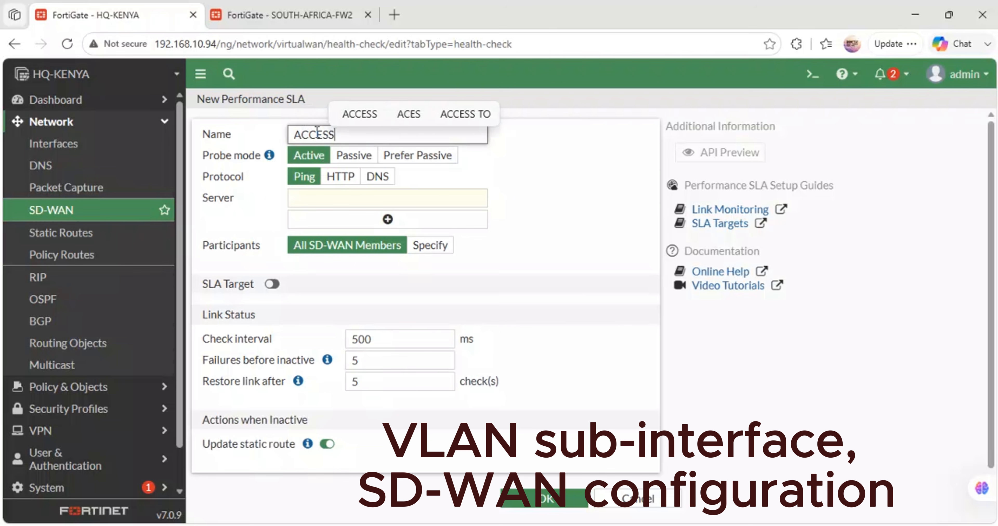
pyautogui.write('-GOOGLE')
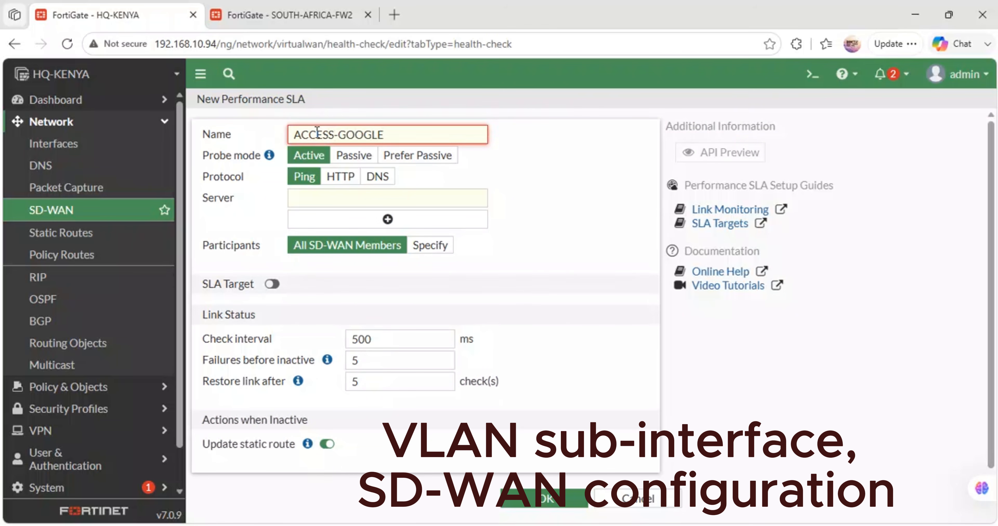
pyautogui.click(520, 158)
pyautogui.click(395, 137)
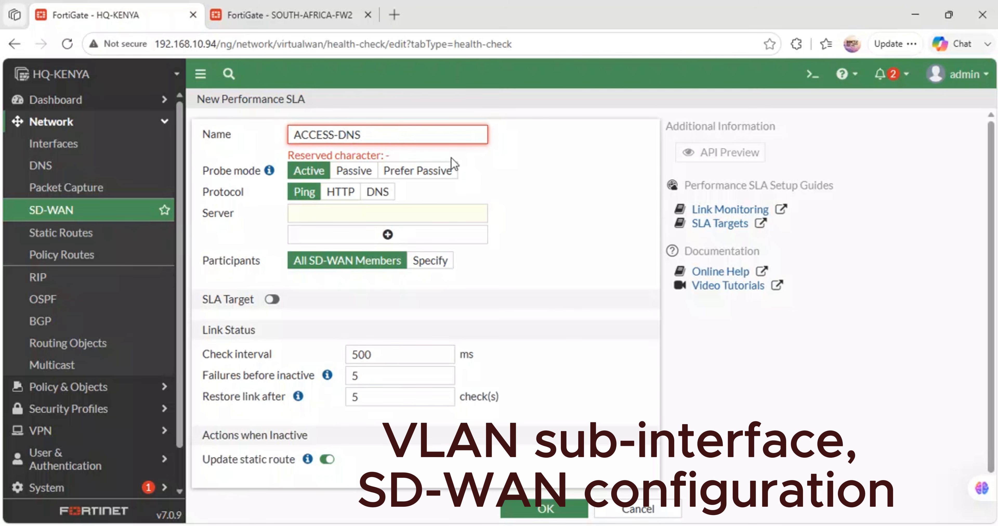
pyautogui.click(514, 190)
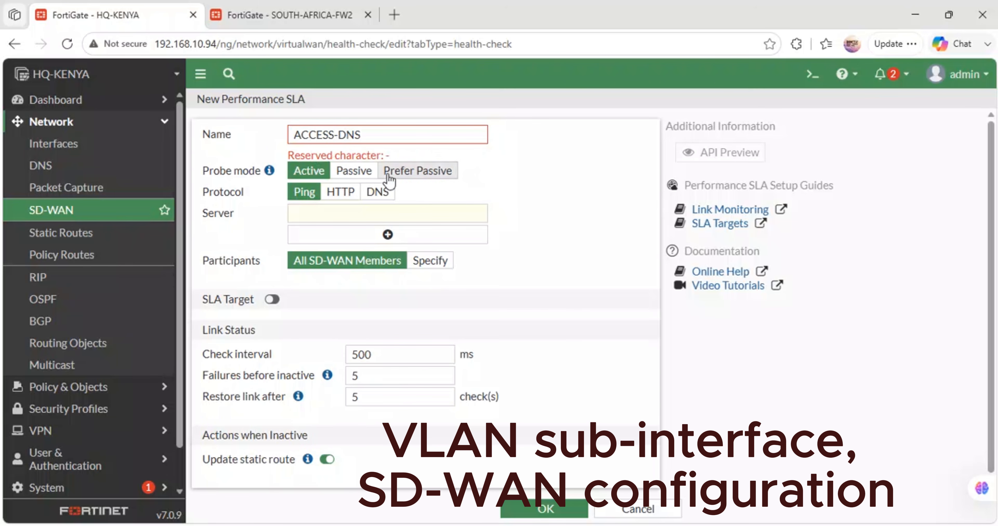
# - Rename the new performance SLA as Ping_DNS, using an underscore instead of the hyphen
pyautogui.doubleClick(333, 136)
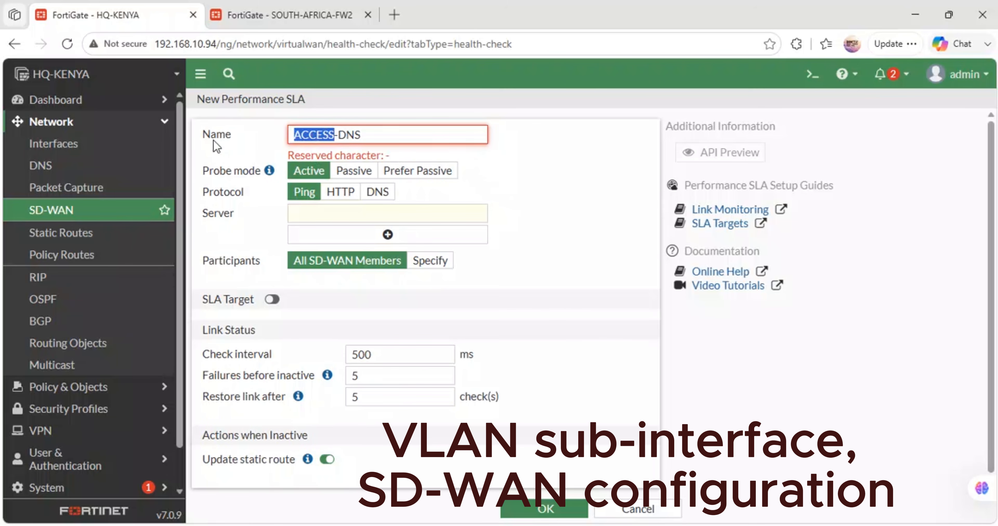
pyautogui.write('Ping')
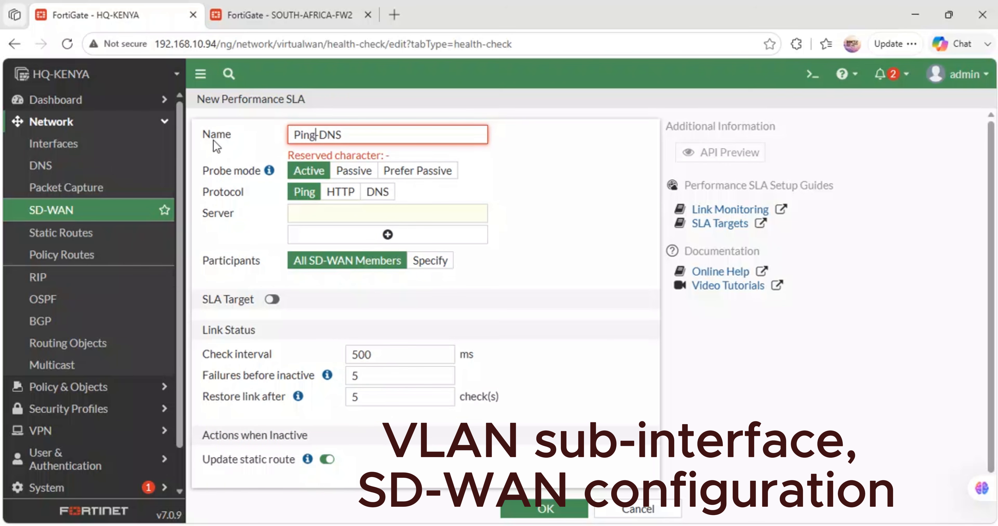
pyautogui.press('Delete')
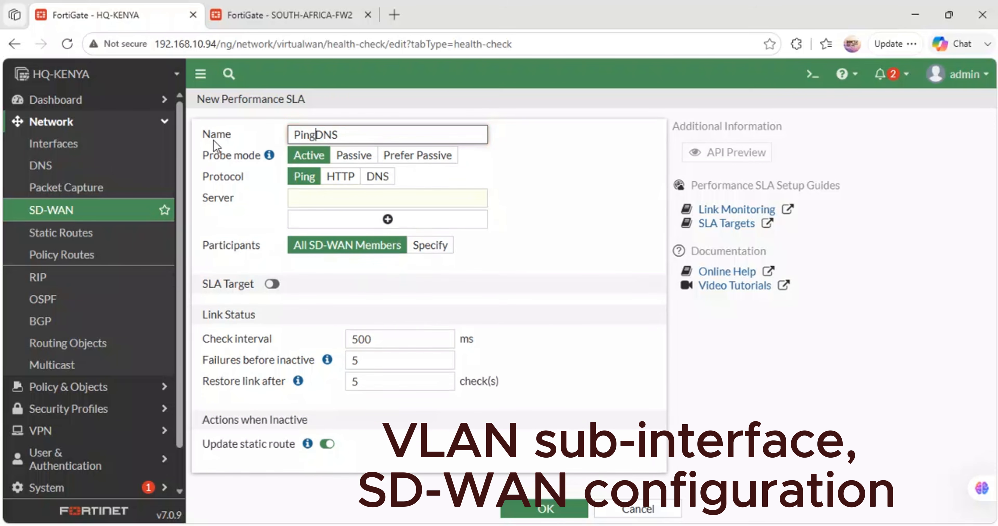
pyautogui.write('_')
pyautogui.click(579, 196)
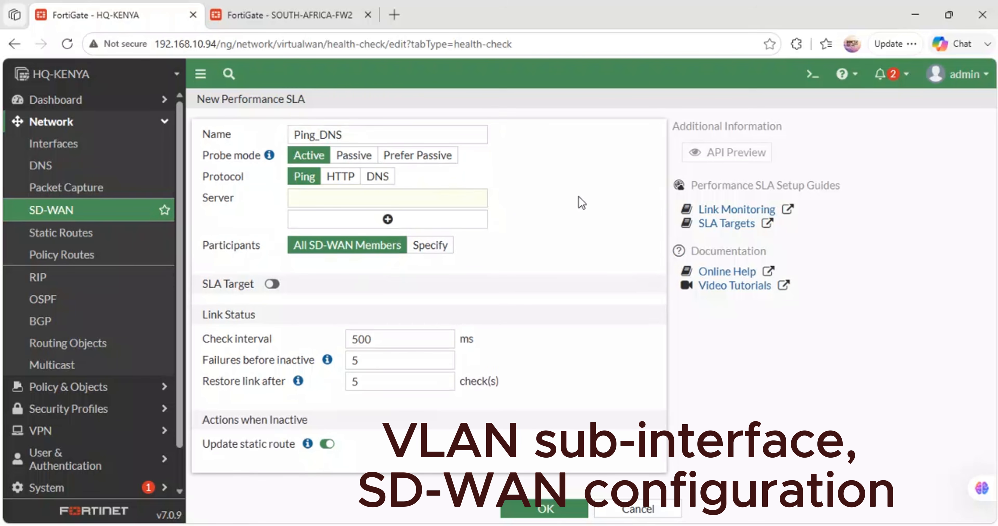
# - Set 8.8.8.8 and 1.1.1.1 as the two ping servers of the Ping_DNS performance SLA
pyautogui.click(334, 196)
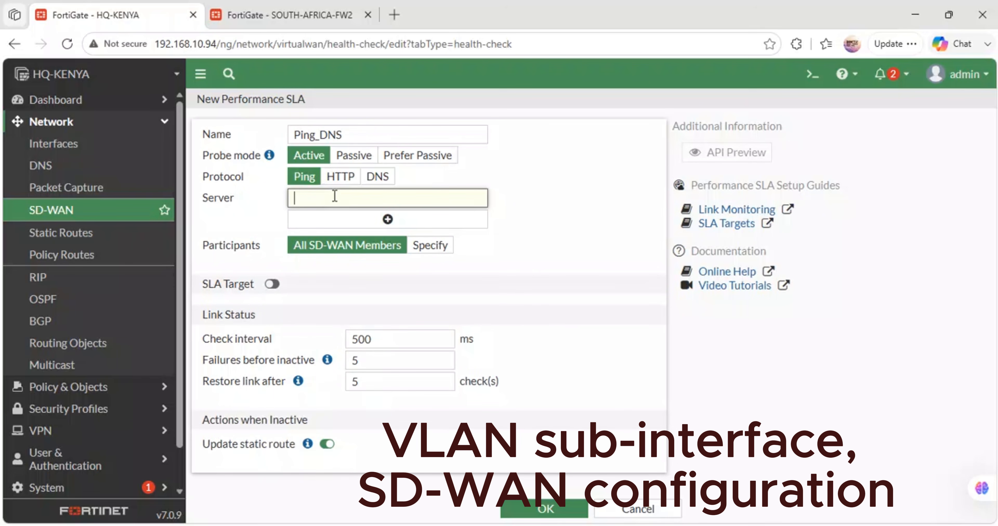
pyautogui.write('8.8.8.8')
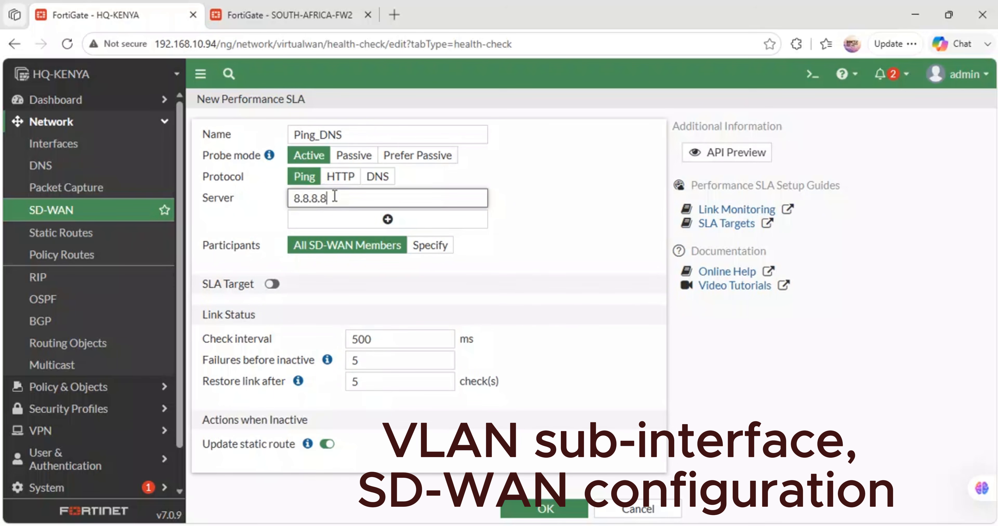
pyautogui.click(419, 218)
pyautogui.click(313, 217)
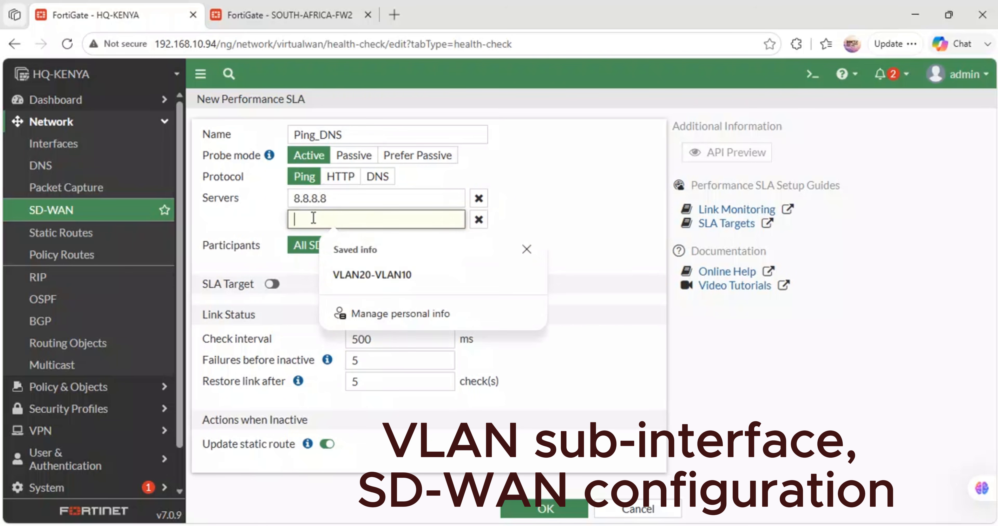
pyautogui.write('1.1.1.1')
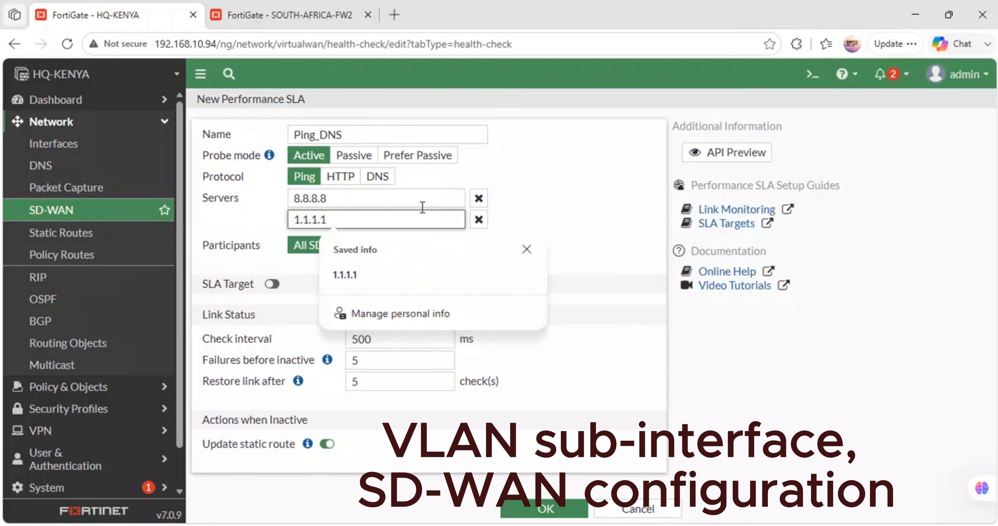
pyautogui.click(643, 176)
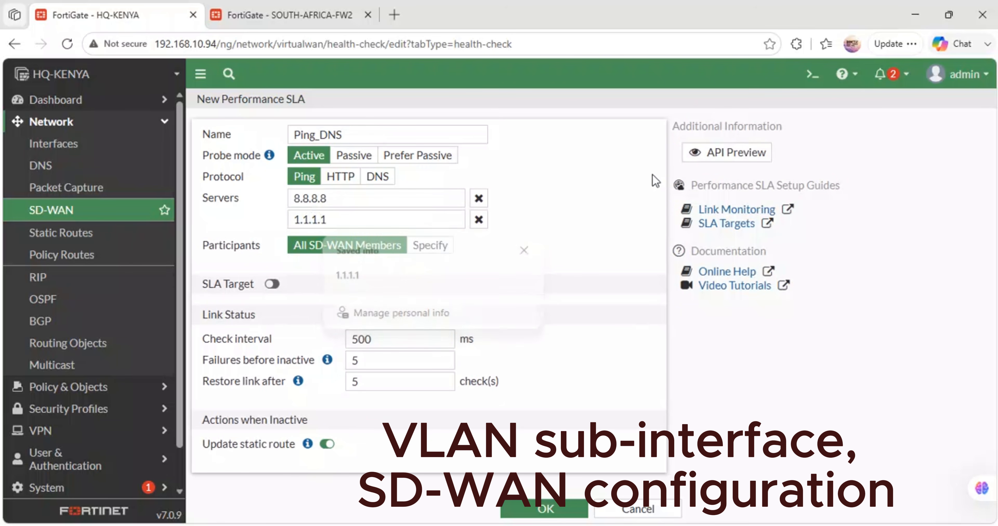
# - Specify SEACOM-FIBER-LINK (port1) and STAR-LINK (port5) as the SLA's participants
pyautogui.click(428, 248)
pyautogui.click(387, 266)
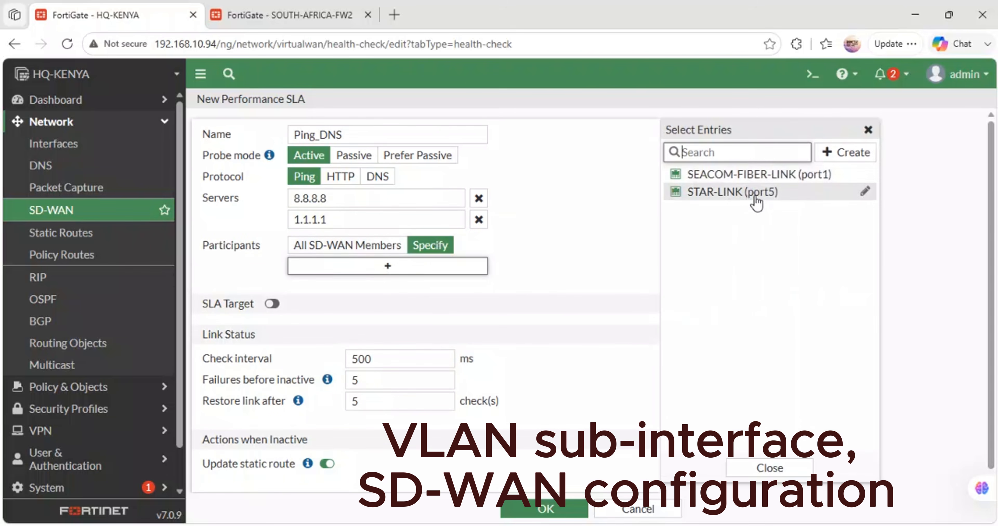
pyautogui.click(728, 174)
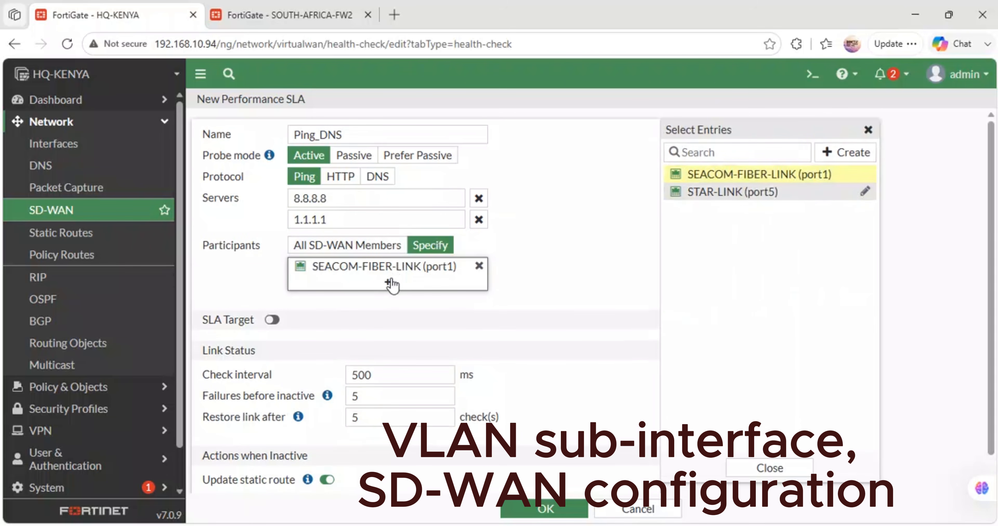
pyautogui.click(699, 194)
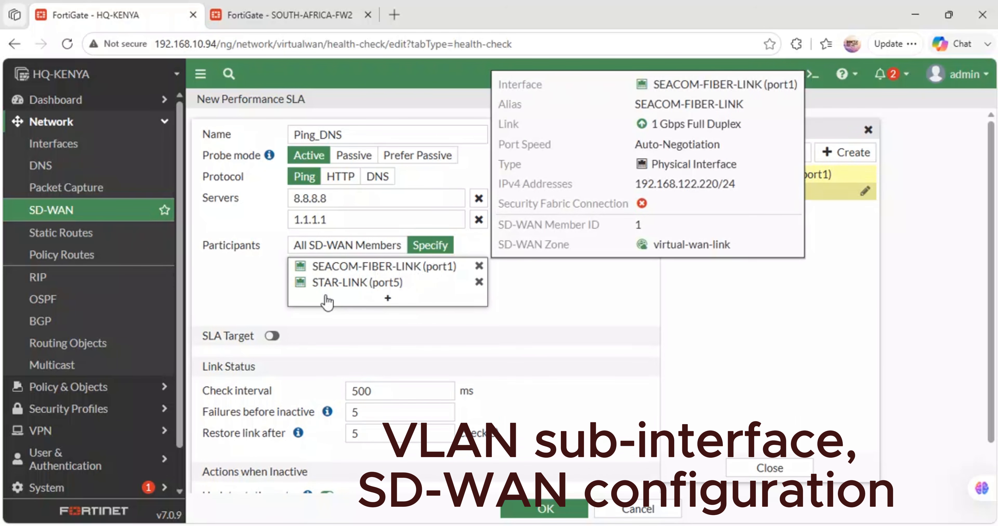
# - Enable the SLA Target with its default thresholds and save the Ping_DNS performance SLA
pyautogui.scroll(-1, 445, 308)
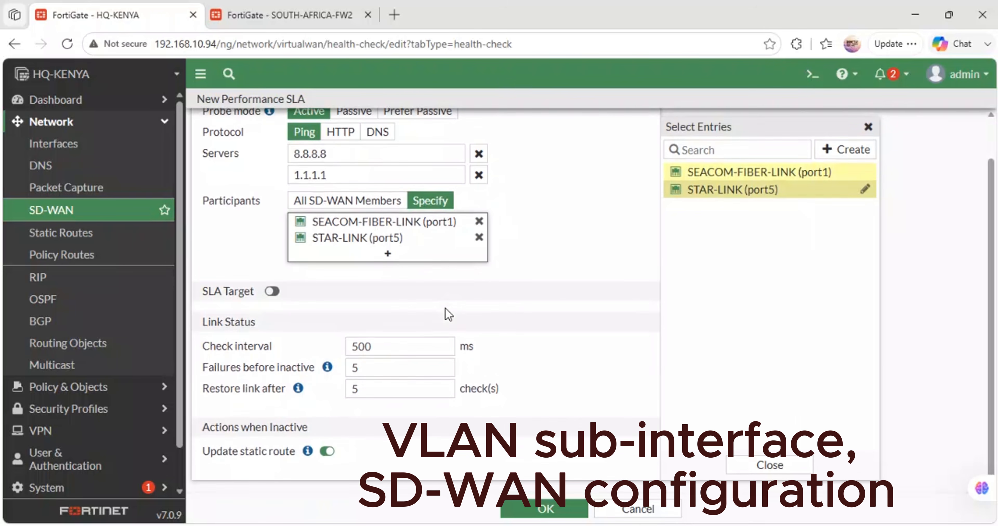
pyautogui.click(264, 292)
pyautogui.scroll(-2, 357, 306)
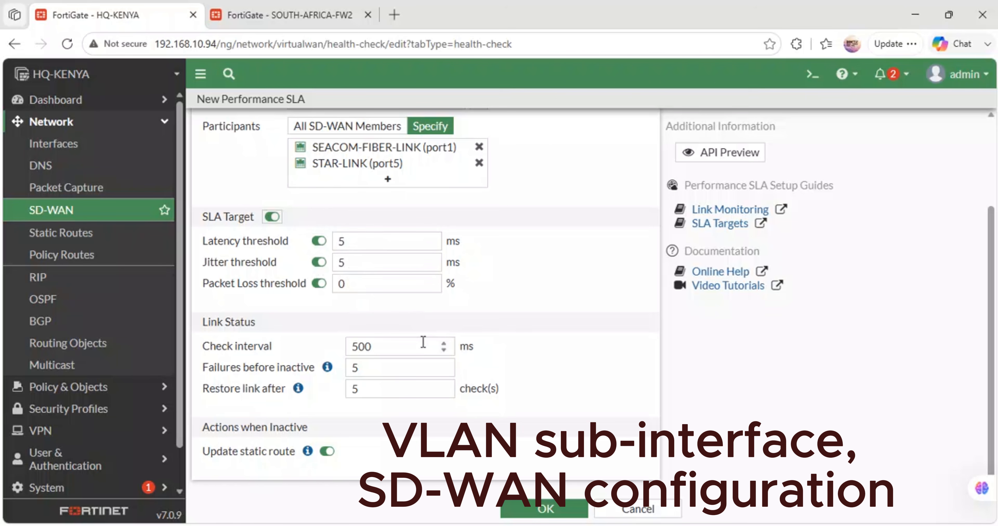
pyautogui.click(523, 512)
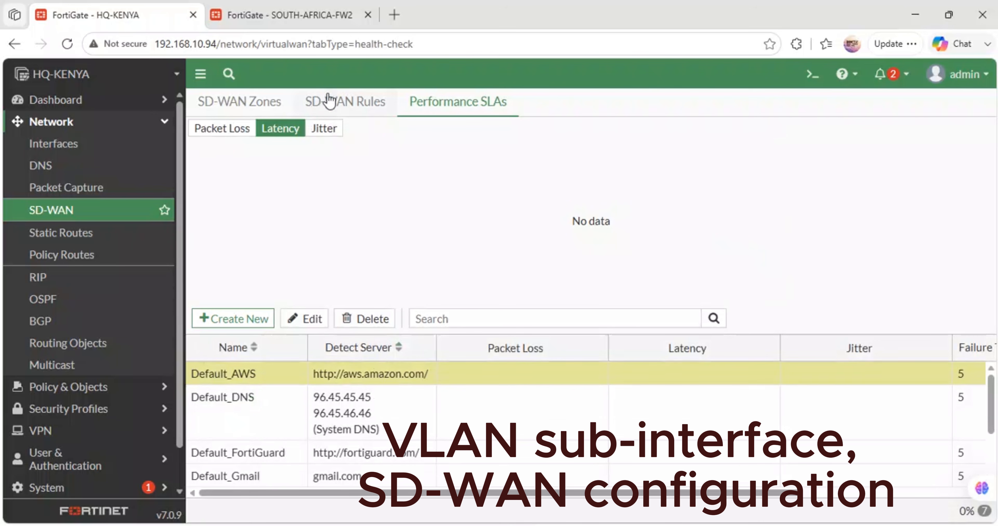
# - Start a new SD-WAN rule and name it ACCESS-INTERNET
pyautogui.click(330, 102)
pyautogui.click(239, 129)
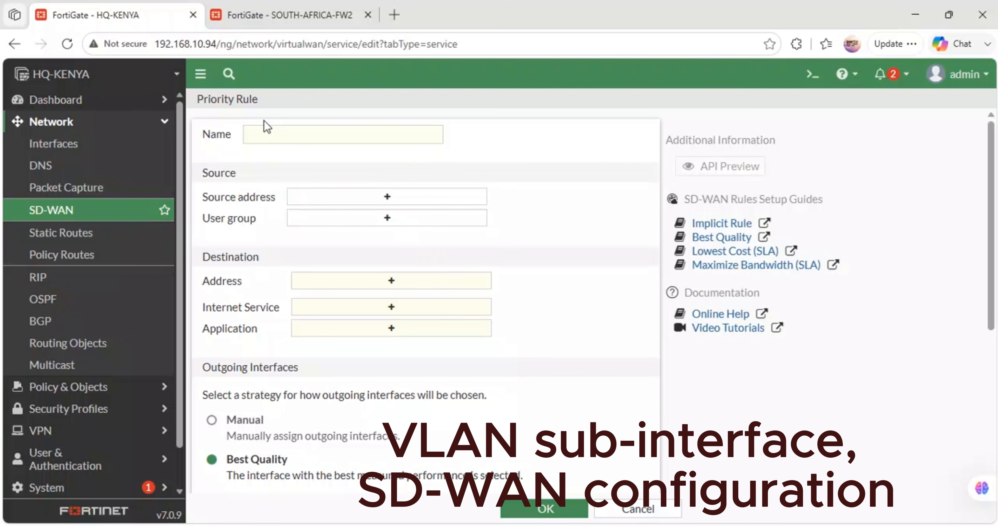
pyautogui.click(265, 138)
pyautogui.write('ACCESS-INTERNET')
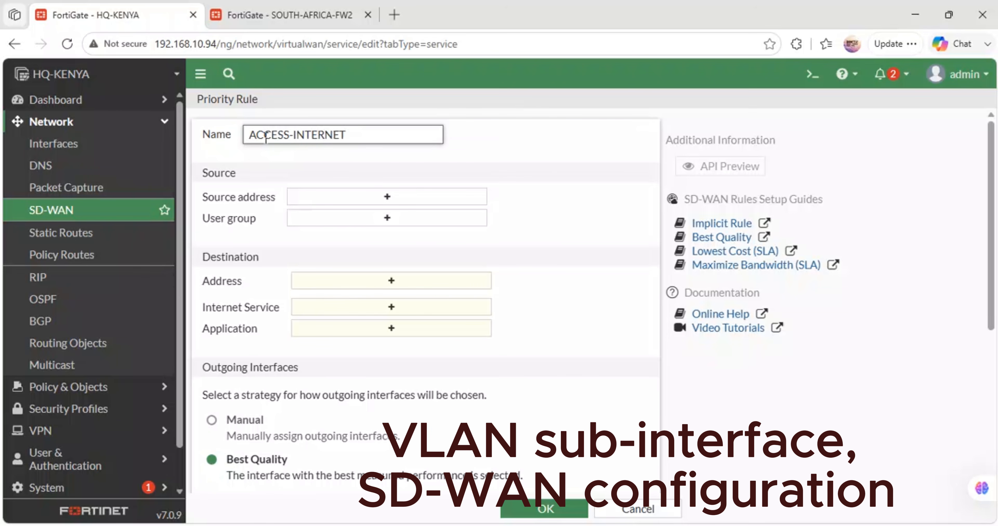
# - Add the all address as the ACCESS-INTERNET rule's source, look through the other addresses, and remove all again
pyautogui.click(375, 198)
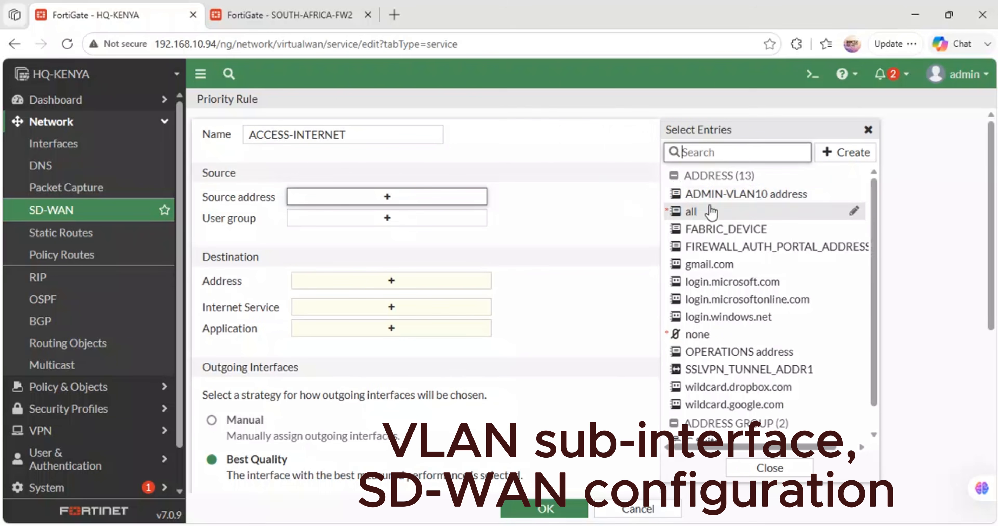
pyautogui.moveTo(682, 217)
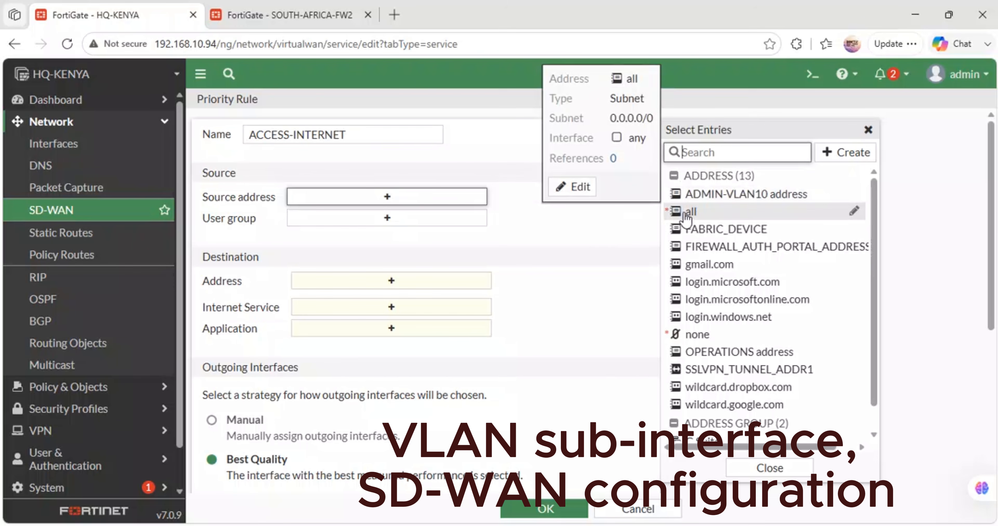
pyautogui.click(685, 215)
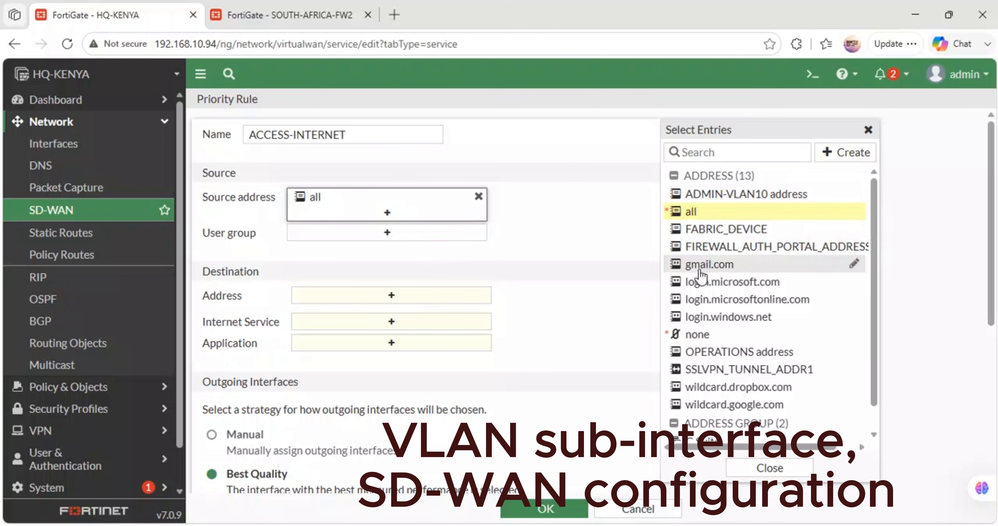
pyautogui.moveTo(736, 234)
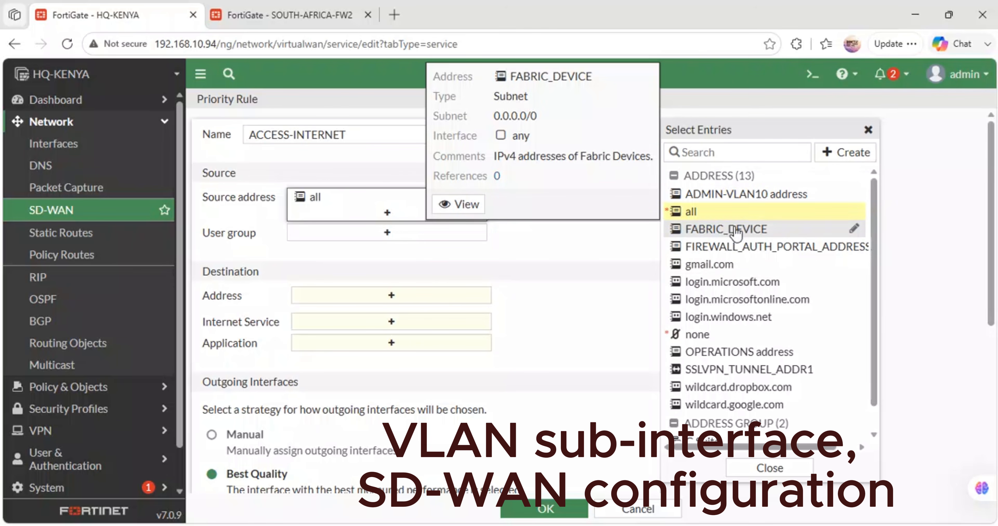
pyautogui.scroll(-1, 748, 309)
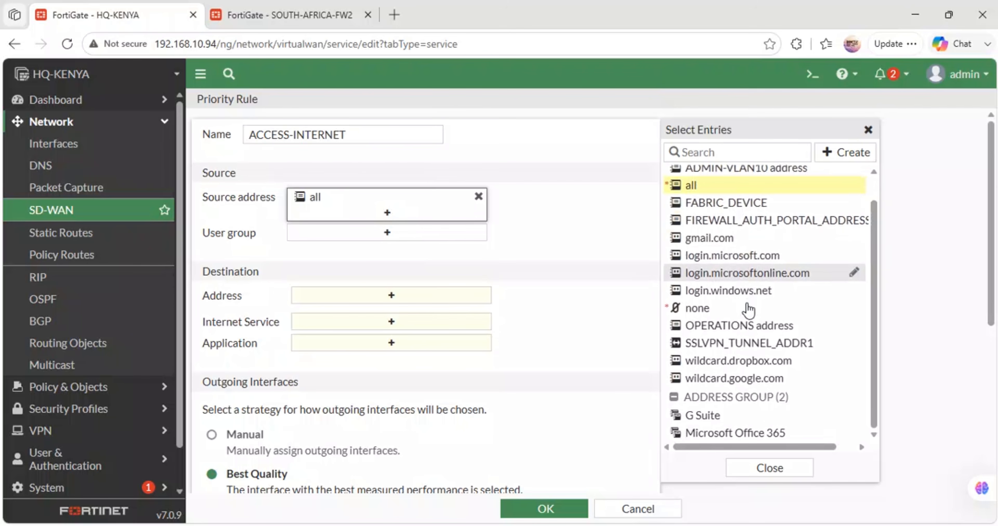
pyautogui.scroll(-3, 748, 309)
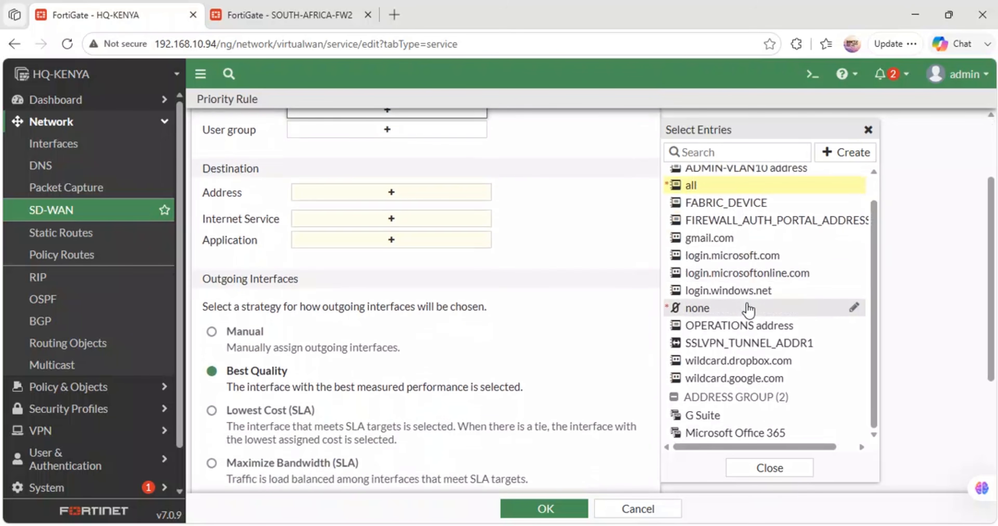
pyautogui.scroll(1, 748, 309)
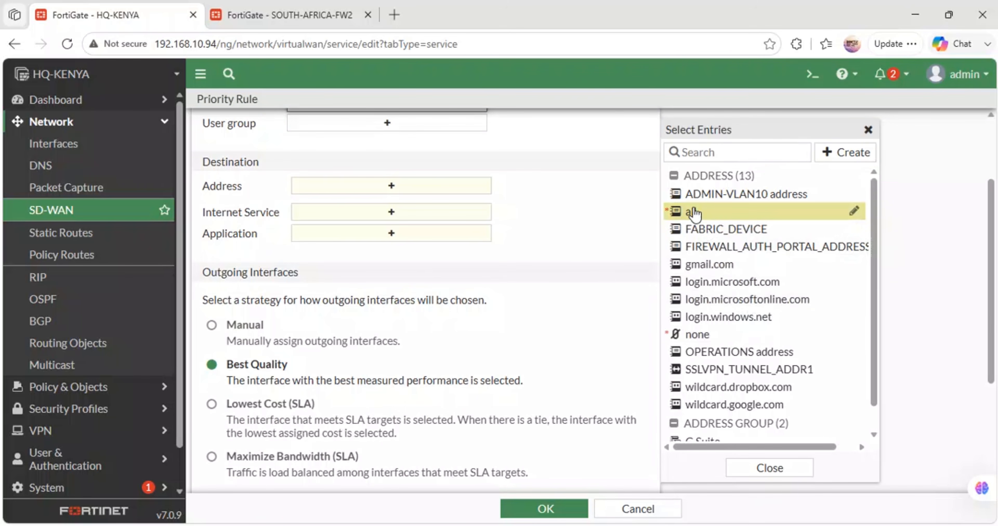
pyautogui.moveTo(693, 213)
pyautogui.scroll(3, 413, 223)
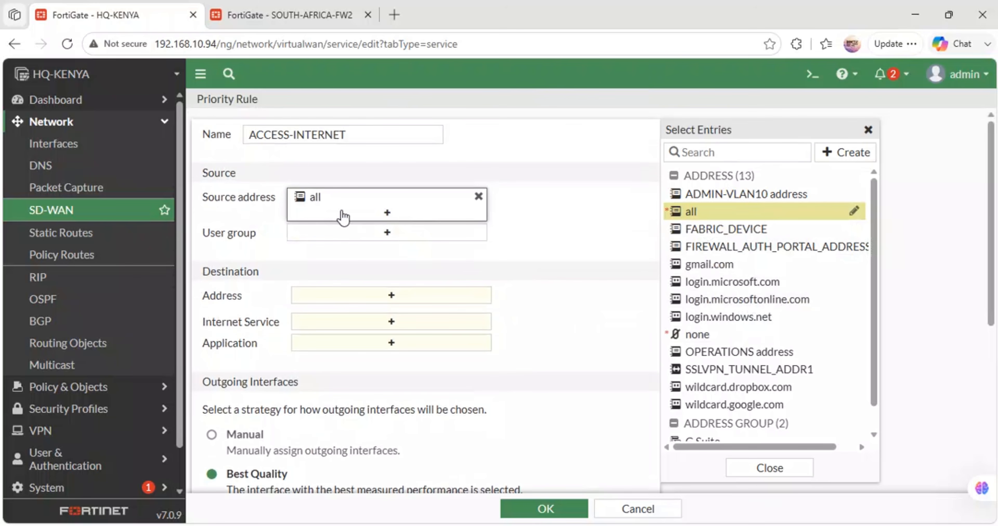
pyautogui.click(478, 197)
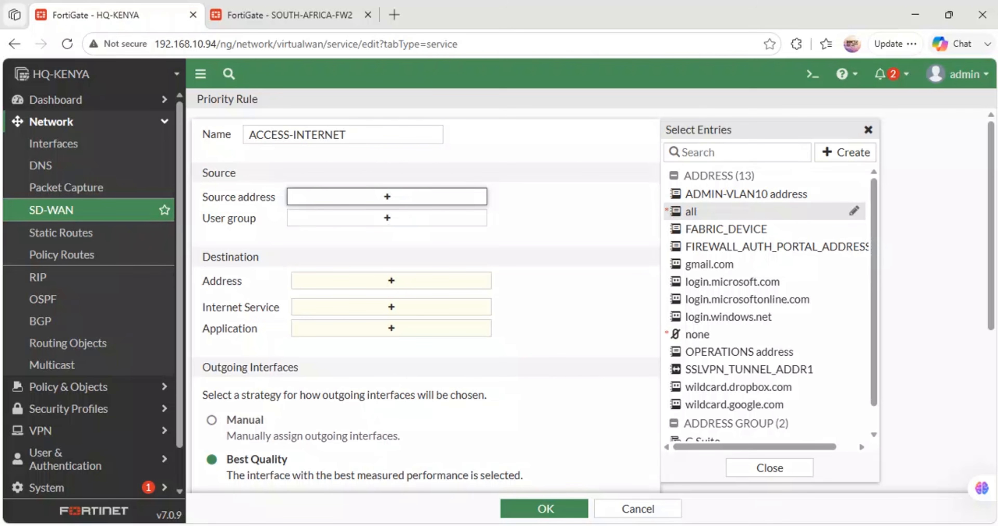
# - Check the VLAN subnets in the GNS3 topology, and return to the ACCESS-INTERNET rule to inspect the OPERATIONS address details
pyautogui.click(418, 477)
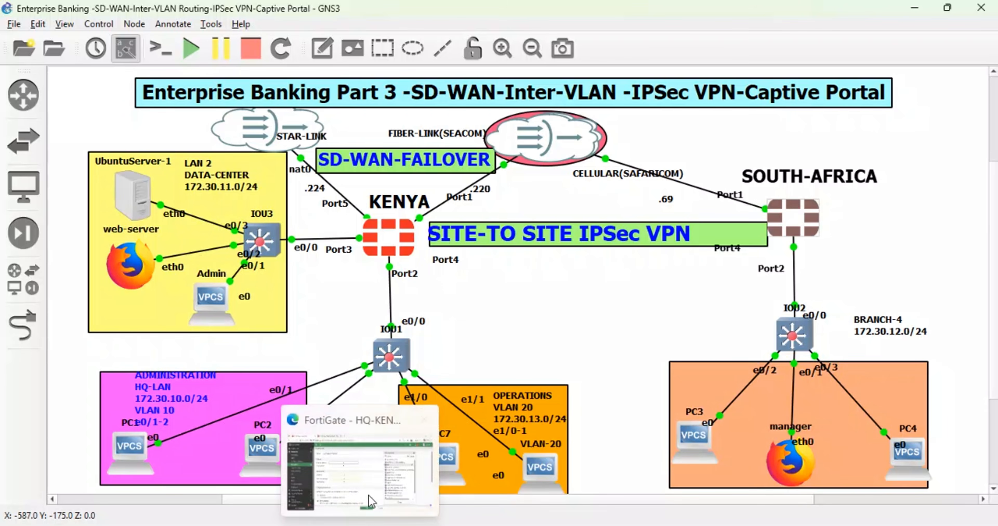
pyautogui.click(368, 485)
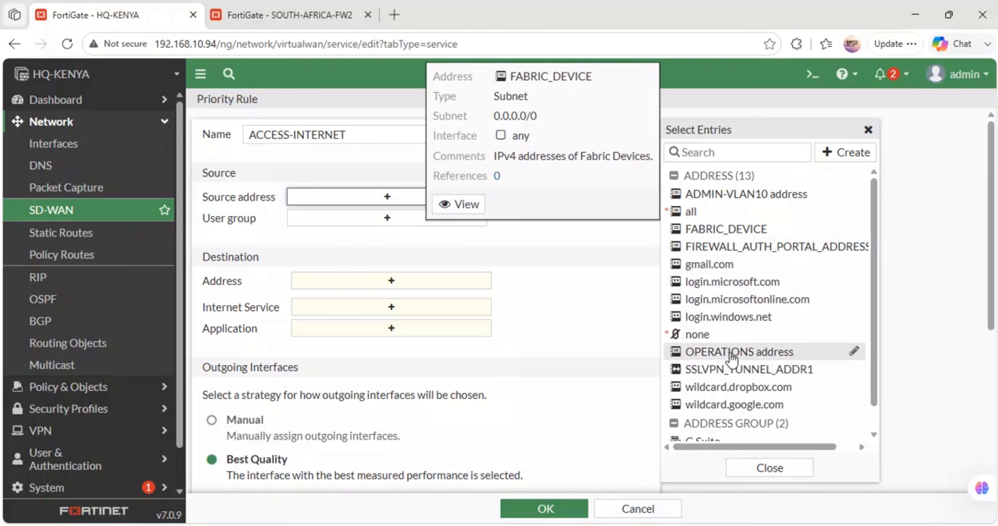
pyautogui.moveTo(732, 359)
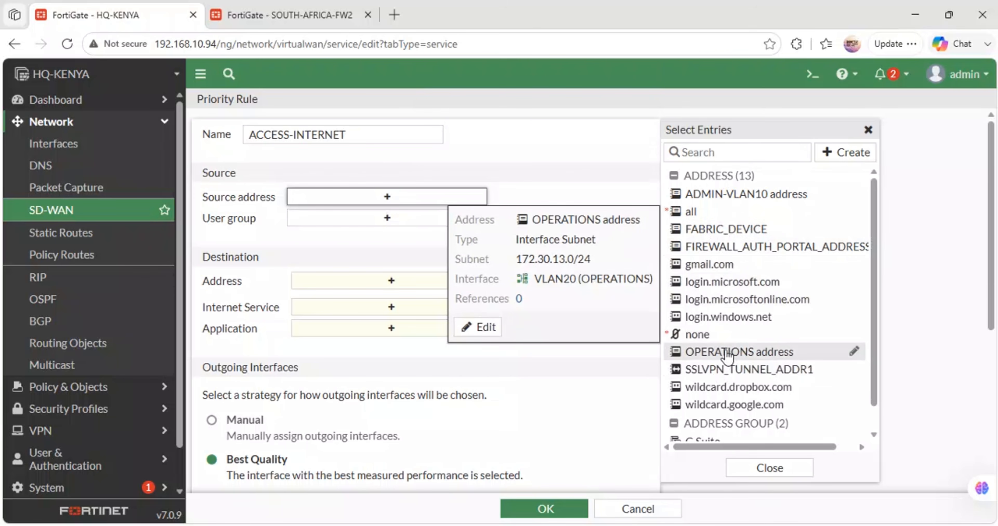
pyautogui.moveTo(675, 233)
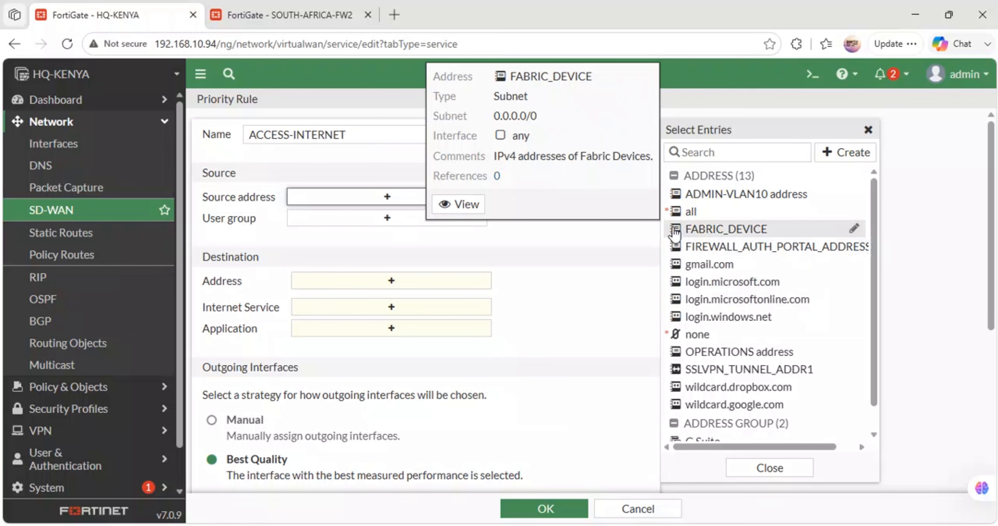
pyautogui.click(312, 178)
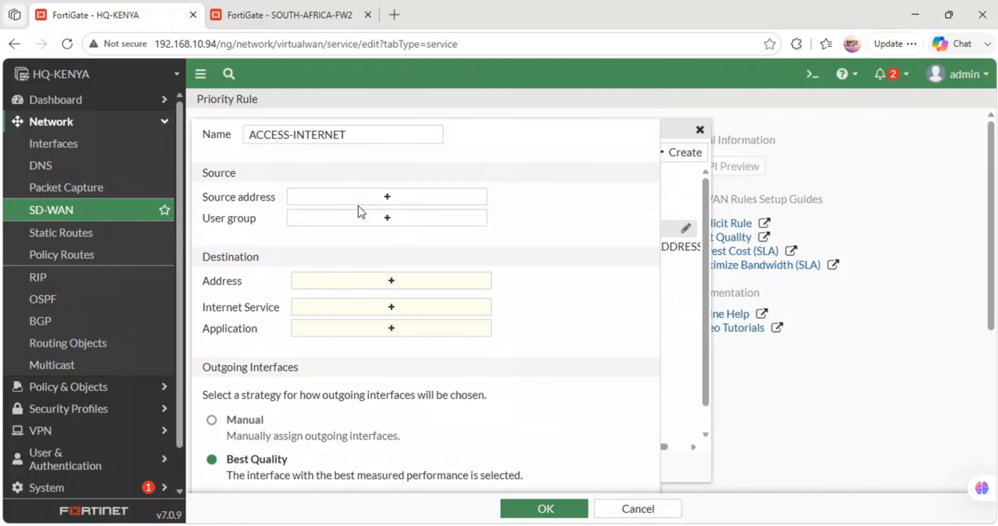
pyautogui.click(379, 199)
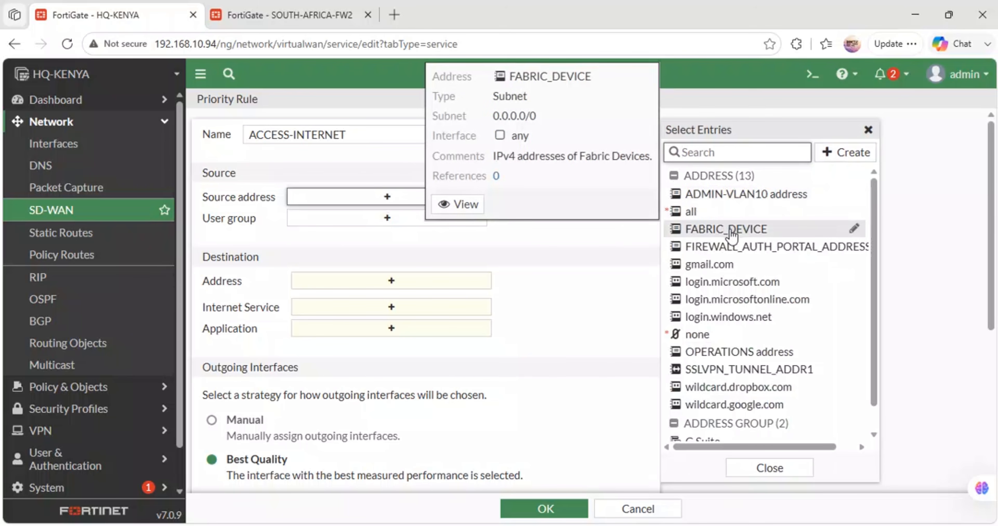
pyautogui.moveTo(758, 205)
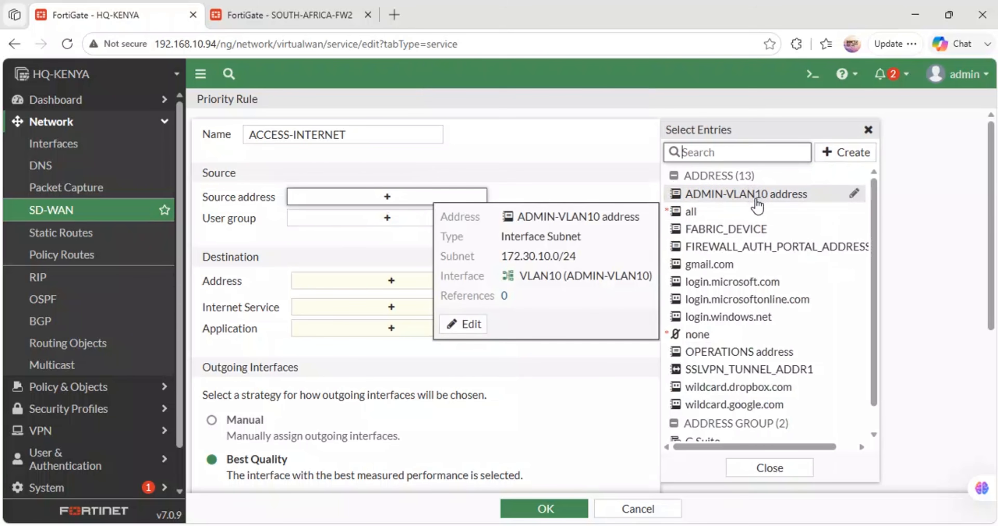
pyautogui.click(756, 200)
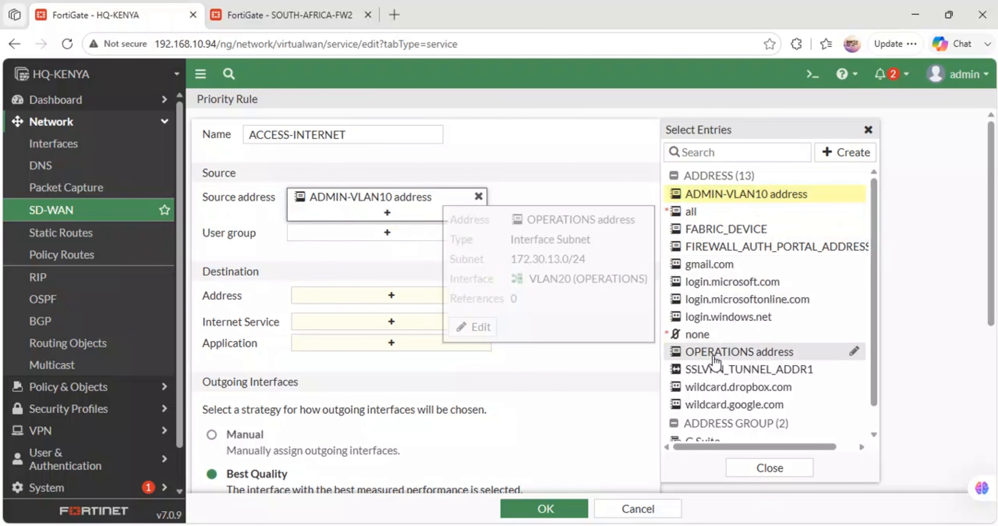
pyautogui.click(714, 365)
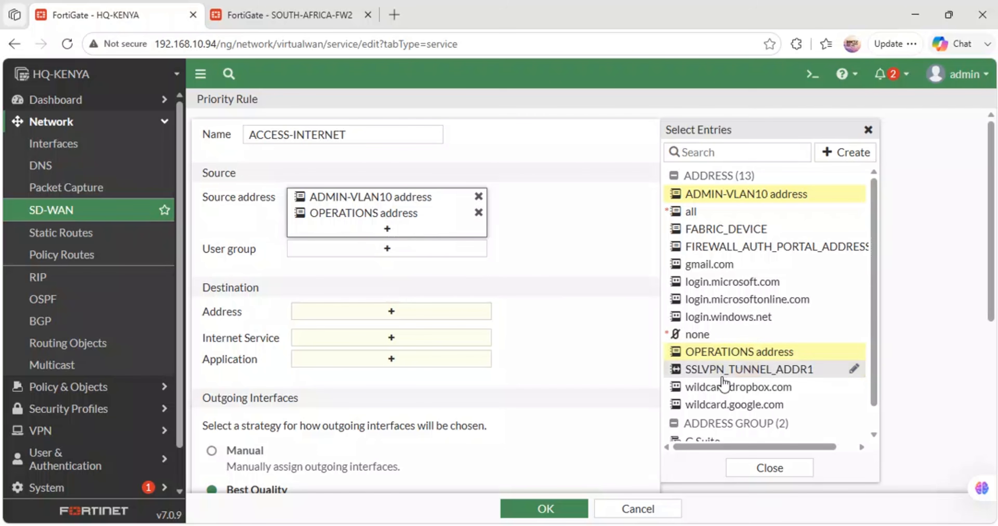
pyautogui.scroll(-1, 737, 400)
pyautogui.scroll(1, 738, 400)
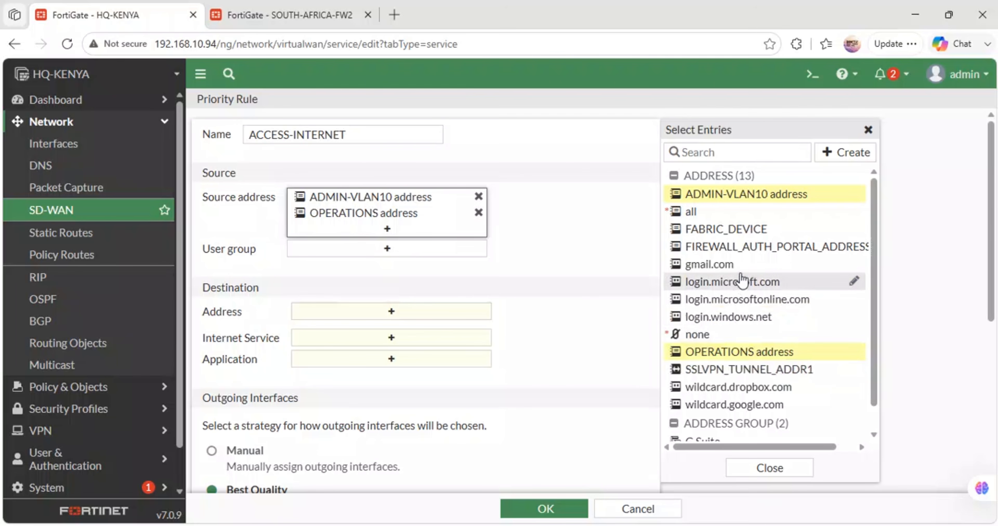
pyautogui.click(720, 193)
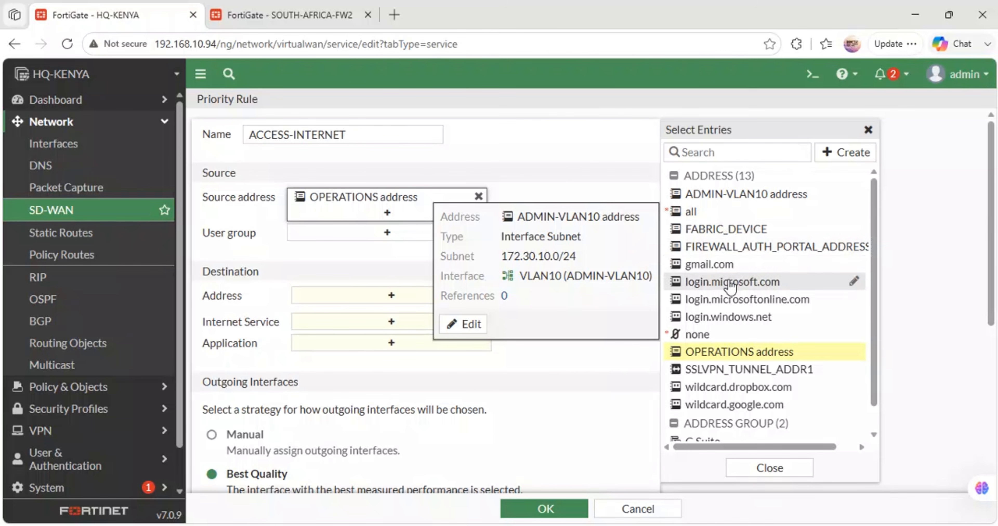
pyautogui.scroll(-1, 739, 371)
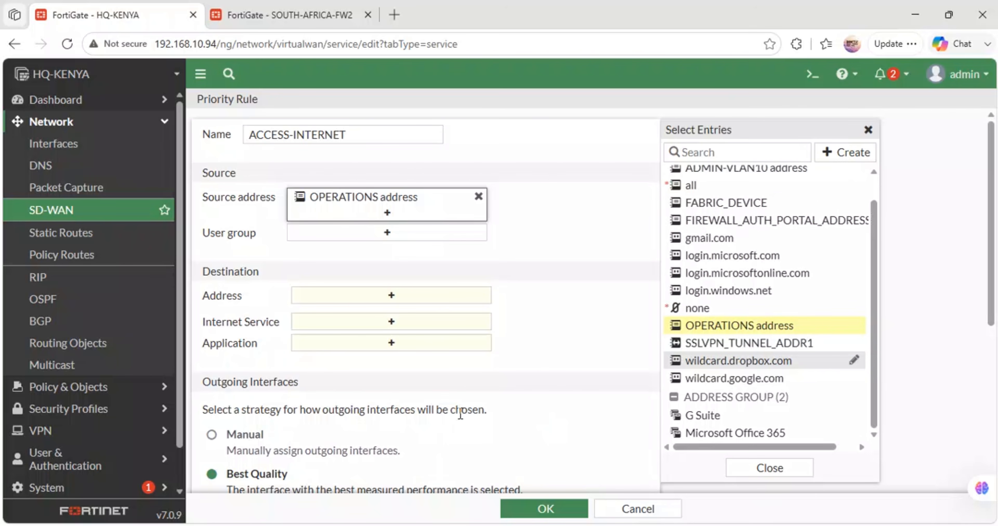
pyautogui.click(478, 197)
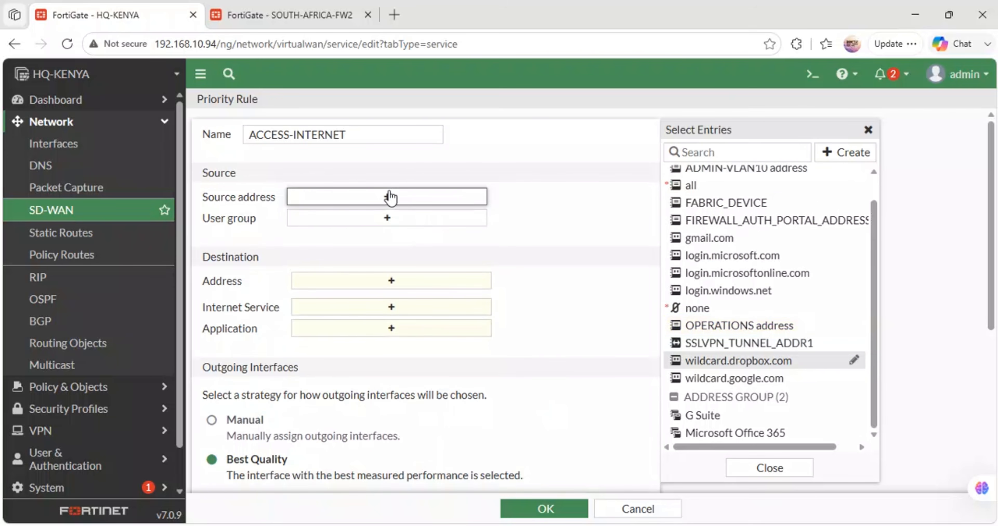
# - Set the all address as both the source and the destination of the ACCESS-INTERNET rule
pyautogui.click(708, 188)
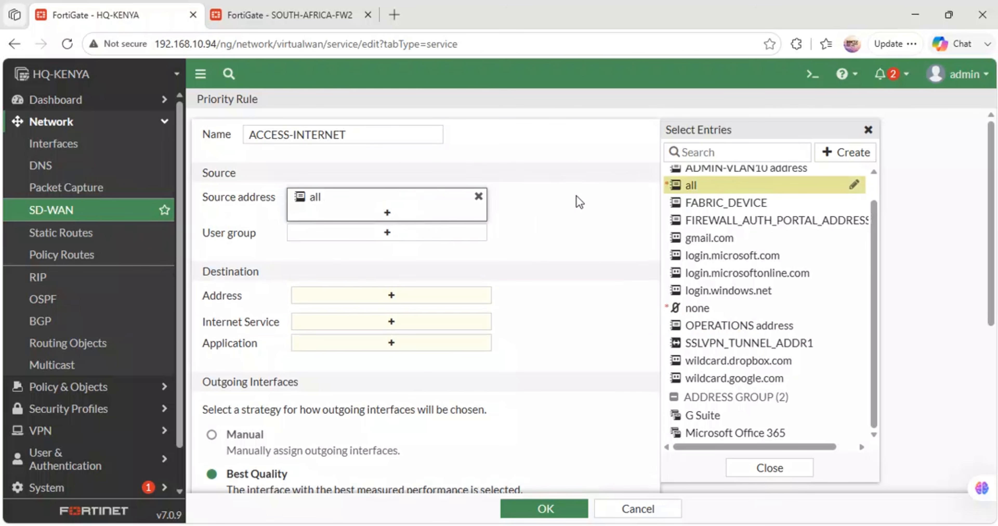
pyautogui.click(578, 201)
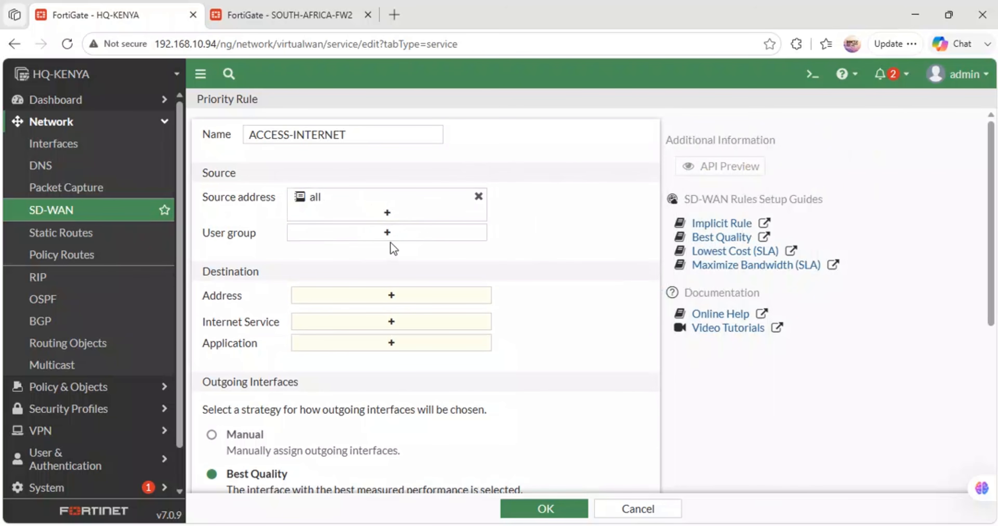
pyautogui.click(388, 299)
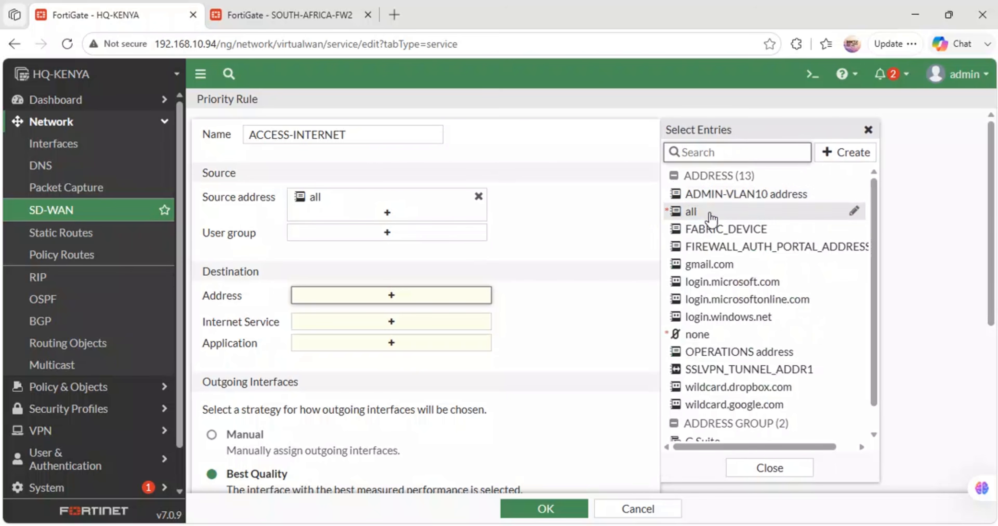
pyautogui.click(698, 213)
pyautogui.click(620, 213)
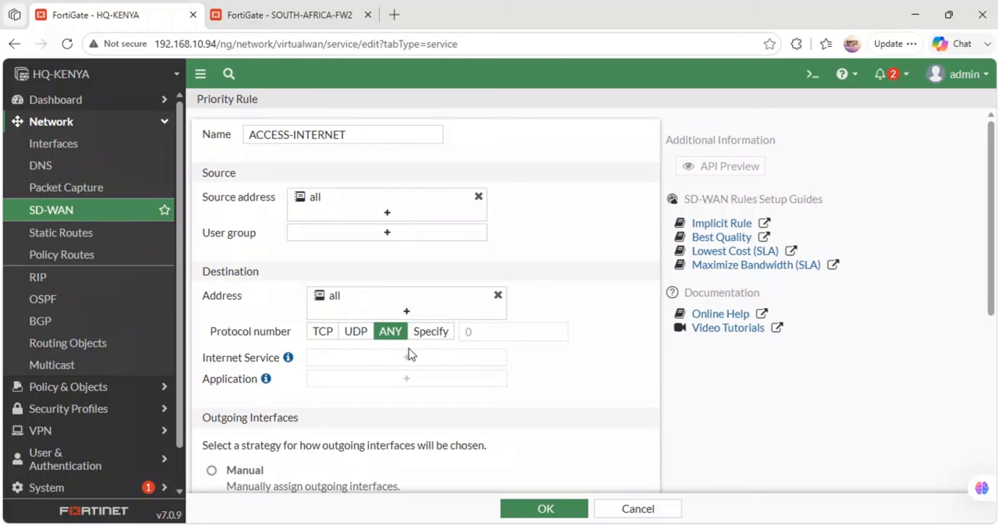
# - Use the Manual outgoing interface strategy with SEACOM-FIBER-LINK (port1) and STAR-LINK (port5) as the preferred interfaces
pyautogui.scroll(-1, 409, 348)
pyautogui.scroll(-1, 409, 348)
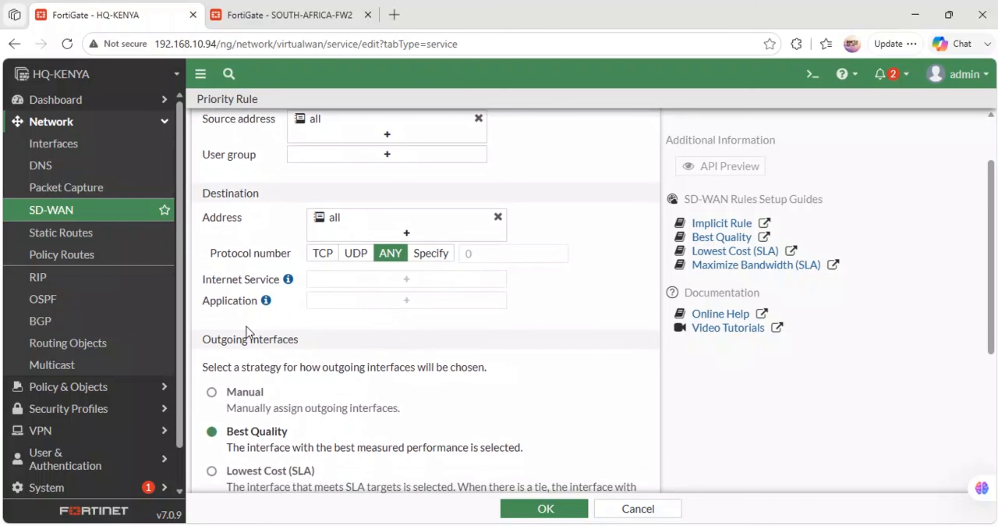
pyautogui.scroll(-5, 262, 378)
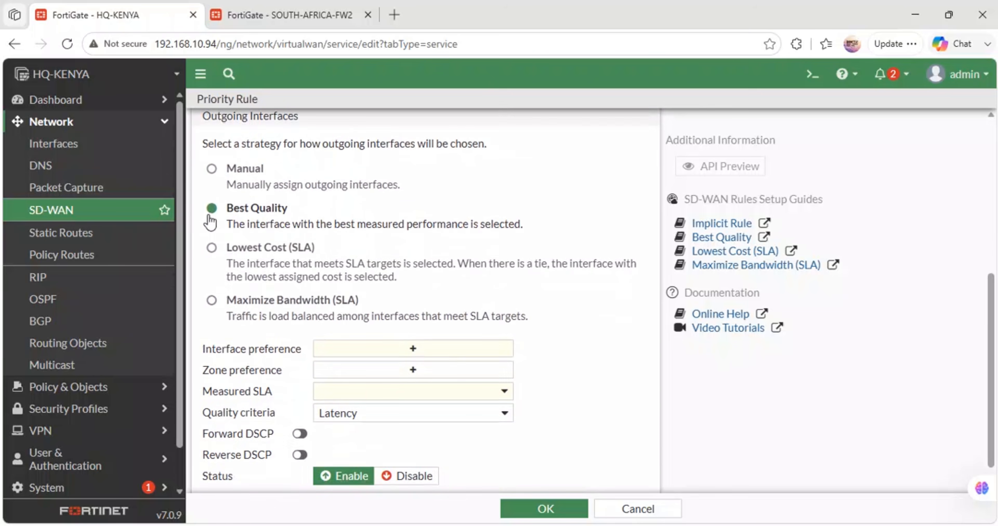
pyautogui.click(212, 170)
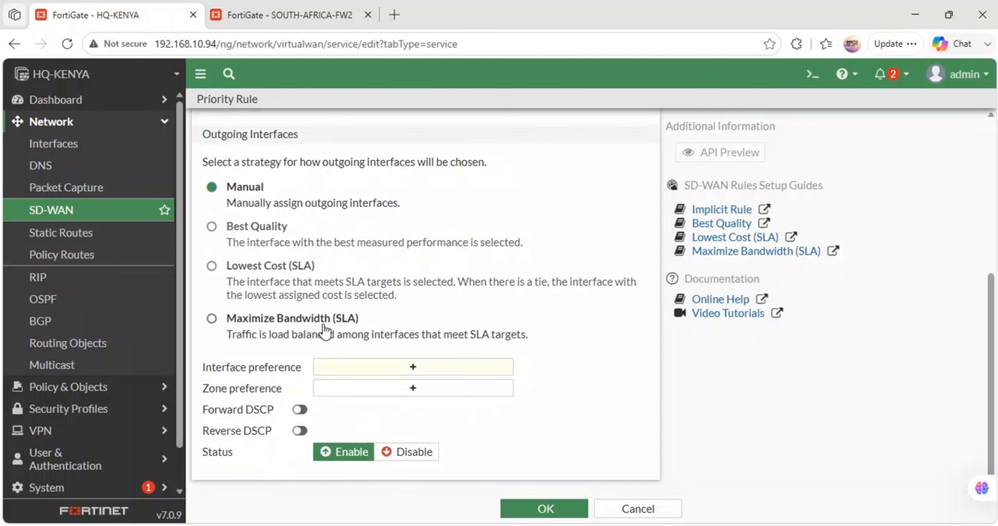
pyautogui.click(378, 367)
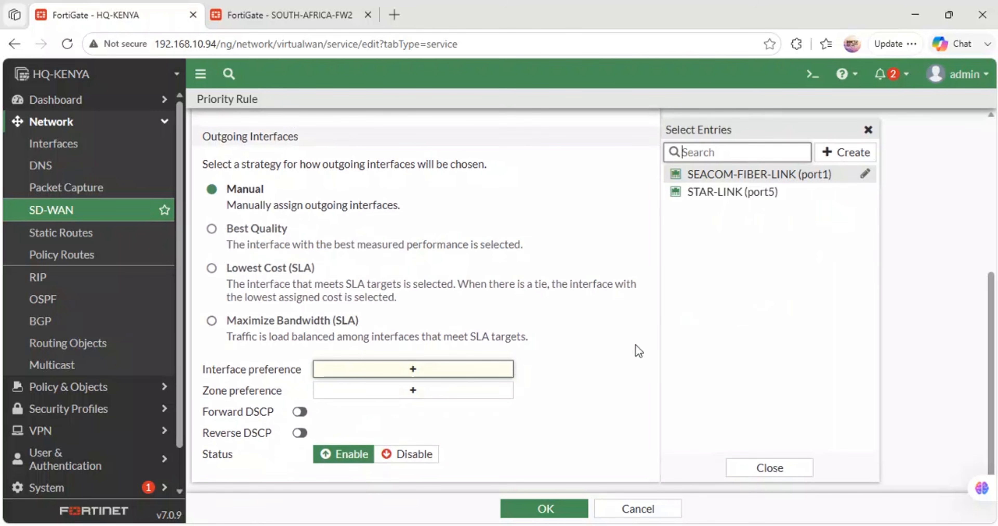
pyautogui.click(762, 177)
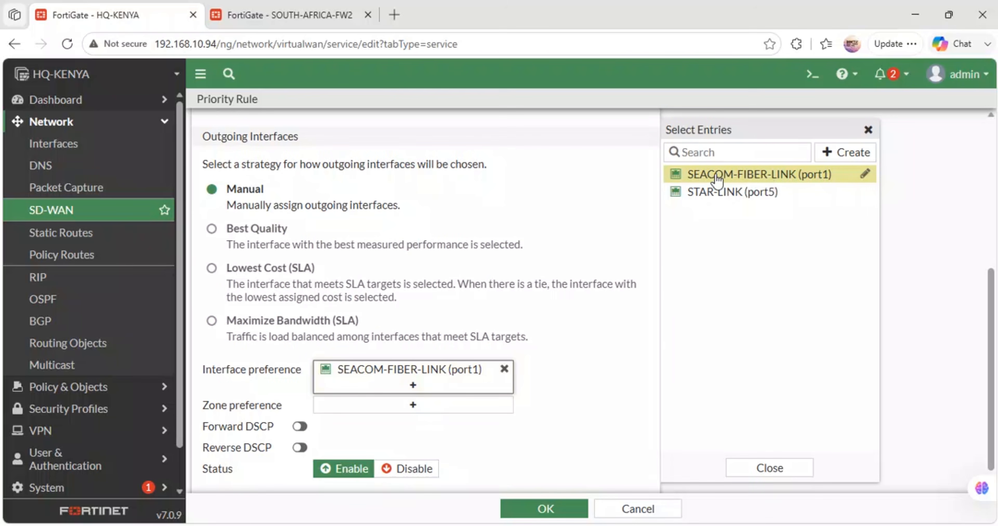
pyautogui.click(716, 194)
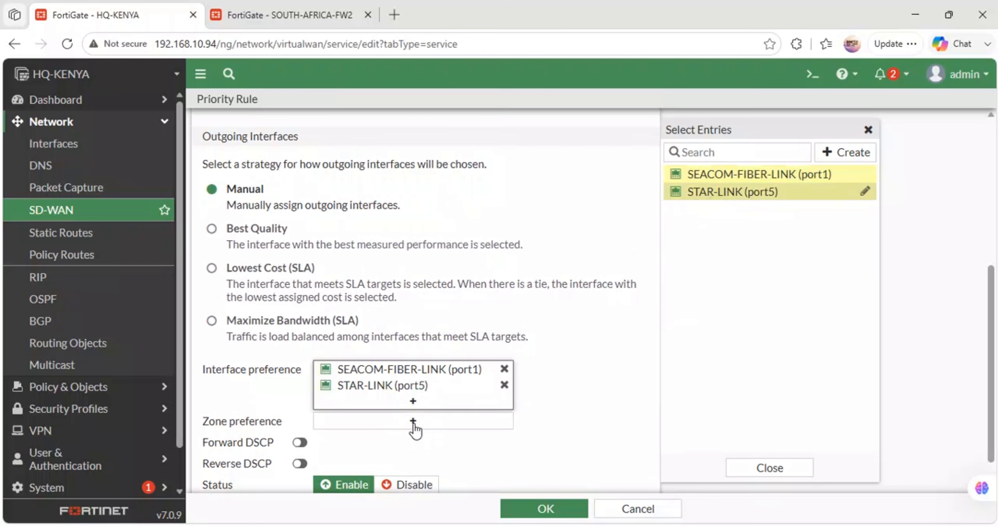
# - Add virtual-wan-link as the zone preference and save the ACCESS-INTERNET rule
pyautogui.scroll(-1, 415, 429)
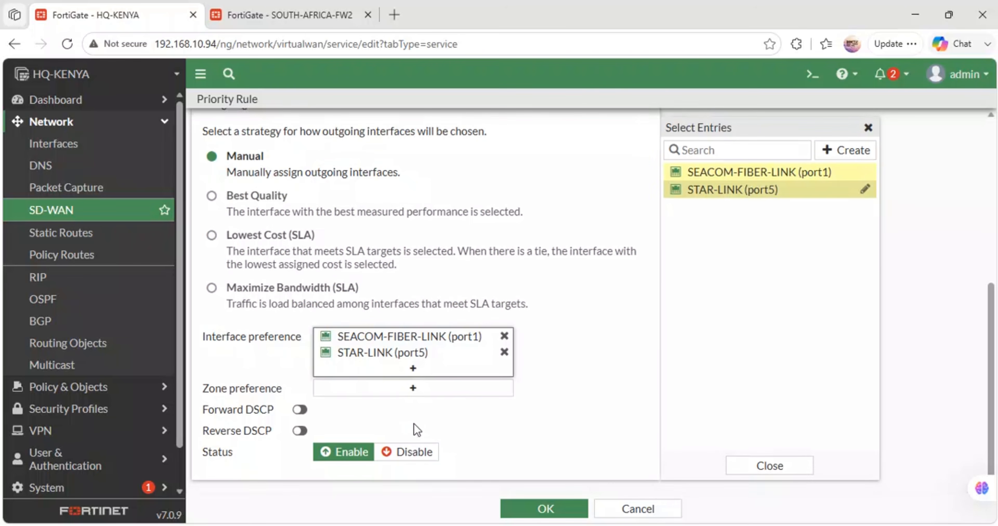
pyautogui.click(398, 388)
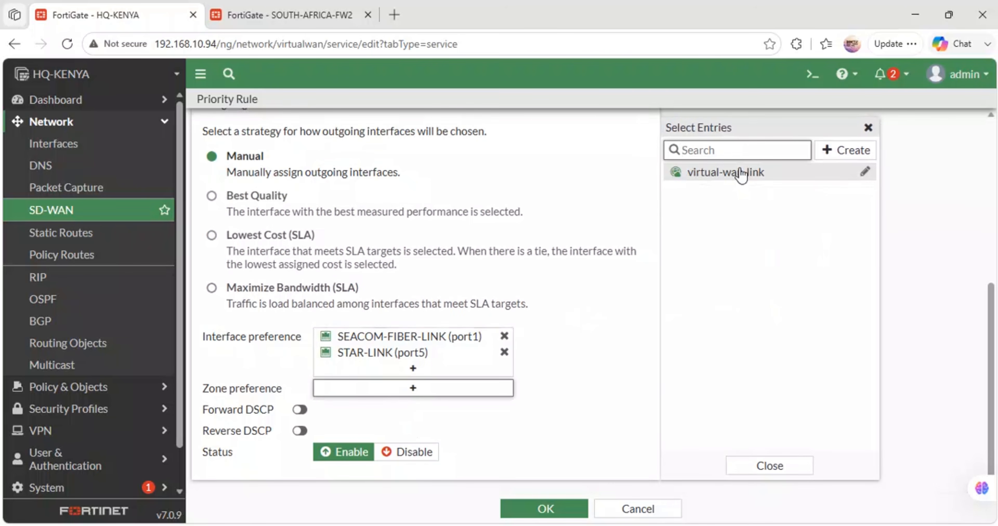
pyautogui.click(741, 175)
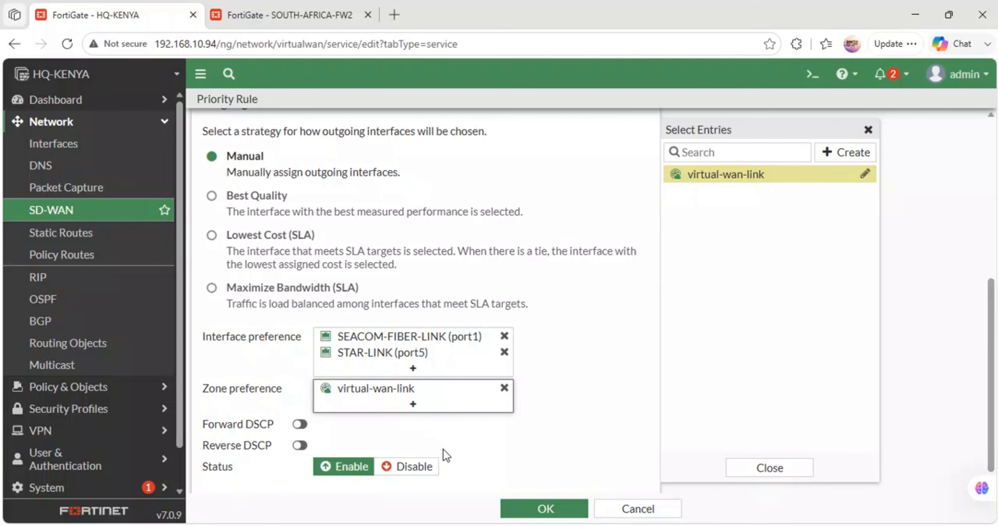
pyautogui.click(537, 507)
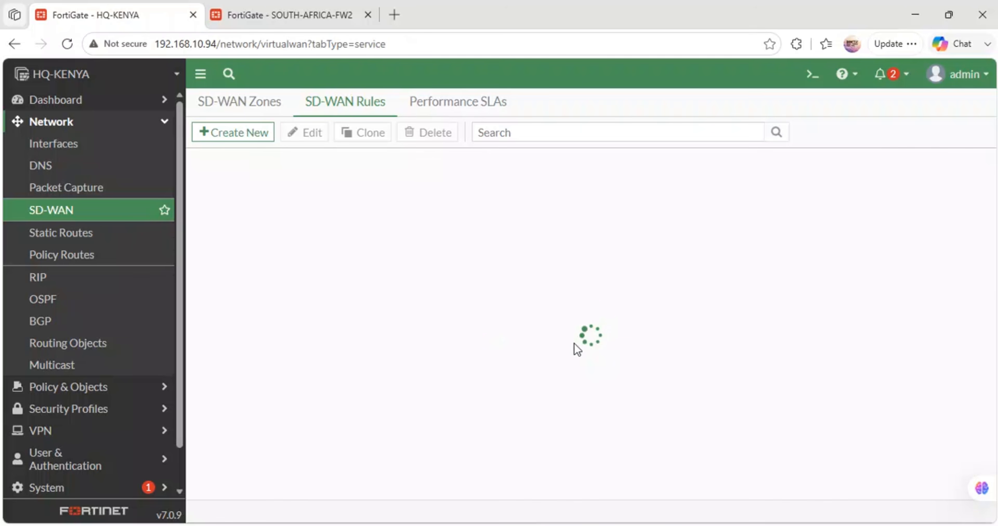
pyautogui.click(711, 281)
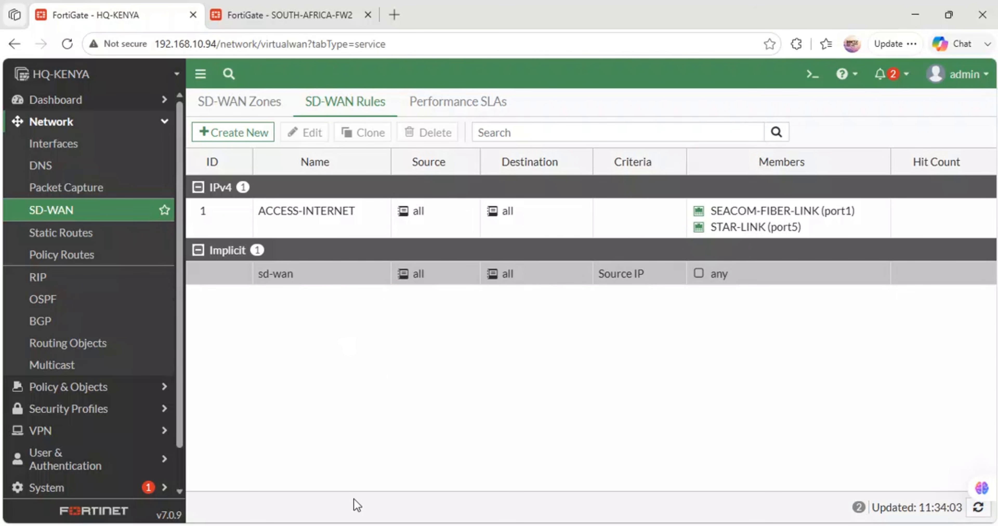
# - Switch to GNS3, request an address on PC1's console with ip dhcp, and save its configuration
pyautogui.moveTo(423, 519)
pyautogui.click(432, 465)
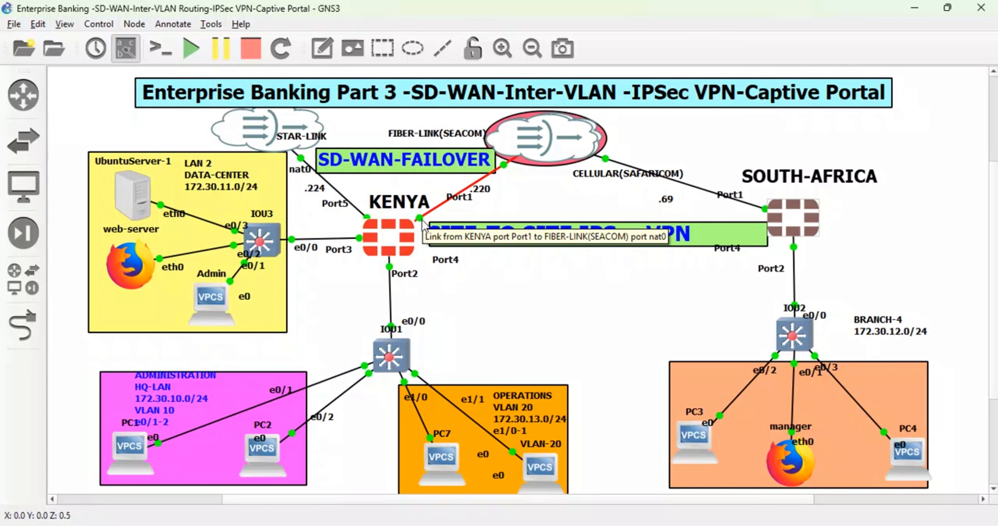
pyautogui.doubleClick(132, 453)
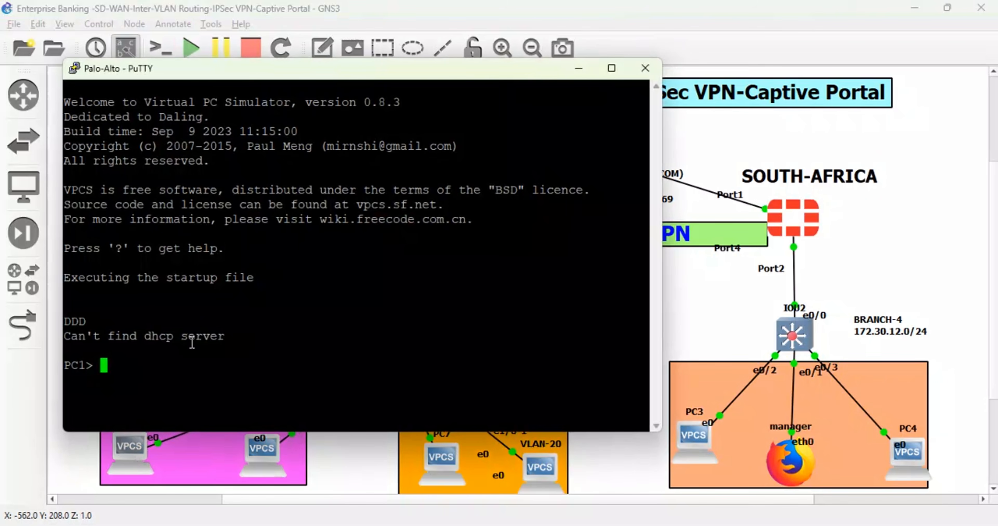
pyautogui.write('ip dhcp')
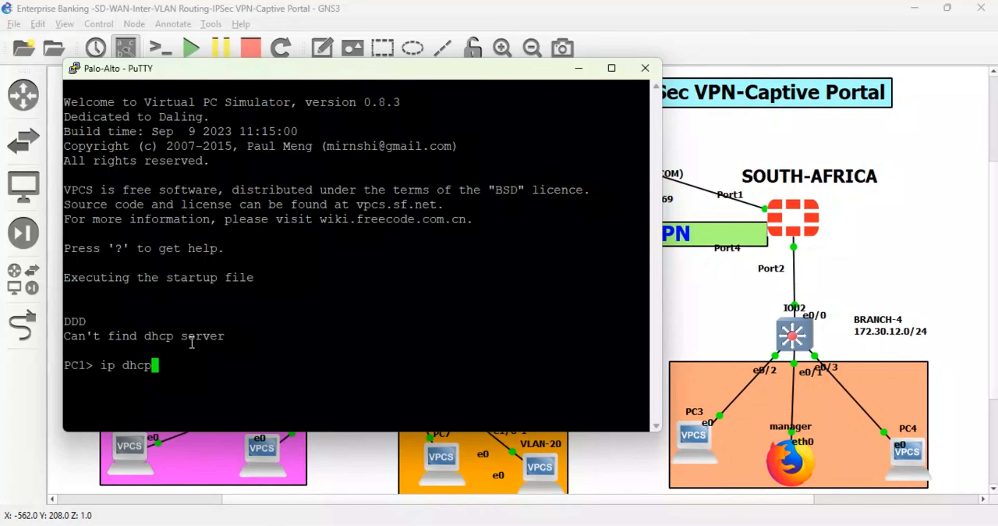
pyautogui.press('Return')
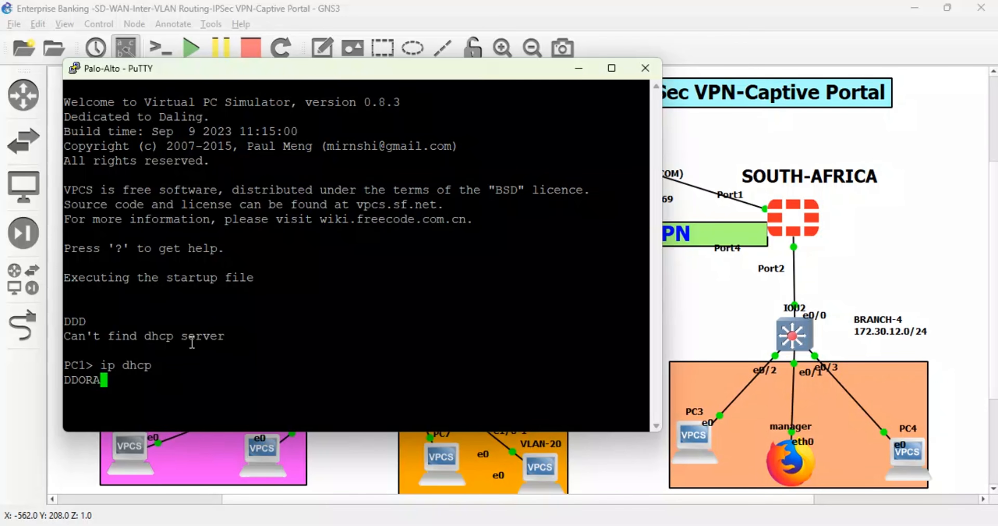
pyautogui.write('save')
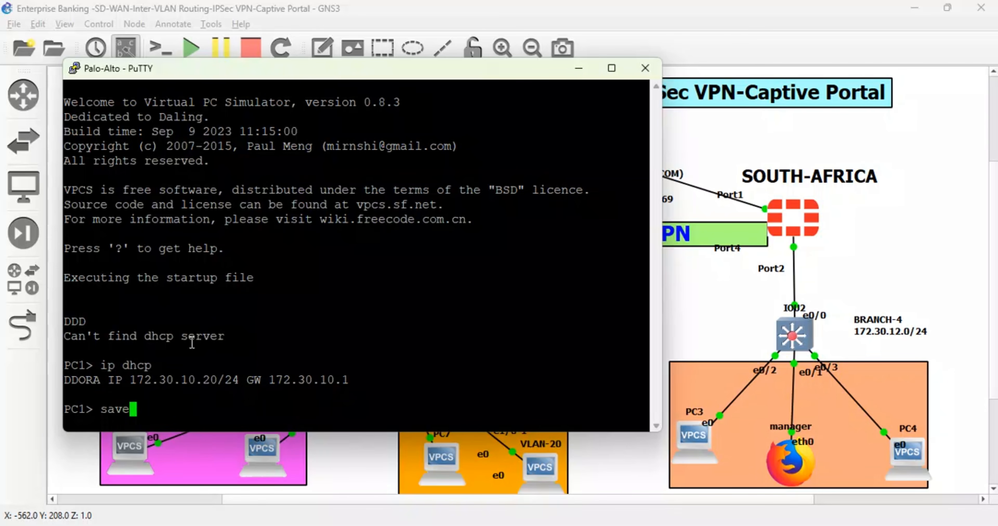
pyautogui.press('Return')
# - Run a continuous ping from PC1 to the gateway with ping 172.30.10.1 -t, and minimize its console
pyautogui.write('ping ')
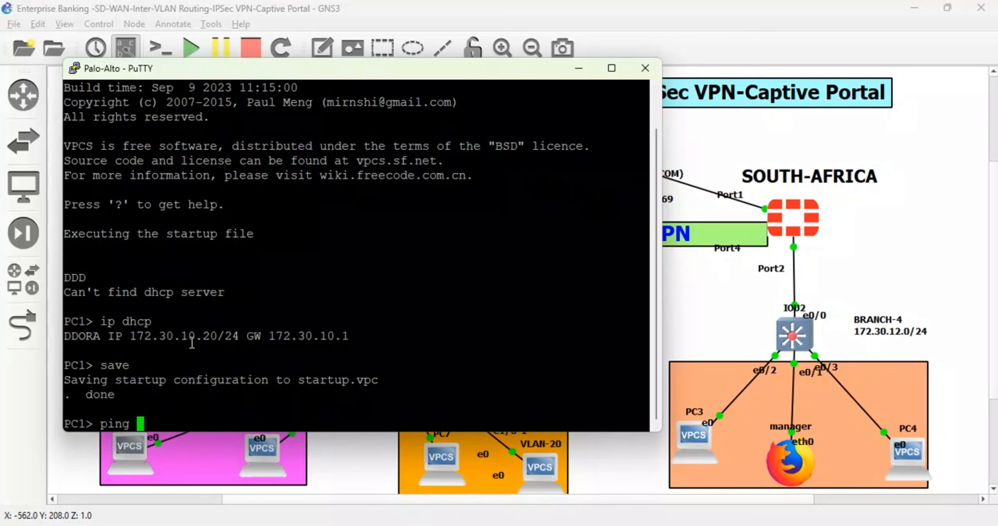
pyautogui.write('172.30.10.1 -t')
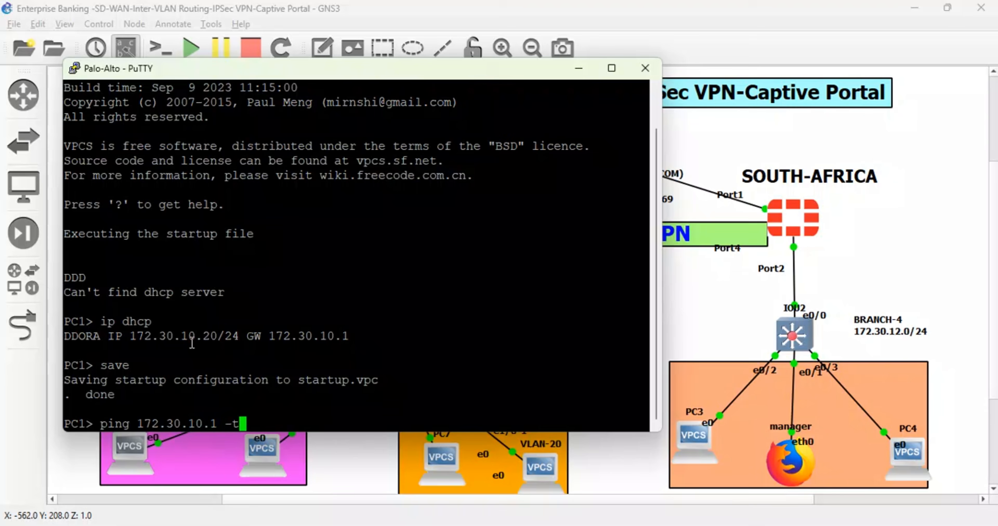
pyautogui.press('Return')
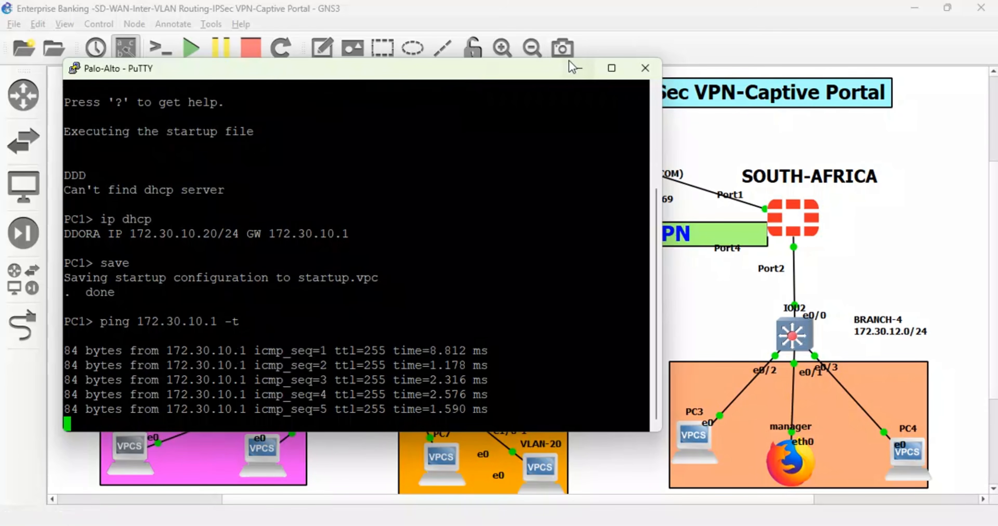
pyautogui.click(579, 69)
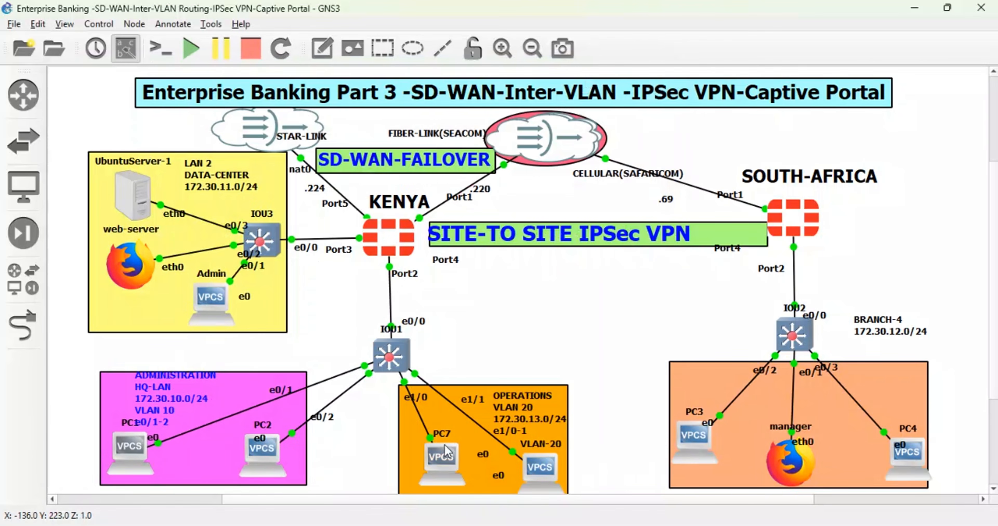
# - Request an address on PC7's console with dhcp -d, highlight the subnet mask, router and DNS options, and minimize the console
pyautogui.doubleClick(443, 461)
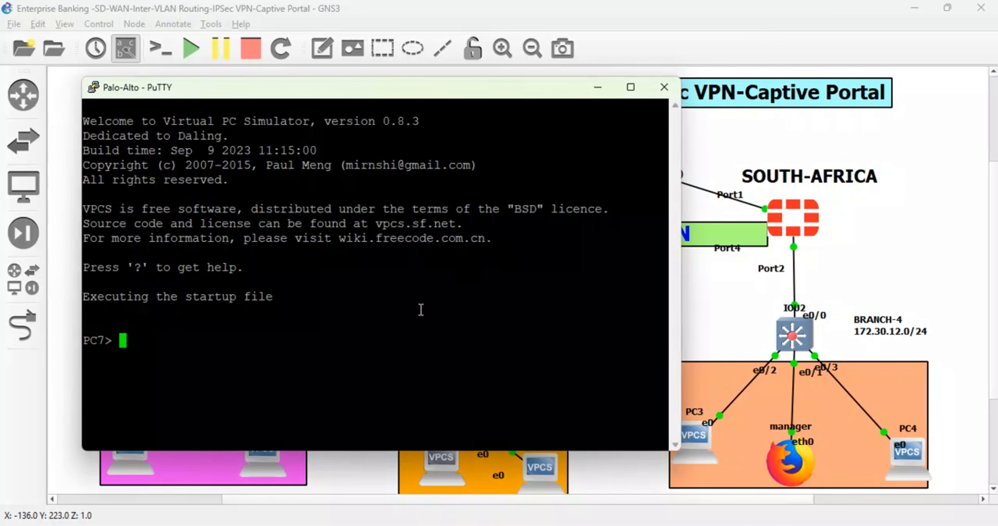
pyautogui.write('d')
pyautogui.press('BackSpace')
pyautogui.write('dhcp -d')
pyautogui.press('Return')
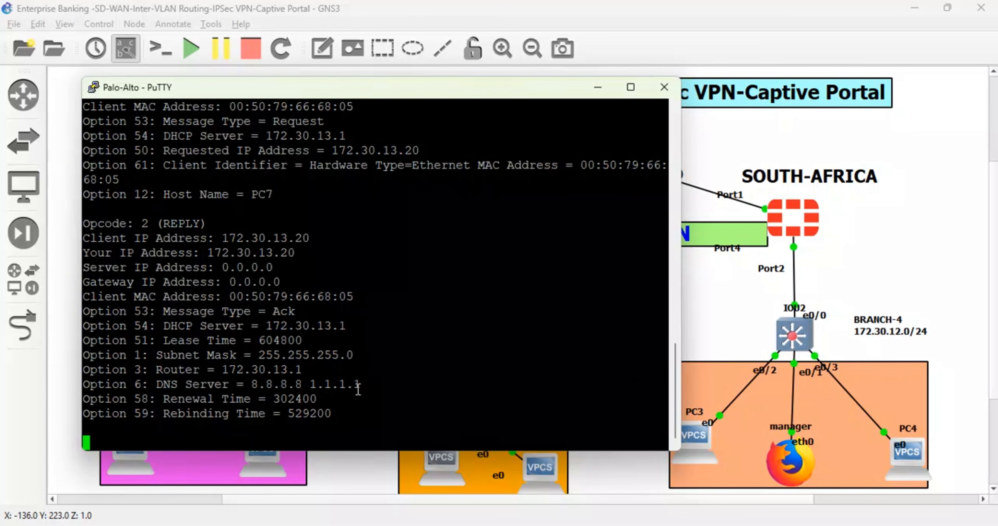
pyautogui.moveTo(358, 389); pyautogui.dragTo(214, 382)
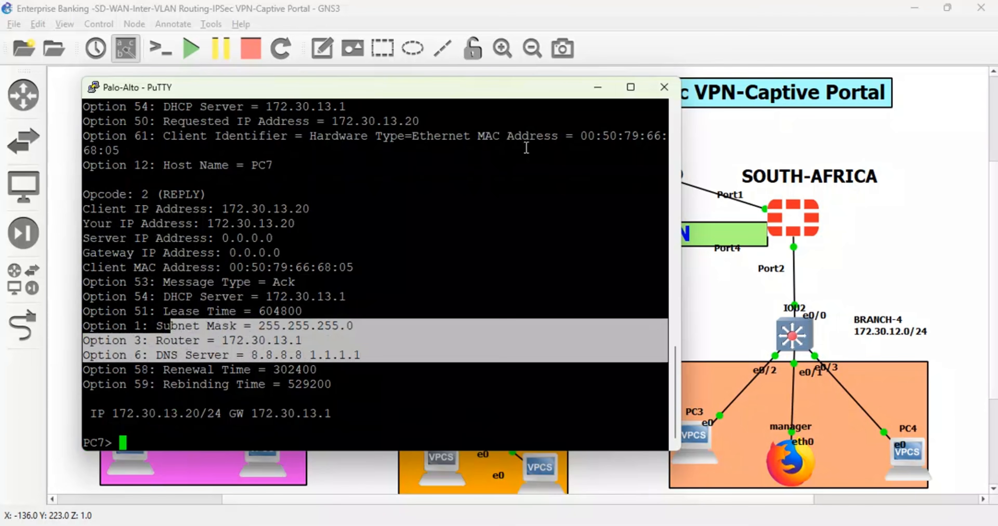
pyautogui.click(598, 87)
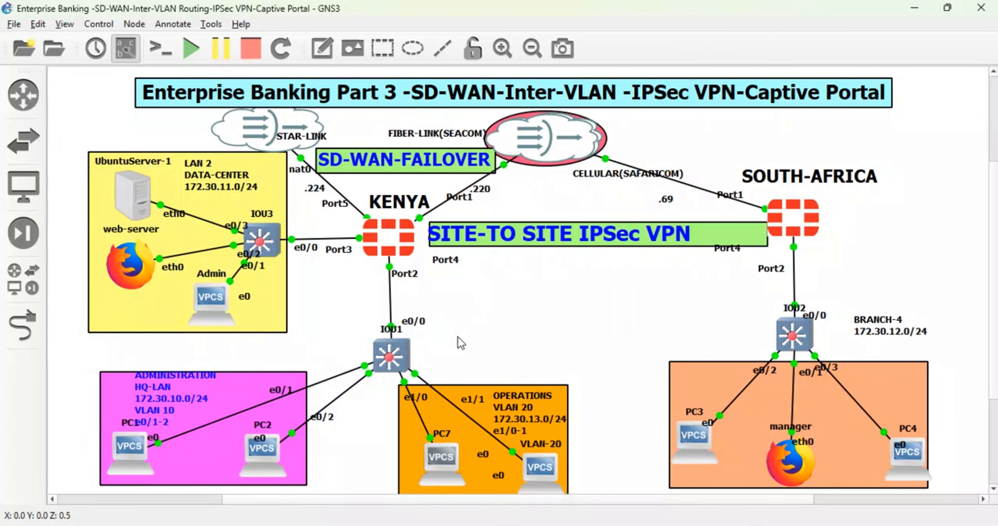
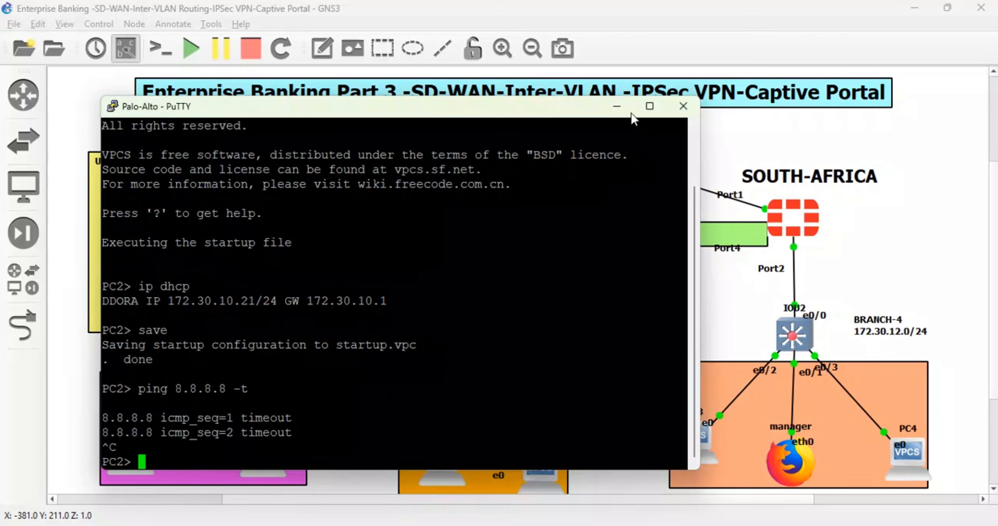
# - Minimize PC2's console, switch to the HQ-KENYA FortiGate in the browser, and start a new firewall policy
pyautogui.click(615, 107)
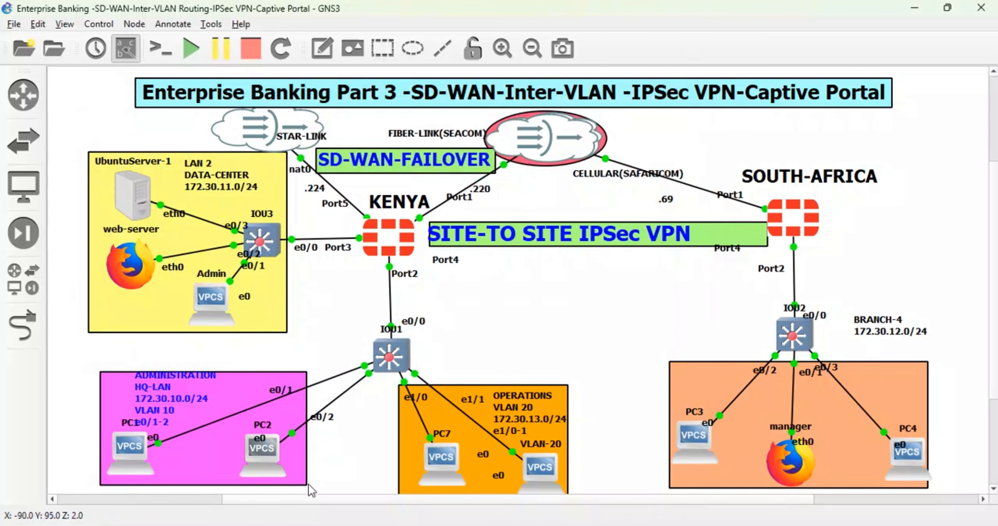
pyautogui.click(365, 484)
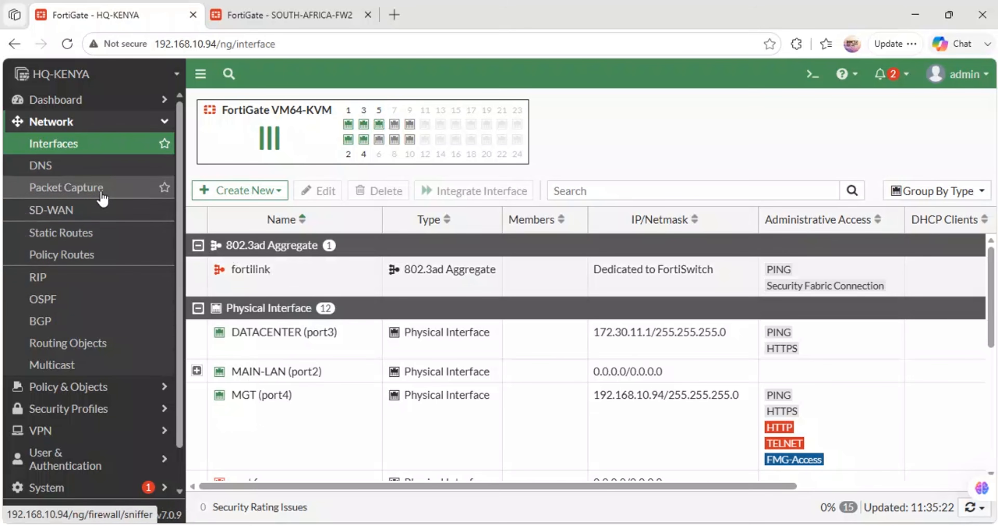
pyautogui.click(88, 259)
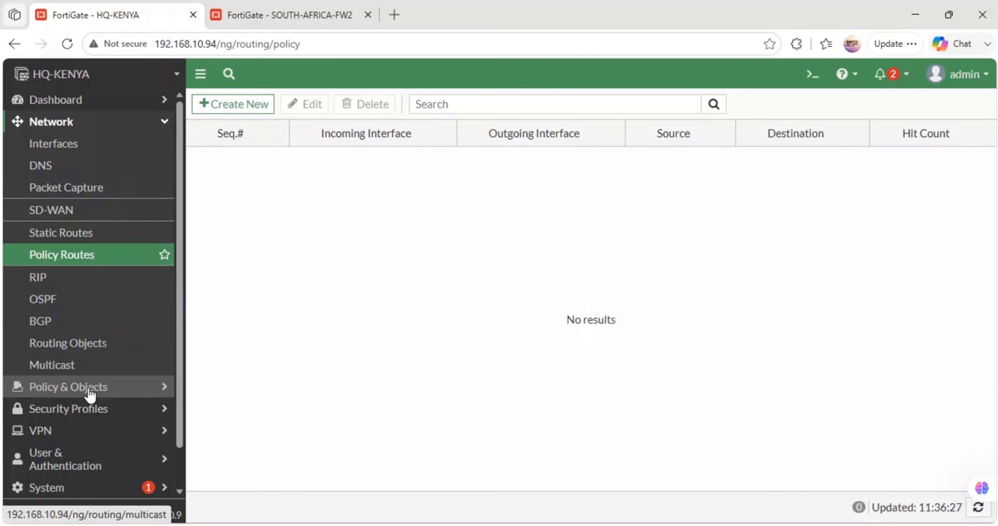
pyautogui.click(89, 388)
pyautogui.click(111, 163)
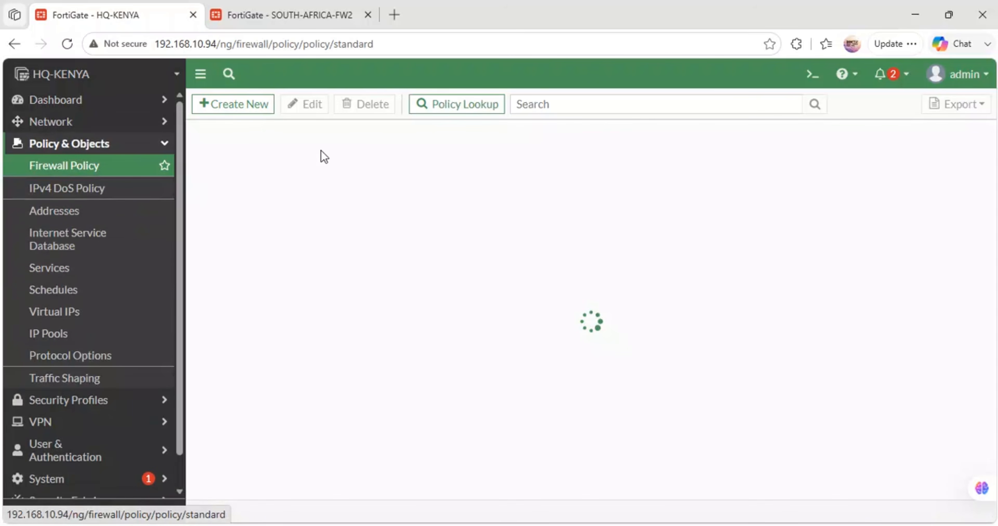
pyautogui.click(238, 104)
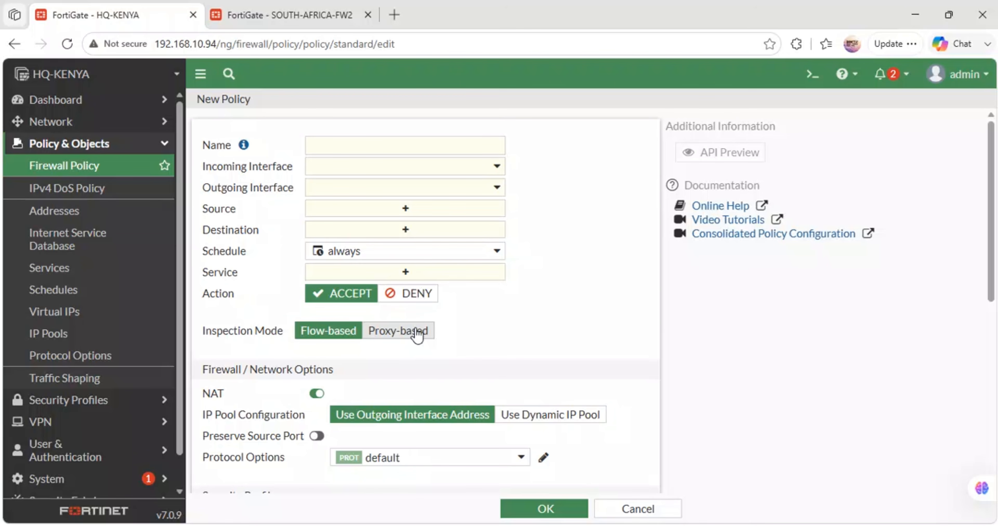
# - Name the policy DATACENTER-INTERNET, with DATACENTER (port3) as incoming interface and virtual-wan-link as outgoing interface
pyautogui.click(341, 146)
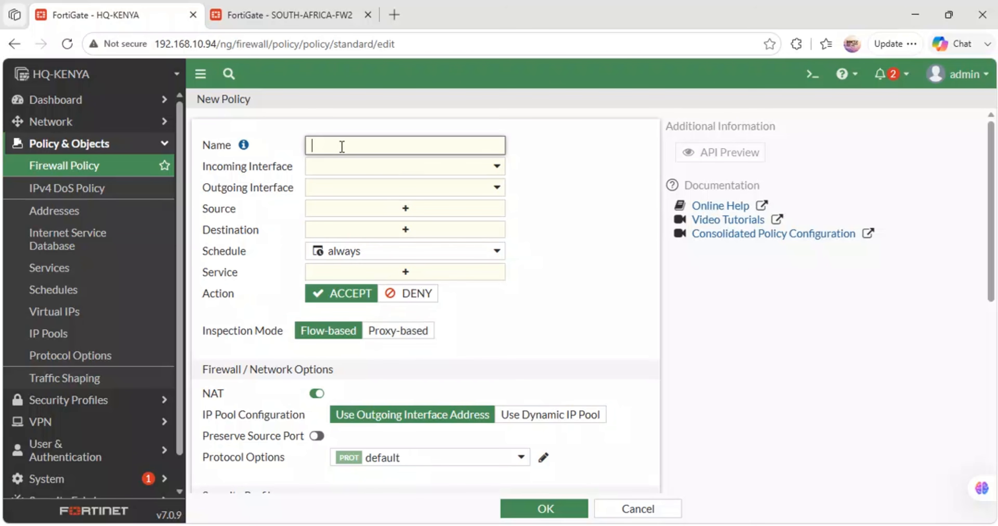
pyautogui.write('DATA')
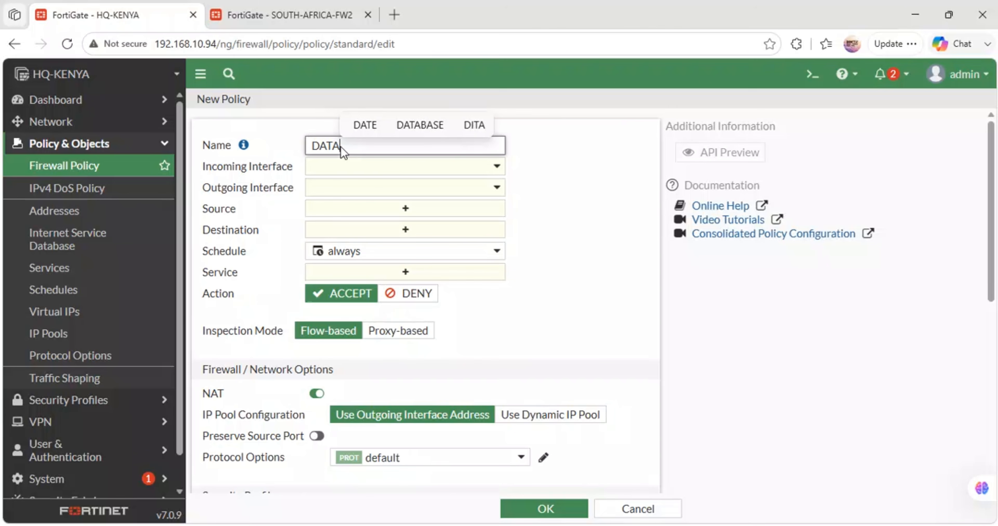
pyautogui.write('CENTER-INTERNET')
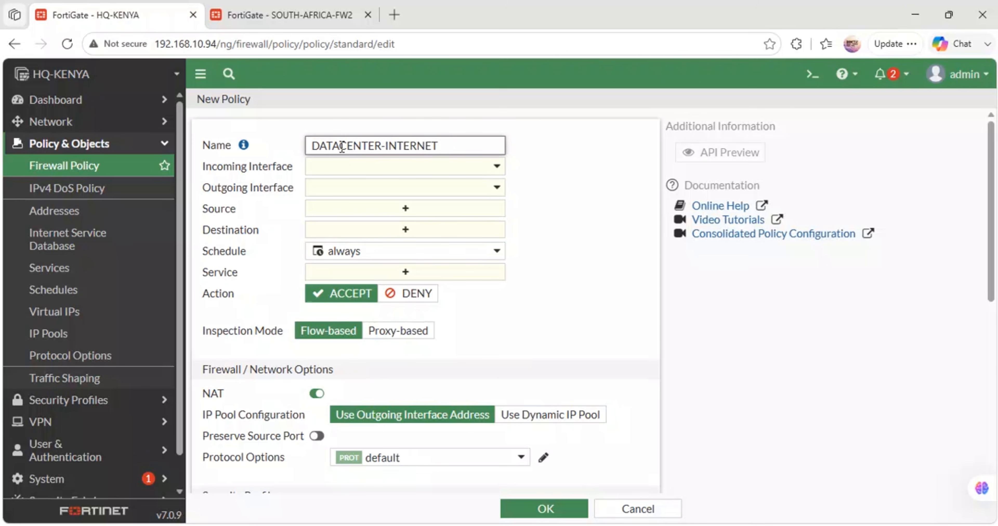
pyautogui.click(360, 174)
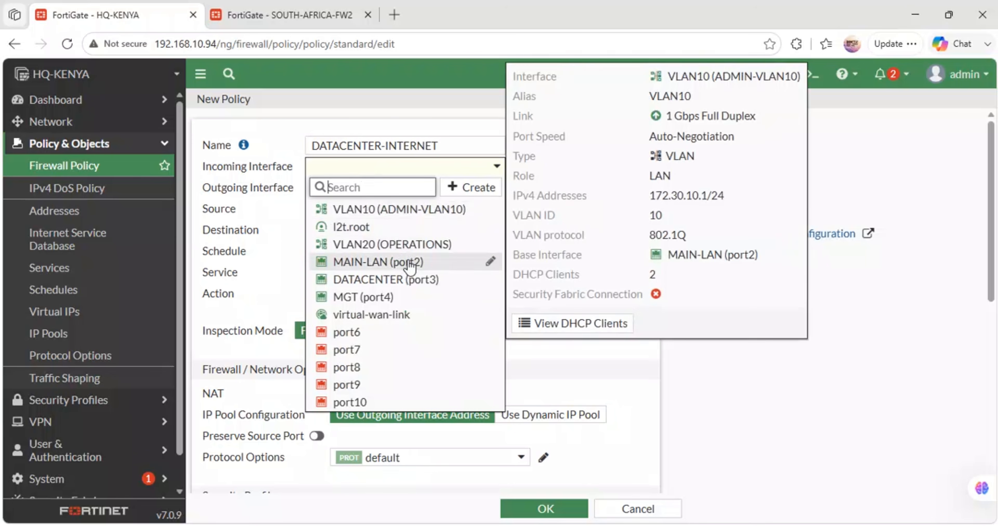
pyautogui.click(416, 280)
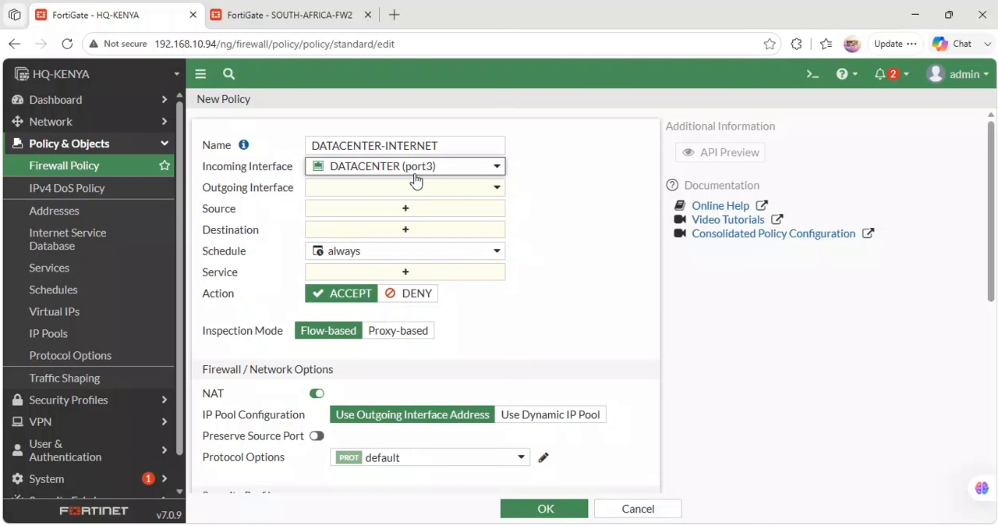
pyautogui.moveTo(427, 175)
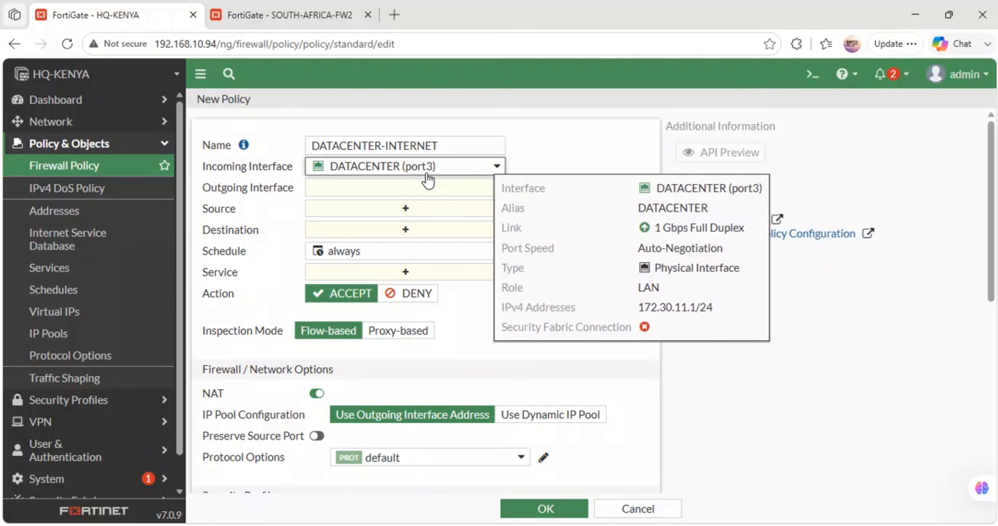
pyautogui.click(390, 191)
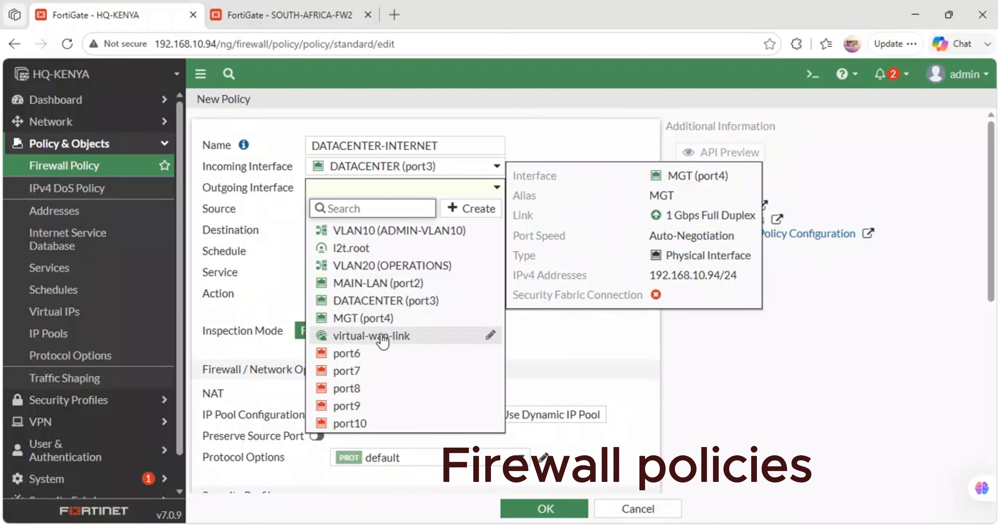
pyautogui.click(371, 335)
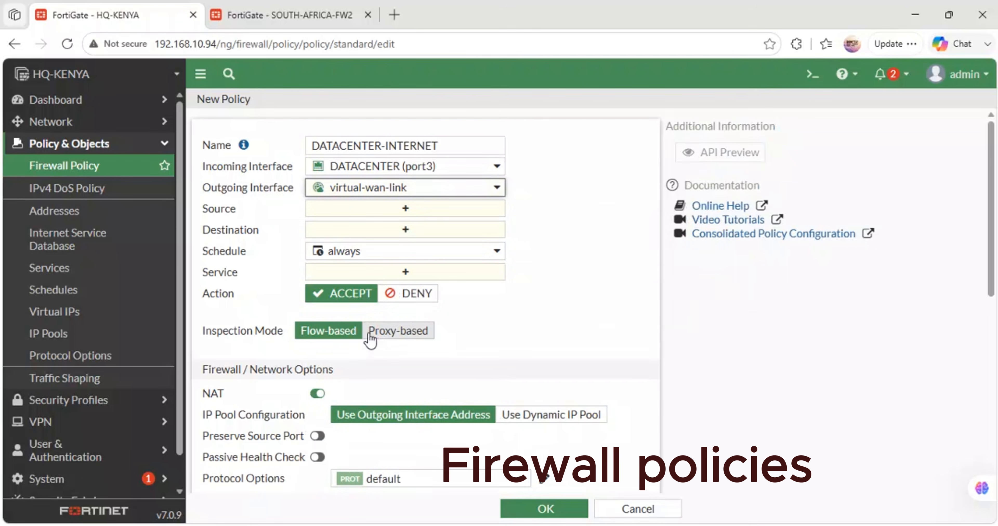
# - Set the policy's source and destination to all and its service to ALL
pyautogui.click(408, 208)
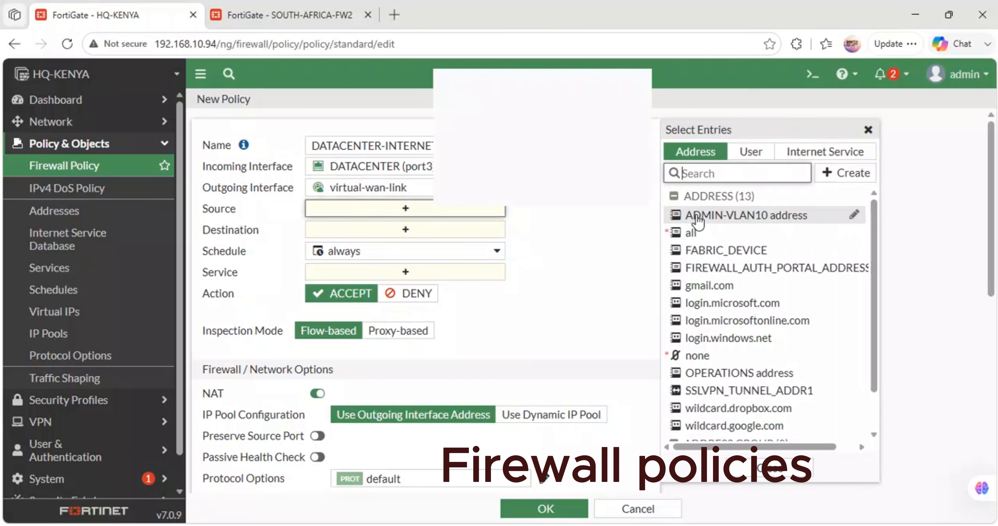
pyautogui.click(691, 233)
pyautogui.click(416, 244)
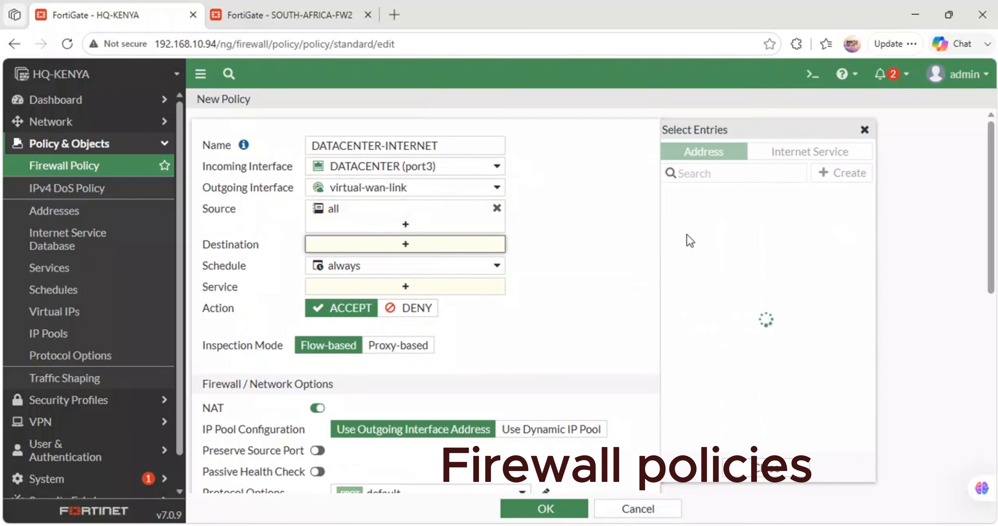
pyautogui.click(689, 232)
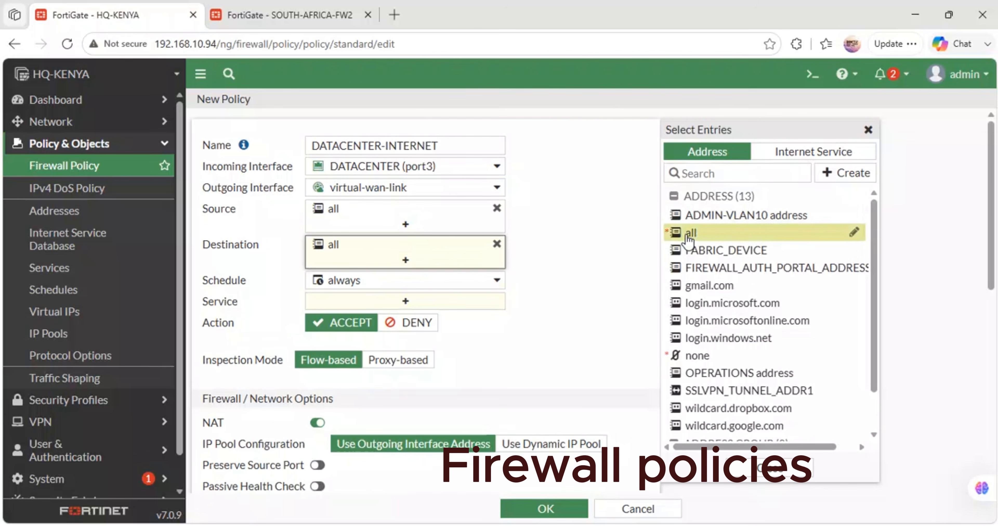
pyautogui.click(398, 300)
pyautogui.click(694, 210)
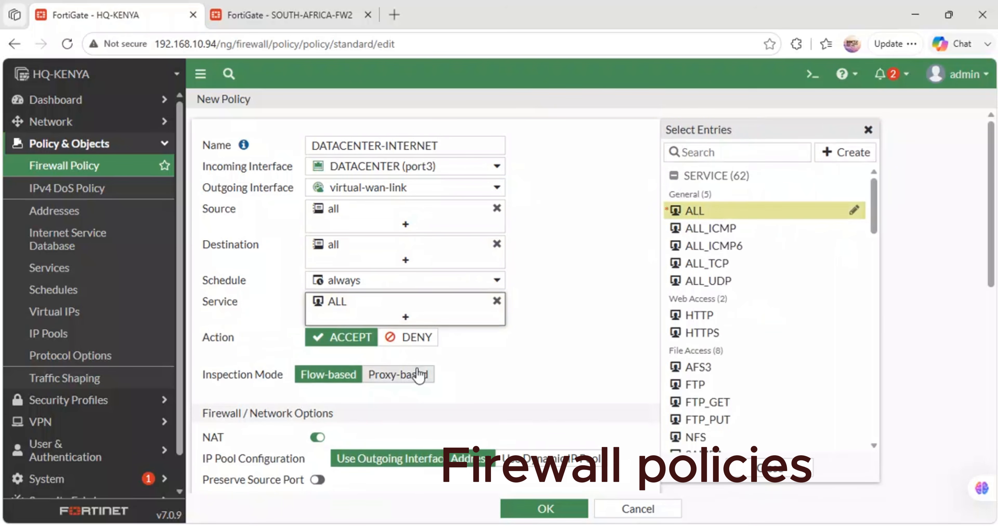
# - Enable log generation when sessions start and save the DATACENTER-INTERNET policy
pyautogui.scroll(-10, 419, 374)
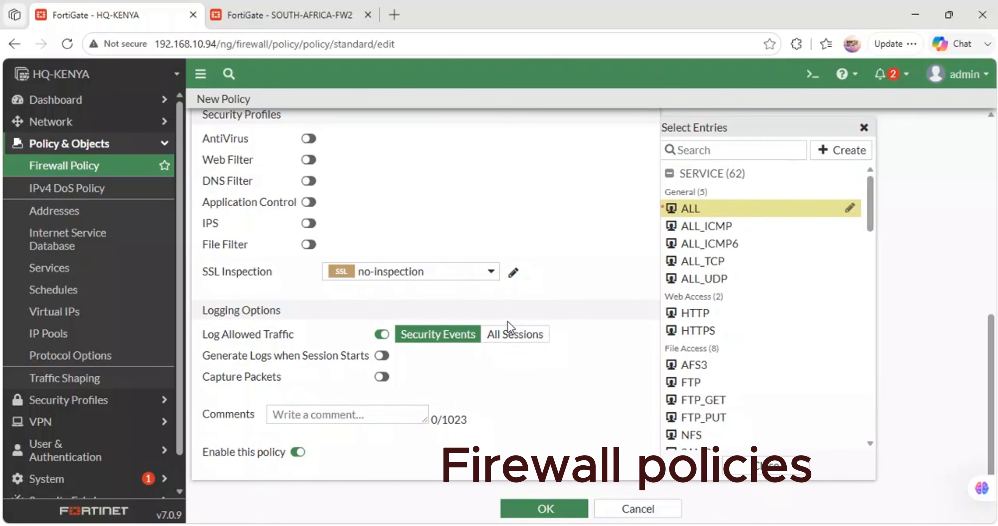
pyautogui.click(381, 355)
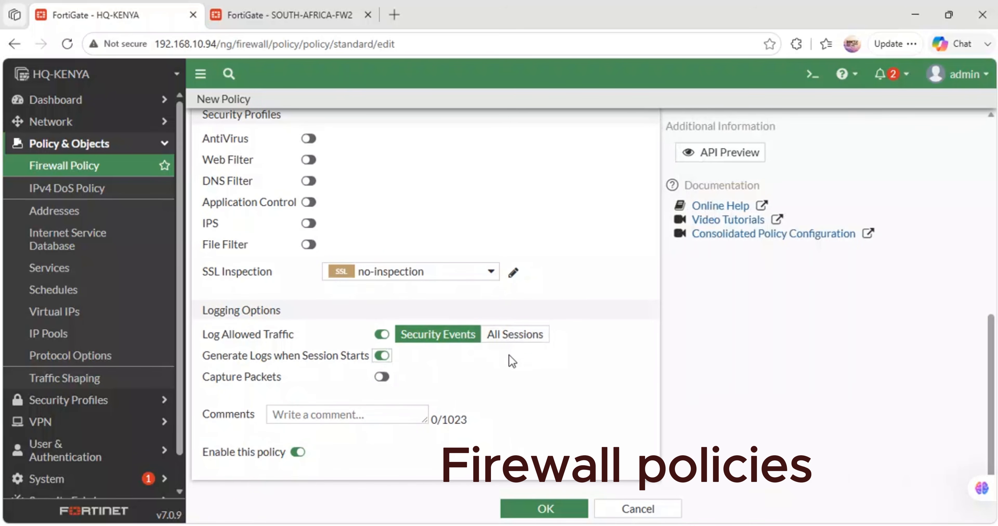
pyautogui.click(531, 512)
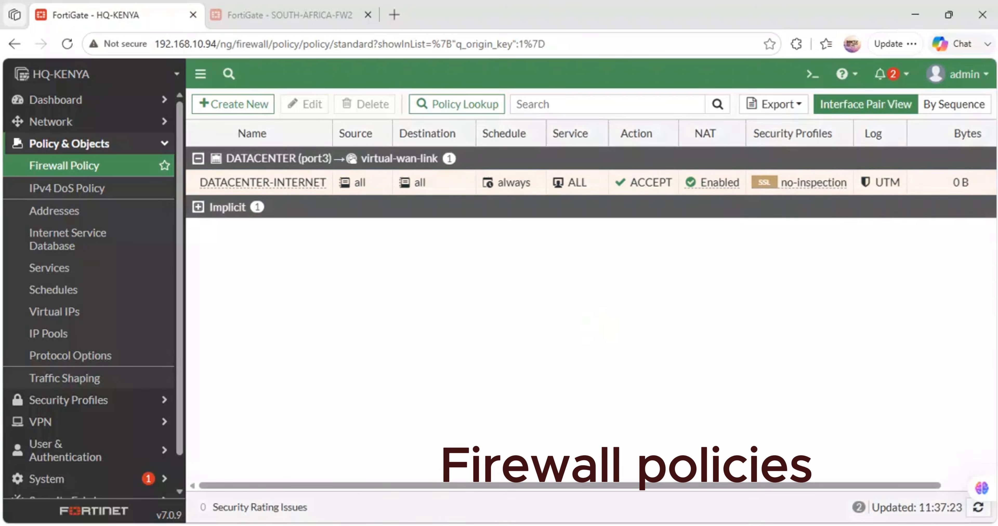
# - Switch to GNS3, request an address on the data center Admin PC's console with ip dhcp, and save its configuration
pyautogui.click(422, 522)
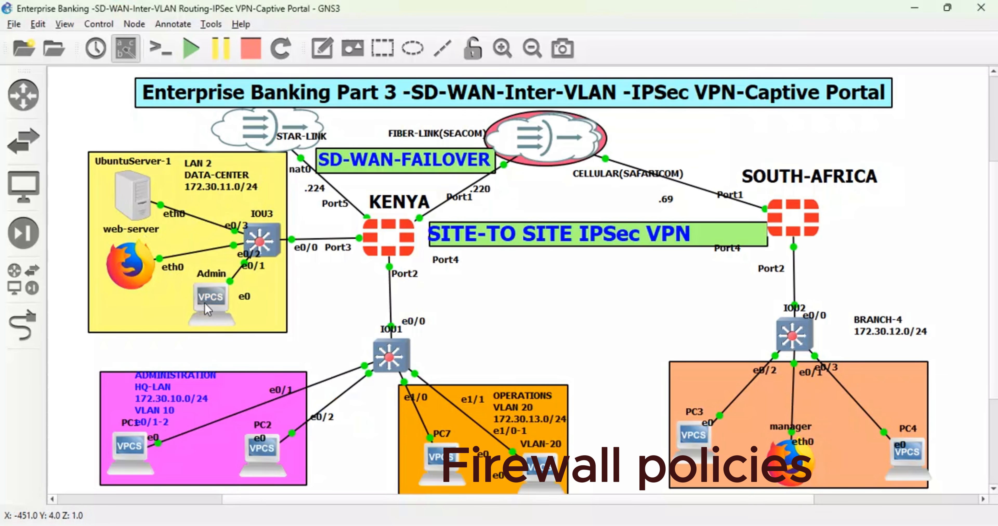
pyautogui.doubleClick(208, 308)
pyautogui.write('IP')
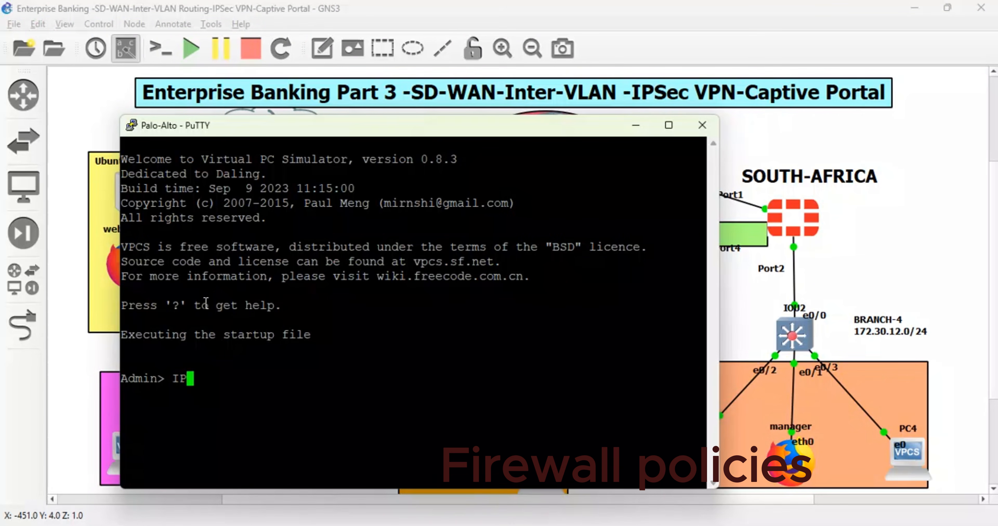
pyautogui.press('BackSpace')
pyautogui.press('BackSpace')
pyautogui.write('ip dhcp')
pyautogui.press('Return')
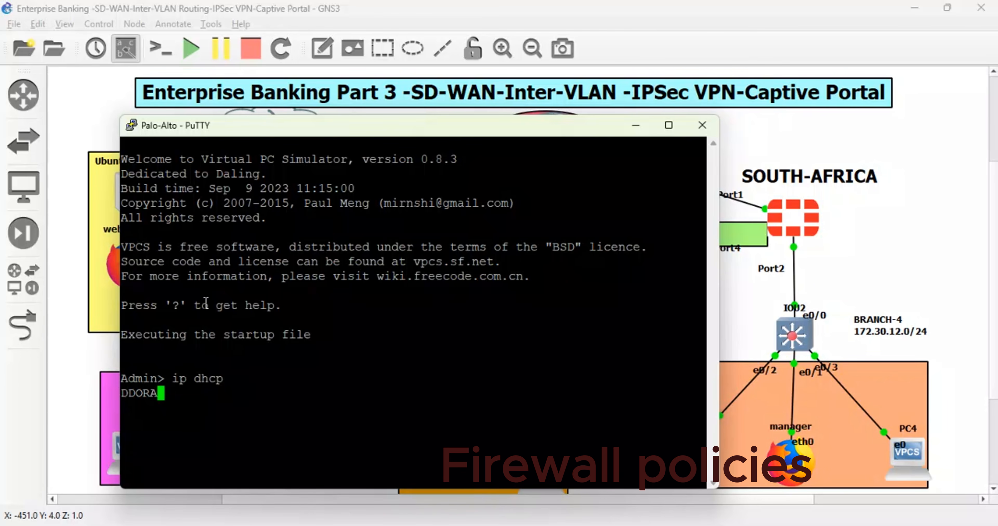
pyautogui.write('save')
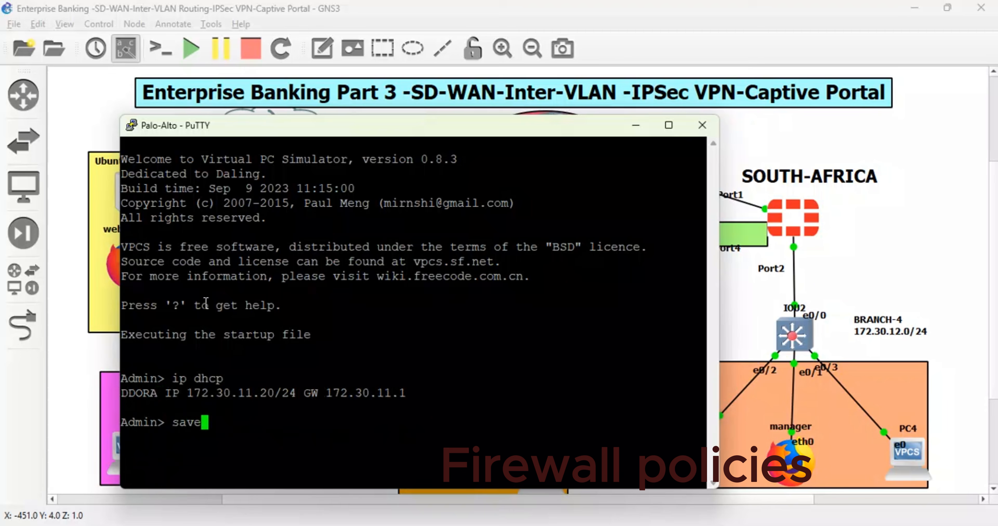
pyautogui.press('Return')
# - Test internet access from the Admin PC with ping 8.8.8.8 and minimize its console
pyautogui.write('ping ')
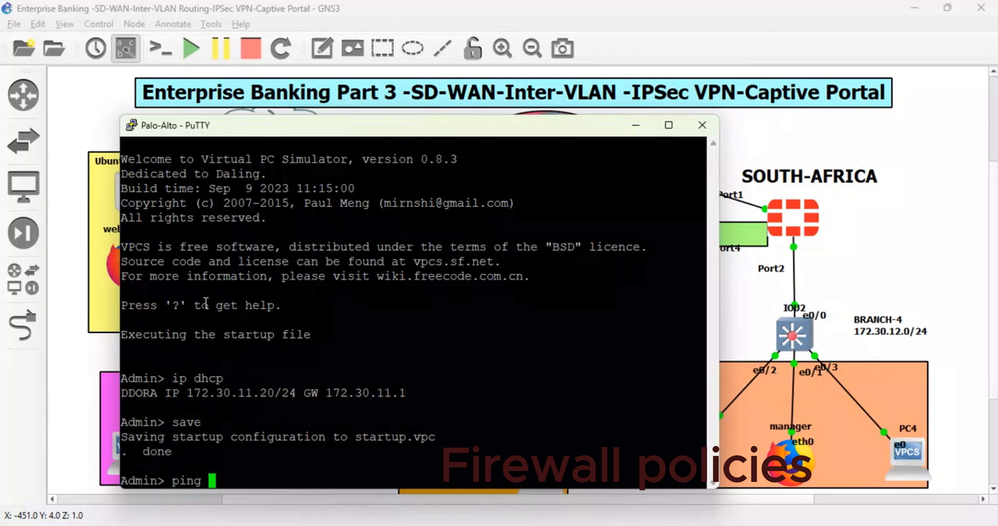
pyautogui.write('8.8.8.8')
pyautogui.press('Return')
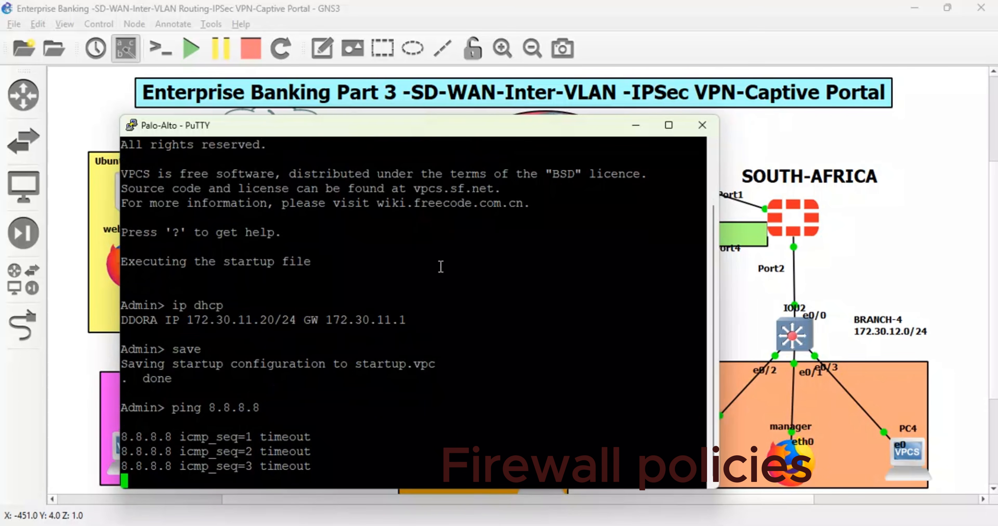
pyautogui.click(635, 124)
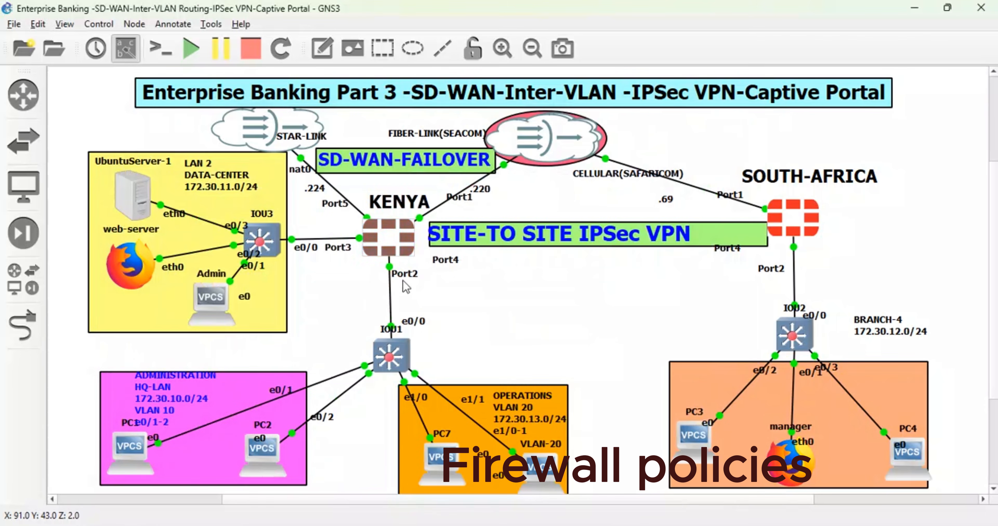
# - Switch to the browser, open the DATACENTER-INTERNET policy for editing, and set allowed traffic logging to All Sessions
pyautogui.click(348, 450)
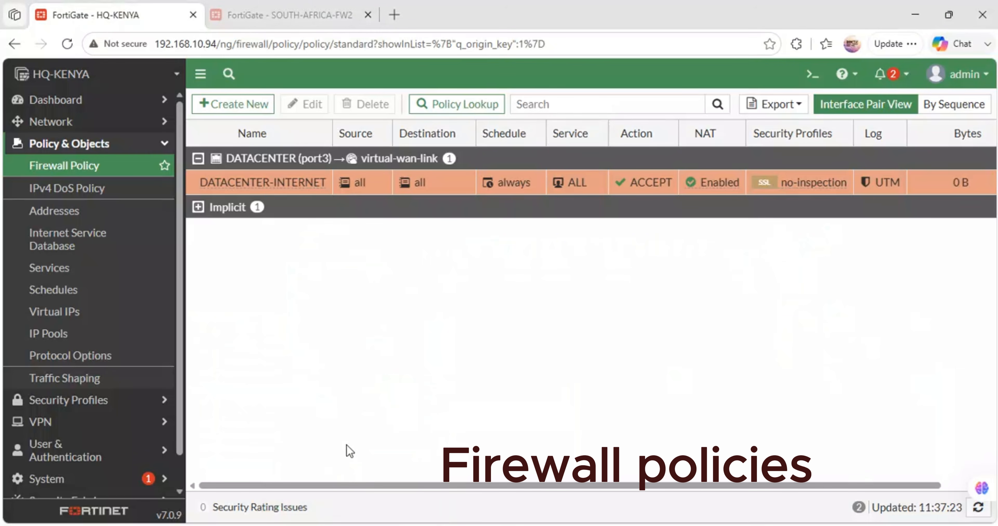
pyautogui.doubleClick(286, 180)
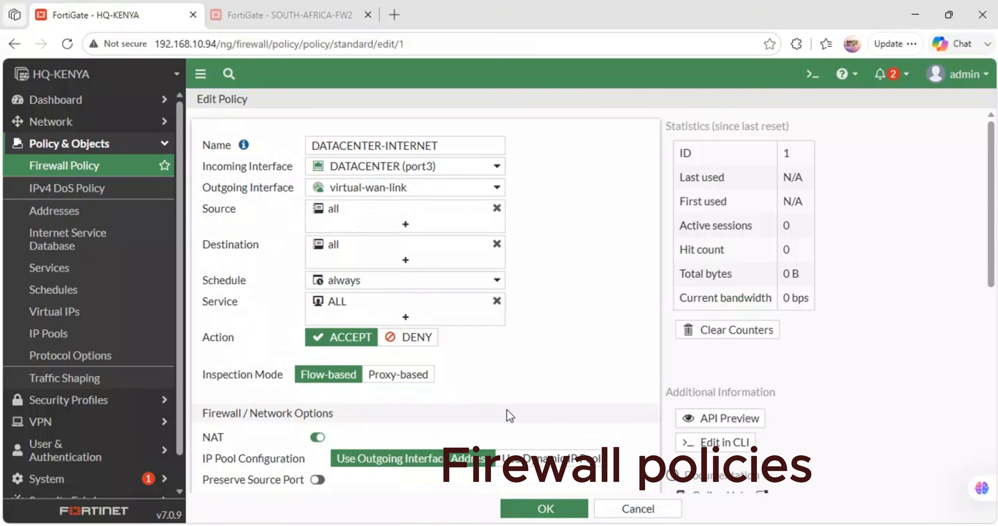
pyautogui.scroll(-1, 407, 366)
pyautogui.scroll(-10, 406, 366)
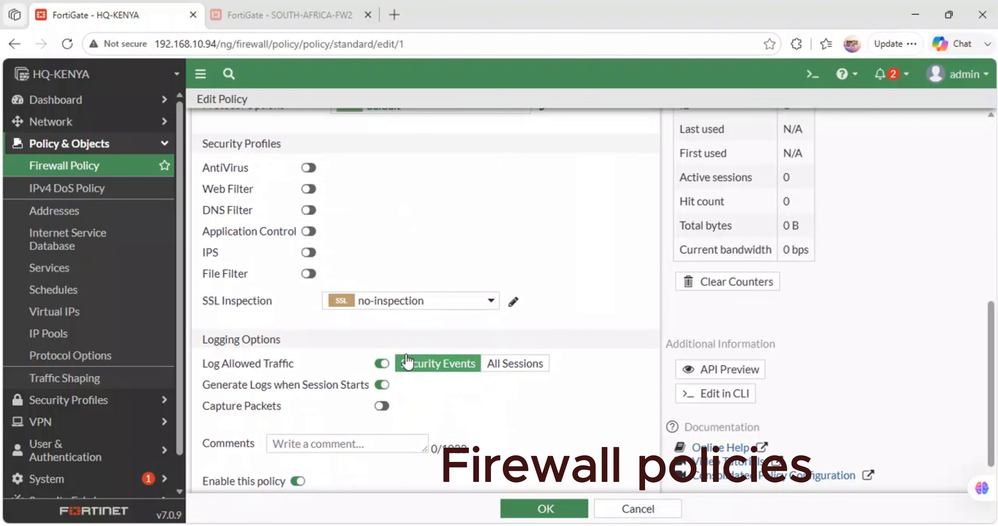
pyautogui.click(515, 363)
# - Clear the source of the DATACENTER-INTERNET policy and look through the available address entries
pyautogui.scroll(10, 418, 386)
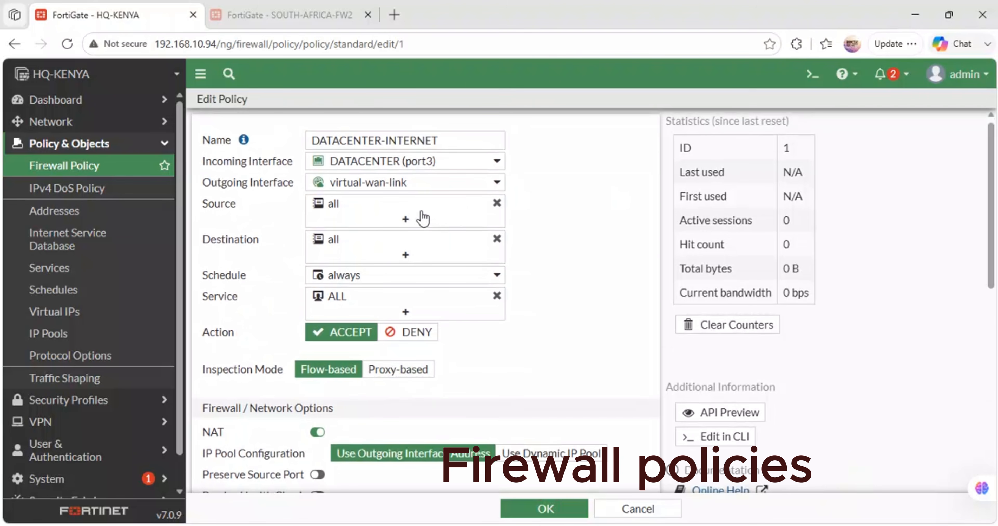
pyautogui.click(496, 202)
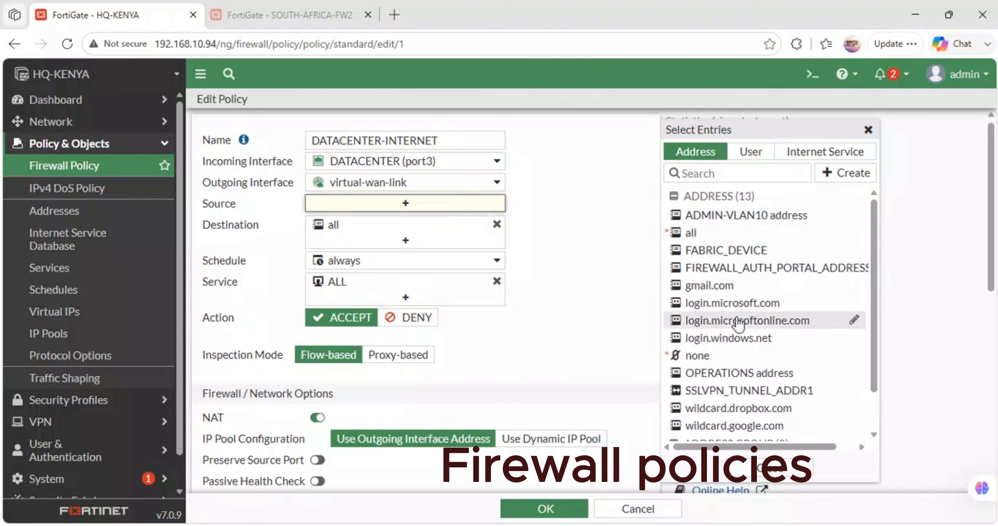
pyautogui.scroll(-1, 738, 322)
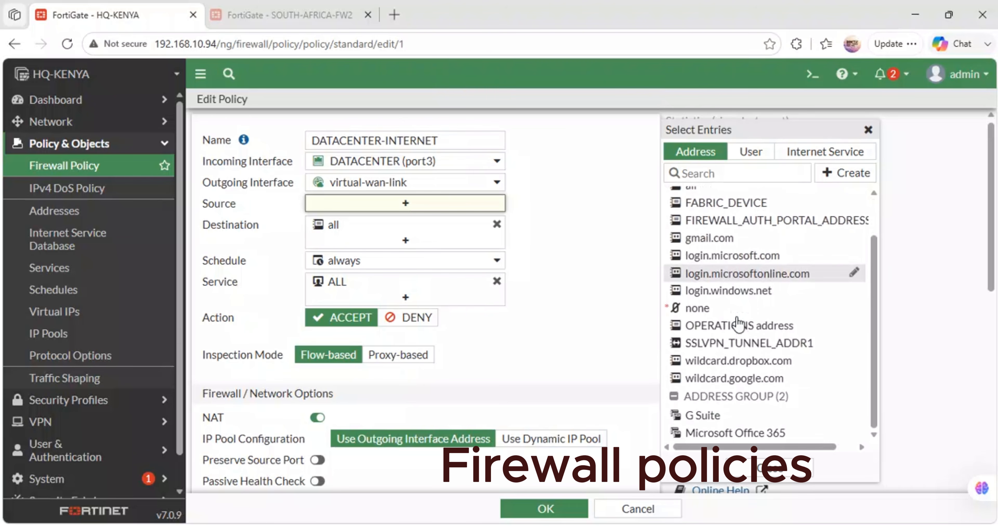
pyautogui.scroll(1, 739, 325)
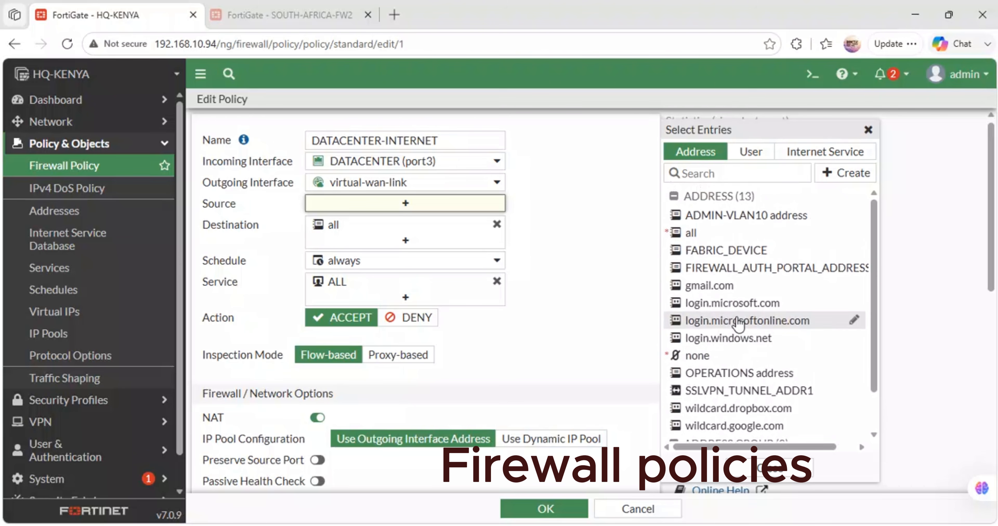
pyautogui.moveTo(777, 215)
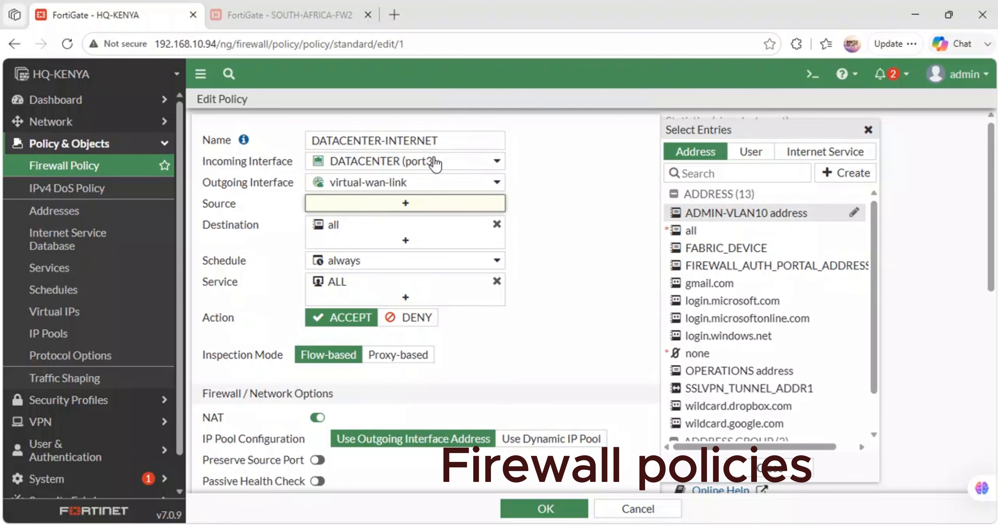
# - Try MGT (port4) as the policy's outgoing interface and switch it back to virtual-wan-link
pyautogui.click(429, 183)
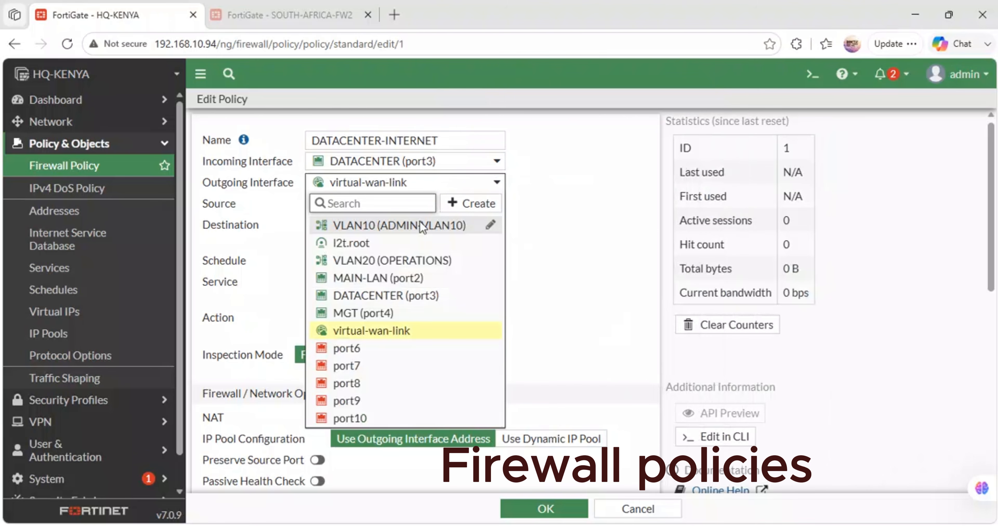
pyautogui.moveTo(372, 296)
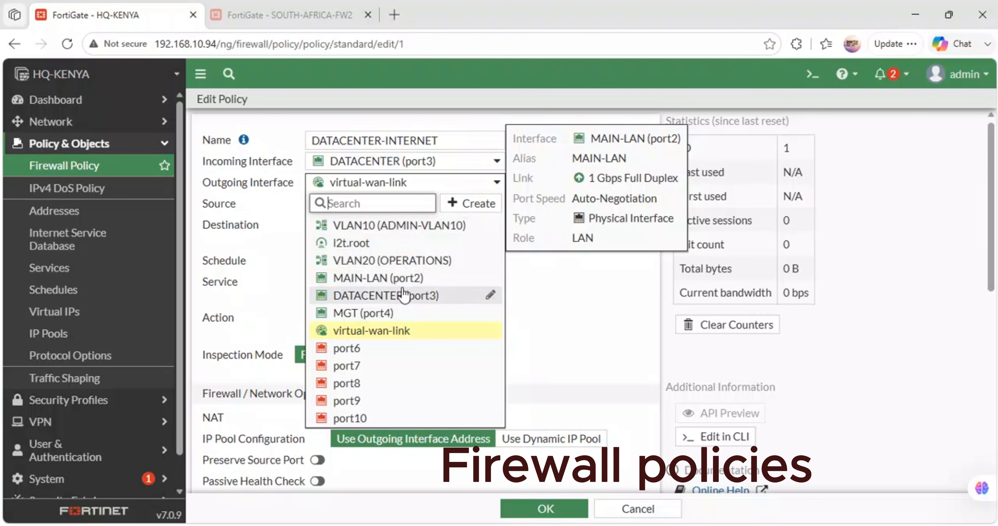
pyautogui.moveTo(403, 295)
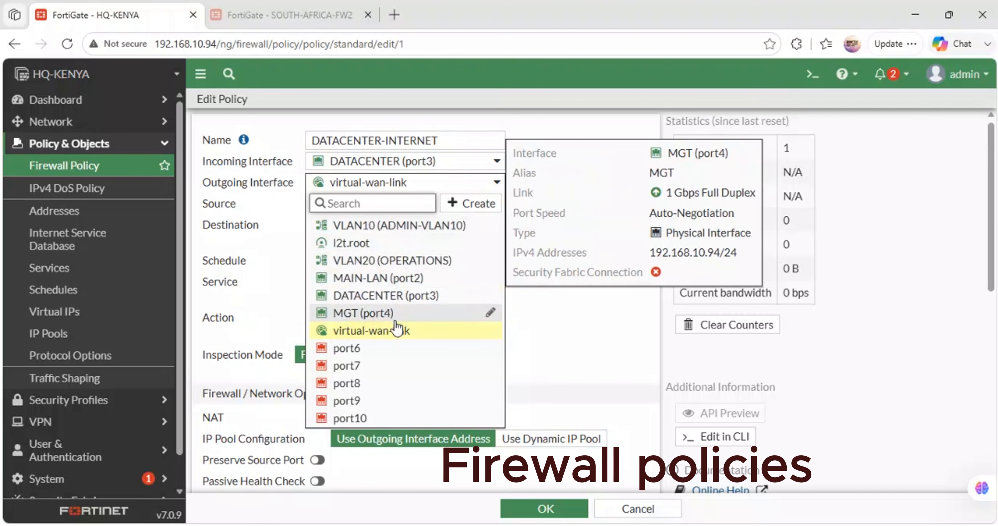
pyautogui.click(379, 319)
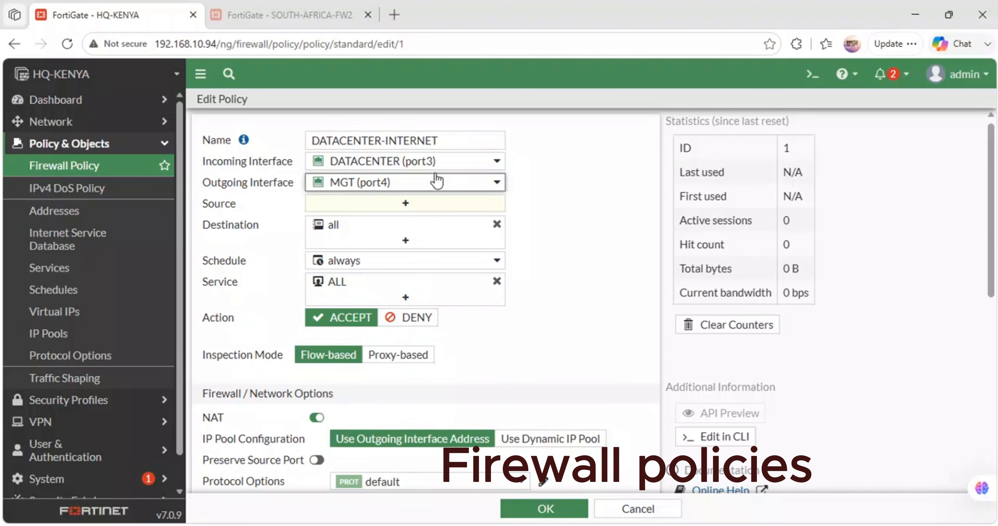
pyautogui.click(434, 183)
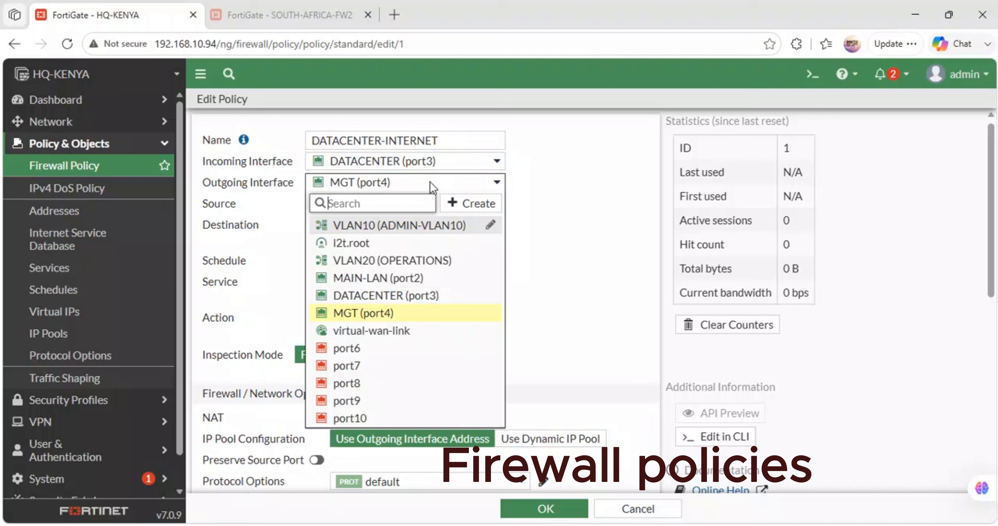
pyautogui.click(371, 330)
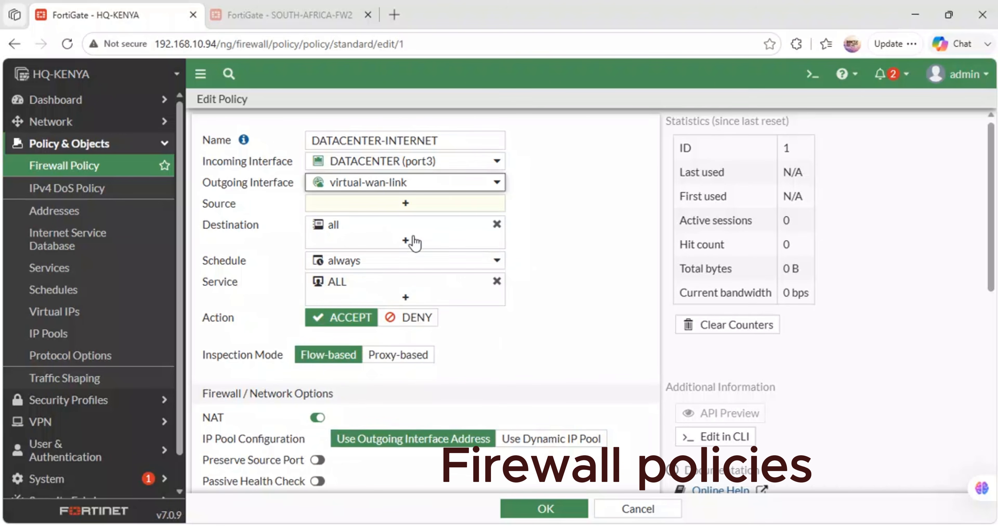
# - Set the policy's source address to all and save the DATACENTER-INTERNET policy
pyautogui.scroll(-10, 427, 323)
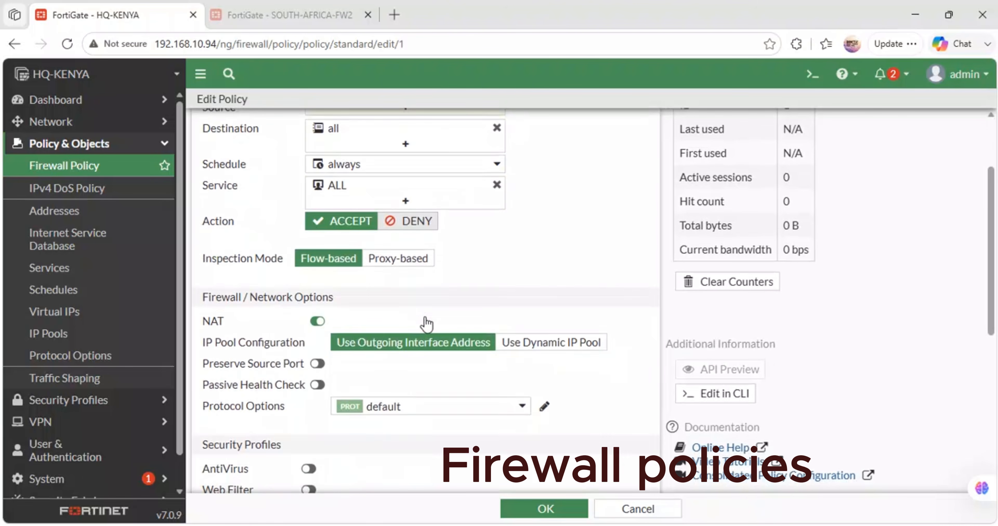
pyautogui.scroll(-1, 427, 322)
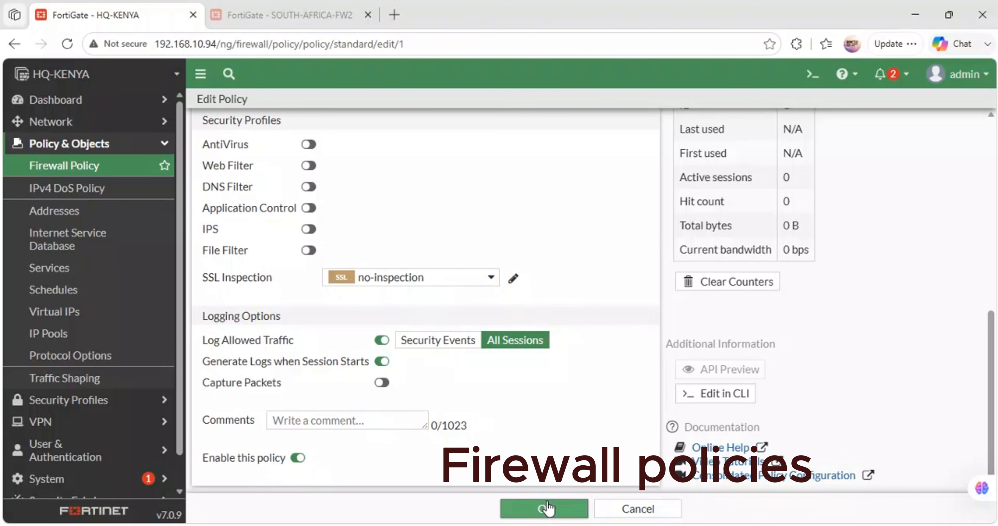
pyautogui.click(532, 508)
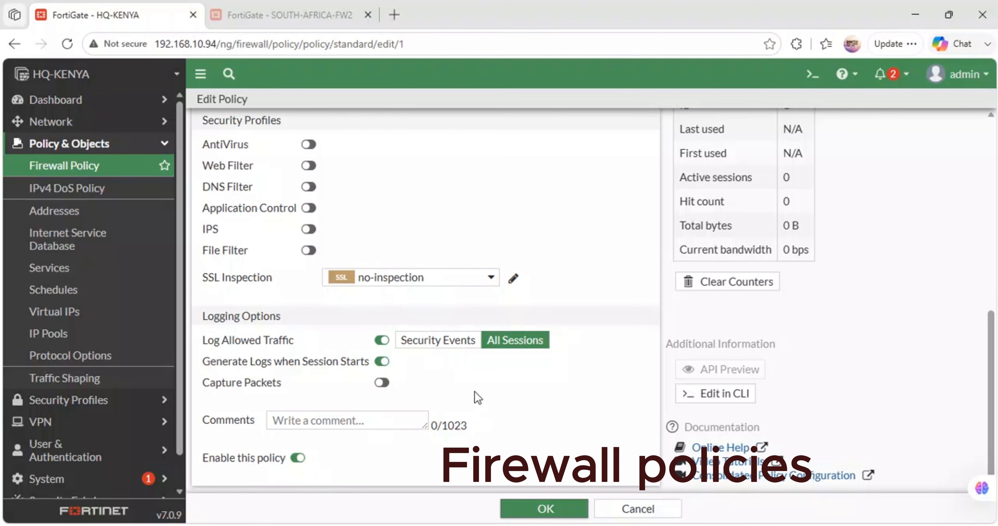
pyautogui.click(405, 207)
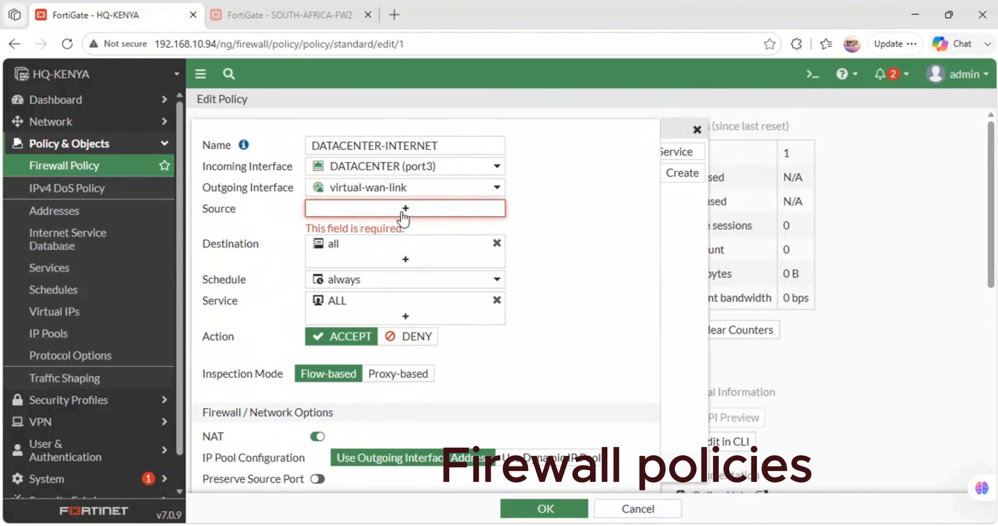
pyautogui.click(691, 233)
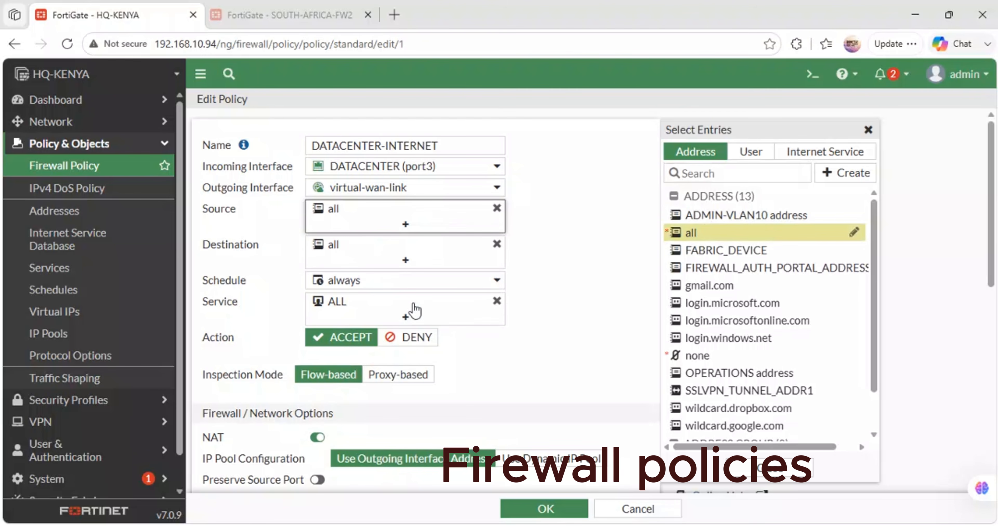
pyautogui.click(515, 511)
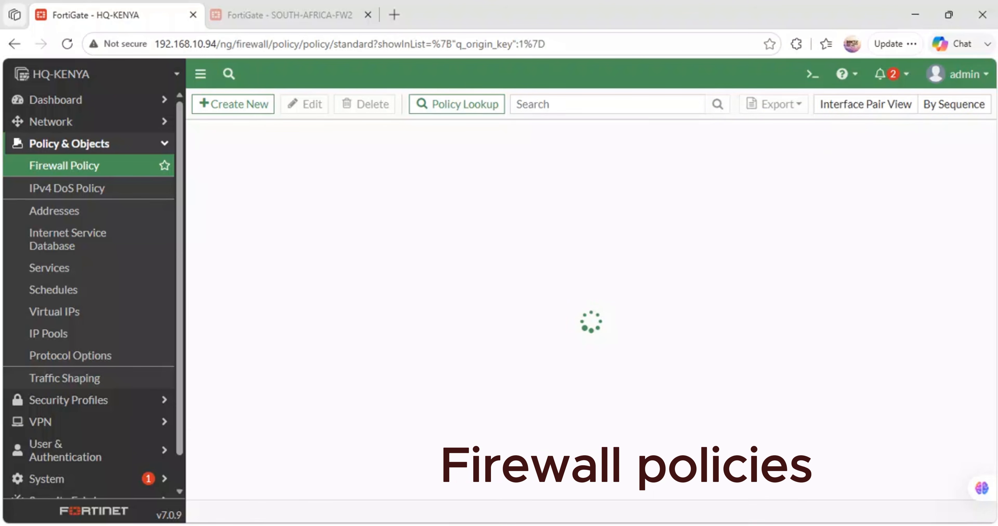
# - Switch to the Admin PC's PuTTY console, repeat ping 8.8.8.8 to test internet access, and minimize the console
pyautogui.click(886, 479)
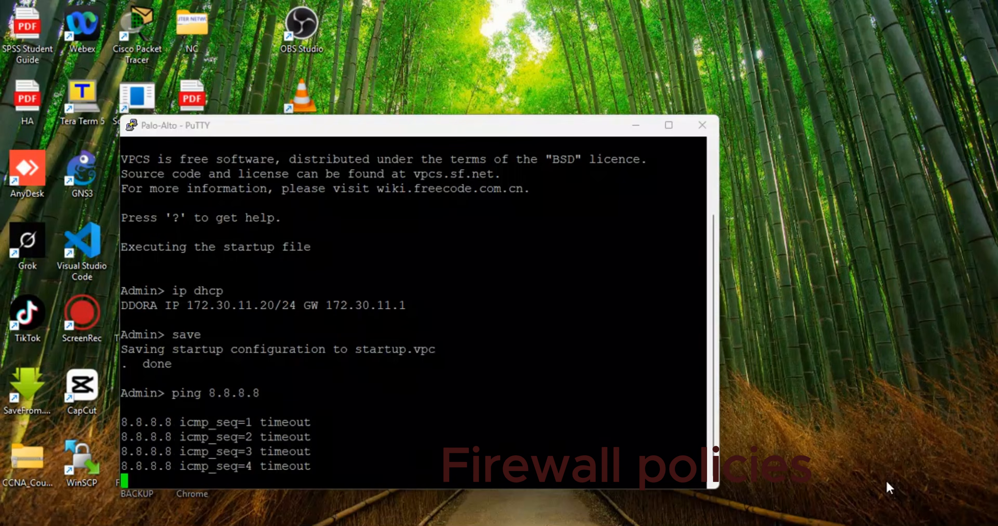
pyautogui.press('Up')
pyautogui.press('Return')
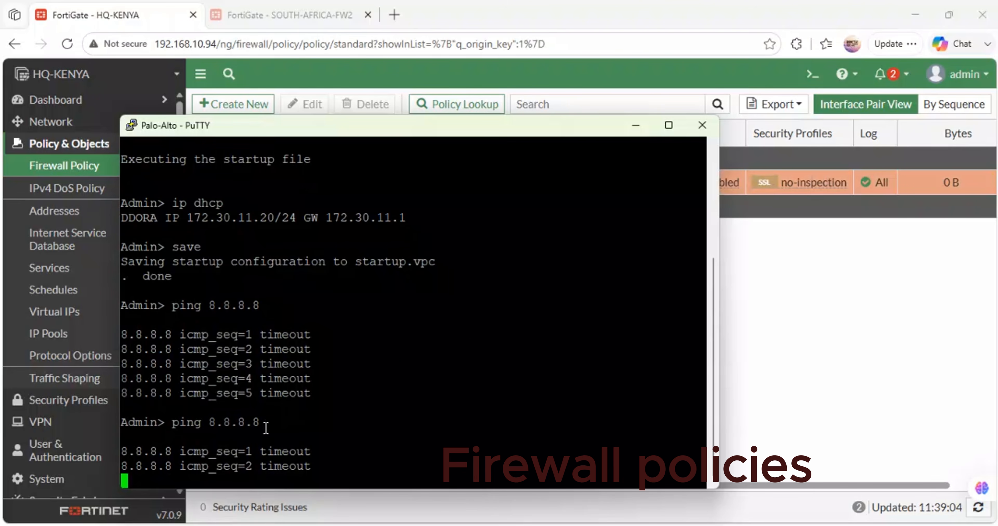
pyautogui.click(636, 125)
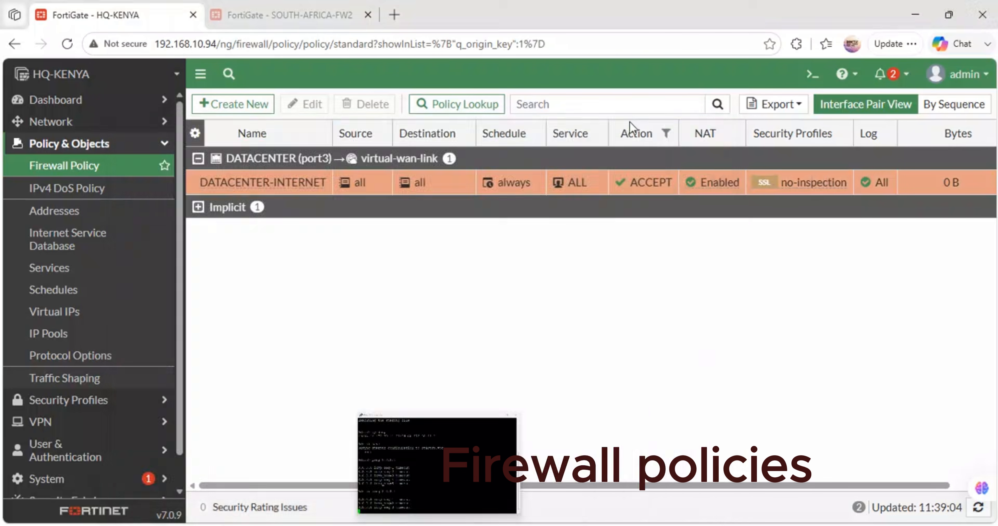
# - Create a new firewall policy on HQ-KENYA and name it VLAN10-20
pyautogui.click(228, 112)
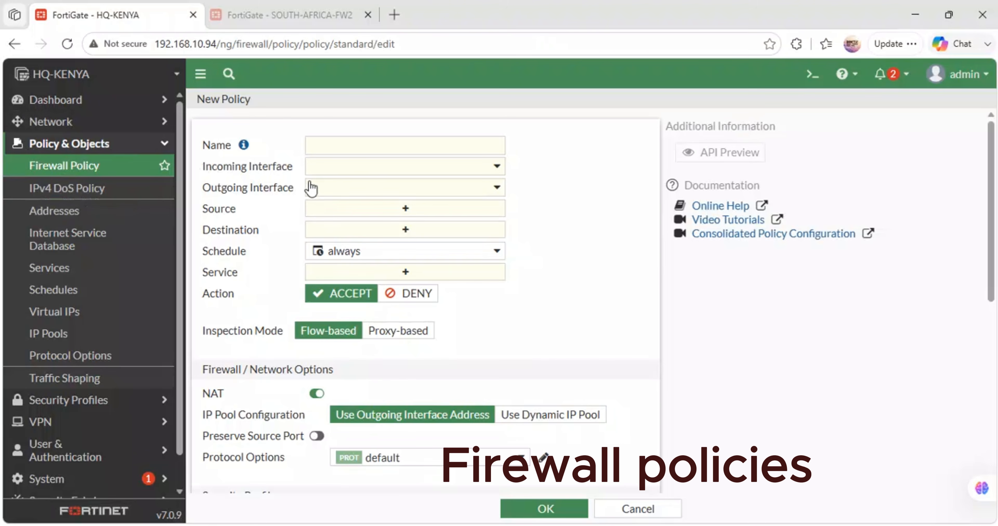
pyautogui.click(316, 146)
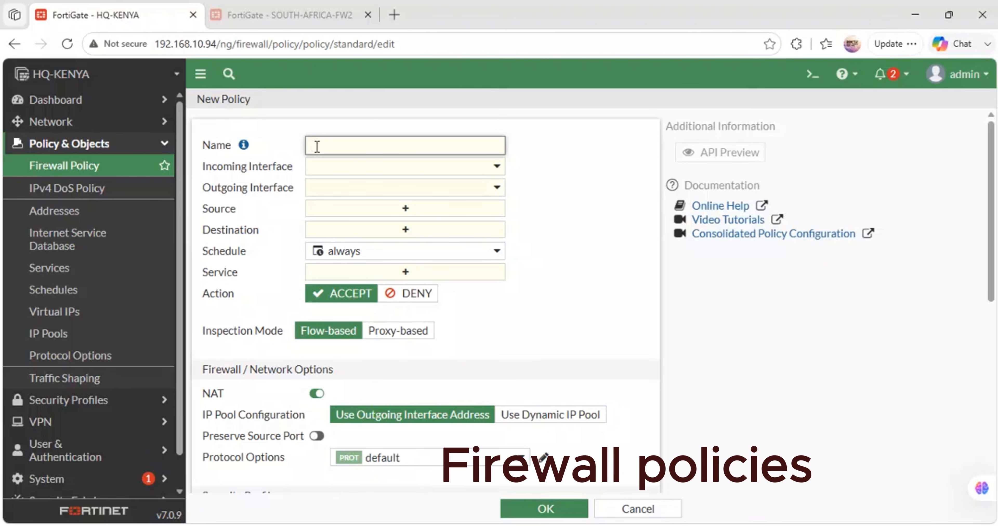
pyautogui.write('vlan')
pyautogui.press('BackSpace')
pyautogui.press('BackSpace')
pyautogui.press('BackSpace')
pyautogui.press('BackSpace')
pyautogui.write('VLAN')
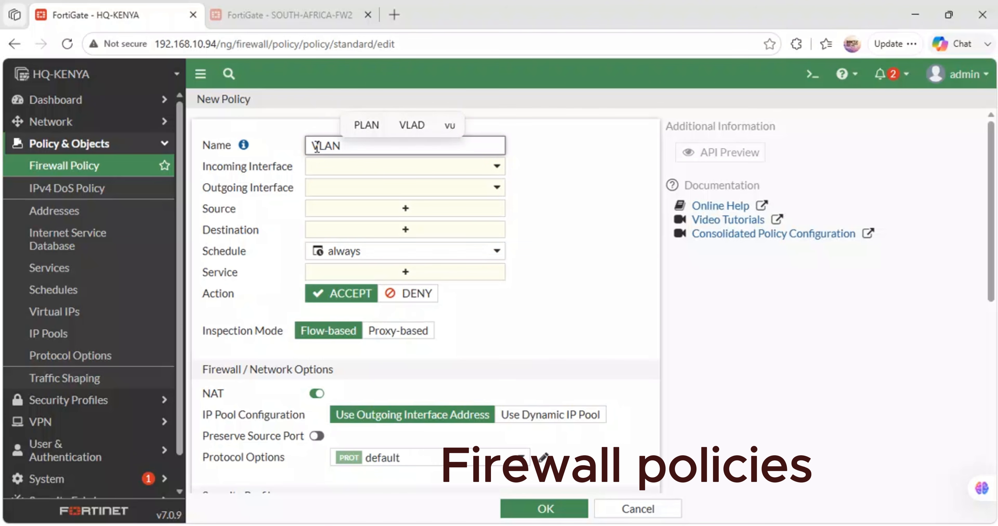
pyautogui.write('10-20')
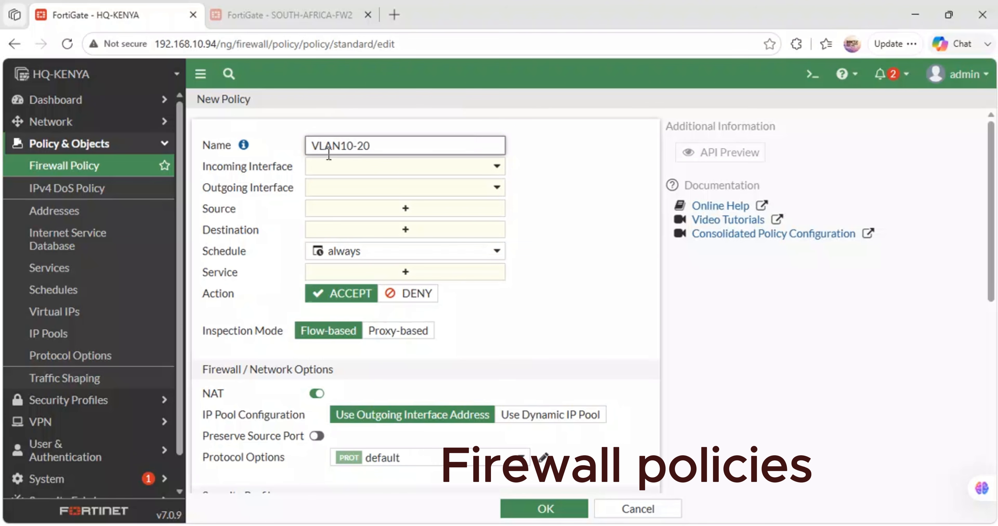
# - Set the policy's incoming interface to VLAN10 (ADMIN-VLAN10) and its outgoing interface to VLAN20 (OPERATIONS)
pyautogui.click(380, 168)
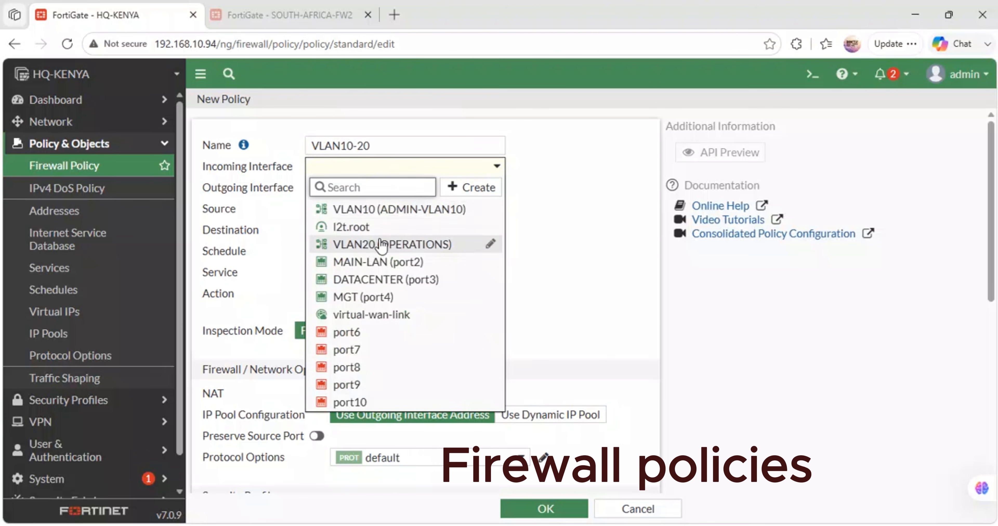
pyautogui.click(385, 209)
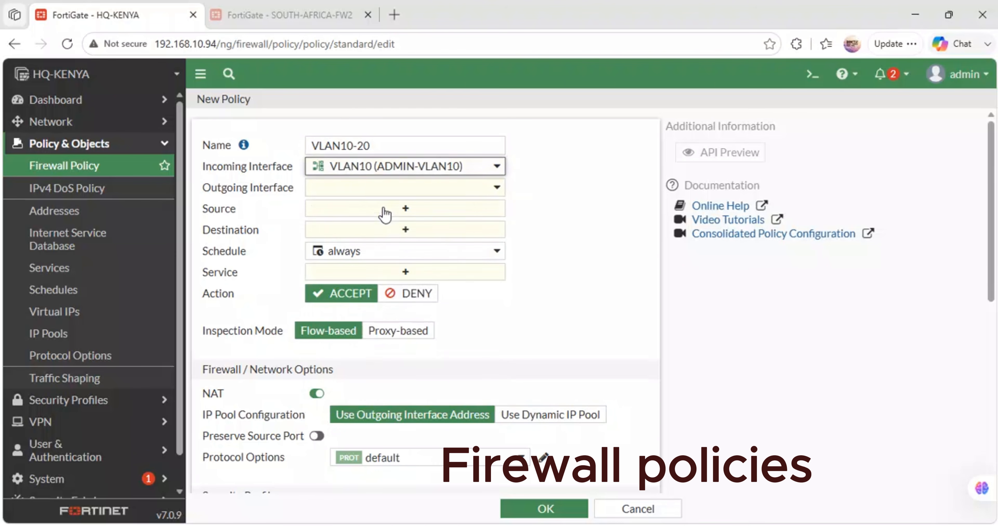
pyautogui.click(361, 190)
pyautogui.click(377, 265)
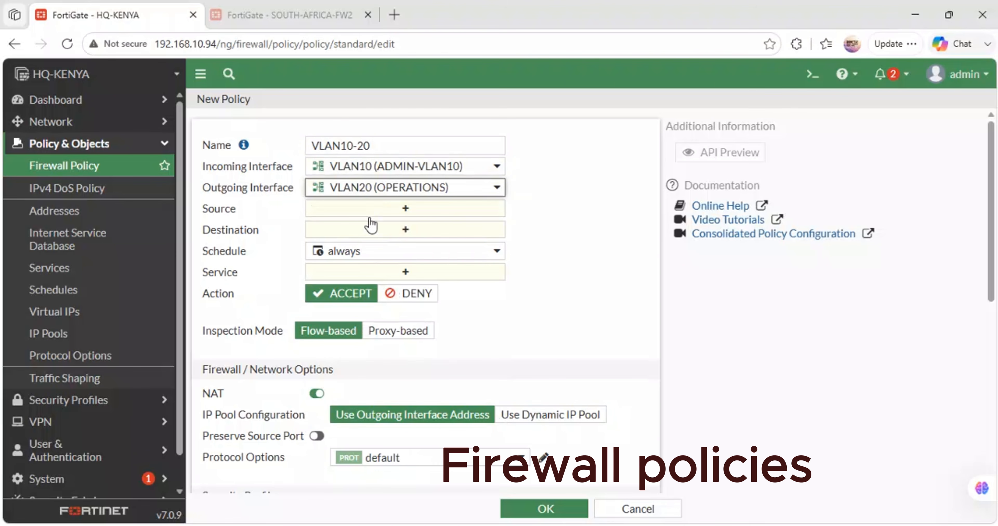
# - Set the VLAN10-20 policy's source and destination to all and its service to ALL
pyautogui.click(366, 210)
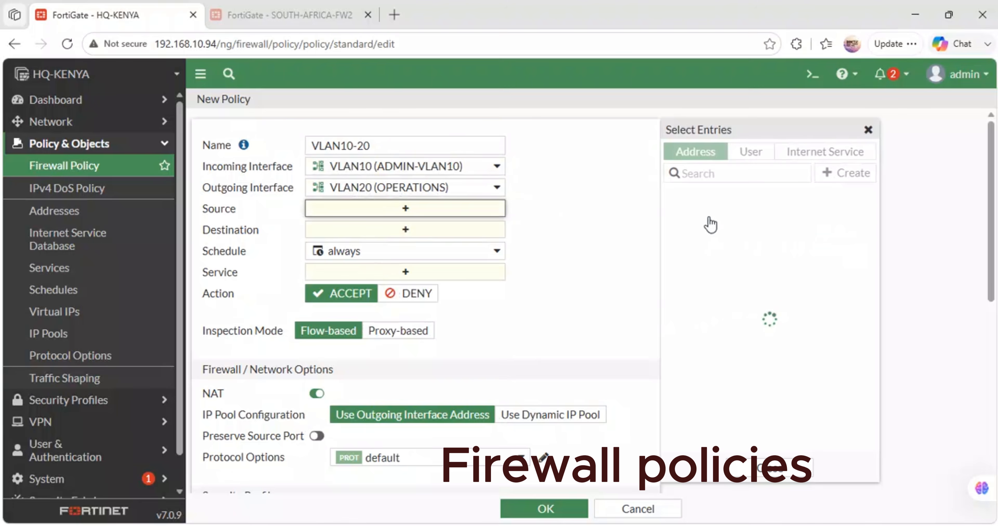
pyautogui.click(693, 232)
pyautogui.click(434, 248)
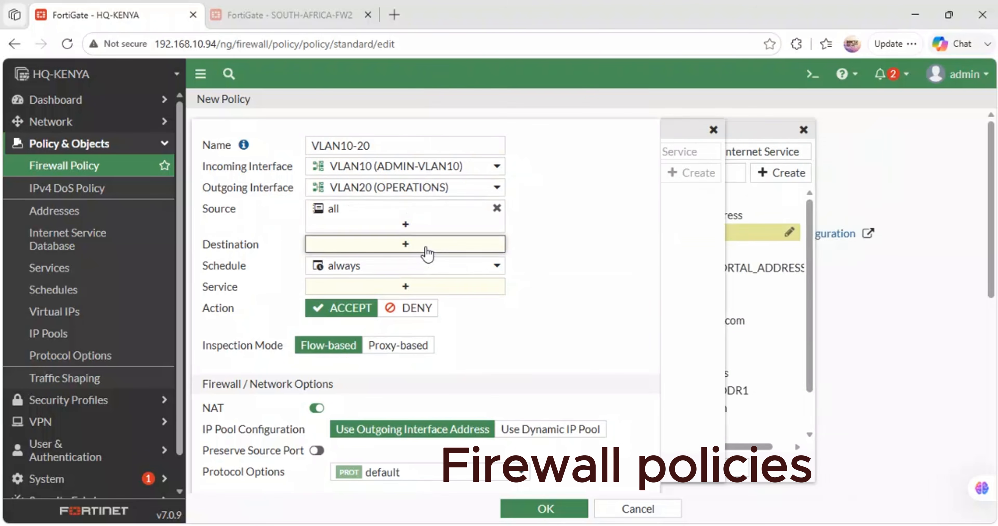
pyautogui.click(696, 233)
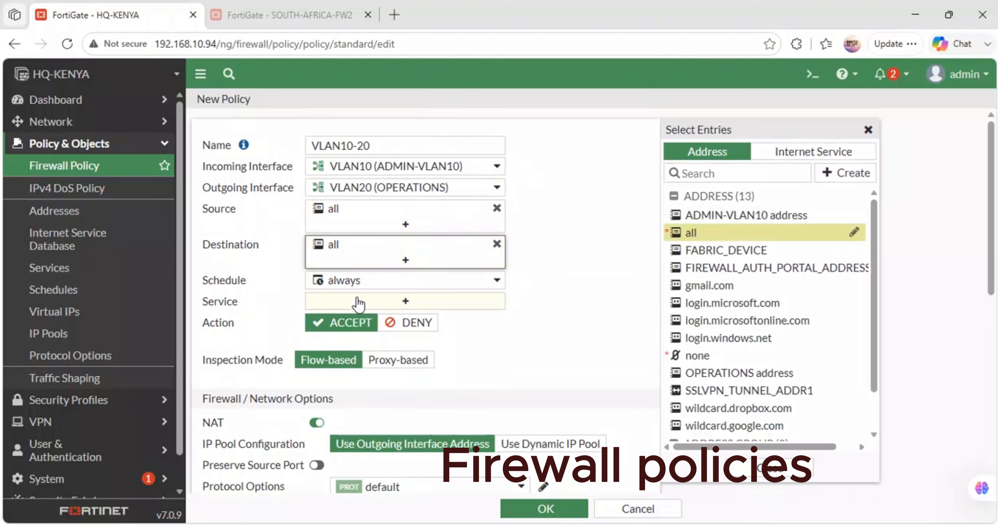
pyautogui.click(418, 300)
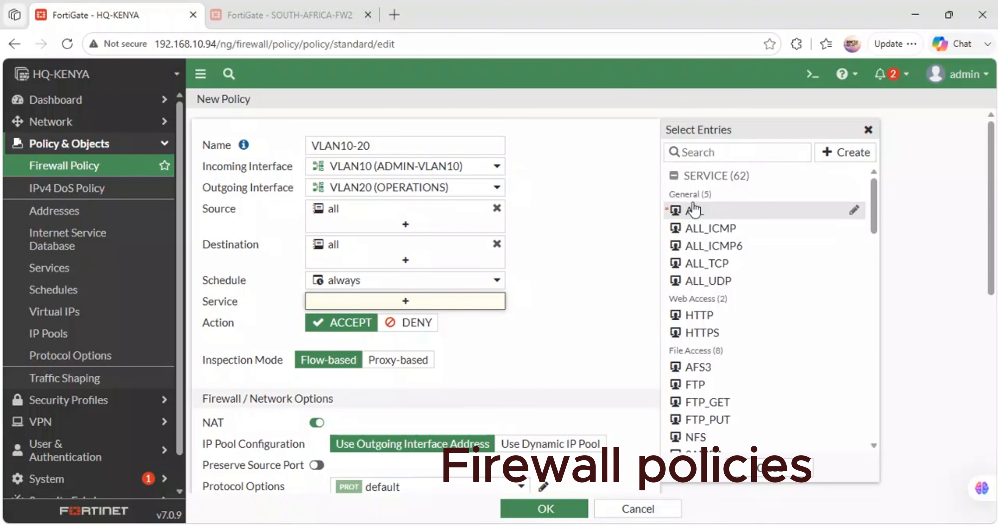
pyautogui.click(694, 210)
# - Log allowed traffic for All Sessions, enable log generation when sessions start, and save the VLAN10-20 policy
pyautogui.scroll(-1, 458, 330)
pyautogui.scroll(-6, 459, 330)
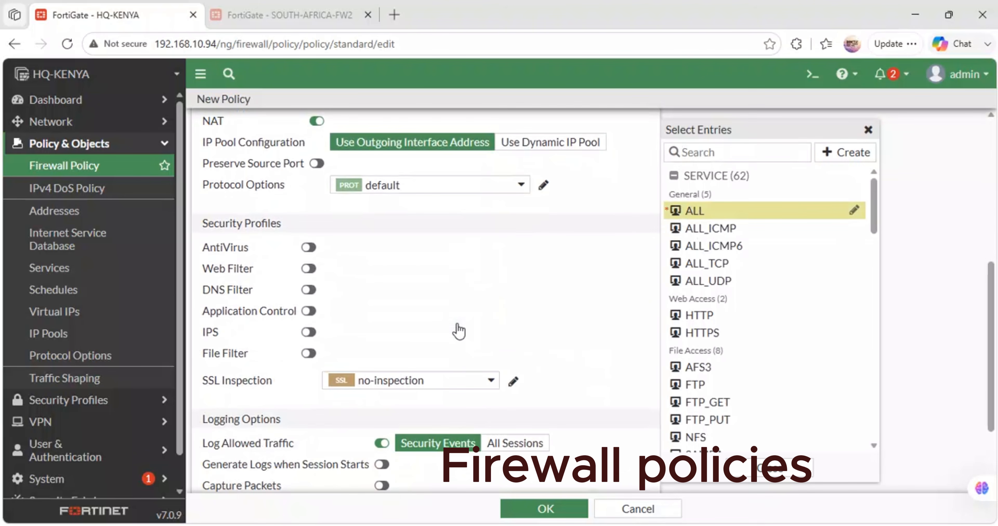
pyautogui.click(515, 443)
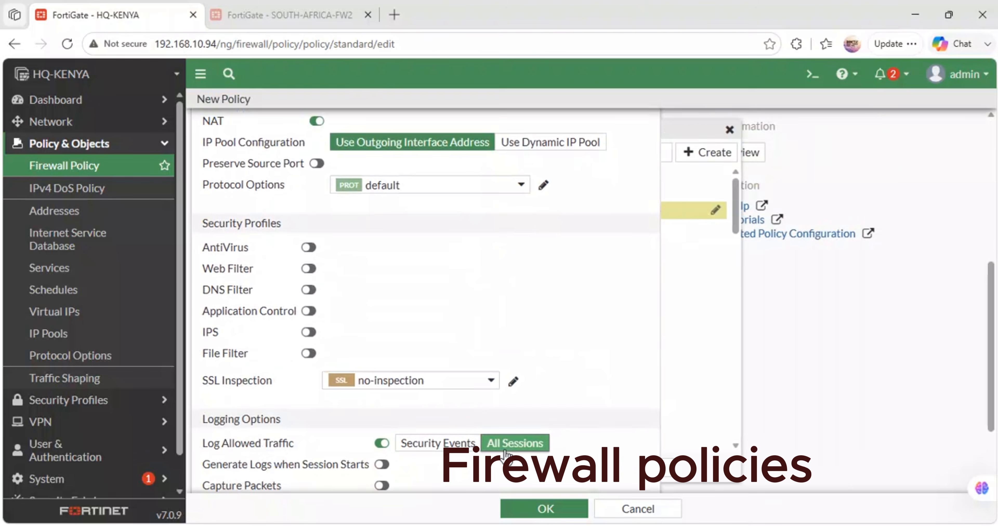
pyautogui.scroll(-2, 505, 451)
pyautogui.click(382, 365)
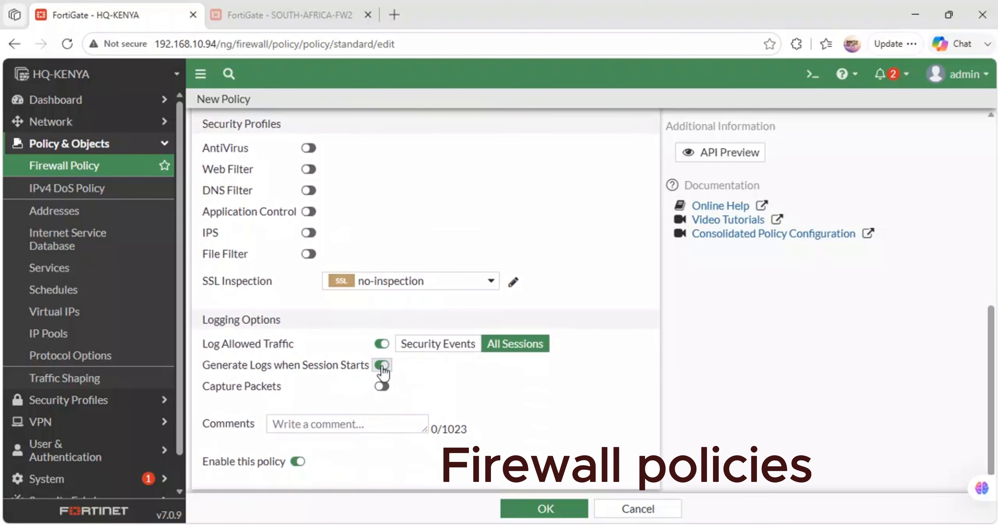
pyautogui.click(526, 508)
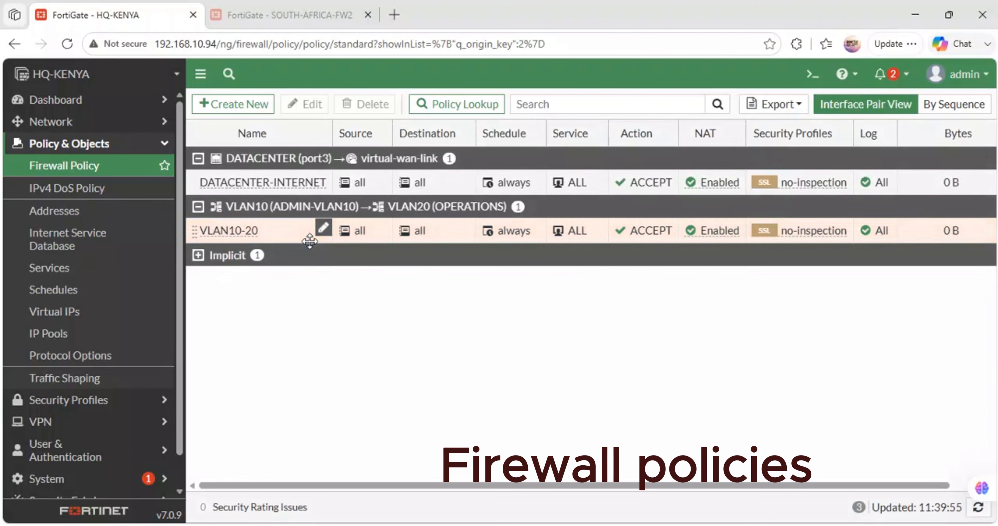
# - Copy the VLAN10-20 firewall policy and paste the duplicate below the original
pyautogui.rightClick(240, 231)
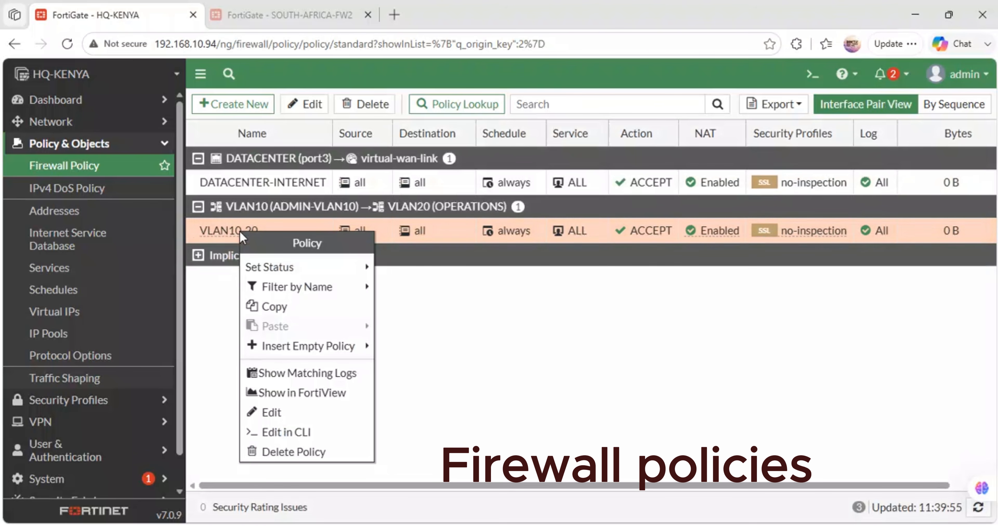
pyautogui.click(248, 308)
pyautogui.rightClick(227, 233)
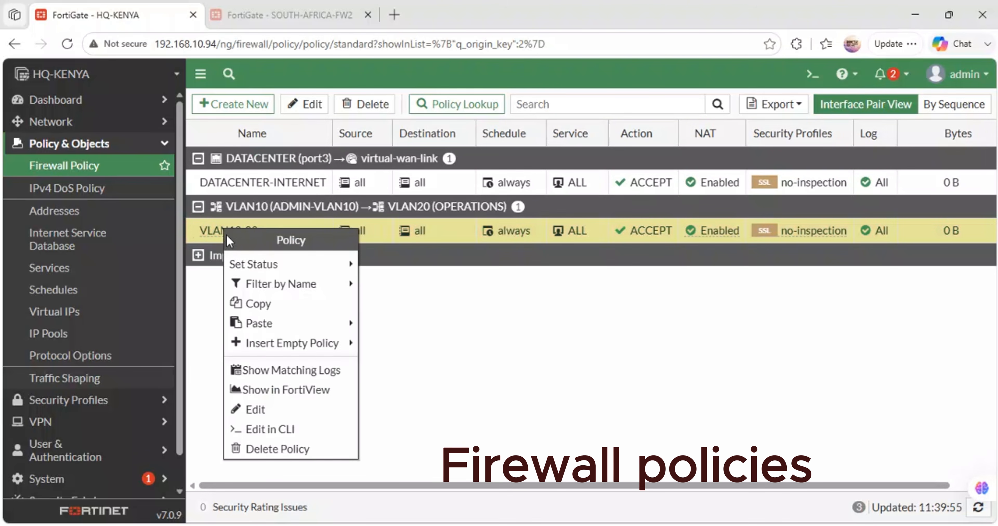
pyautogui.moveTo(322, 325)
pyautogui.click(392, 344)
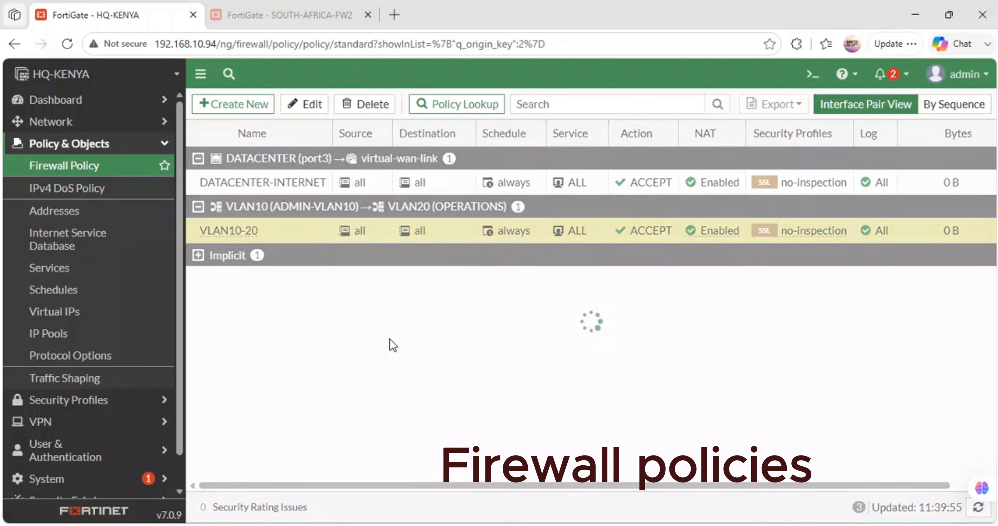
# - Open the pasted policy copy for editing and name it VLAN20-10
pyautogui.doubleClick(231, 254)
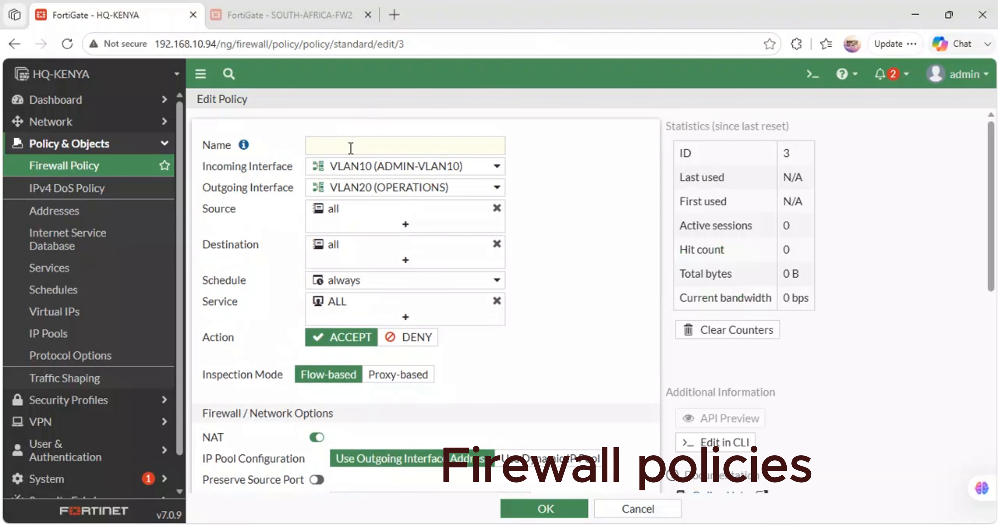
pyautogui.click(350, 147)
pyautogui.write('VLAN20-10')
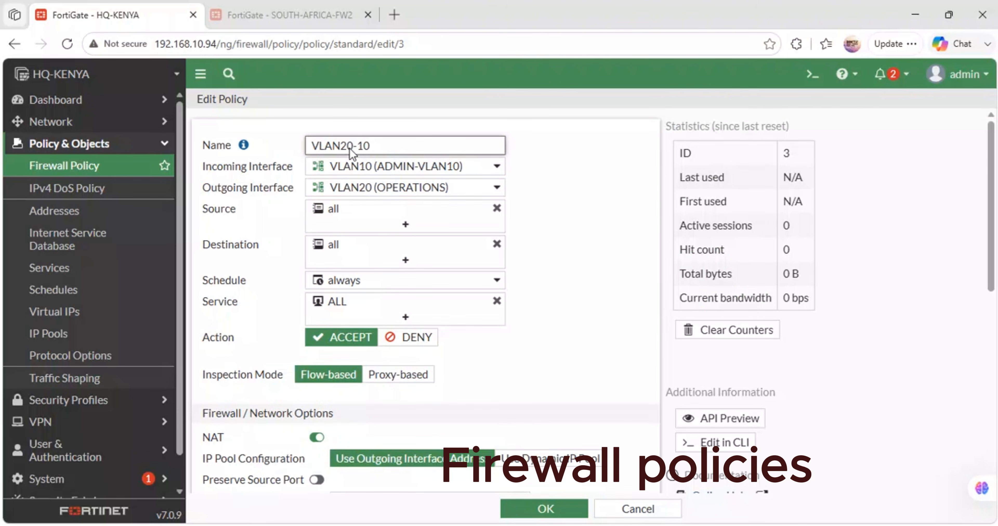
# - Set the VLAN20-10 policy's incoming interface to VLAN20 (OPERATIONS) and outgoing interface to VLAN10 (ADMIN-VLAN10), and save it
pyautogui.click(381, 168)
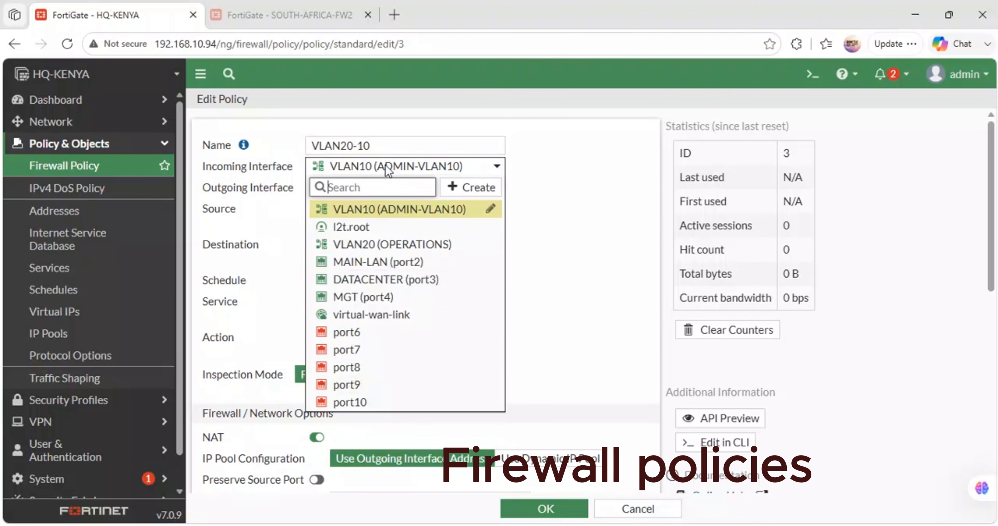
pyautogui.click(392, 248)
pyautogui.click(395, 189)
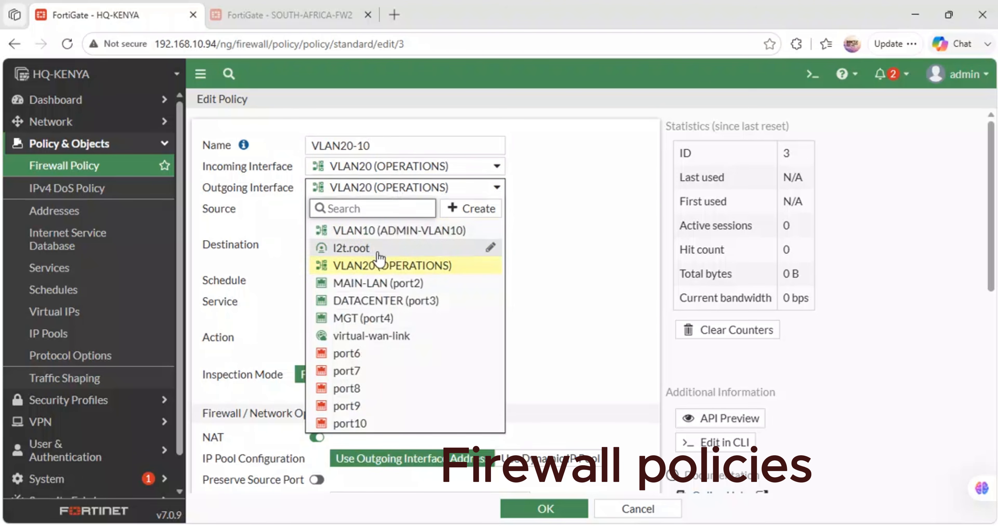
pyautogui.click(392, 230)
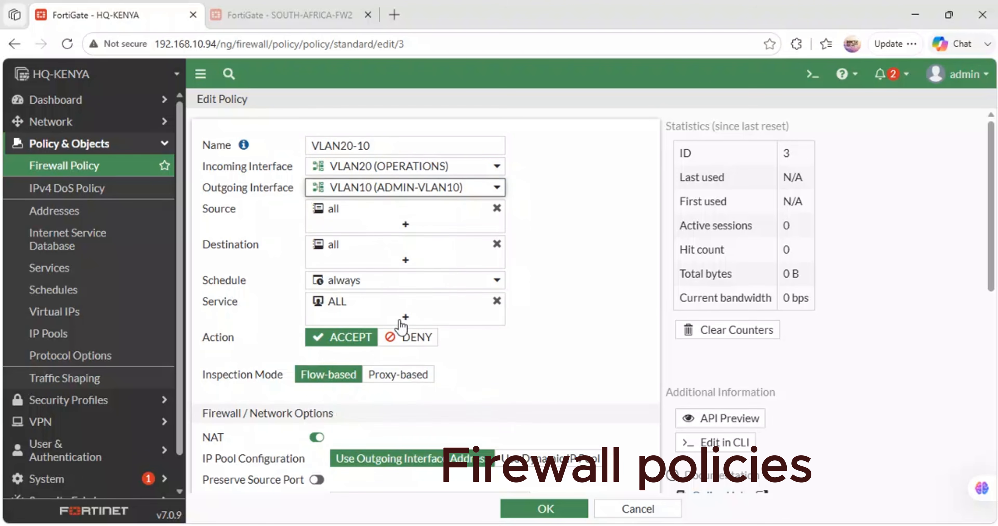
pyautogui.scroll(-3, 415, 388)
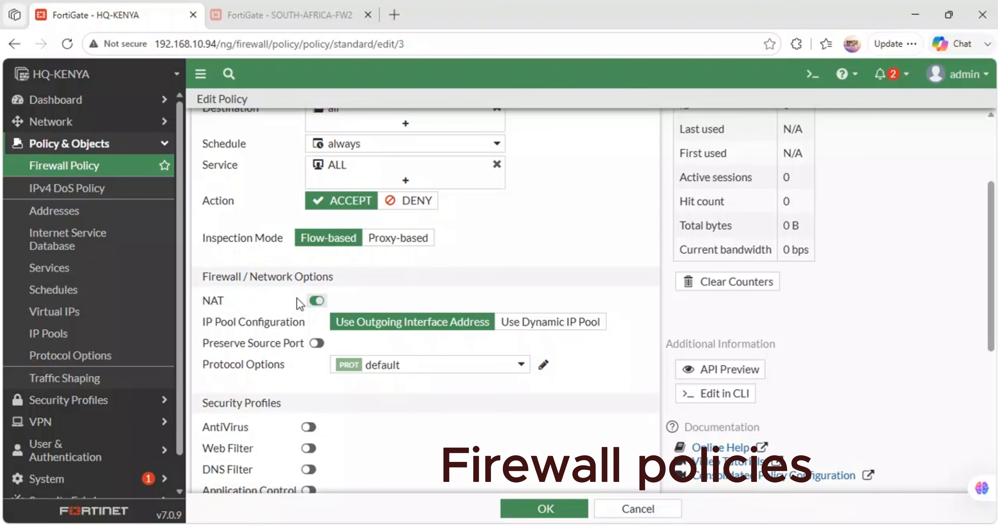
pyautogui.click(542, 506)
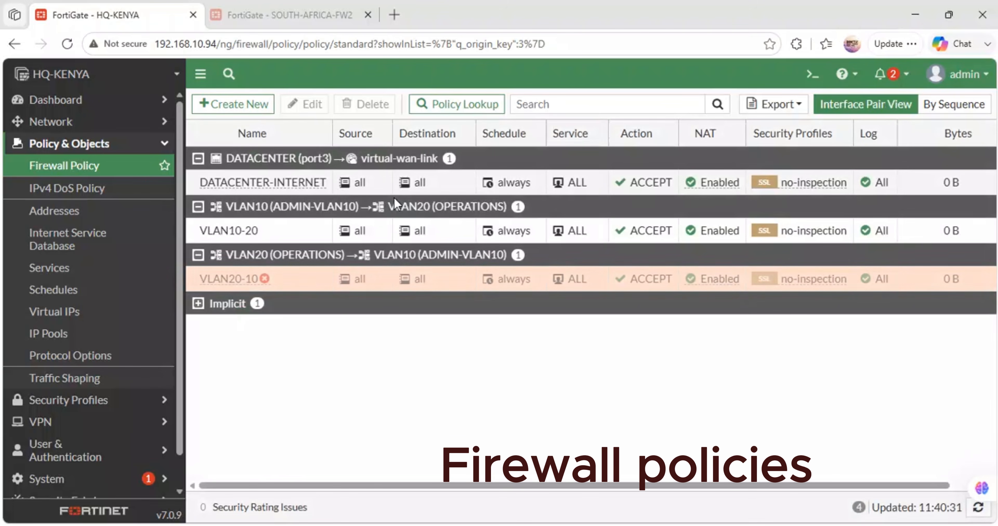
# - Enable the disabled VLAN20-10 policy
pyautogui.rightClick(237, 279)
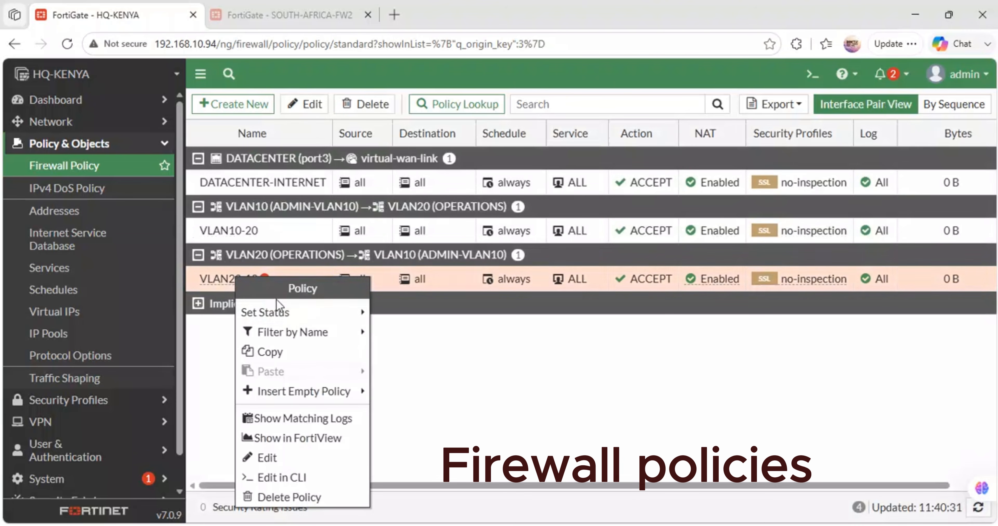
pyautogui.moveTo(303, 316)
pyautogui.click(386, 317)
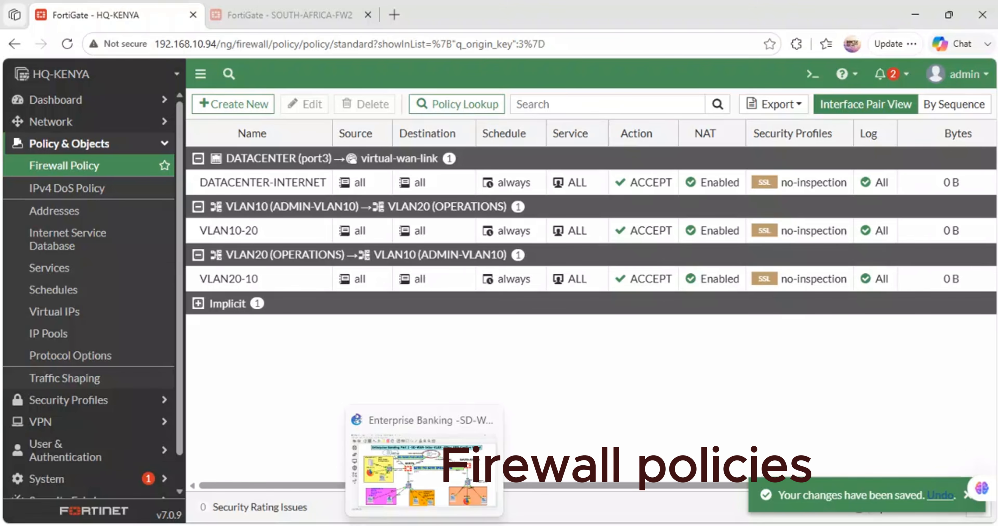
# - Switch to the GNS3 topology, open PC1's console, stop its running ping and run ip dhcp
pyautogui.click(423, 477)
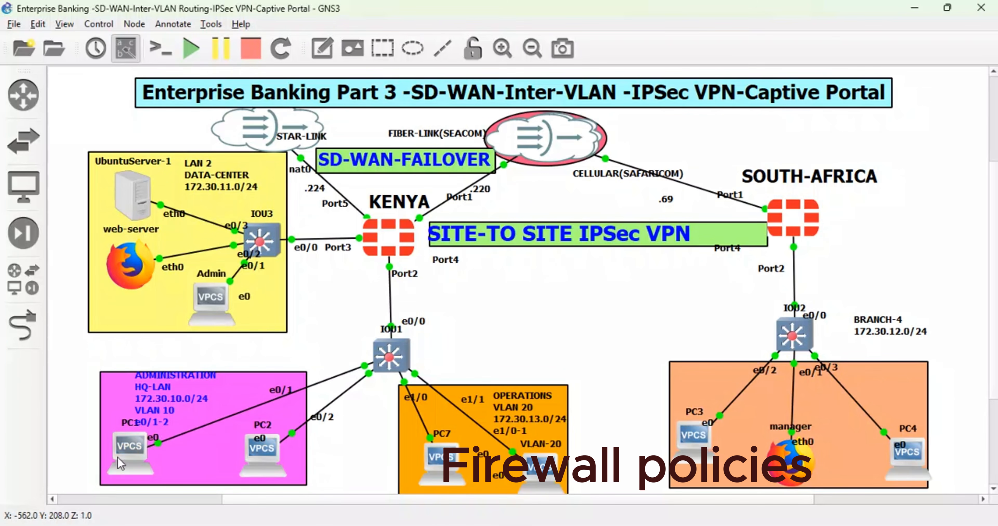
pyautogui.doubleClick(128, 451)
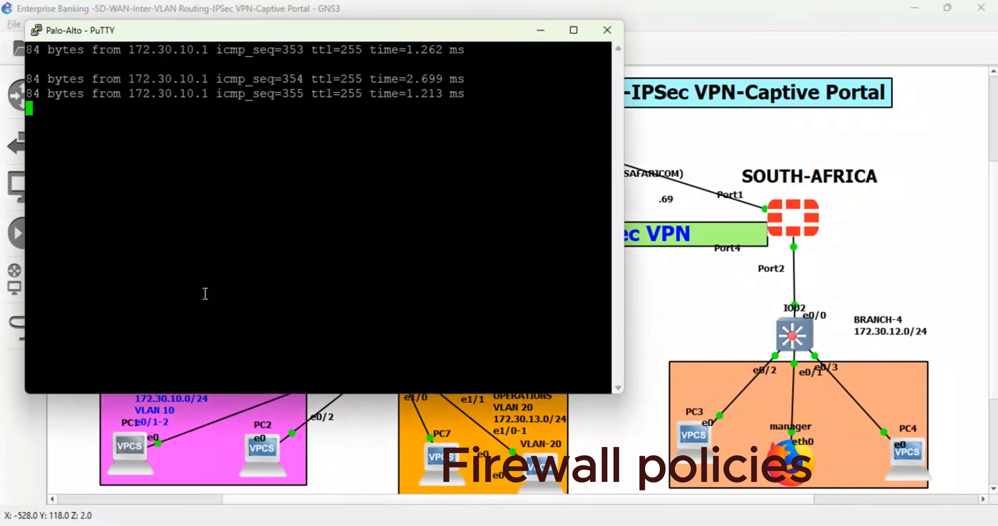
pyautogui.hotkey('ctrl', 'c')
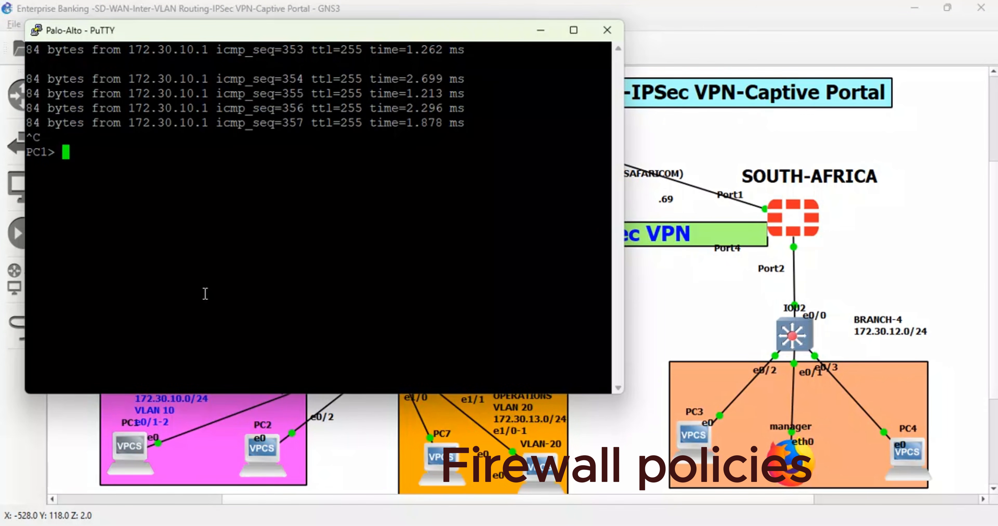
pyautogui.write('p')
pyautogui.press('BackSpace')
pyautogui.write('ip dhcp')
pyautogui.press('Return')
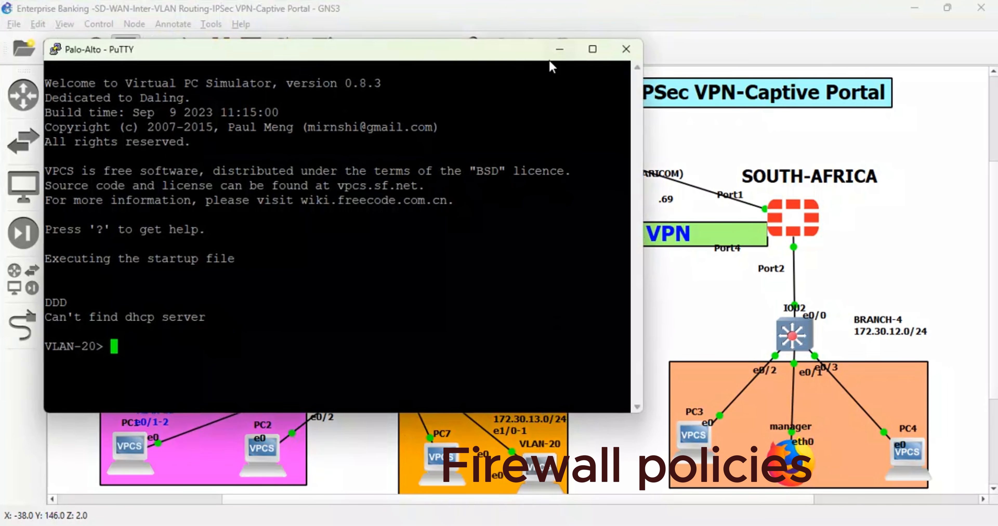
# - Place the VLAN-20 client's console beside the GNS3 topology and run ip dhcp in it
pyautogui.click(592, 49)
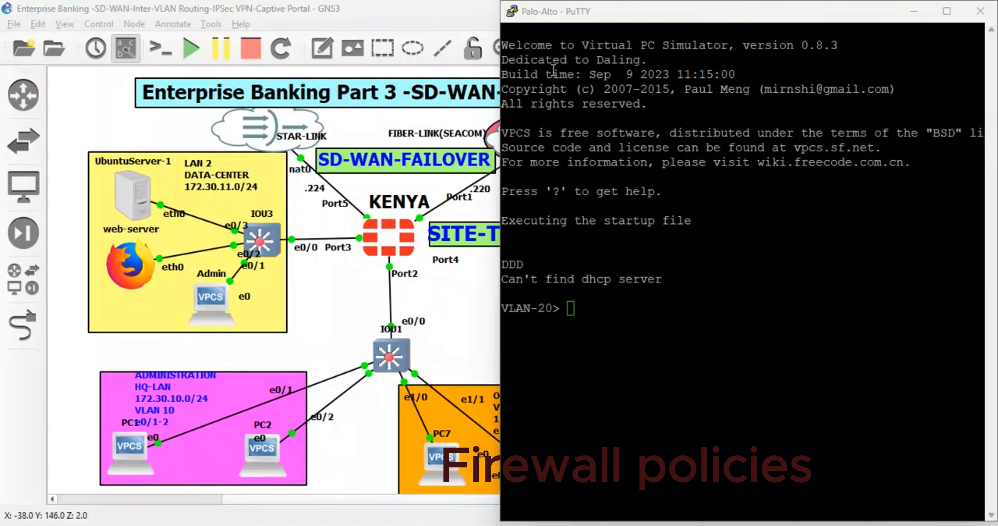
pyautogui.press('super+Right')
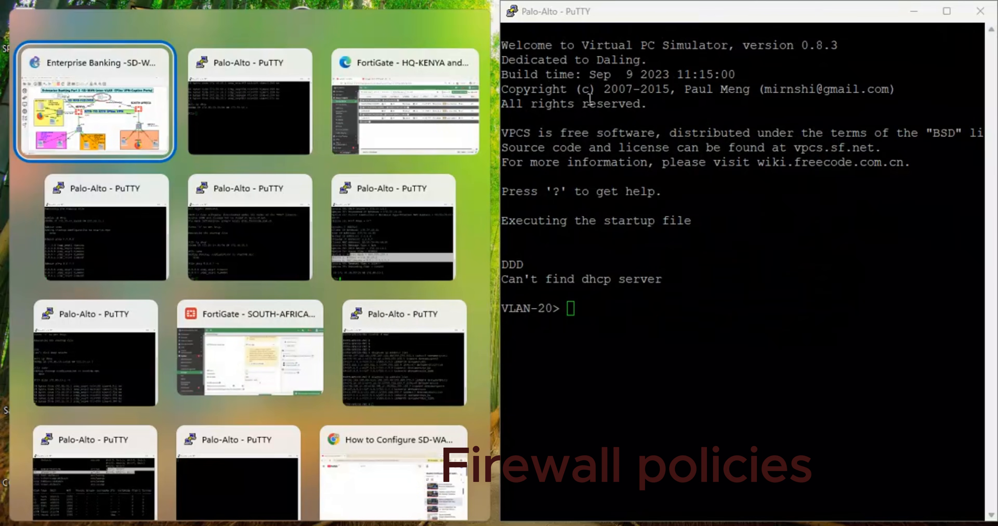
pyautogui.click(112, 118)
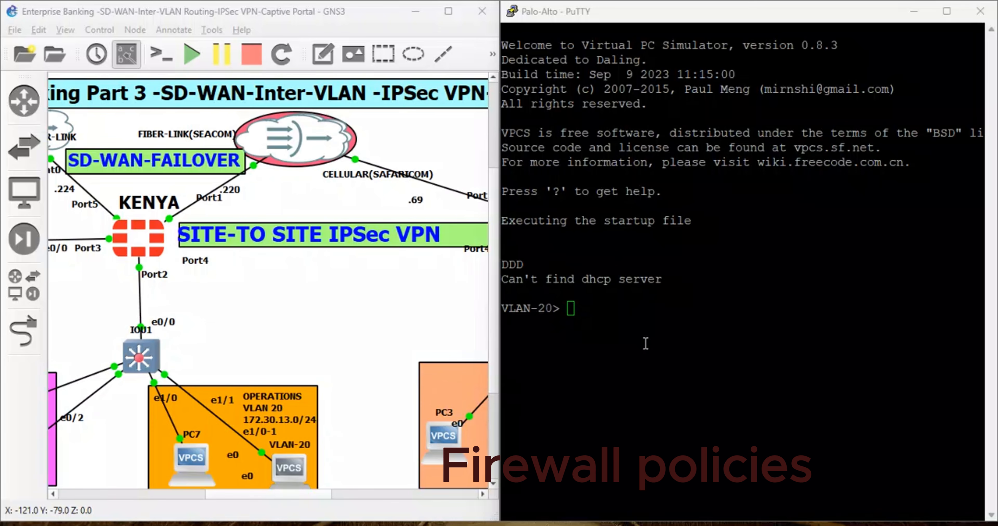
pyautogui.click(607, 309)
pyautogui.write('ip dhcp')
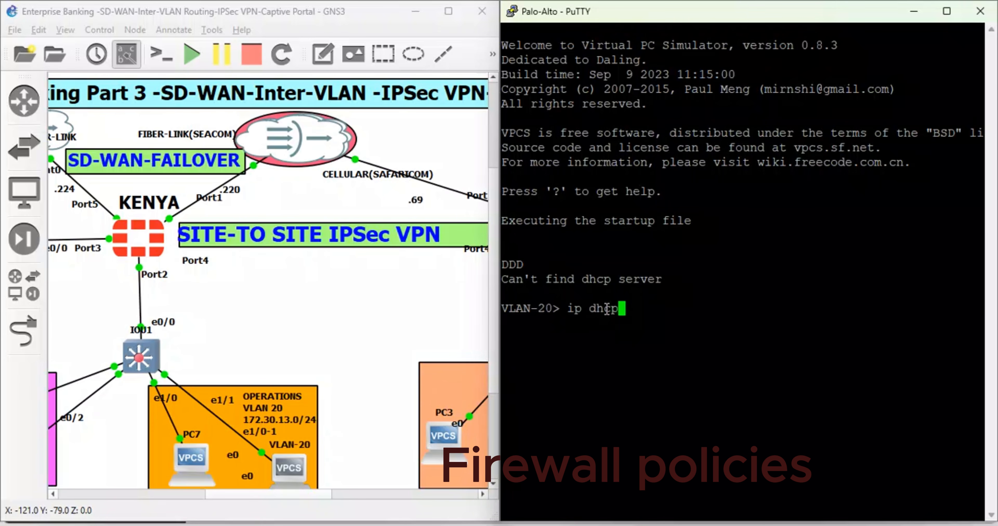
pyautogui.press('Return')
pyautogui.doubleClick(200, 459)
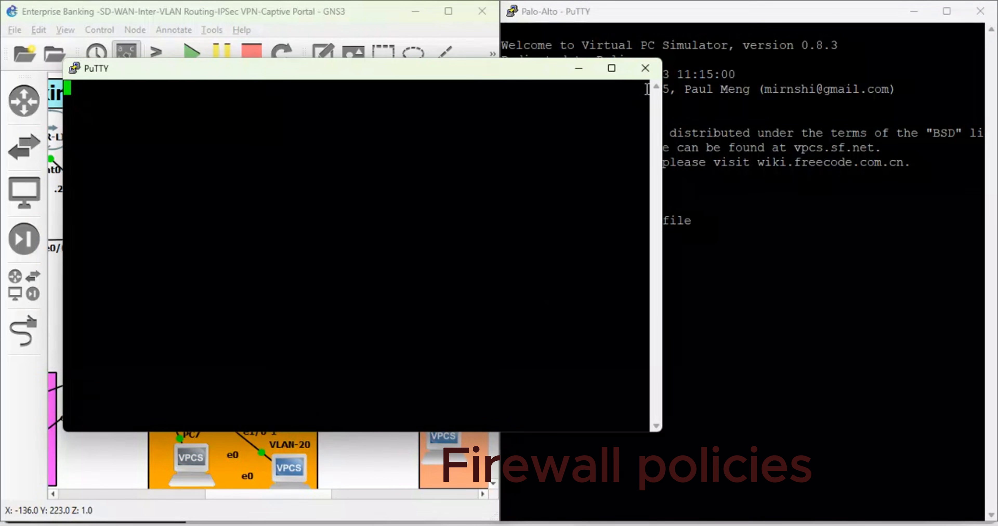
pyautogui.click(645, 68)
pyautogui.click(505, 322)
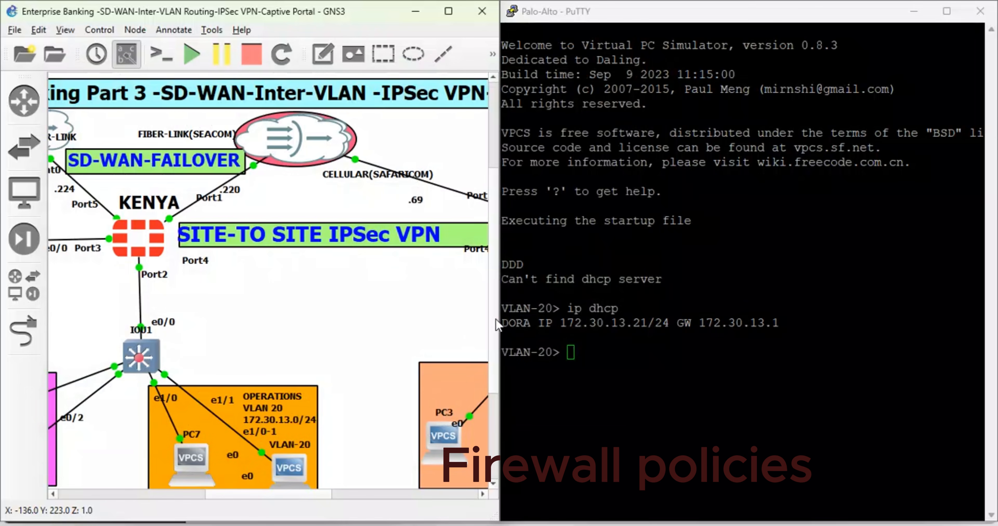
# - Open PC1's console from the ADMINISTRATION area and place it side by side with the VLAN-20 console
pyautogui.scroll(-3, 229, 442)
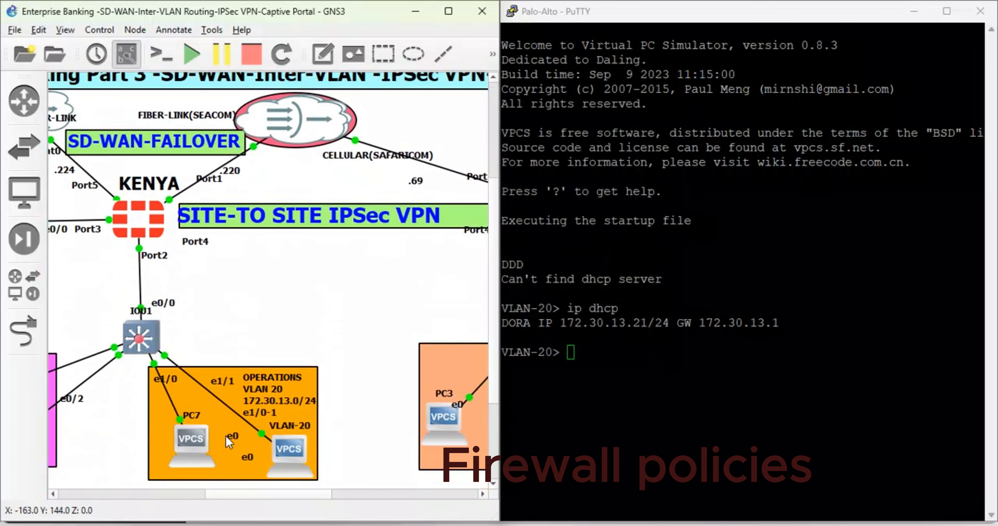
pyautogui.click(147, 495)
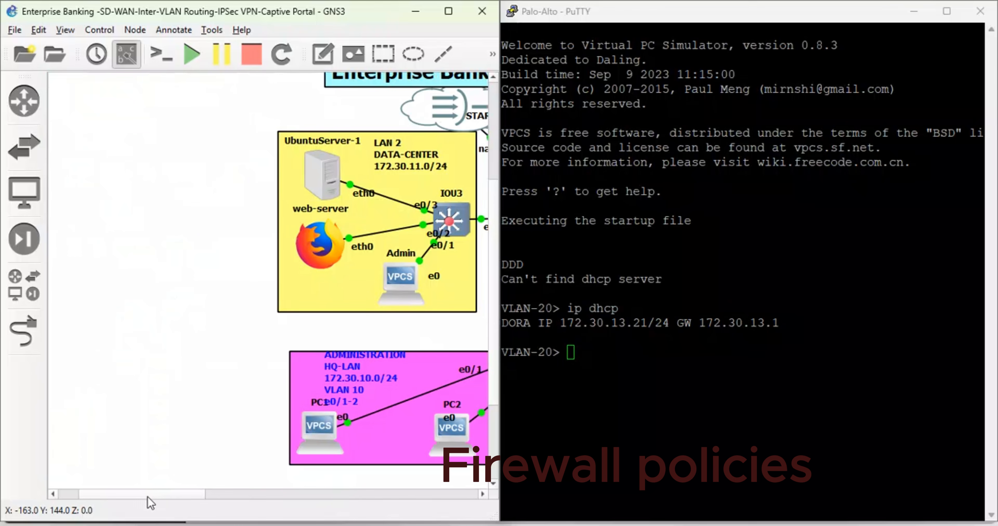
pyautogui.doubleClick(319, 429)
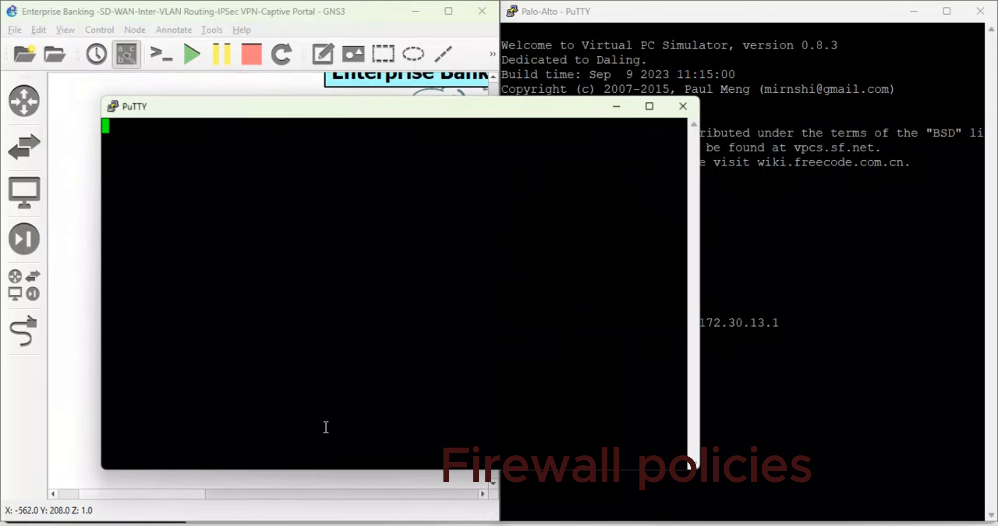
pyautogui.click(650, 106)
pyautogui.press('super+Left')
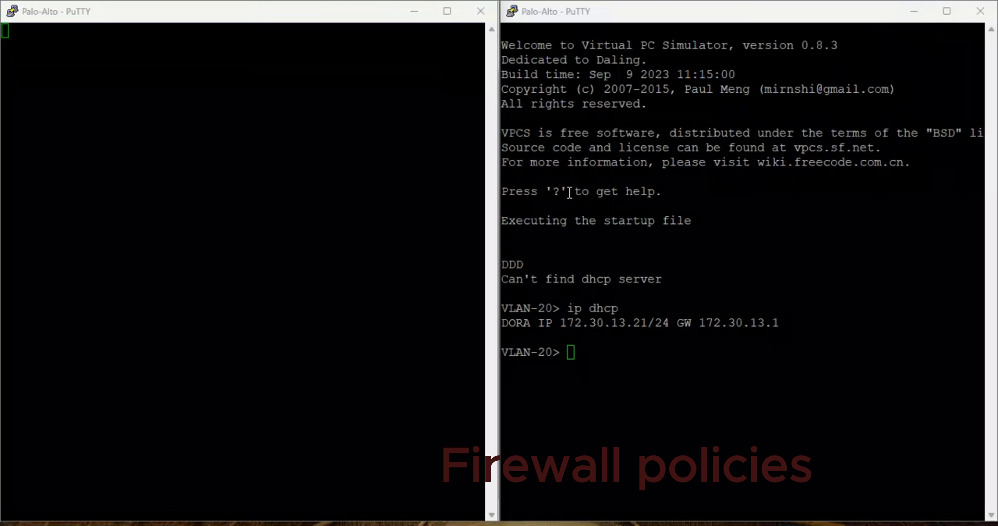
pyautogui.hotkey('alt', 'Tab')
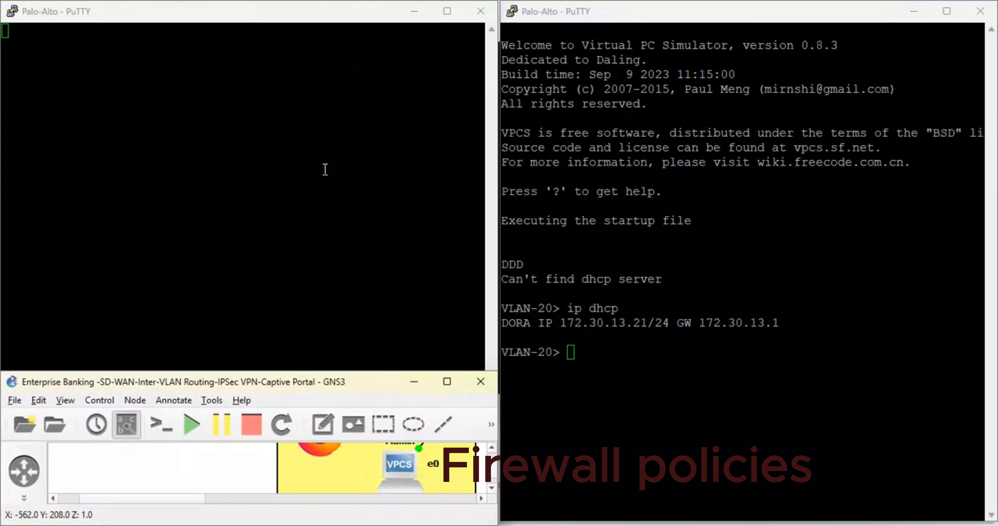
# - Request an IP address for PC1 with ip dhcp
pyautogui.click(286, 126)
pyautogui.press('Return')
pyautogui.press('Return')
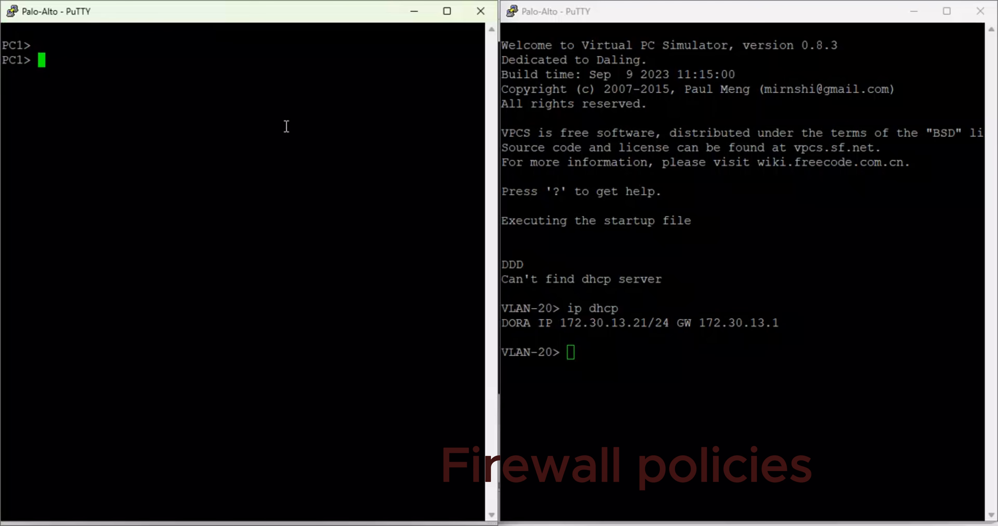
pyautogui.write('ip dhcp')
pyautogui.press('Return')
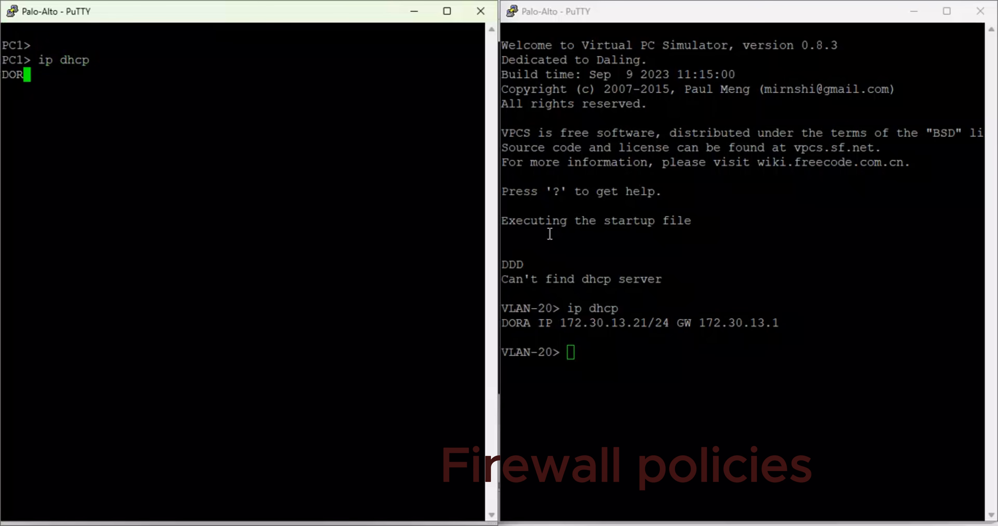
# - Highlight the VLAN-20 client's DHCP lease and enter the save command at its prompt
pyautogui.moveTo(783, 321); pyautogui.dragTo(565, 310)
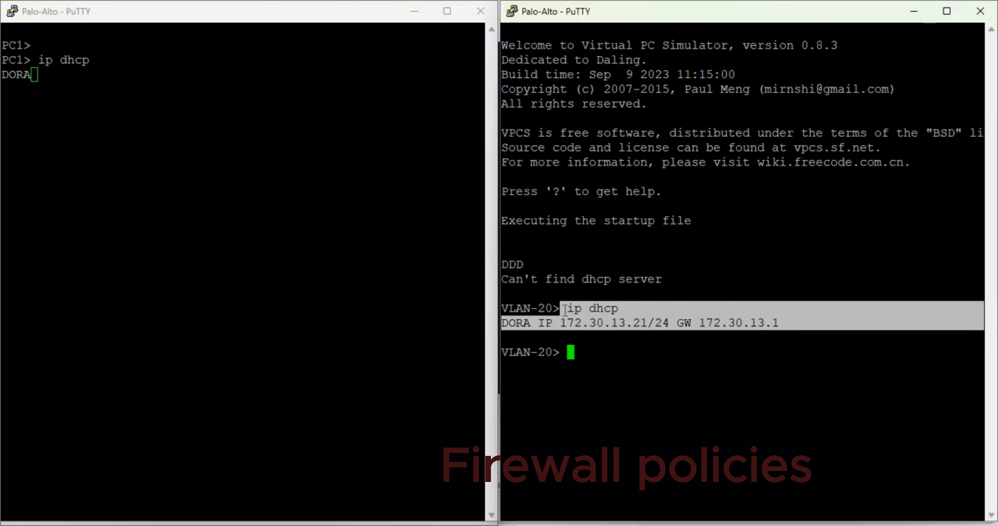
pyautogui.click(608, 350)
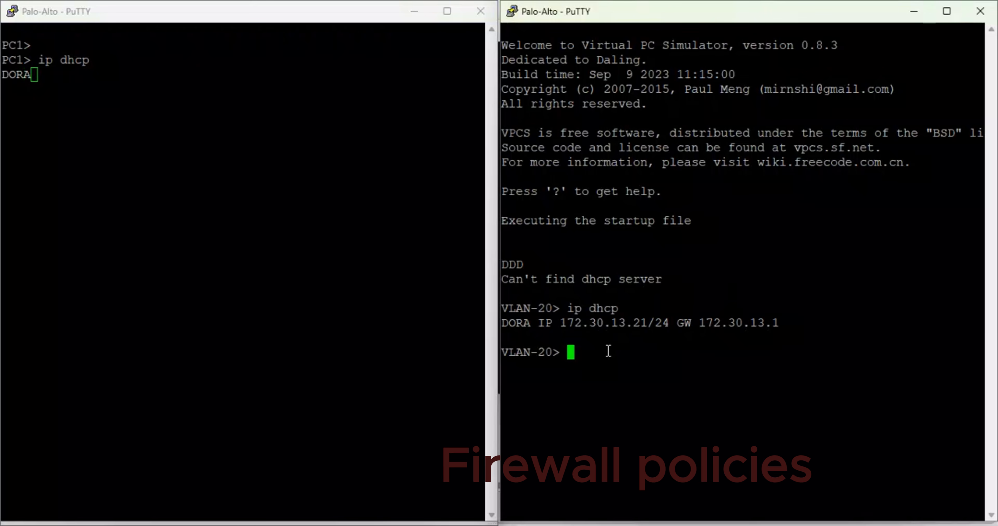
pyautogui.write('save')
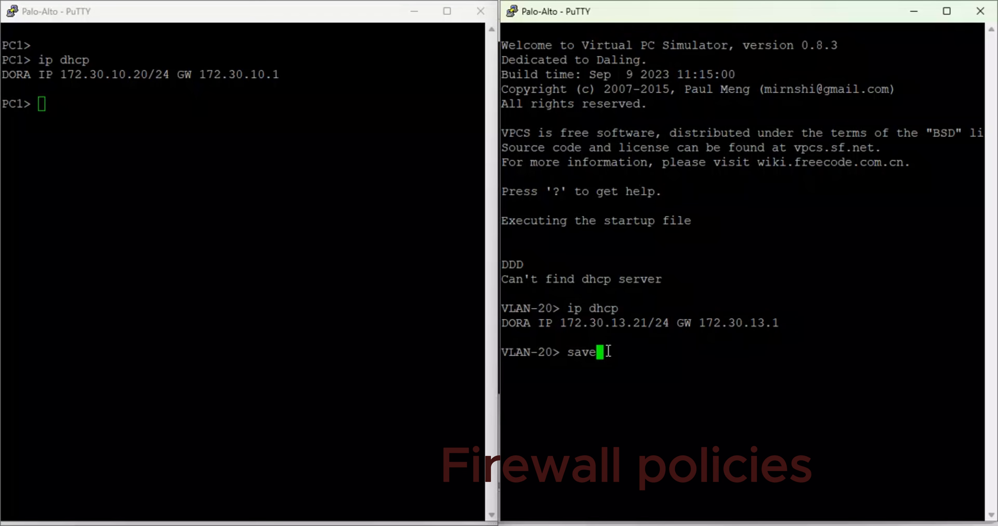
# - Highlight PC1's leased IP address and save PC1's configuration with the save command
pyautogui.click(76, 102)
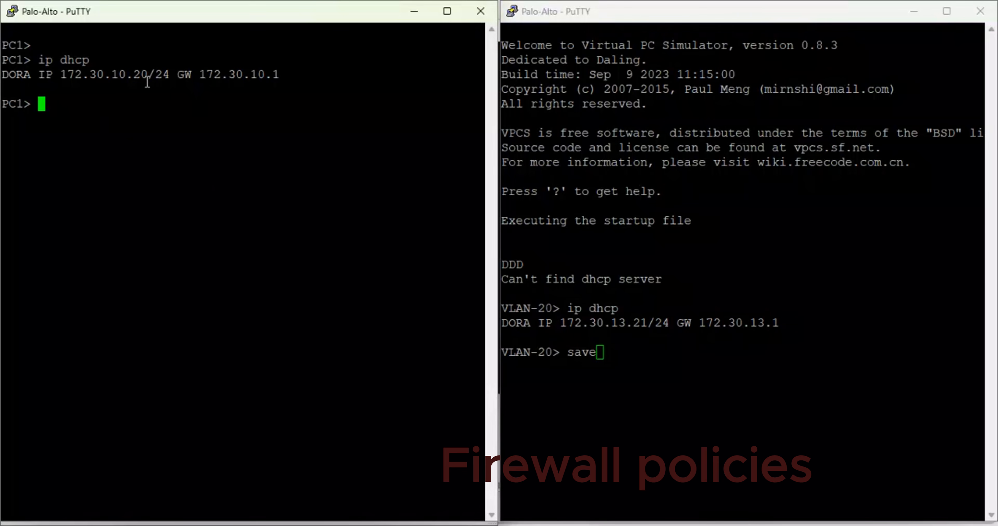
pyautogui.moveTo(169, 74); pyautogui.dragTo(60, 74)
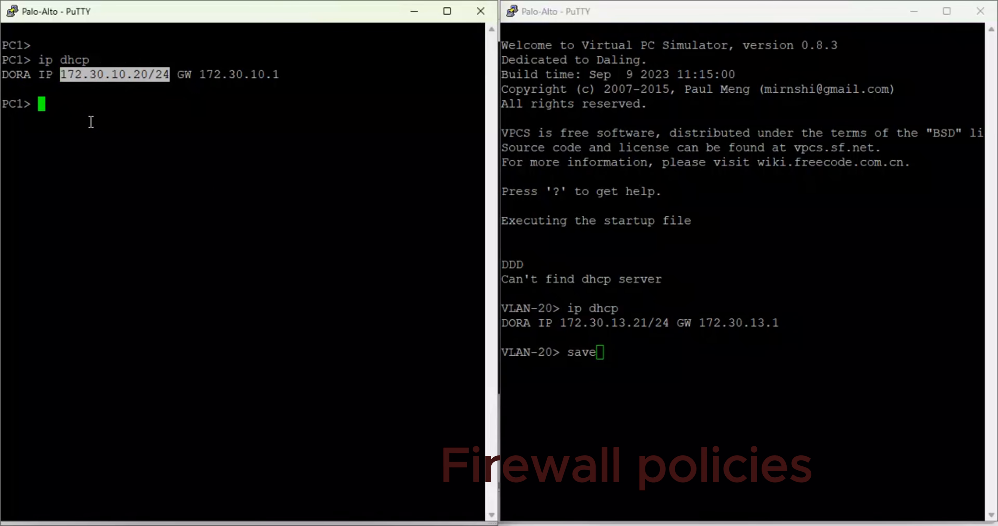
pyautogui.write('save')
pyautogui.press('Return')
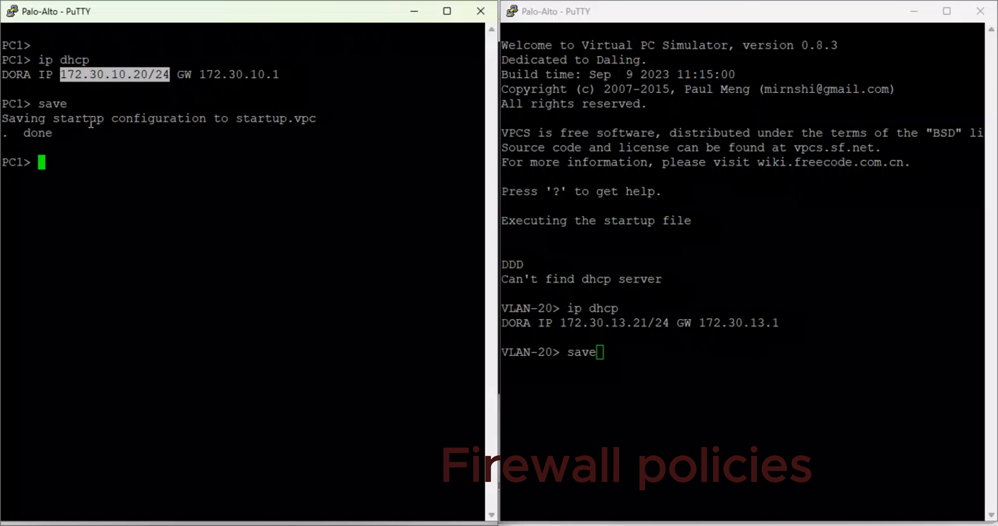
# - Start a continuous ping from PC1 to the VLAN-20 client with ping 172.30.13.21 -t
pyautogui.write('ping 172')
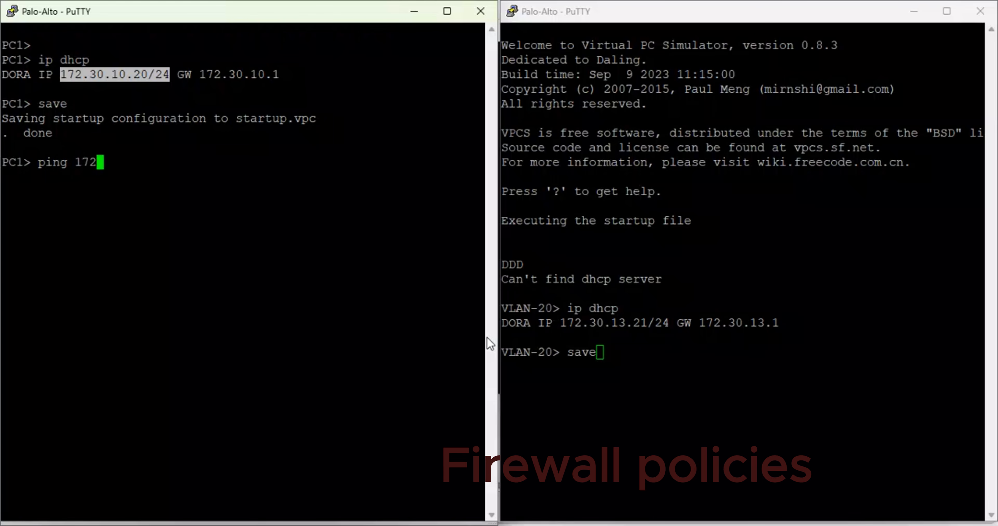
pyautogui.write('.30.13.21 -t')
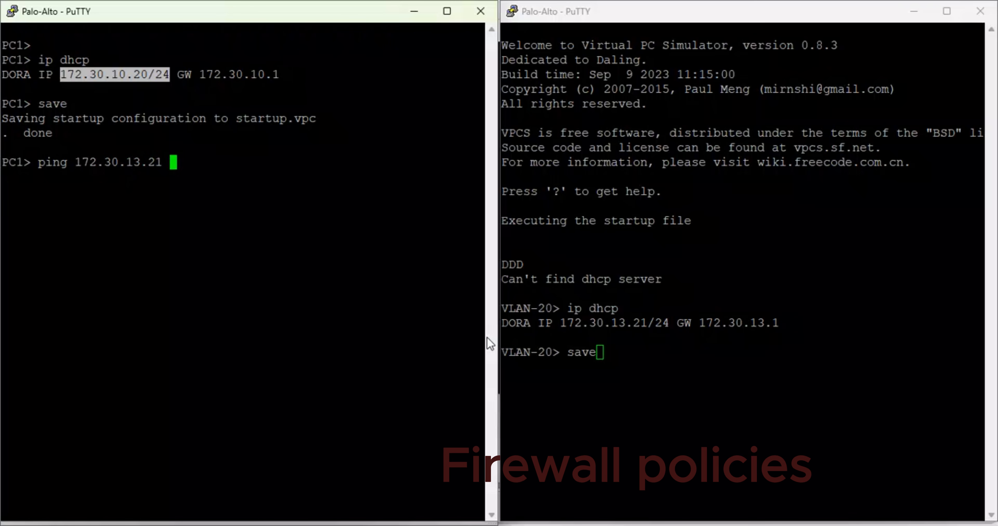
pyautogui.press('Return')
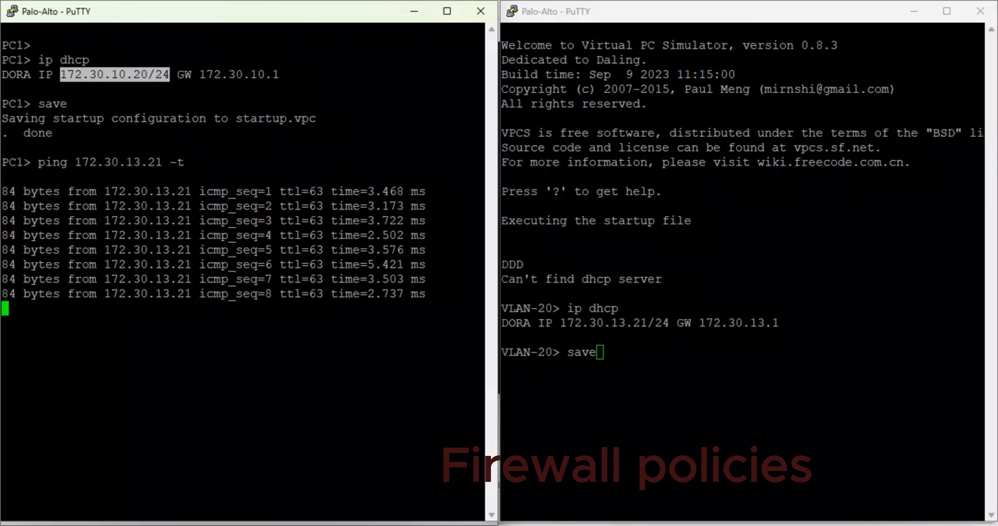
# - Minimize PC1's console, maximize the GNS3 topology, and open a new console on the VLAN-20 client
pyautogui.moveTo(359, 523)
pyautogui.click(368, 476)
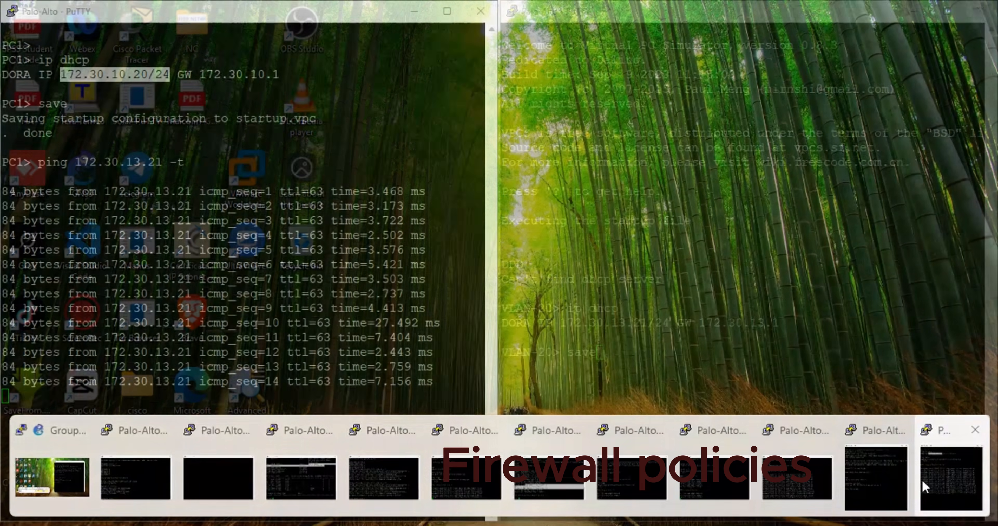
pyautogui.click(939, 477)
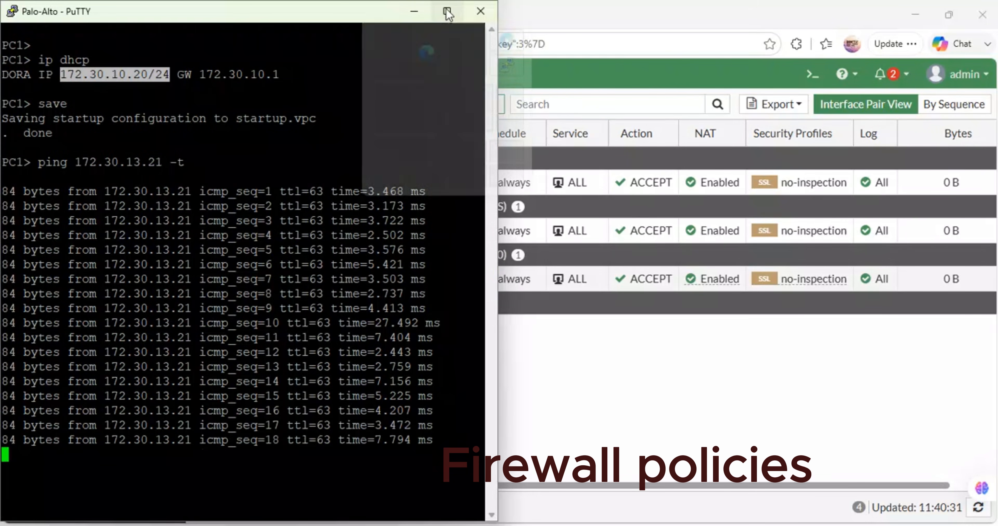
pyautogui.click(415, 11)
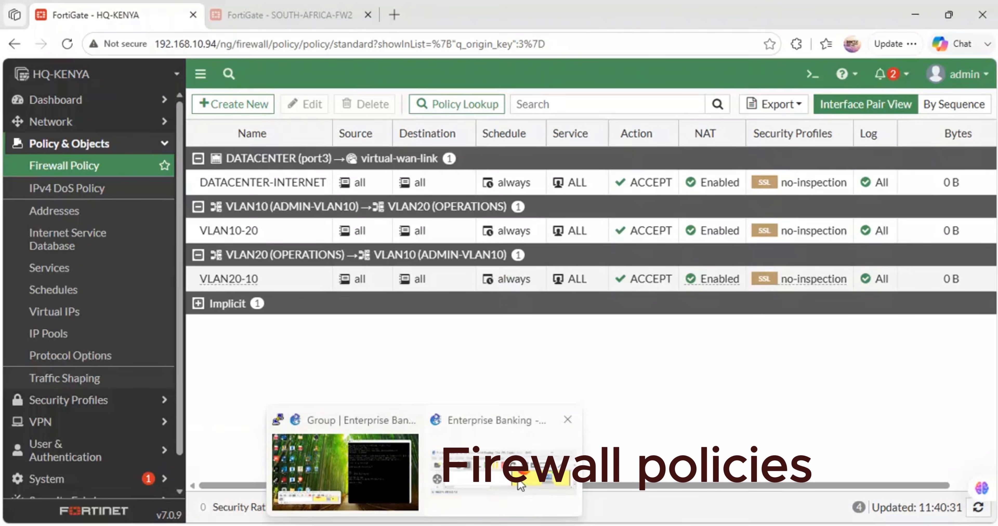
pyautogui.moveTo(513, 482)
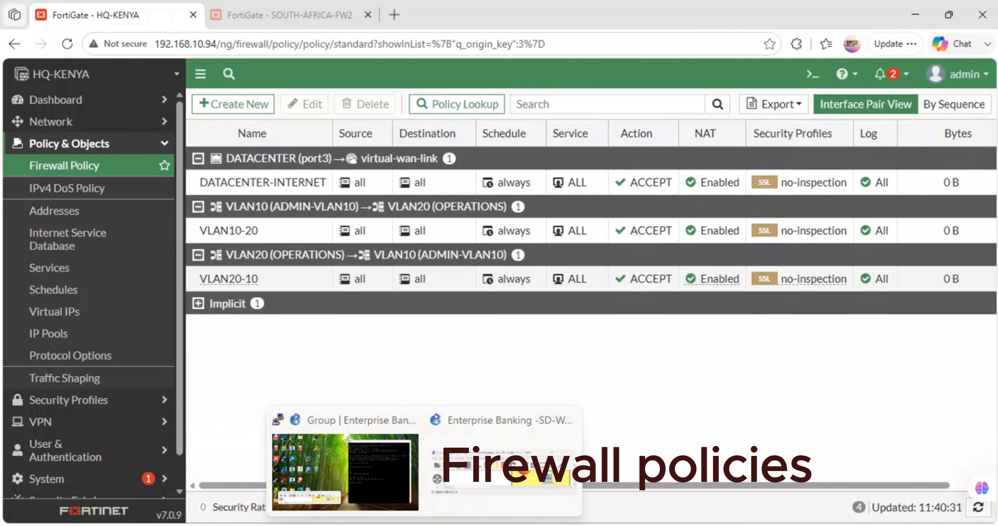
pyautogui.click(368, 468)
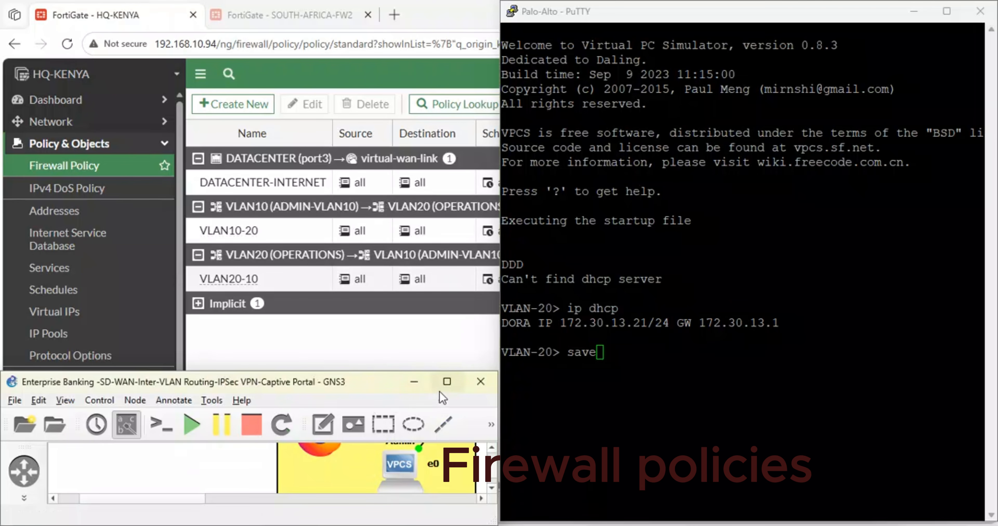
pyautogui.click(447, 381)
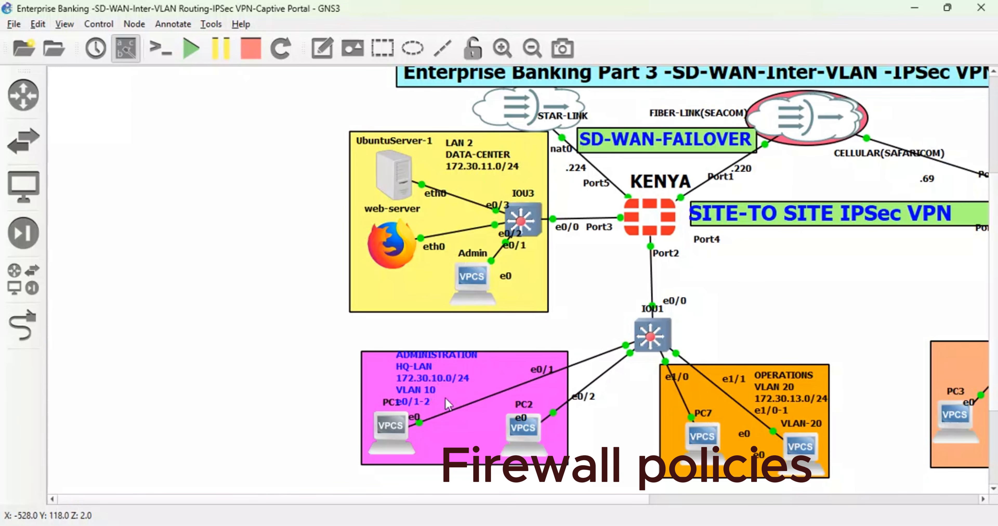
pyautogui.doubleClick(811, 455)
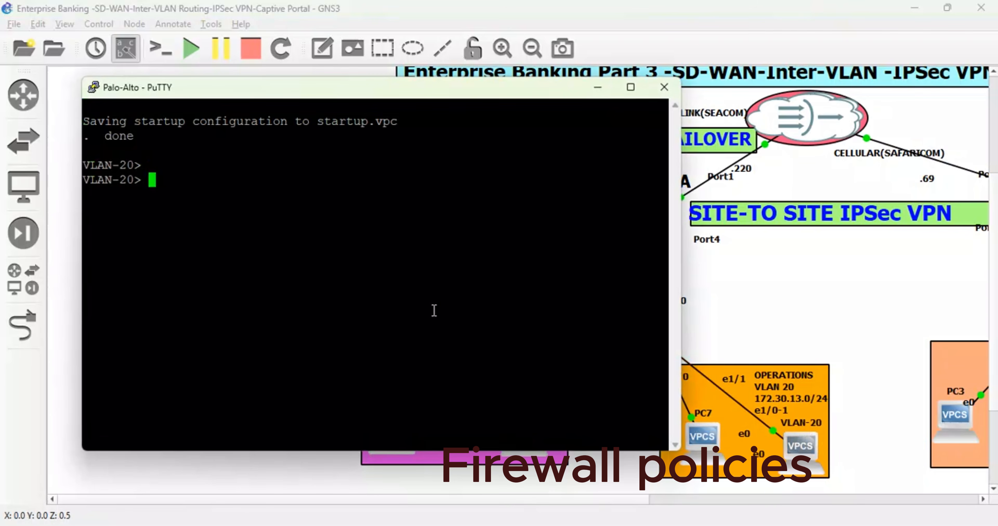
# - Start a continuous ping from the VLAN-20 client to PC1 with ping 172.30.10.20 -t
pyautogui.write('ping 172')
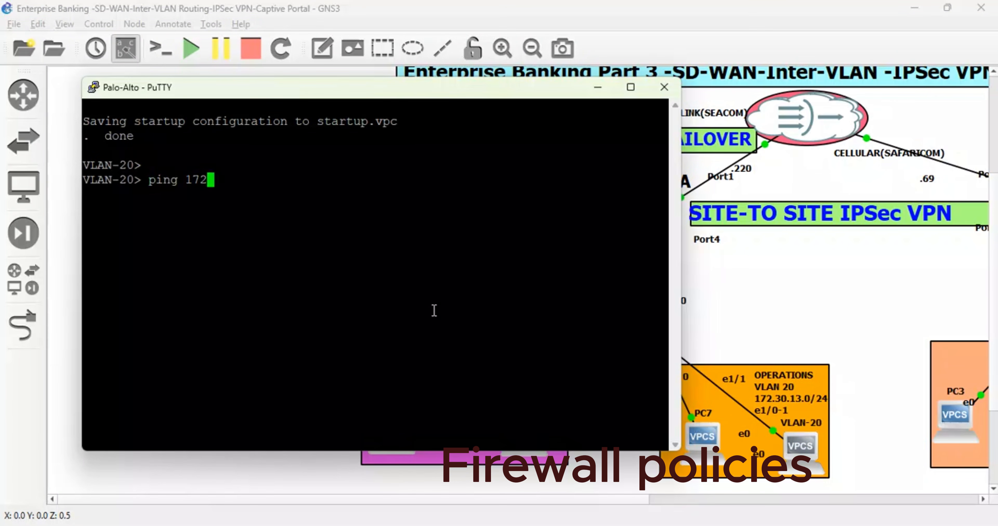
pyautogui.write('.30.10.20 -t')
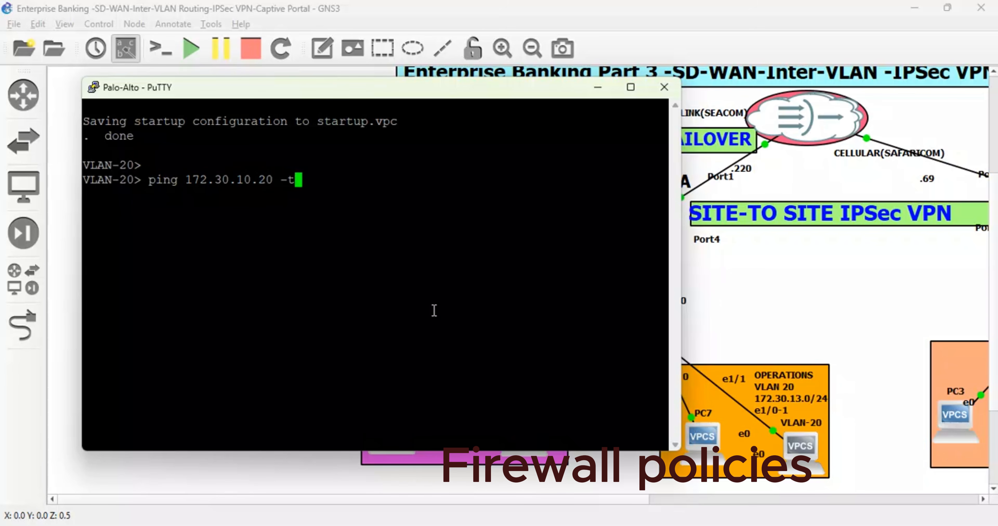
pyautogui.press('Return')
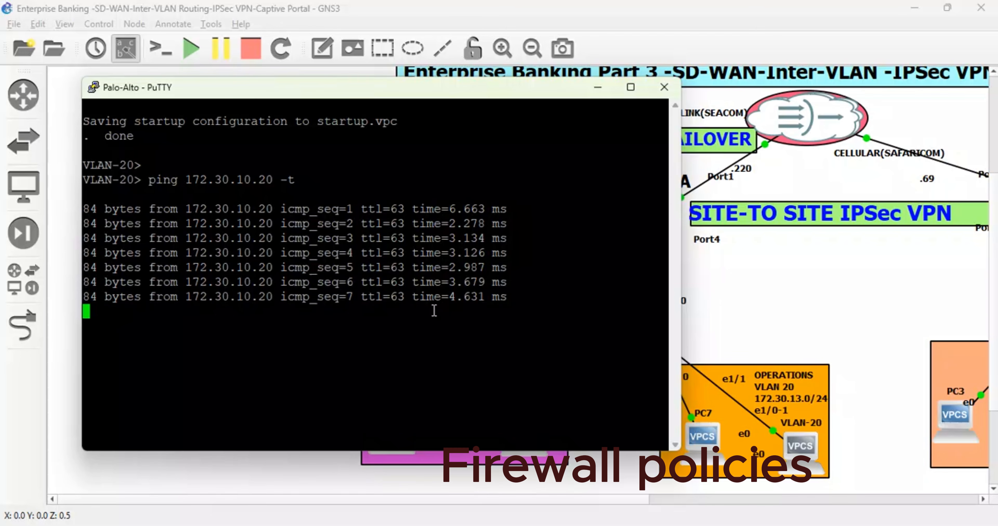
# - Return to the GNS3 topology, examine the KENYA firewall's port connections and WAN links, and shift the .220 label slightly away from the Port1 link
pyautogui.moveTo(399, 519)
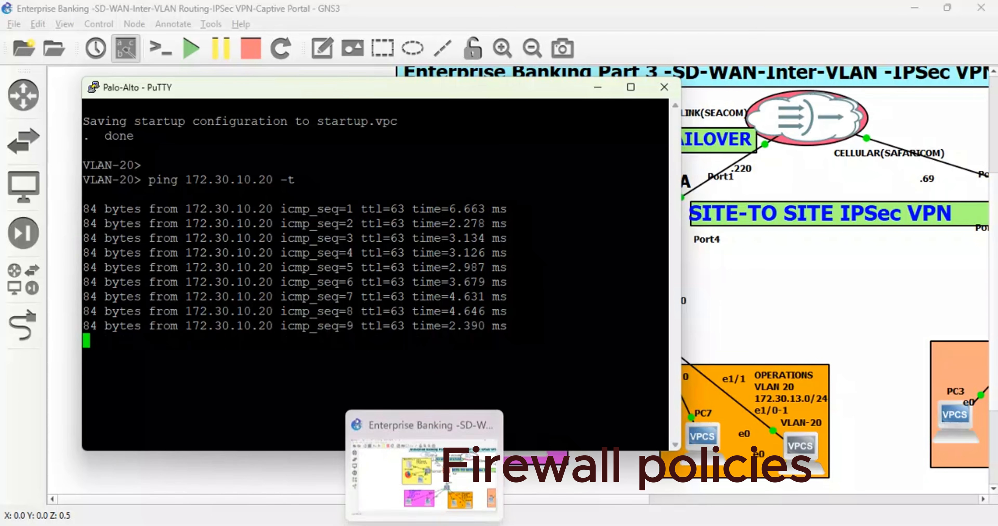
pyautogui.click(426, 461)
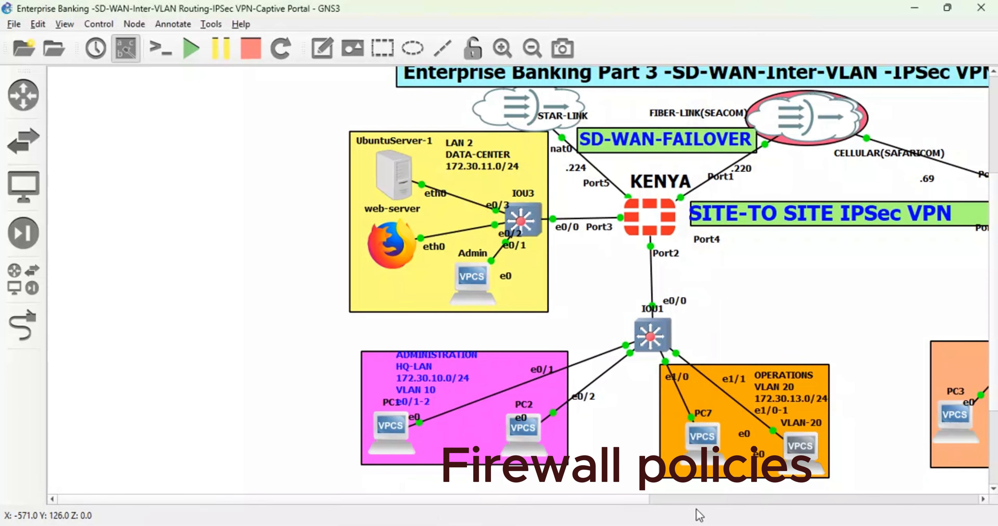
pyautogui.click(984, 498)
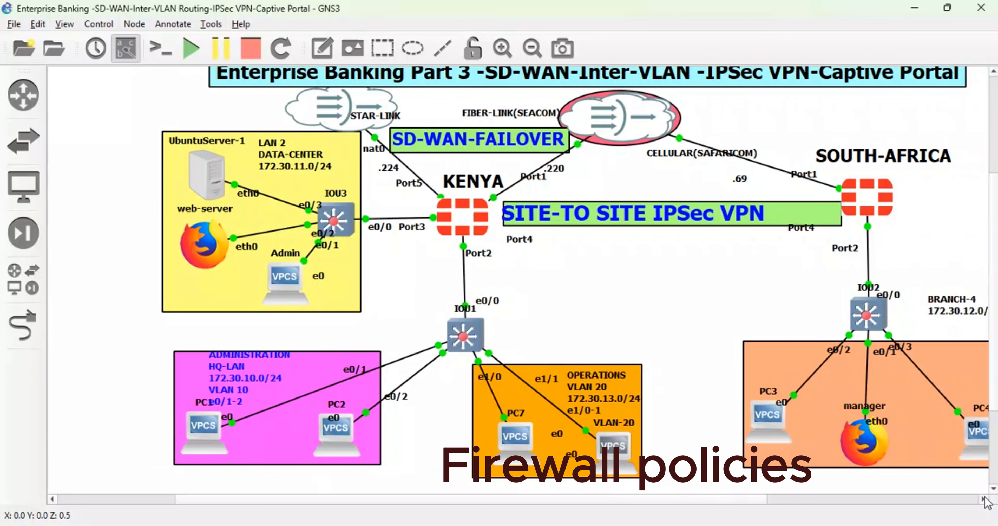
pyautogui.scroll(3, 695, 337)
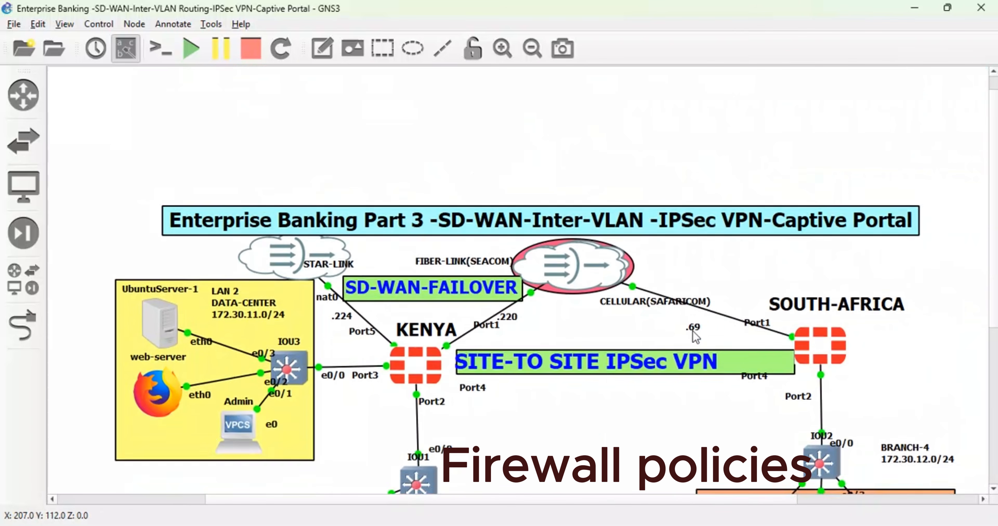
pyautogui.scroll(-3, 696, 337)
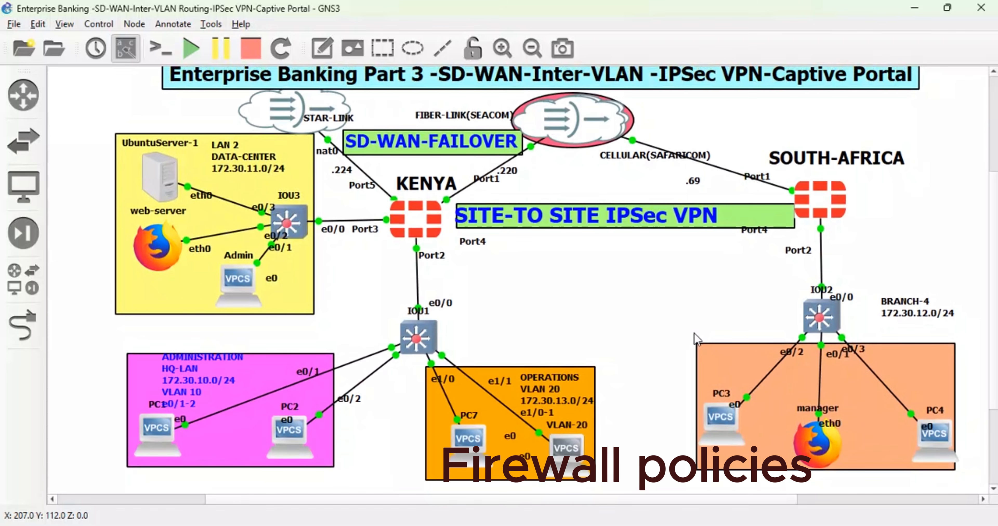
pyautogui.scroll(1, 693, 333)
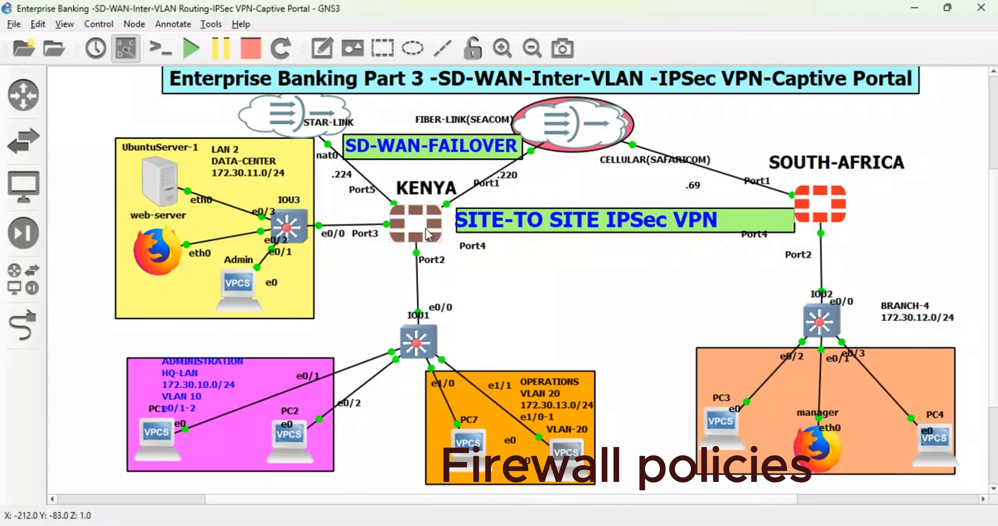
pyautogui.moveTo(428, 235)
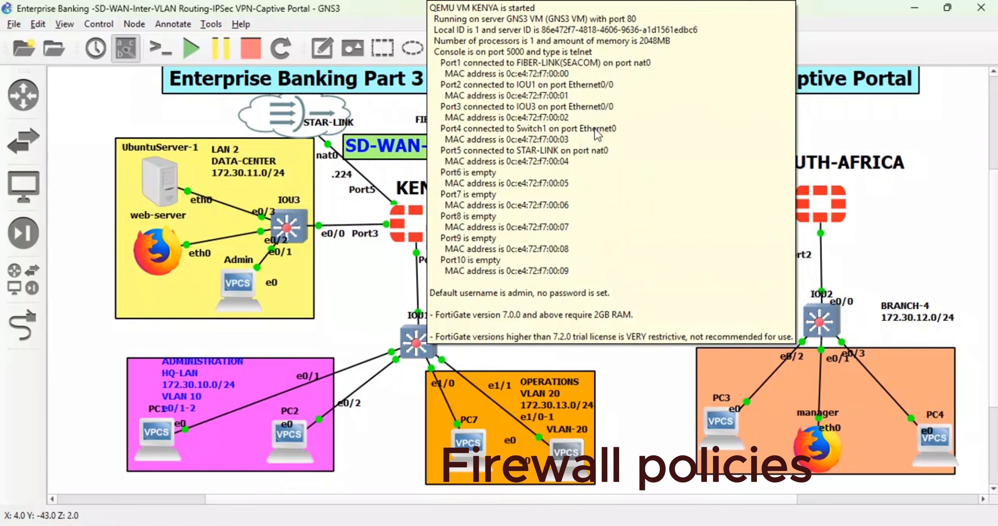
pyautogui.moveTo(514, 177); pyautogui.dragTo(526, 179)
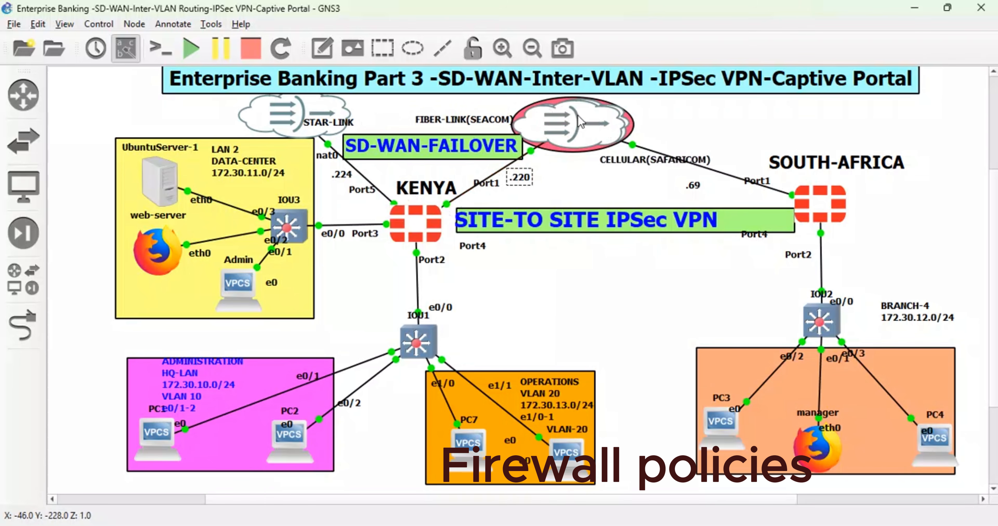
pyautogui.moveTo(580, 123)
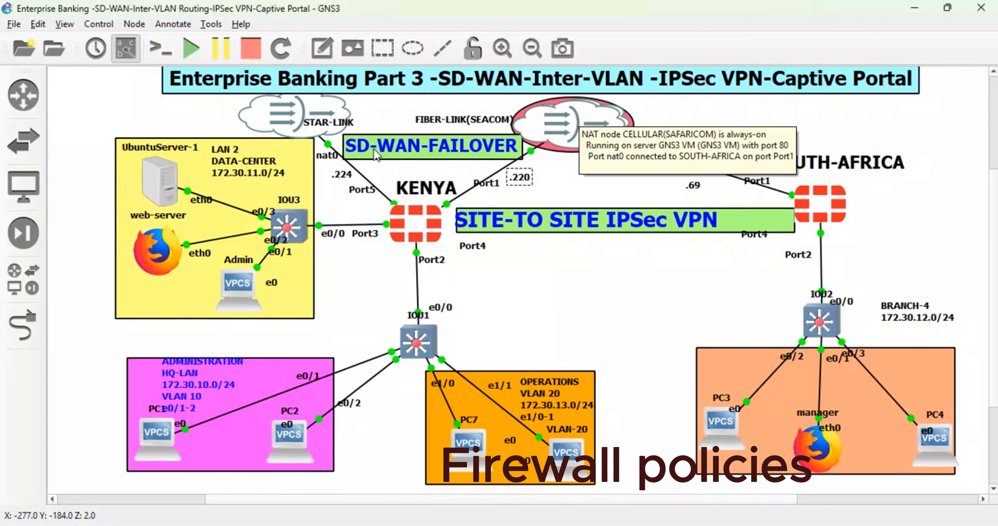
# - Open the KENYA firewall's console and log in as admin, submitting the account password
pyautogui.doubleClick(414, 226)
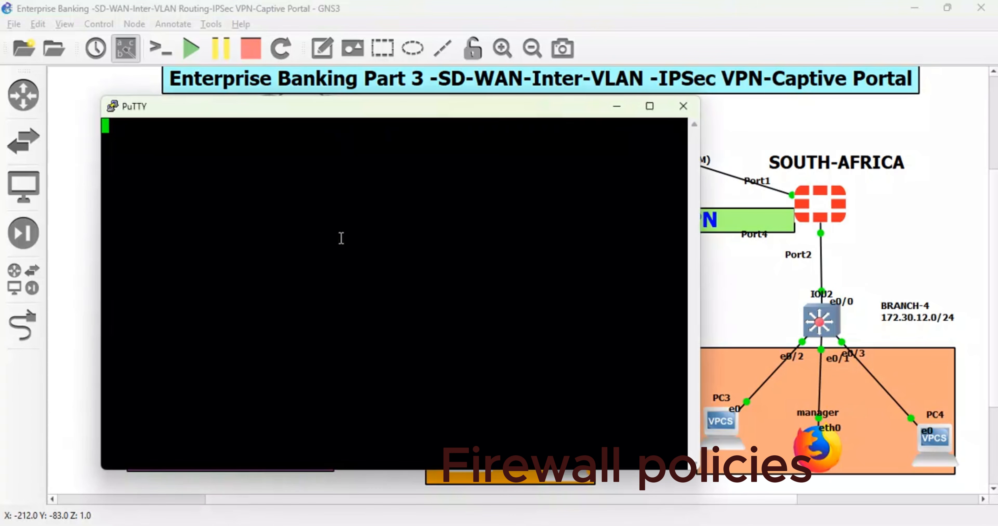
pyautogui.press('Return')
pyautogui.press('Return')
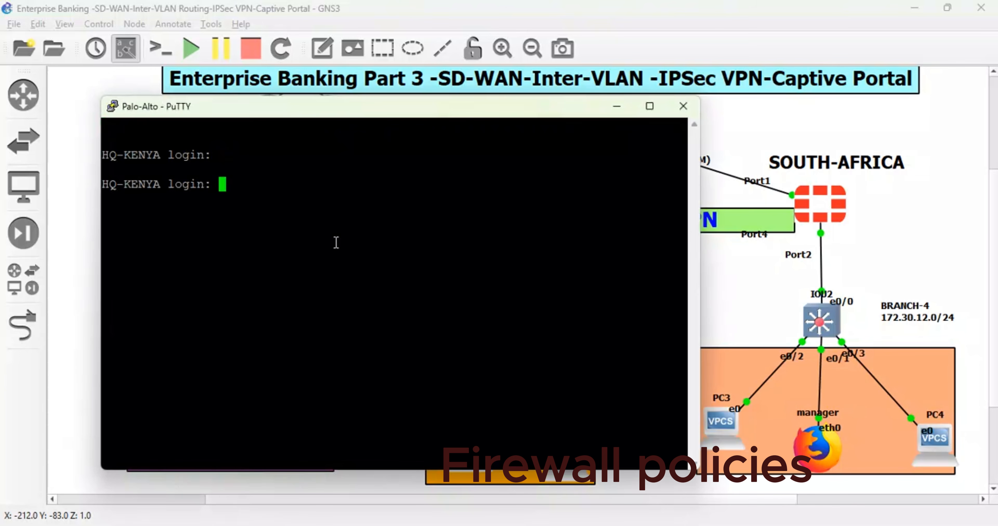
pyautogui.write('admin')
pyautogui.press('Return')
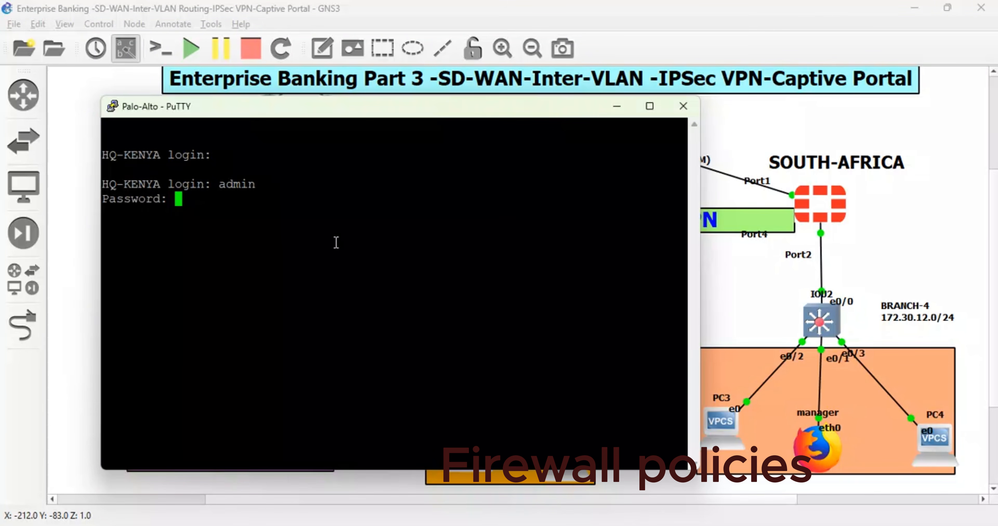
pyautogui.press('Return')
# - Test internet access from HQ-KENYA with execute ping google.com and minimize the console
pyautogui.write('ex')
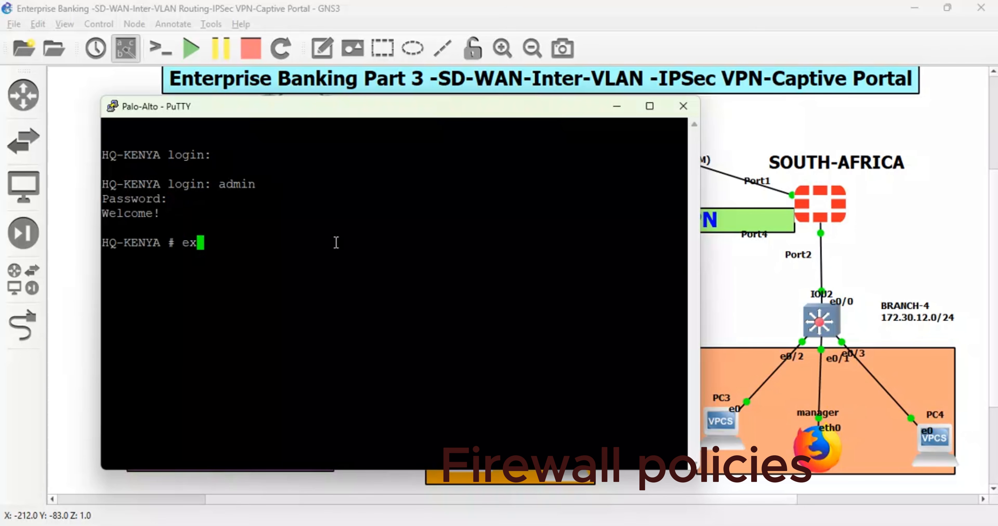
pyautogui.write('ecute ping')
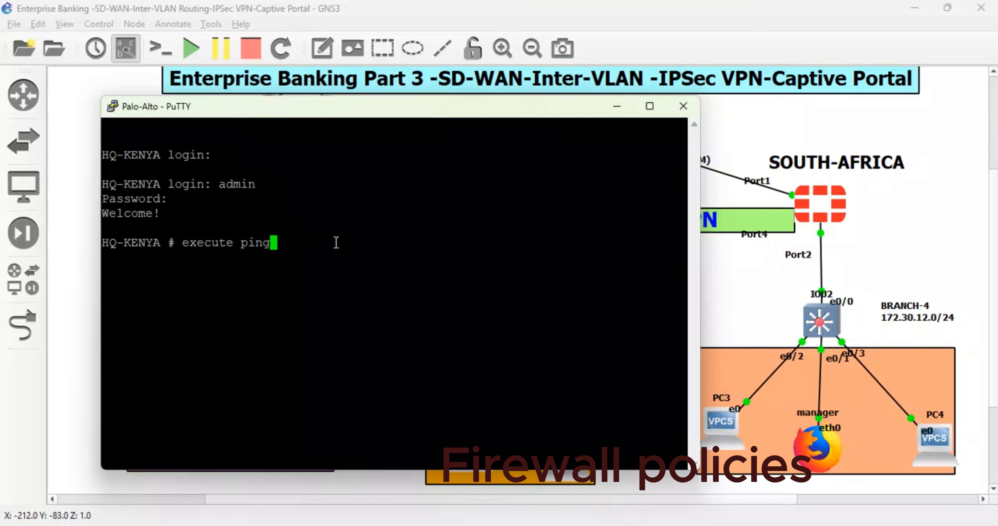
pyautogui.write(' google')
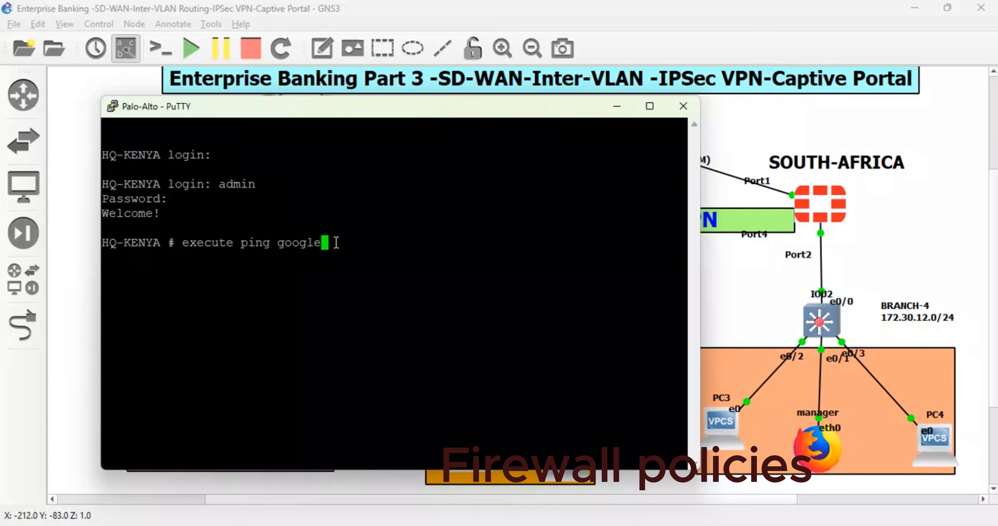
pyautogui.write('.com')
pyautogui.press('Return')
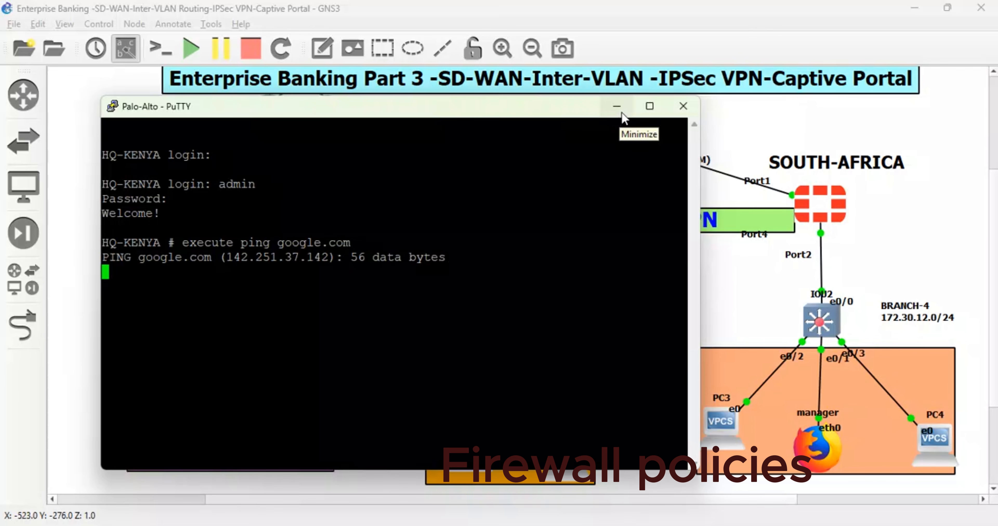
pyautogui.click(617, 107)
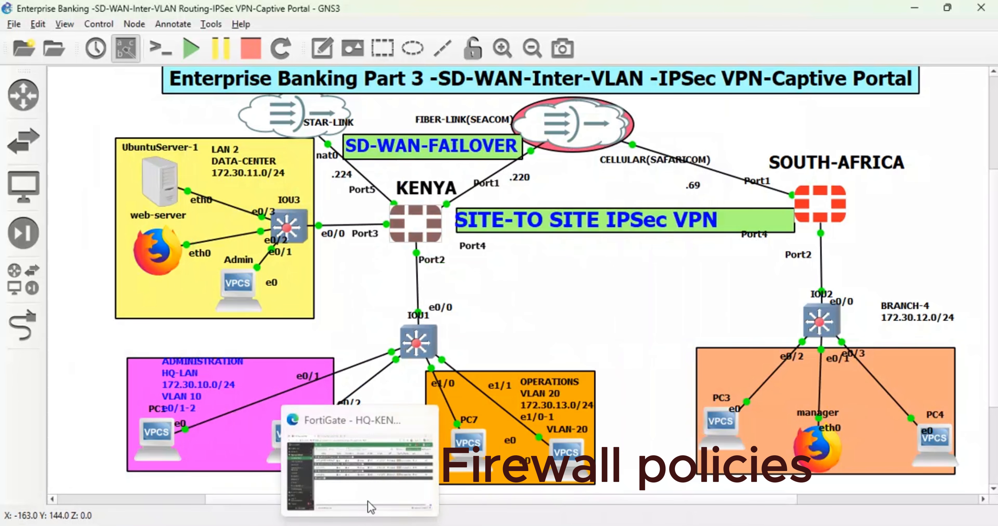
# - Switch to the HQ-KENYA FortiGate web interface, open its CLI console and test internet access with execute ping 8.8.8.8
pyautogui.click(370, 476)
pyautogui.click(815, 86)
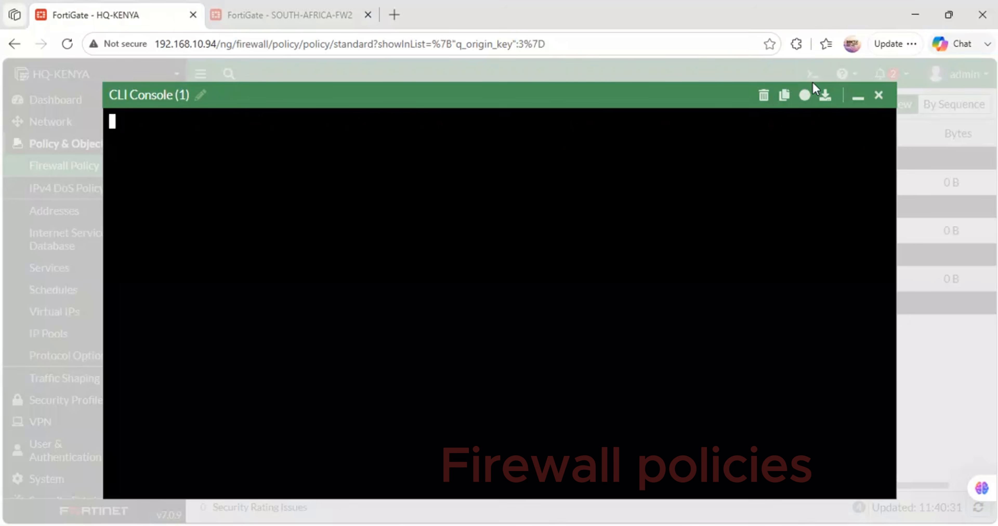
pyautogui.write('execute')
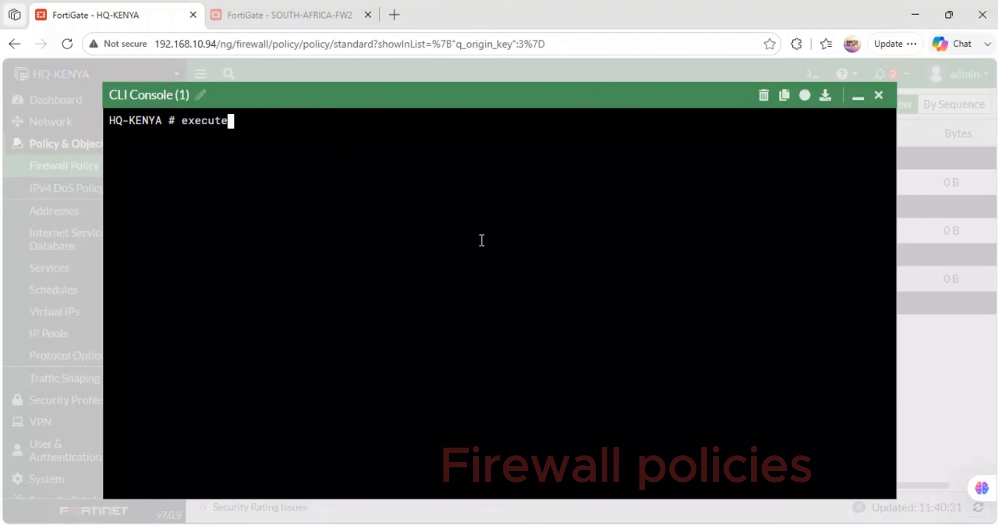
pyautogui.write(' ping 8.8.8.8')
pyautogui.press('Return')
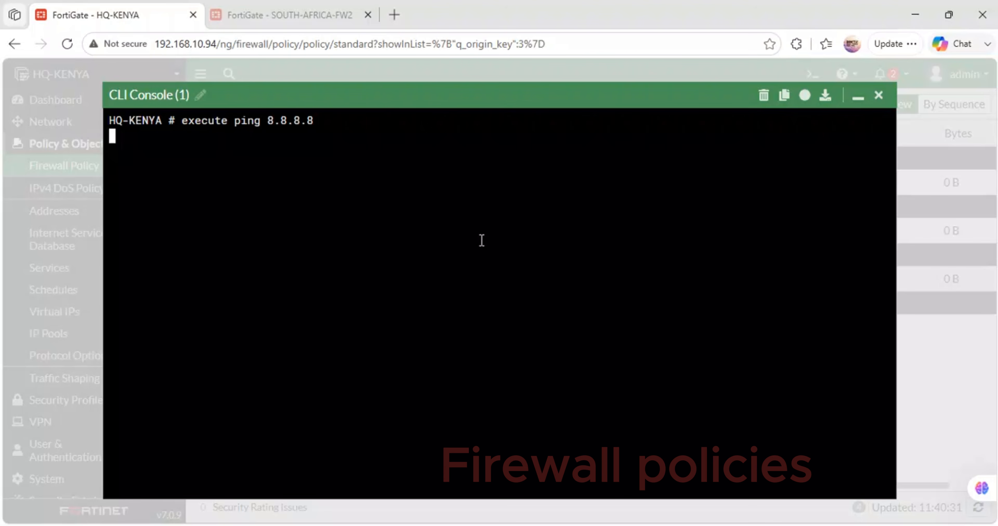
pyautogui.hotkey('ctrl', 'c')
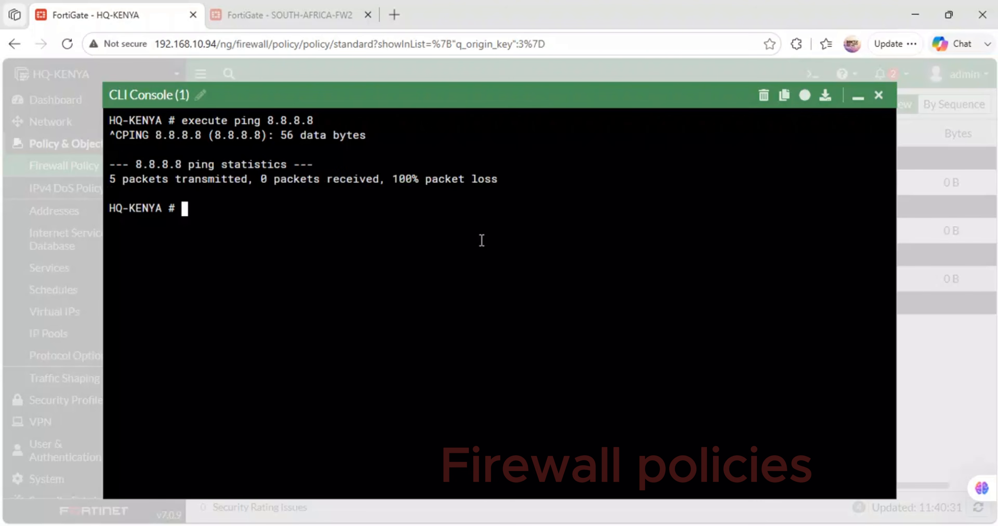
# - Ping the gateway from HQ-KENYA with execute ping 192.168.122.1 and minimize the CLI console
pyautogui.press('Up')
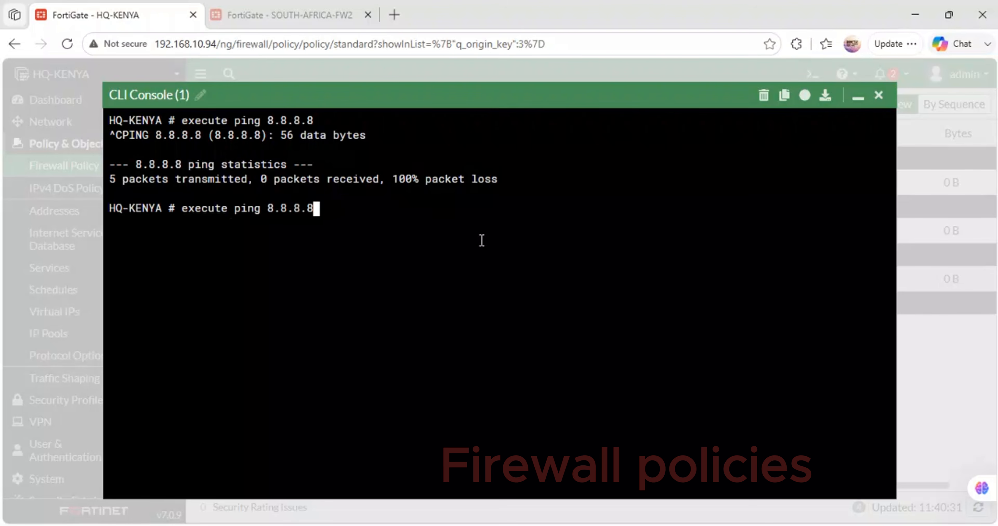
pyautogui.press('BackSpace')
pyautogui.press('BackSpace')
pyautogui.press('BackSpace')
pyautogui.press('BackSpace')
pyautogui.press('BackSpace')
pyautogui.press('BackSpace')
pyautogui.press('BackSpace')
pyautogui.write('192.168.122.1')
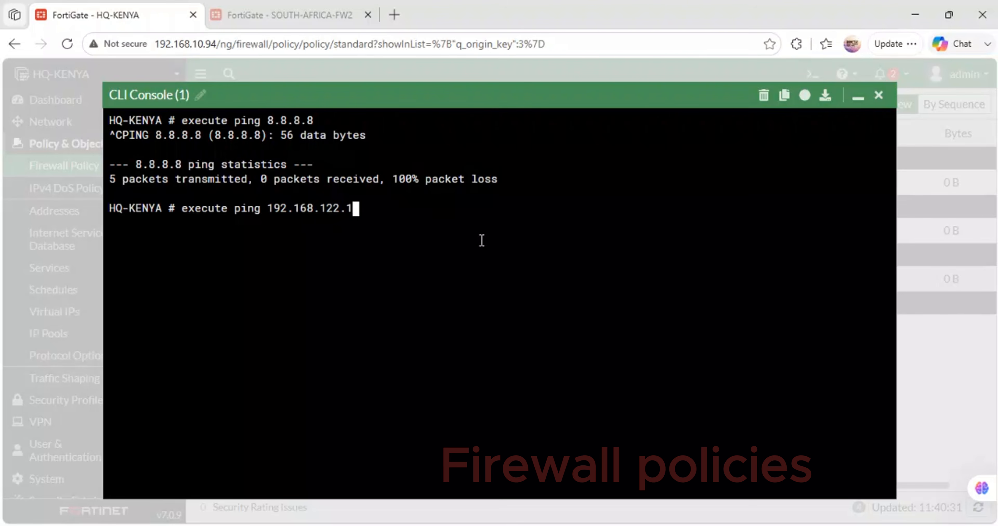
pyautogui.press('Return')
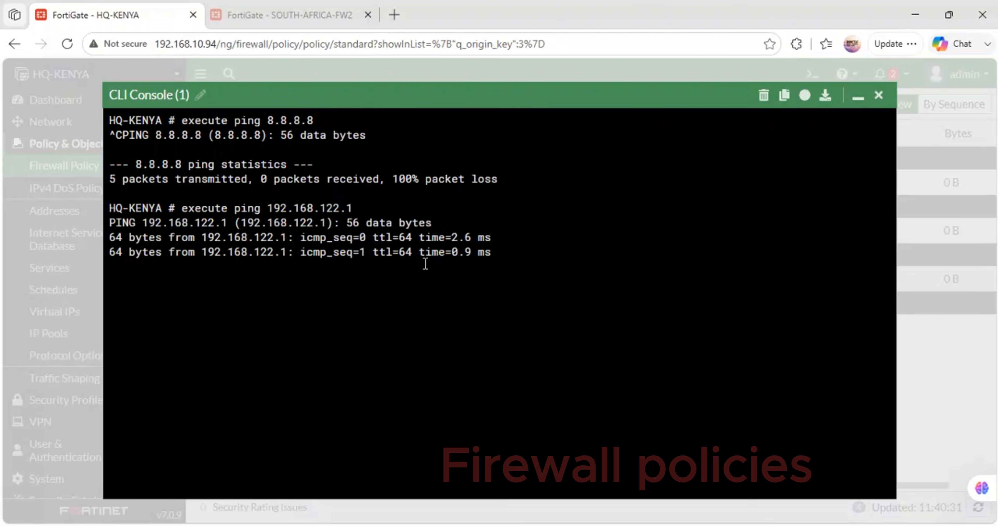
pyautogui.click(857, 100)
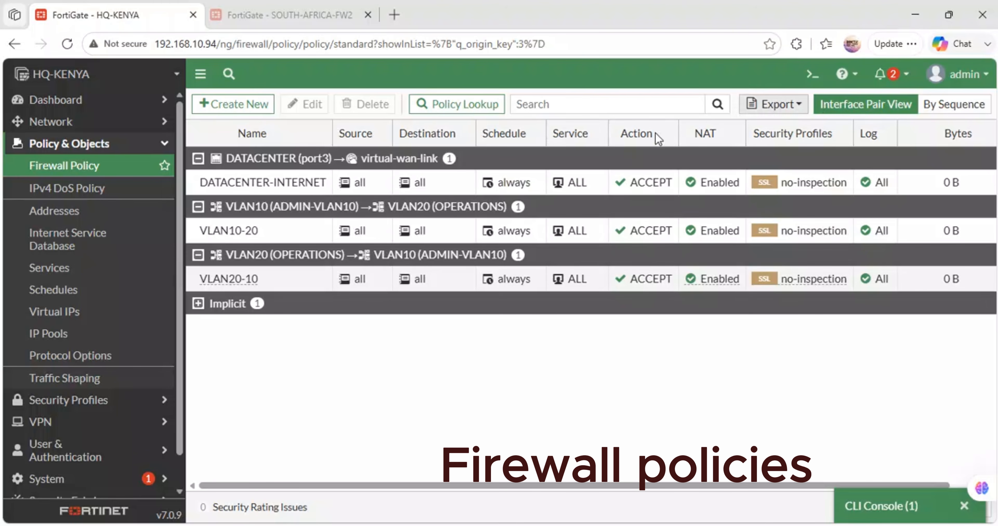
# - Return to the GNS3 topology and suspend the link between STAR-LINK nat0 and the KENYA firewall's Port5
pyautogui.click(423, 473)
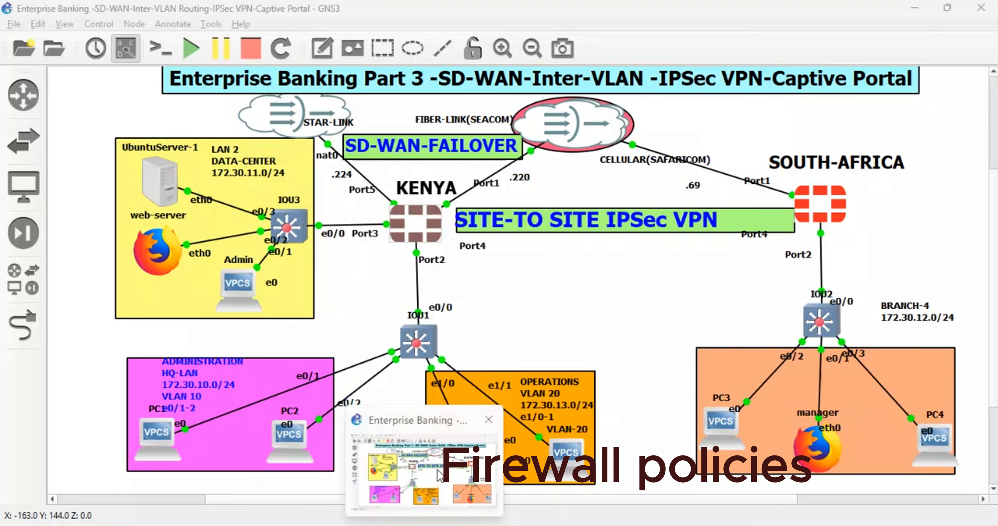
pyautogui.rightClick(359, 174)
pyautogui.click(388, 215)
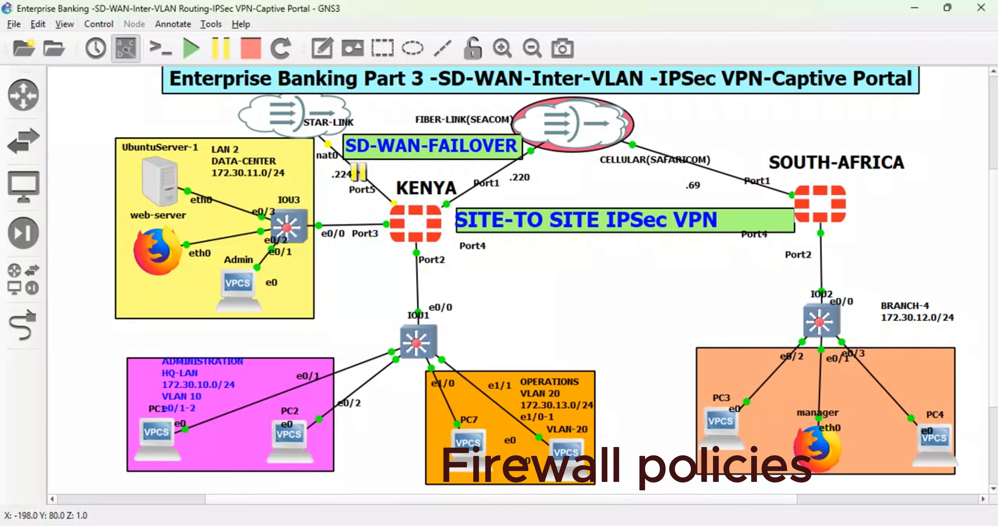
# - Repeat the 192.168.122.1 ping in the HQ-KENYA CLI console, examine the replies and minimize the console
pyautogui.moveTo(359, 523)
pyautogui.click(388, 471)
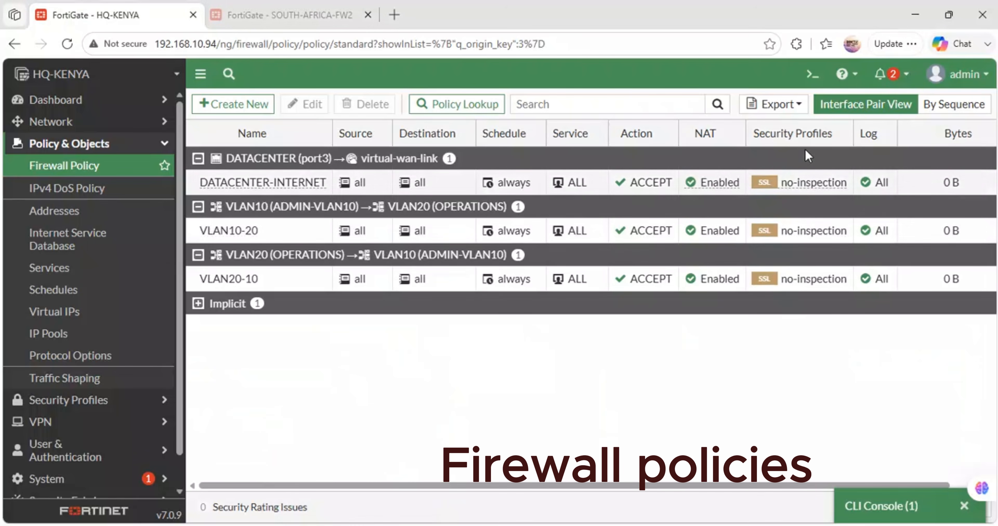
pyautogui.click(858, 510)
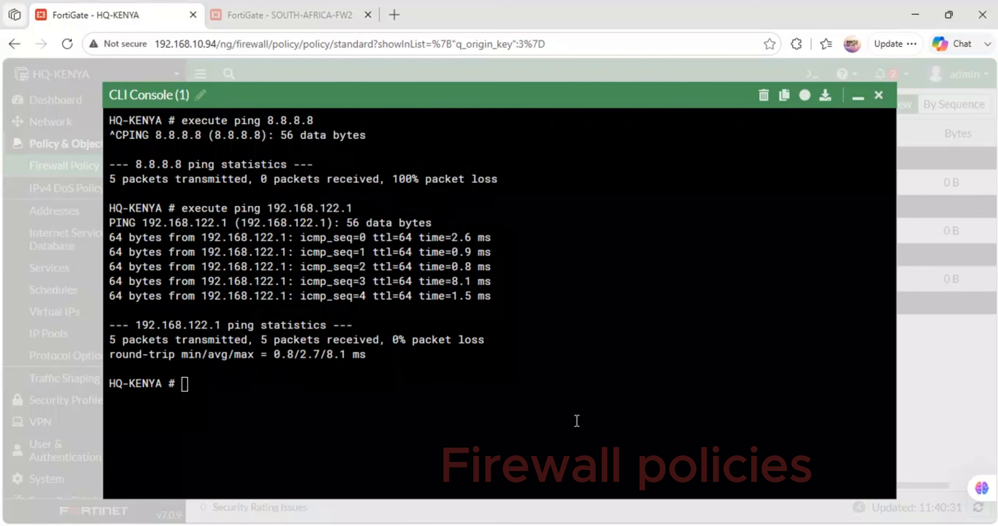
pyautogui.click(225, 429)
pyautogui.press('Up')
pyautogui.press('Return')
pyautogui.moveTo(484, 413); pyautogui.dragTo(112, 407)
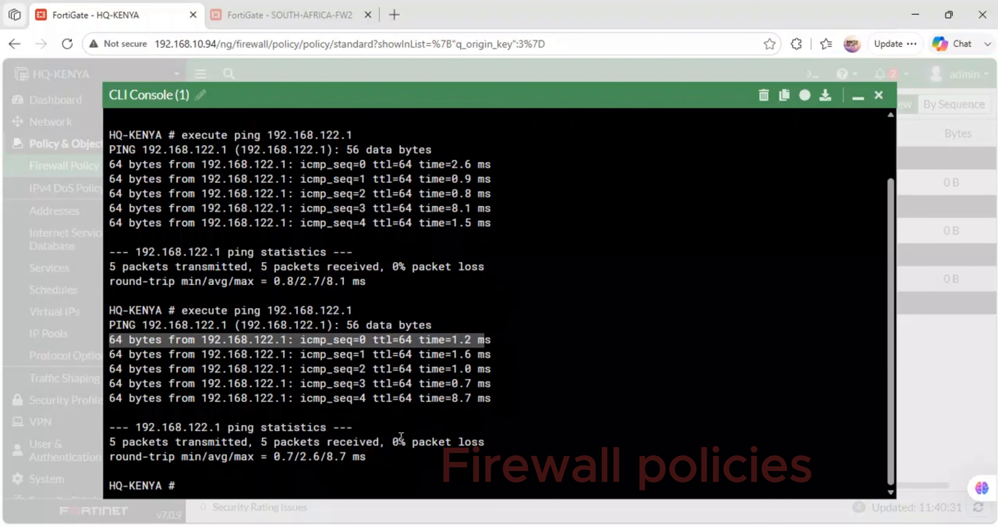
pyautogui.click(857, 97)
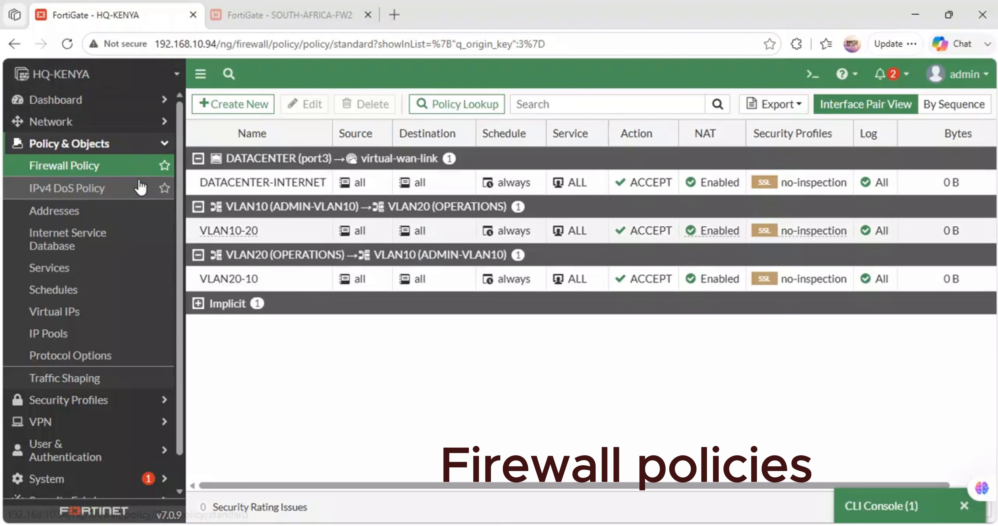
# - Start creating a new IPsec tunnel on the HQ-KENYA FortiGate
pyautogui.click(88, 427)
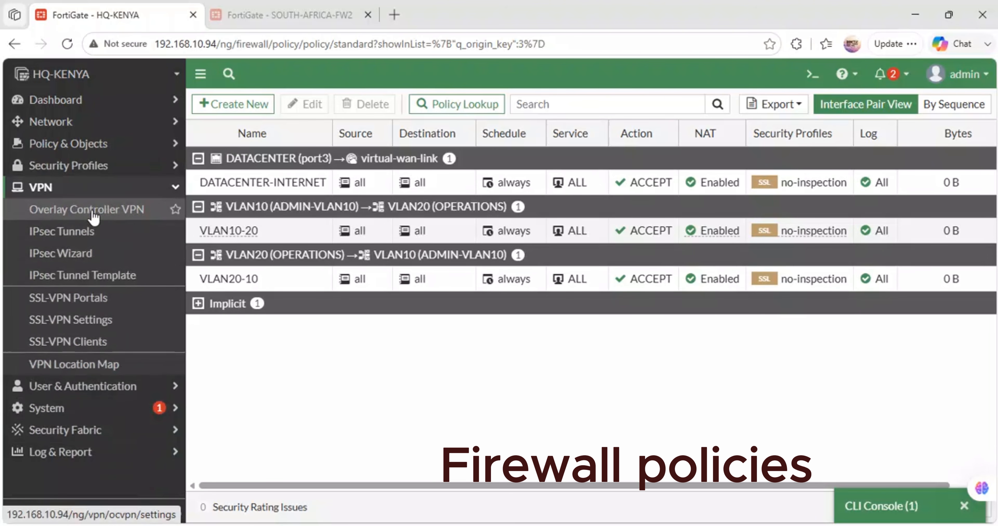
pyautogui.click(66, 231)
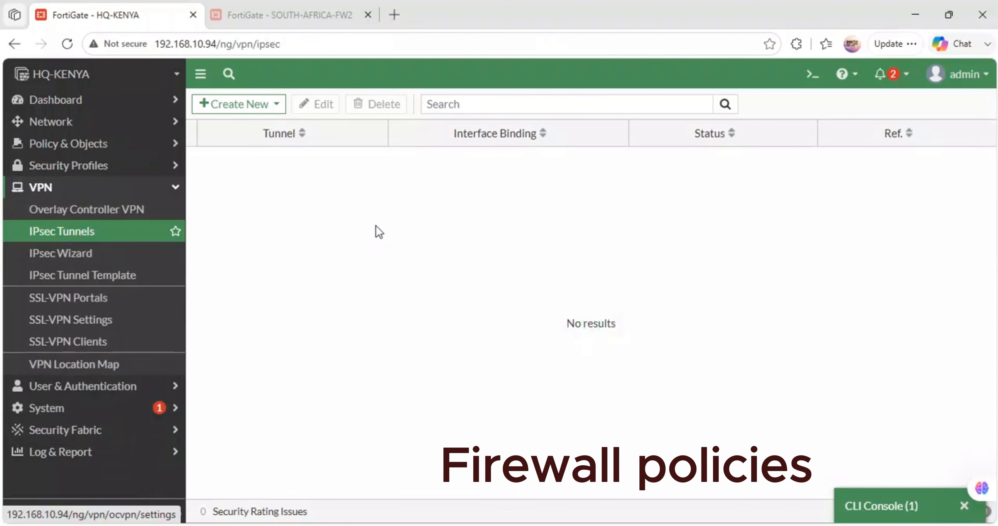
pyautogui.click(256, 105)
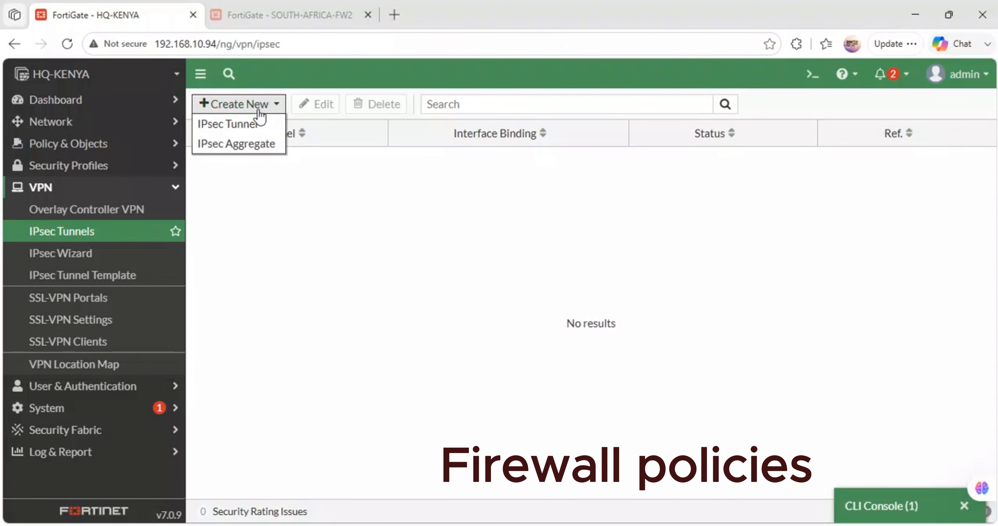
pyautogui.click(239, 126)
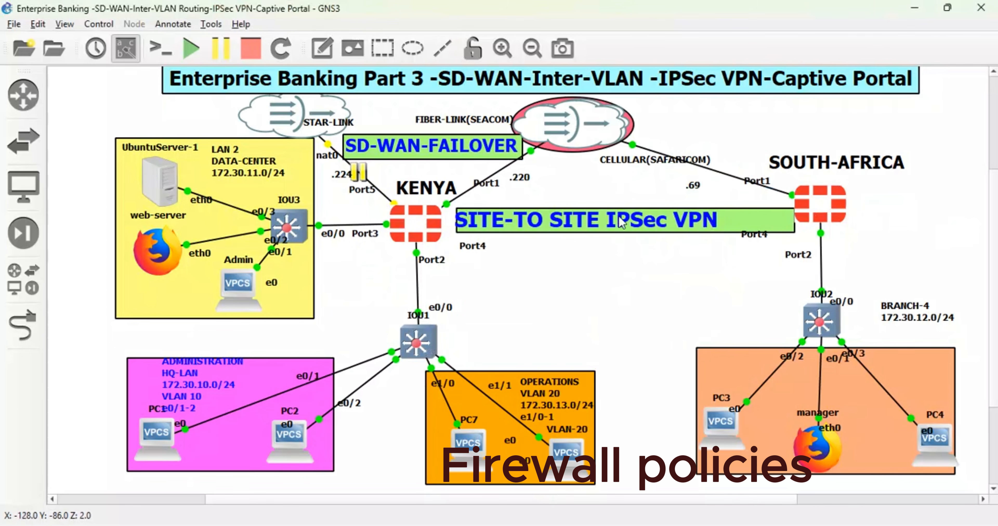
# - In the GNS3 topology, shift the SITE-TO SITE IPSec VPN label and its green banner slightly upward
pyautogui.click(721, 219)
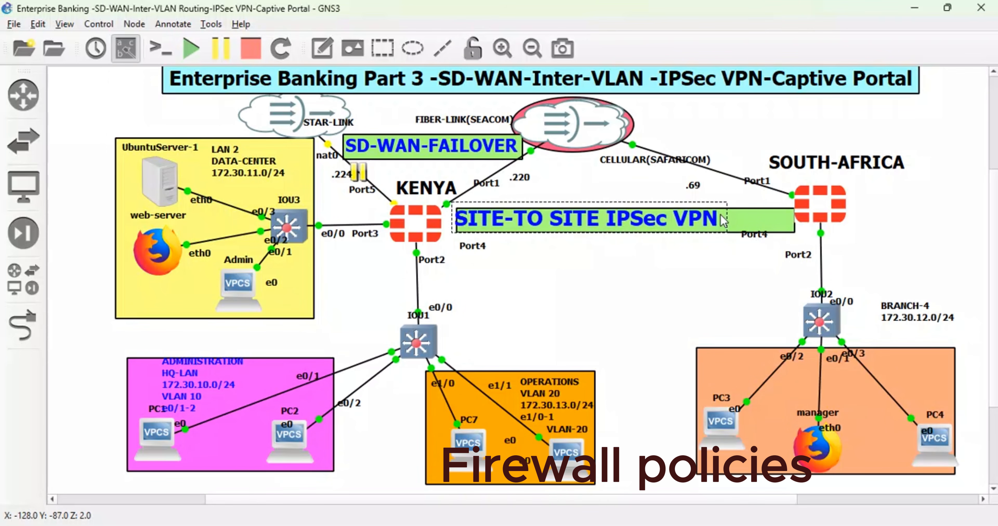
pyautogui.moveTo(721, 215); pyautogui.dragTo(747, 212)
pyautogui.moveTo(581, 228); pyautogui.dragTo(581, 221)
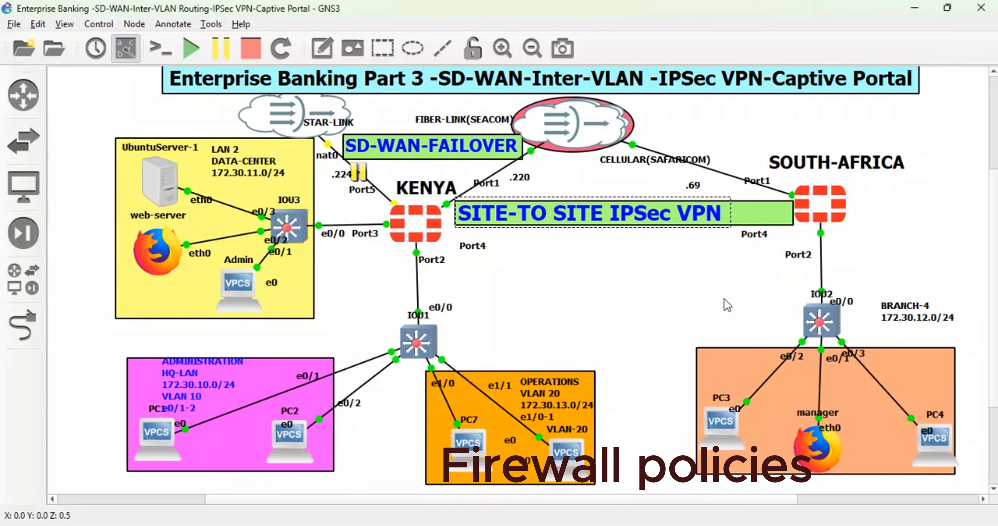
# - Return to the VPN wizard, name the Site to Site tunnel HQ-KENYA_VPN and proceed to the authentication settings
pyautogui.click(368, 461)
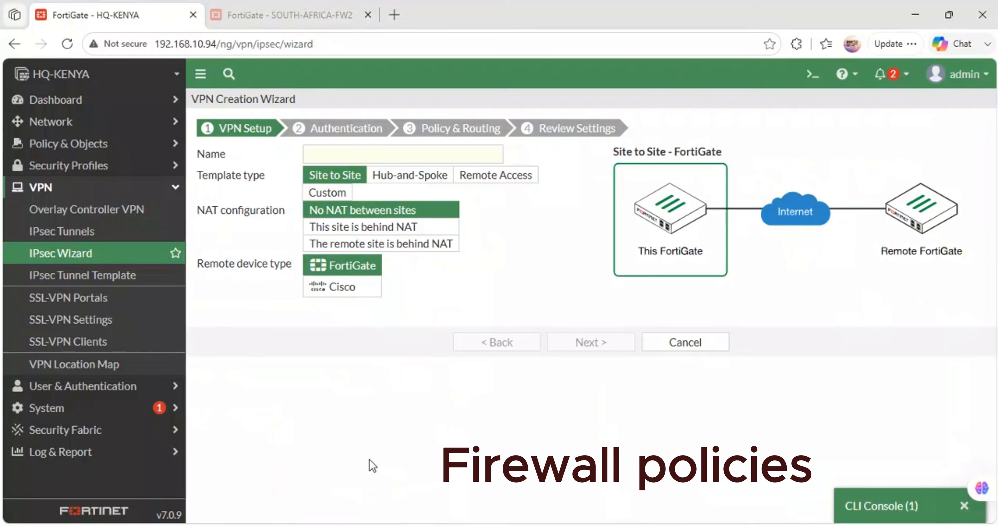
pyautogui.click(357, 146)
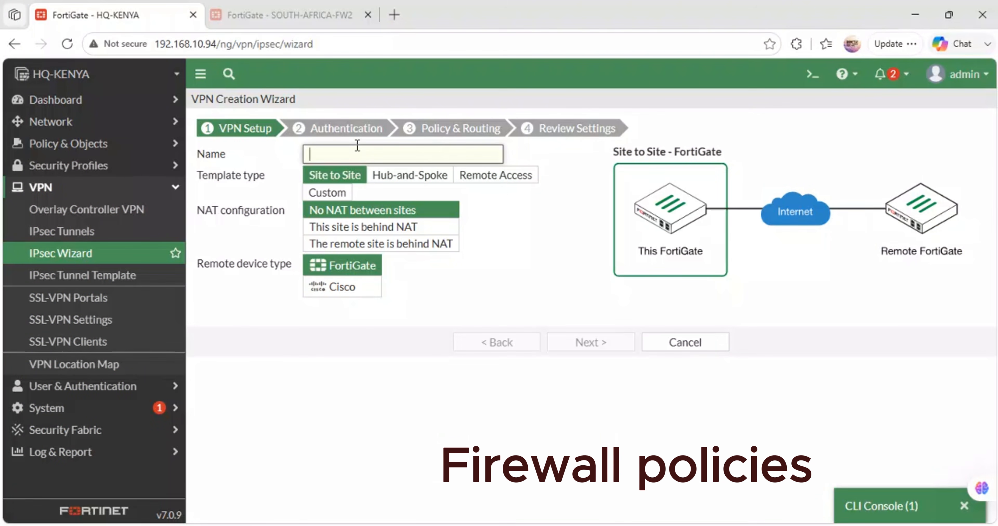
pyautogui.write('HQ-KENYA_VPN')
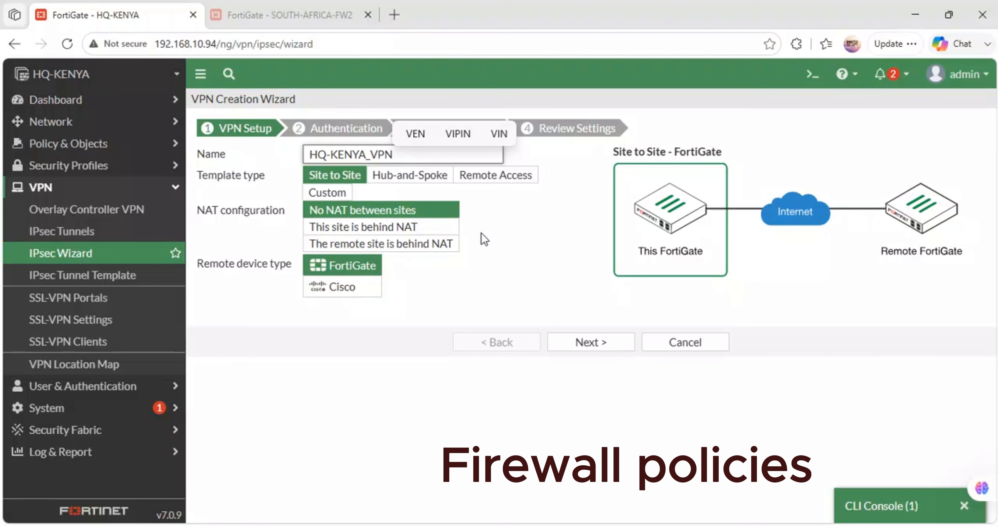
pyautogui.click(584, 341)
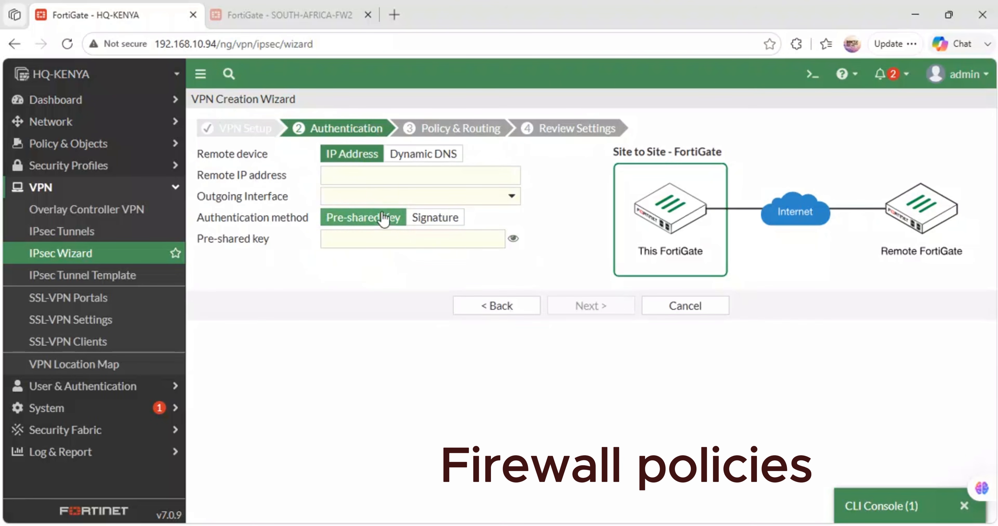
# - Check the SOUTH-AFRICA WAN address in the GNS3 topology for the remote IP address, moving the .69 label closer to the Port1 link
pyautogui.click(345, 176)
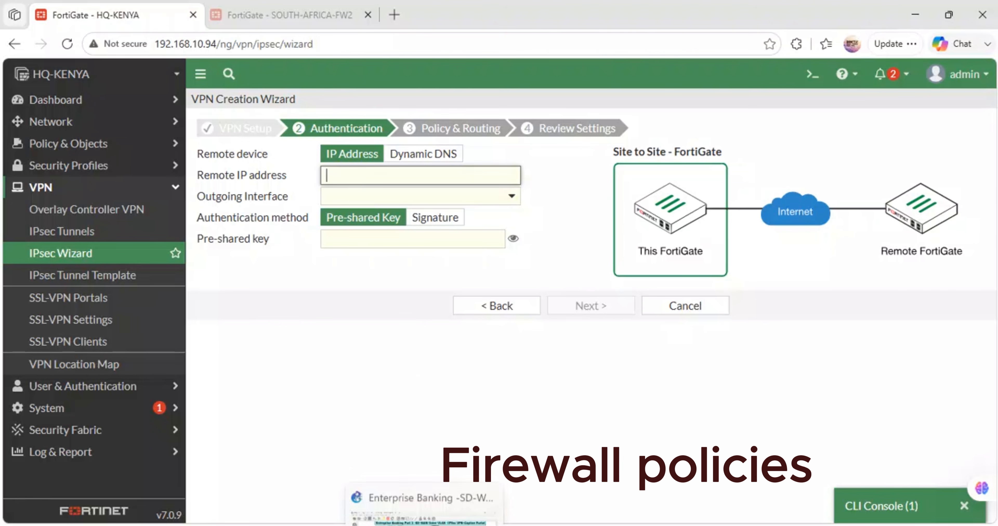
pyautogui.click(424, 525)
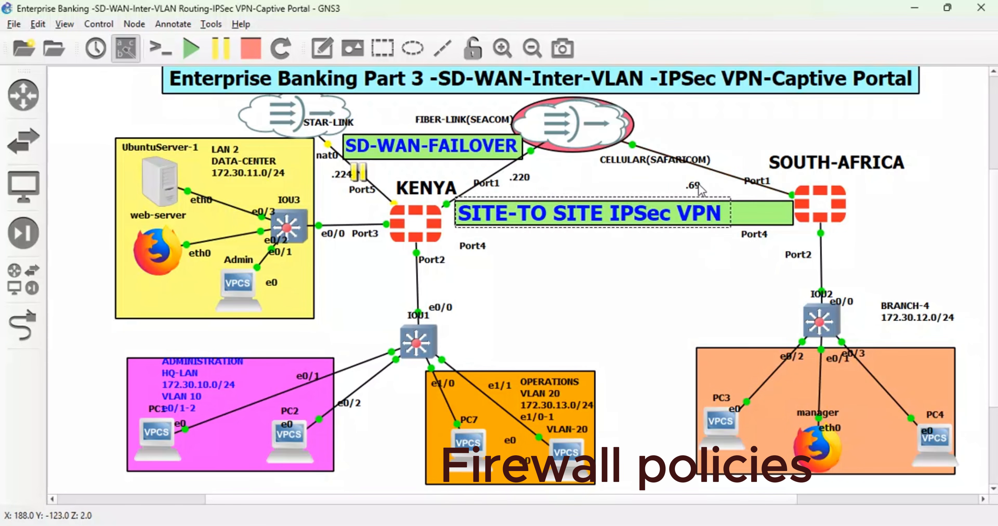
pyautogui.moveTo(698, 178); pyautogui.dragTo(703, 179)
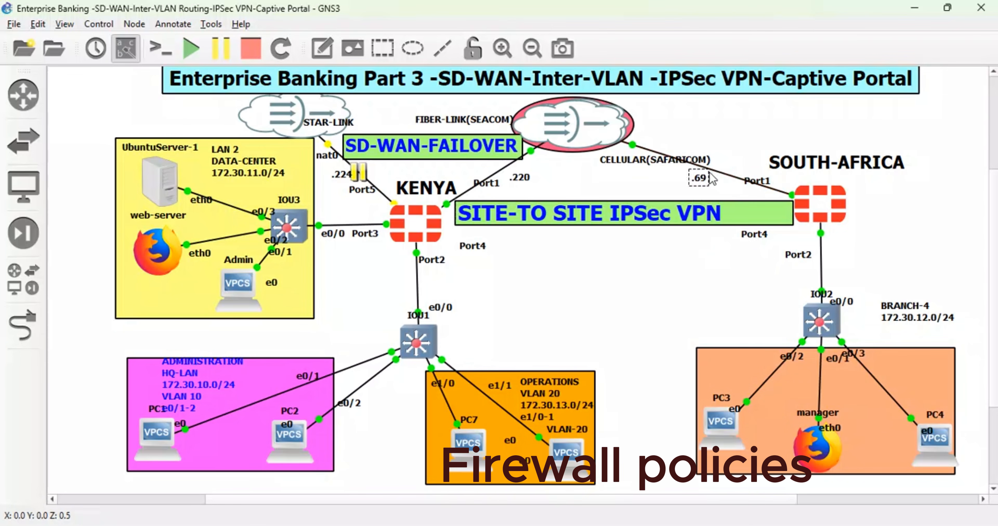
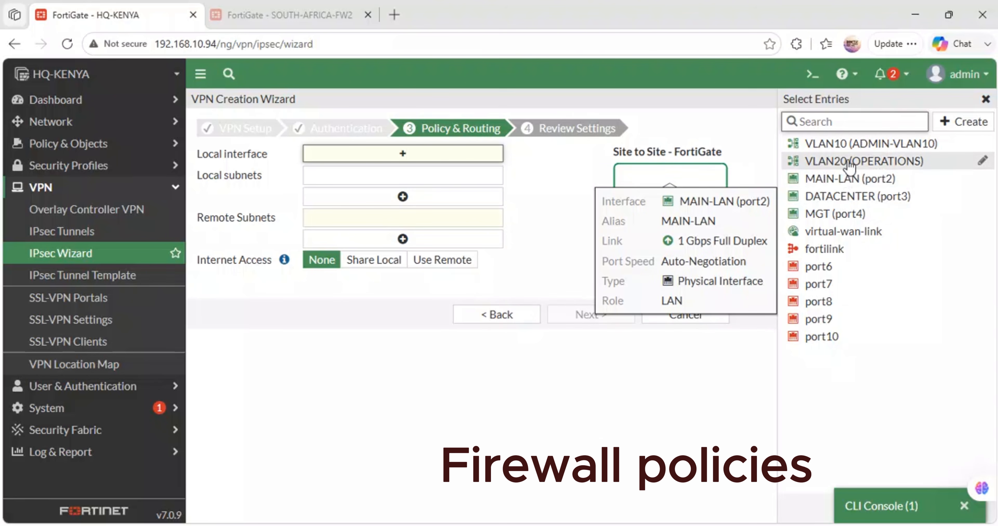
# - Create the HQ-KENYA_VPN tunnel with VLAN10 and VLAN20 as local interfaces and 172.168.12.0/24 as the remote subnet
pyautogui.click(797, 146)
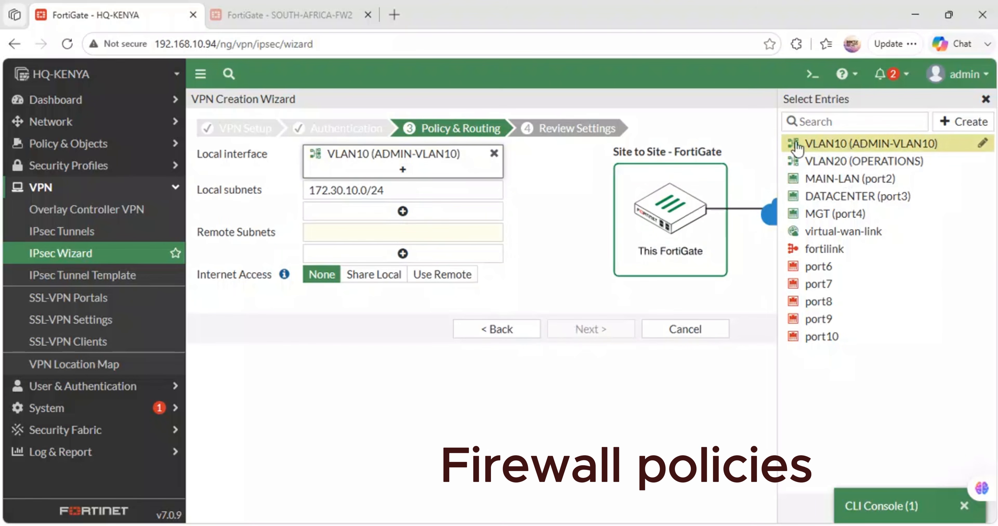
pyautogui.click(877, 161)
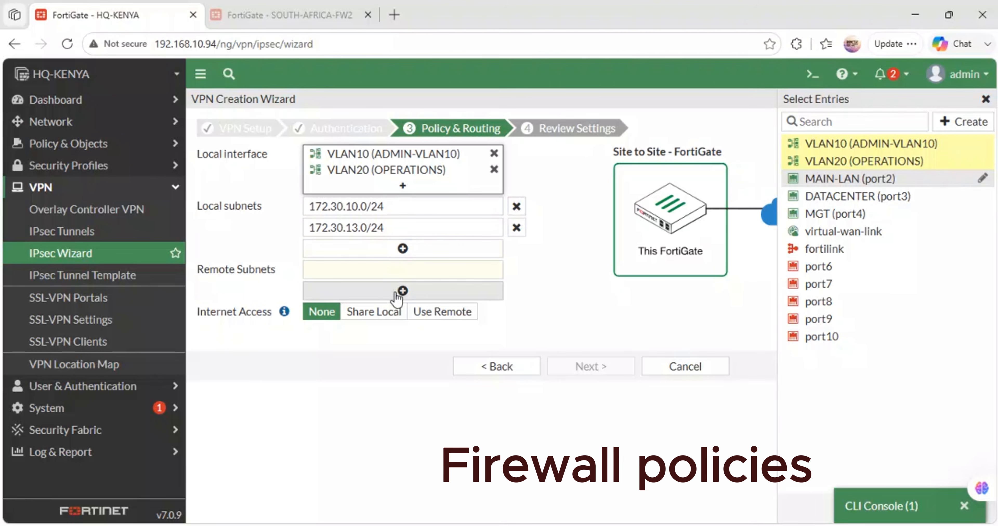
pyautogui.click(347, 272)
pyautogui.write('172.168.13')
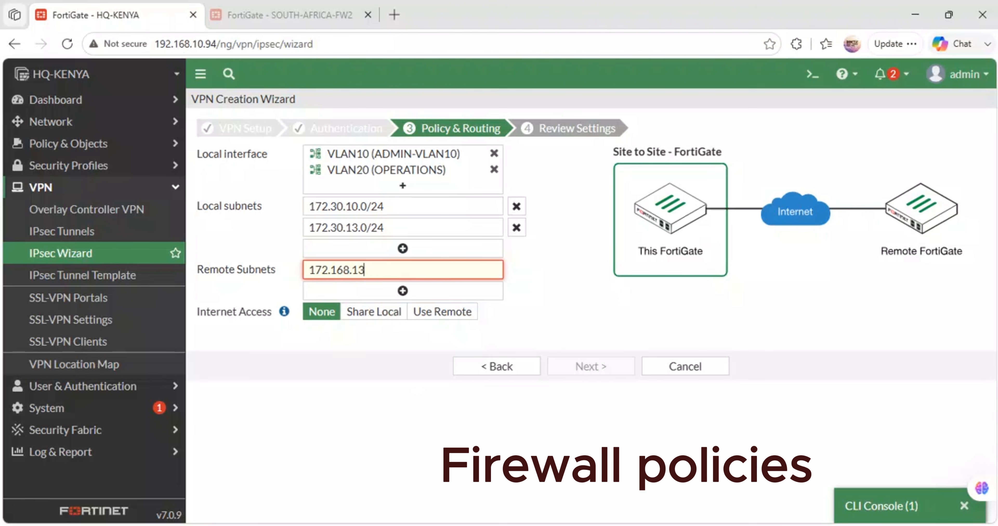
pyautogui.click(451, 482)
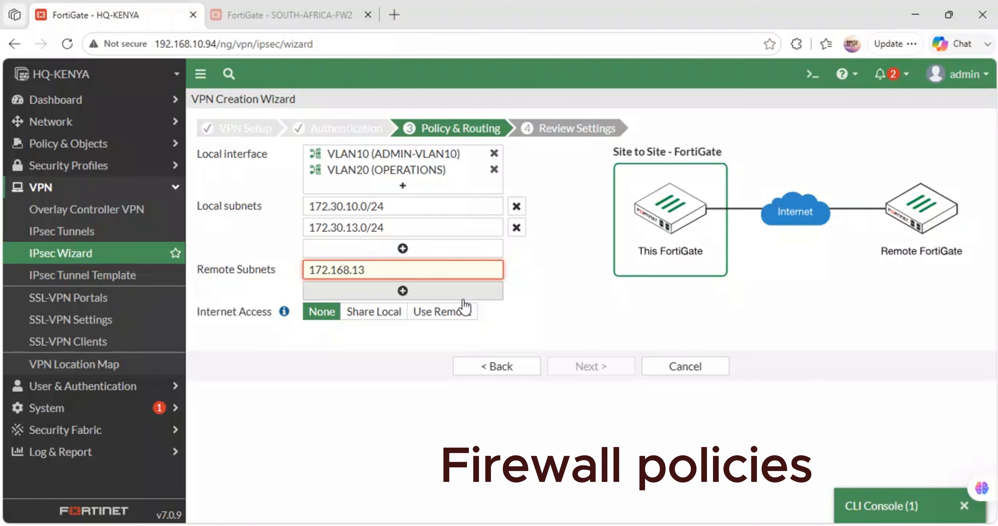
pyautogui.write('/24')
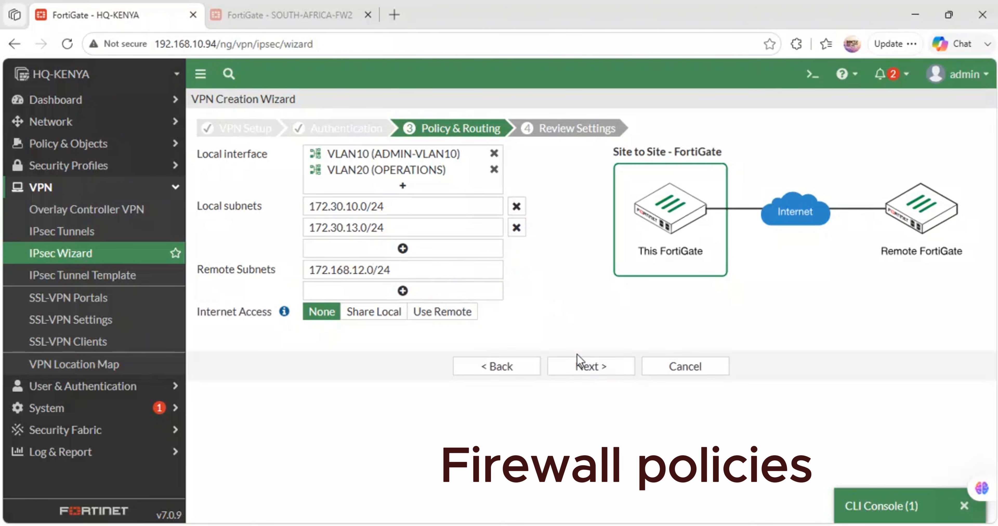
pyautogui.click(599, 366)
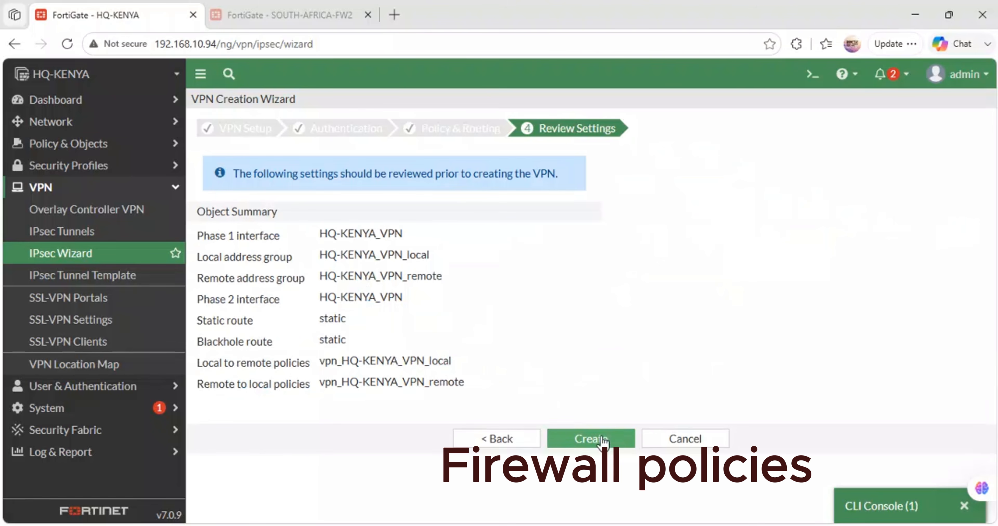
pyautogui.click(588, 437)
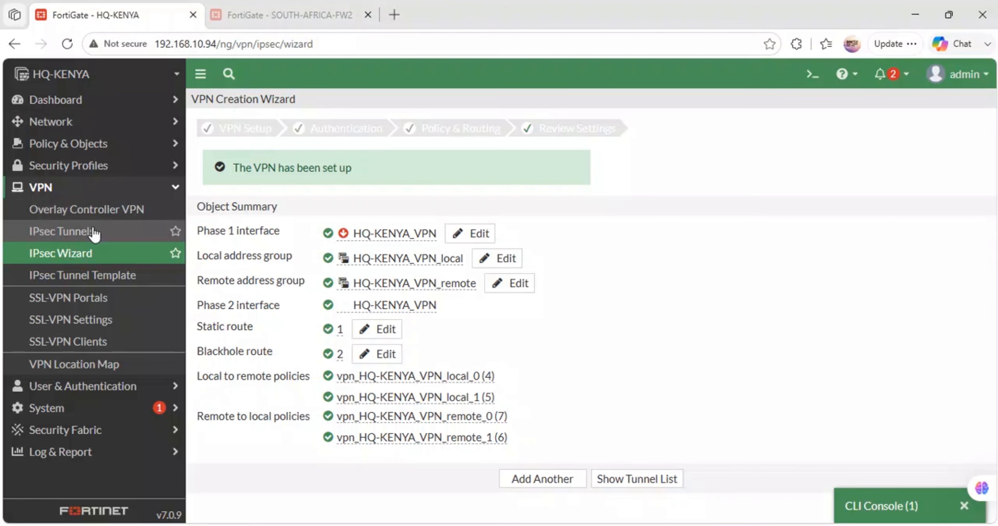
# - Check the HQ-KENYA_VPN tunnel's status in the tunnel list and its phase details in the IPsec monitor
pyautogui.click(86, 234)
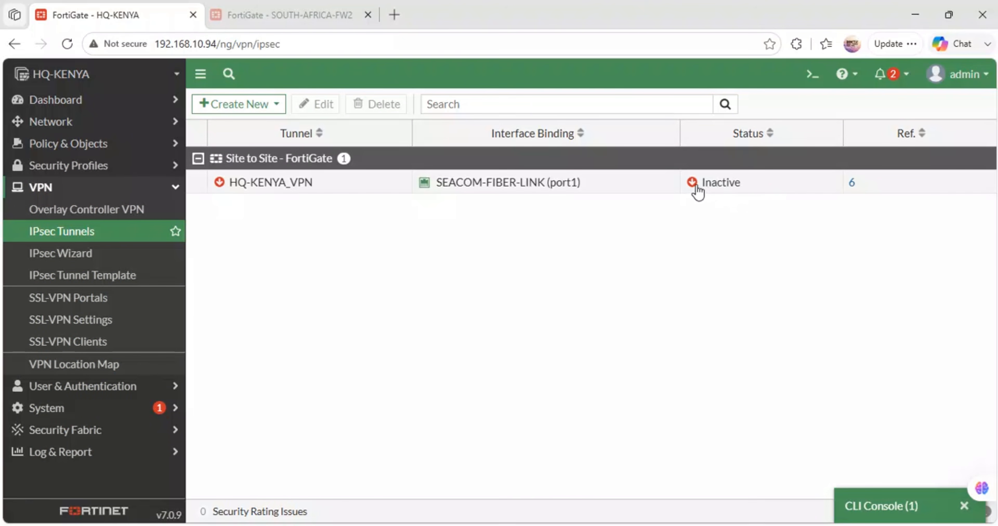
pyautogui.click(693, 183)
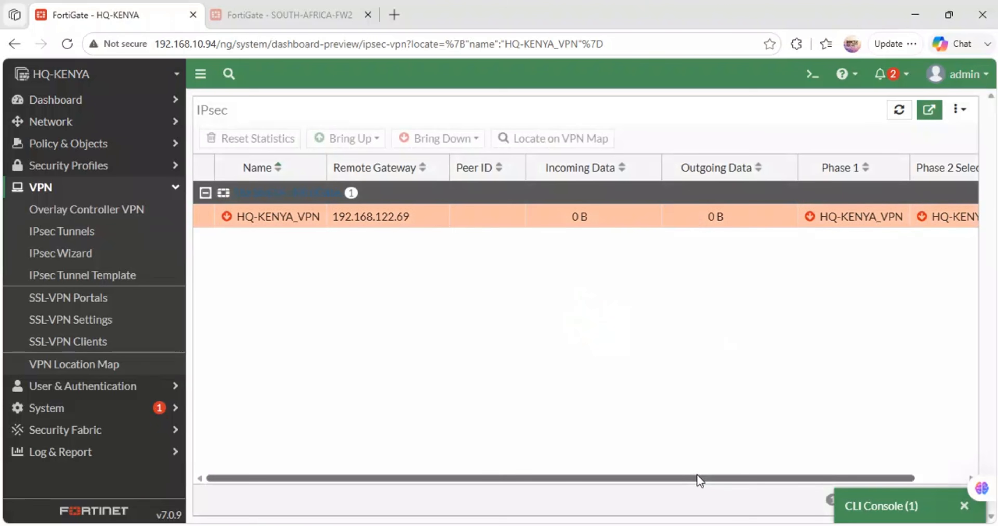
pyautogui.moveTo(699, 477); pyautogui.dragTo(860, 455)
pyautogui.click(964, 505)
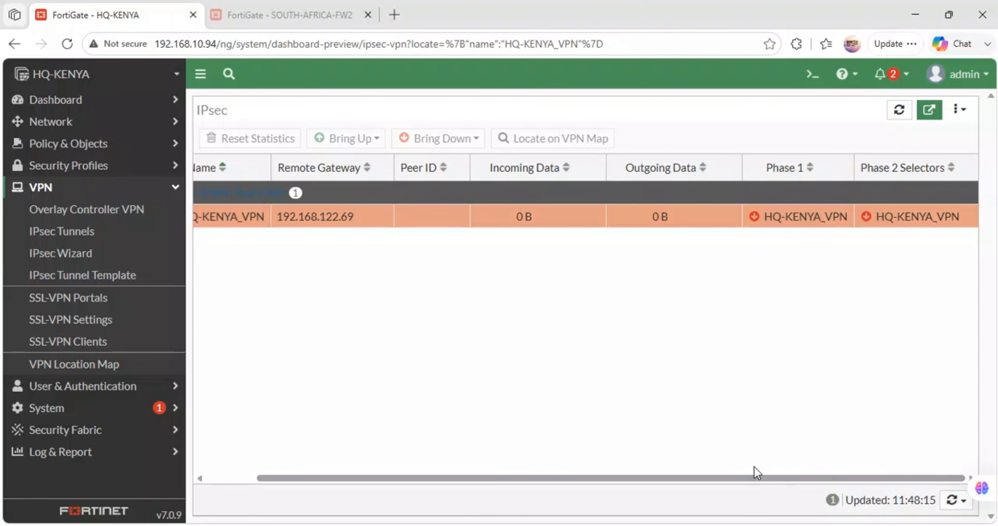
pyautogui.moveTo(494, 477); pyautogui.dragTo(402, 480)
# - Switch to the SOUTH-AFRICA-FW2 FortiGate and start creating a new IPsec tunnel
pyautogui.click(261, 6)
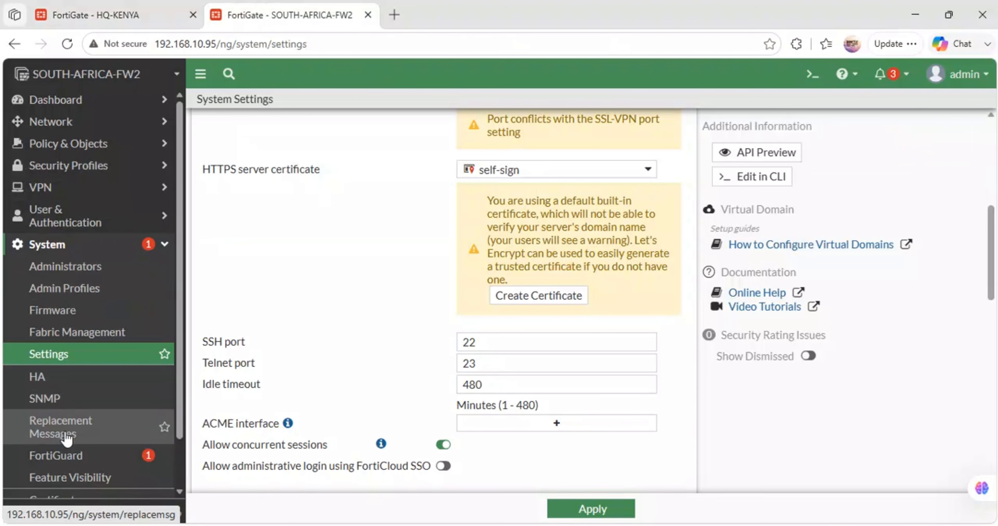
pyautogui.scroll(-2, 67, 438)
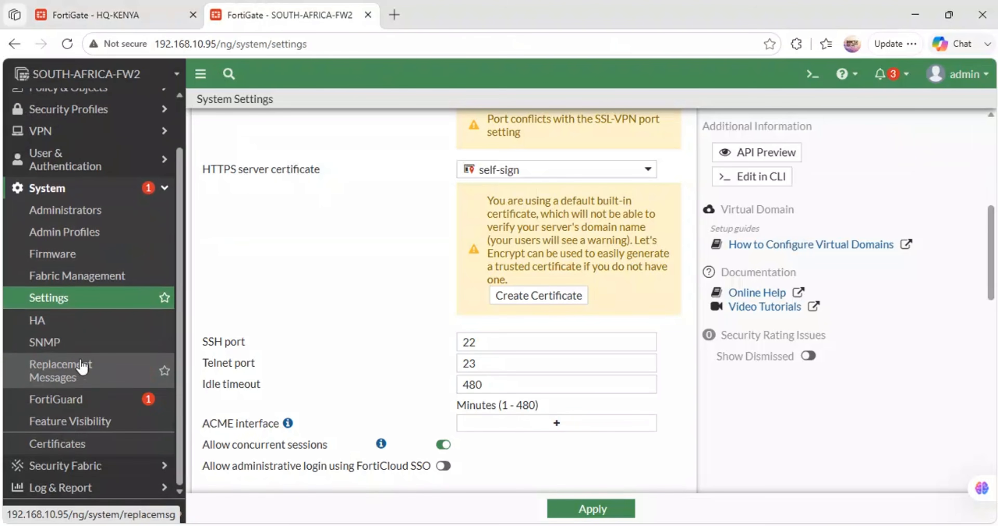
pyautogui.click(79, 133)
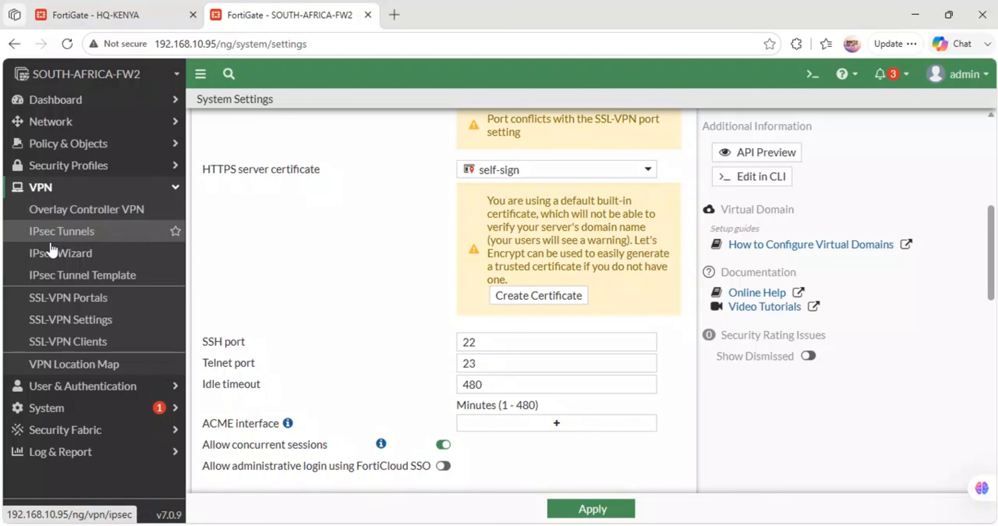
pyautogui.click(57, 231)
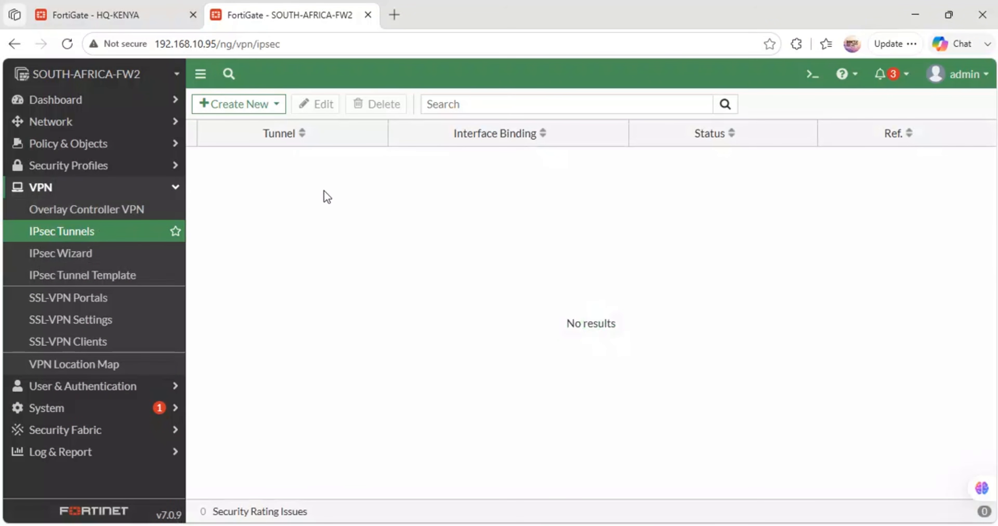
pyautogui.click(253, 105)
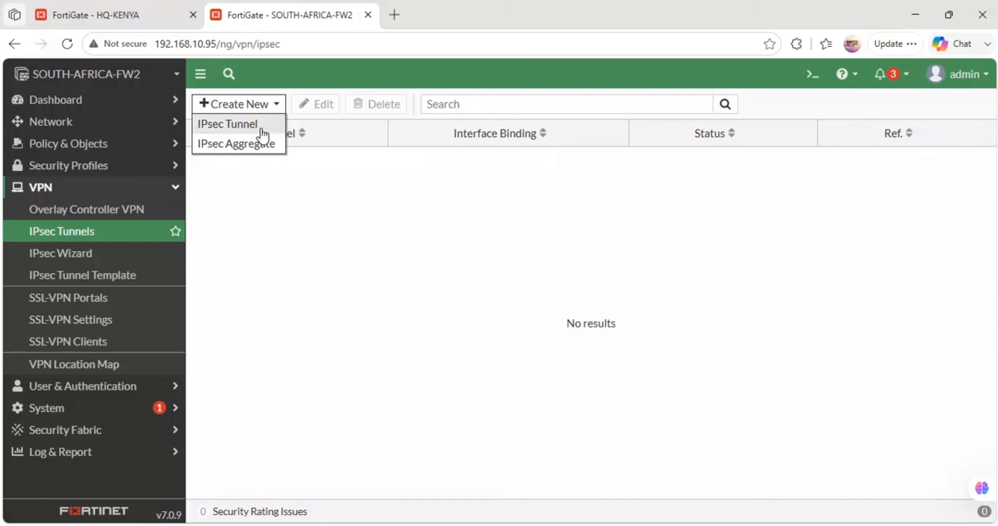
pyautogui.click(259, 133)
# - Give the Site to Site tunnel a name starting with SA- and proceed to the authentication settings
pyautogui.click(342, 152)
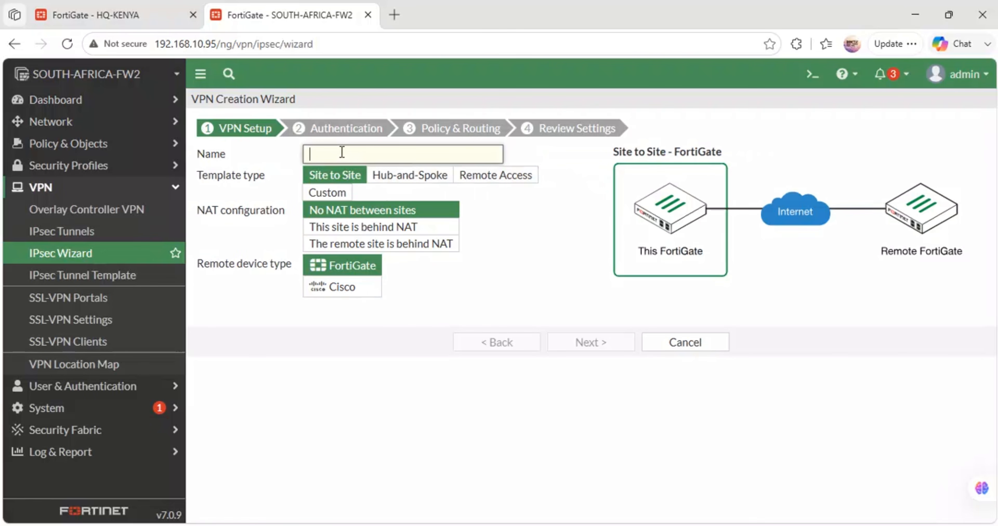
pyautogui.write('SA-VPN')
pyautogui.click(583, 346)
# - Set the tunnel's remote IP address to 192.168.122.220
pyautogui.click(346, 176)
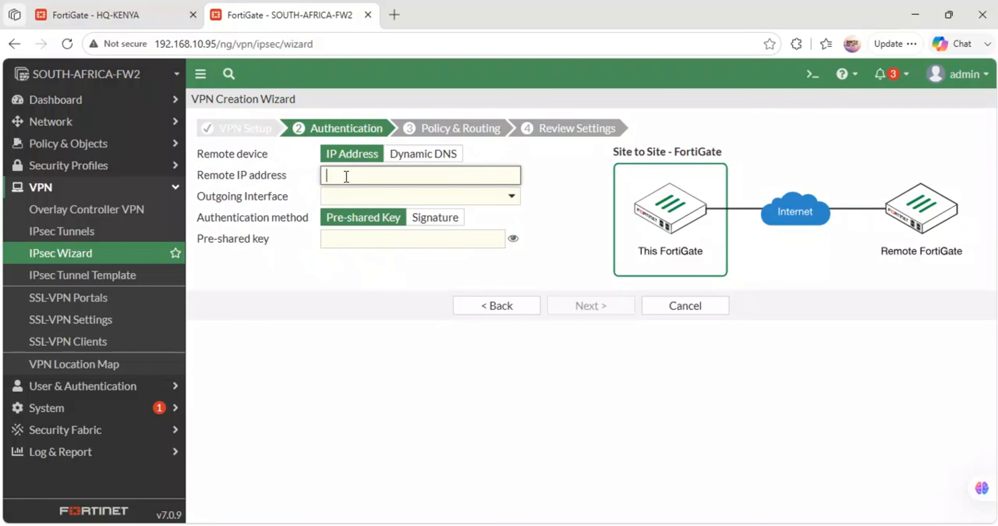
pyautogui.write('192.168.122.220')
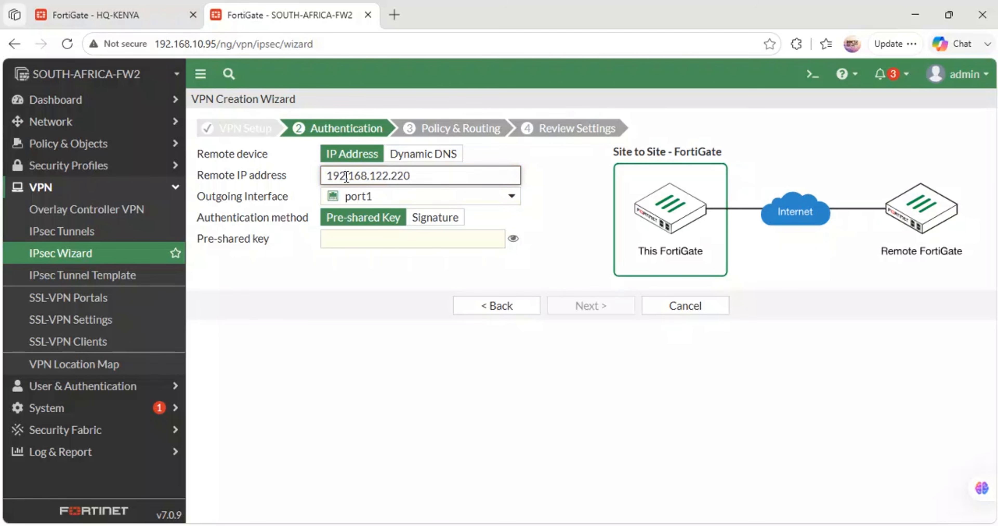
# - Check KENYA's WAN address in the GNS3 topology, moving the .220 label closer to the Port1 link, and return to the VPN wizard
pyautogui.click(426, 481)
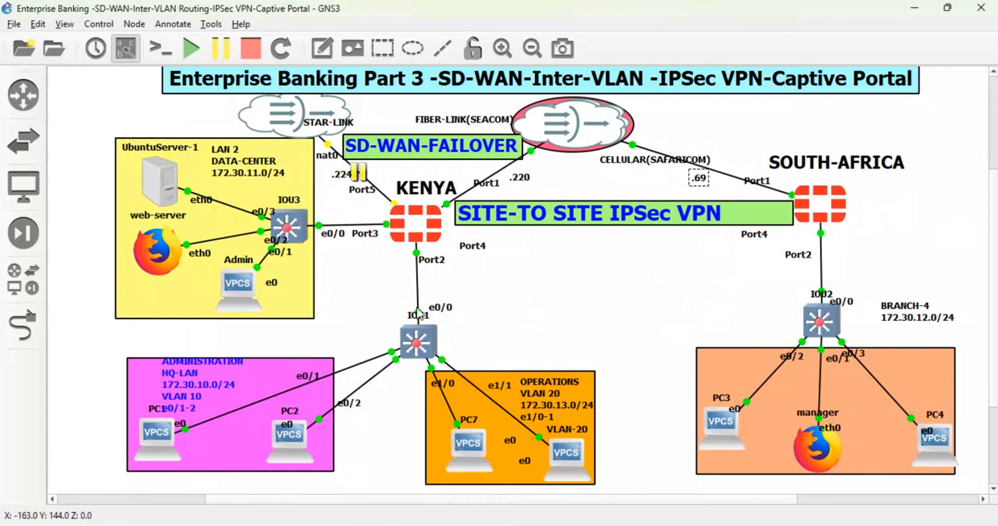
pyautogui.moveTo(526, 181); pyautogui.dragTo(517, 182)
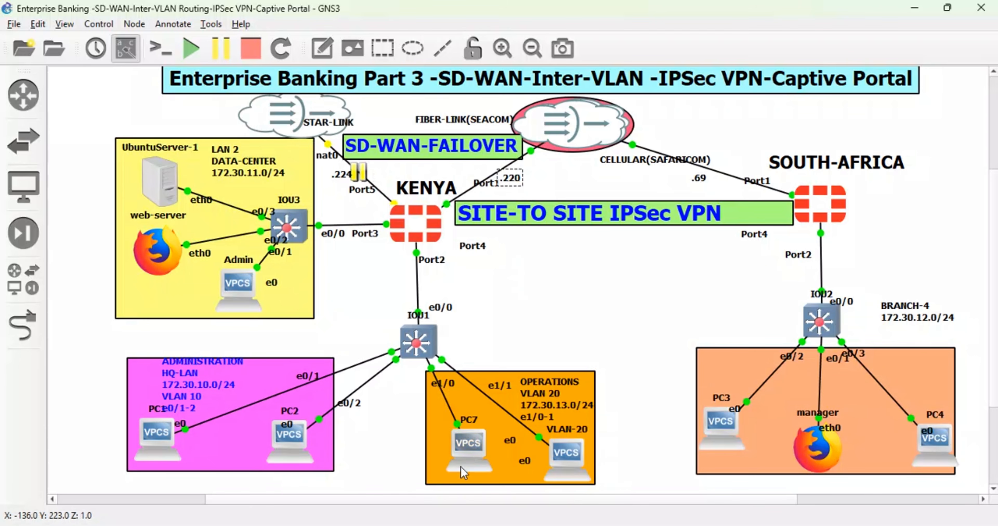
pyautogui.moveTo(360, 523)
pyautogui.click(368, 475)
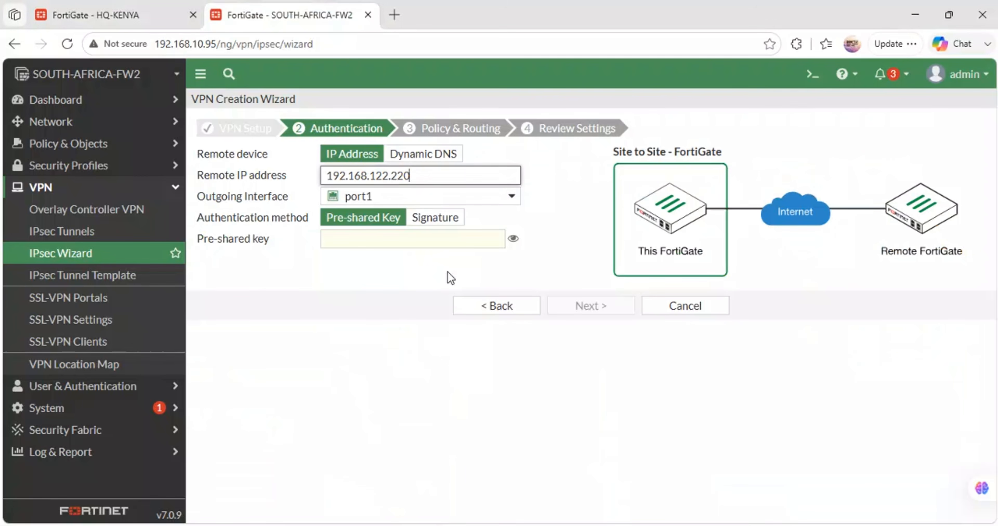
# - Select port1 as the outgoing interface, enter and reveal the pre-shared key, and proceed to the policy and routing settings
pyautogui.click(401, 196)
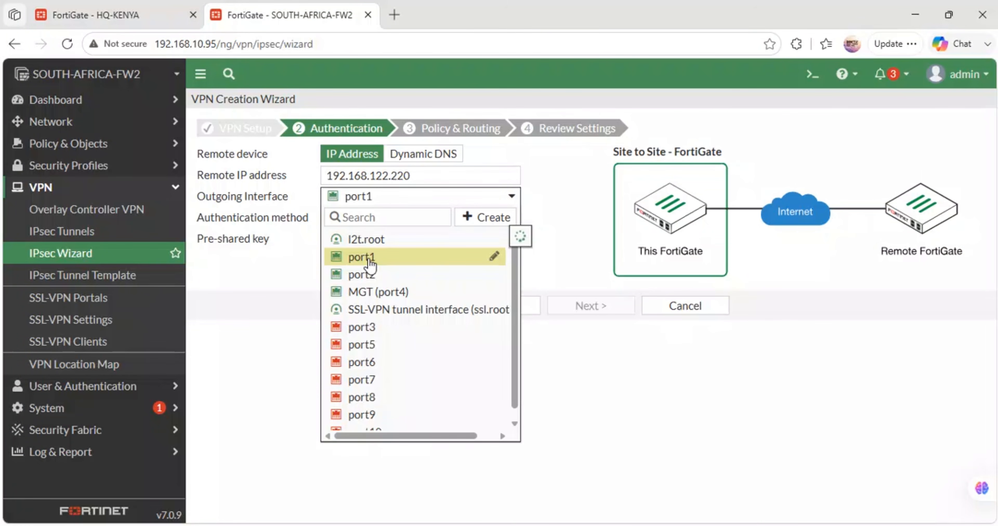
pyautogui.click(377, 256)
pyautogui.click(381, 239)
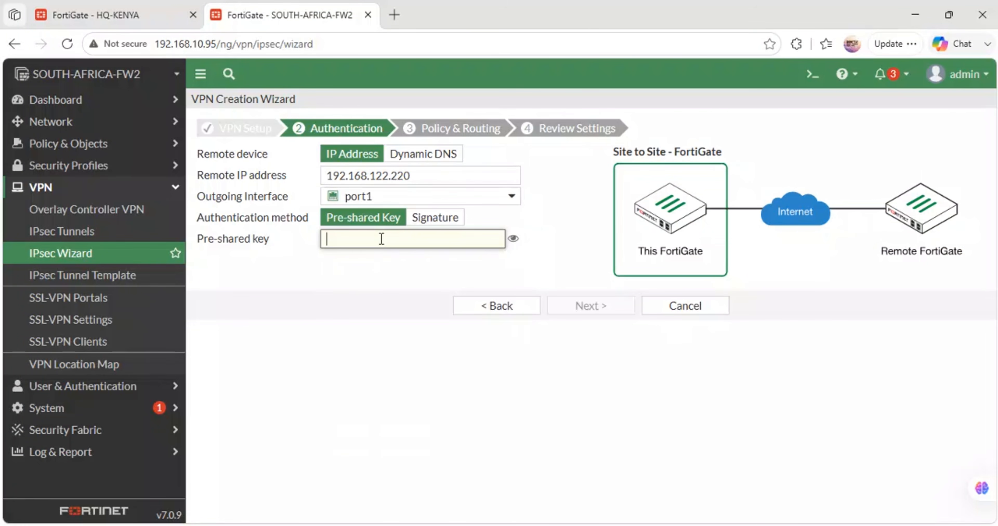
pyautogui.write('•••••')
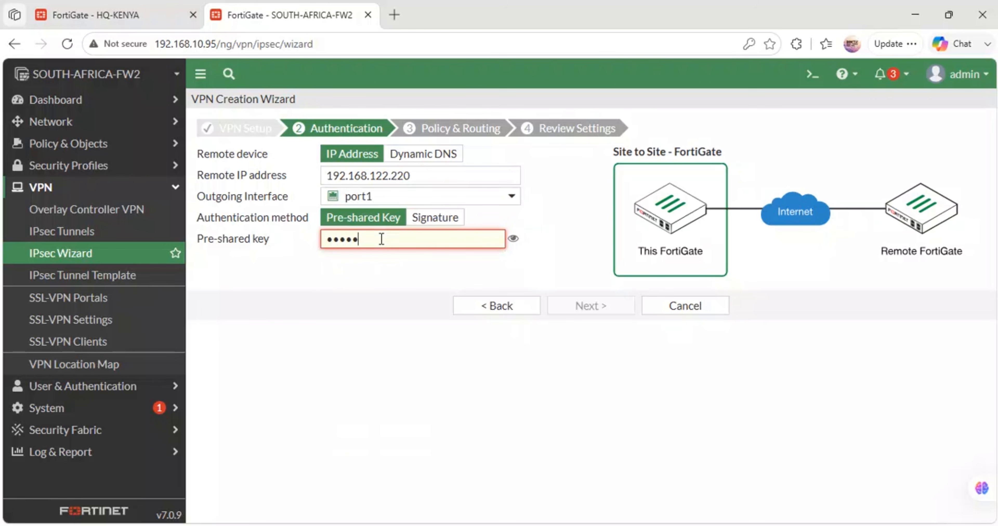
pyautogui.write('••')
pyautogui.click(511, 241)
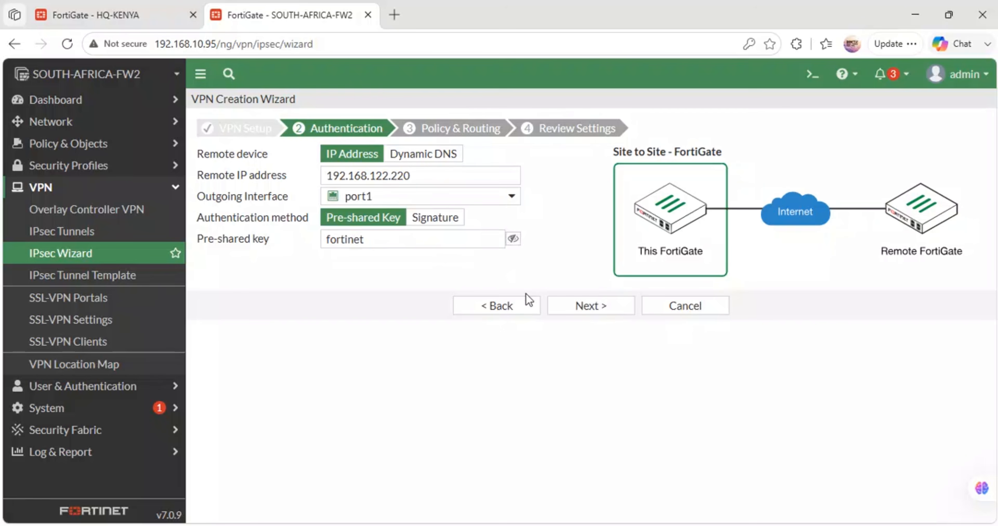
pyautogui.click(573, 308)
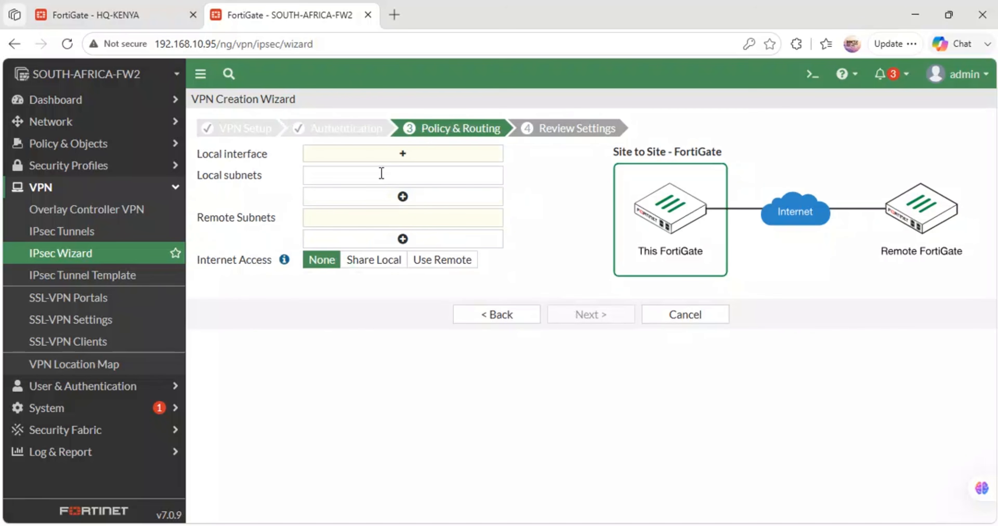
# - Set port2 as the local interface and add 172.30.10.0/24 and 172.30.13.0/24 as remote subnets
pyautogui.click(369, 159)
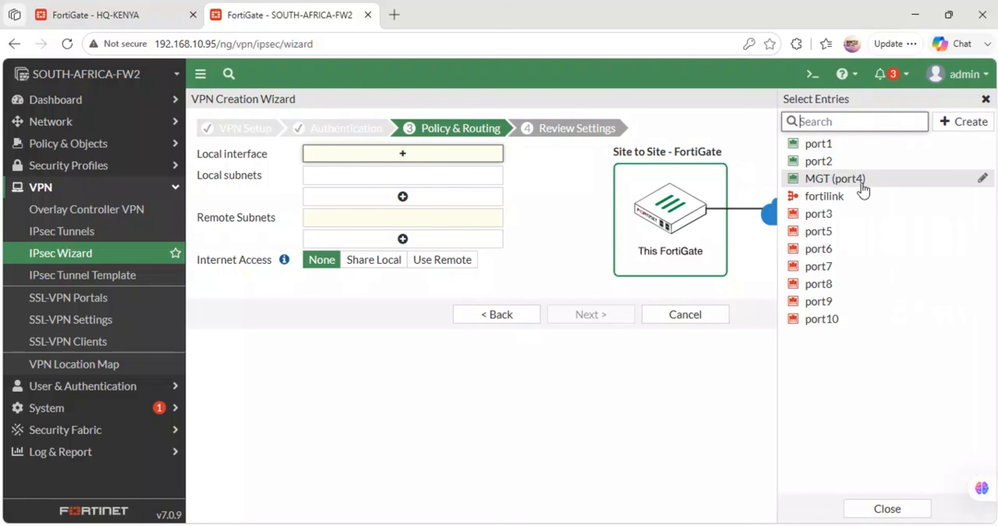
pyautogui.click(837, 164)
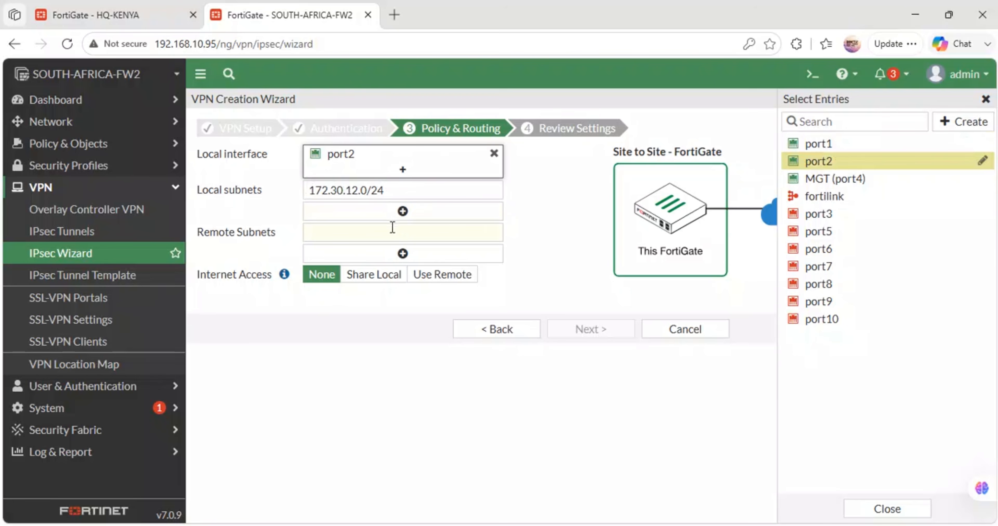
pyautogui.click(383, 233)
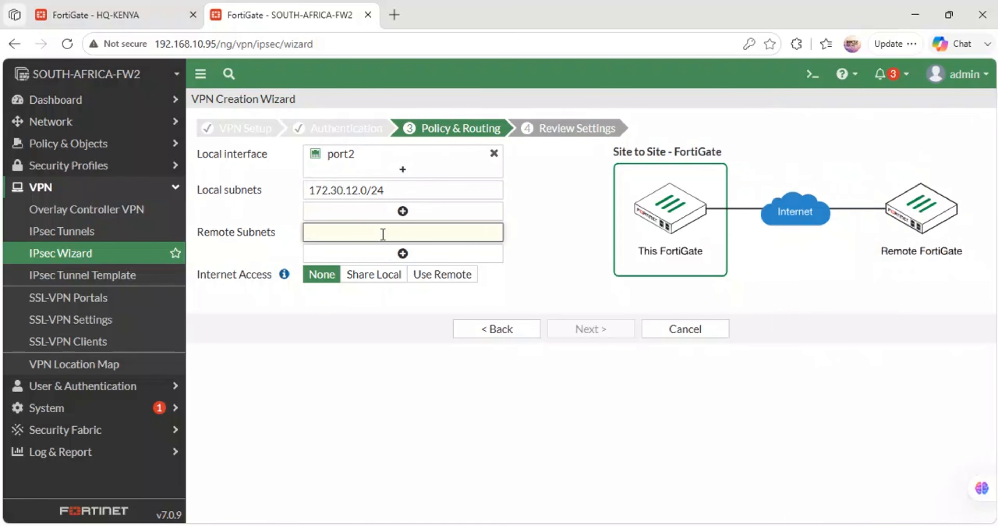
pyautogui.write('172.30.10.')
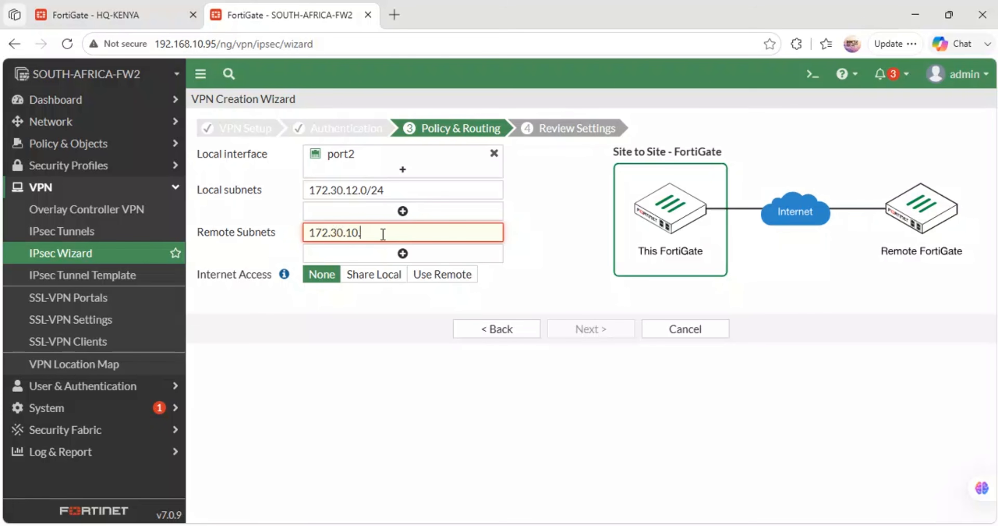
pyautogui.write('0/24')
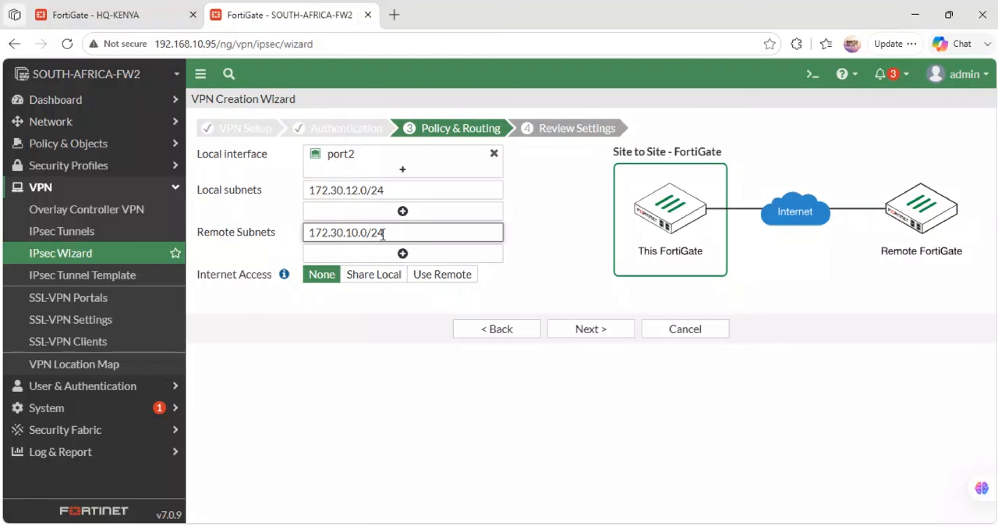
pyautogui.click(402, 254)
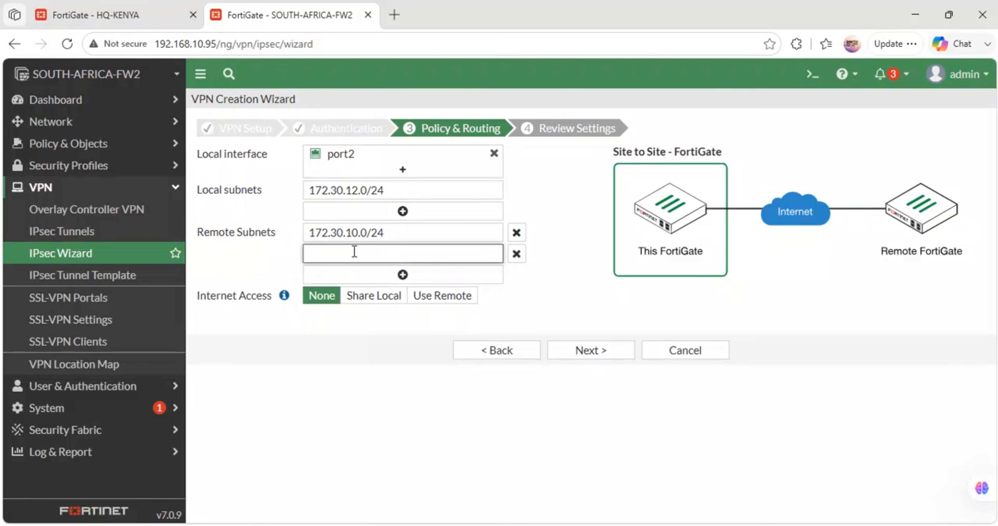
pyautogui.write('172.30.13.0/24')
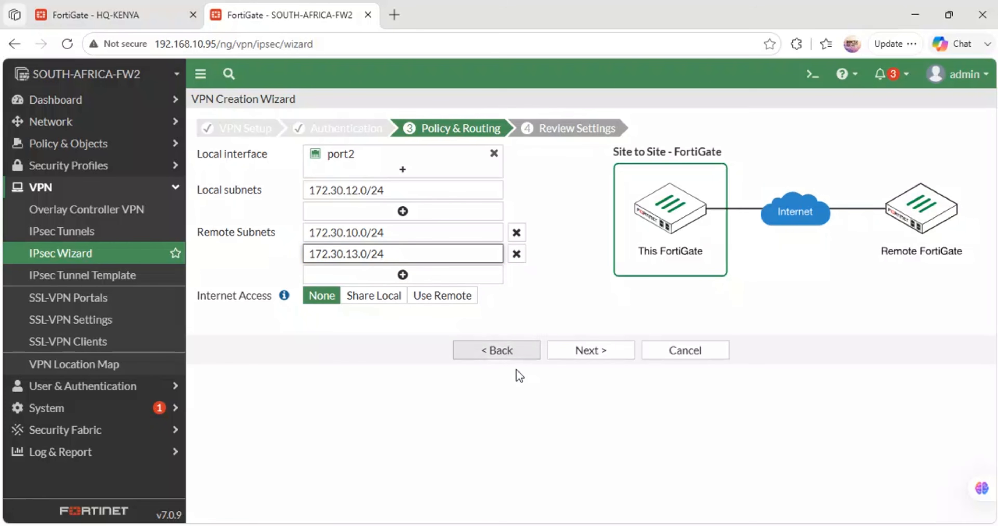
# - Check the OPERATIONS VLAN 20 subnet in the GNS3 topology, shifting its label slightly upward
pyautogui.click(430, 481)
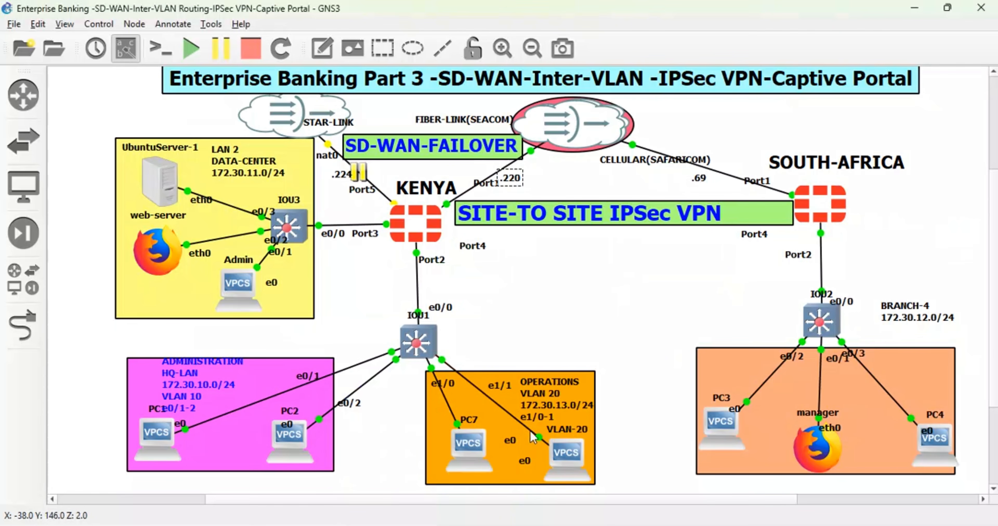
pyautogui.moveTo(558, 407); pyautogui.dragTo(550, 398)
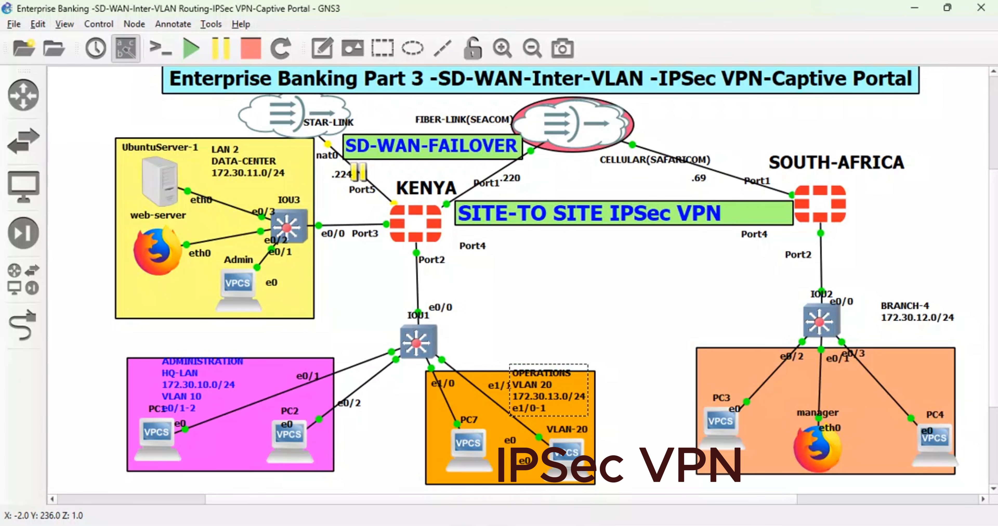
# - Return to the SOUTH-AFRICA VPN wizard, accept the policy and routing settings, and create the SA-VPN tunnel
pyautogui.moveTo(360, 523)
pyautogui.click(386, 483)
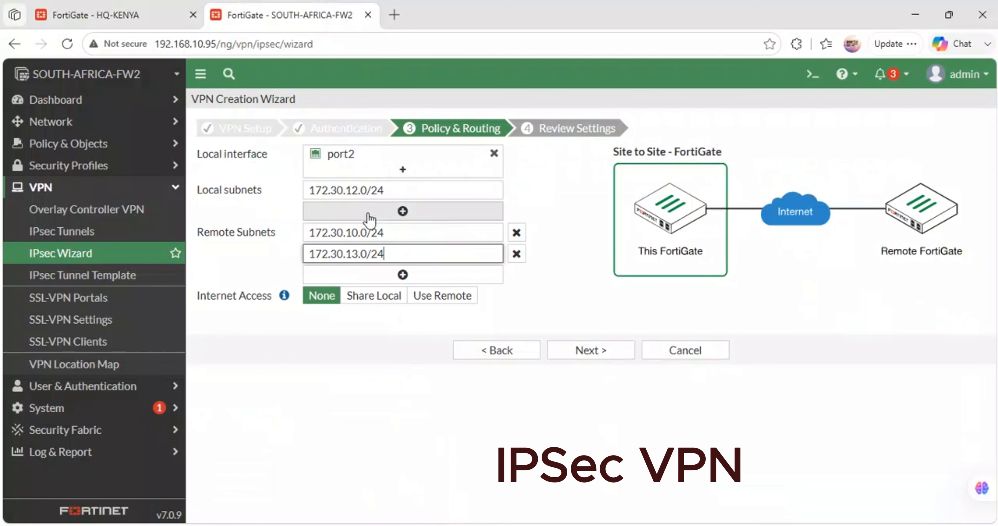
pyautogui.click(593, 350)
pyautogui.click(580, 437)
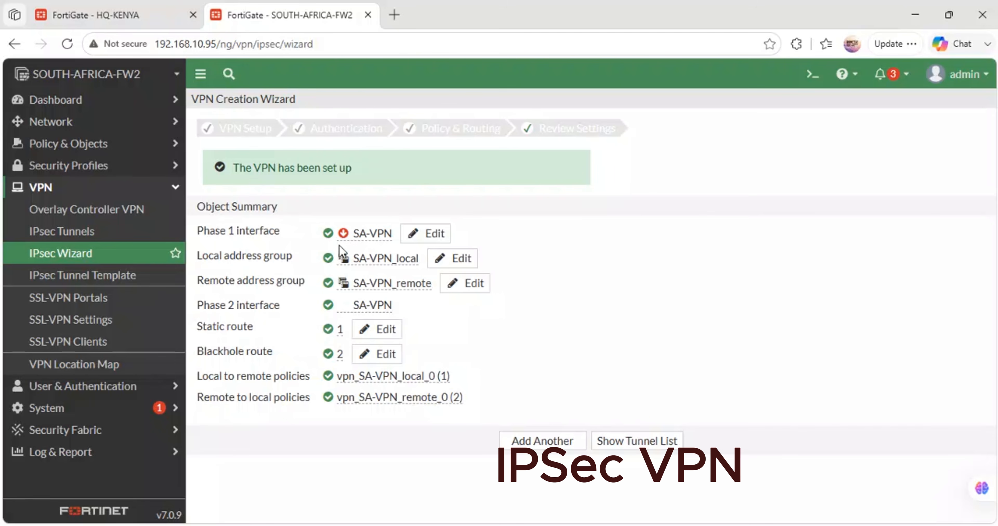
# - Review the SA-VPN object summary, including the address groups and phase 2 interface, and show the tunnel list
pyautogui.moveTo(374, 237)
pyautogui.moveTo(392, 284)
pyautogui.moveTo(385, 306); pyautogui.dragTo(351, 306)
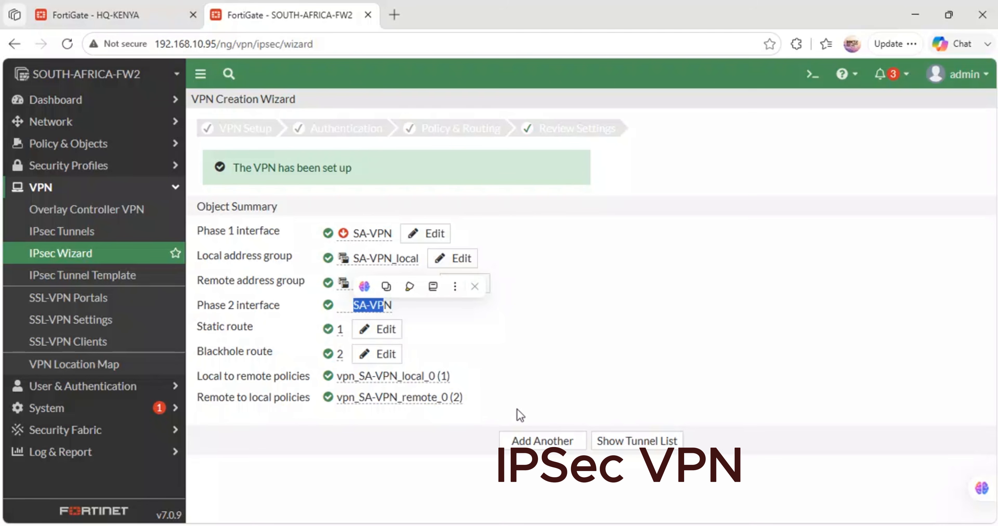
pyautogui.click(631, 444)
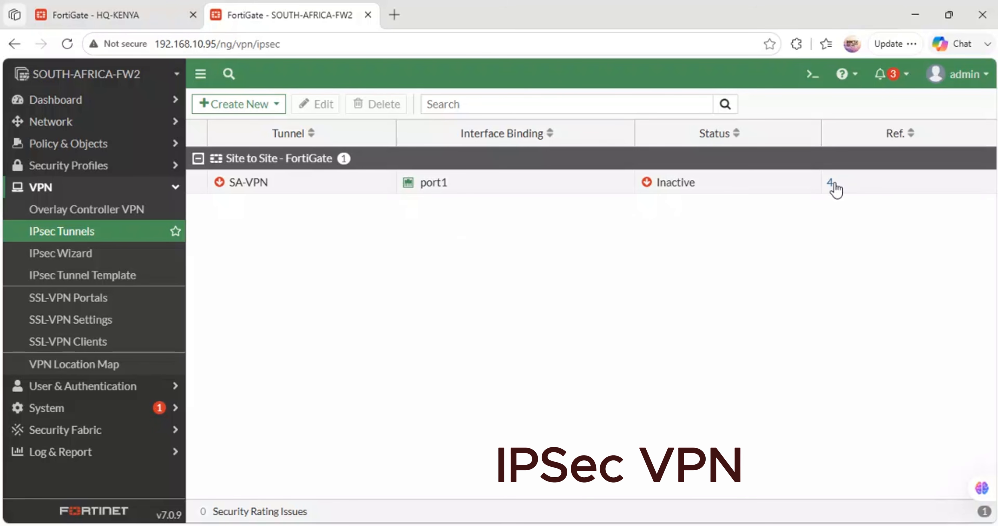
# - Switch to HQ-KENYA and bring up the HQ-KENYA_VPN tunnel from the IPsec monitor
pyautogui.click(149, 11)
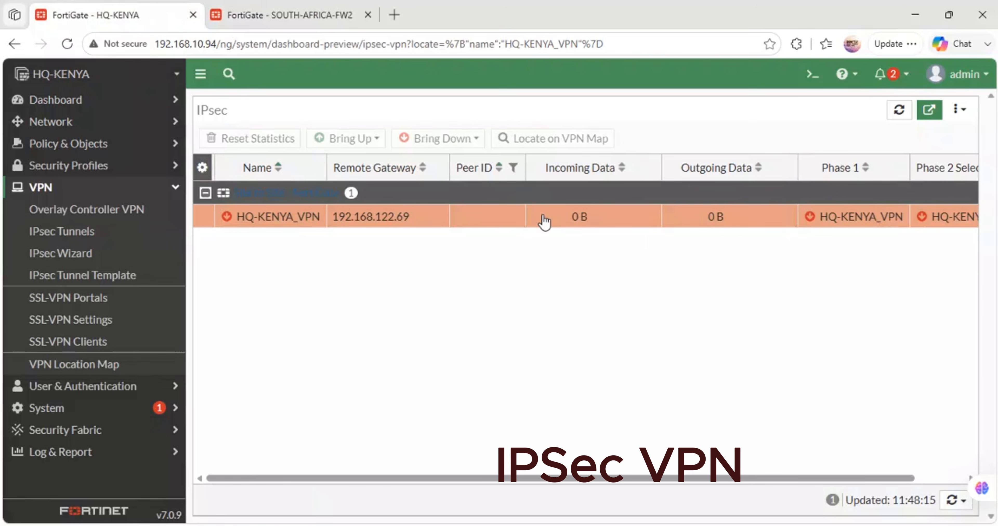
pyautogui.moveTo(603, 483); pyautogui.dragTo(770, 475)
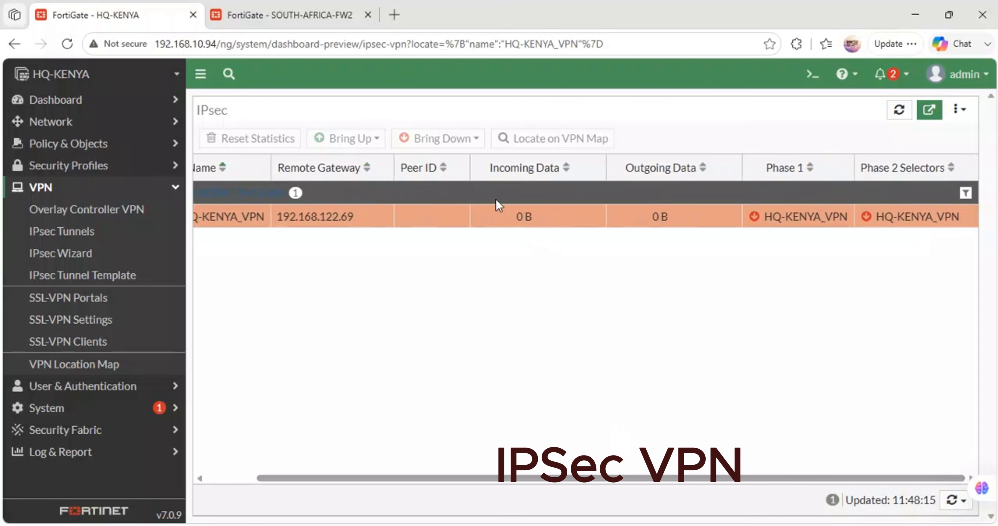
pyautogui.rightClick(773, 221)
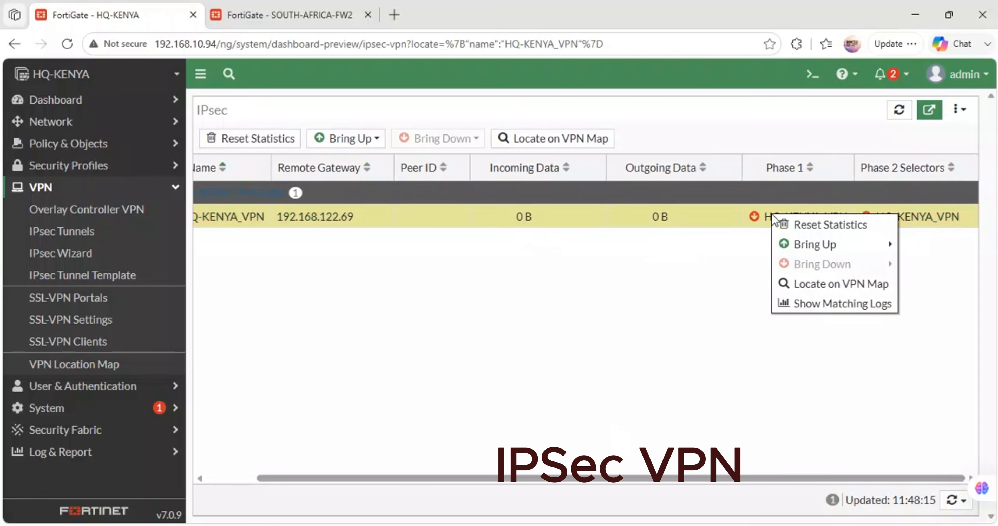
pyautogui.moveTo(794, 246)
pyautogui.click(645, 250)
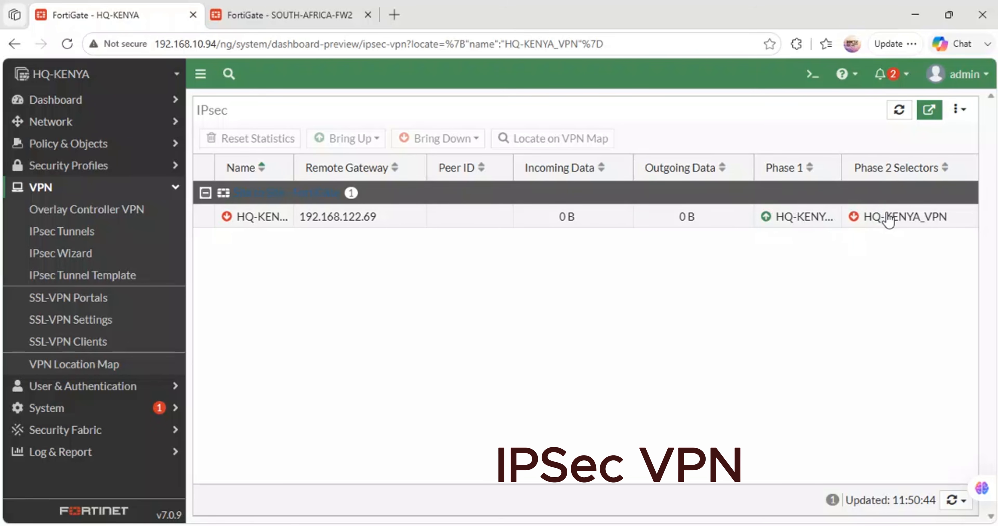
# - Try twice more to bring up HQ-KENYA_VPN's phase 2 selectors and check their status
pyautogui.moveTo(876, 216)
pyautogui.rightClick(901, 219)
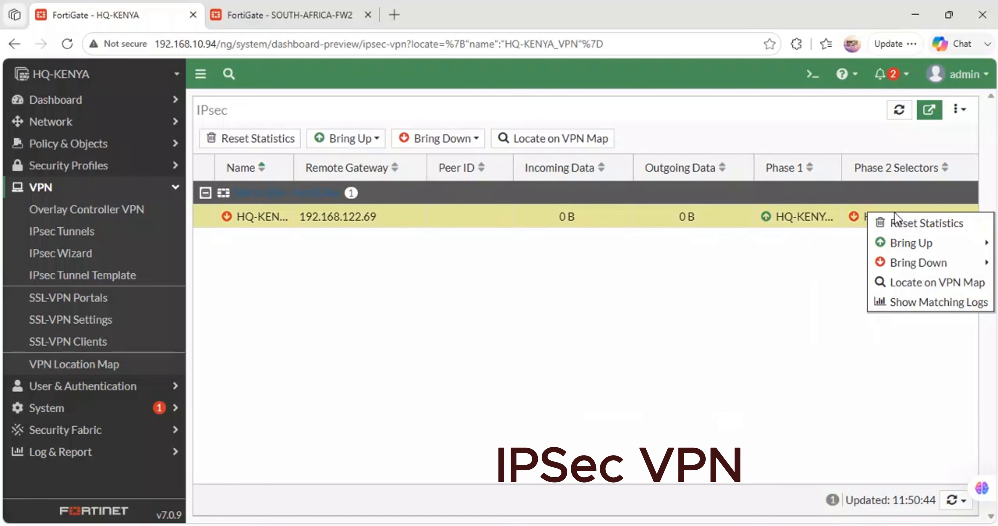
pyautogui.moveTo(892, 243)
pyautogui.click(743, 264)
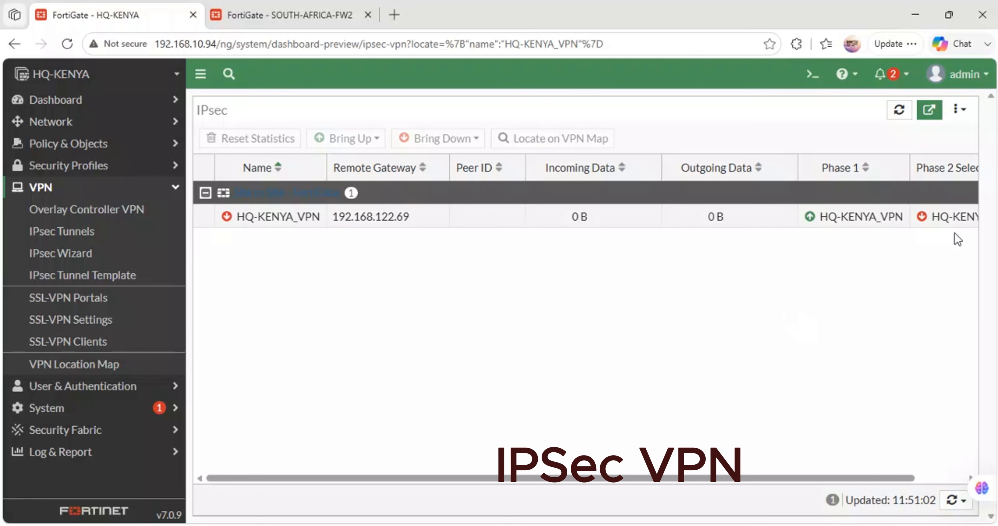
pyautogui.rightClick(943, 222)
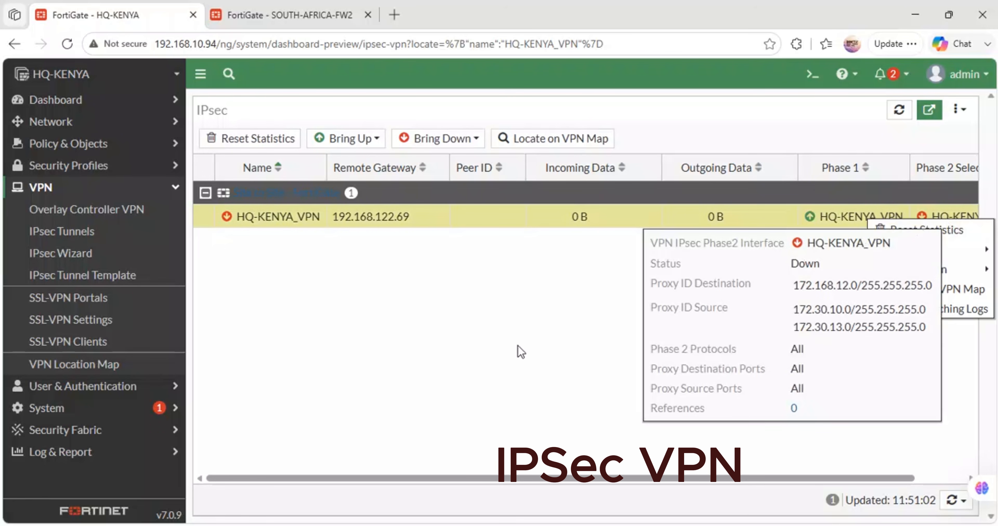
pyautogui.rightClick(939, 212)
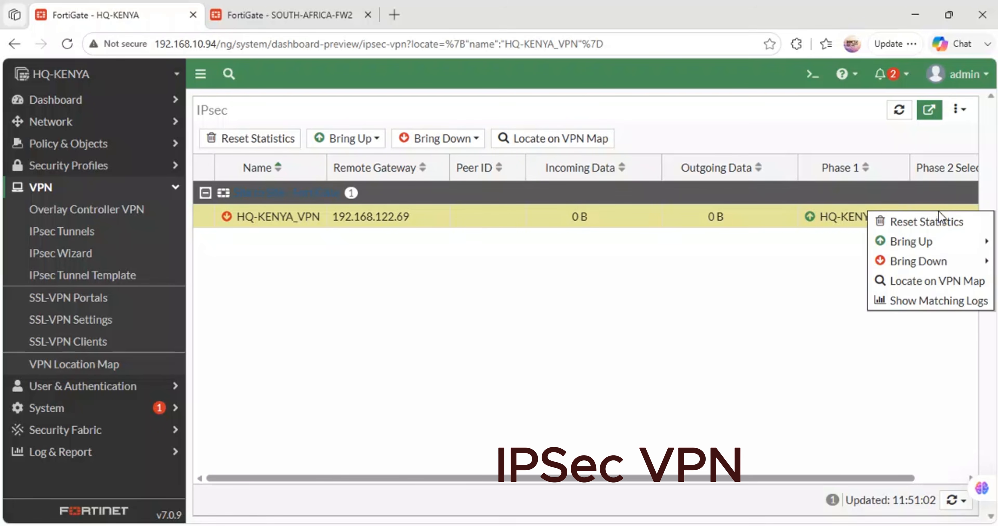
pyautogui.moveTo(918, 240)
pyautogui.click(773, 242)
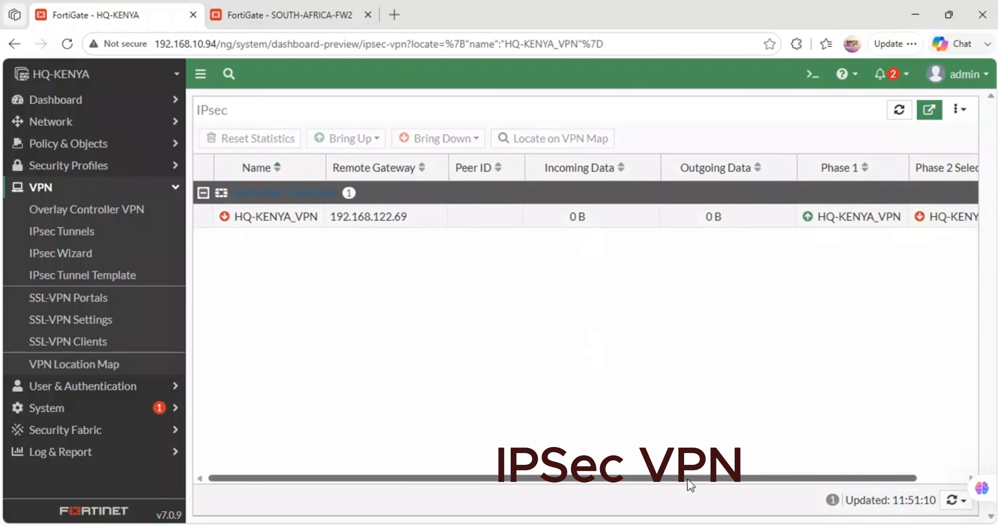
pyautogui.moveTo(687, 478); pyautogui.dragTo(888, 473)
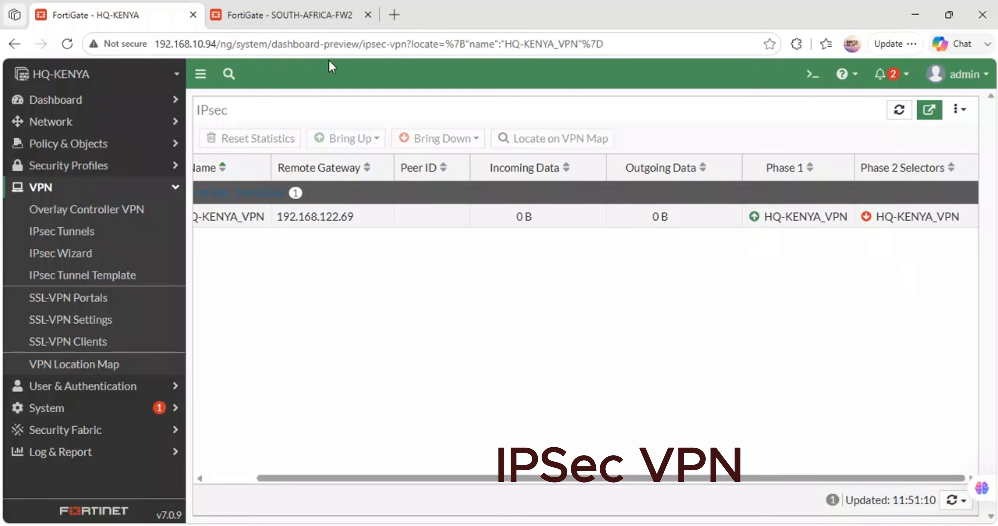
# - Inspect the SA-VPN tunnel's settings on SOUTH-AFRICA-FW2, close the stray video tutorial page, and return to the tunnel list
pyautogui.click(287, 9)
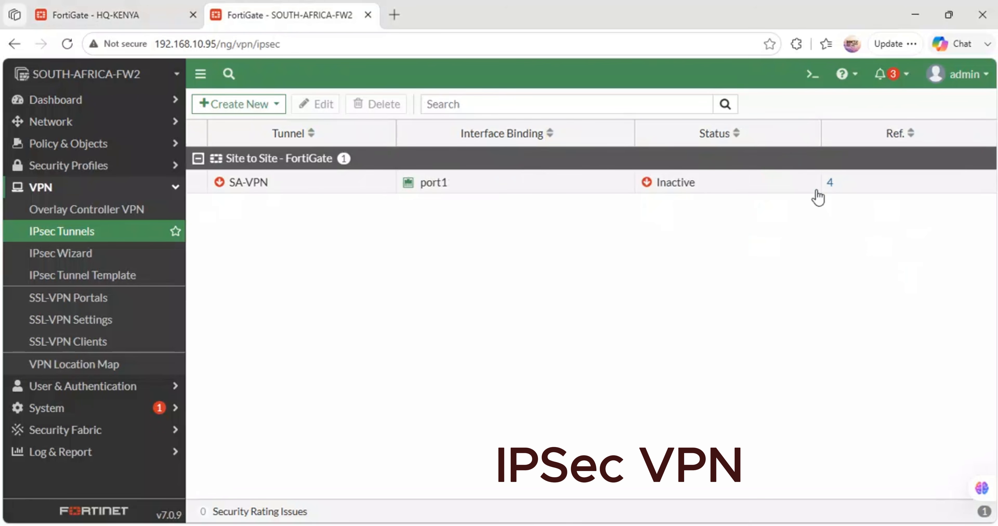
pyautogui.doubleClick(674, 182)
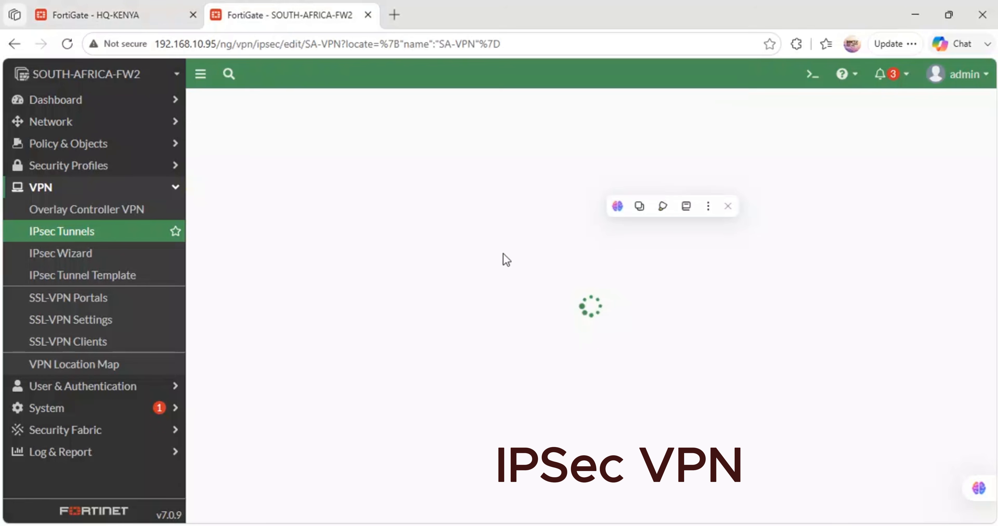
pyautogui.click(705, 346)
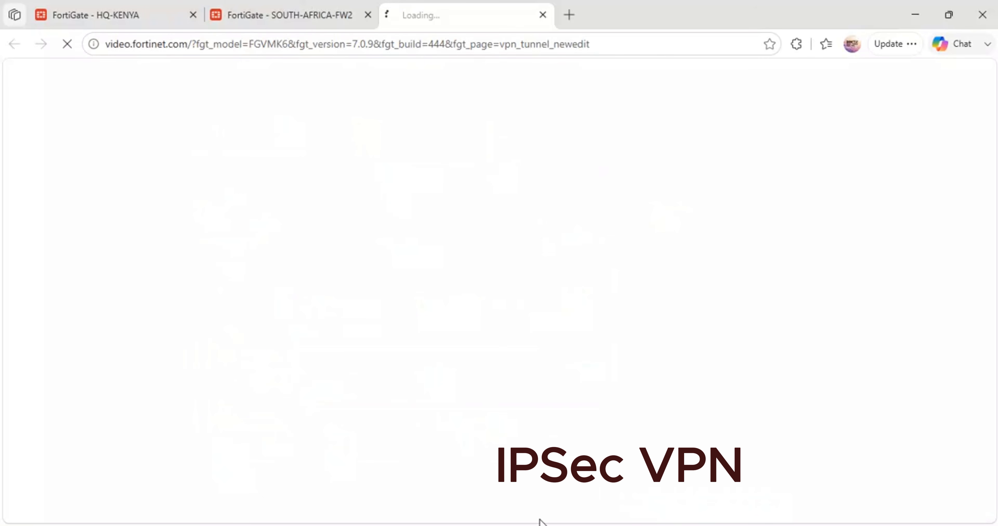
pyautogui.click(543, 15)
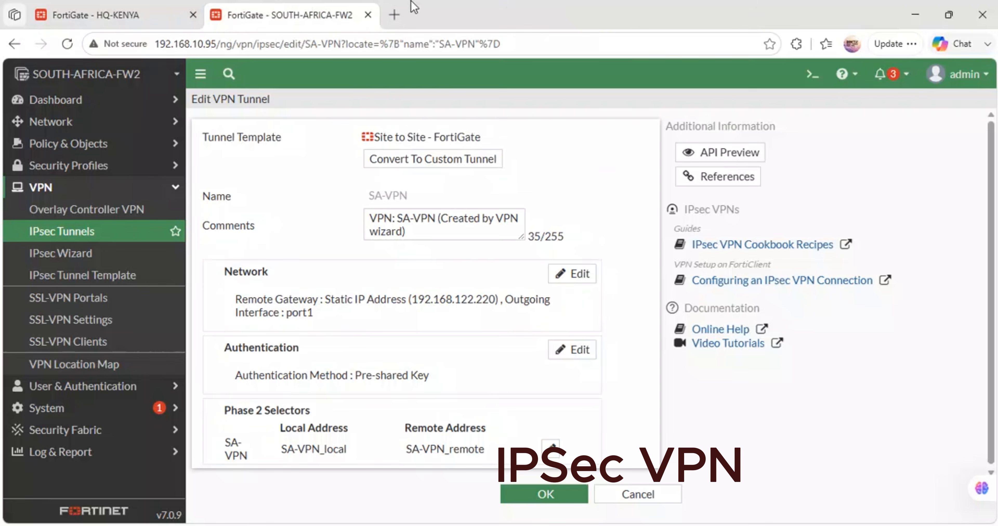
pyautogui.click(581, 493)
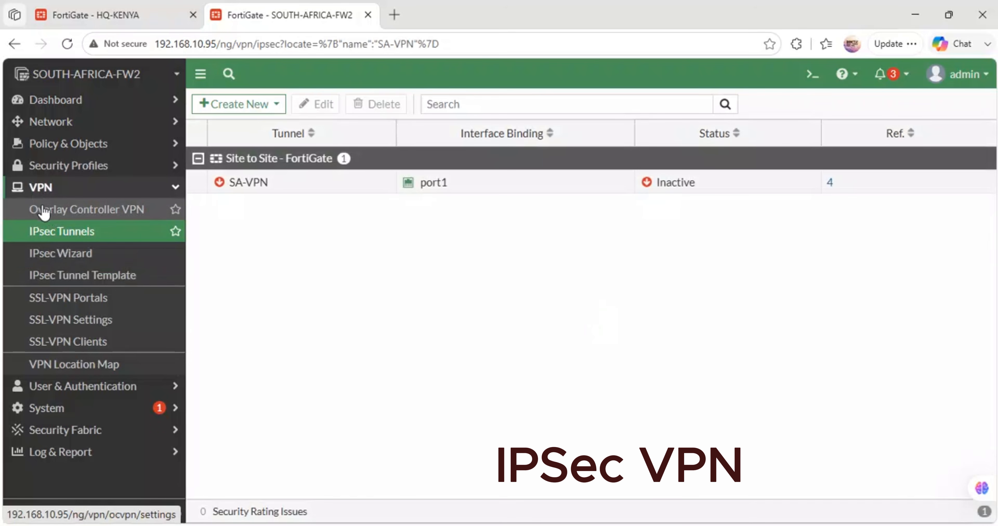
# - Open the IPsec monitor for SA-VPN and try to bring up its phase 2 selector
pyautogui.click(49, 232)
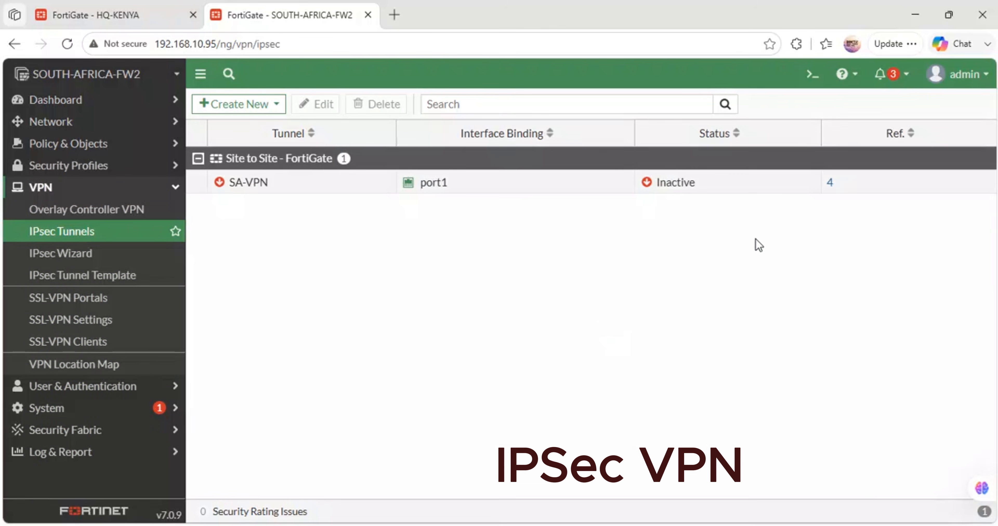
pyautogui.click(646, 184)
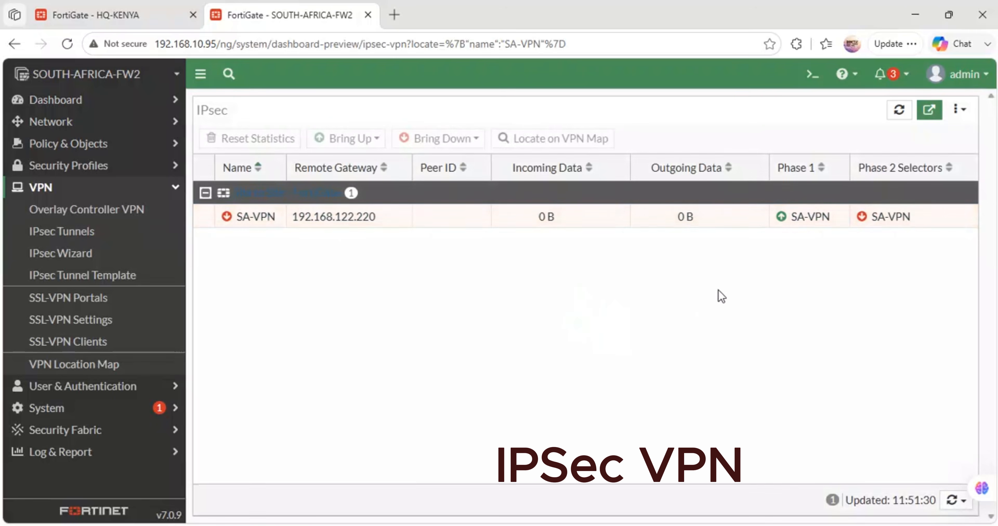
pyautogui.rightClick(898, 218)
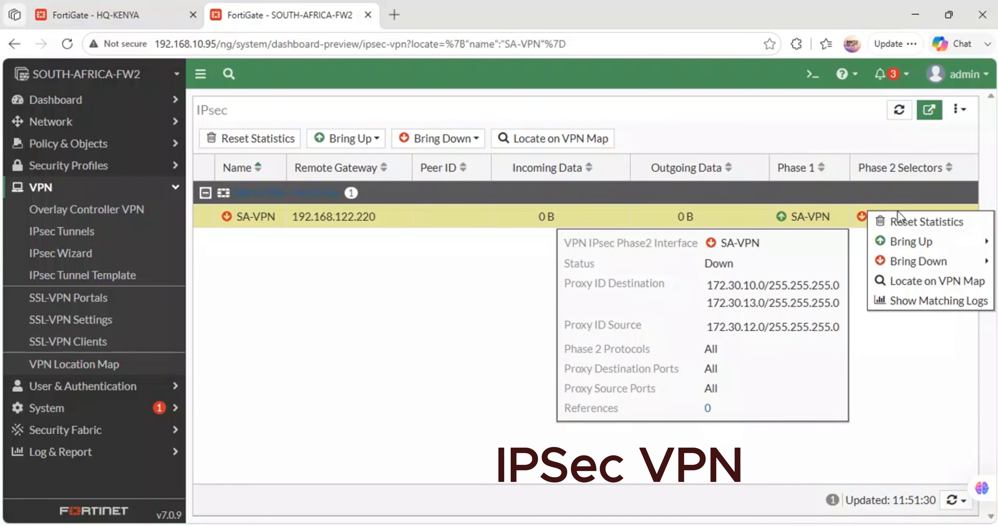
pyautogui.moveTo(906, 241)
pyautogui.click(807, 244)
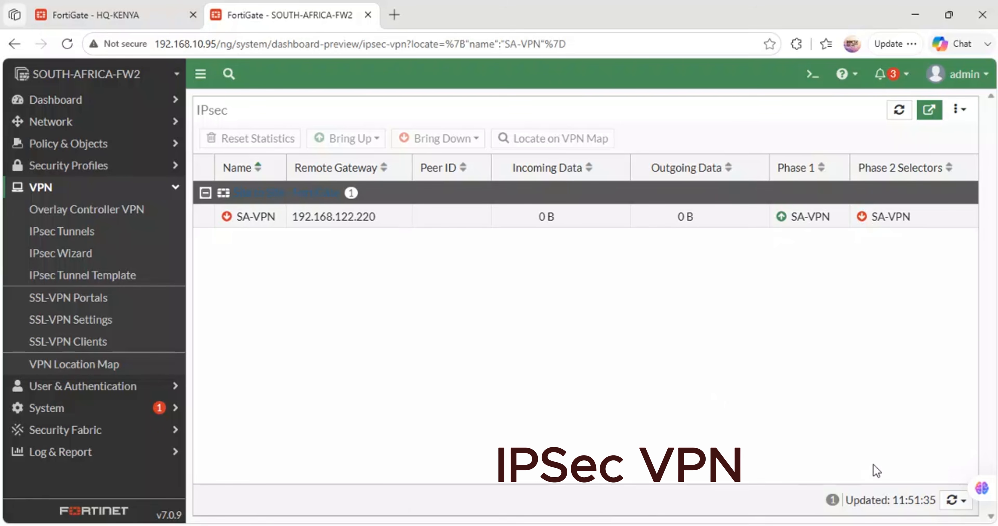
# - Try to bring up all phase 2 selectors of the SA-VPN tunnel
pyautogui.click(888, 220)
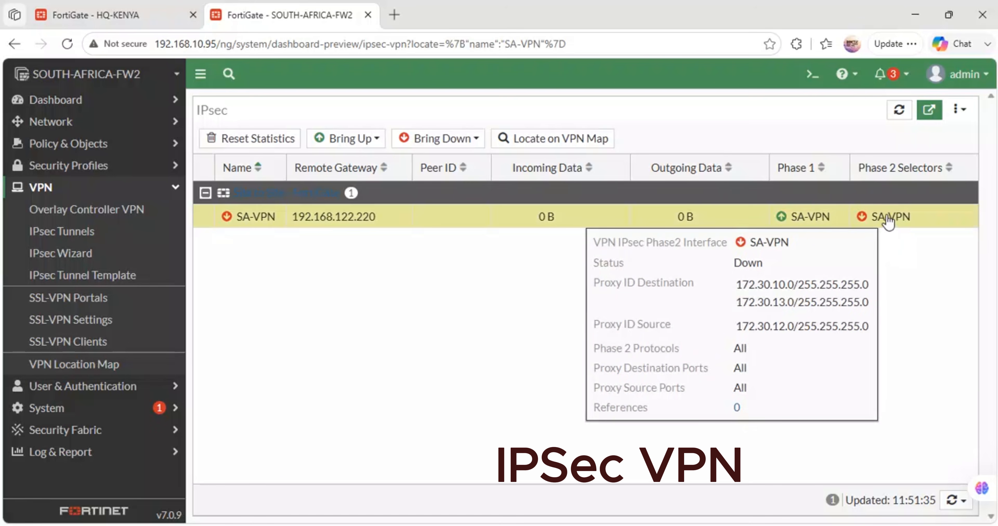
pyautogui.rightClick(889, 221)
pyautogui.moveTo(886, 266)
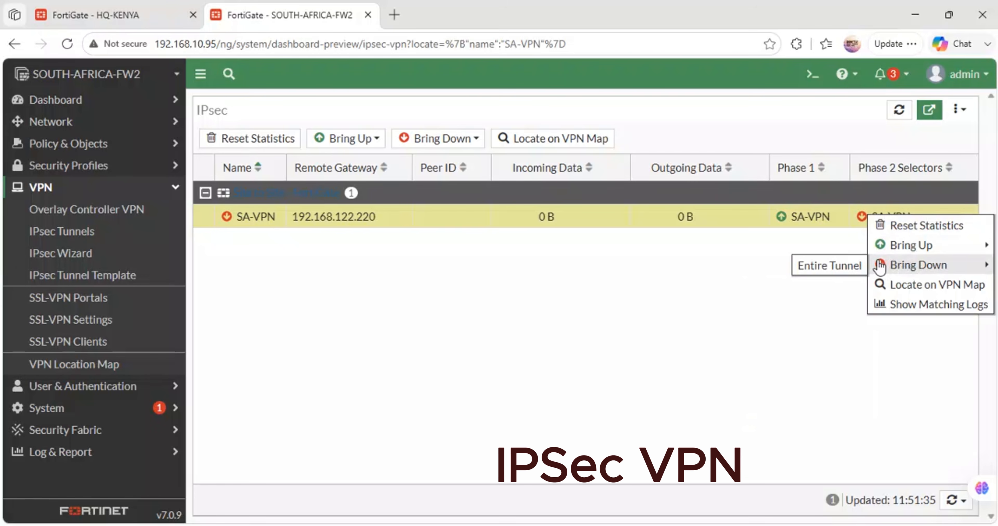
pyautogui.moveTo(887, 245)
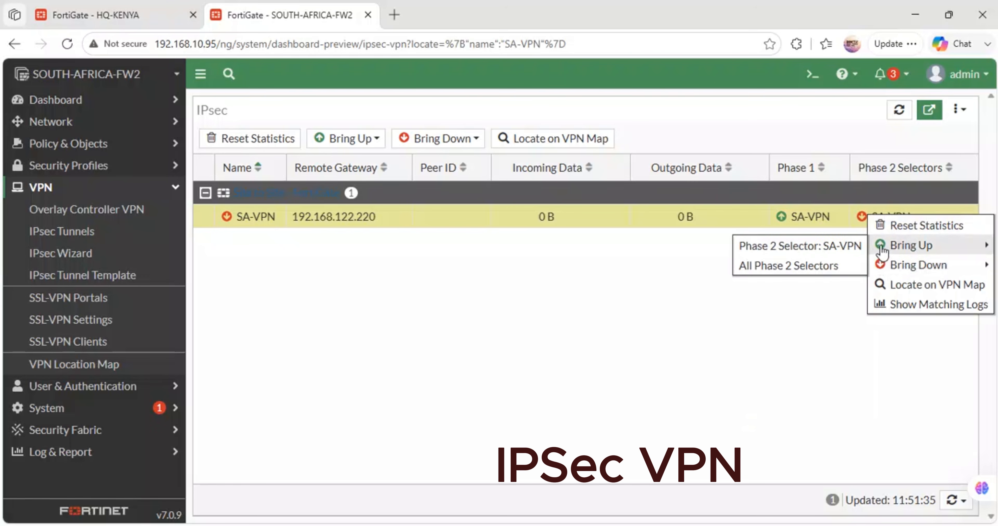
pyautogui.click(779, 266)
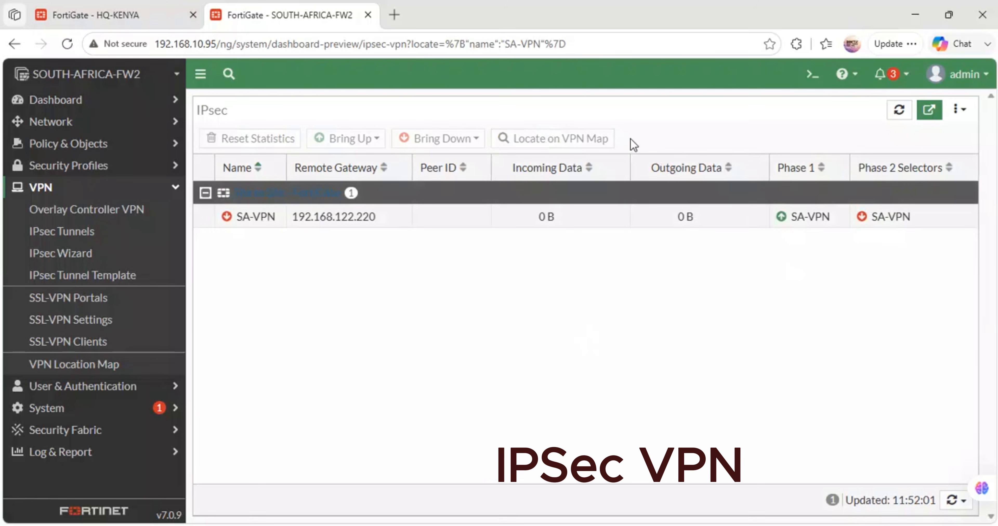
# - Recheck HQ-KENYA_VPN's status in the HQ-KENYA IPsec monitor and view its interface binding details in the tunnel list
pyautogui.click(160, 12)
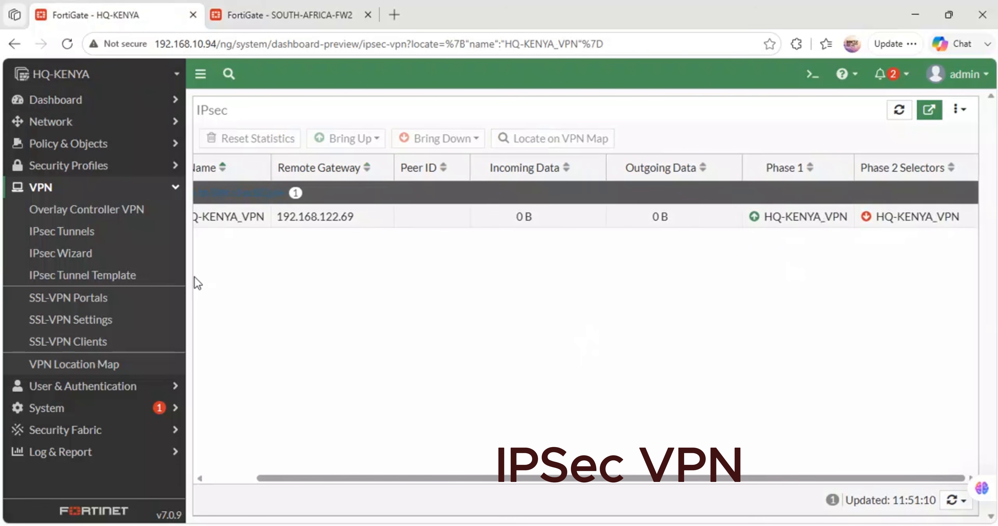
pyautogui.click(59, 231)
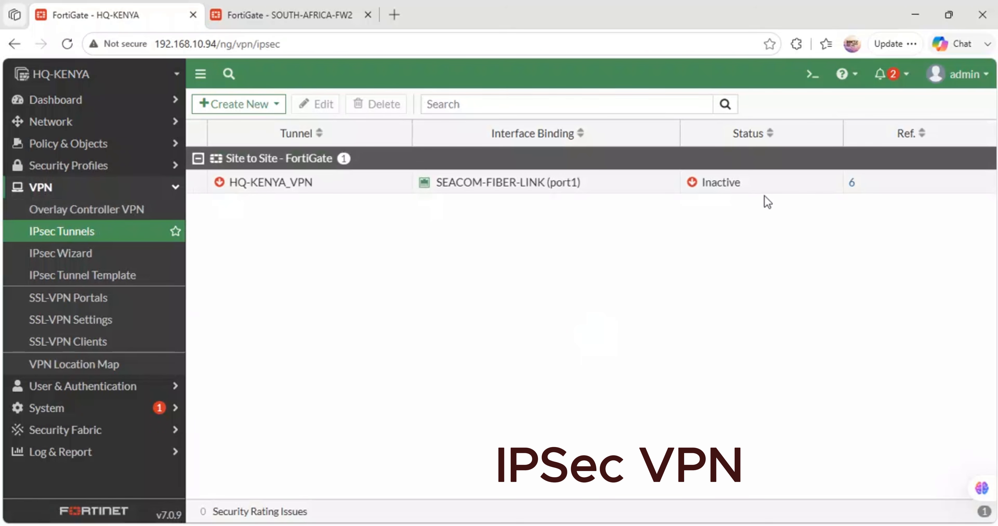
pyautogui.click(720, 183)
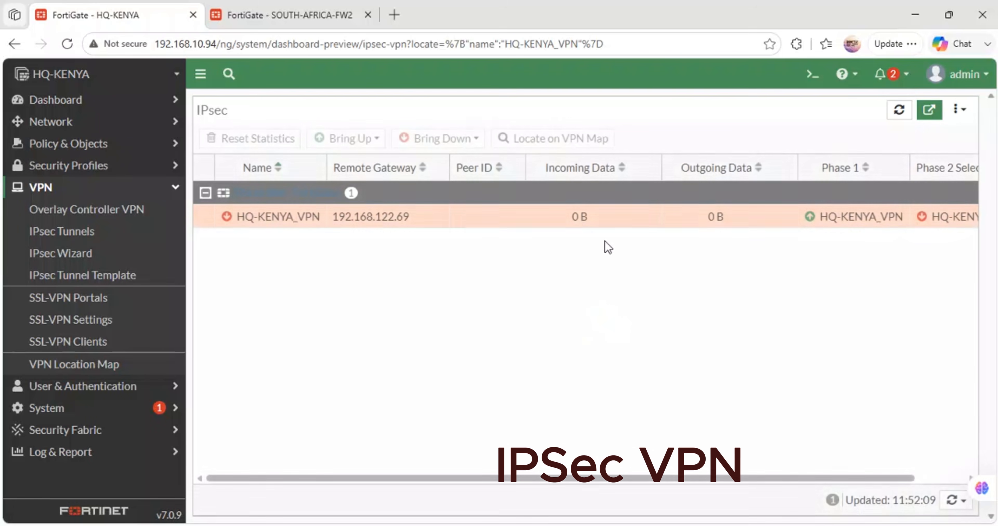
pyautogui.click(504, 217)
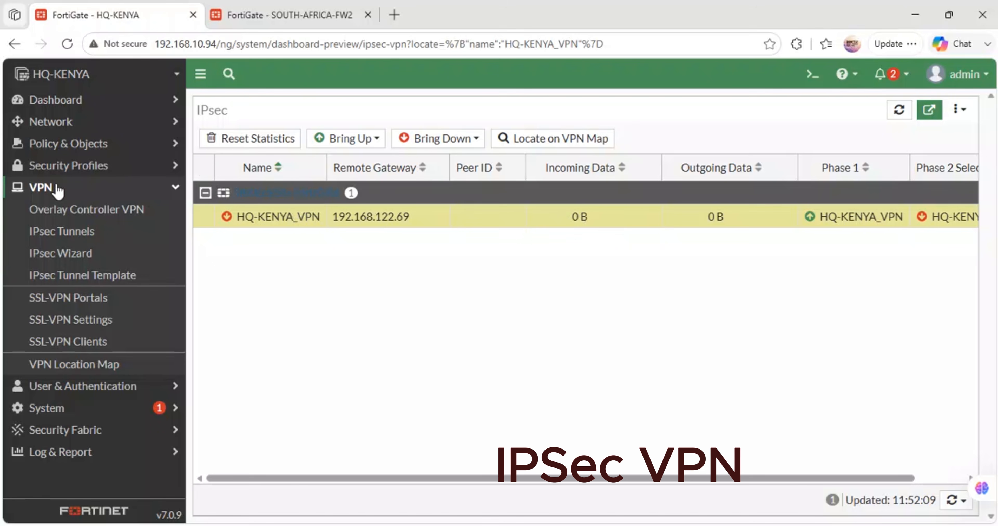
pyautogui.click(58, 233)
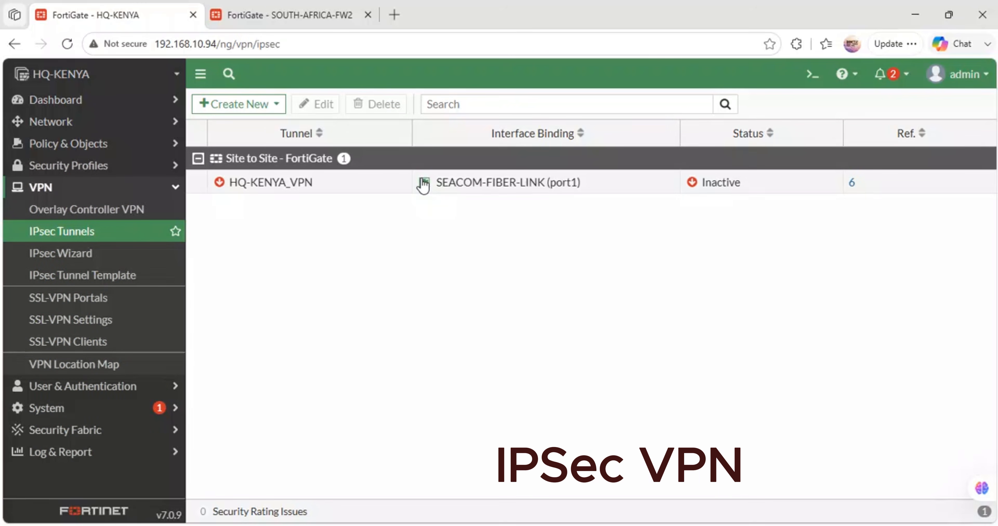
pyautogui.moveTo(551, 190)
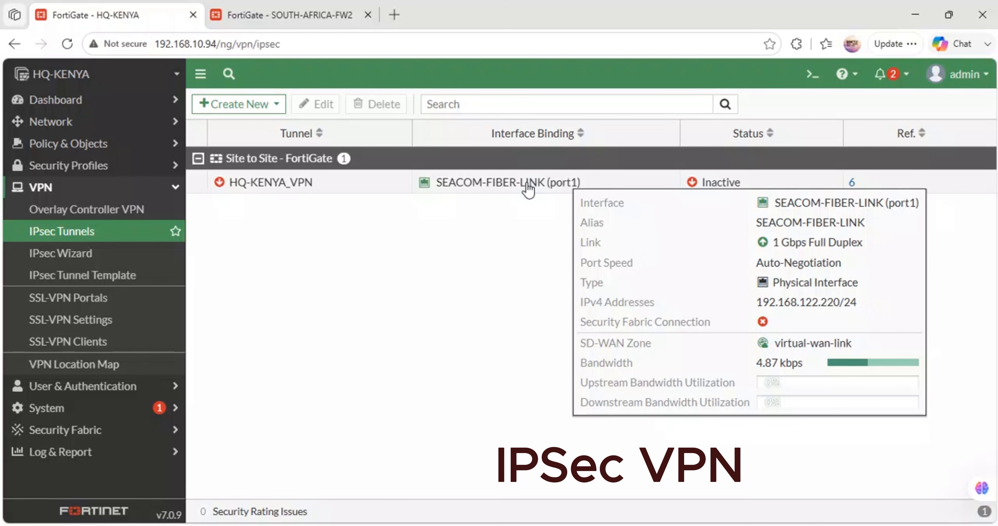
# - Recheck SA-VPN's phase 1 and phase 2 status in the SOUTH-AFRICA-FW2 IPsec monitor and view its bring-up options
pyautogui.click(341, 15)
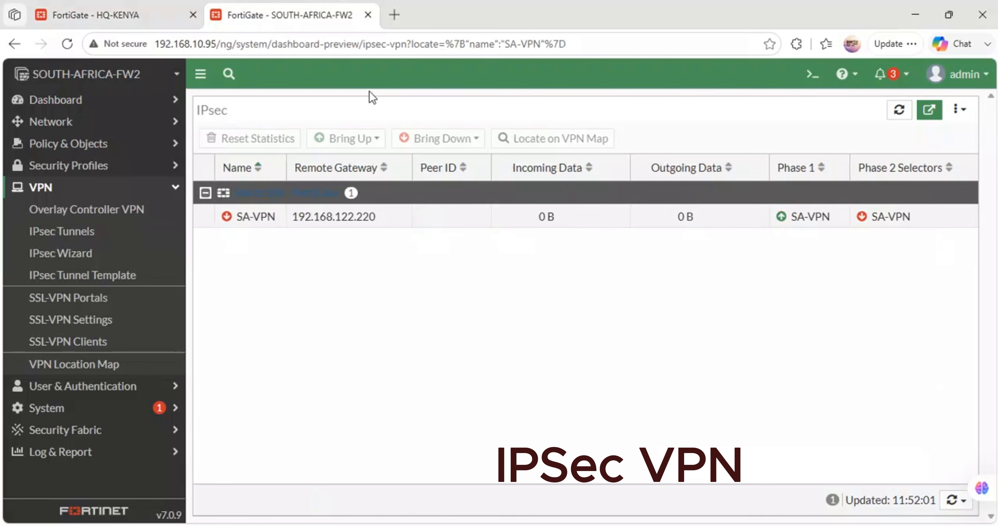
pyautogui.click(797, 221)
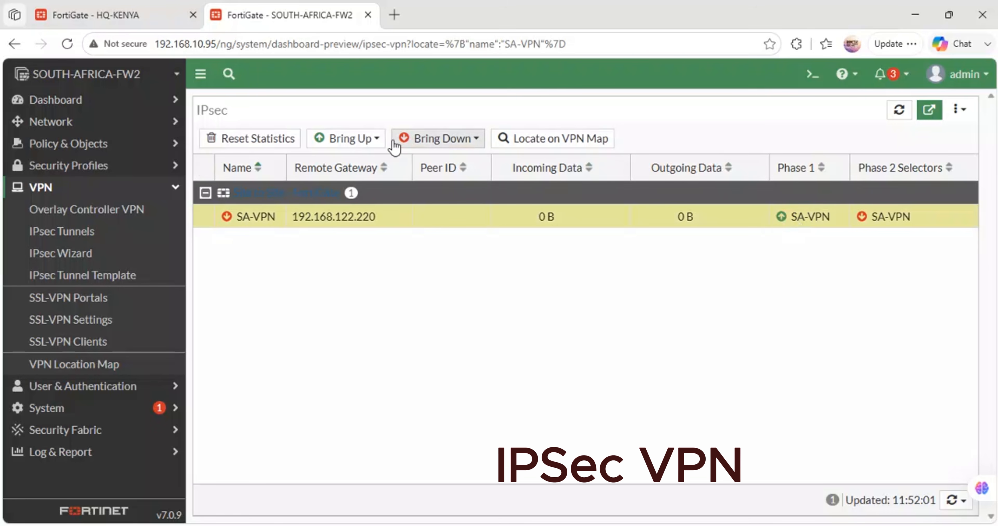
pyautogui.click(333, 144)
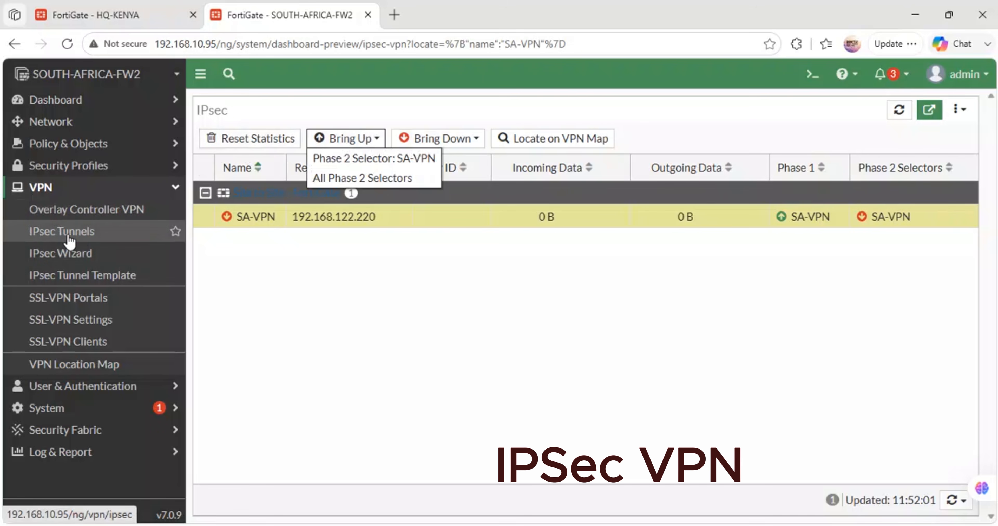
# - Open SA-VPN's tunnel settings from the tunnel list and review the Network section, including the outgoing interface choices
pyautogui.click(80, 242)
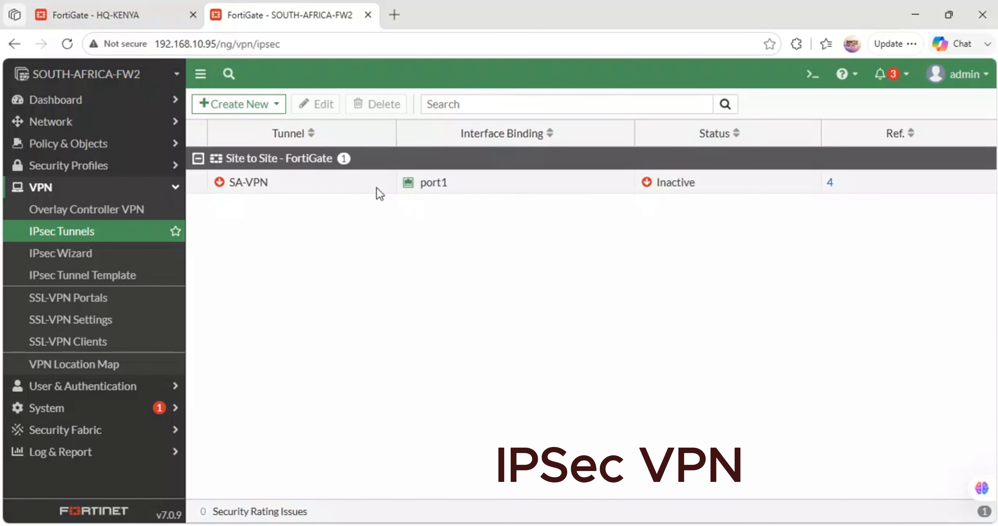
pyautogui.click(284, 187)
pyautogui.click(324, 106)
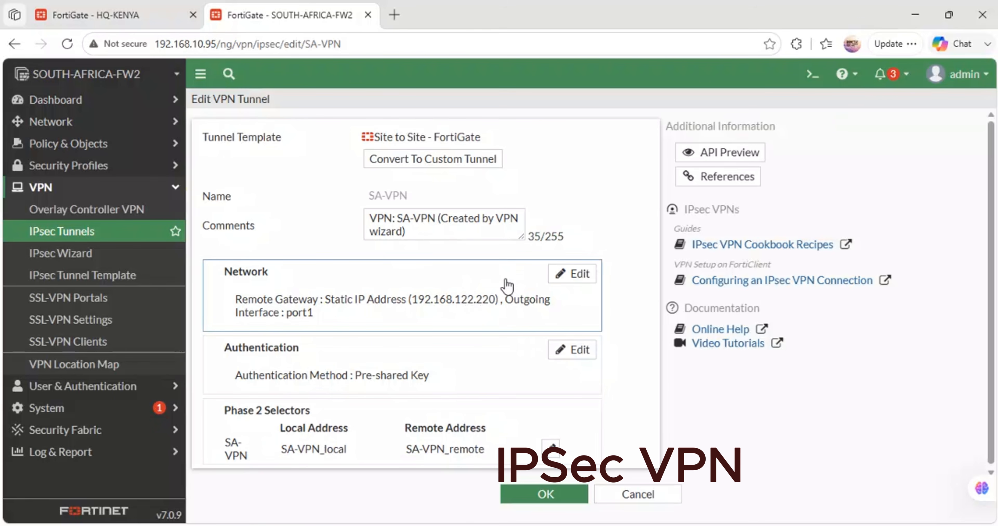
pyautogui.scroll(-1, 505, 280)
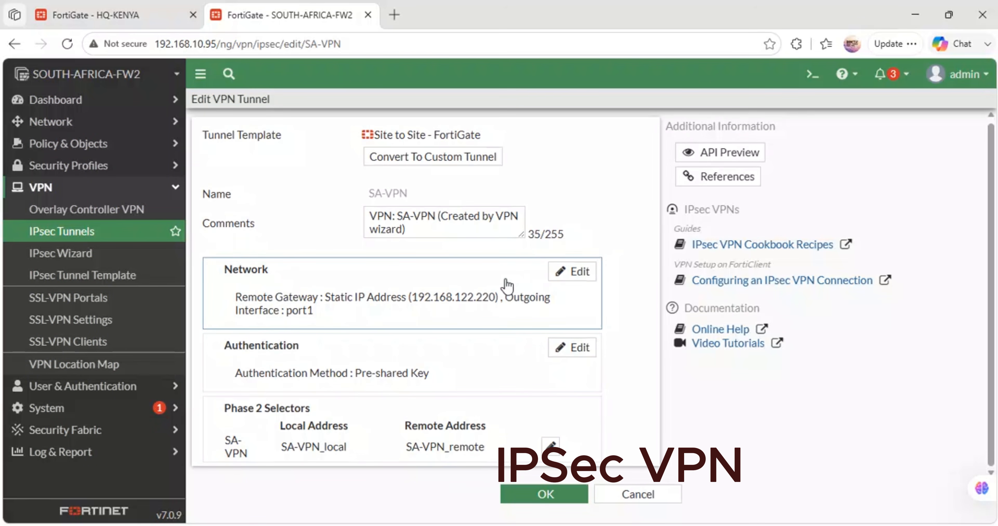
pyautogui.click(578, 273)
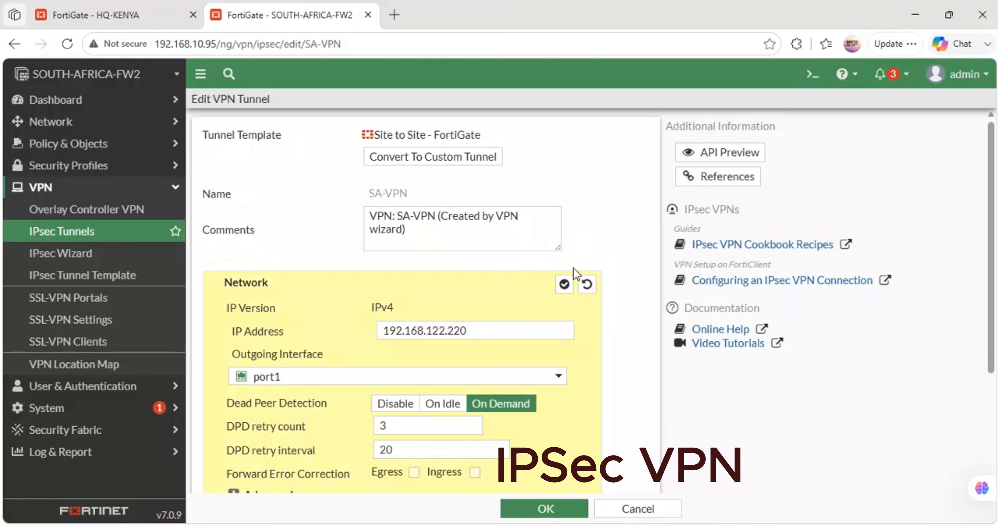
pyautogui.scroll(-5, 483, 330)
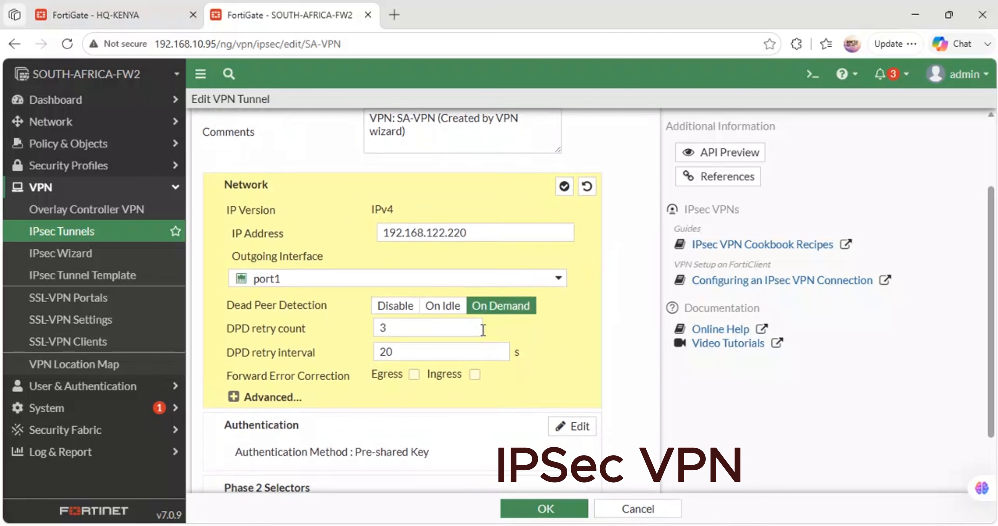
pyautogui.click(529, 225)
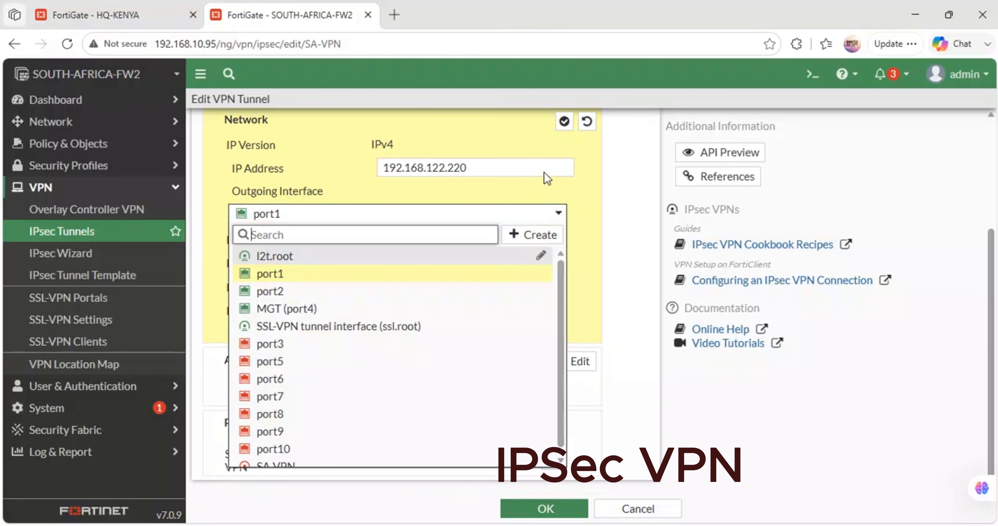
pyautogui.click(541, 179)
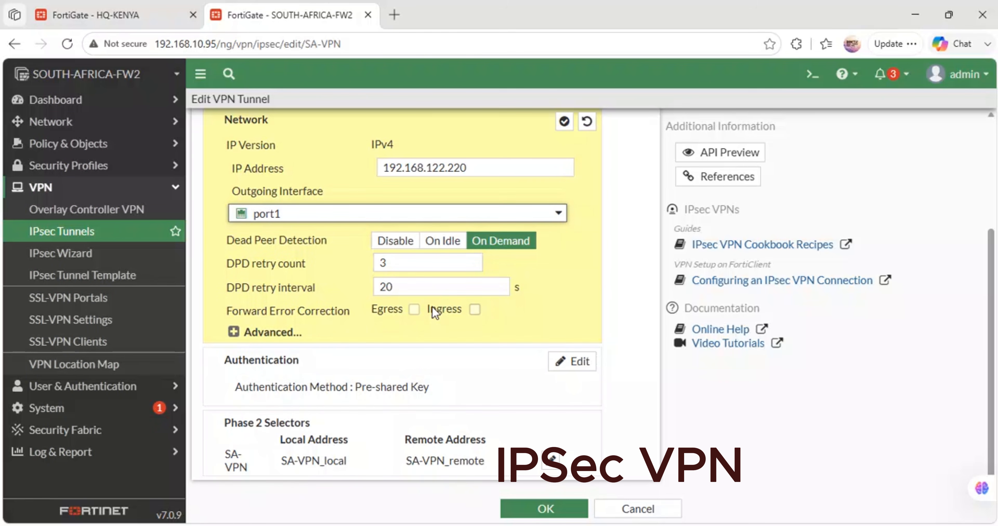
# - Review SA-VPN's authentication method and the local and remote addresses of its phase 2 selector
pyautogui.click(562, 361)
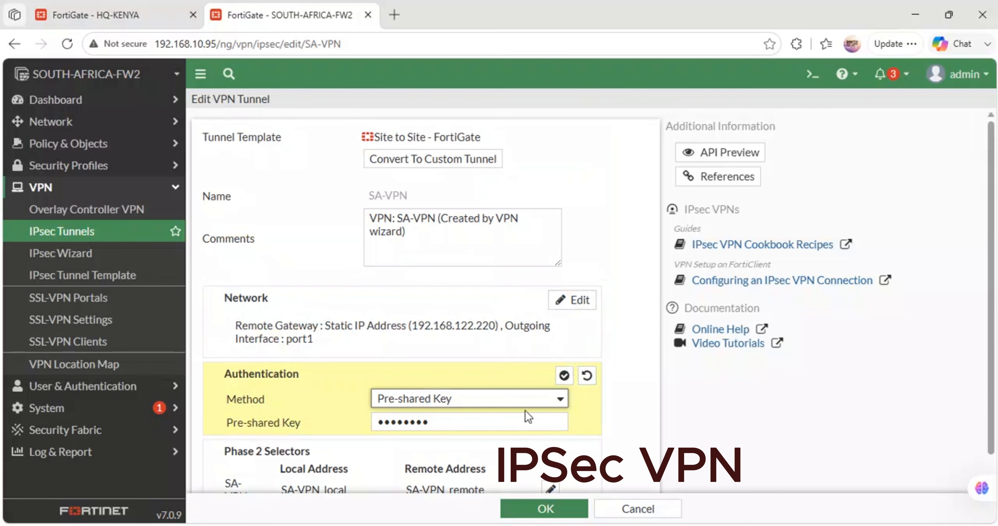
pyautogui.moveTo(524, 415); pyautogui.dragTo(405, 399)
pyautogui.scroll(-1, 448, 417)
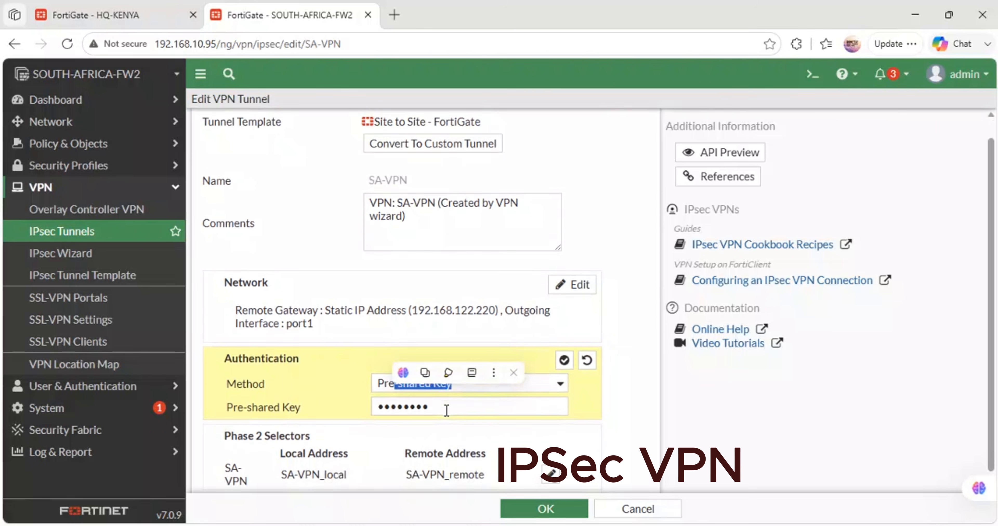
pyautogui.click(554, 468)
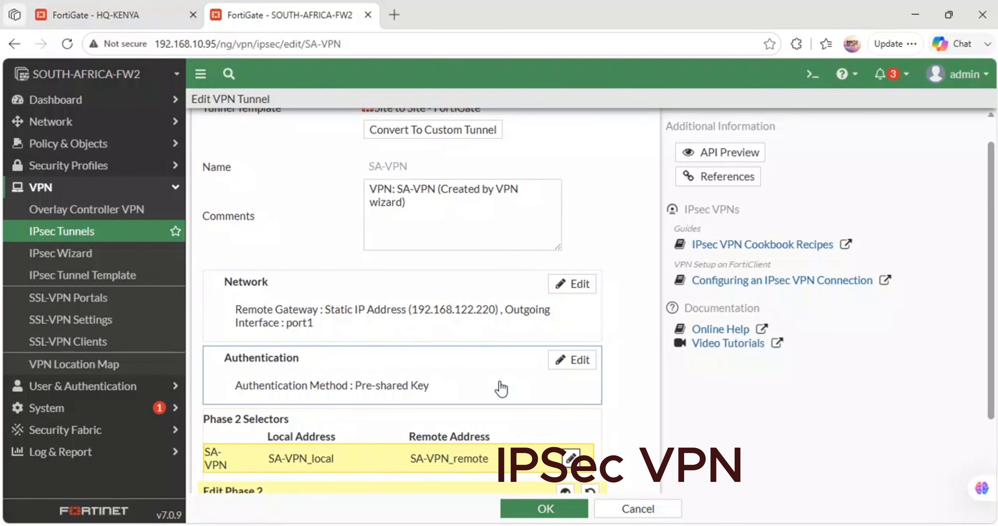
pyautogui.scroll(-2, 500, 387)
pyautogui.scroll(1, 500, 387)
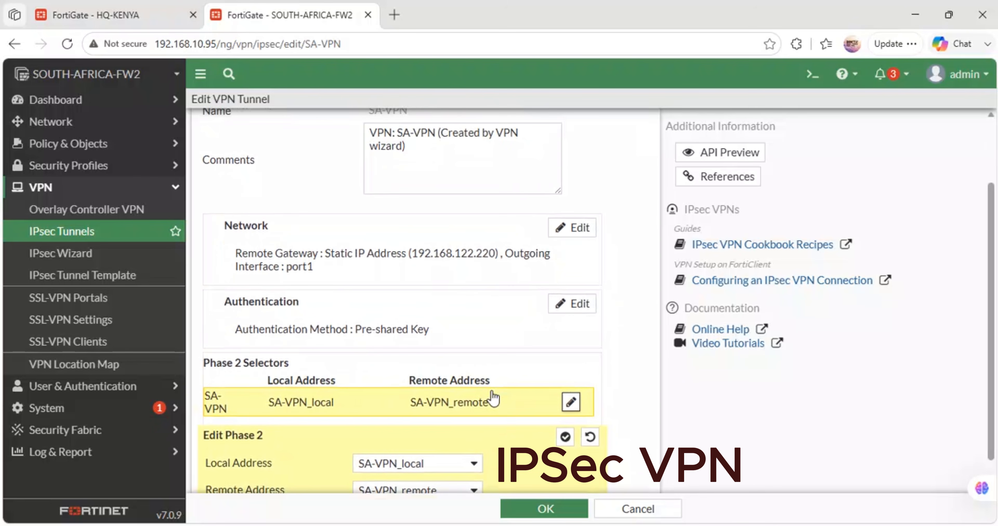
pyautogui.scroll(3, 493, 397)
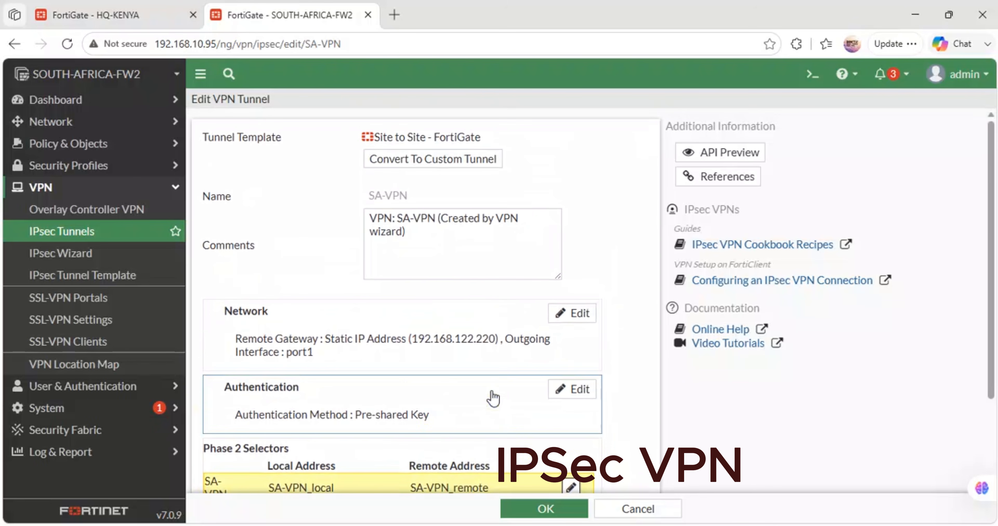
# - Switch to HQ-KENYA, view the HQ-KENYA_VPN tunnel's settings and close them without changes
pyautogui.click(73, 8)
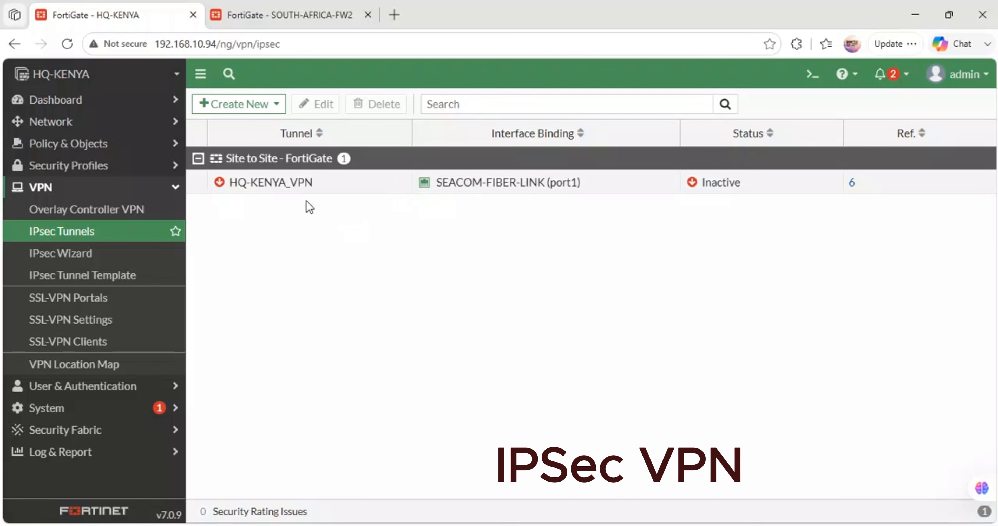
pyautogui.doubleClick(293, 187)
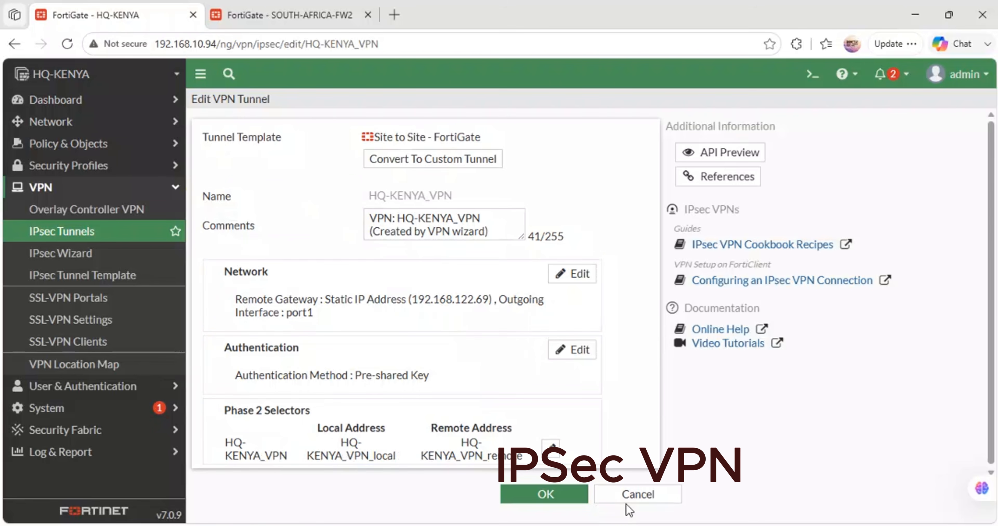
pyautogui.click(620, 495)
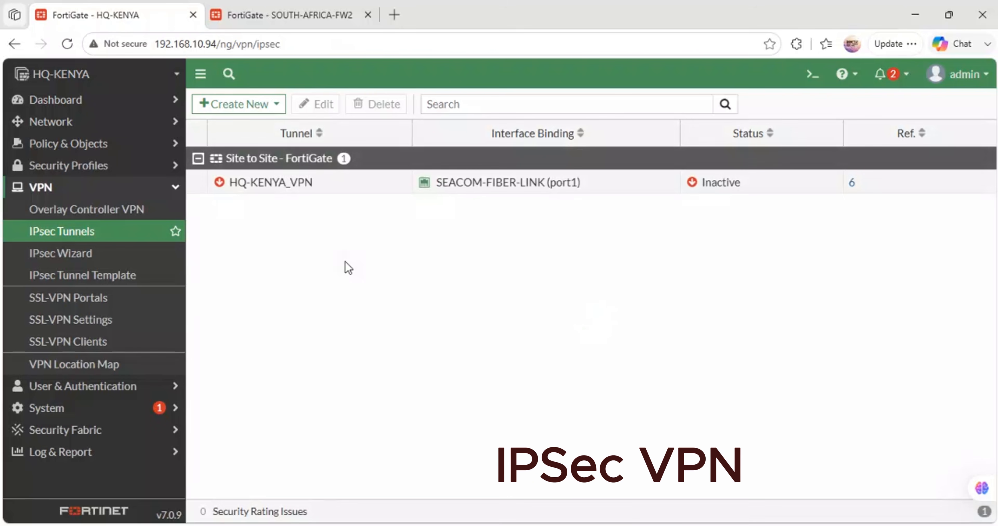
# - Examine which policies, routes and phase 2 interfaces reference HQ-KENYA_VPN, and return to the tunnel list
pyautogui.click(278, 184)
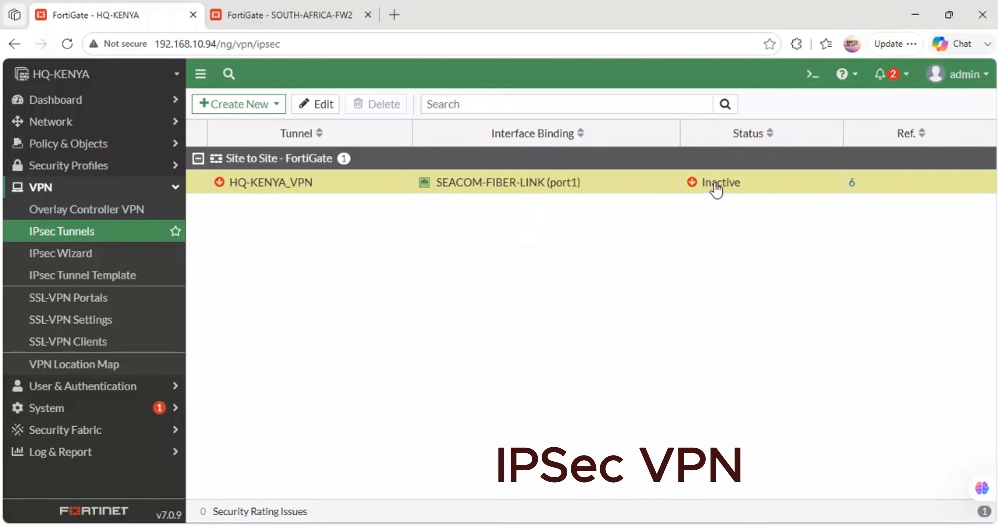
pyautogui.click(853, 184)
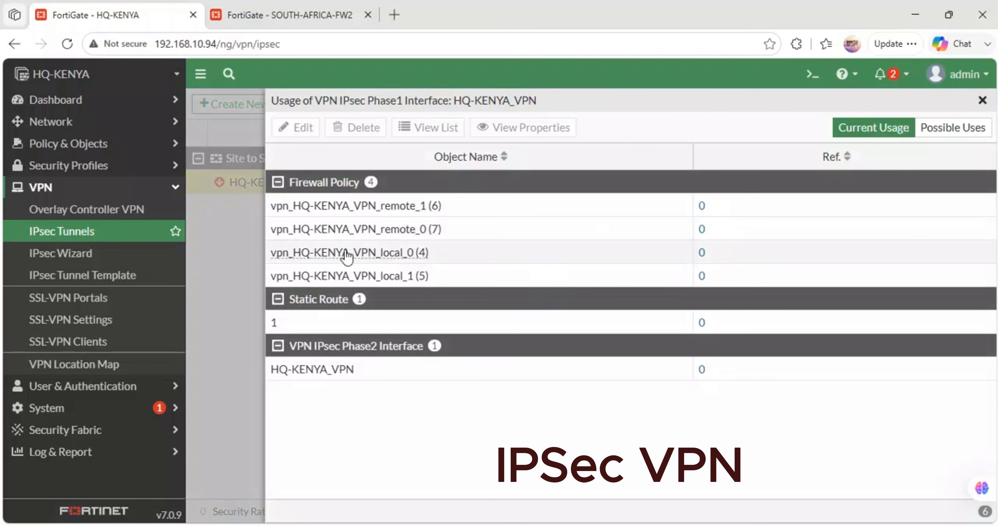
pyautogui.moveTo(310, 254)
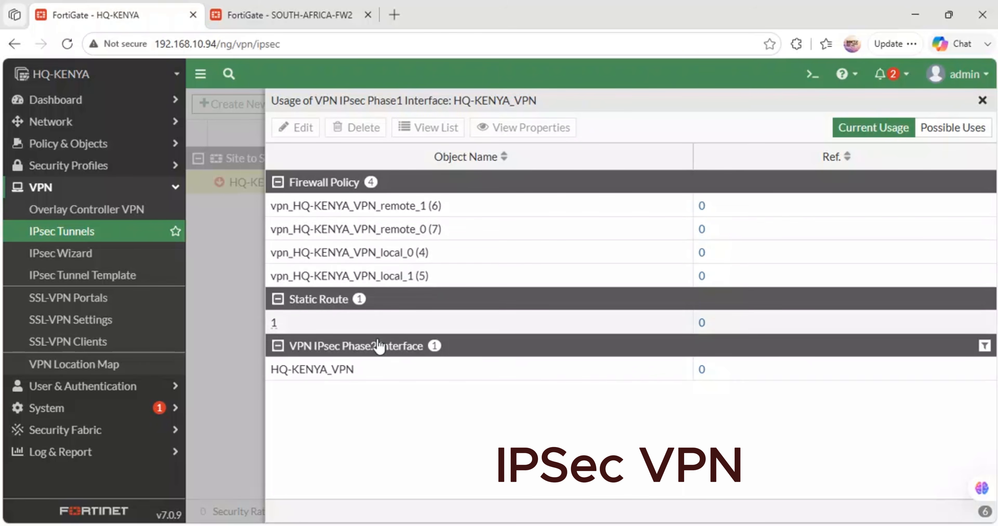
pyautogui.moveTo(406, 209)
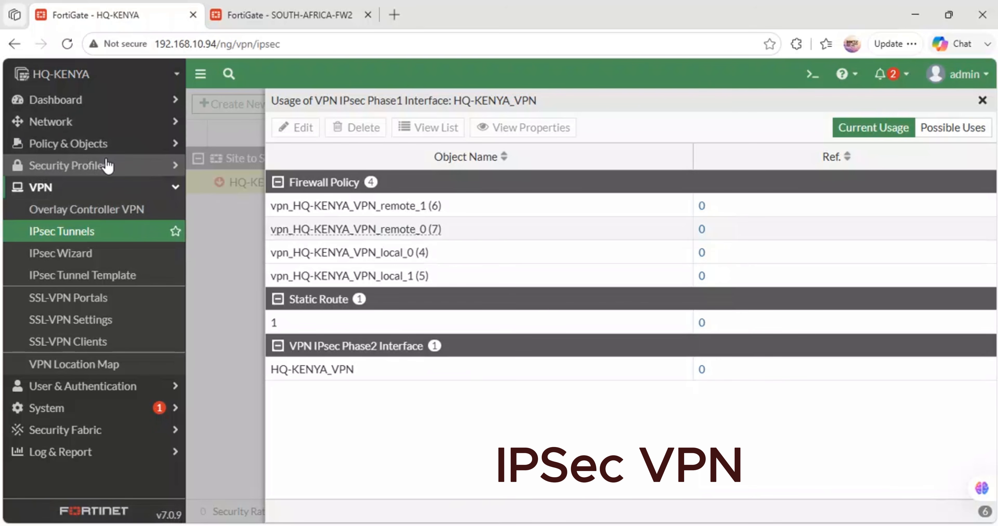
pyautogui.click(81, 254)
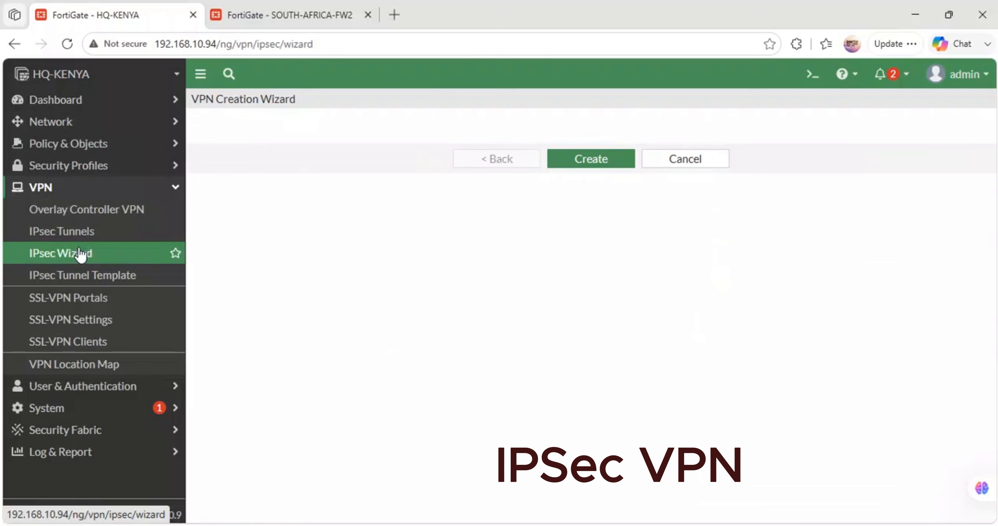
pyautogui.click(77, 232)
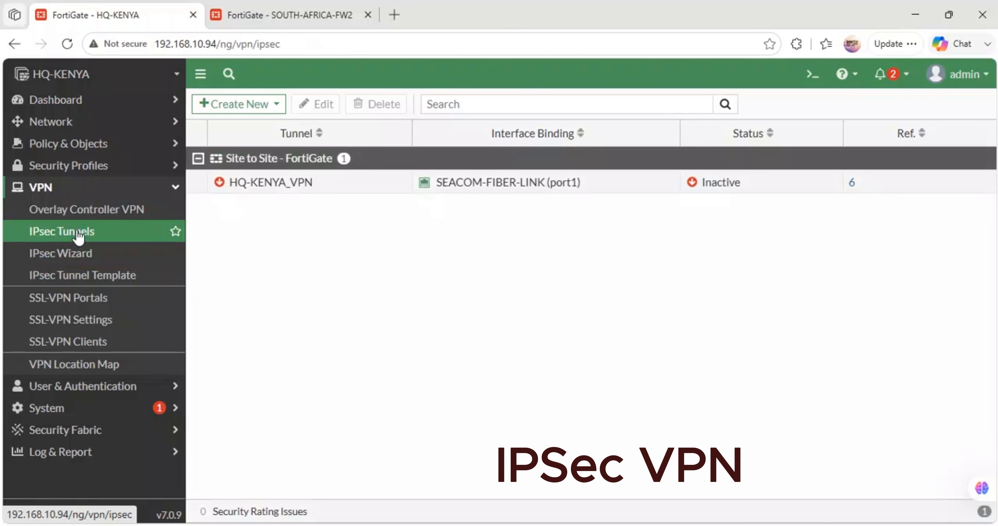
# - Reopen the HQ-KENYA_VPN tunnel's settings and open its phase 2 selector for editing
pyautogui.click(267, 193)
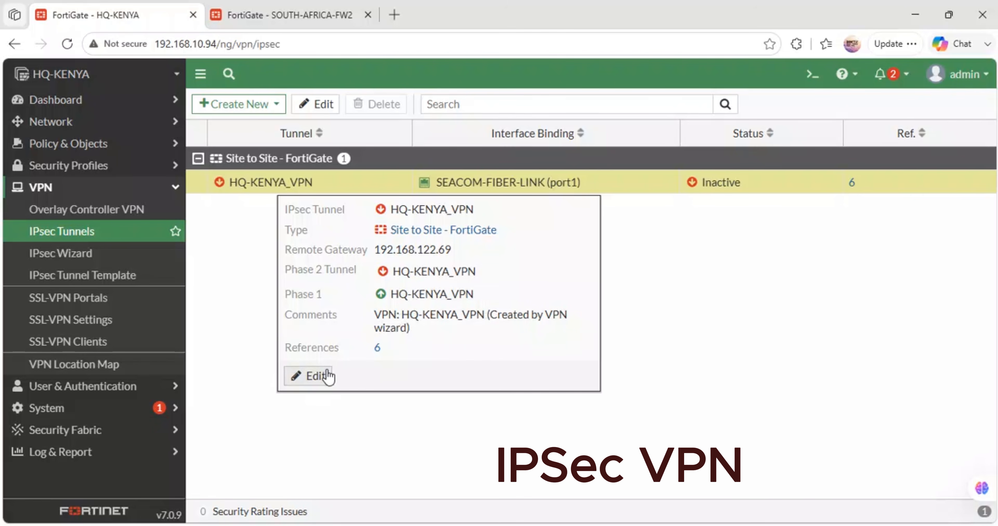
pyautogui.click(321, 376)
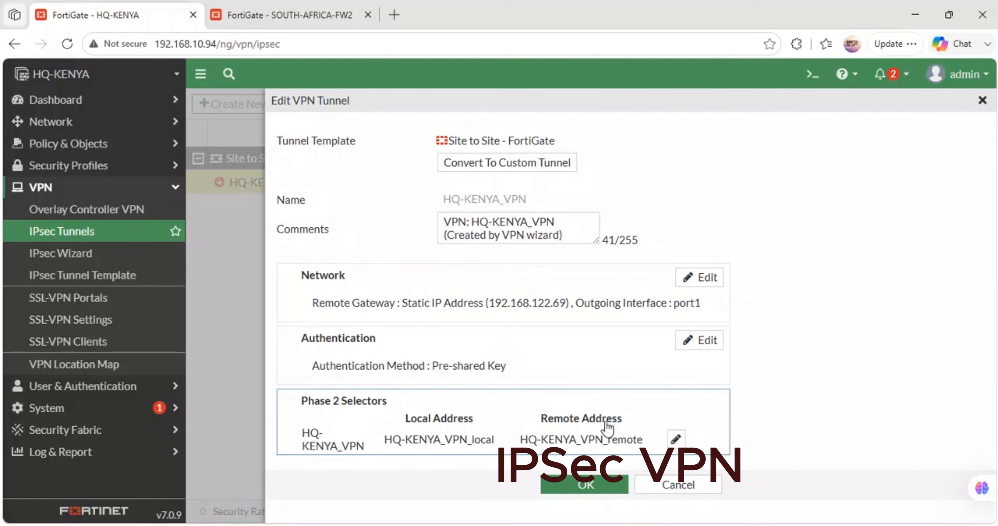
pyautogui.click(675, 439)
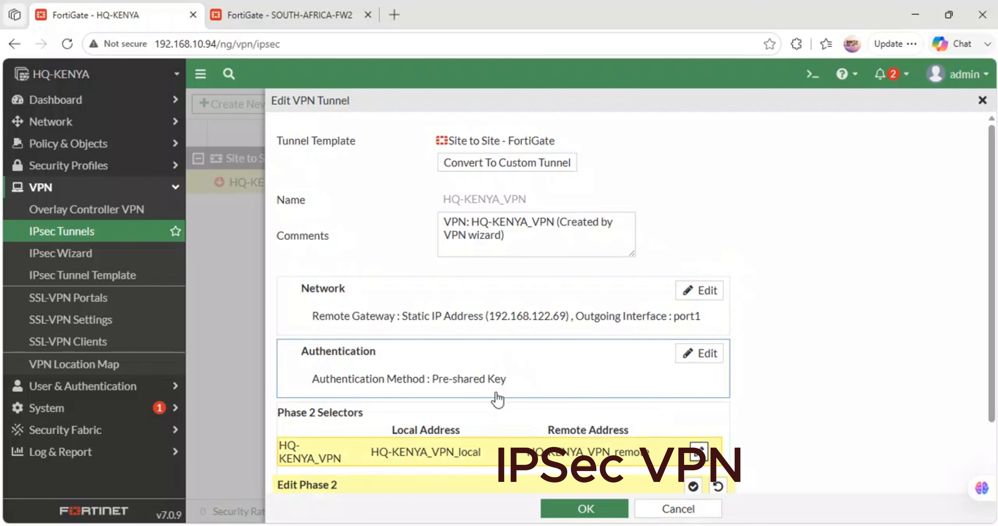
pyautogui.scroll(-2, 499, 368)
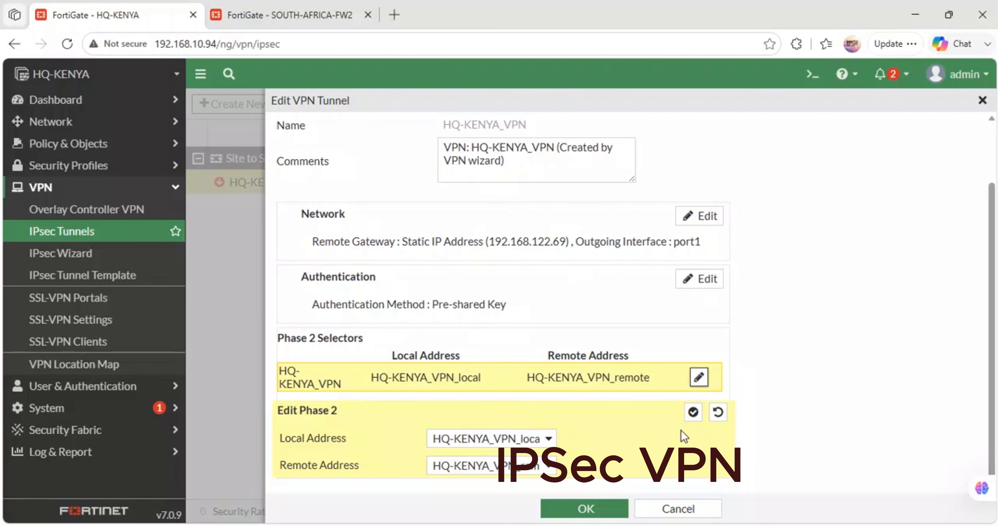
pyautogui.click(700, 377)
pyautogui.click(702, 395)
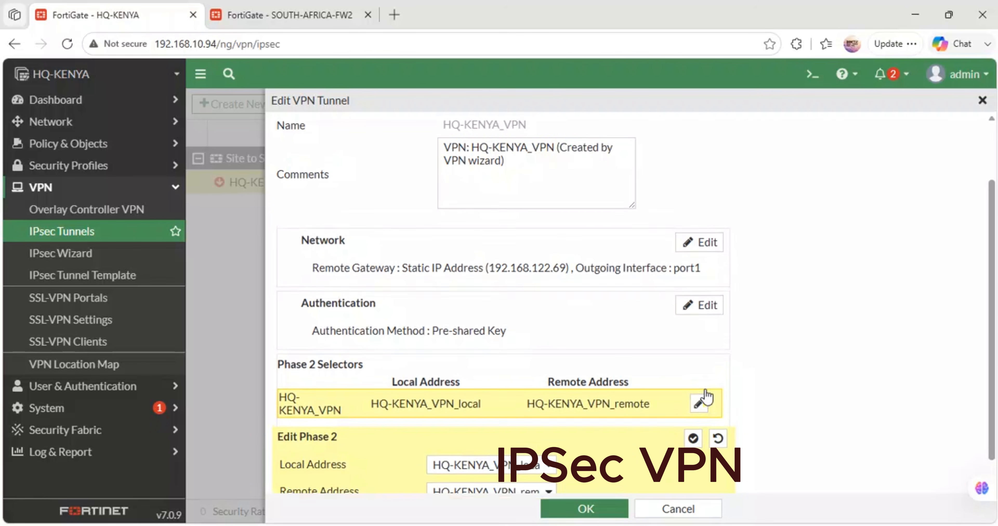
pyautogui.click(703, 395)
pyautogui.click(699, 417)
pyautogui.scroll(-1, 620, 403)
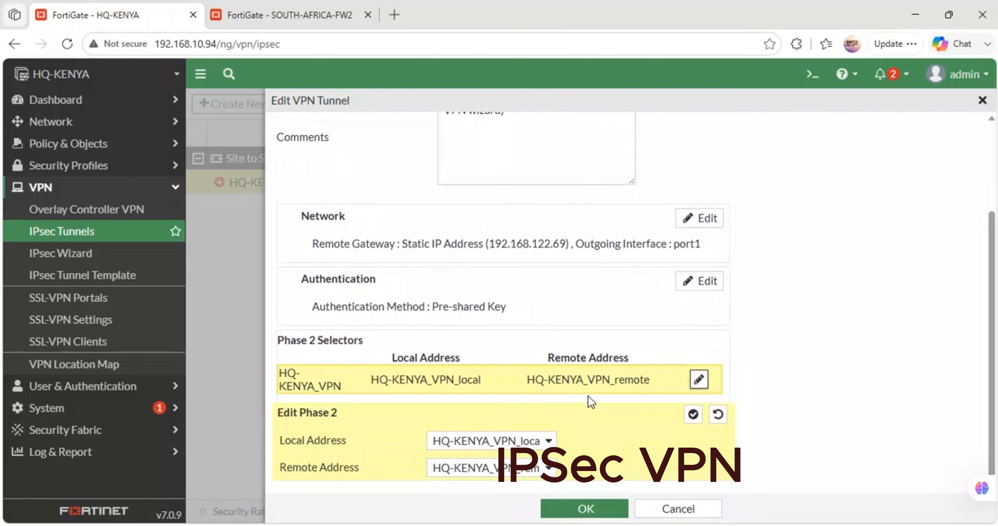
# - Review the local and remote address options of HQ-KENYA_VPN's phase 2 selector, leaving both selections as they are
pyautogui.click(539, 431)
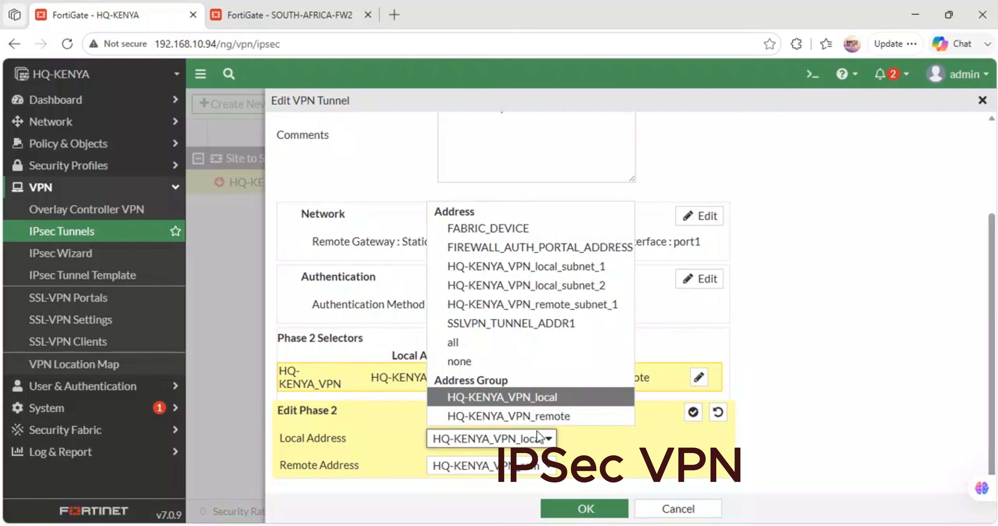
pyautogui.click(541, 441)
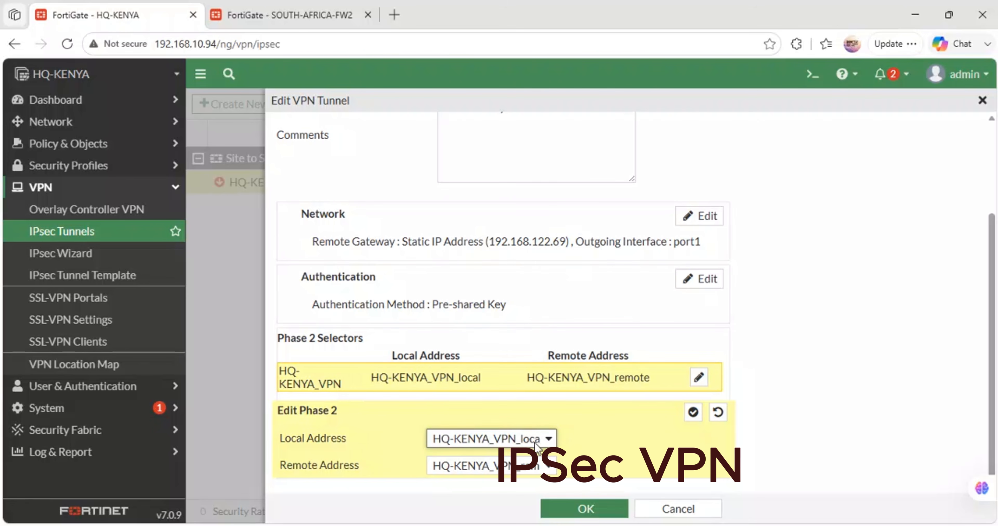
pyautogui.click(550, 468)
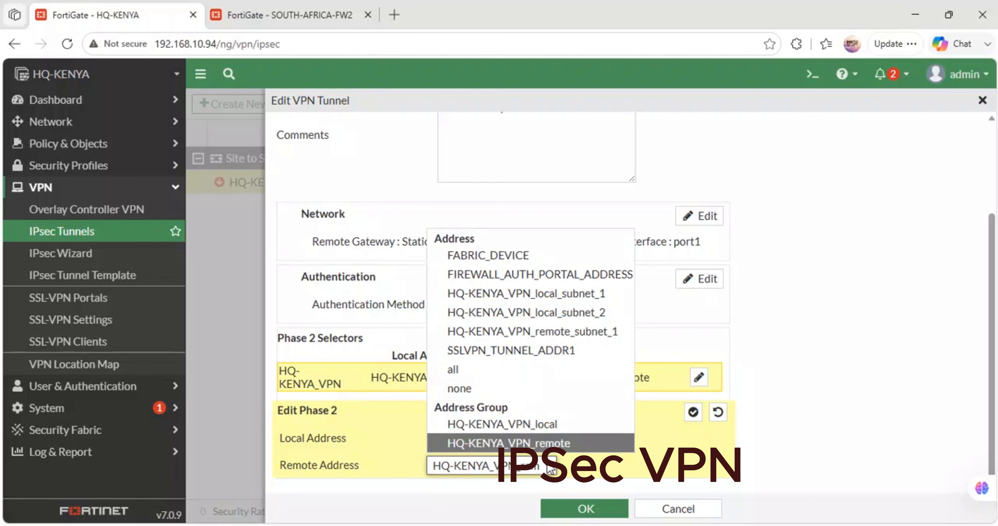
pyautogui.click(672, 470)
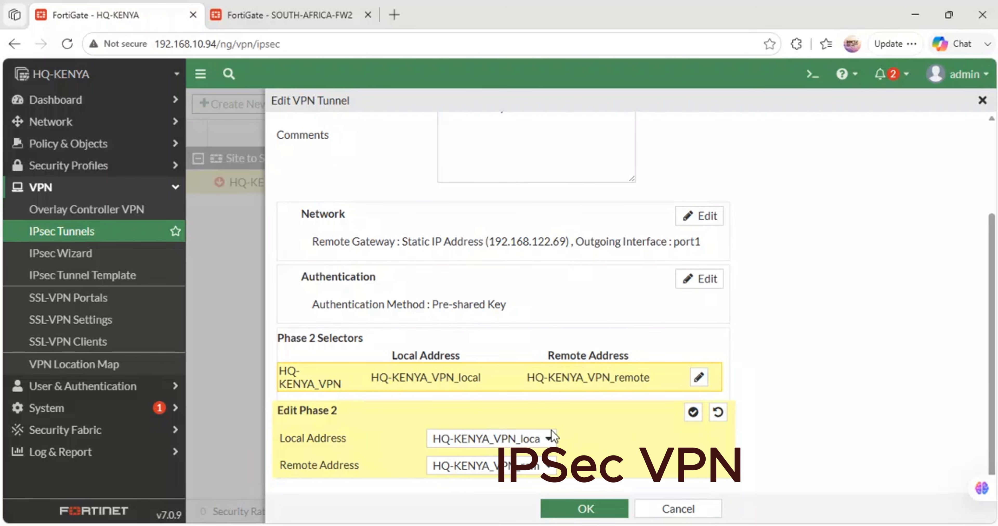
pyautogui.scroll(3, 554, 436)
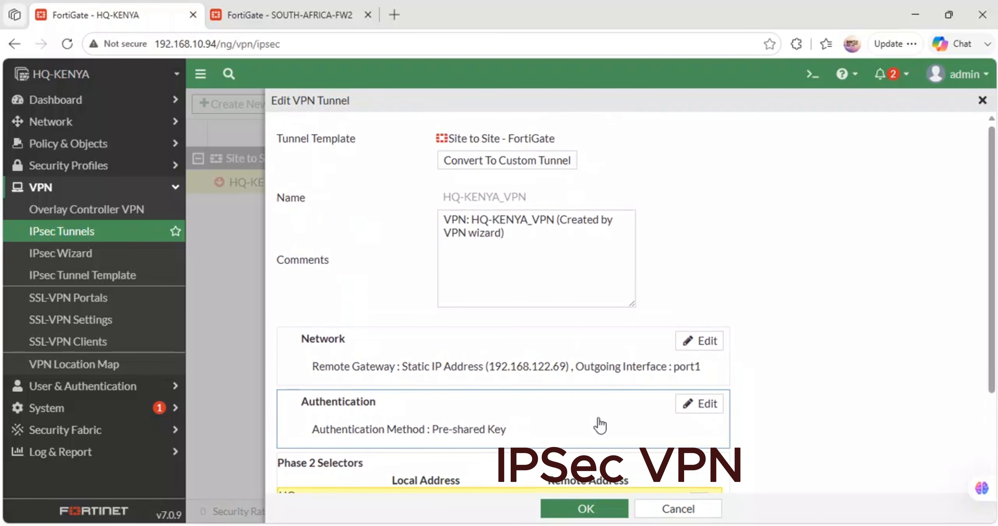
# - Review HQ-KENYA_VPN's network settings, including the advanced options, and its phase 2 selector, and save the tunnel without changes
pyautogui.click(706, 343)
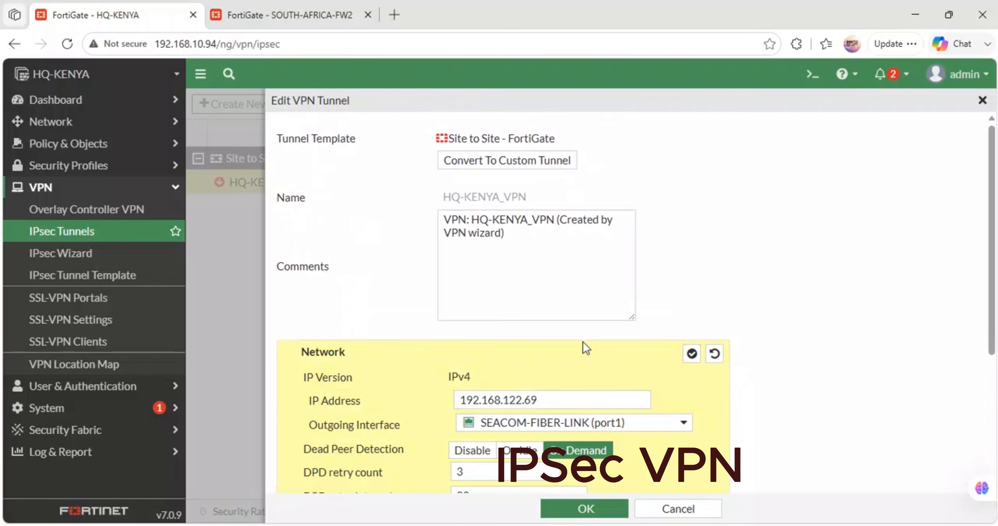
pyautogui.scroll(-5, 582, 342)
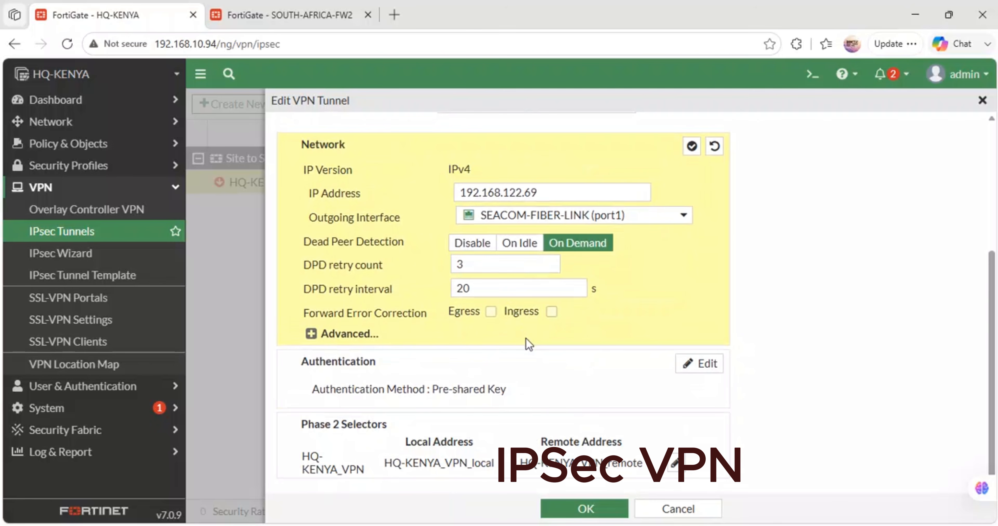
pyautogui.click(311, 334)
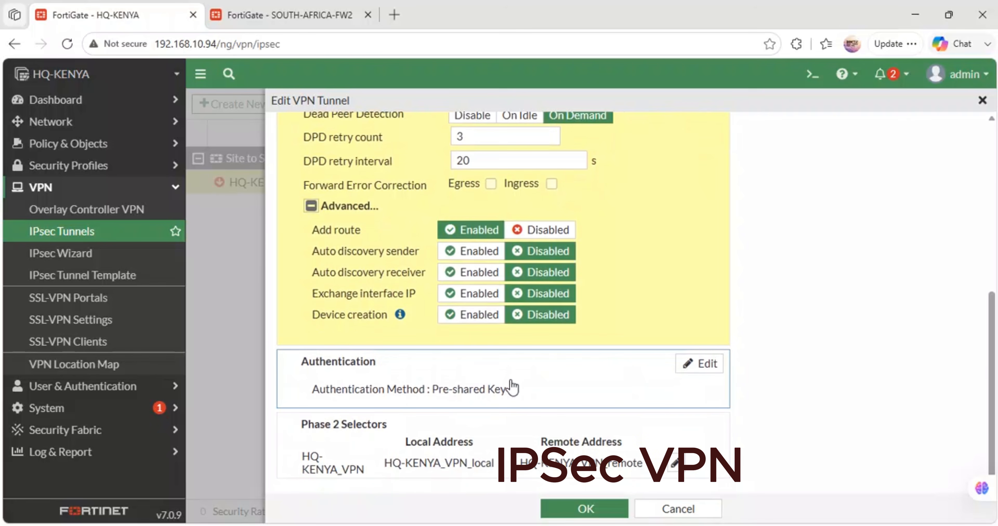
pyautogui.click(676, 465)
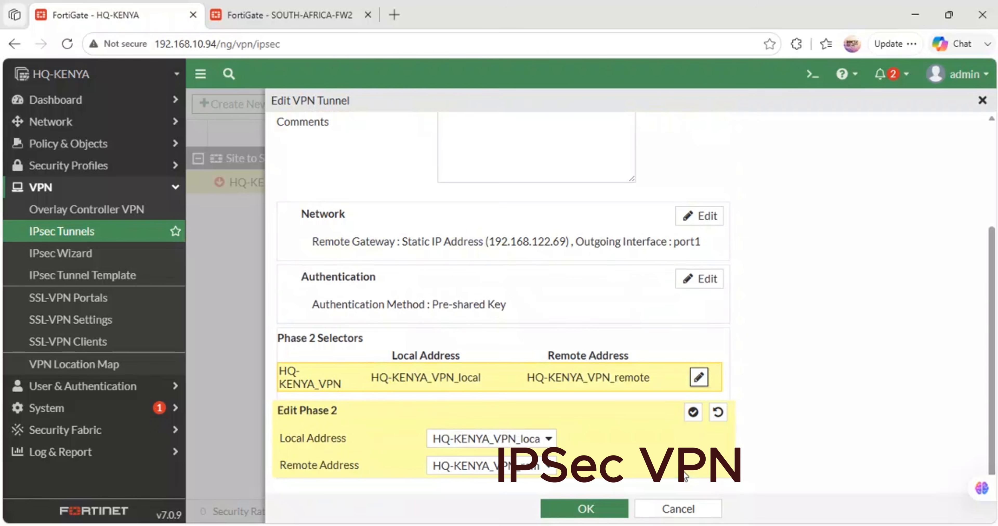
pyautogui.scroll(4, 556, 339)
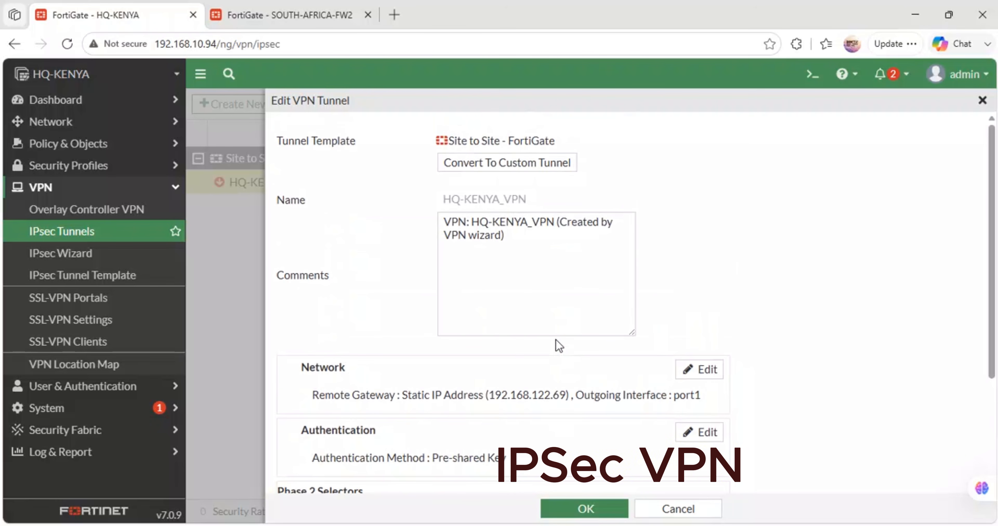
pyautogui.scroll(-4, 556, 339)
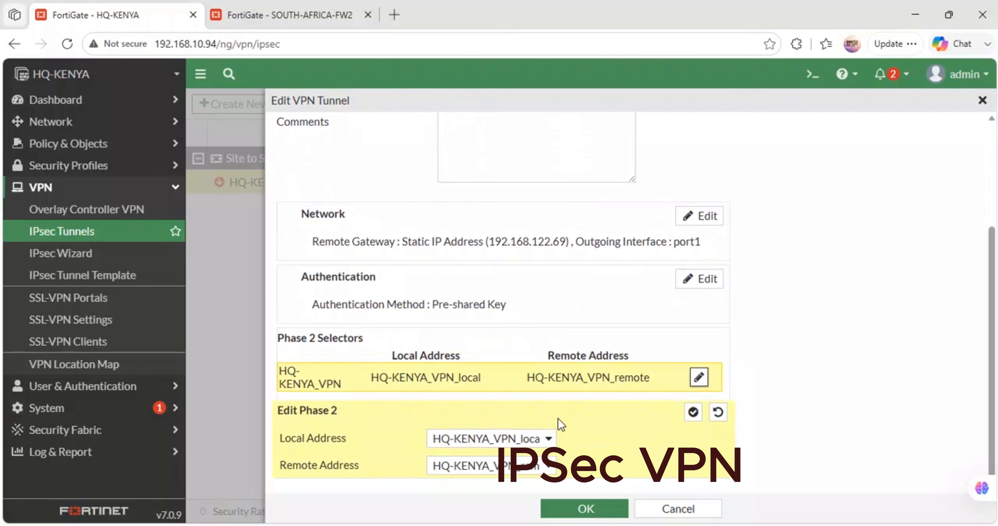
pyautogui.click(585, 508)
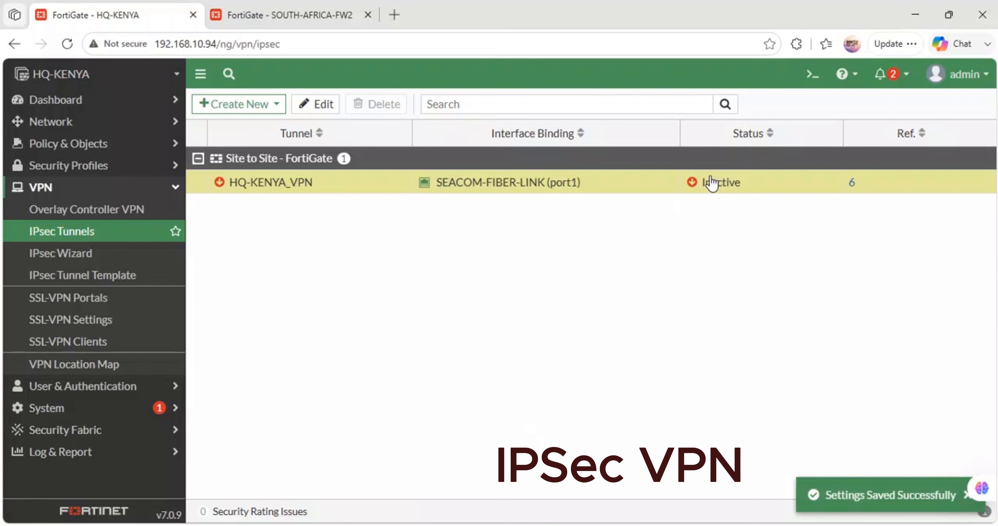
# - Open HQ-KENYA_VPN's status in the IPsec monitor and inspect its phase 2 selector's details
pyautogui.click(712, 182)
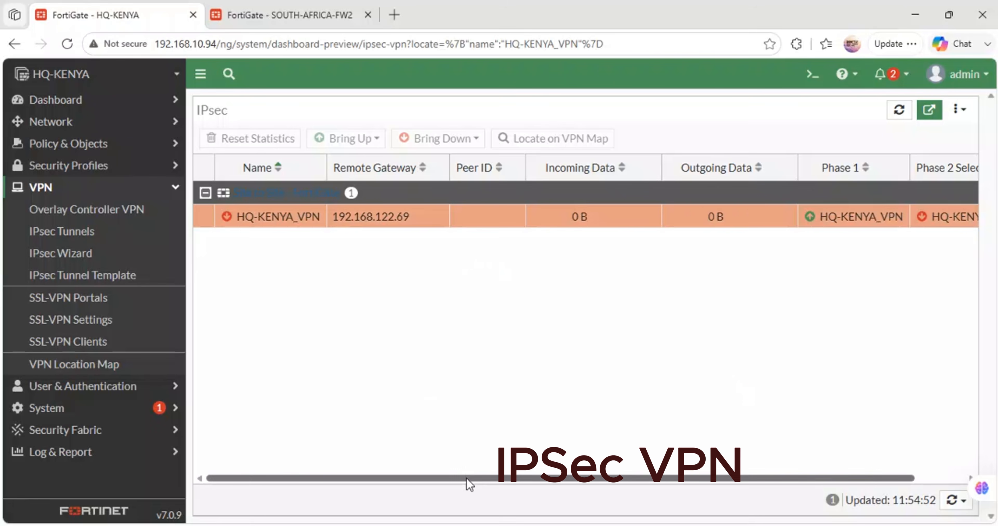
pyautogui.moveTo(467, 478); pyautogui.dragTo(664, 449)
pyautogui.click(909, 218)
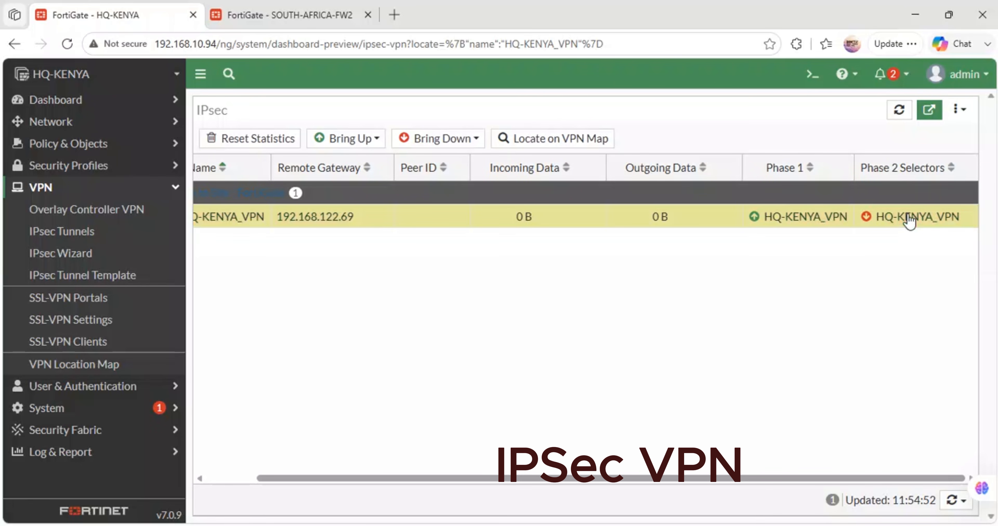
pyautogui.moveTo(869, 220)
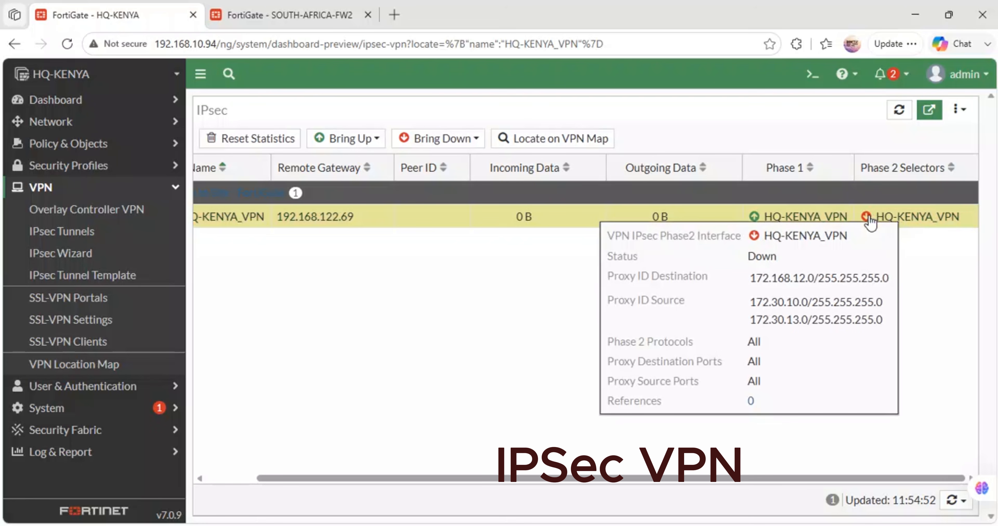
# - Reset the HQ-KENYA_VPN tunnel's statistics in the IPsec monitor
pyautogui.rightClick(870, 220)
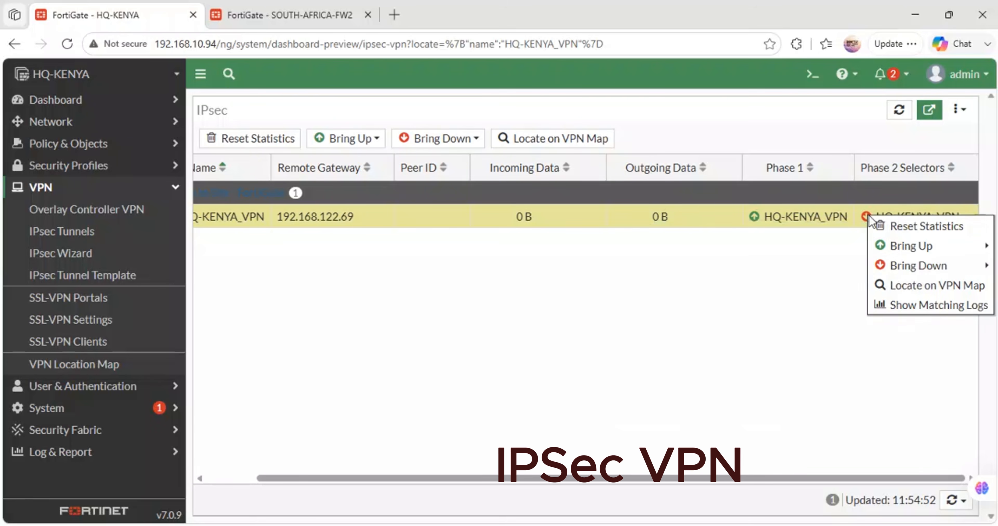
pyautogui.moveTo(904, 246)
pyautogui.click(886, 227)
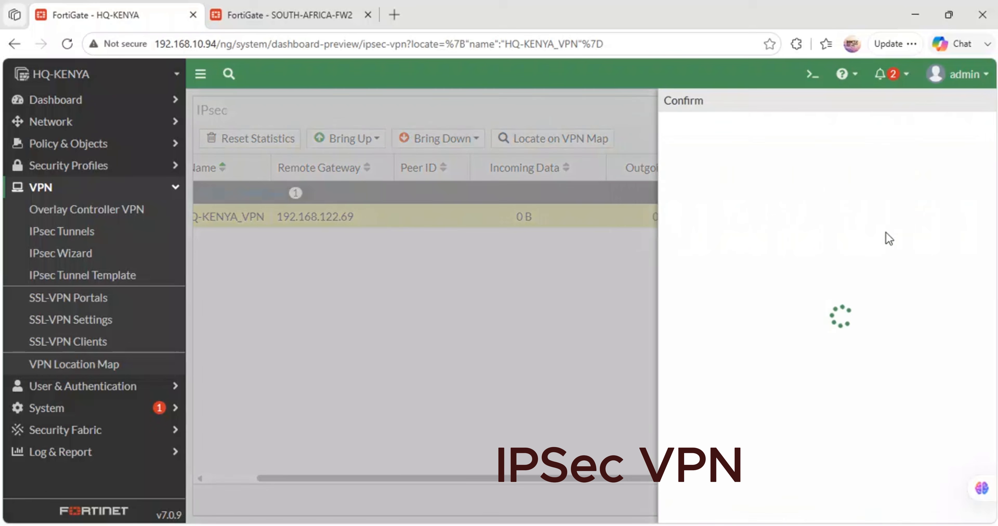
pyautogui.click(765, 507)
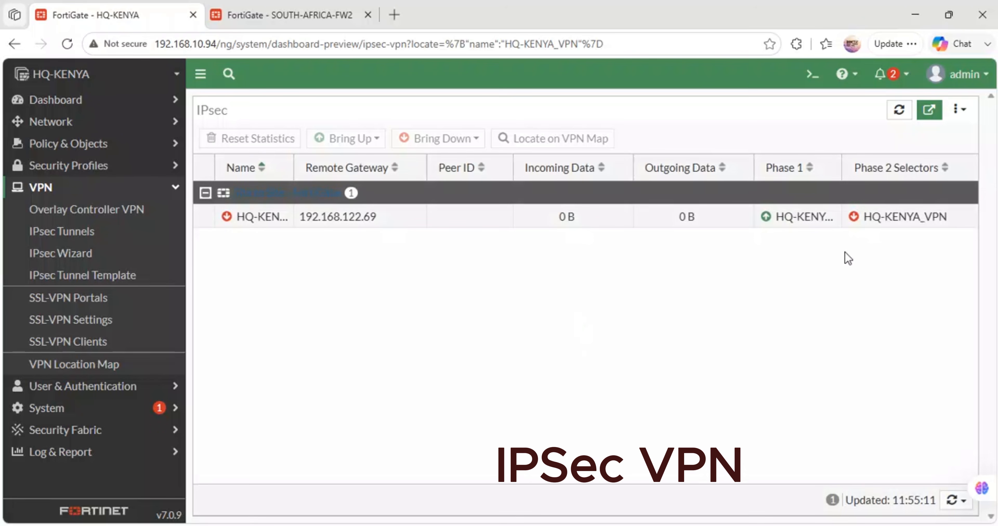
# - Try to bring up HQ-KENYA_VPN's phase 2 selector from the IPsec monitor
pyautogui.click(872, 221)
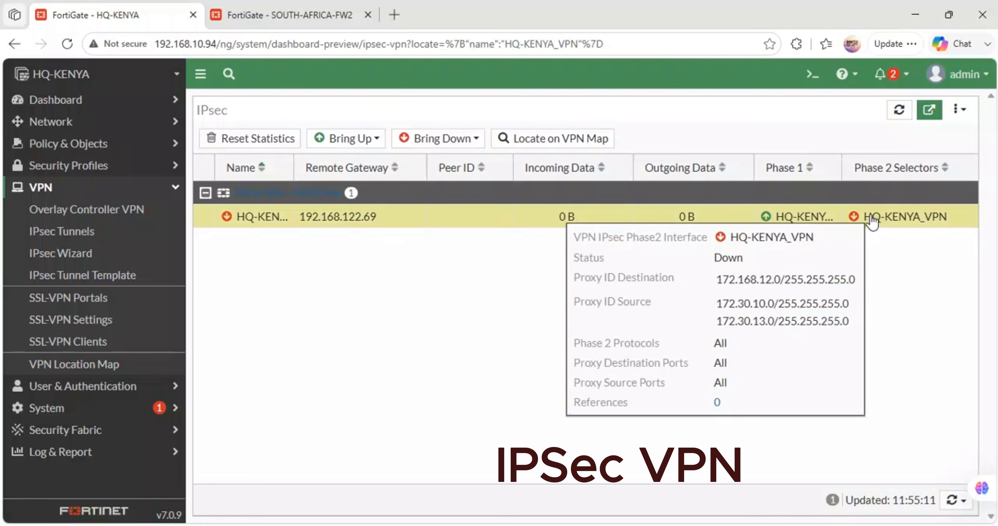
pyautogui.rightClick(868, 218)
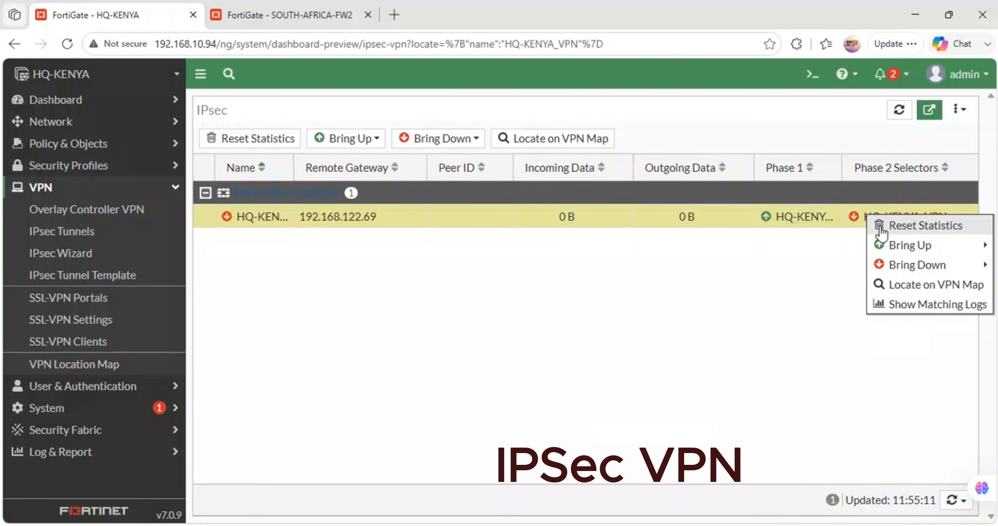
pyautogui.moveTo(885, 244)
pyautogui.click(762, 254)
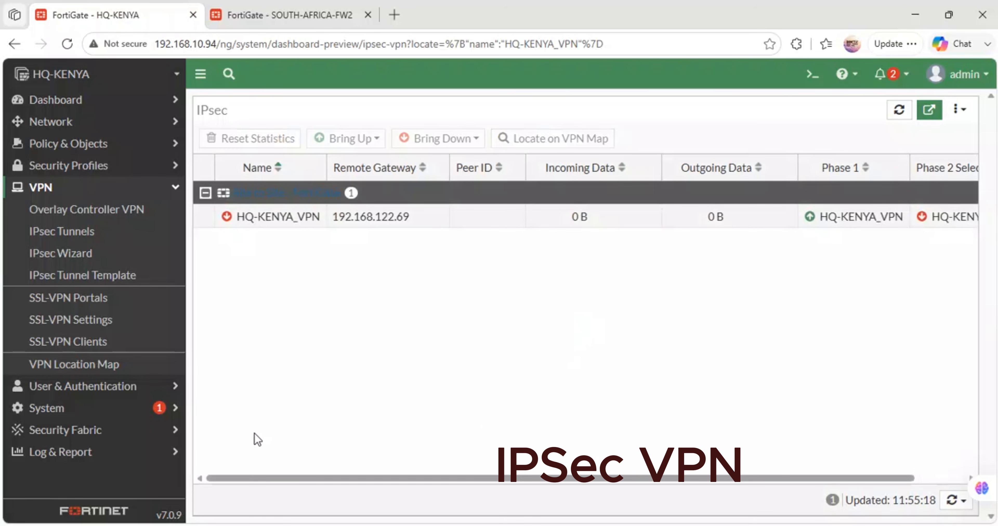
# - Recheck HQ-KENYA_VPN's status in both the tunnel list and the IPsec monitor, and return to the tunnel list
pyautogui.click(58, 232)
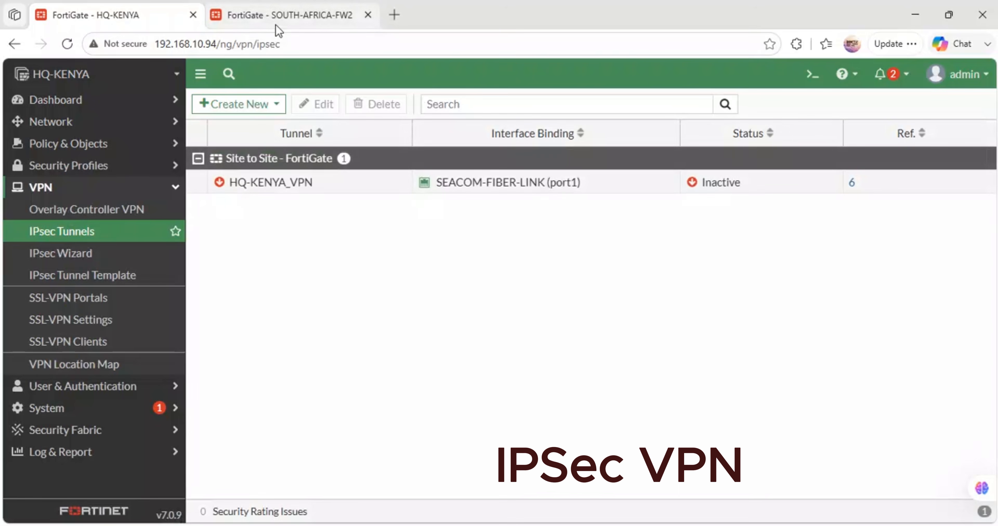
pyautogui.click(306, 12)
pyautogui.click(118, 10)
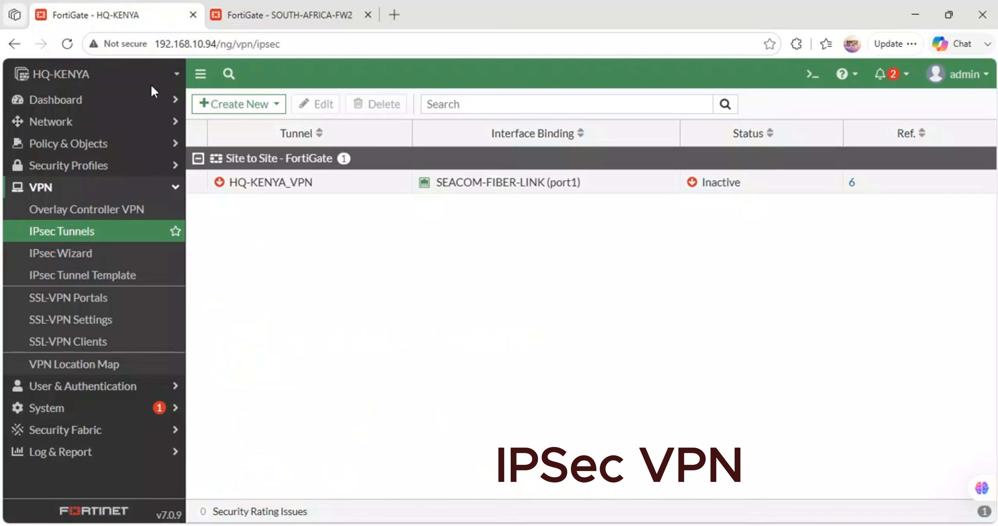
pyautogui.click(721, 187)
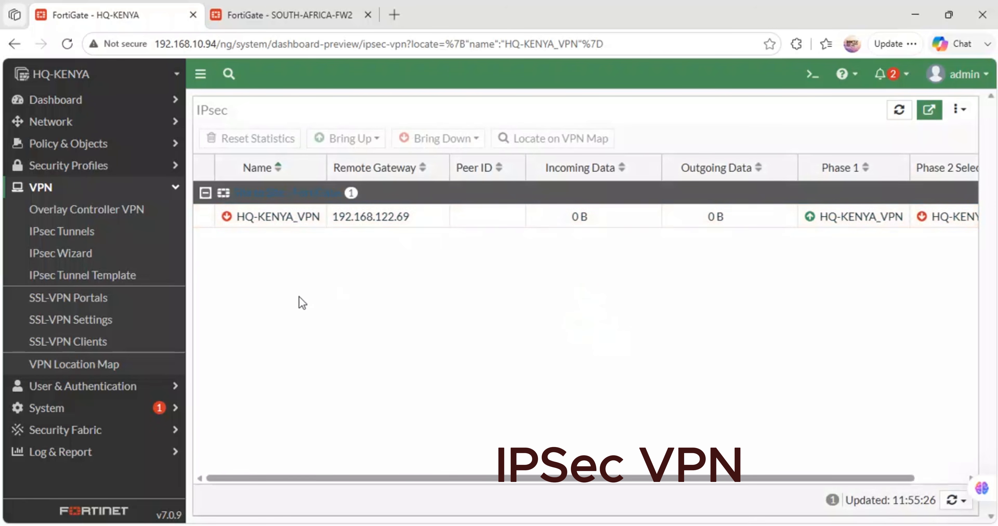
pyautogui.click(84, 231)
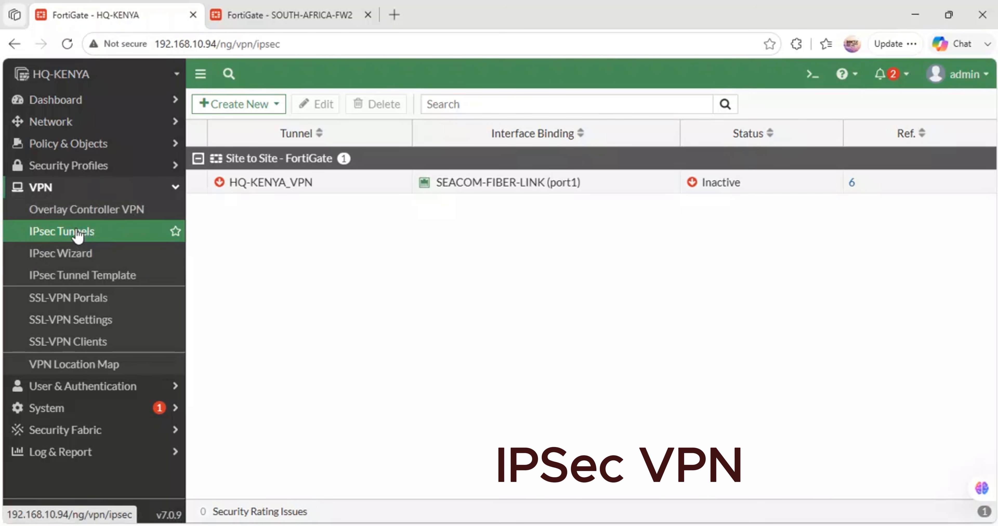
pyautogui.click(262, 114)
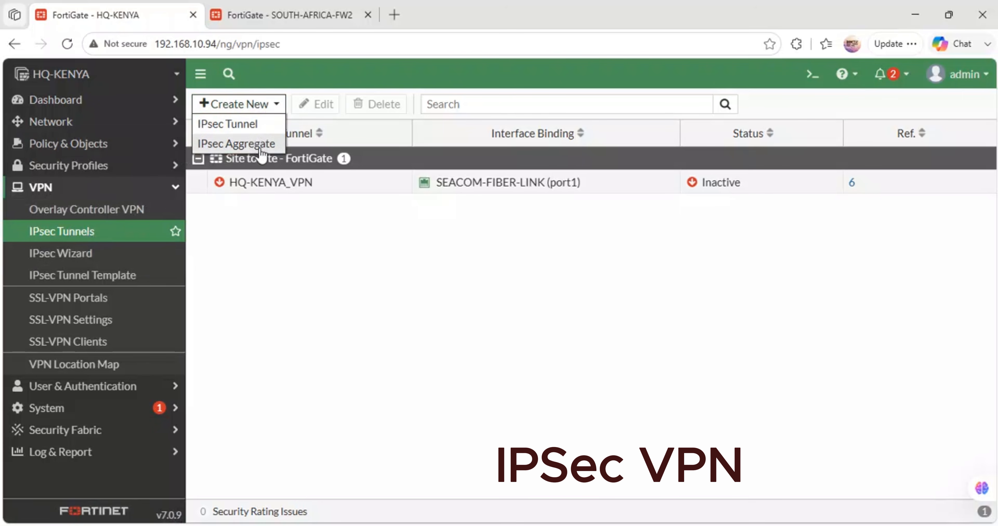
pyautogui.click(236, 127)
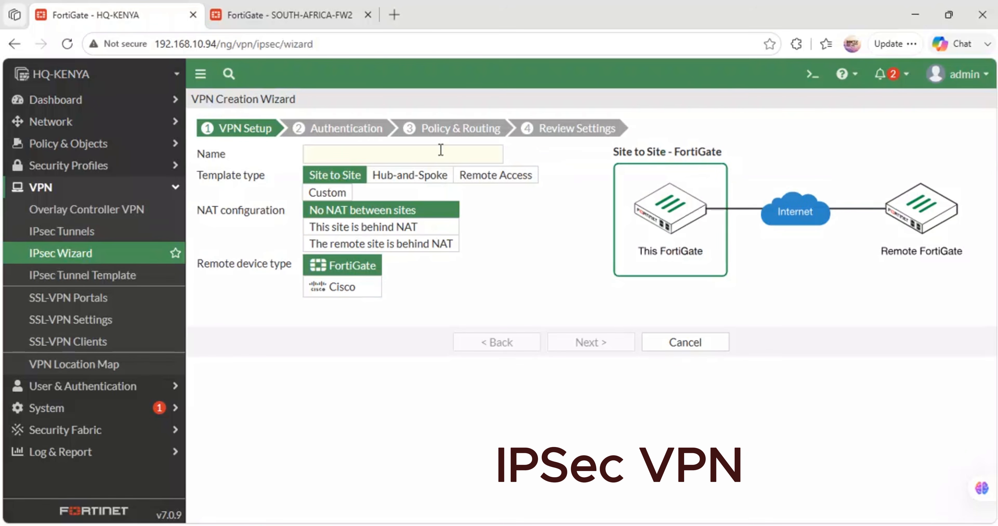
pyautogui.click(387, 150)
pyautogui.write('SAP')
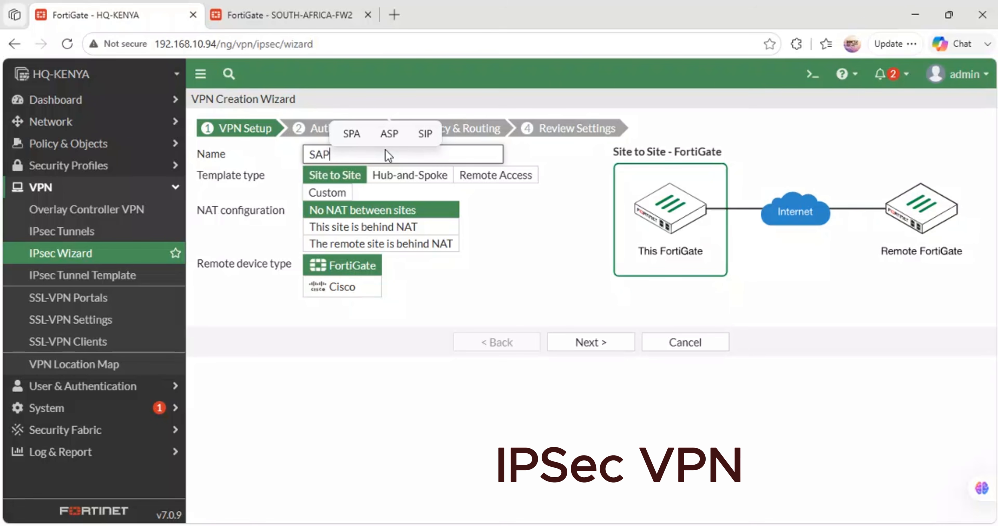
pyautogui.click(694, 347)
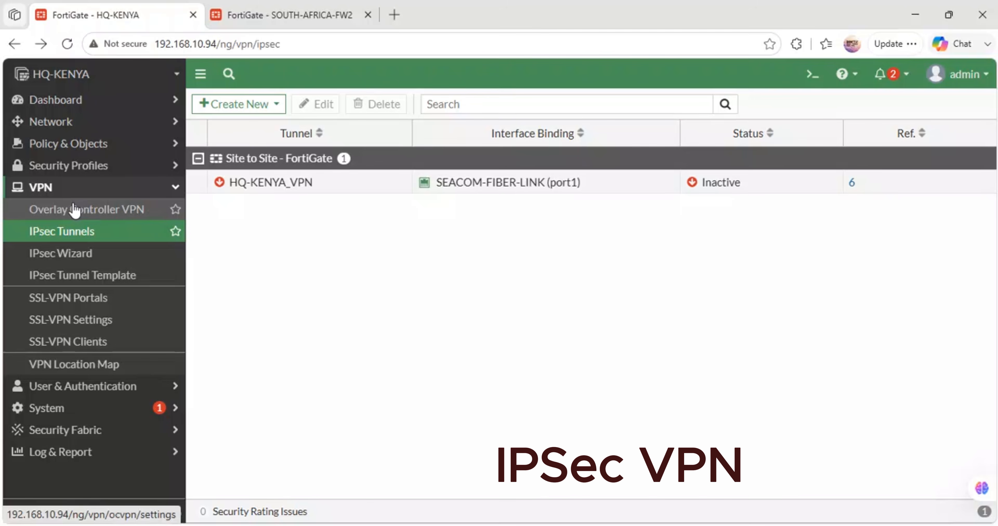
# - Check the Overlay Controller VPN page and its OCVPN portal link, and close the portal page
pyautogui.click(74, 210)
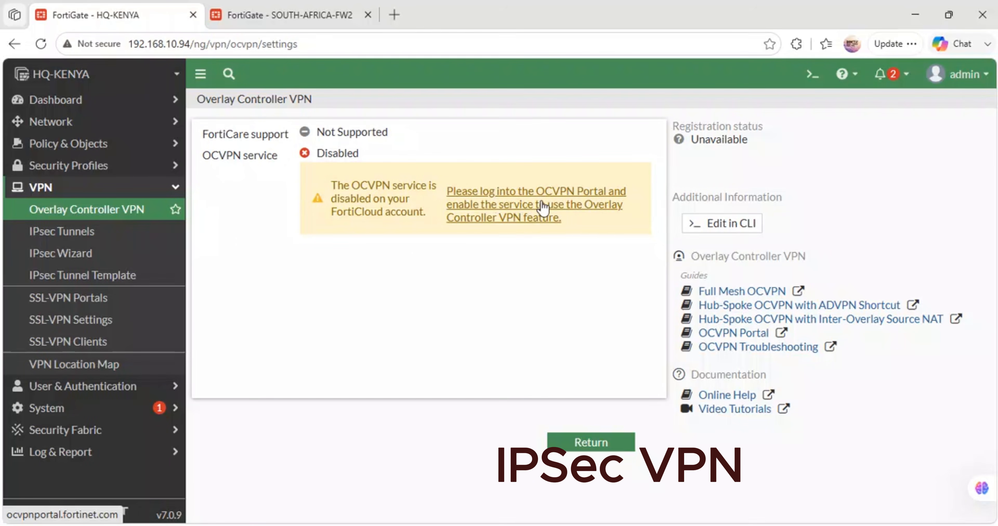
pyautogui.click(608, 207)
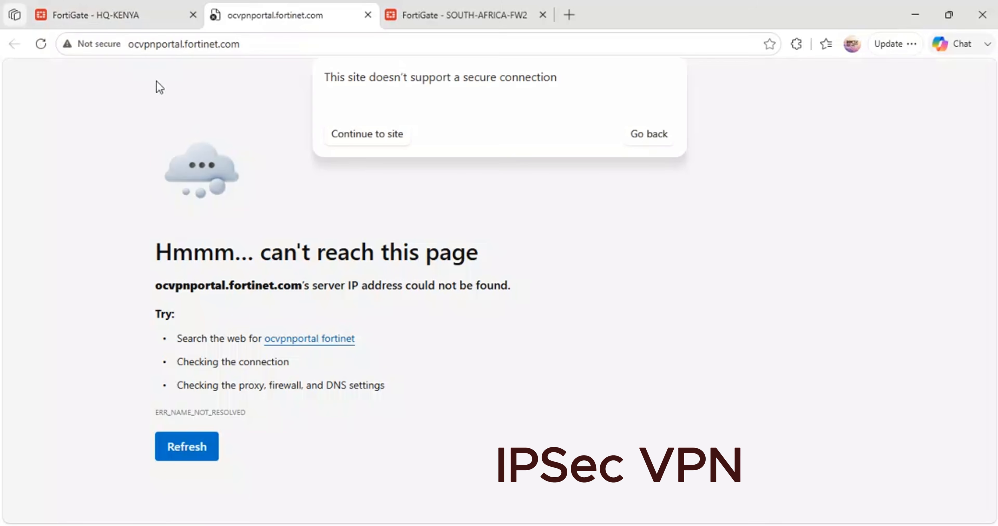
pyautogui.click(368, 15)
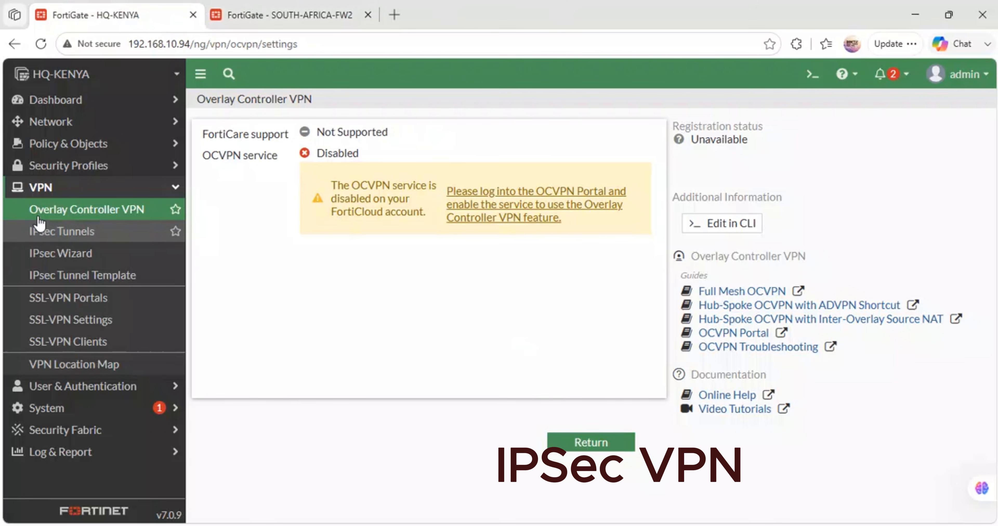
# - Return to the IPsec tunnel list and view the details of the interface bound to HQ-KENYA_VPN
pyautogui.click(52, 232)
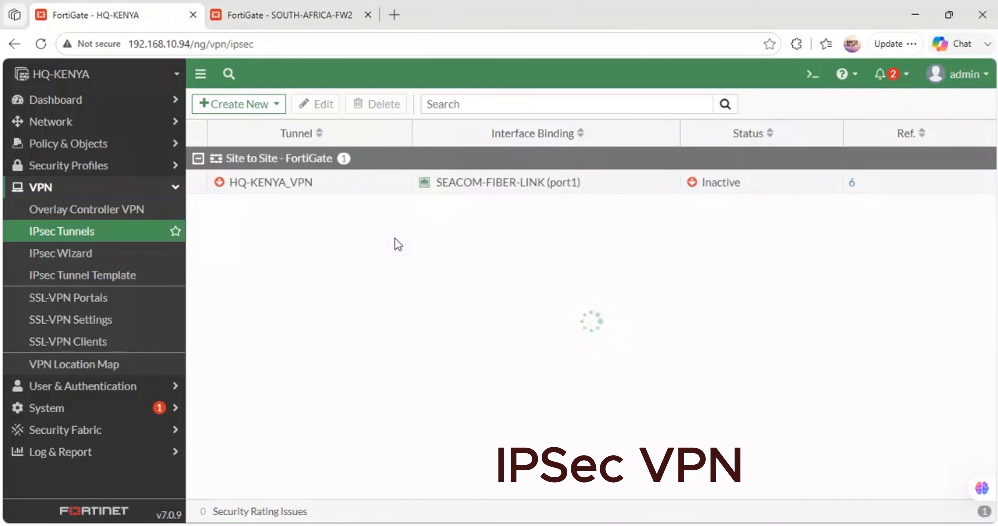
pyautogui.click(344, 189)
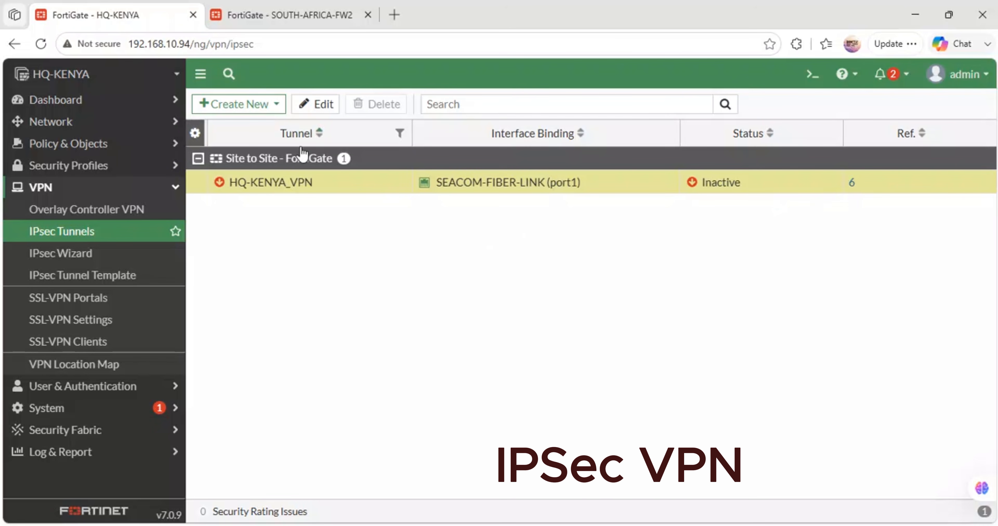
pyautogui.moveTo(423, 188)
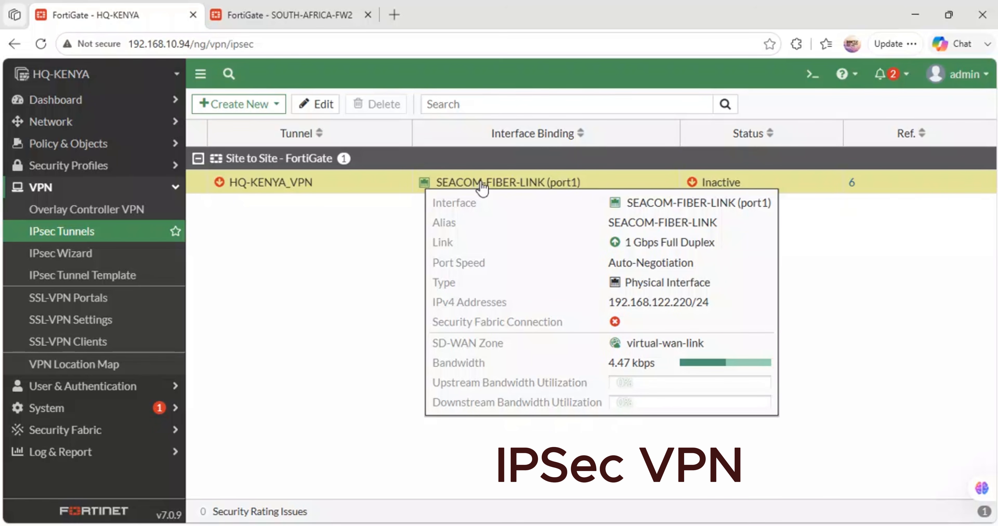
# - Switch to SOUTH-AFRICA-FW2, save the SA-VPN tunnel without changes and open the static routes for review
pyautogui.click(306, 11)
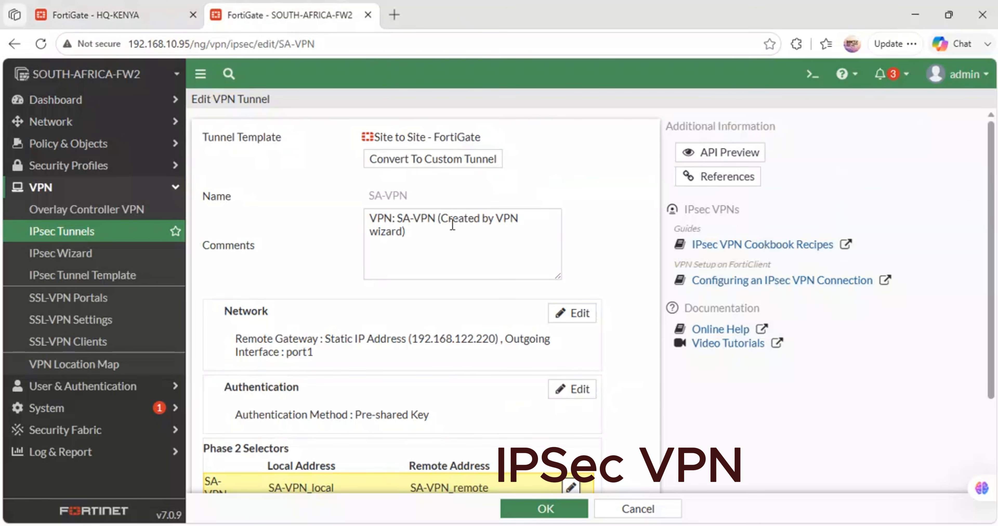
pyautogui.click(568, 509)
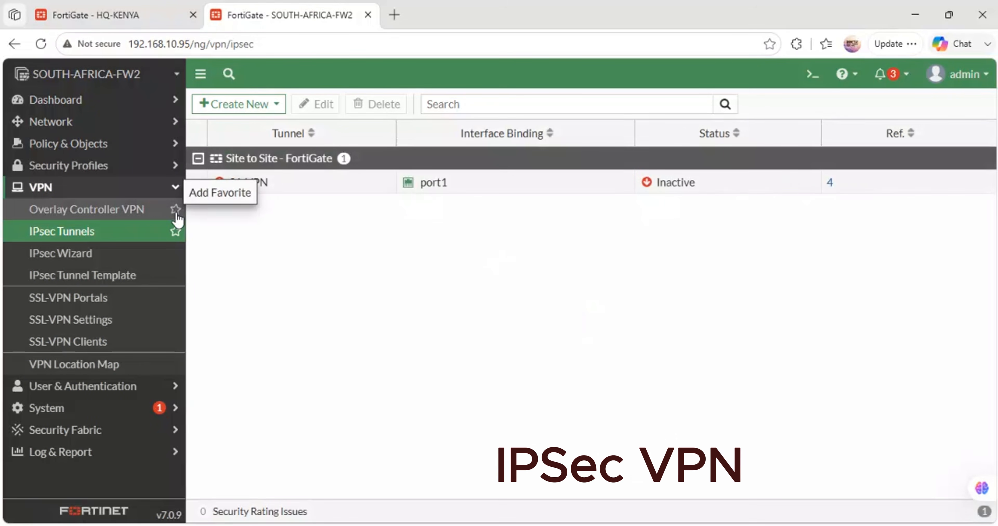
pyautogui.click(100, 169)
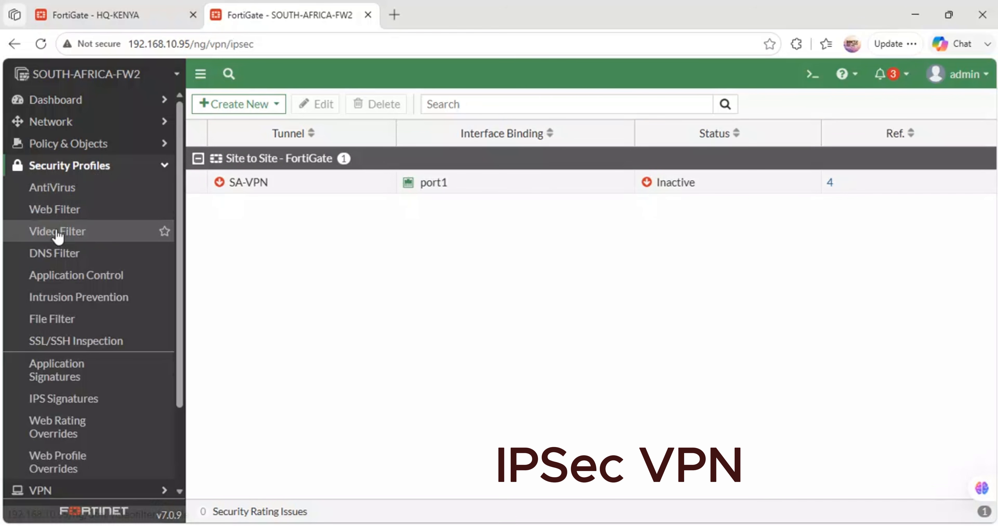
pyautogui.click(105, 125)
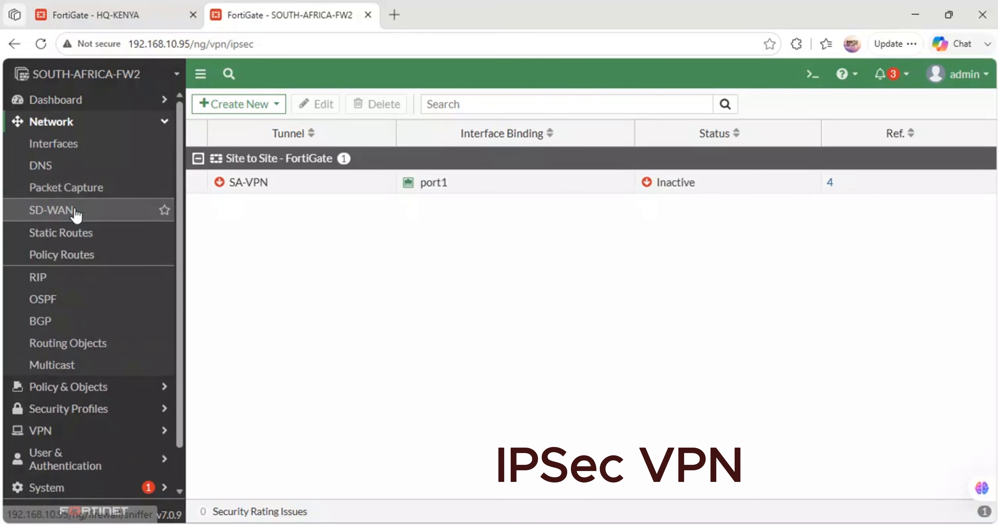
pyautogui.click(81, 237)
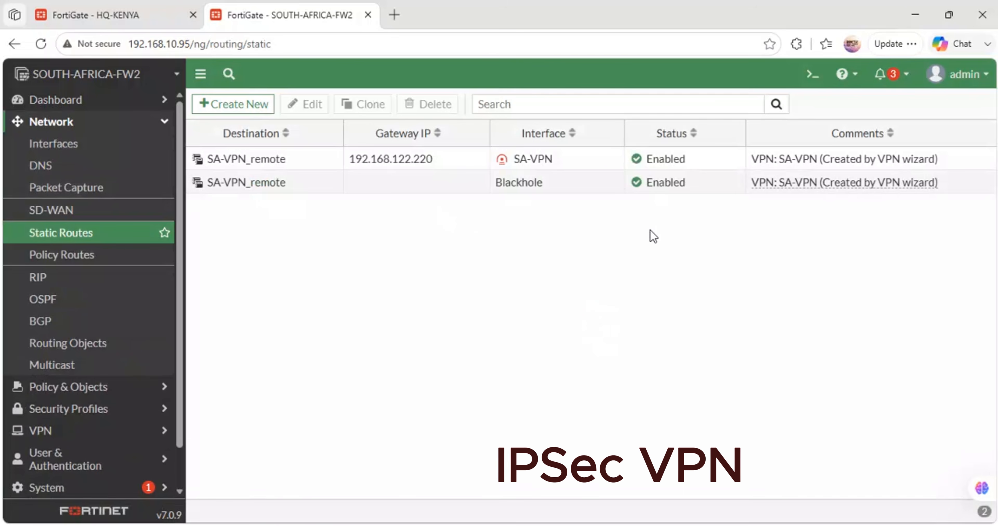
# - Edit the SA-VPN_remote static route bound to SA-VPN to use interface port1 with a dynamic gateway, and save it
pyautogui.click(524, 162)
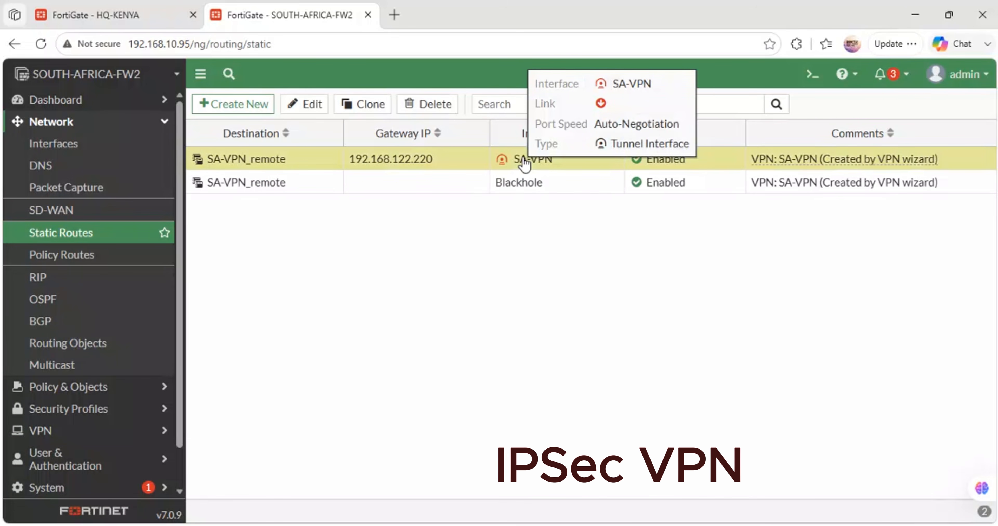
pyautogui.rightClick(524, 162)
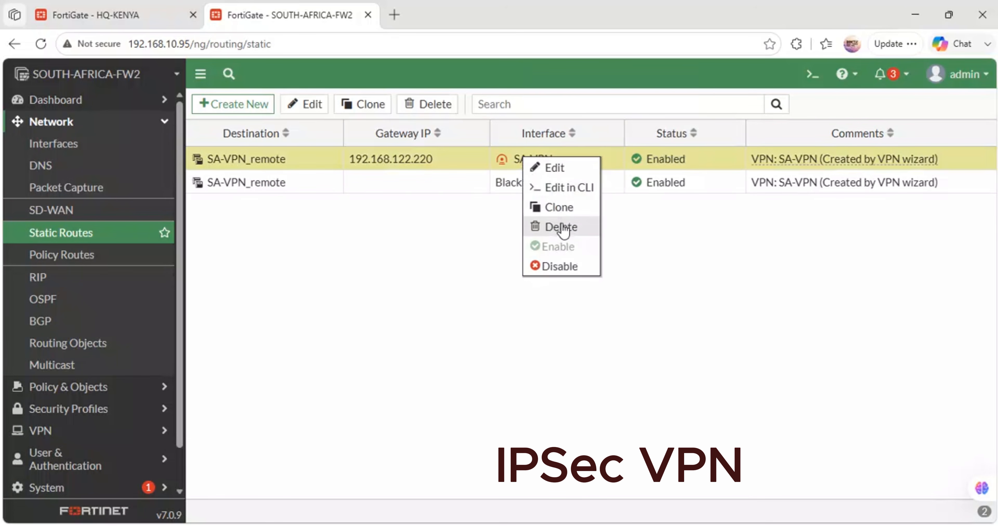
pyautogui.click(550, 167)
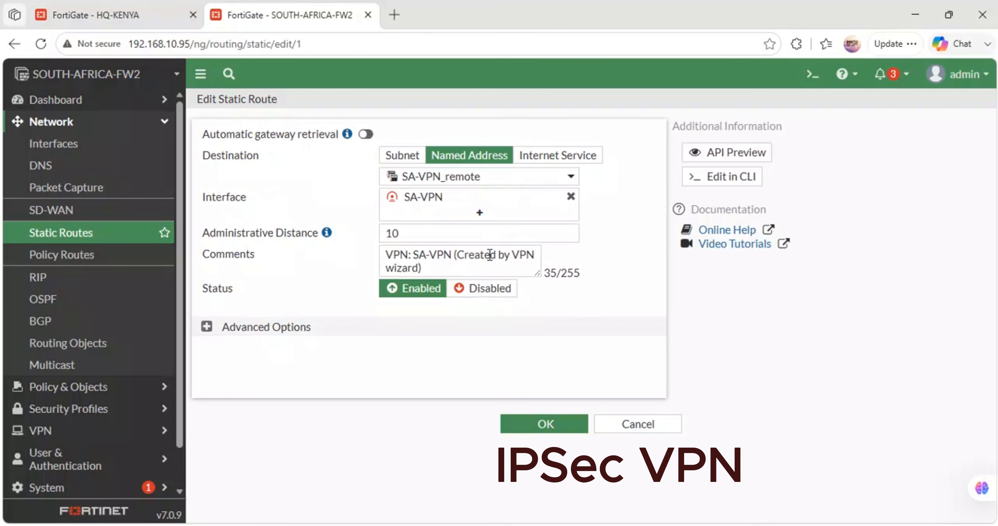
pyautogui.moveTo(446, 196)
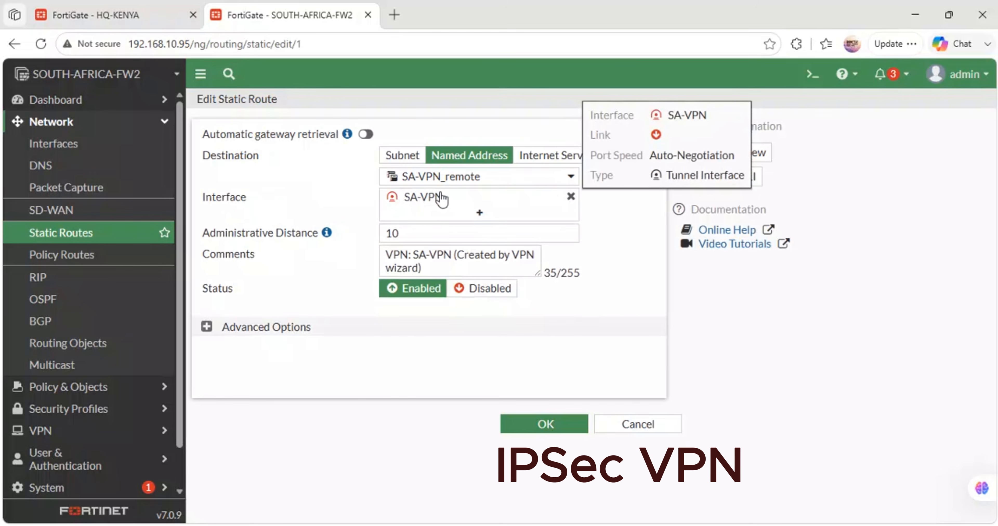
pyautogui.click(570, 197)
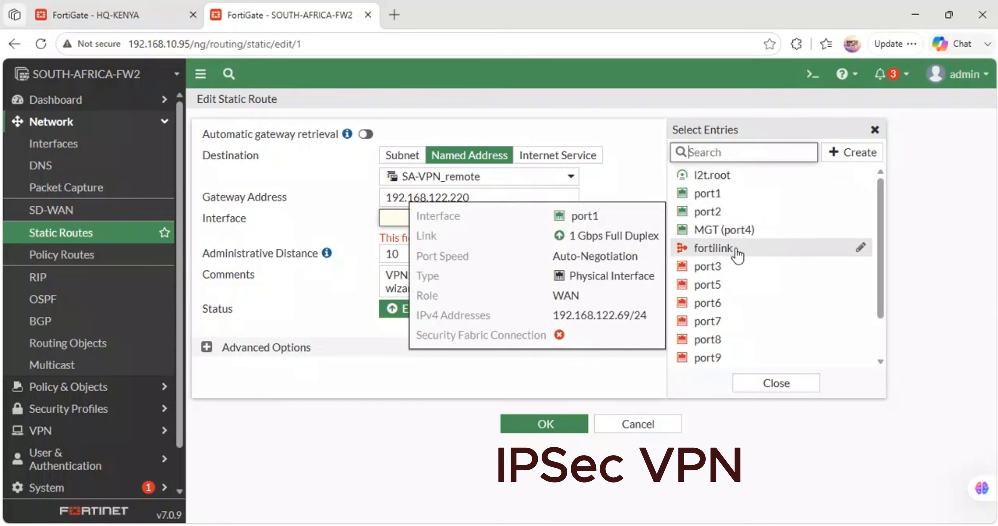
pyautogui.scroll(-2, 738, 255)
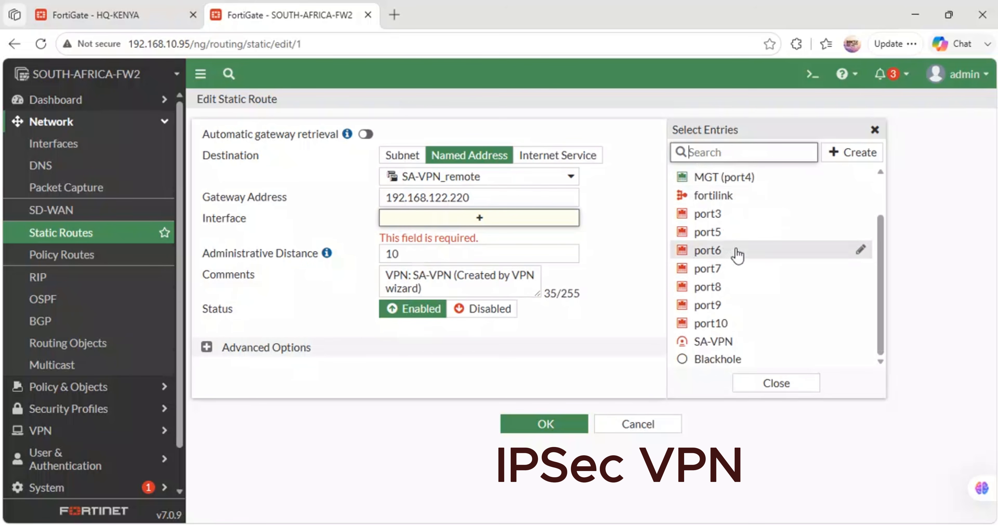
pyautogui.scroll(2, 736, 251)
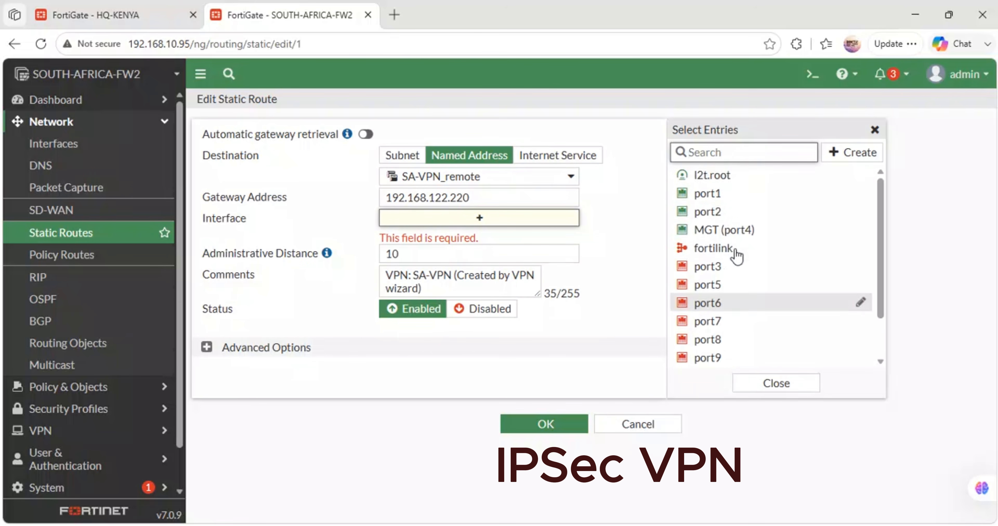
pyautogui.click(712, 193)
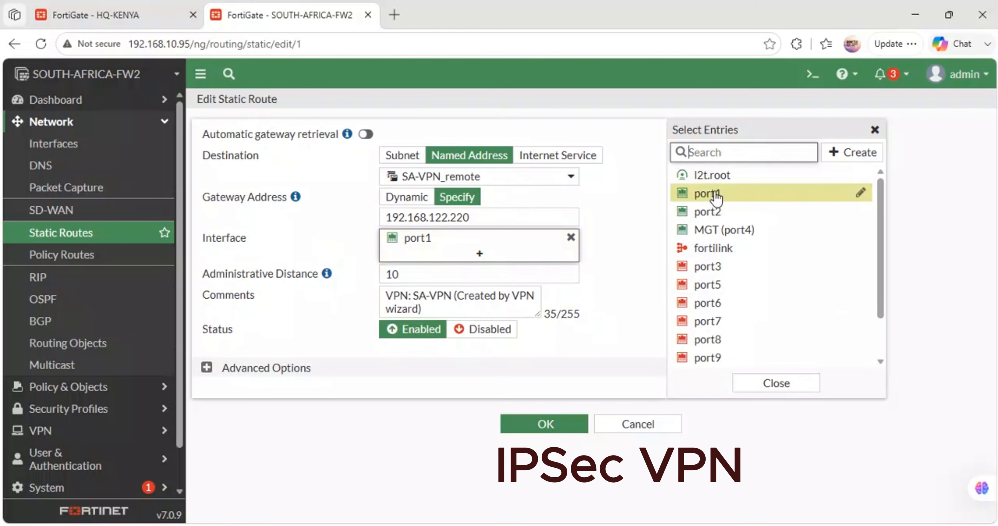
pyautogui.click(405, 197)
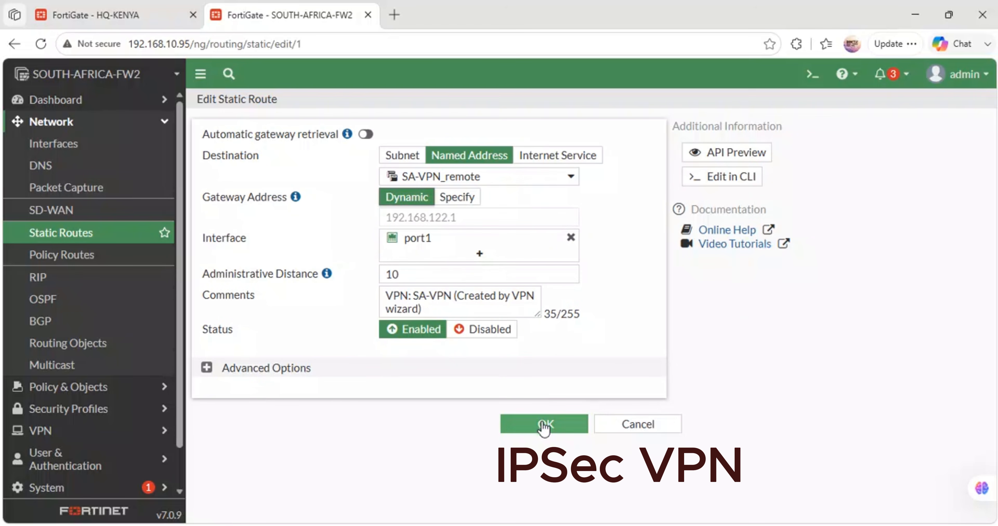
pyautogui.click(543, 426)
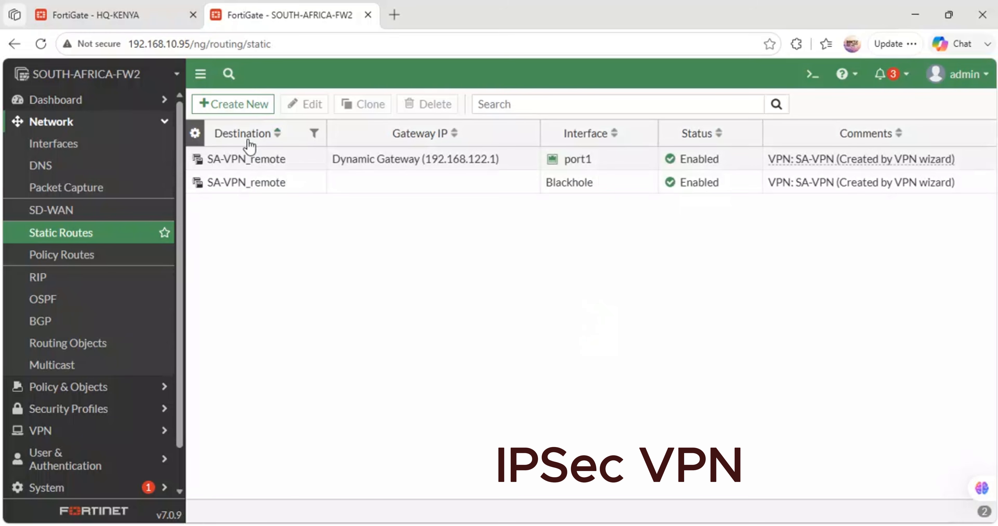
# - Switch to HQ-KENYA, recheck the IPsec tunnel's status and try to bring up HQ-KENYA_VPN from the IPsec monitor
pyautogui.click(79, 413)
pyautogui.scroll(-2, 79, 245)
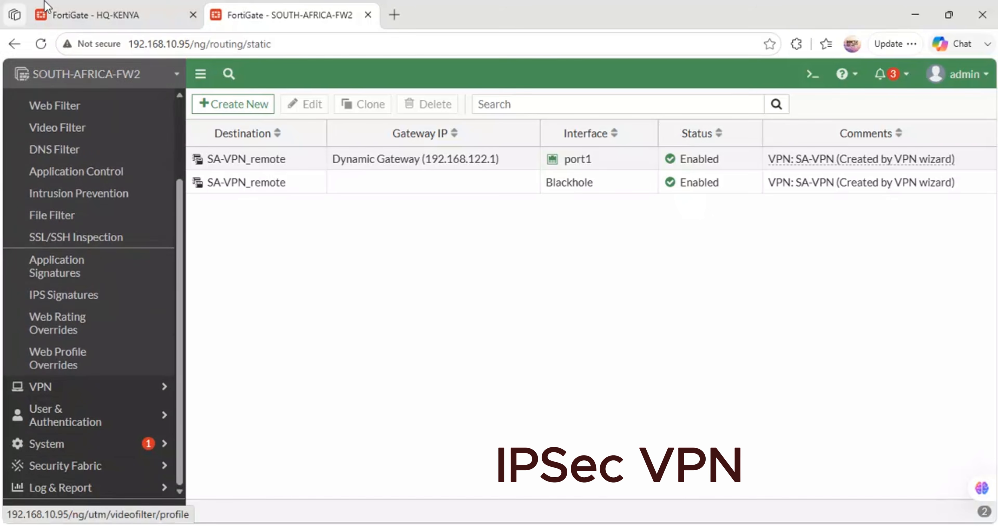
pyautogui.click(49, 4)
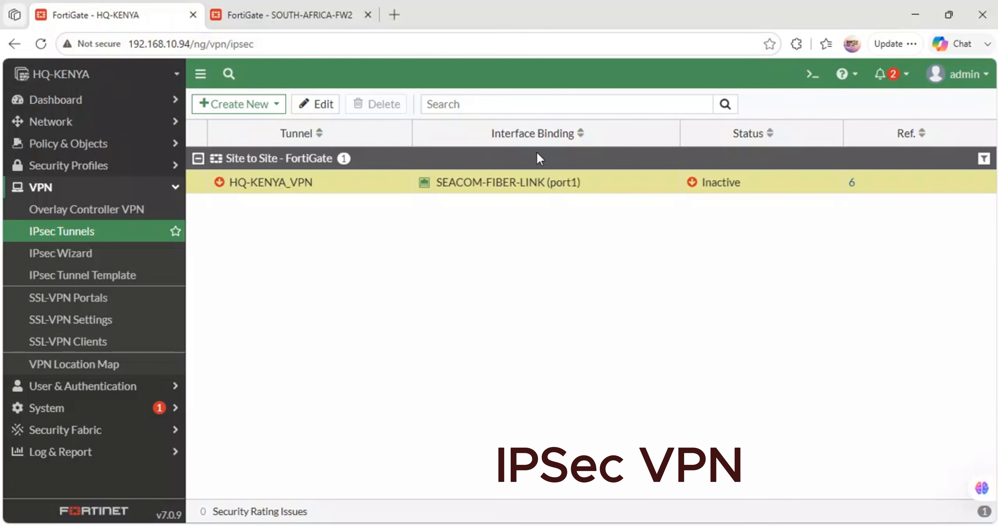
pyautogui.click(60, 233)
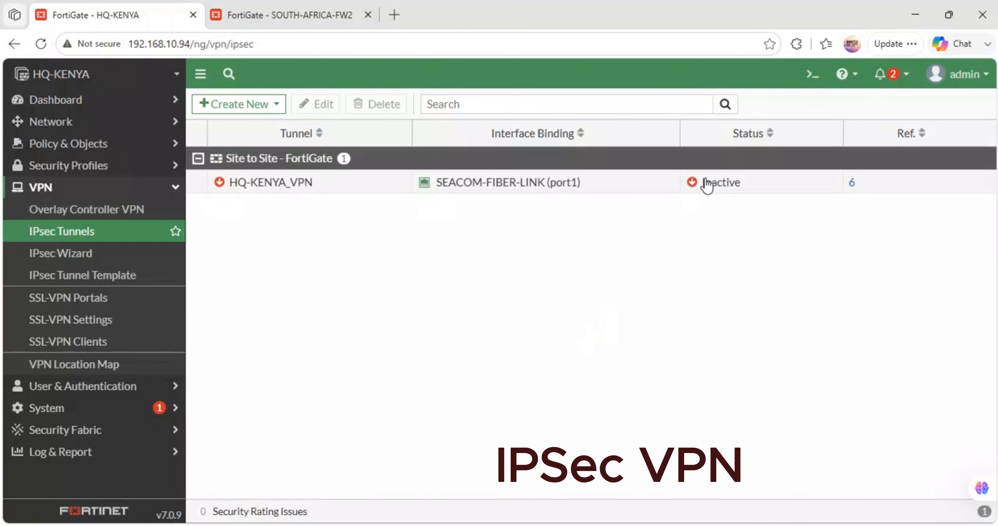
pyautogui.click(720, 185)
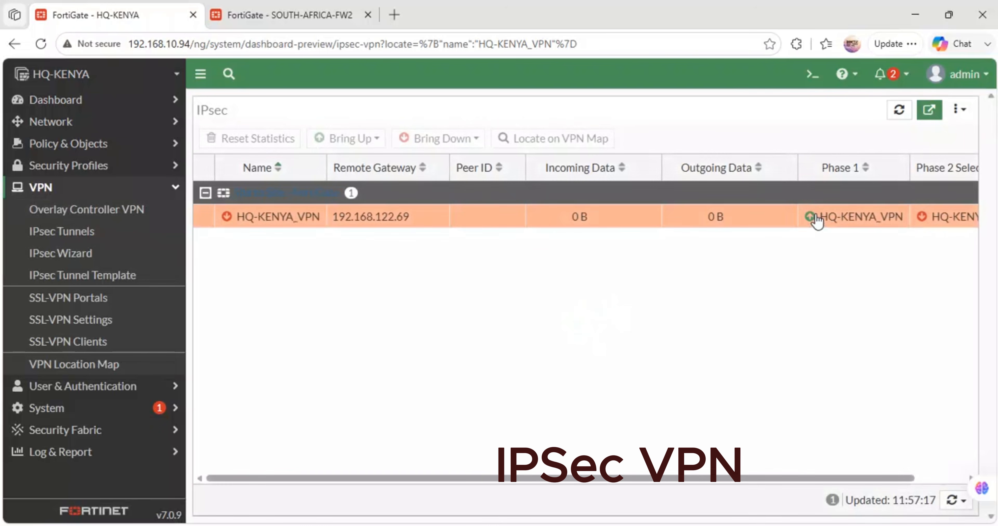
pyautogui.rightClick(937, 221)
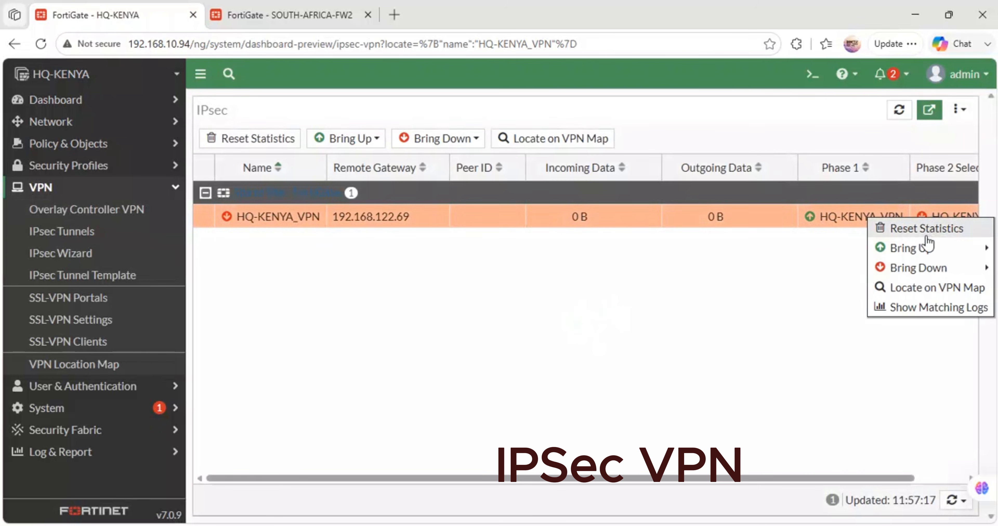
pyautogui.moveTo(891, 248)
pyautogui.click(820, 249)
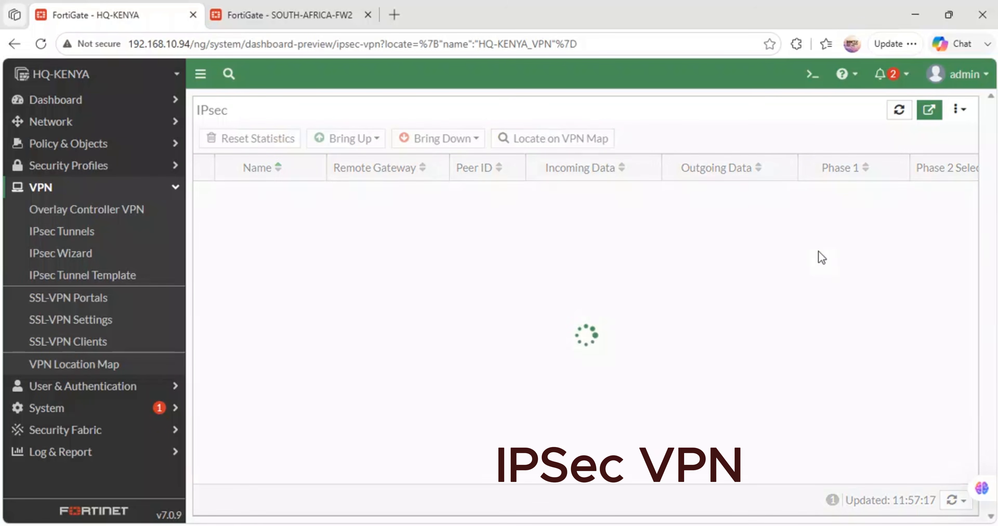
# - Return to SOUTH-AFRICA-FW2 and create a 0.0.0.0/0.0.0.0 static route through port1 with a dynamic gateway
pyautogui.click(276, 4)
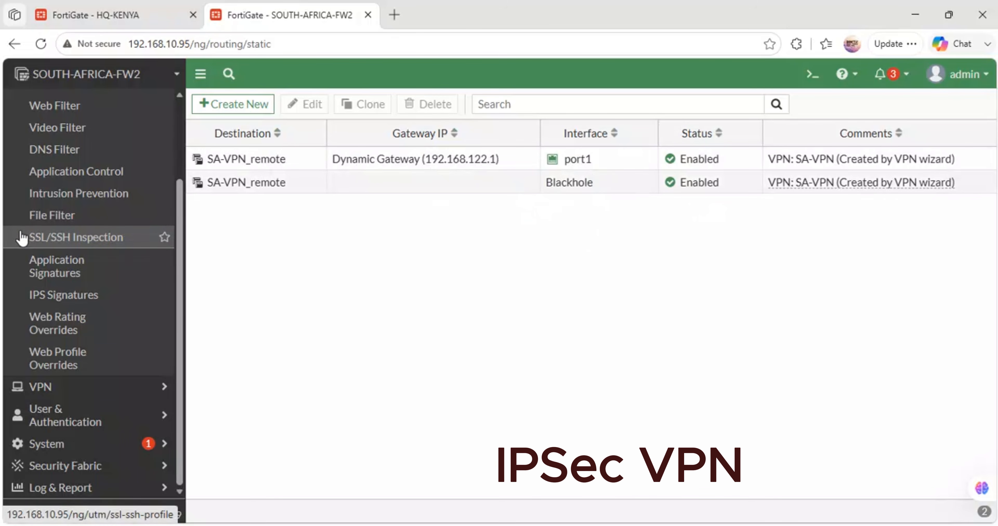
pyautogui.scroll(3, 22, 237)
pyautogui.click(90, 121)
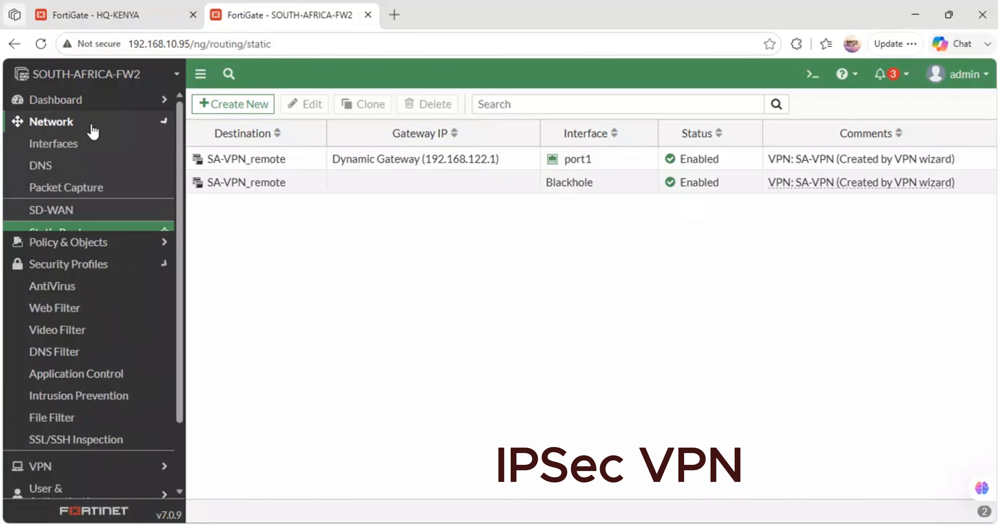
pyautogui.click(81, 237)
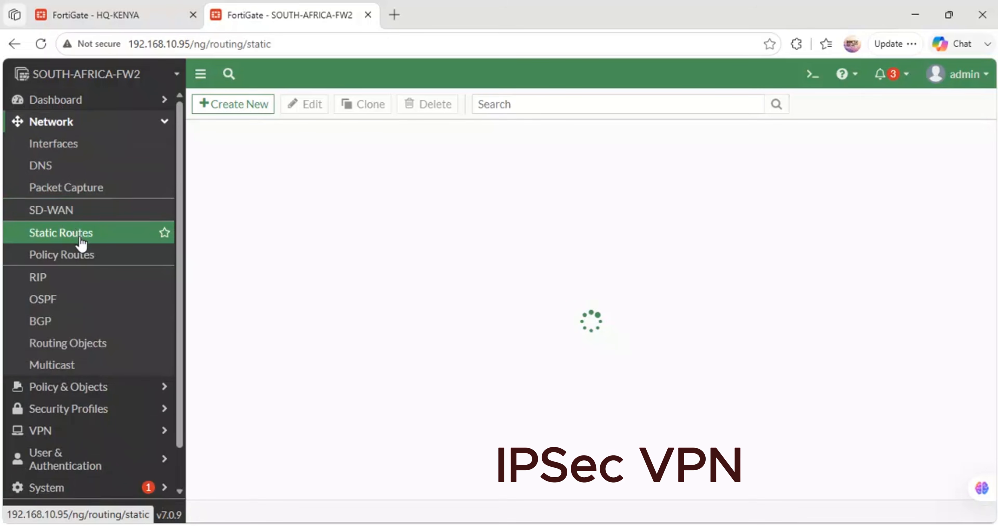
pyautogui.click(226, 108)
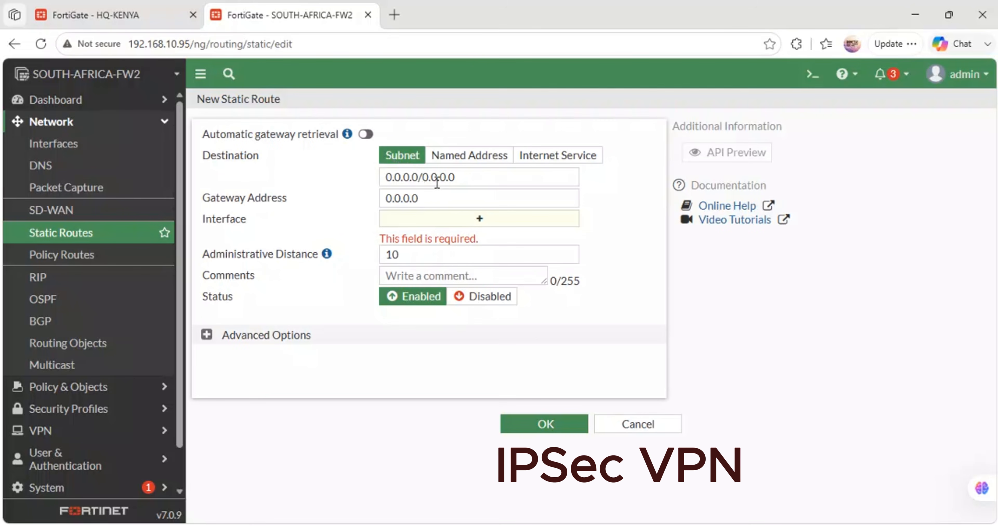
pyautogui.click(470, 221)
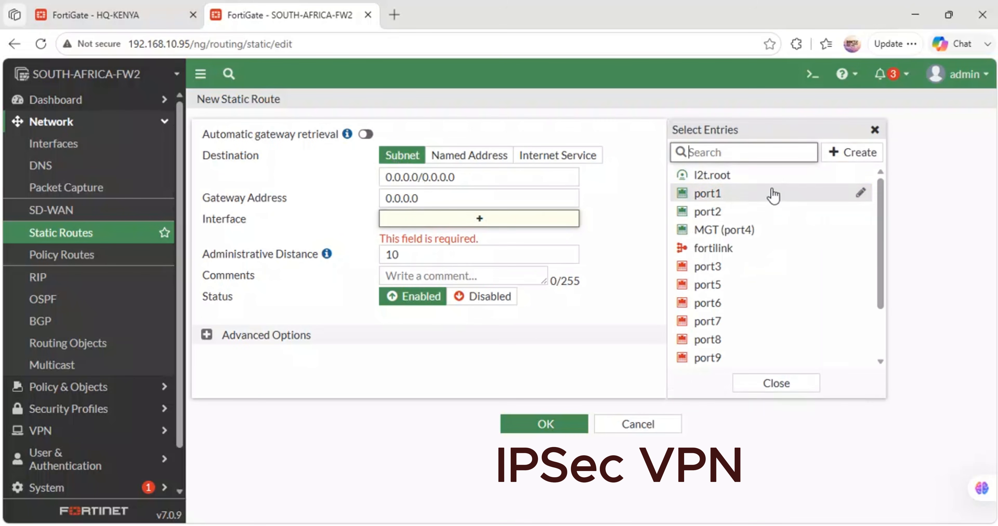
pyautogui.click(730, 194)
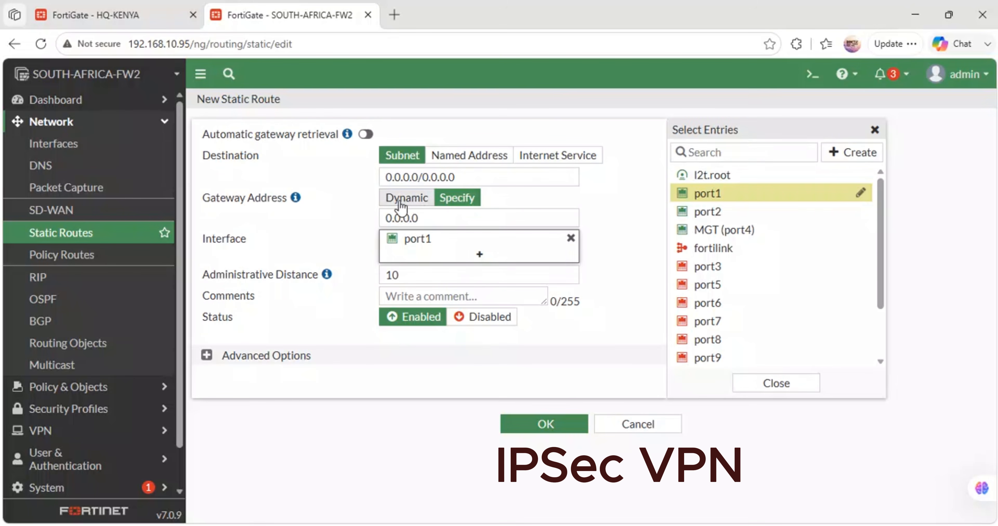
pyautogui.click(406, 197)
pyautogui.click(550, 423)
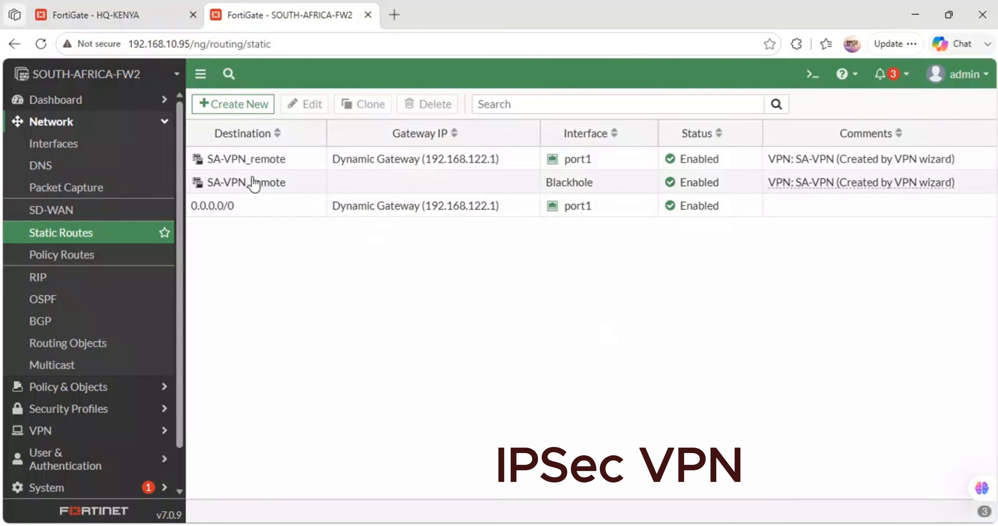
# - Specify 192.168.122.220 as the gateway address of the SA-VPN_remote route through port1, and save the route
pyautogui.moveTo(252, 183)
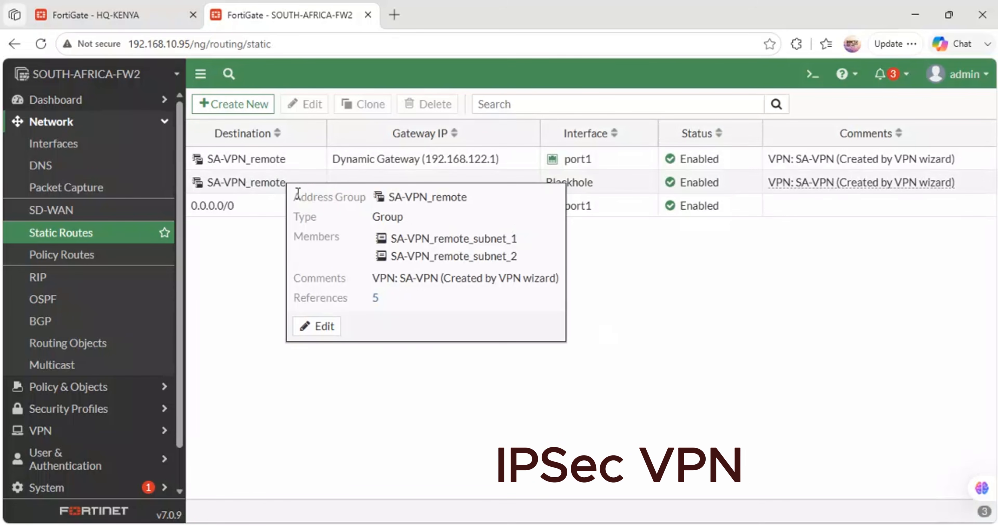
pyautogui.doubleClick(257, 168)
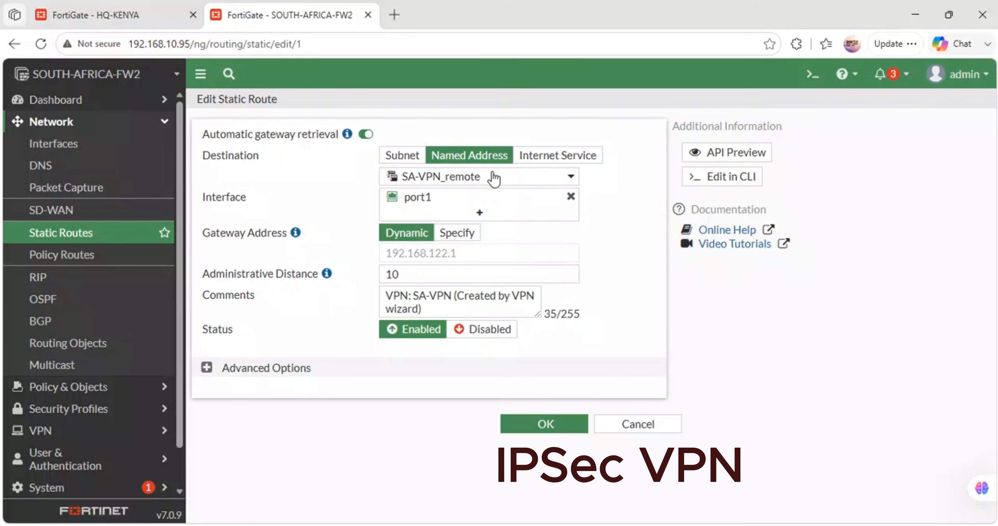
pyautogui.moveTo(511, 177)
pyautogui.click(465, 236)
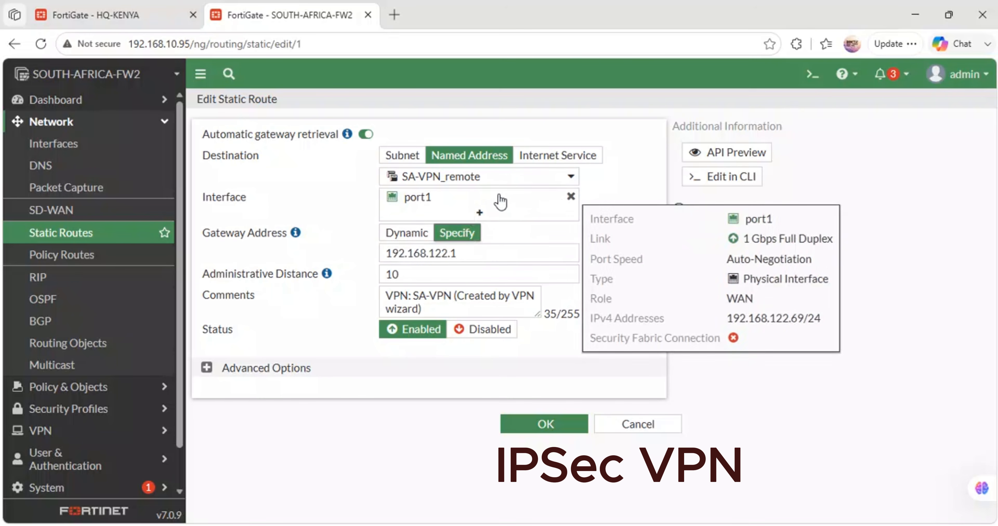
pyautogui.moveTo(525, 183)
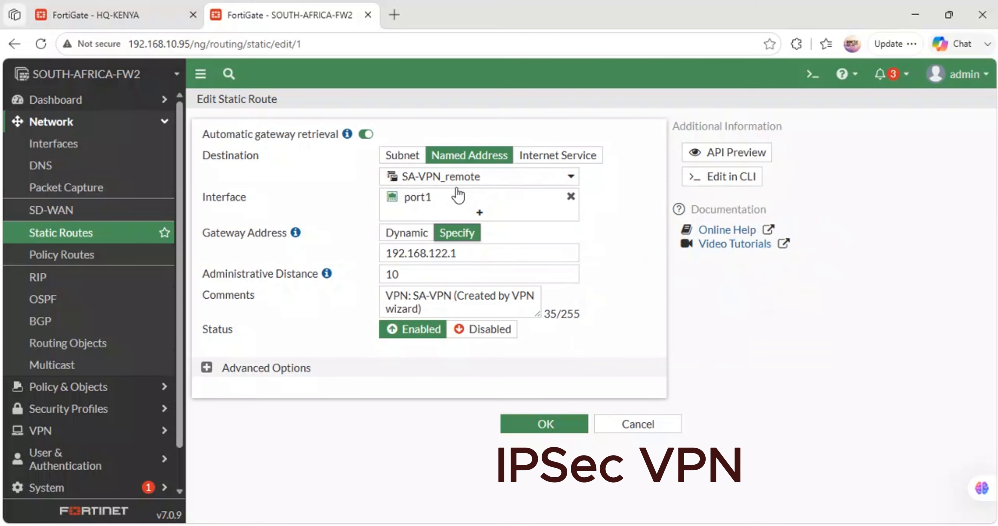
pyautogui.moveTo(424, 205)
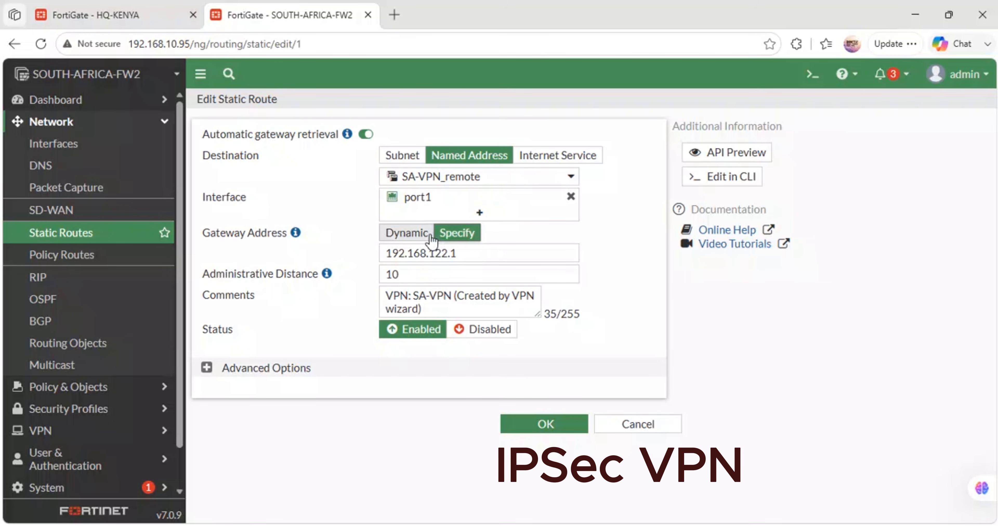
pyautogui.click(458, 254)
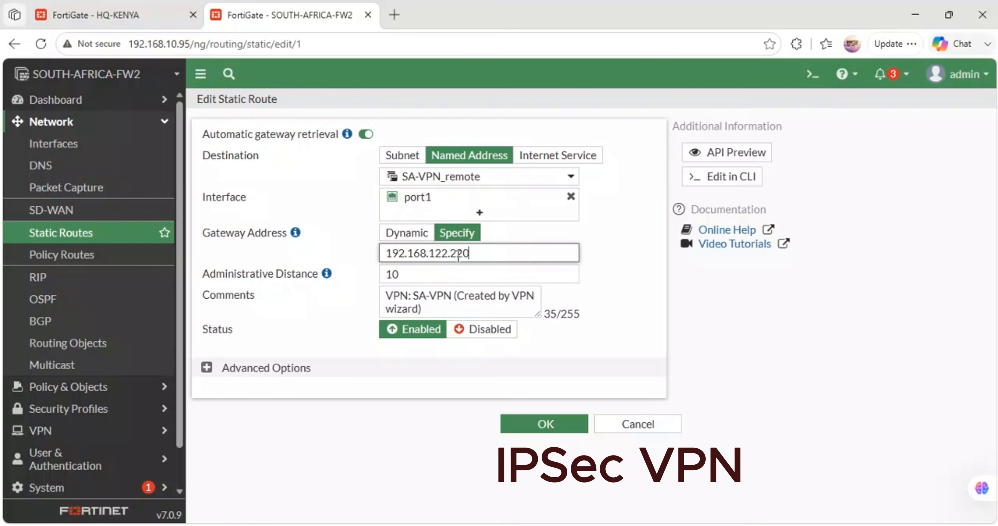
pyautogui.moveTo(424, 524)
pyautogui.moveTo(434, 469)
pyautogui.click(532, 430)
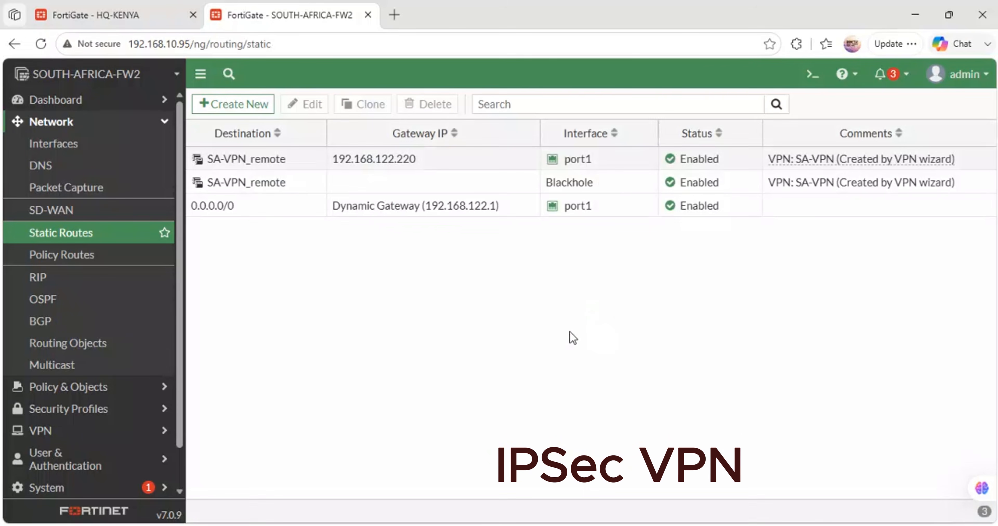
# - Edit the SA-VPN_remote static route through port1 to use the SA-VPN interface, keeping the named address destination, and save it
pyautogui.doubleClick(382, 165)
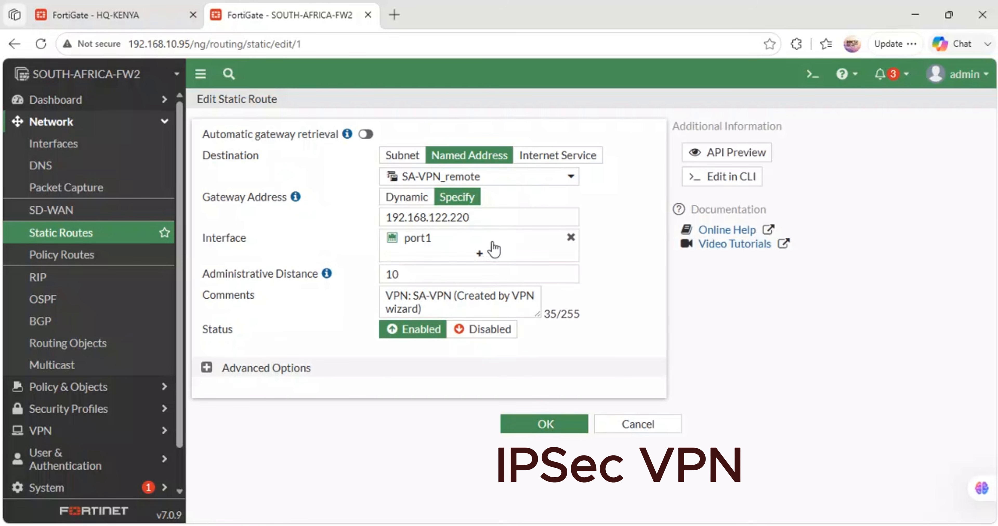
pyautogui.click(407, 197)
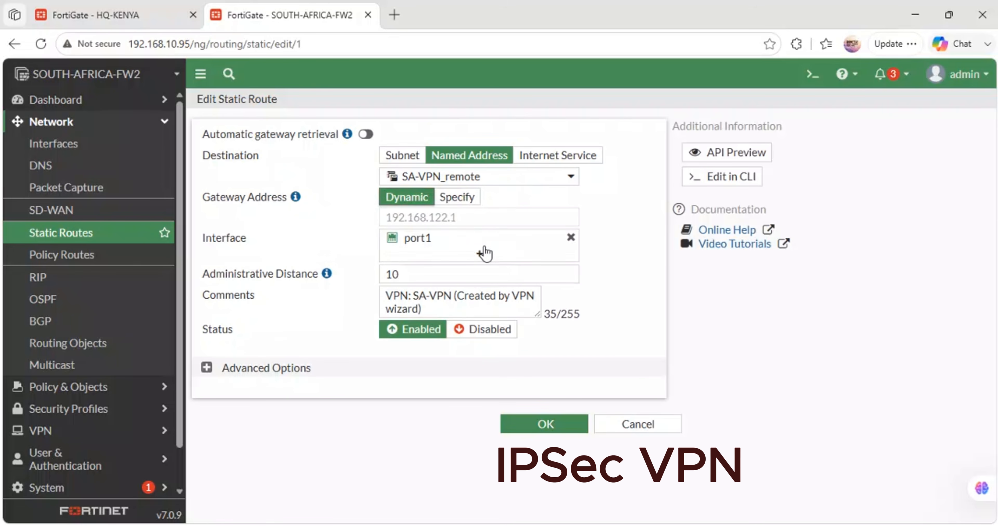
pyautogui.click(484, 254)
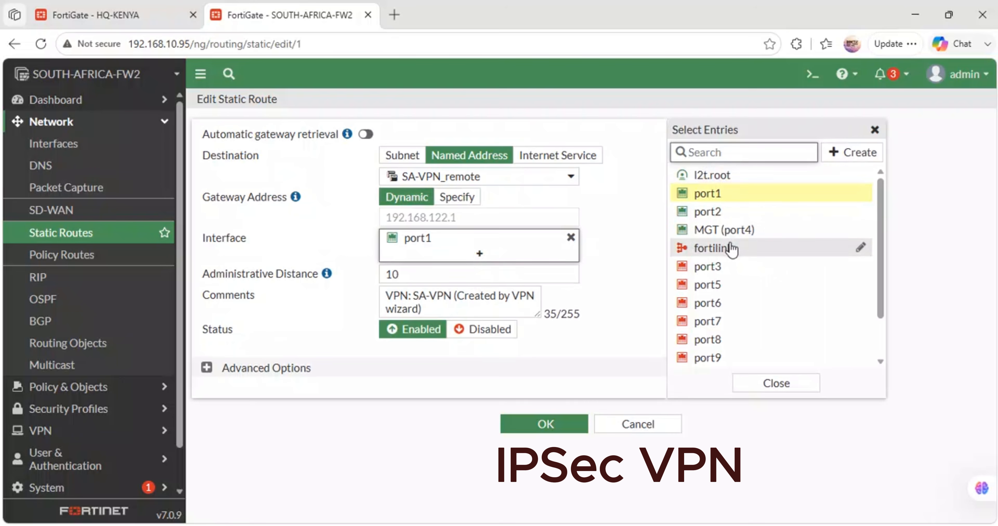
pyautogui.scroll(-3, 731, 248)
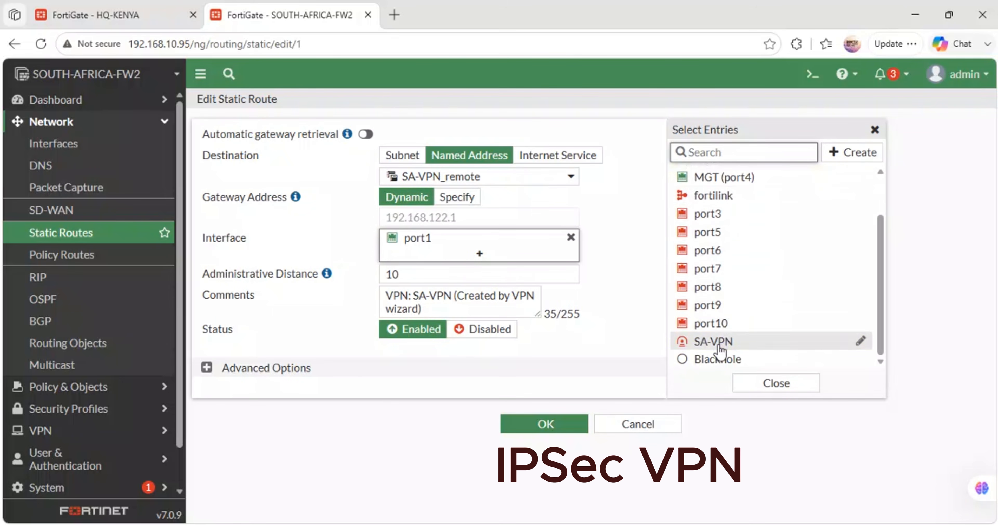
pyautogui.click(718, 347)
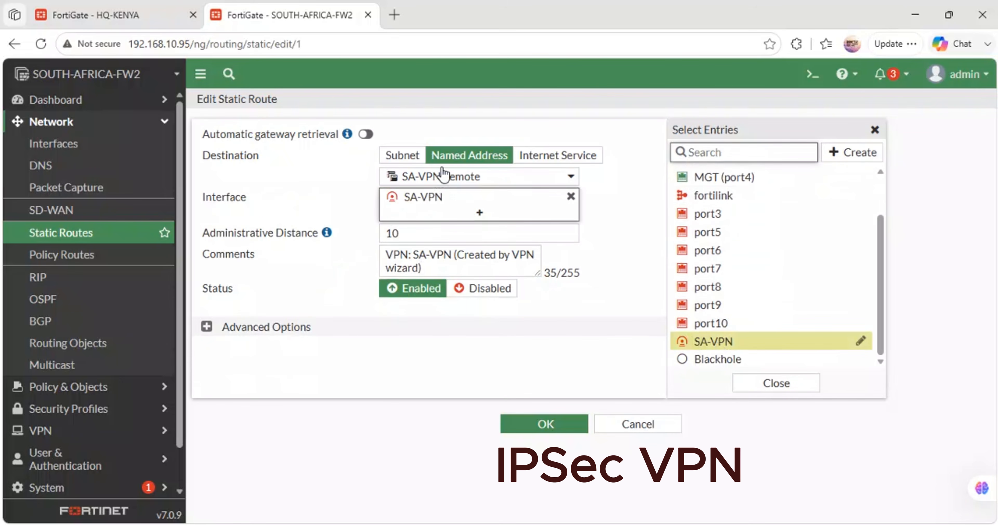
pyautogui.click(403, 156)
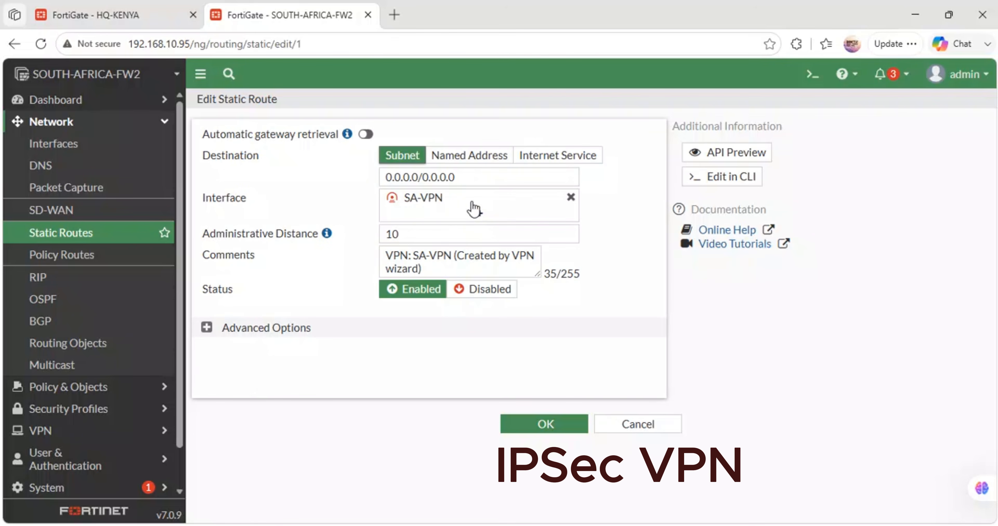
pyautogui.click(448, 154)
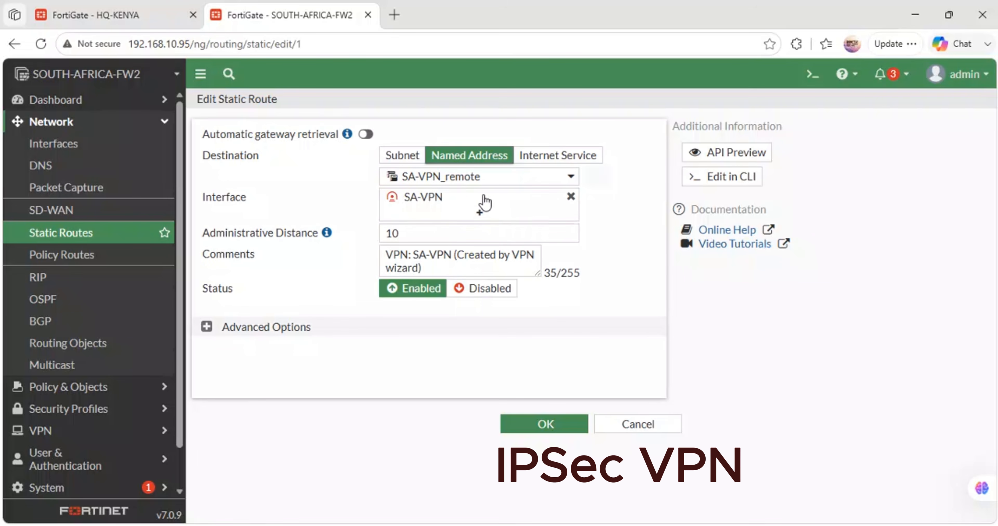
pyautogui.click(529, 417)
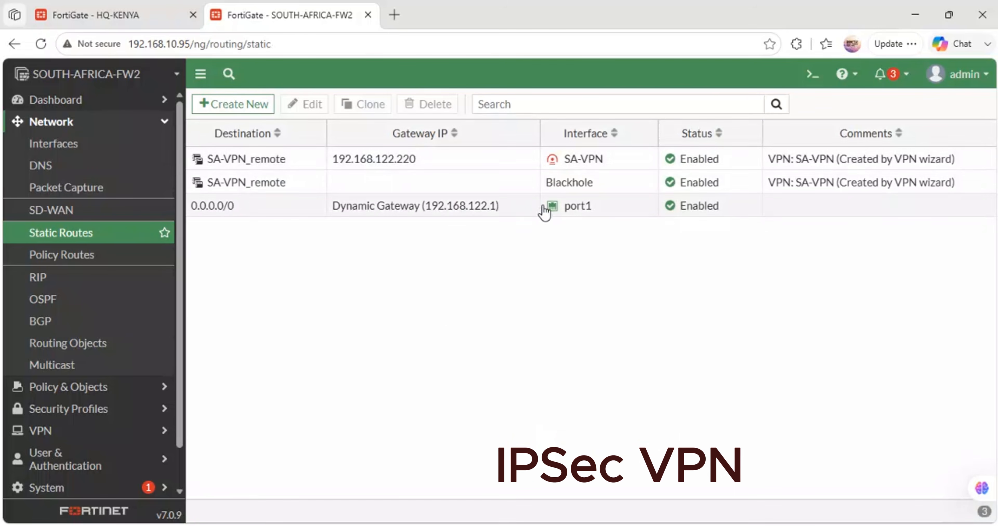
# - Enable automatic gateway retrieval on the SA-VPN_remote route through SA-VPN, and save it despite the dynamic gateway caution
pyautogui.doubleClick(558, 163)
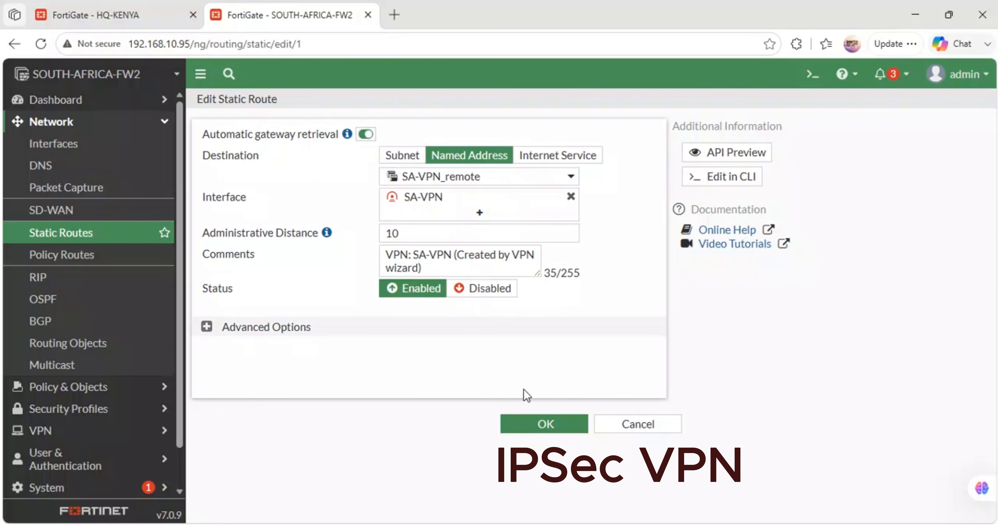
pyautogui.click(544, 423)
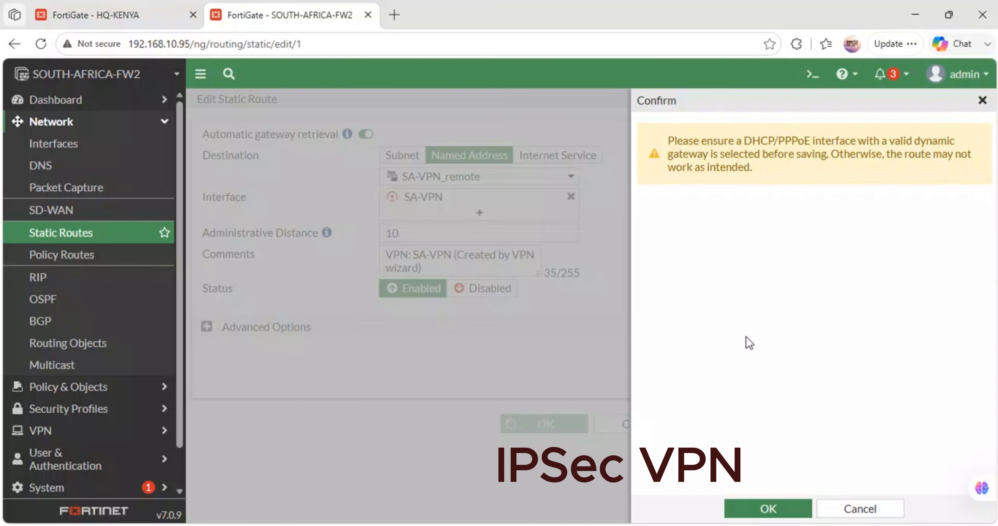
pyautogui.click(767, 509)
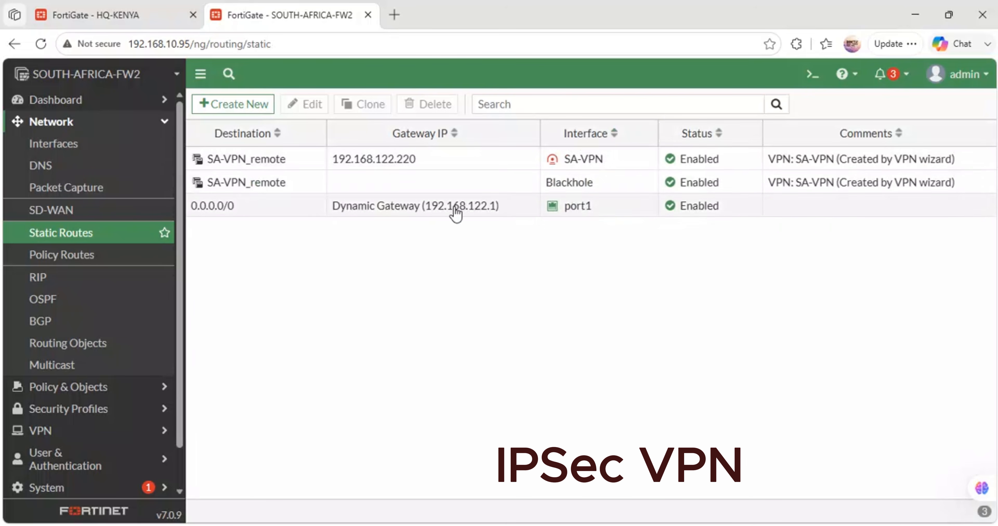
# - Open the SA-VPN_remote blackhole route, reselect Blackhole as its interface, and save it
pyautogui.doubleClick(296, 188)
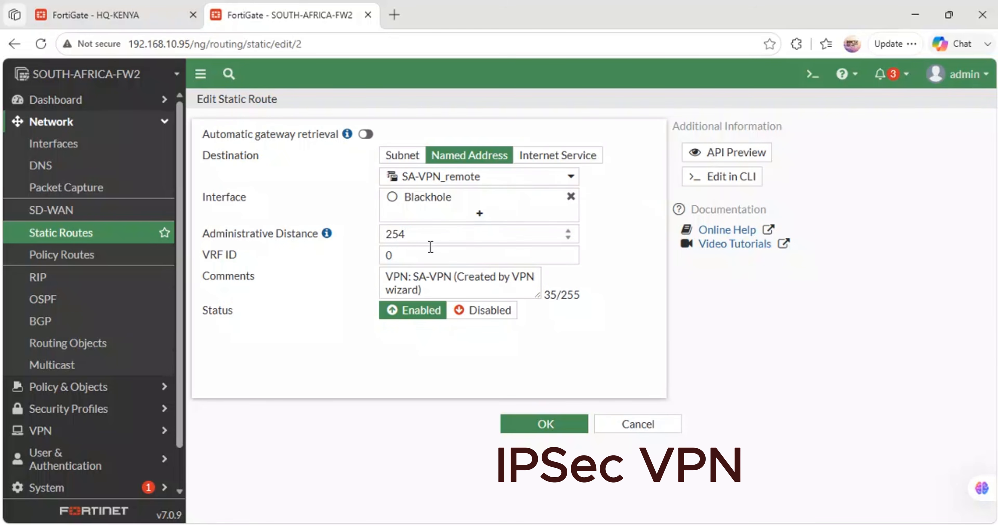
pyautogui.click(479, 213)
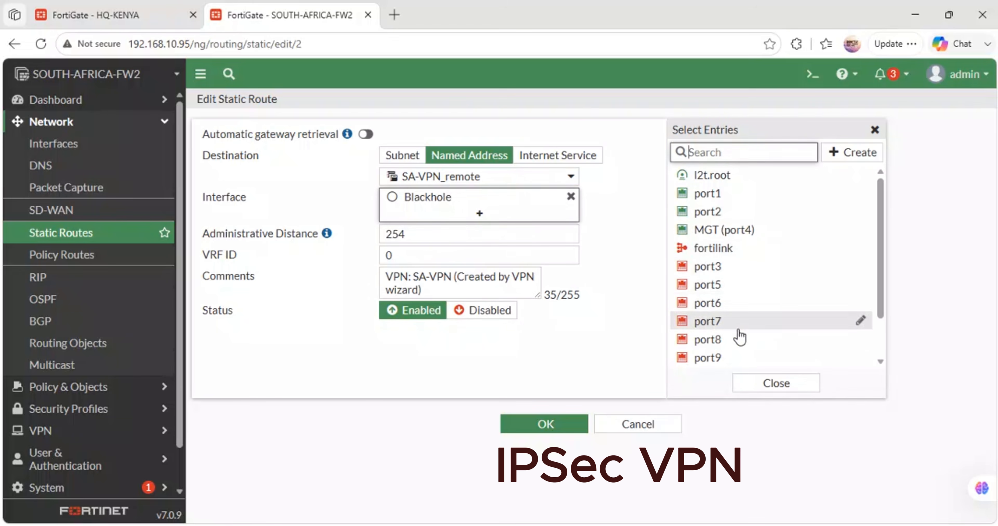
pyautogui.click(739, 338)
pyautogui.scroll(-1, 737, 337)
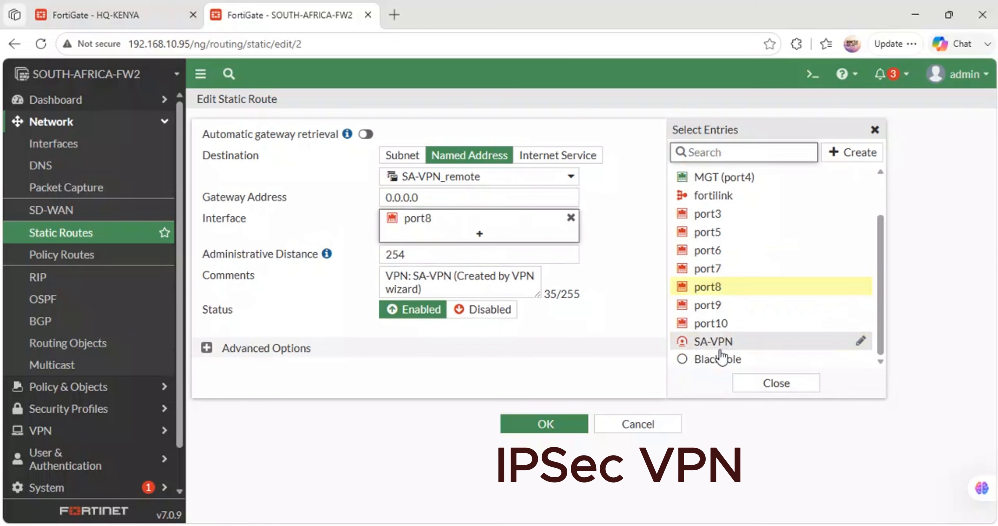
pyautogui.click(717, 359)
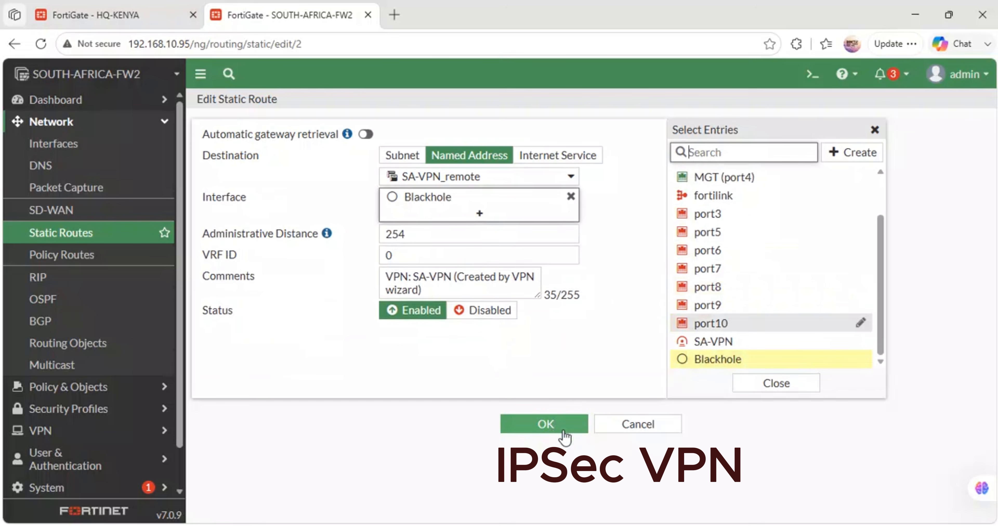
pyautogui.click(552, 426)
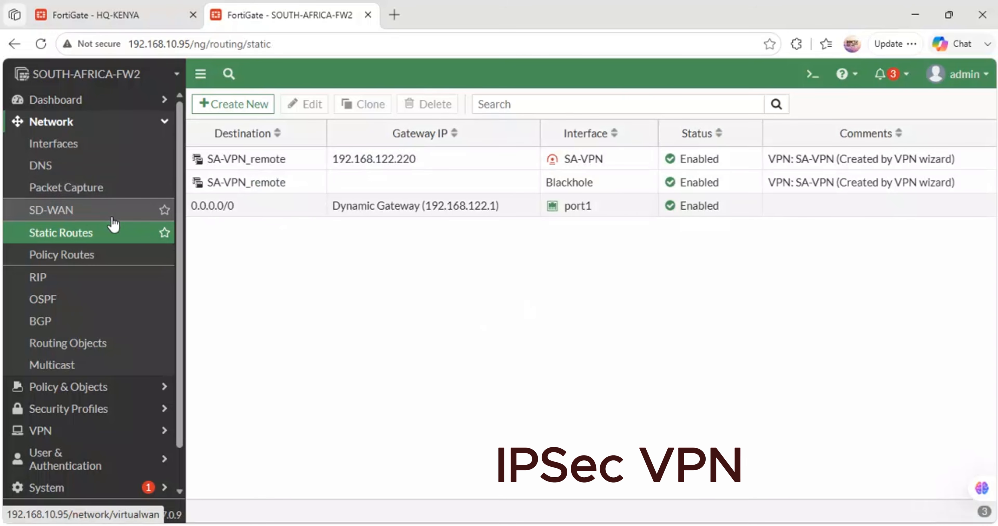
# - Inspect SA-VPN's tunnel settings and its phase 1 and phase 2 status in the IPsec monitor, and check HQ-KENYA's monitor as well
pyautogui.click(69, 188)
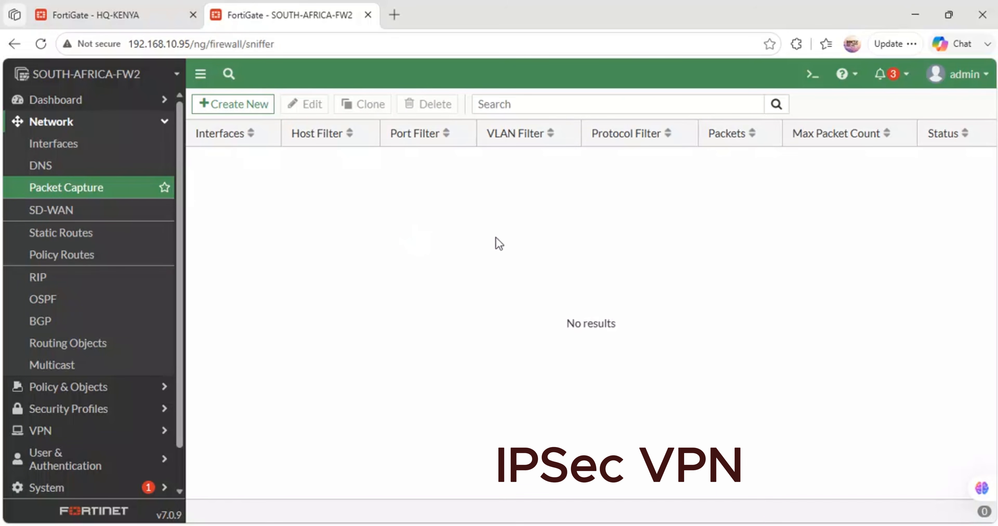
pyautogui.click(53, 234)
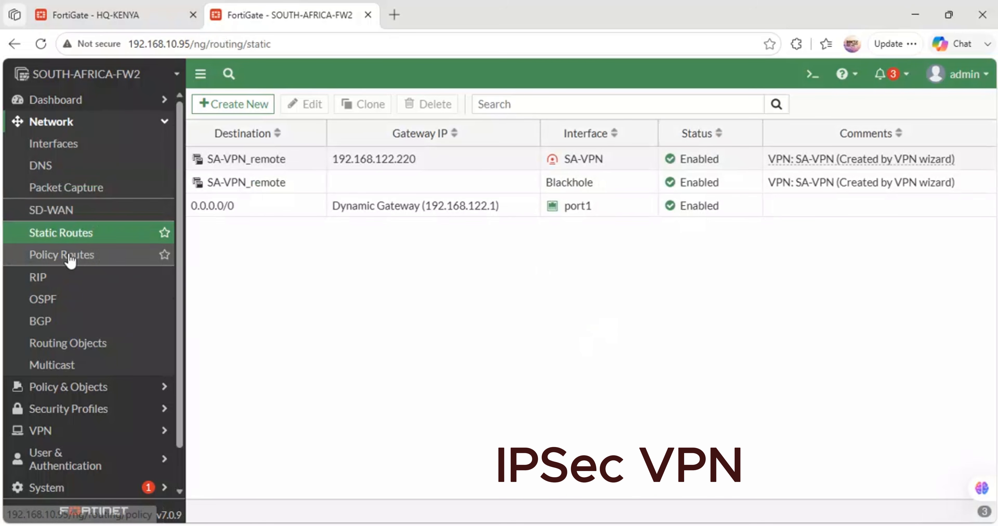
pyautogui.click(73, 426)
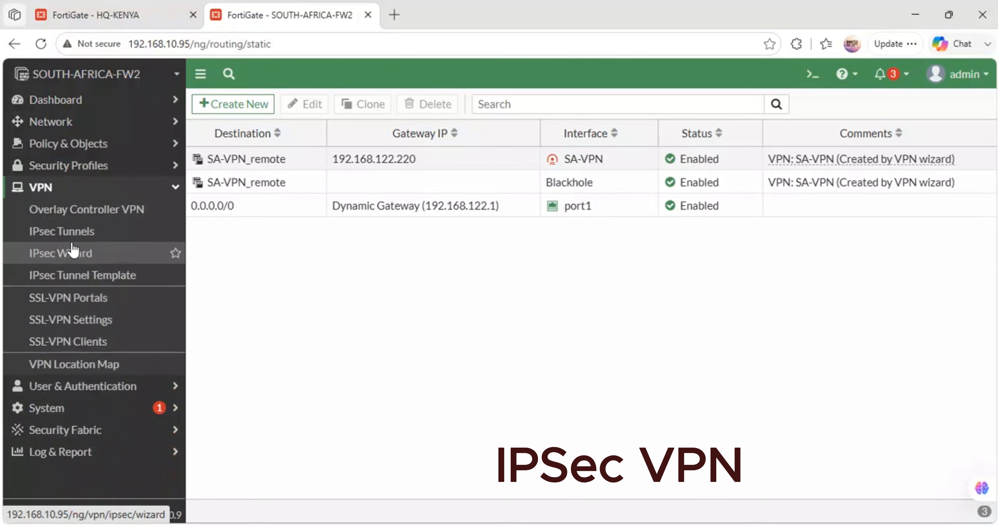
pyautogui.click(70, 232)
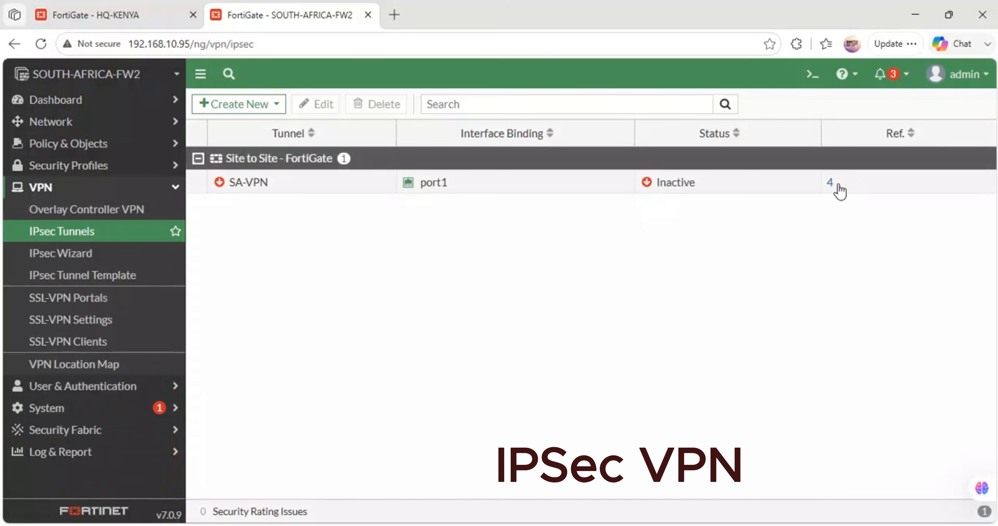
pyautogui.doubleClick(705, 190)
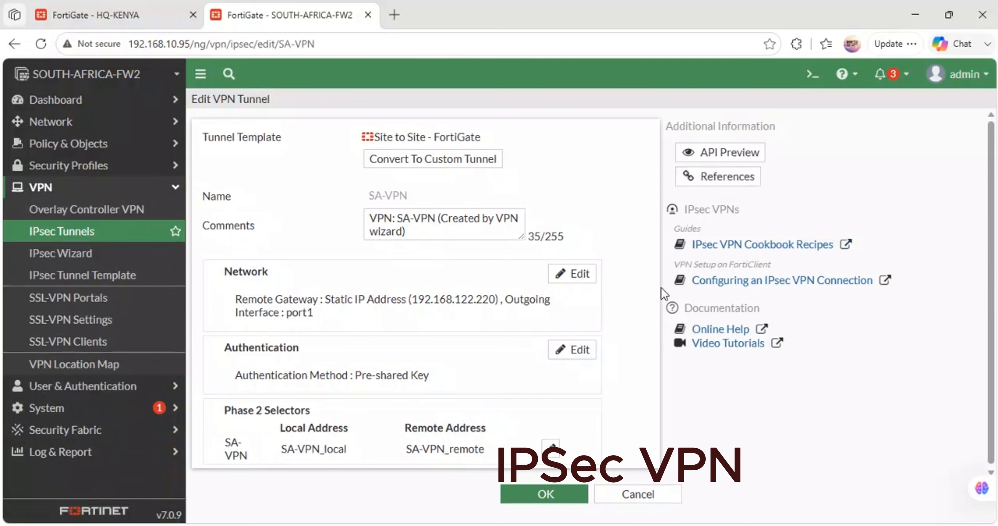
pyautogui.click(540, 498)
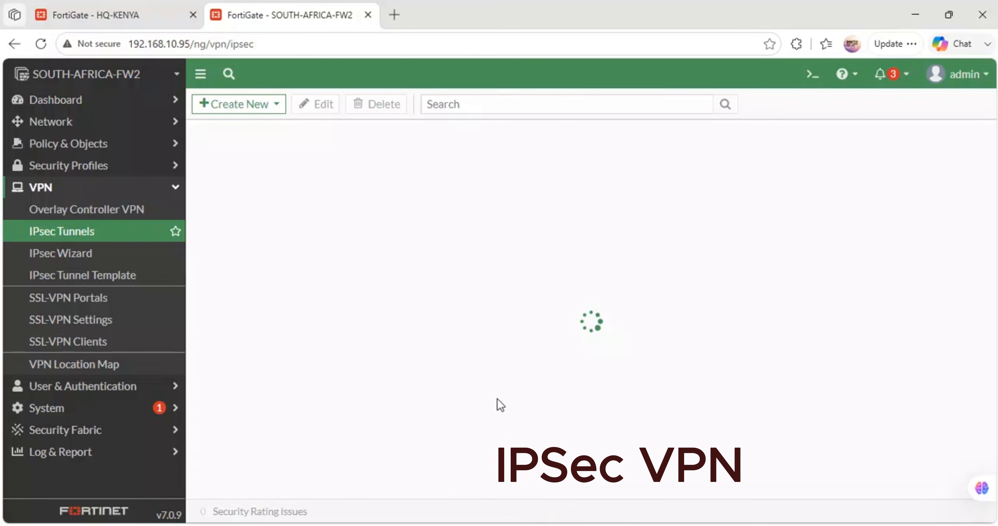
pyautogui.click(675, 190)
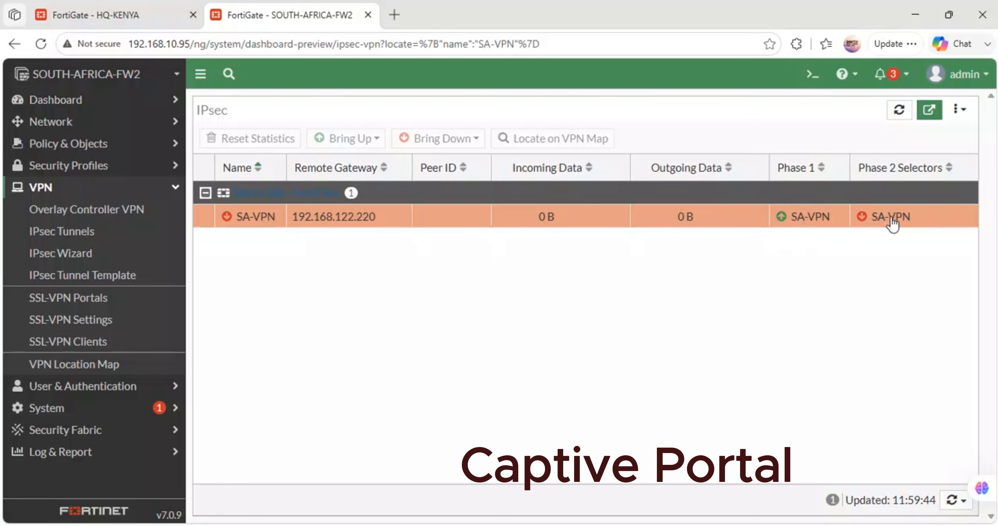
pyautogui.moveTo(901, 226)
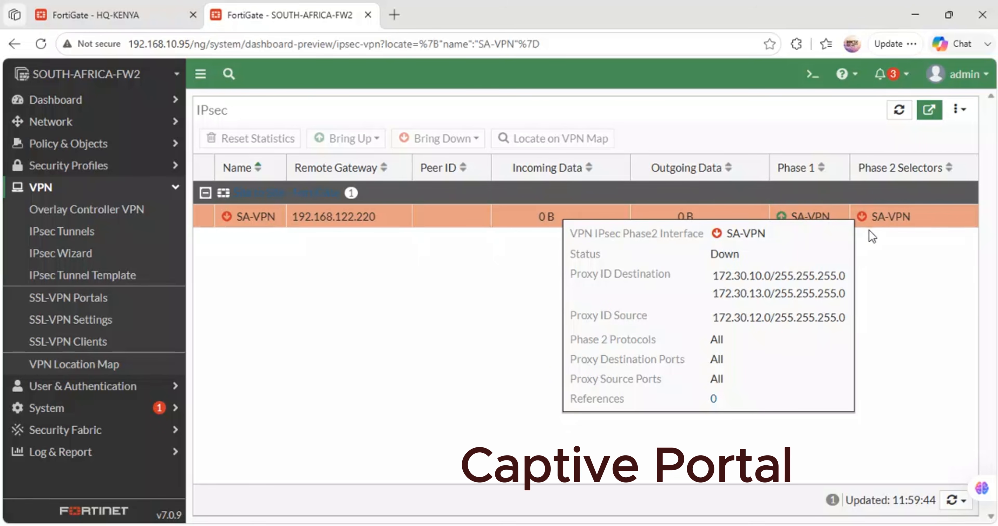
pyautogui.click(89, 15)
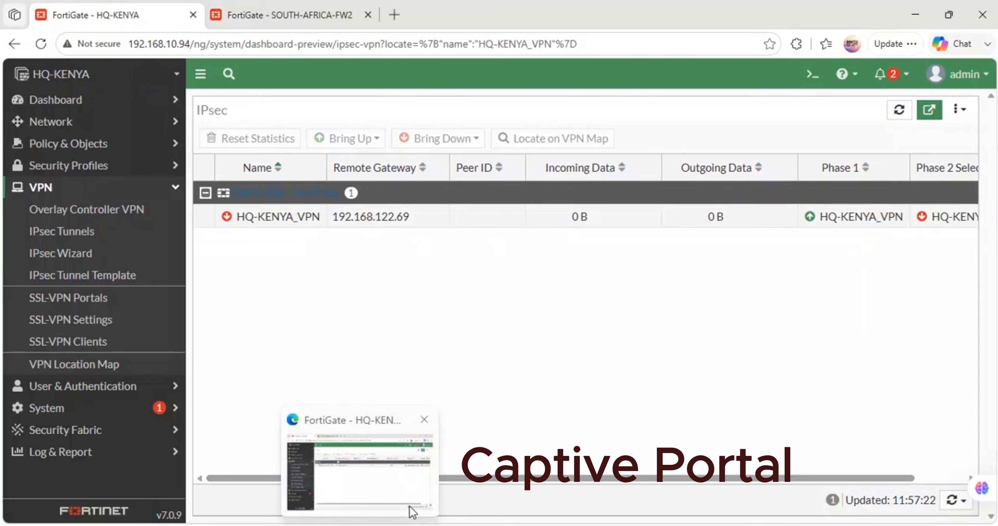
# - Switch to GNS3 and edit the manager node's network config, uncommenting auto eth0 and iface eth0 inet dhcp in the DHCP section, and save it
pyautogui.click(427, 439)
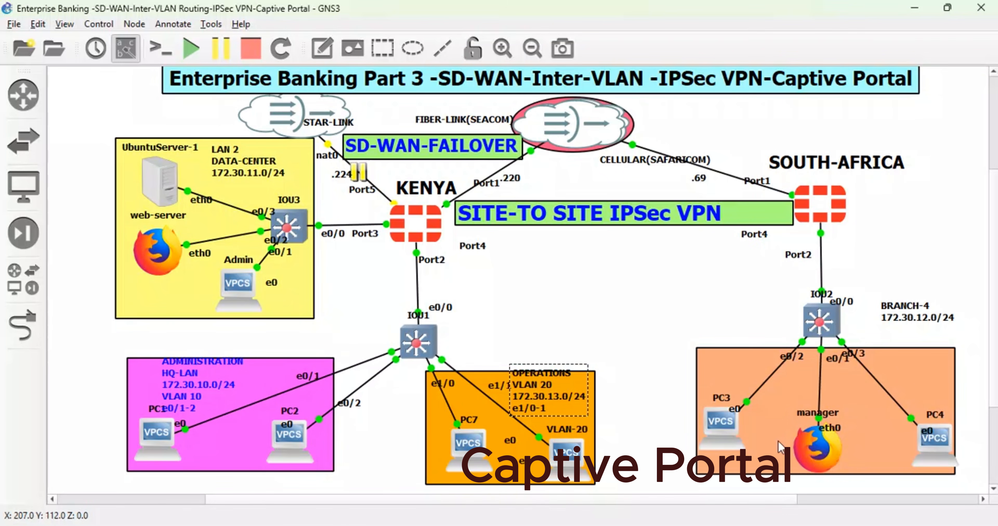
pyautogui.rightClick(826, 453)
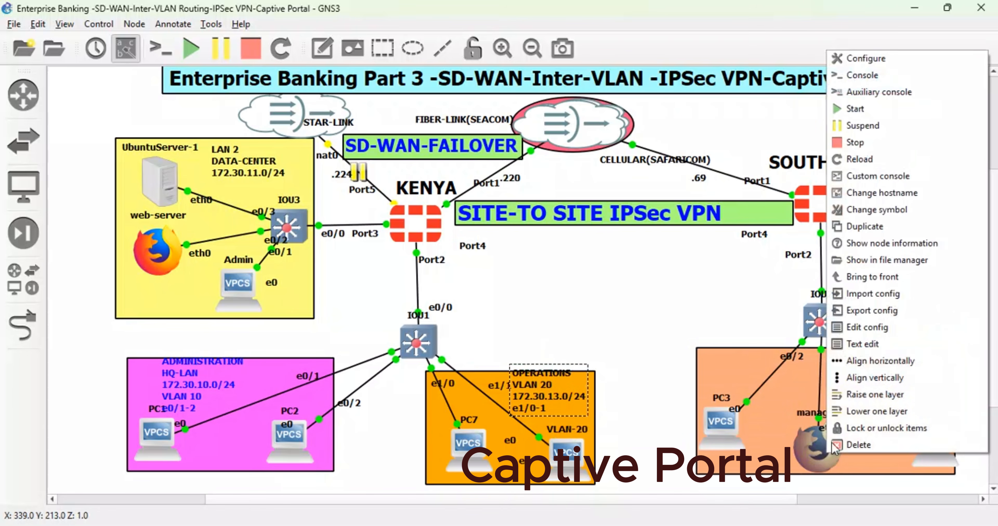
pyautogui.click(880, 346)
pyautogui.click(566, 364)
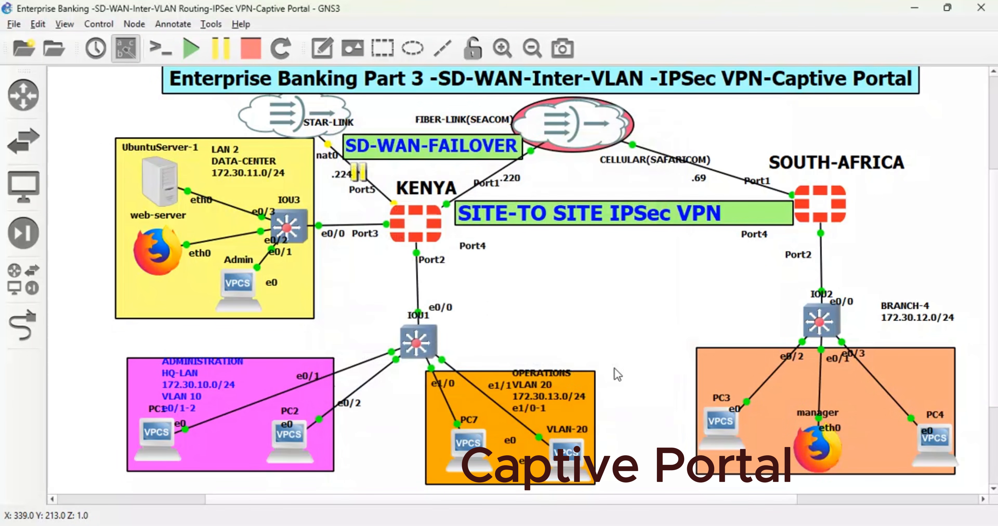
pyautogui.rightClick(837, 446)
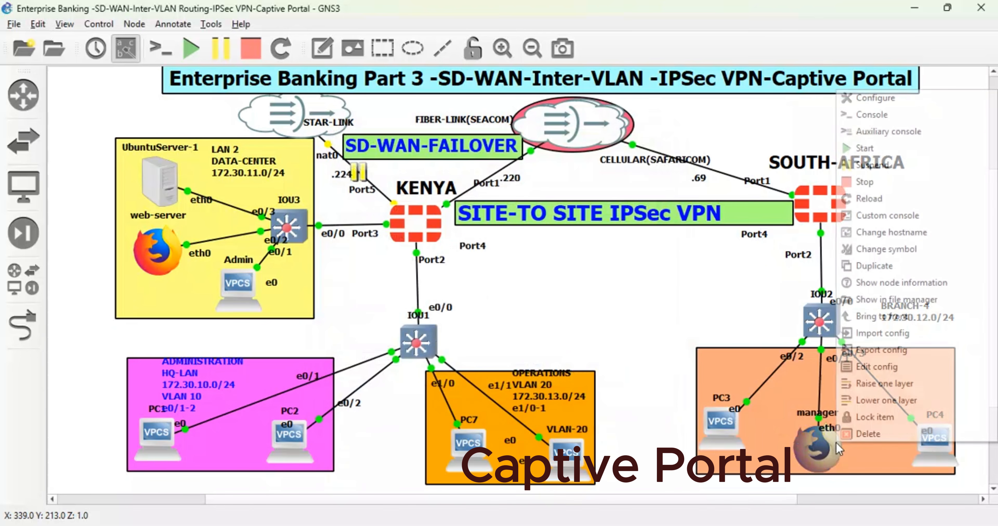
pyautogui.click(872, 369)
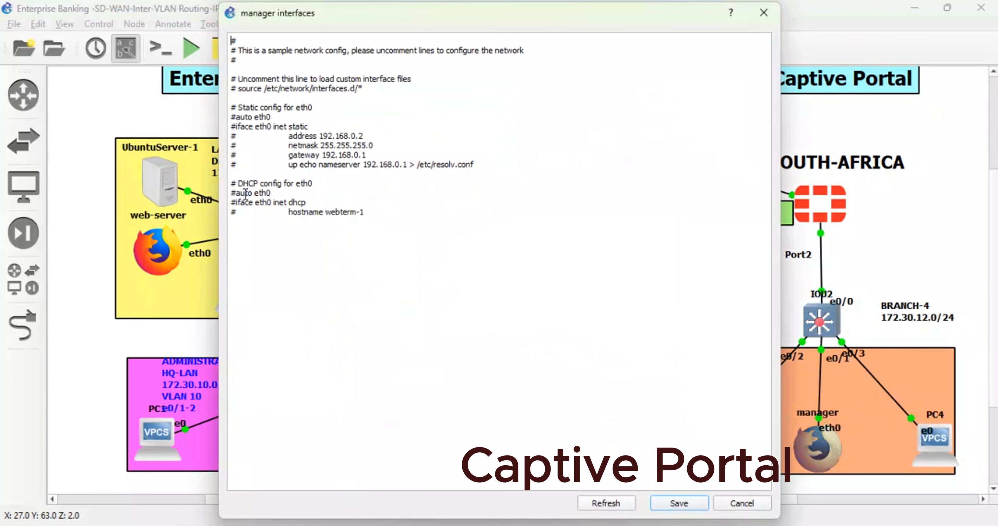
pyautogui.click(237, 192)
pyautogui.press('BackSpace')
pyautogui.click(237, 202)
pyautogui.press('BackSpace')
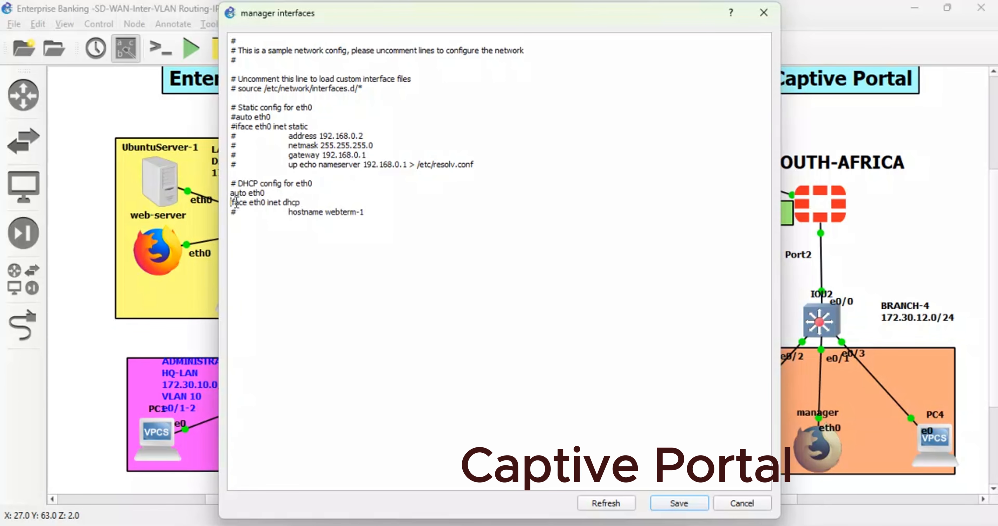
pyautogui.click(676, 503)
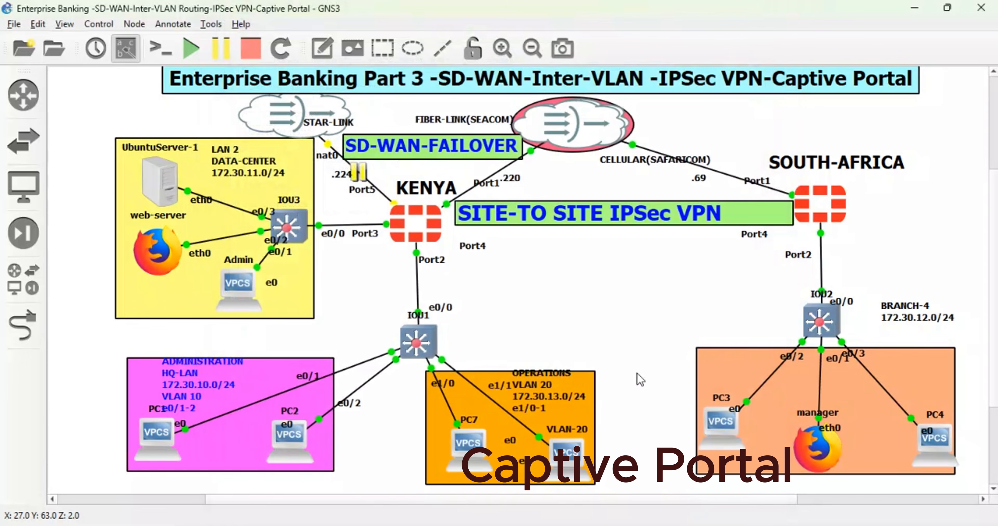
# - Switch to the FortiGate browser window and start a new firewall policy named LAN-INTERNET on HQ-KENYA, opening its incoming interface choices
pyautogui.moveTo(360, 523)
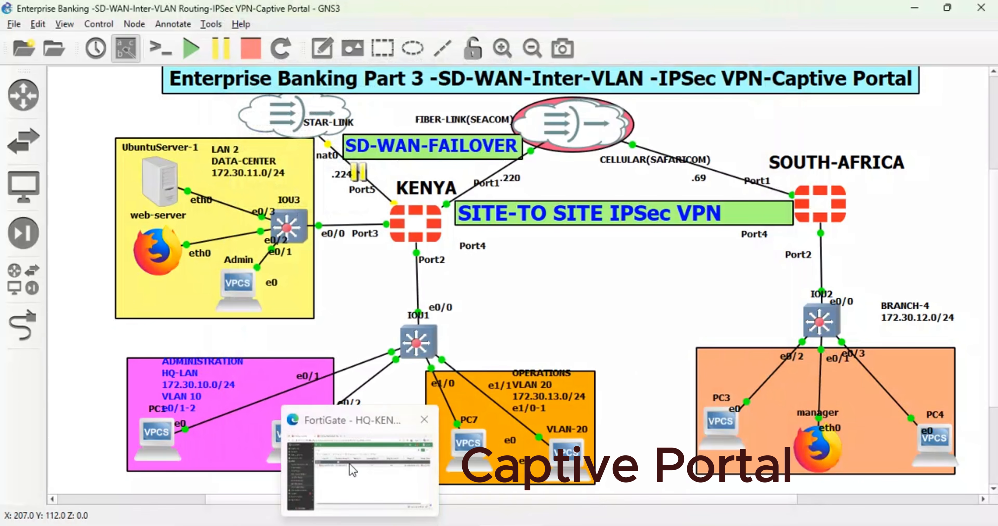
pyautogui.click(349, 465)
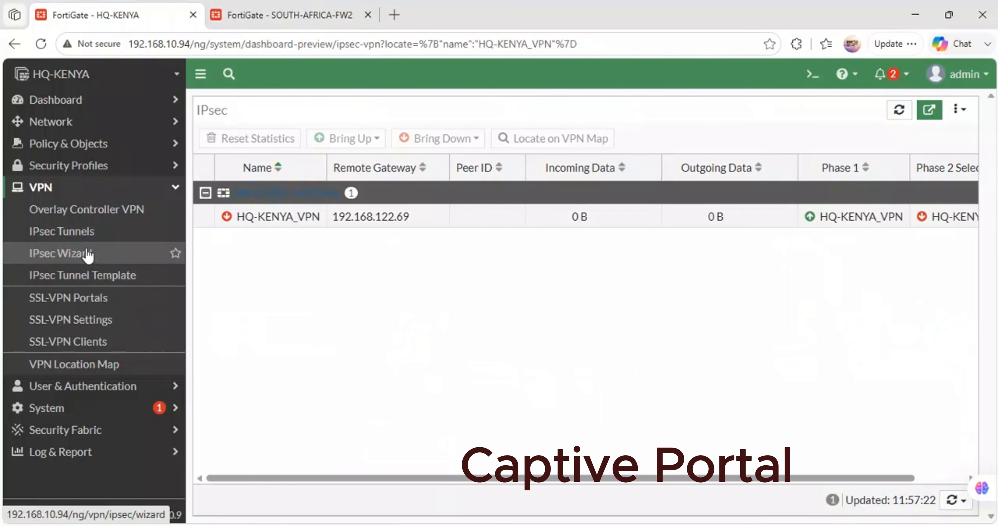
pyautogui.click(81, 148)
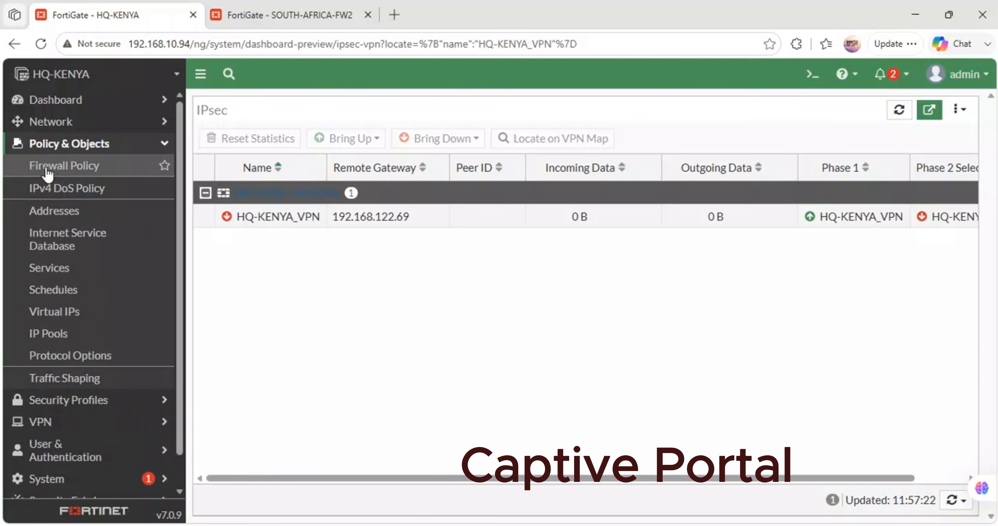
pyautogui.click(52, 166)
pyautogui.click(229, 105)
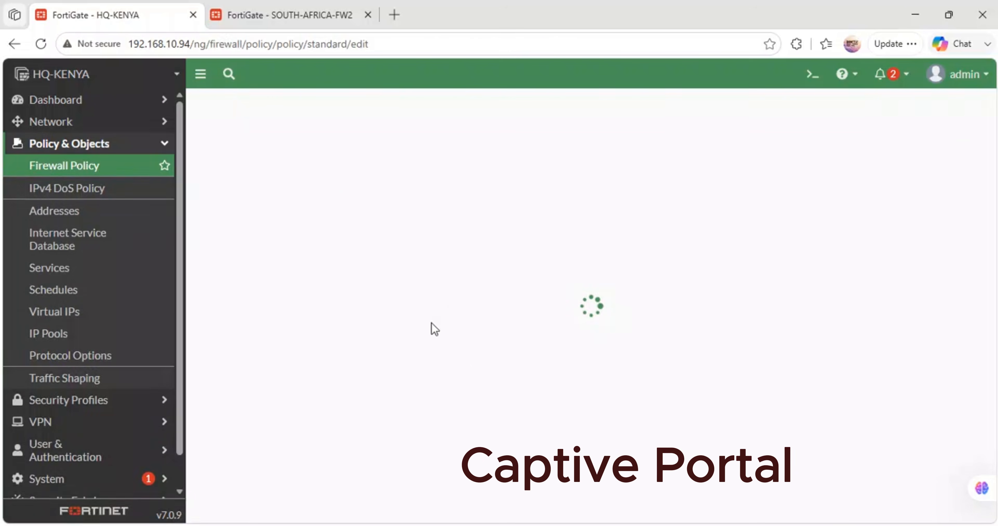
pyautogui.click(331, 145)
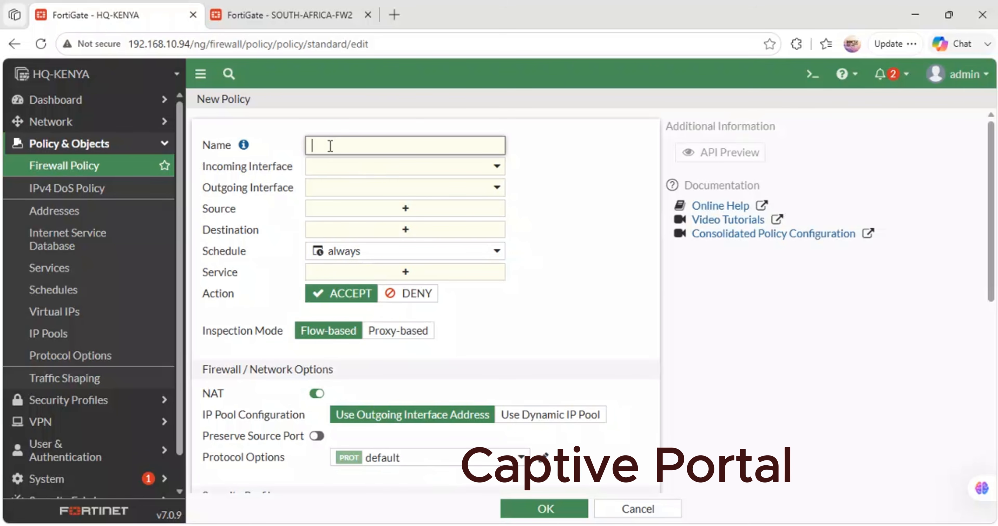
pyautogui.write('LAN-I')
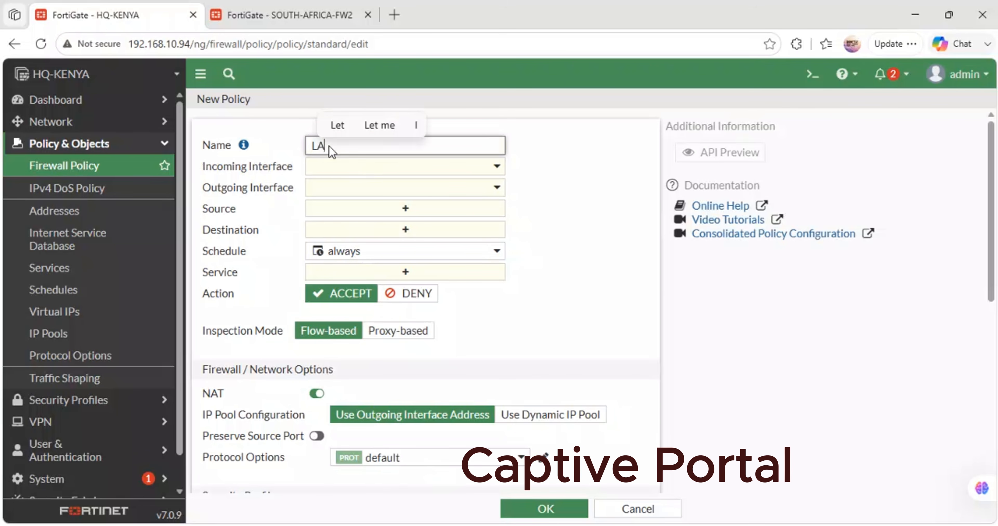
pyautogui.write('TERNET')
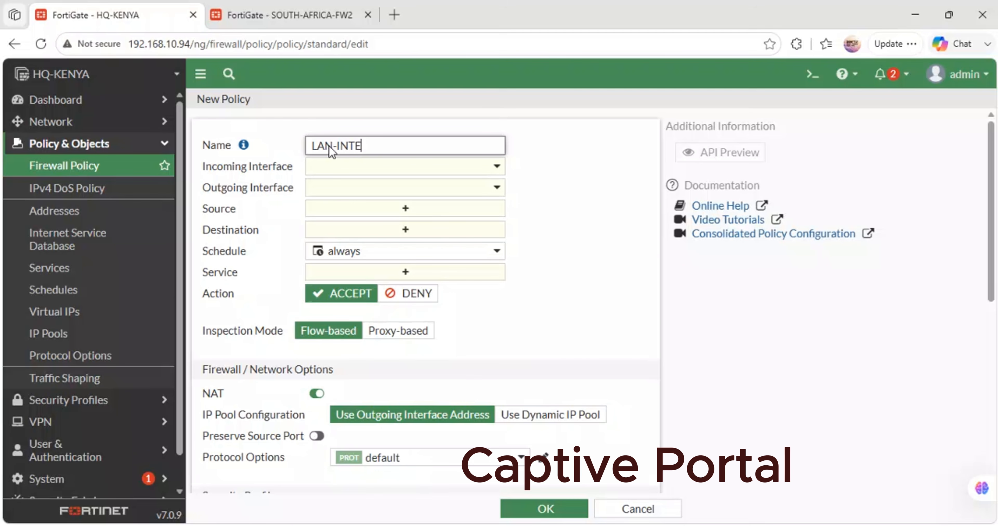
pyautogui.click(350, 166)
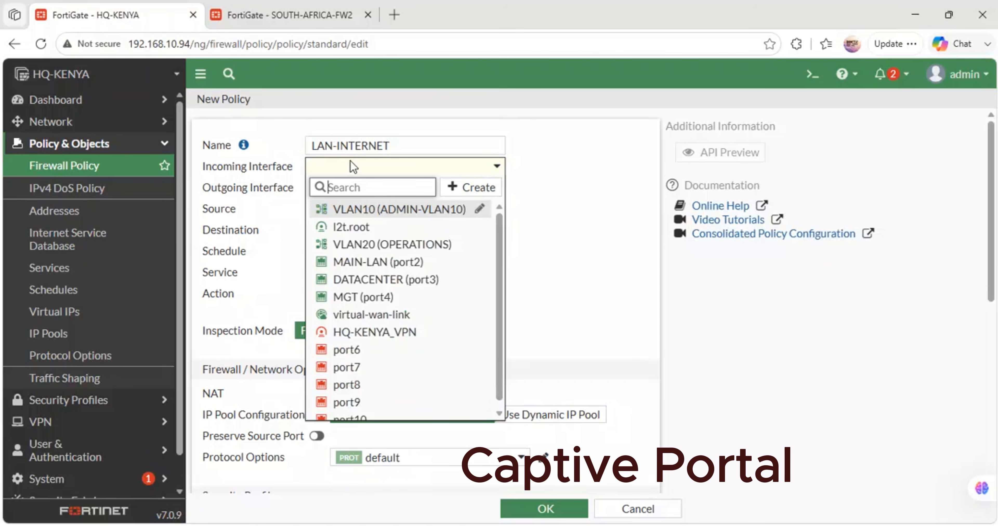
# - On SOUTH-AFRICA-FW2, start a new firewall policy and name it LAN-INTERNET, leaving its incoming interface unselected
pyautogui.click(304, 15)
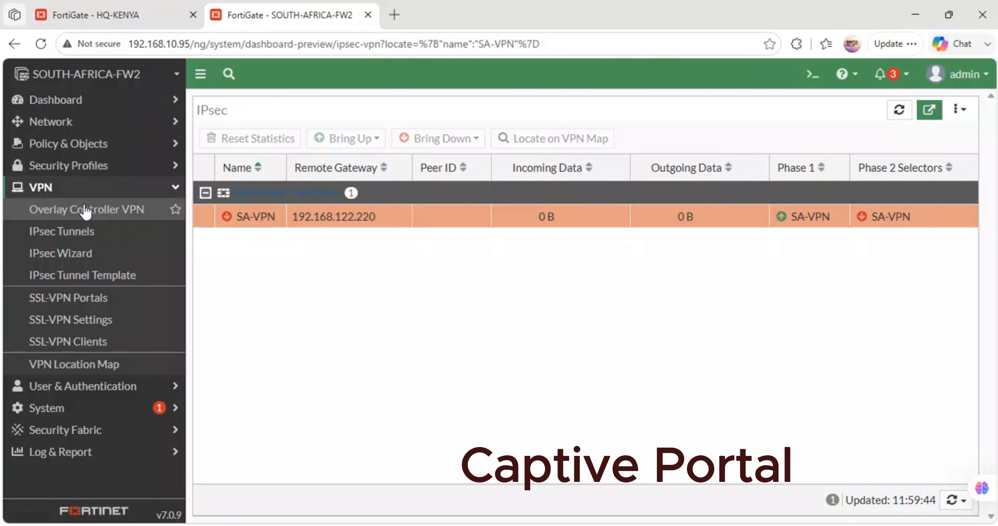
pyautogui.click(78, 143)
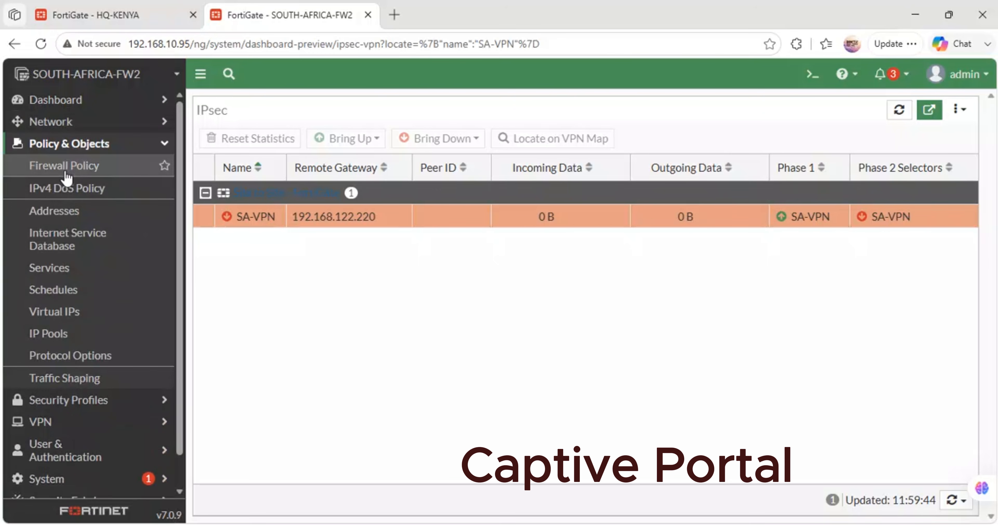
pyautogui.click(66, 175)
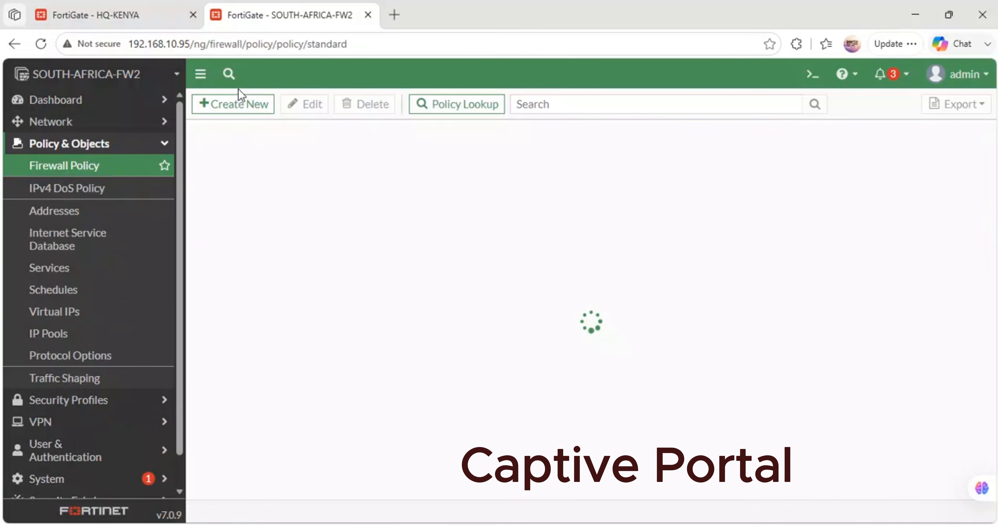
pyautogui.click(239, 105)
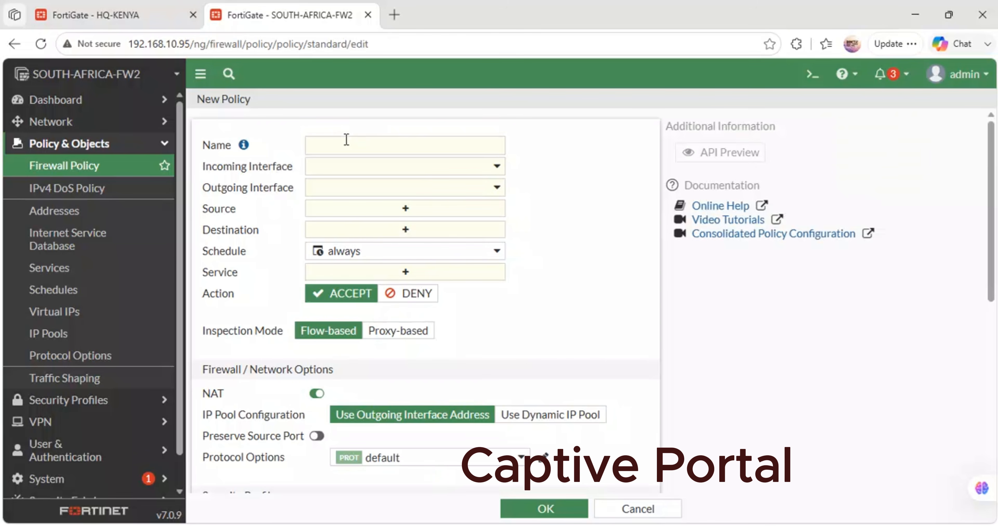
pyautogui.click(347, 139)
pyautogui.write('LAN-I')
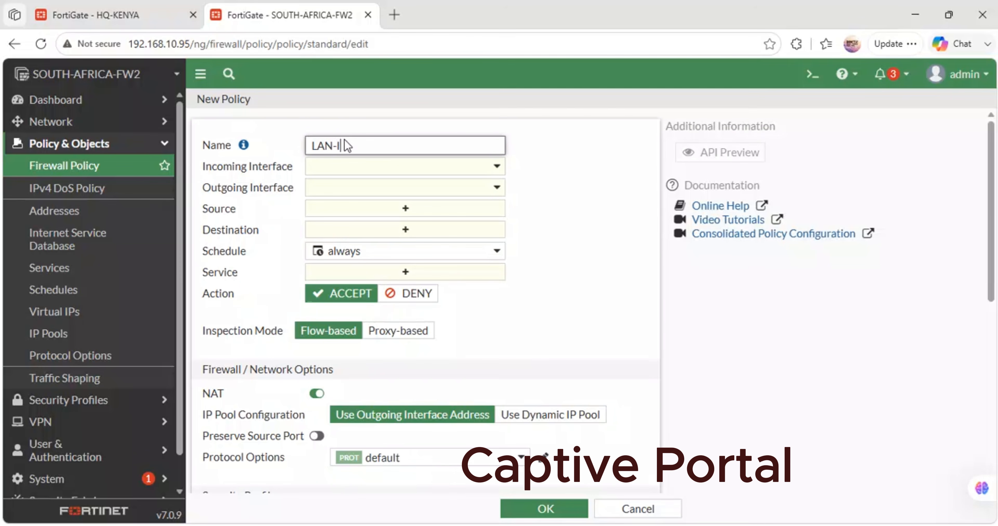
pyautogui.write('NTERNET')
pyautogui.click(359, 166)
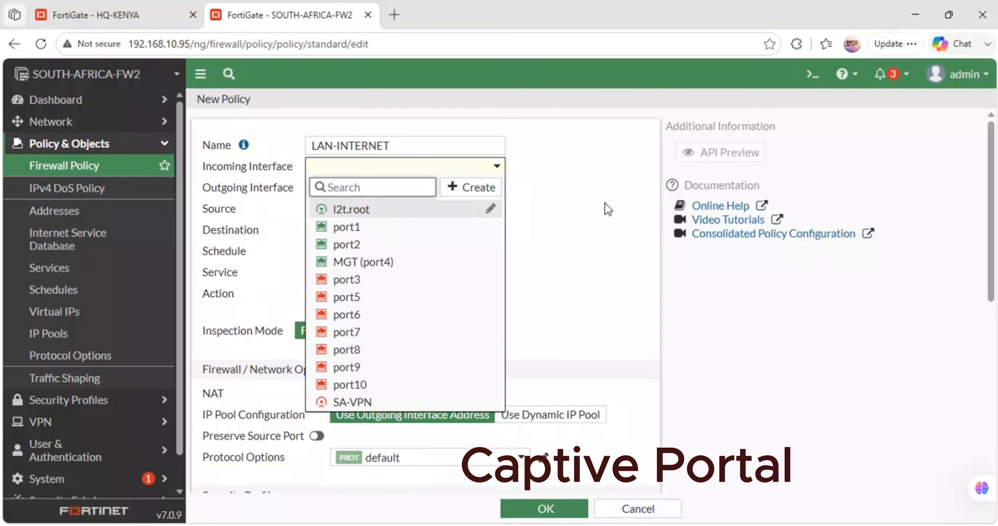
pyautogui.click(583, 202)
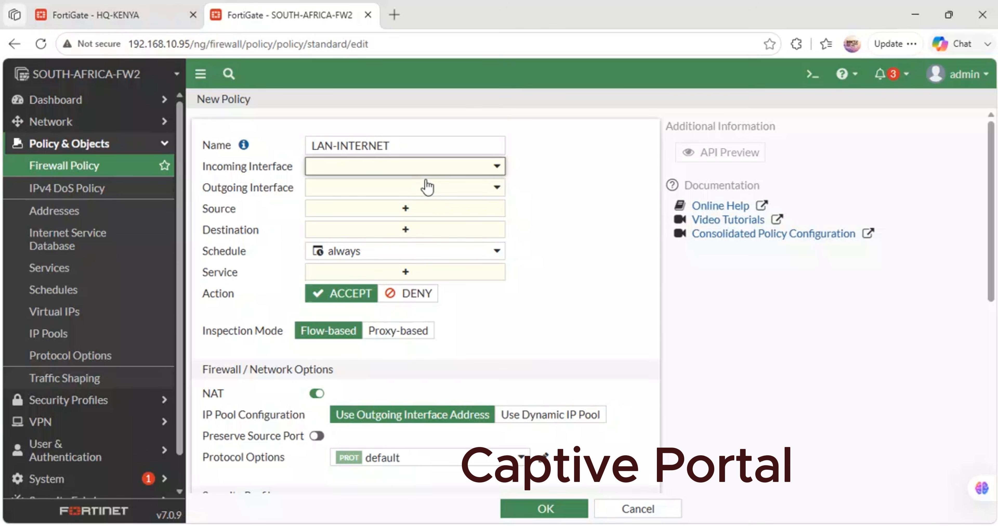
# - Set port2 as the incoming interface and port1 as the outgoing interface of the LAN-INTERNET policy
pyautogui.click(399, 163)
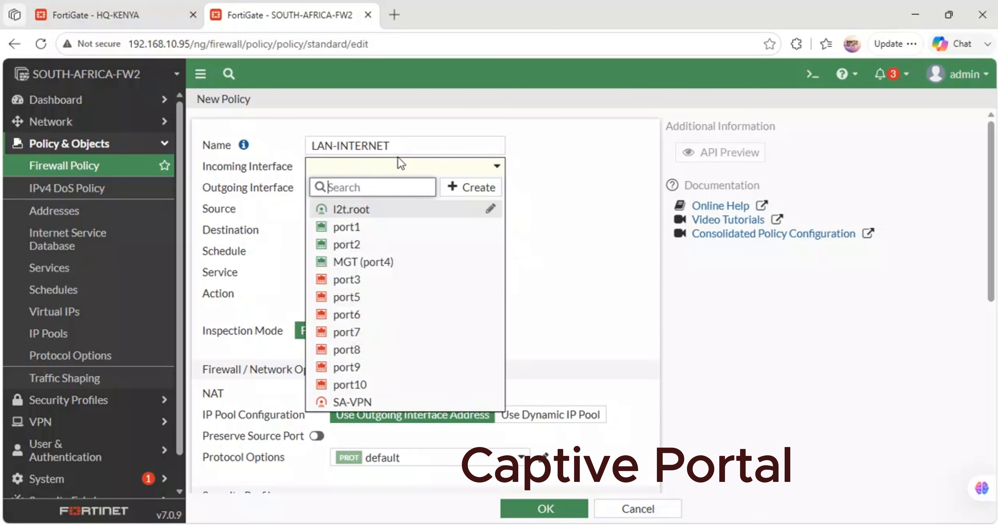
pyautogui.moveTo(370, 267)
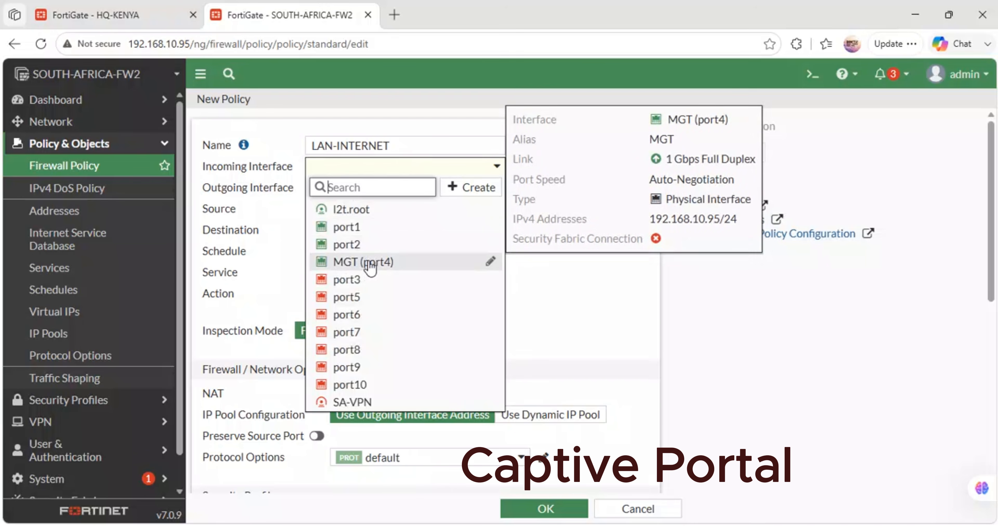
pyautogui.click(361, 244)
pyautogui.click(348, 192)
pyautogui.click(366, 249)
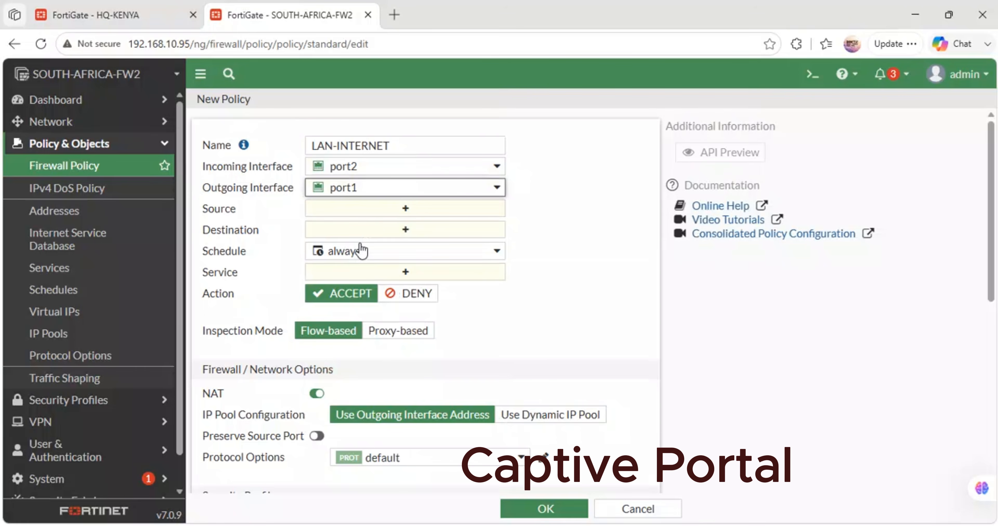
# - Set the policy's source and destination addresses to all and its service to ALL
pyautogui.click(390, 211)
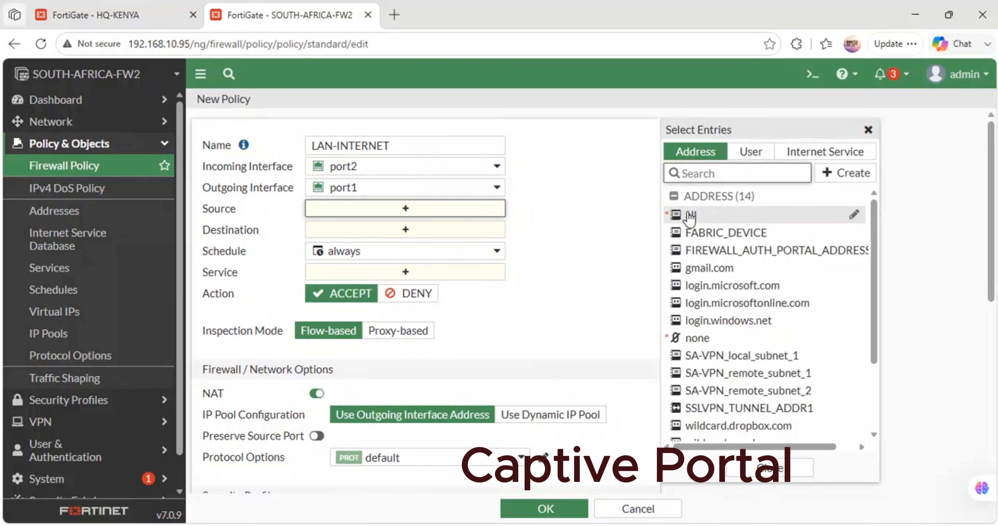
pyautogui.click(688, 215)
pyautogui.click(441, 244)
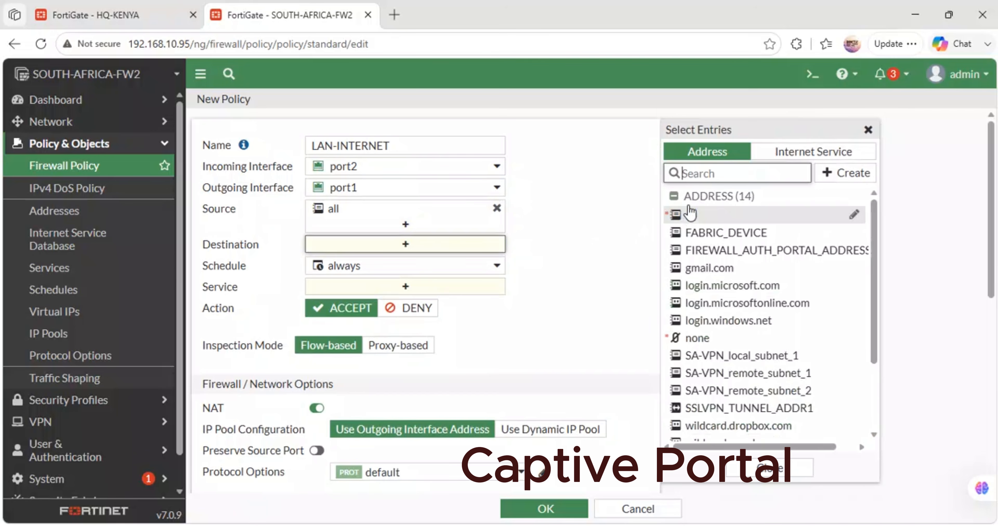
pyautogui.click(686, 217)
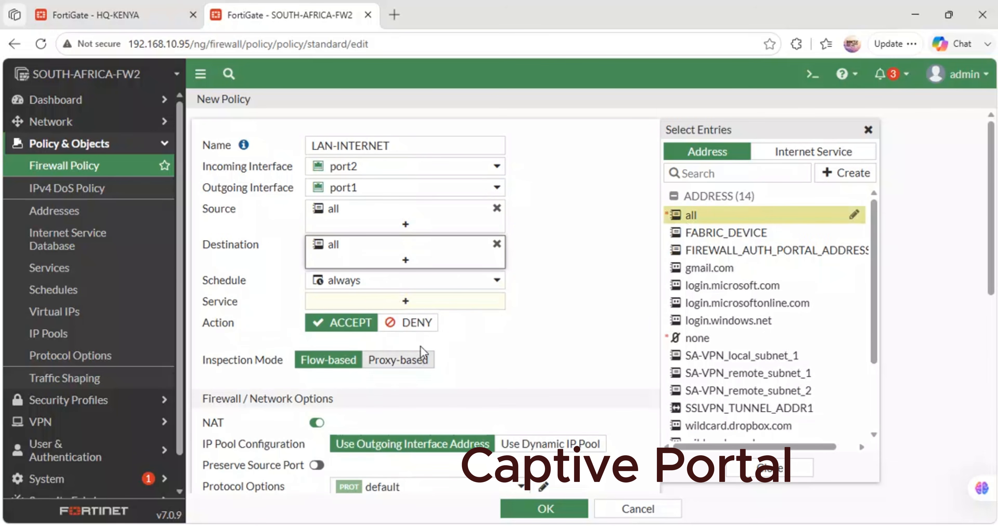
pyautogui.click(403, 304)
pyautogui.click(694, 211)
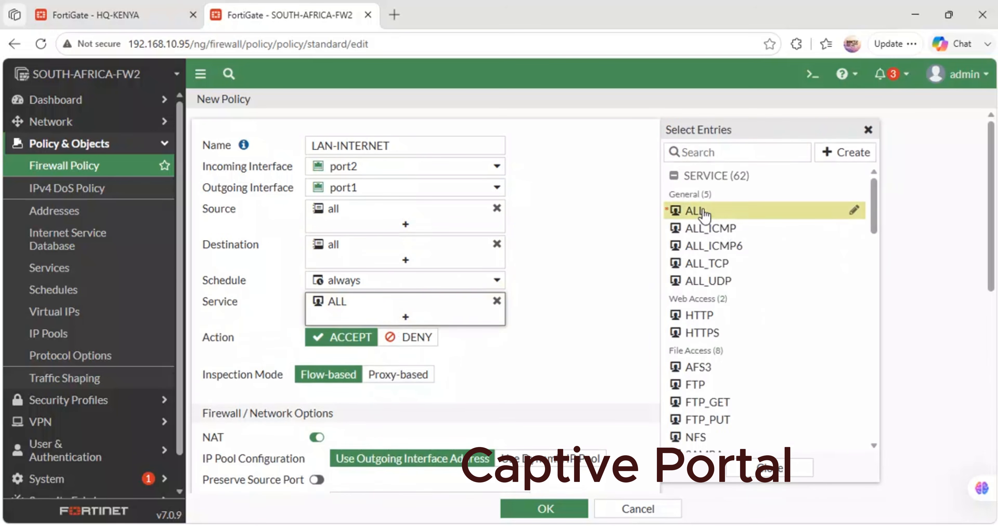
# - Log all sessions of allowed traffic, generate logs when sessions start, and save the LAN-INTERNET policy
pyautogui.scroll(-10, 532, 349)
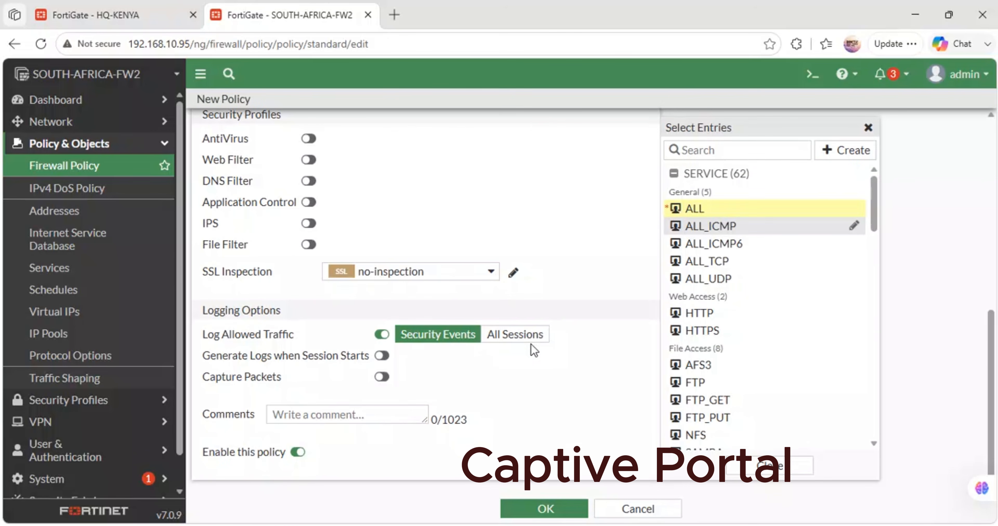
pyautogui.click(519, 334)
pyautogui.click(382, 355)
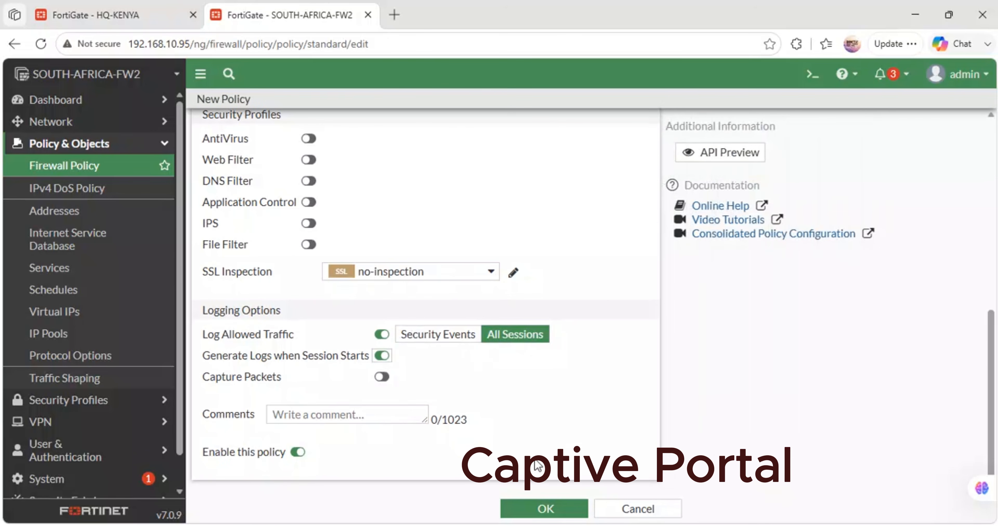
pyautogui.click(545, 508)
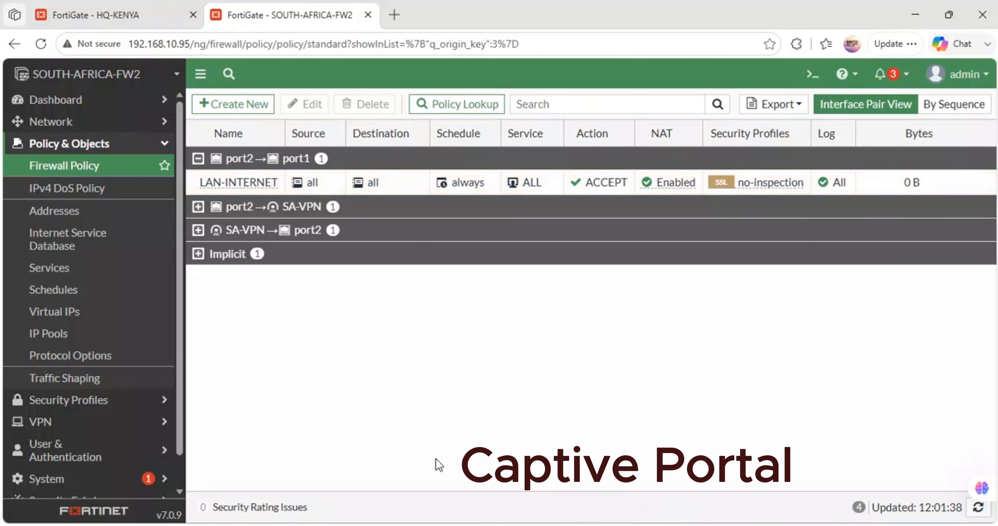
# - Create a Firewall-type user group named CAPTIVE-PORTAL USERS without members
pyautogui.scroll(-1, 81, 420)
pyautogui.click(78, 416)
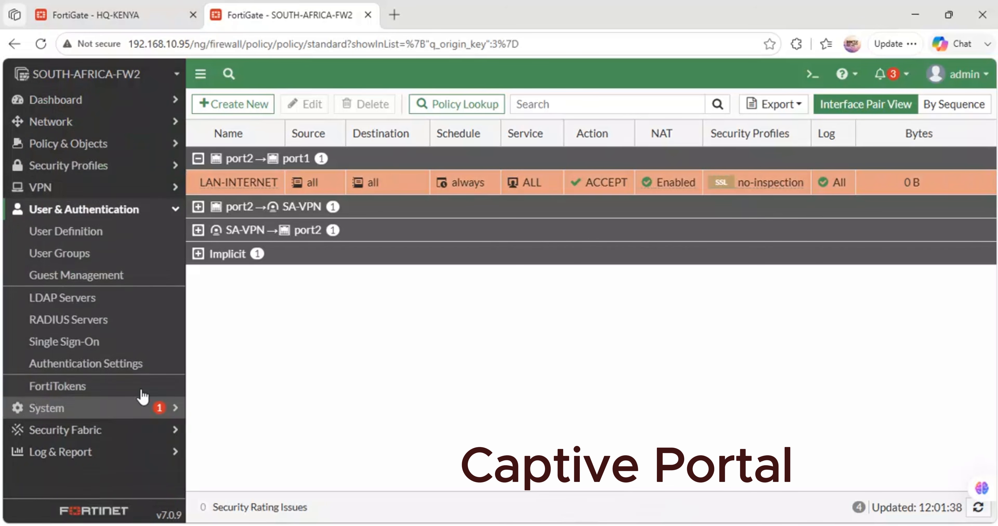
pyautogui.click(88, 254)
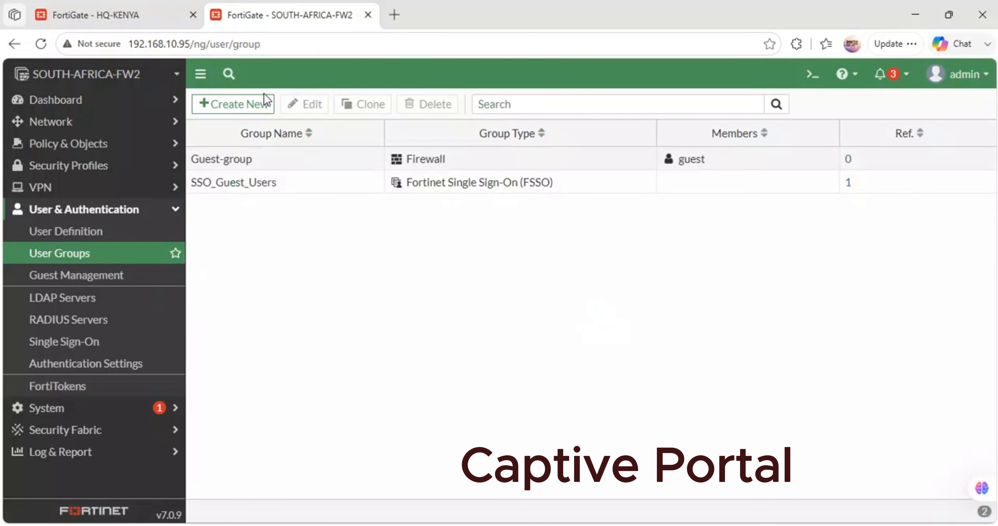
pyautogui.click(253, 105)
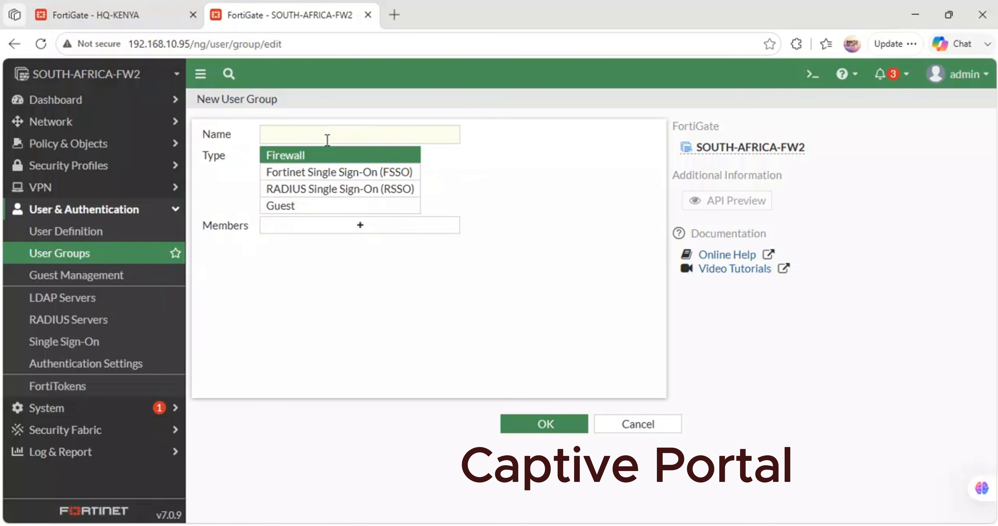
pyautogui.click(328, 140)
pyautogui.write('CAPTI')
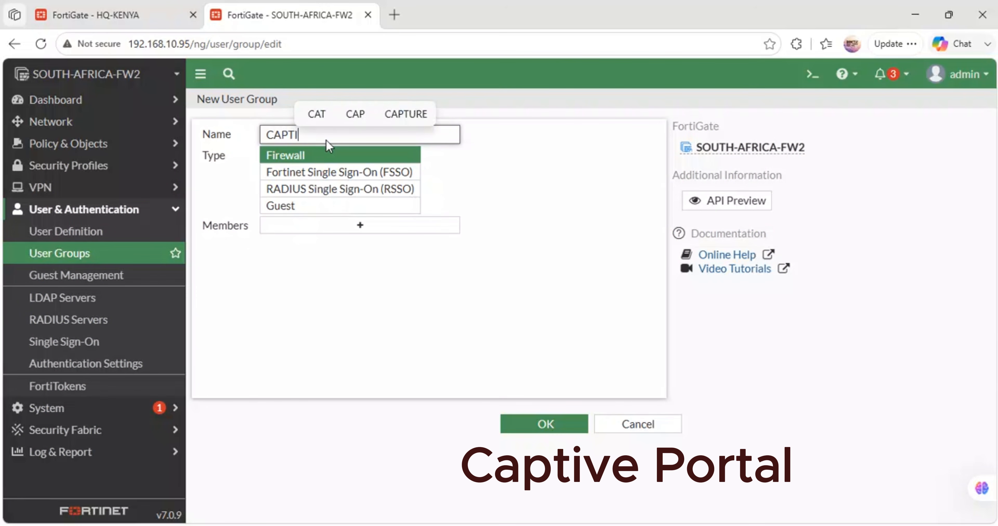
pyautogui.write('VE-PO')
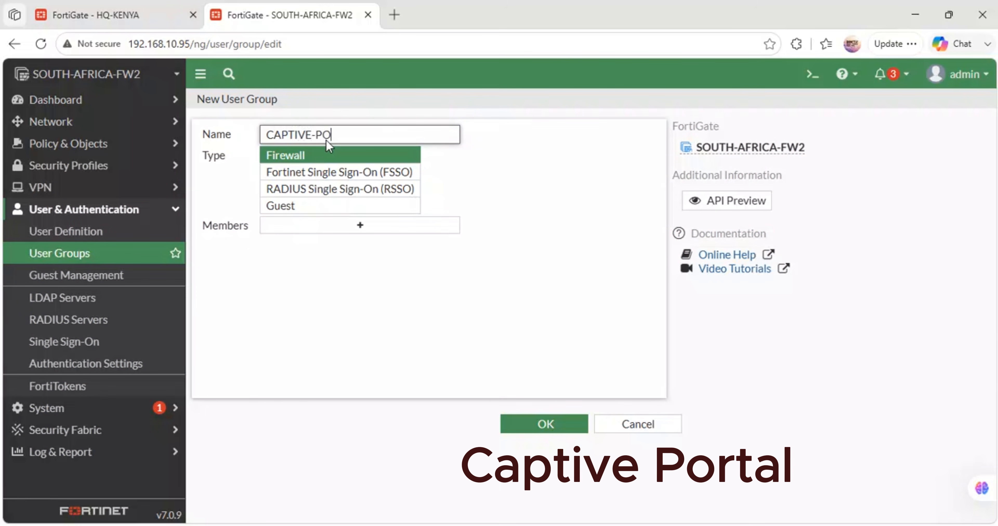
pyautogui.write('RTAL USERS')
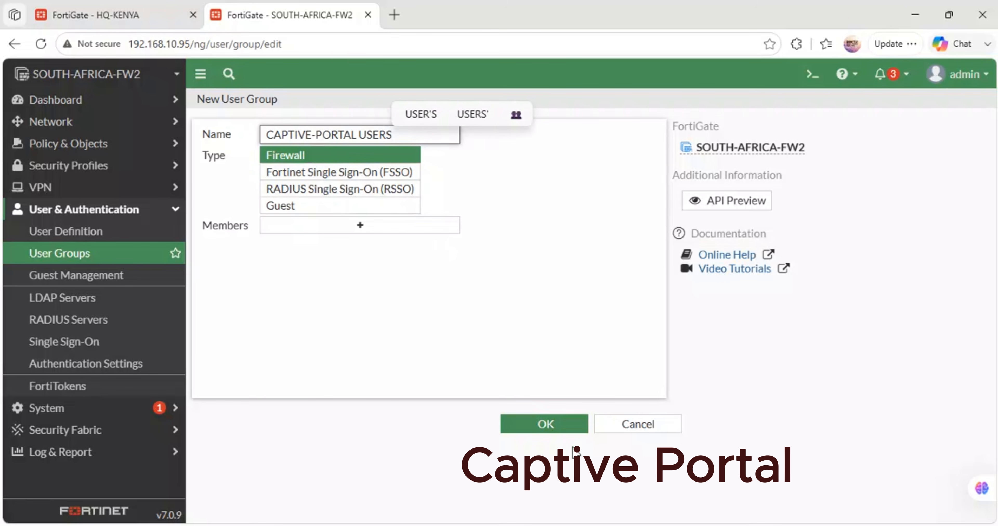
pyautogui.click(570, 425)
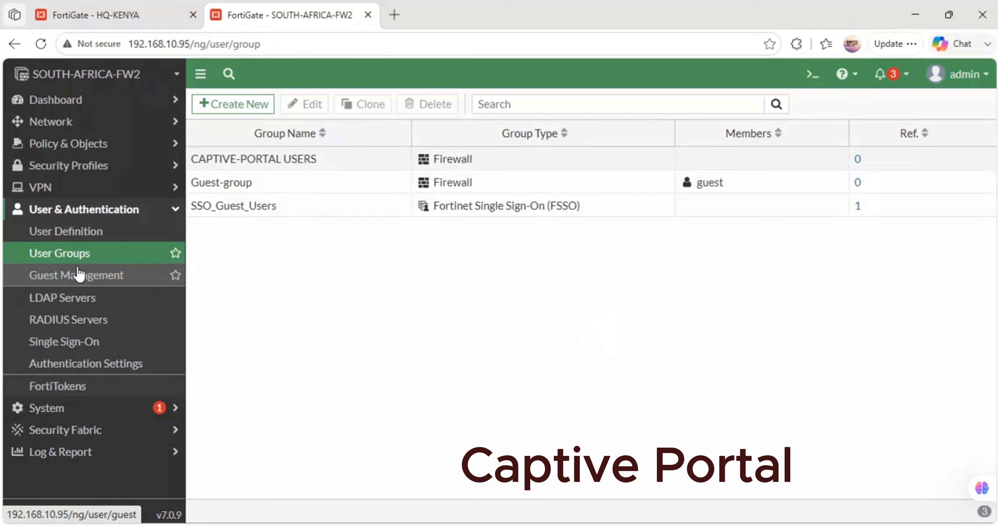
# - Start defining a new local user with the username manager and enter the account password
pyautogui.click(77, 234)
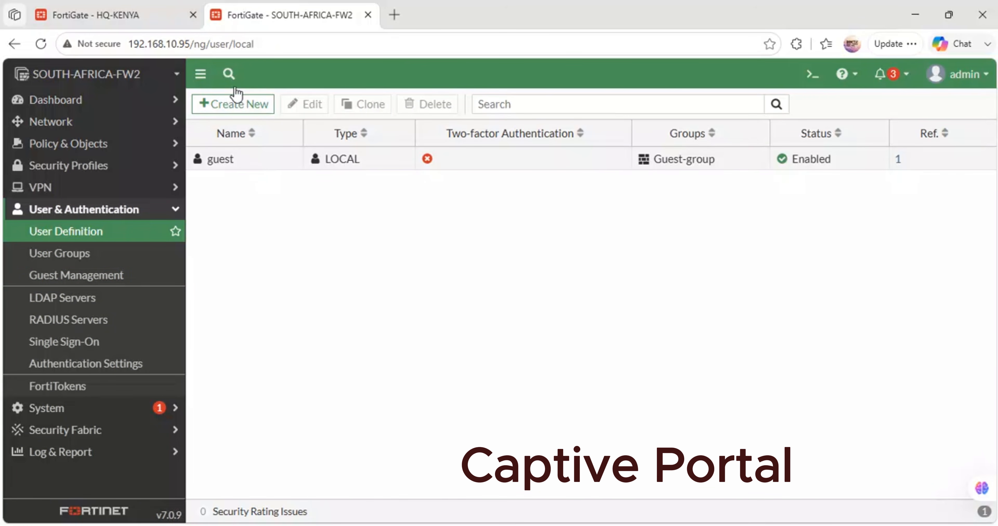
pyautogui.click(234, 103)
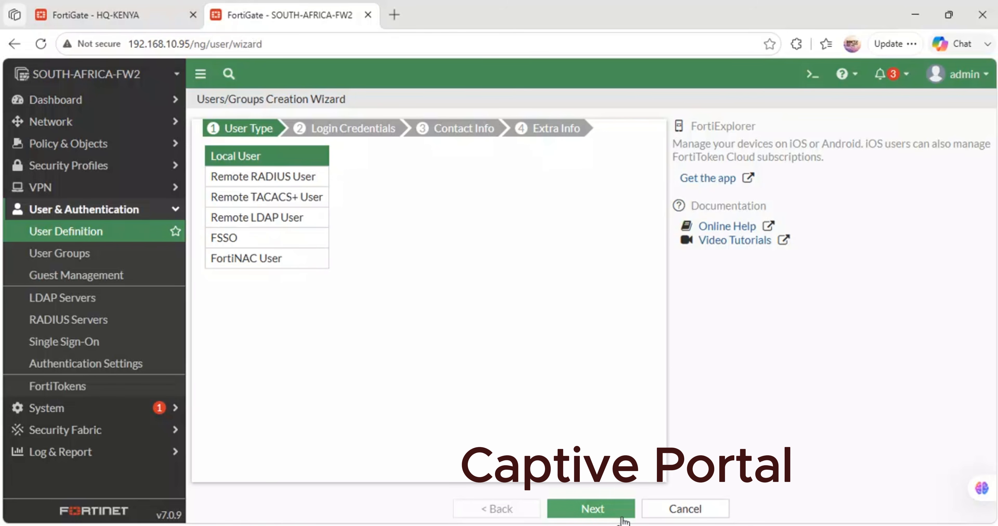
pyautogui.click(596, 509)
pyautogui.click(334, 154)
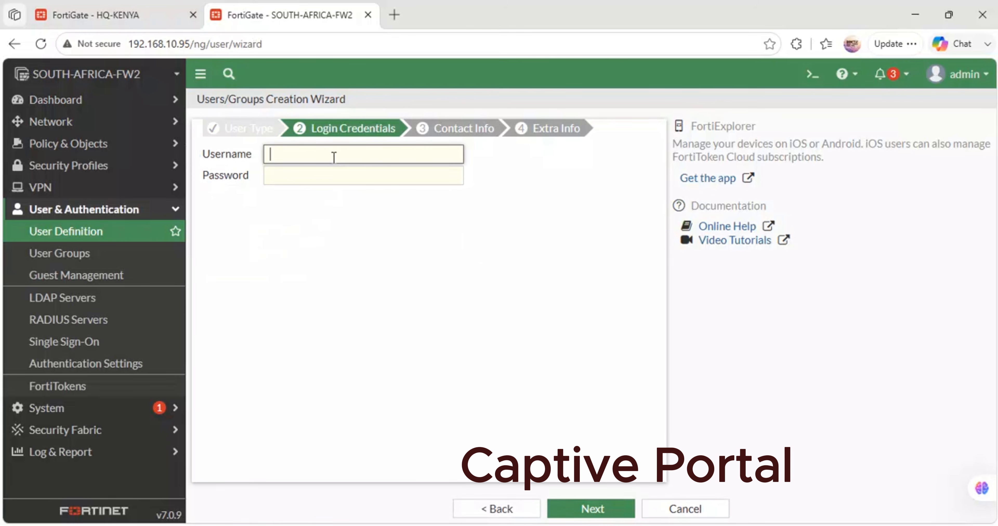
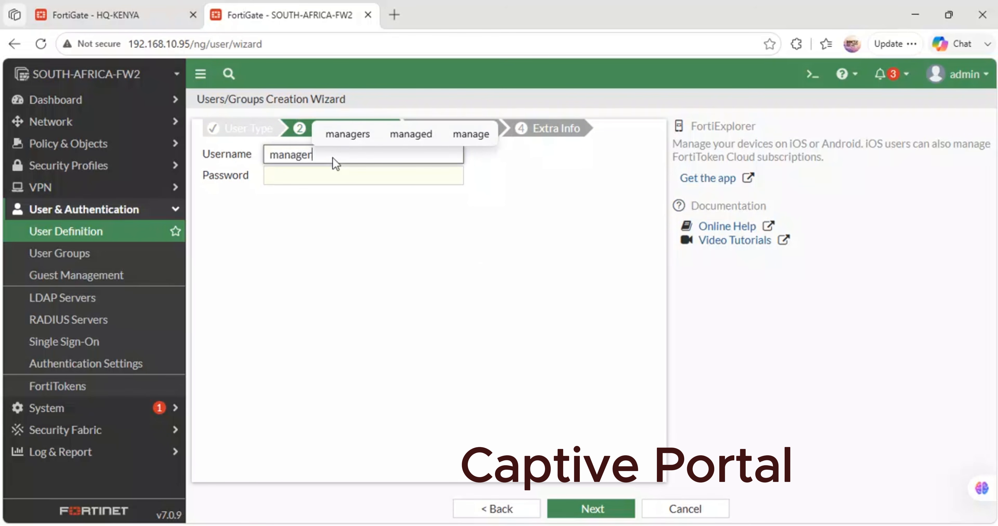
pyautogui.press('Tab')
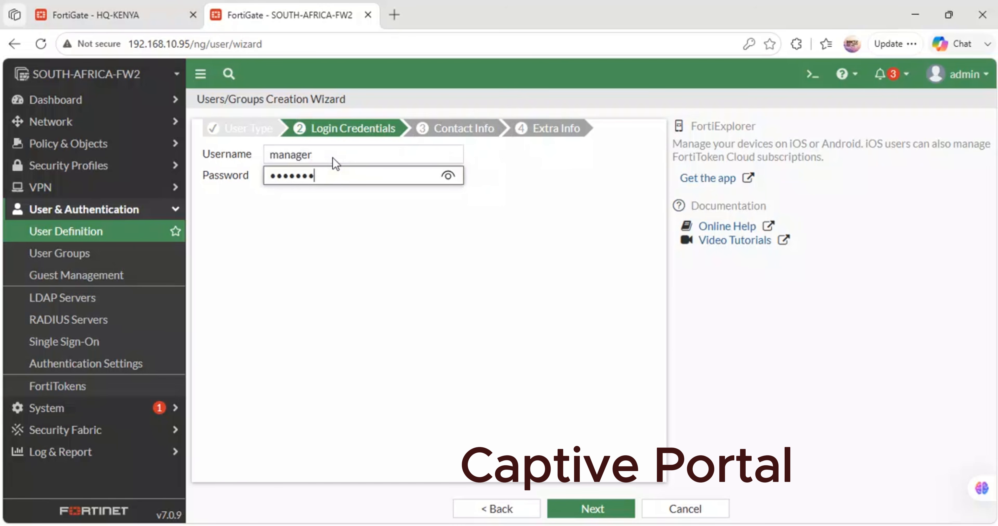
pyautogui.click(448, 176)
pyautogui.click(448, 176)
# - Submit the enabled user without two-factor authentication or a user group, and decline saving the password in the browser
pyautogui.click(611, 515)
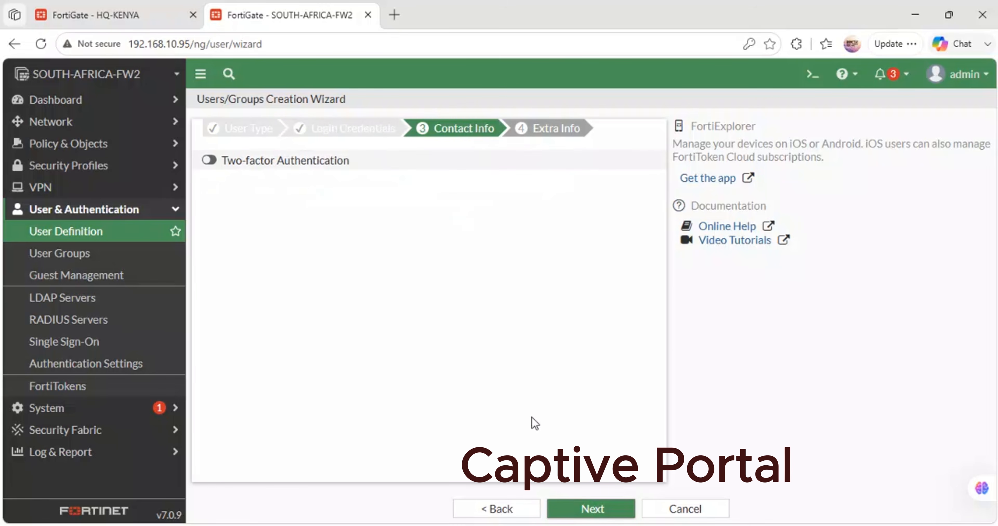
pyautogui.click(582, 502)
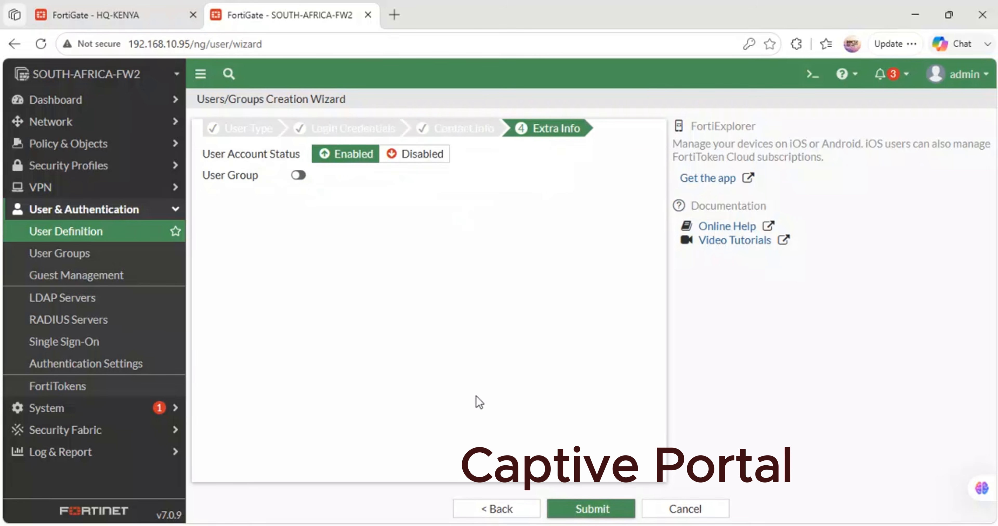
pyautogui.click(602, 510)
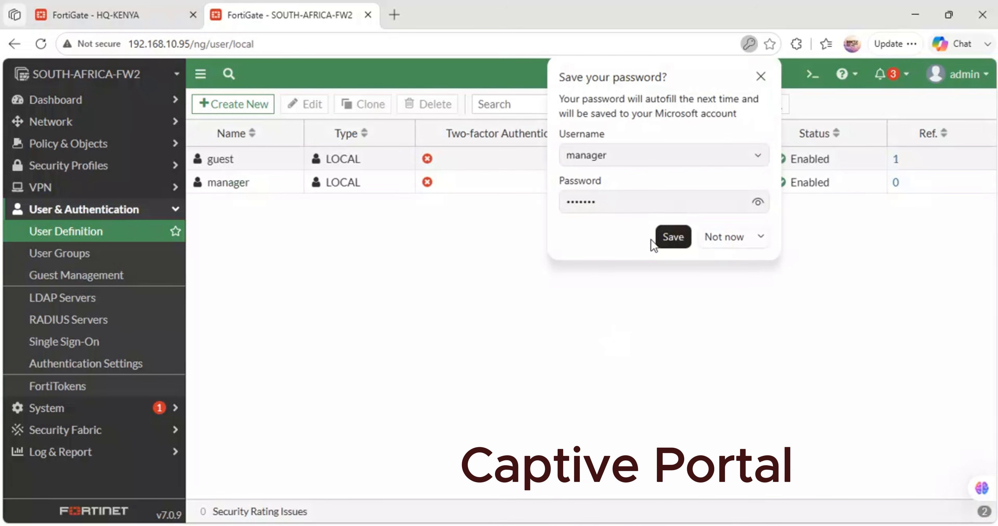
pyautogui.click(718, 237)
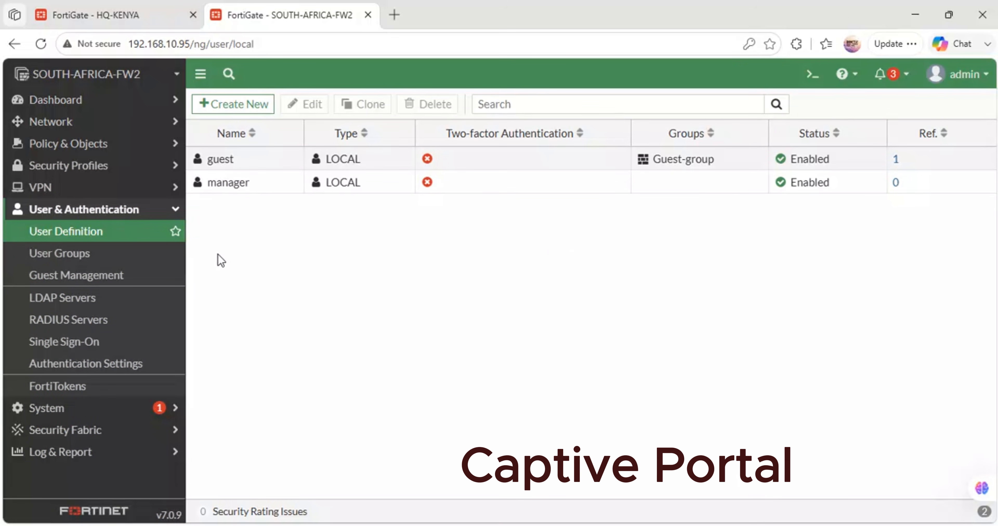
pyautogui.click(89, 122)
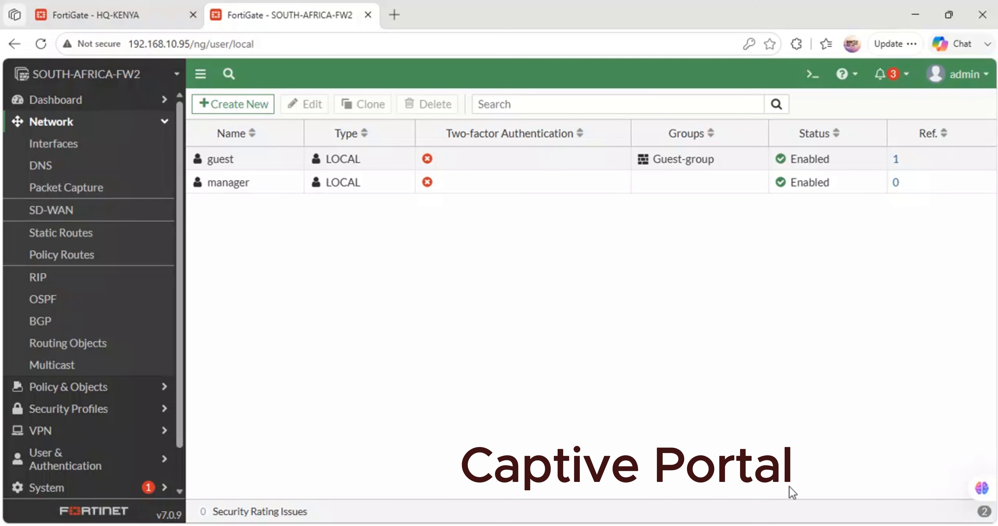
pyautogui.moveTo(503, 525)
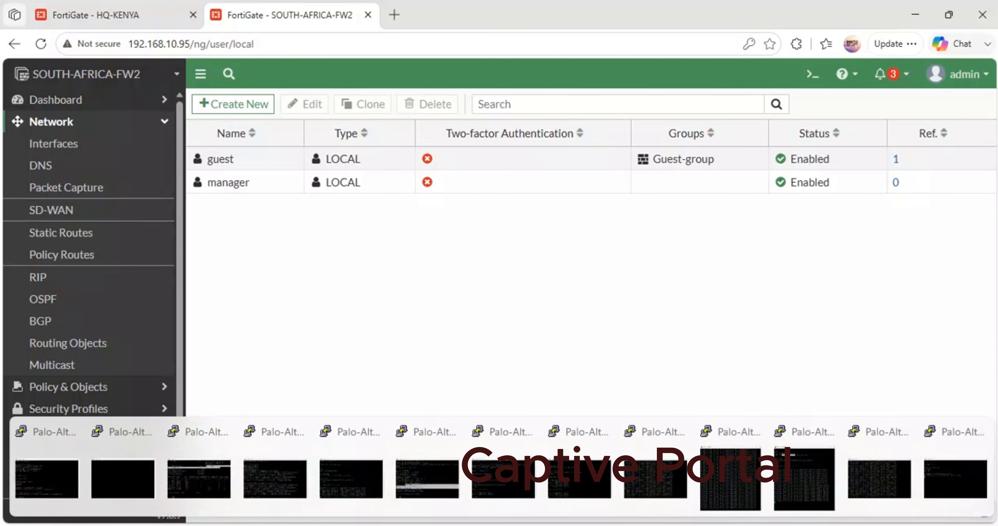
pyautogui.click(730, 479)
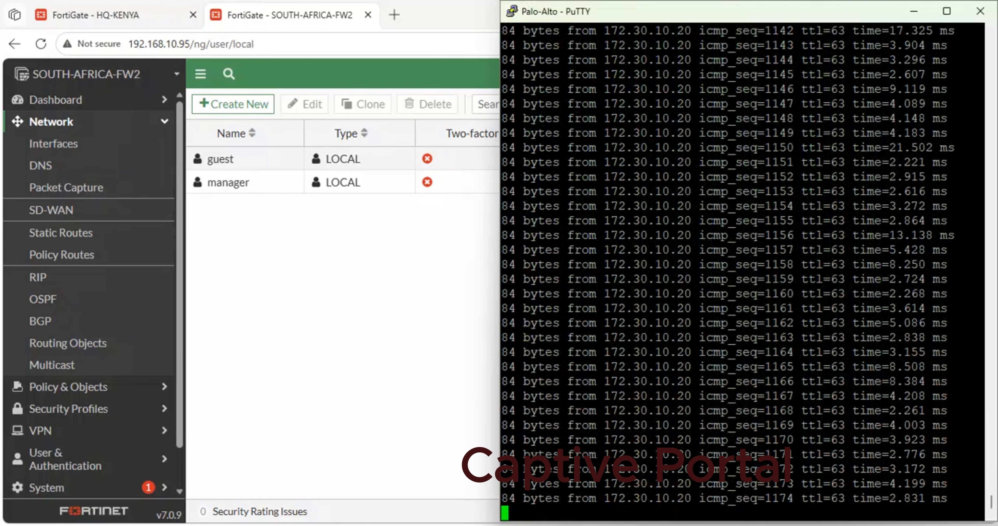
# - Switch to the GNS3 topology and open the console of the manager Firefox node in the South Africa LAN
pyautogui.moveTo(360, 524)
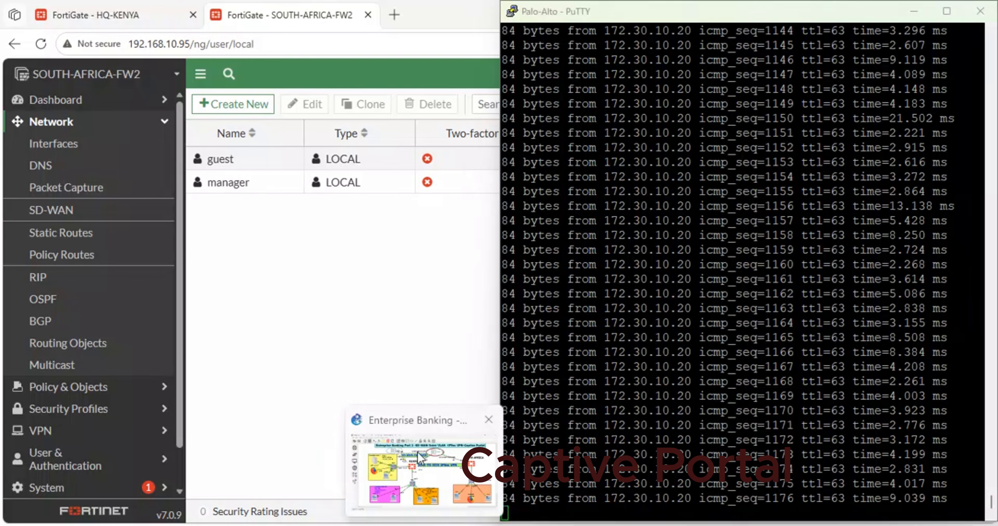
pyautogui.click(417, 451)
pyautogui.rightClick(826, 451)
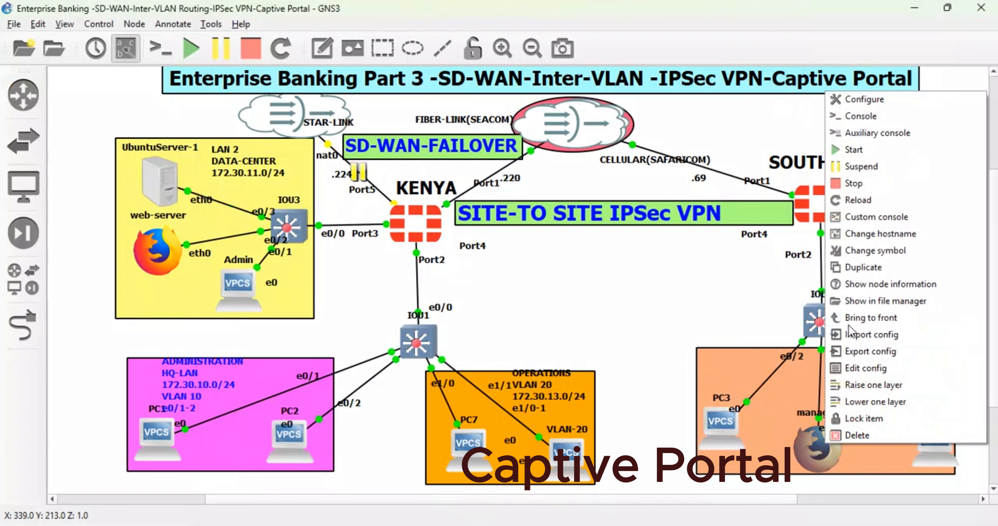
pyautogui.click(872, 117)
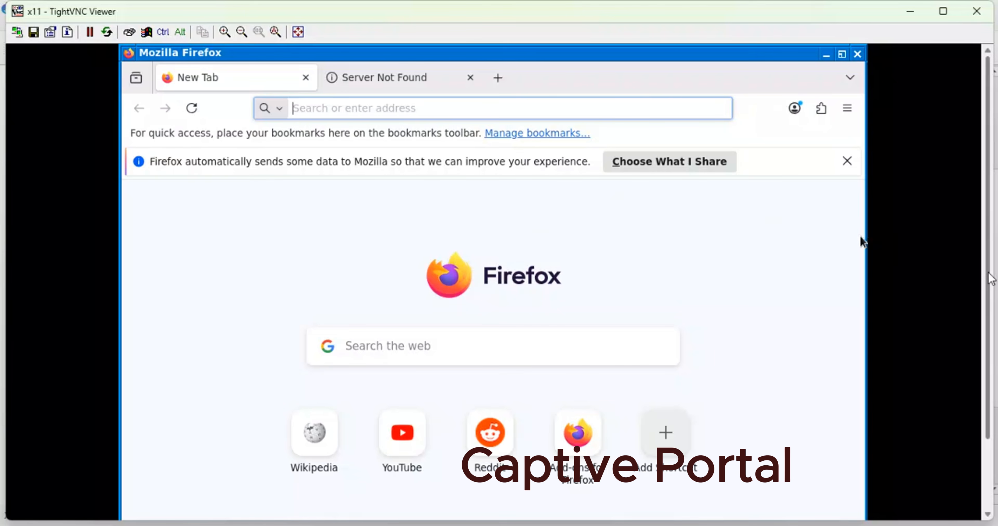
# - Open a terminal window on the manager machine's remote desktop
pyautogui.scroll(-3, 863, 241)
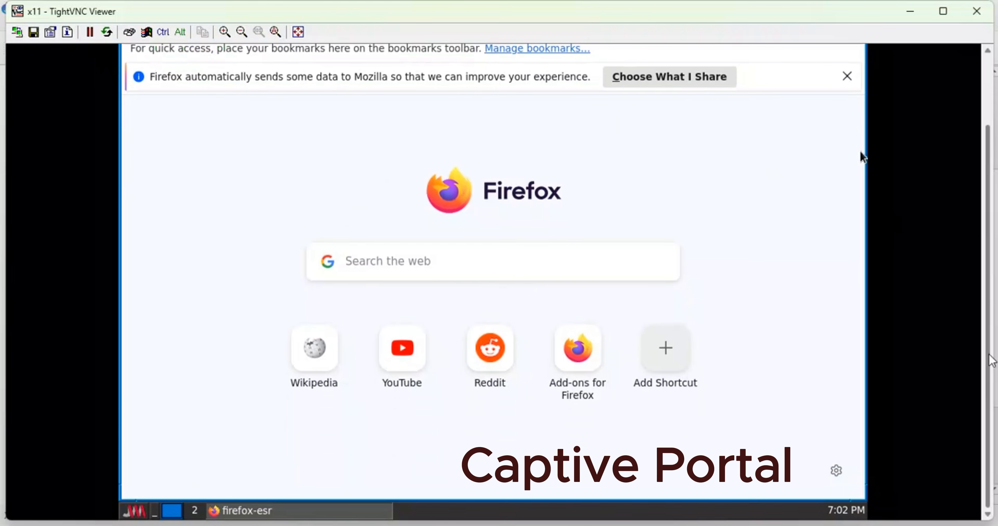
pyautogui.click(142, 510)
pyautogui.click(149, 420)
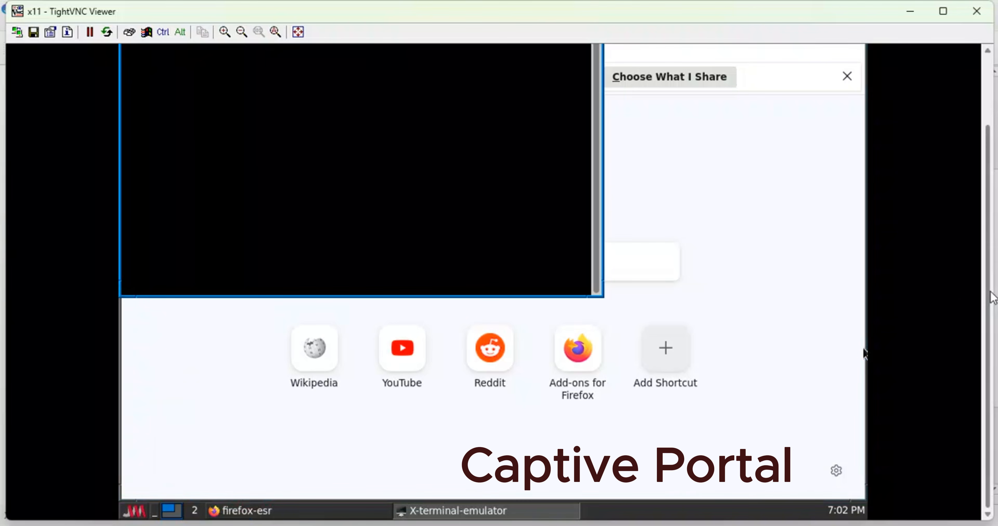
pyautogui.scroll(3, 865, 350)
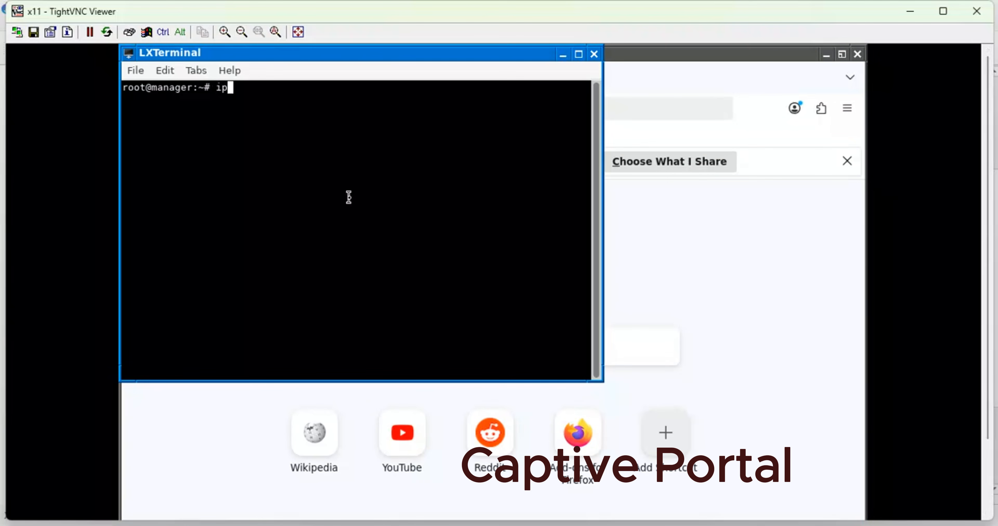
# - Check the manager machine's IP addresses twice with ip a, and close its terminal, Firefox and the remote desktop viewer
pyautogui.write('ip a')
pyautogui.press('Return')
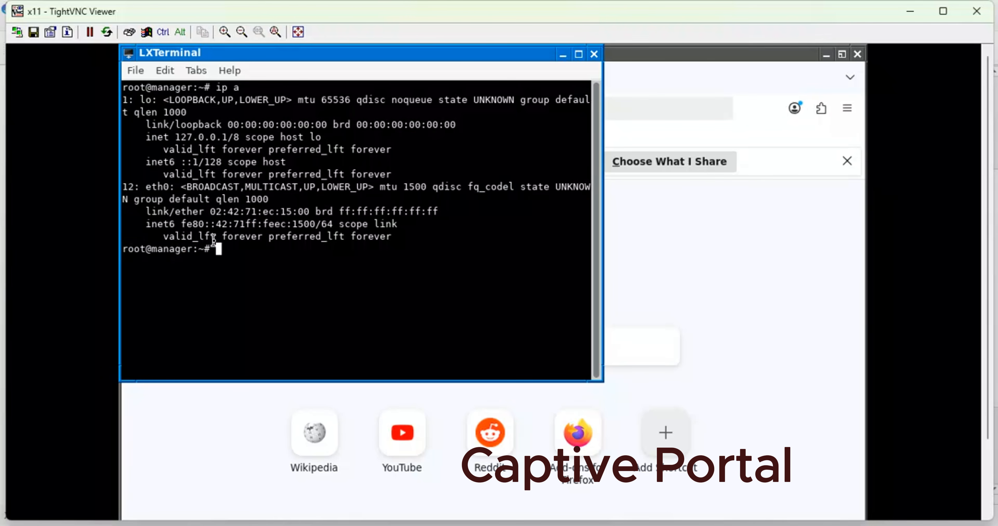
pyautogui.write('ip a')
pyautogui.press('Return')
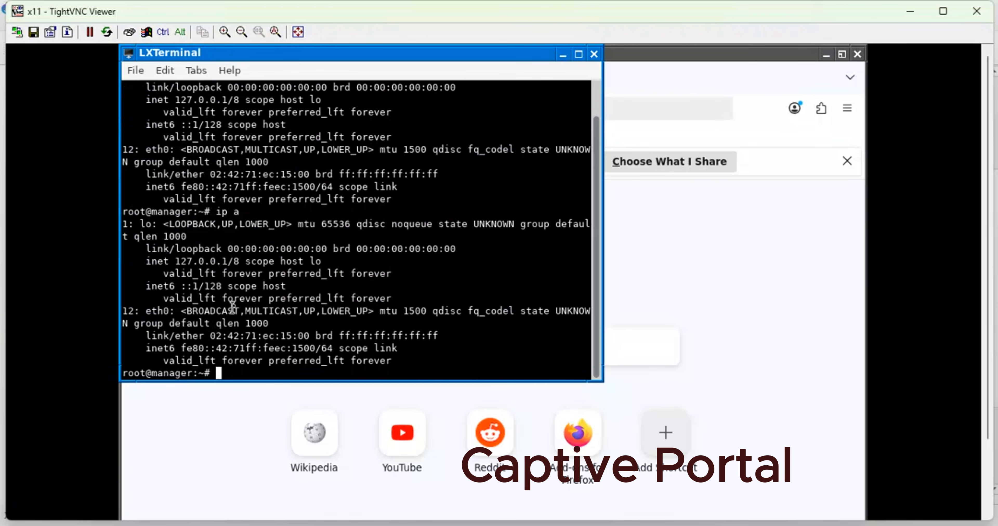
pyautogui.click(593, 54)
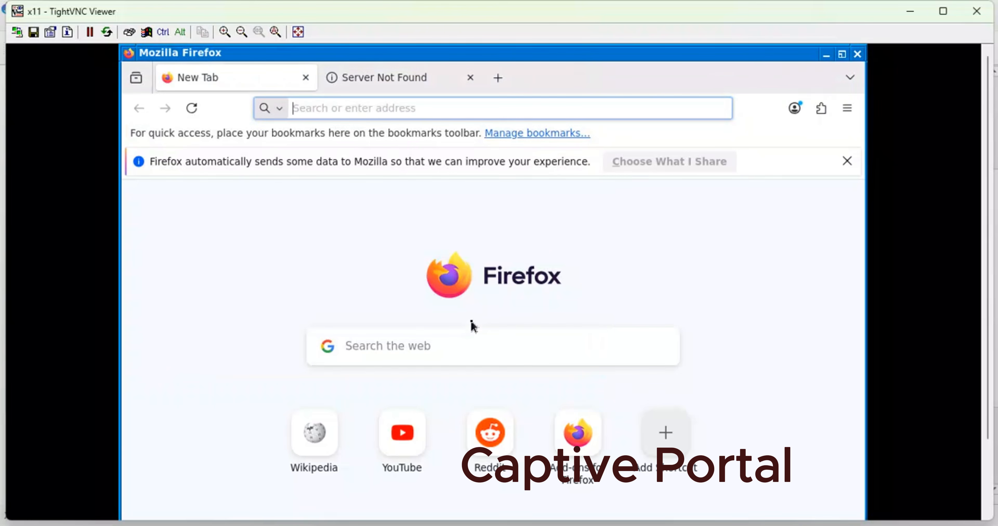
pyautogui.click(857, 54)
pyautogui.click(984, 11)
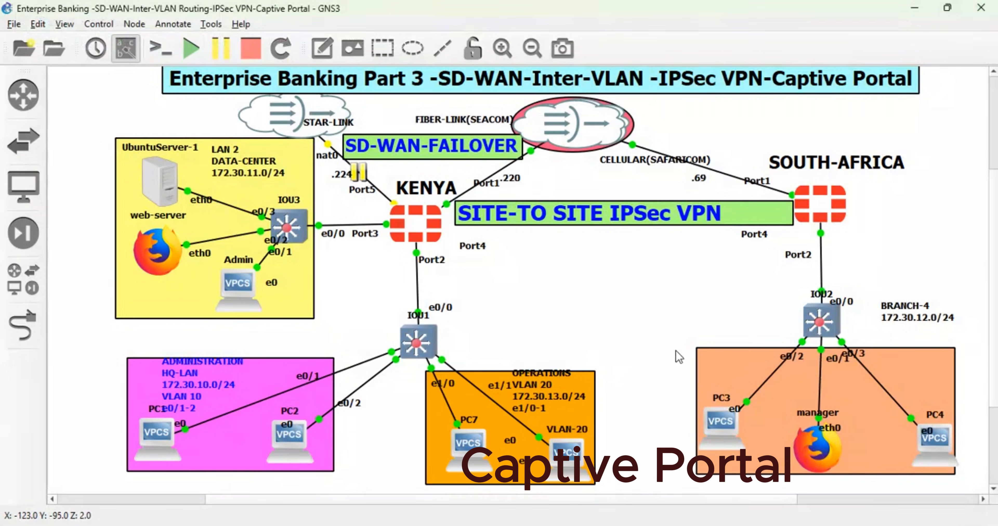
# - Stop the manager node in the South Africa LAN and save its interface configuration with DHCP on eth0
pyautogui.rightClick(824, 451)
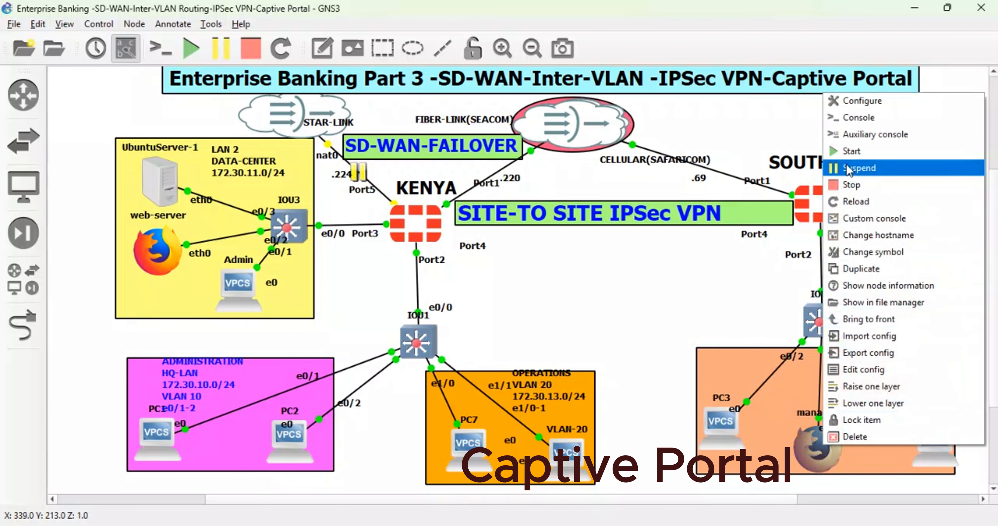
pyautogui.click(850, 185)
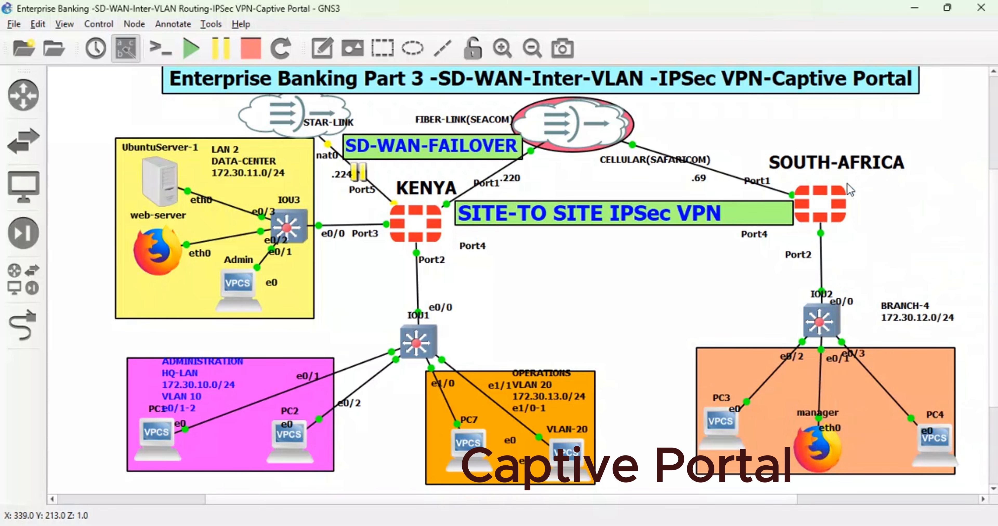
pyautogui.rightClick(819, 460)
pyautogui.click(859, 384)
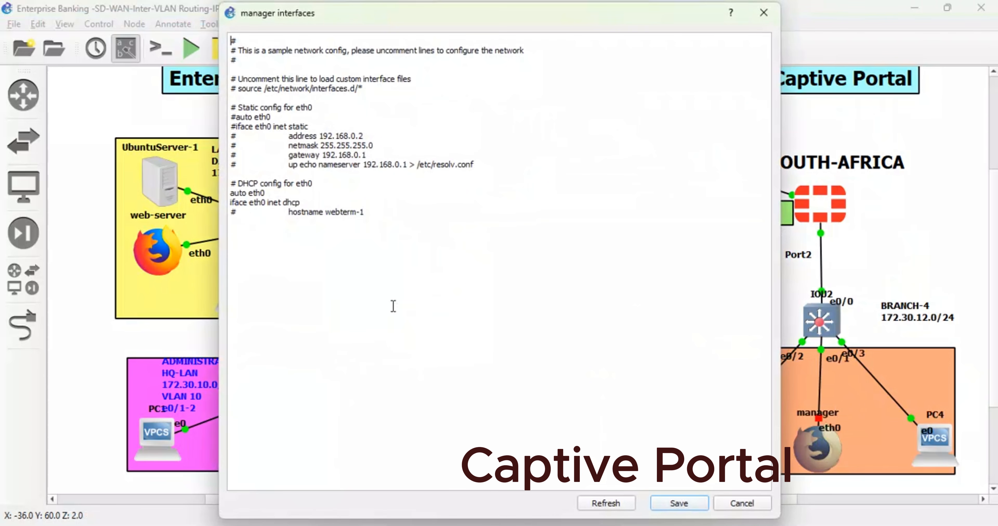
pyautogui.click(682, 506)
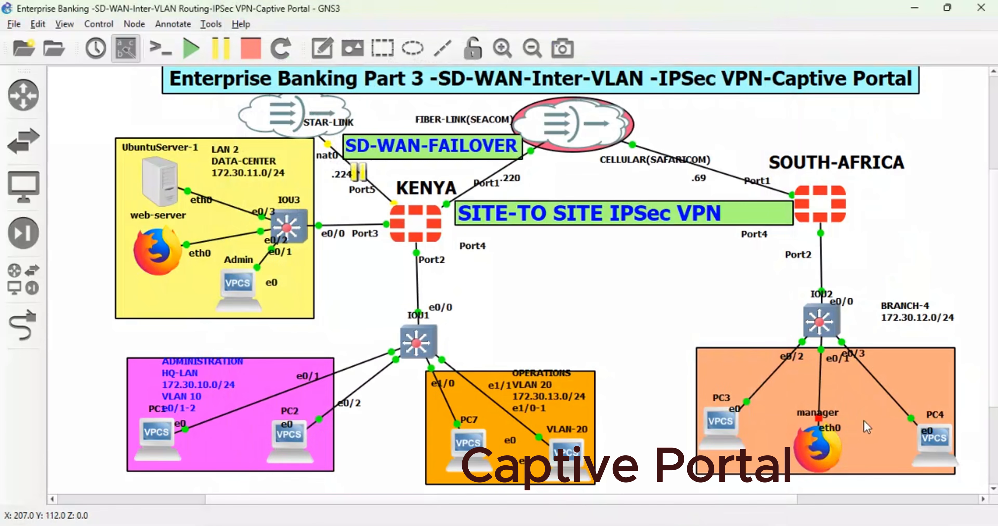
# - Start the manager node again and open the console of PC3 in the same LAN
pyautogui.rightClick(823, 450)
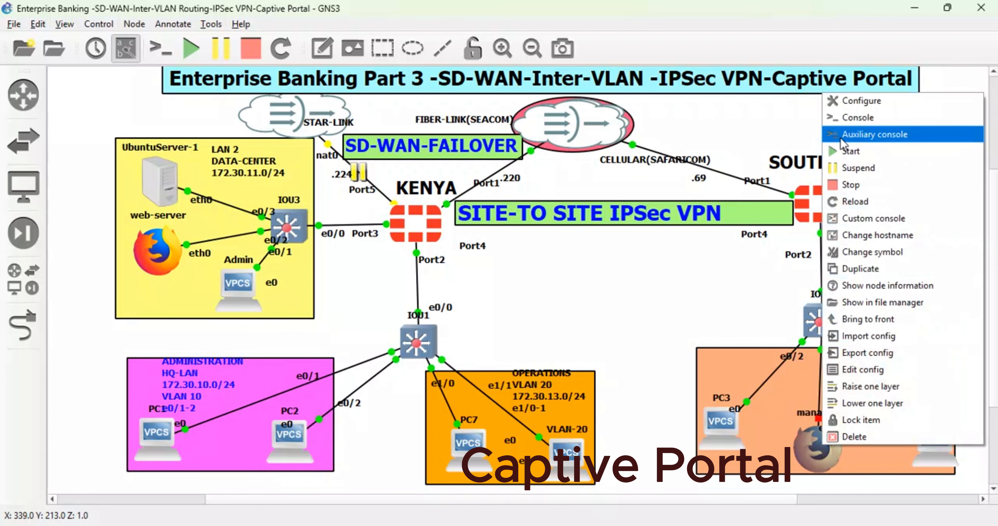
pyautogui.click(848, 152)
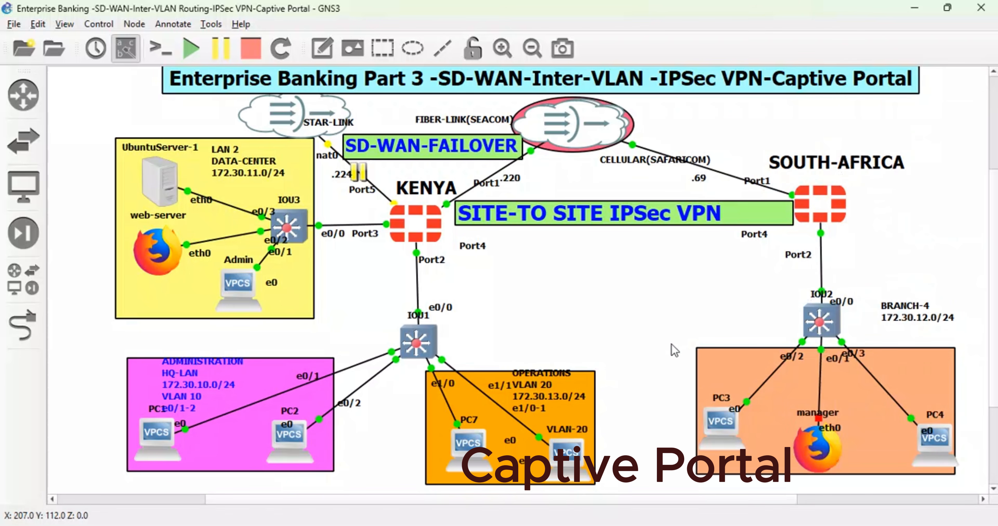
pyautogui.click(615, 334)
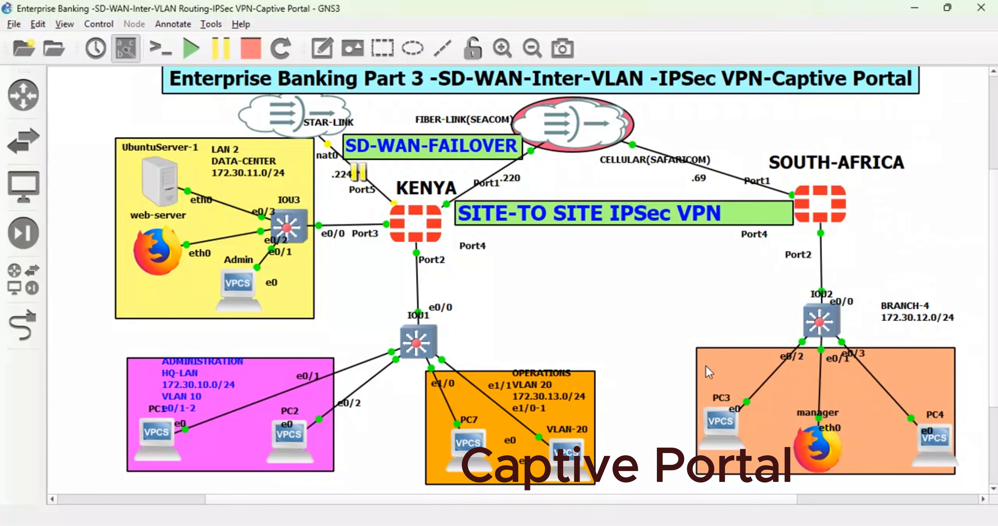
pyautogui.rightClick(829, 450)
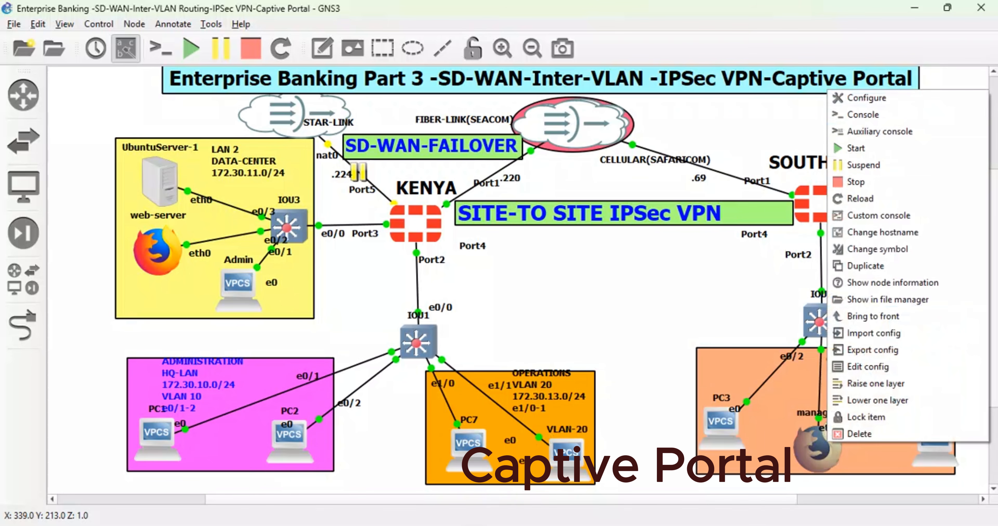
pyautogui.doubleClick(716, 433)
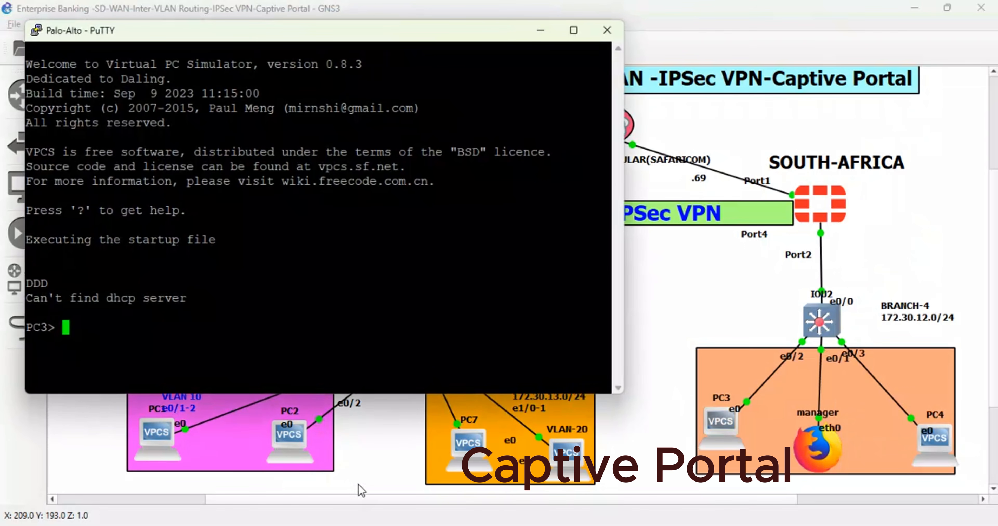
# - Switch to the South Africa FortiGate in the browser and open its port2 interface for editing
pyautogui.moveTo(359, 524)
pyautogui.click(389, 444)
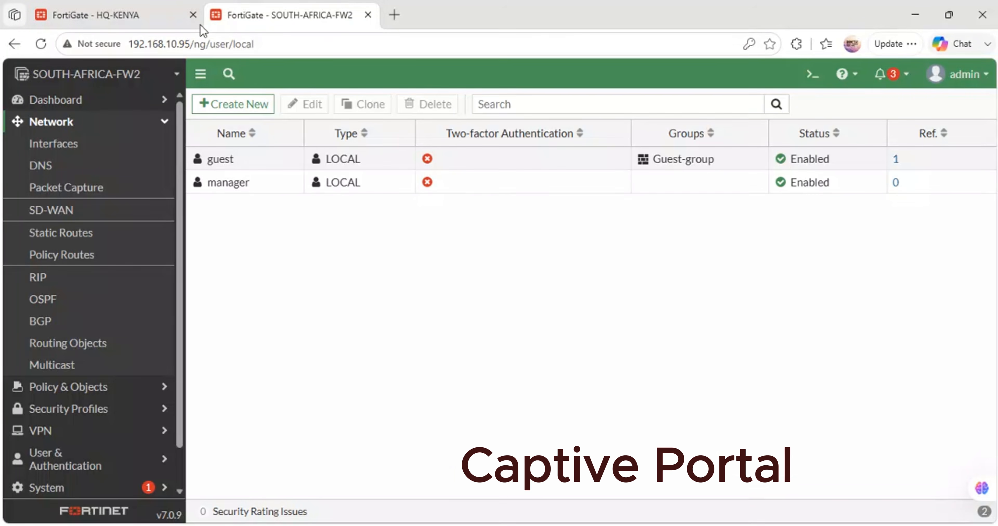
pyautogui.click(60, 144)
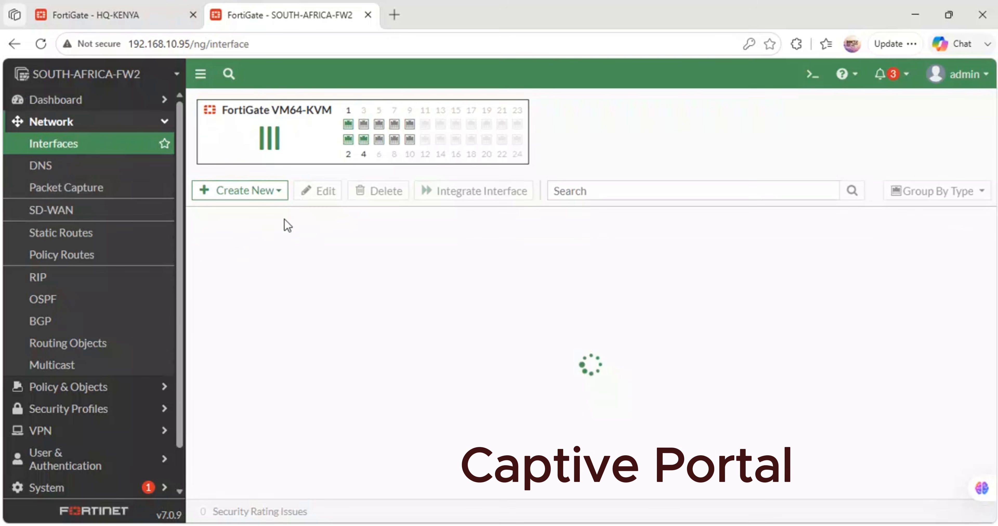
pyautogui.scroll(-4, 232, 334)
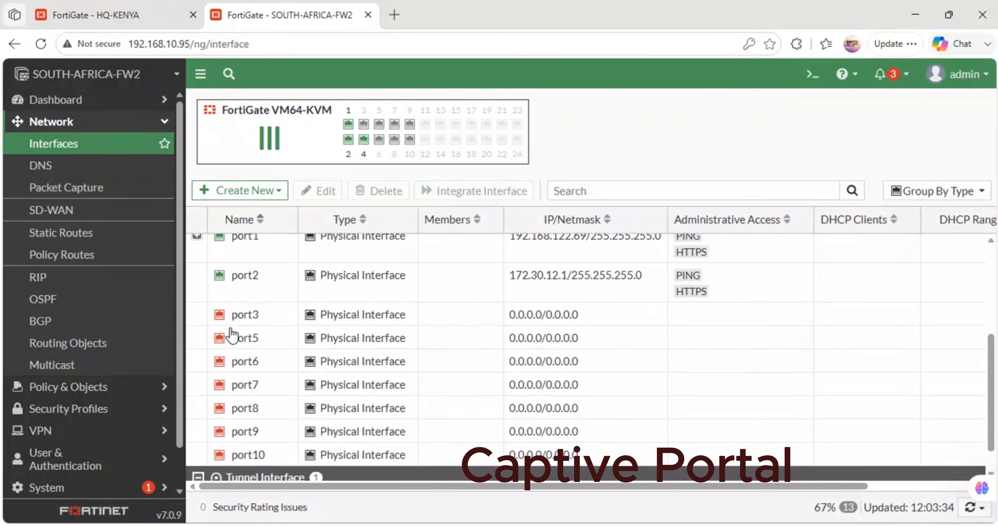
pyautogui.scroll(2, 231, 334)
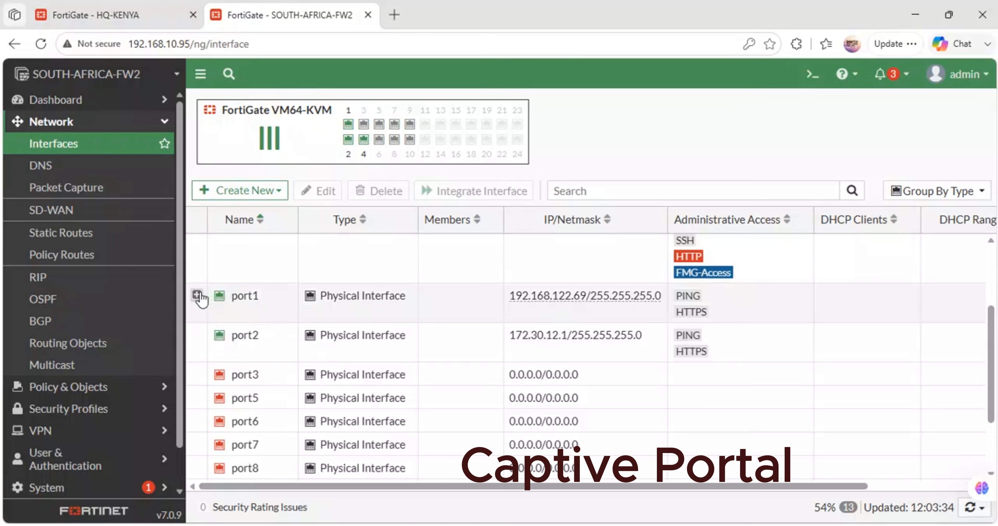
pyautogui.click(196, 296)
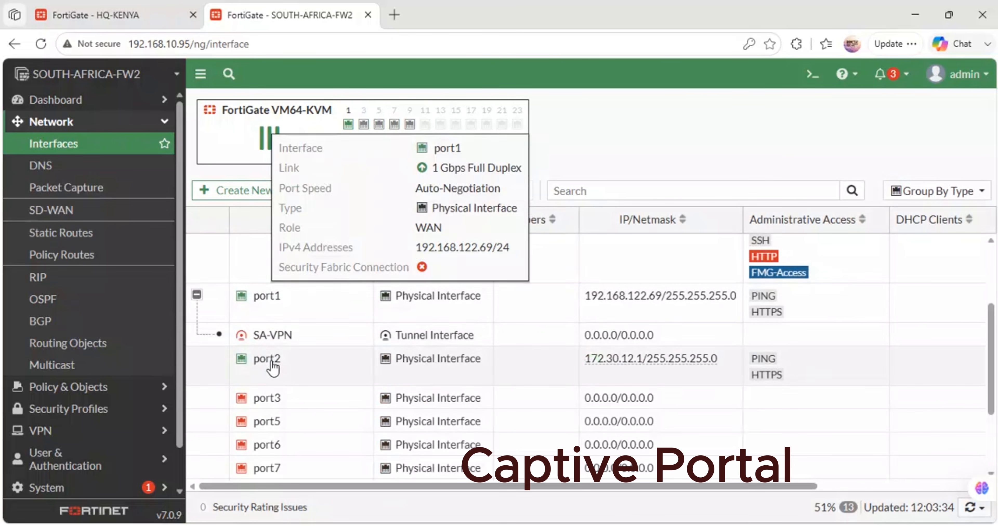
pyautogui.doubleClick(273, 366)
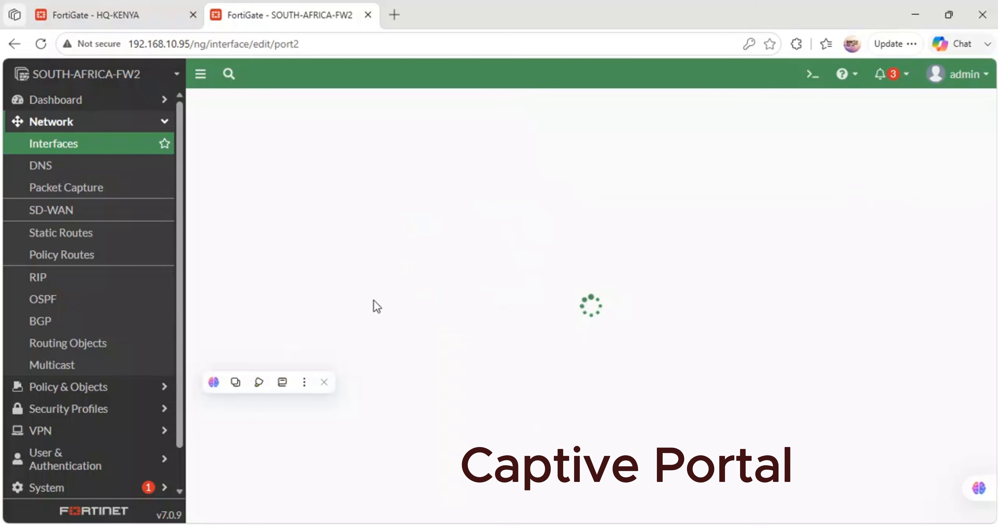
# - Enable the DHCP server on port2 with the address range 172.30.12.20-172.30.12.254 and save the interface
pyautogui.scroll(-6, 377, 306)
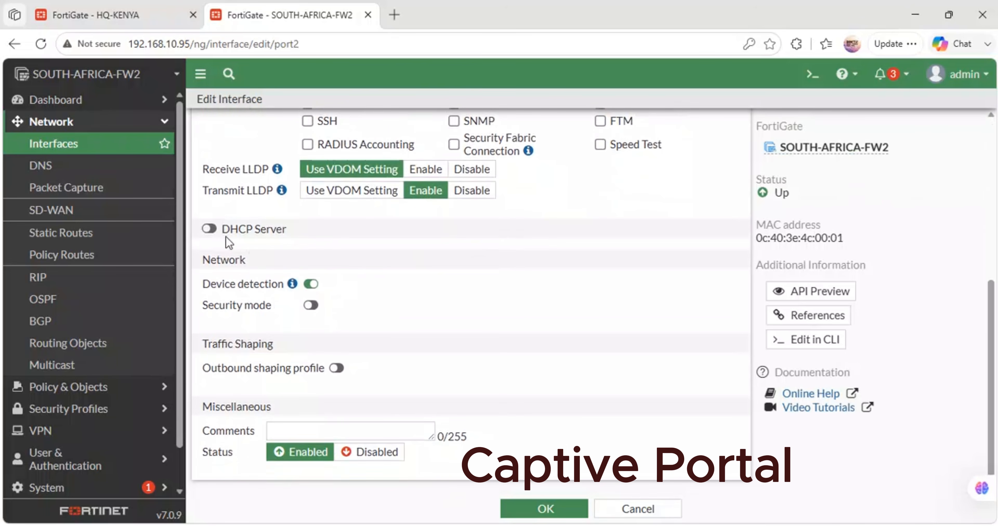
pyautogui.click(217, 233)
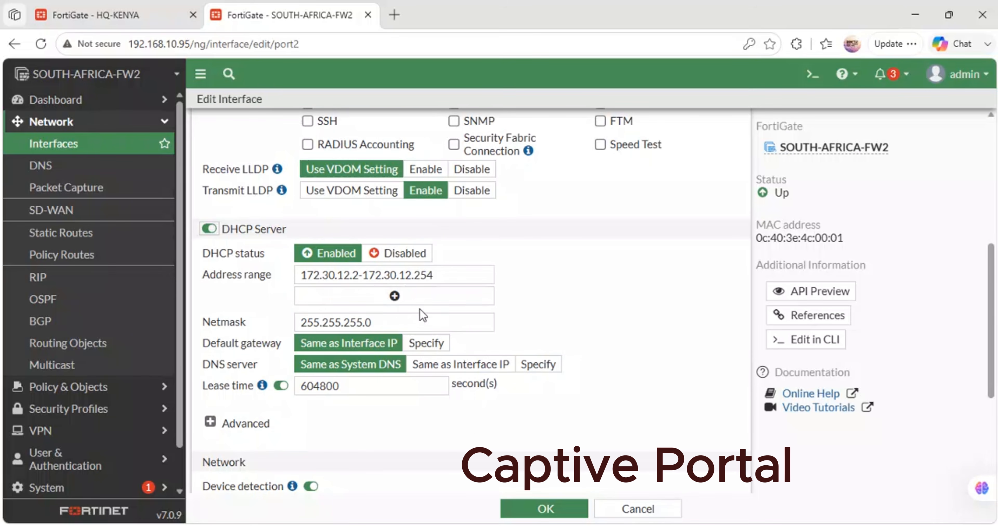
pyautogui.click(360, 272)
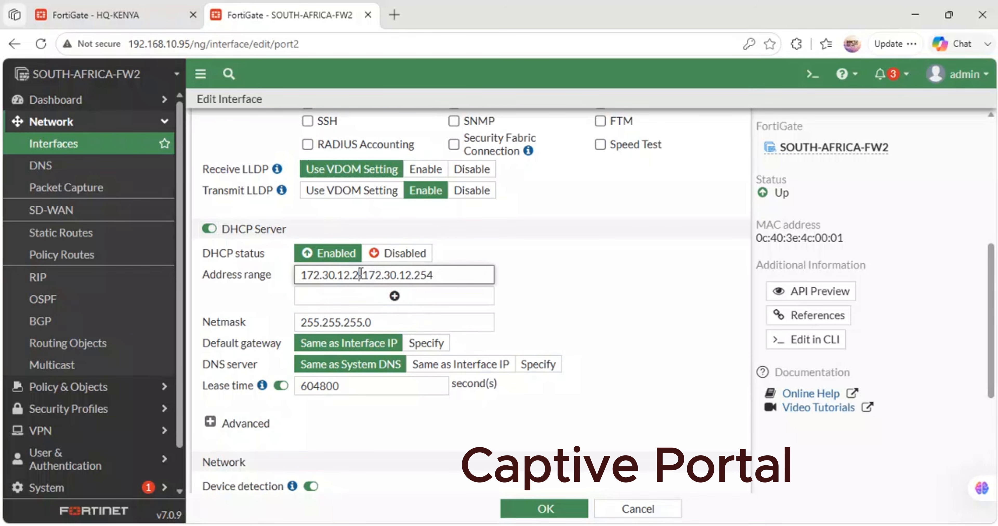
pyautogui.write('0')
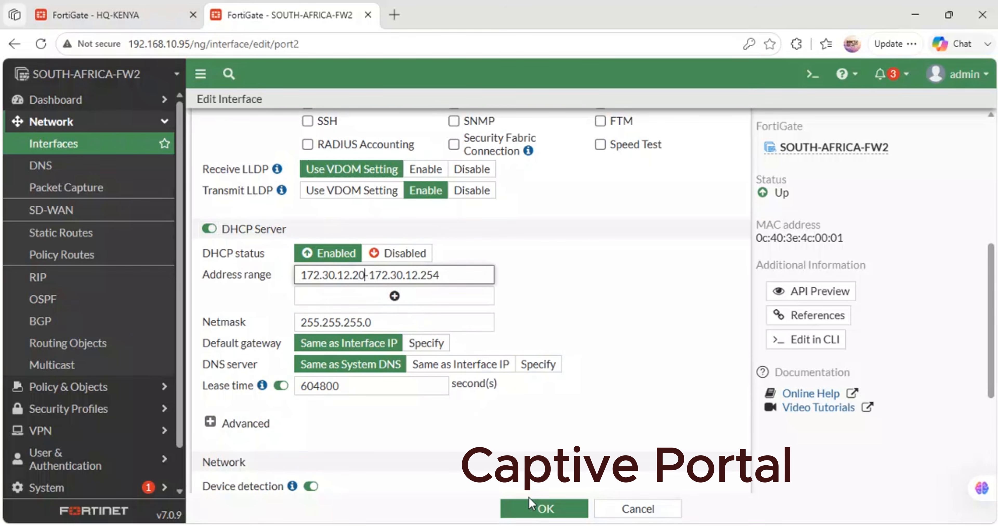
pyautogui.click(529, 507)
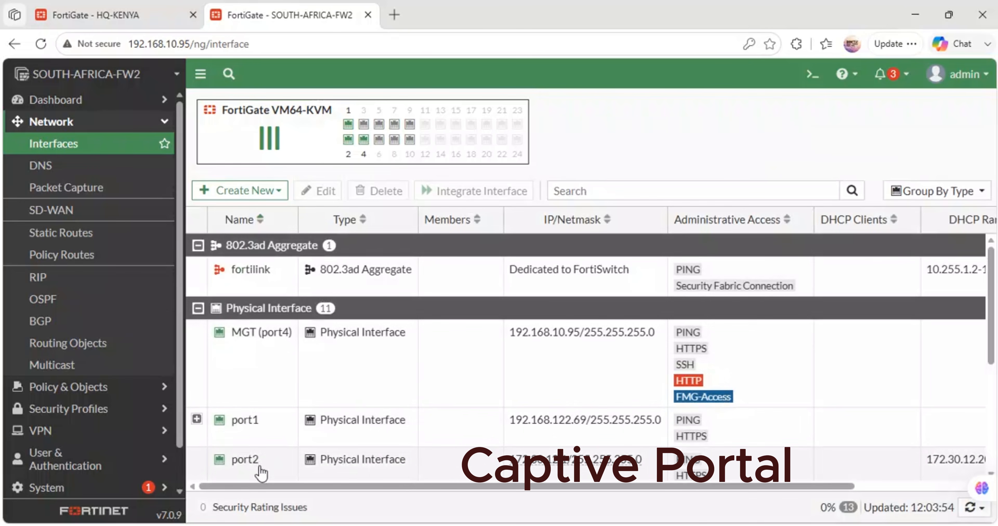
# - Reopen port2 to review its DHCP server settings and submit the interface form without changes
pyautogui.doubleClick(255, 459)
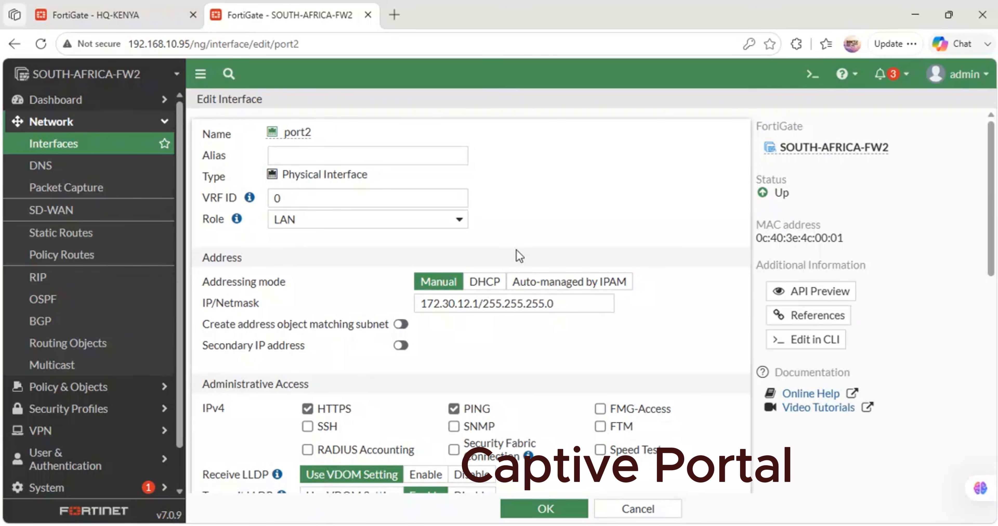
pyautogui.scroll(-6, 481, 329)
pyautogui.scroll(-1, 534, 449)
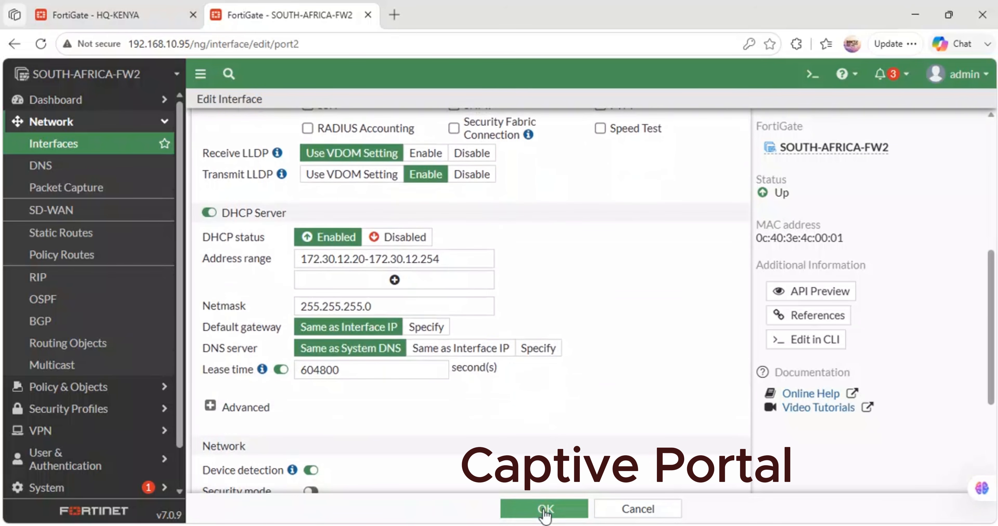
pyautogui.click(543, 510)
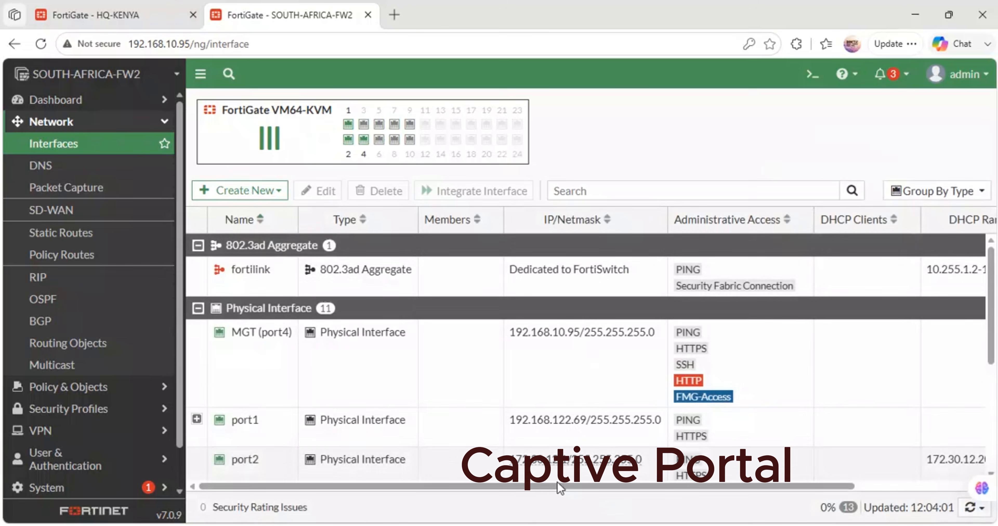
# - Switch to the GNS3 topology, open the consoles of the selected South Africa LAN nodes, and minimize the PuTTY window
pyautogui.moveTo(424, 524)
pyautogui.click(424, 469)
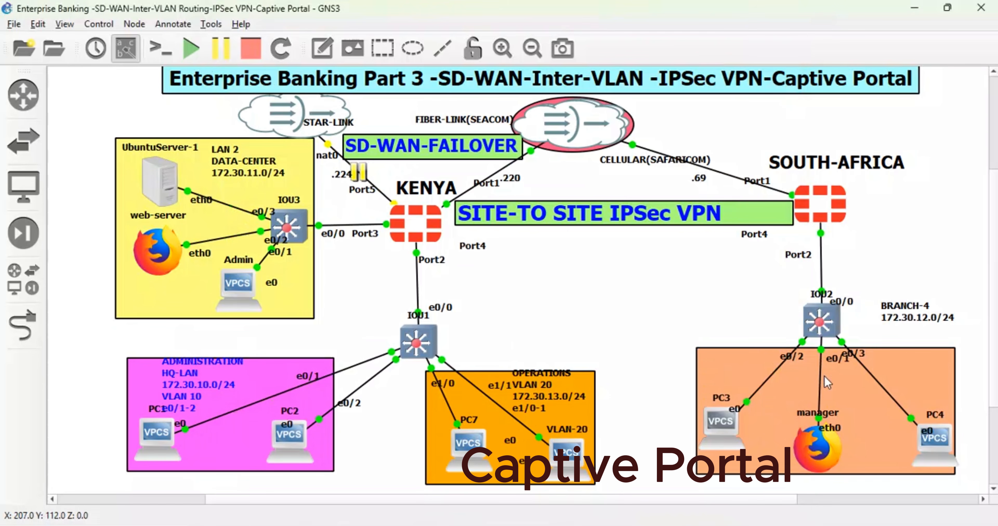
pyautogui.rightClick(810, 204)
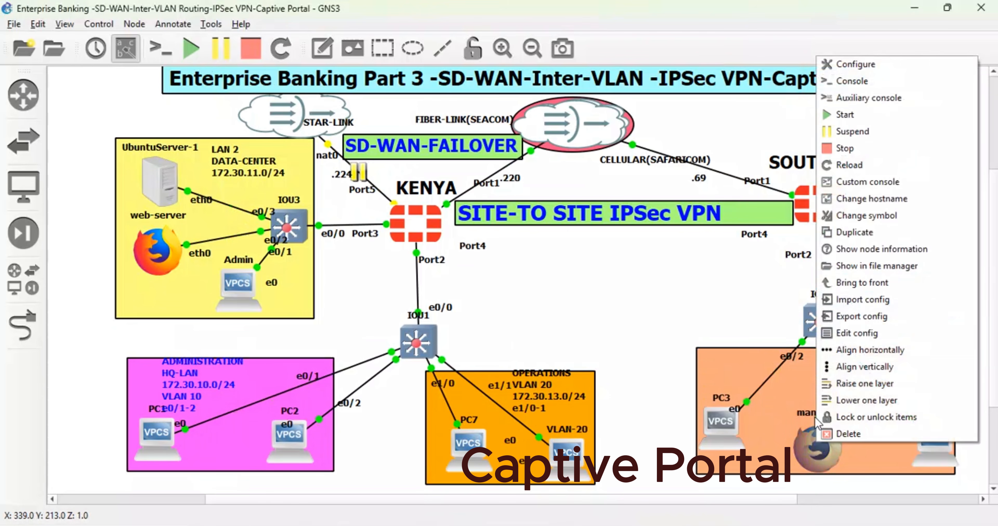
pyautogui.click(860, 82)
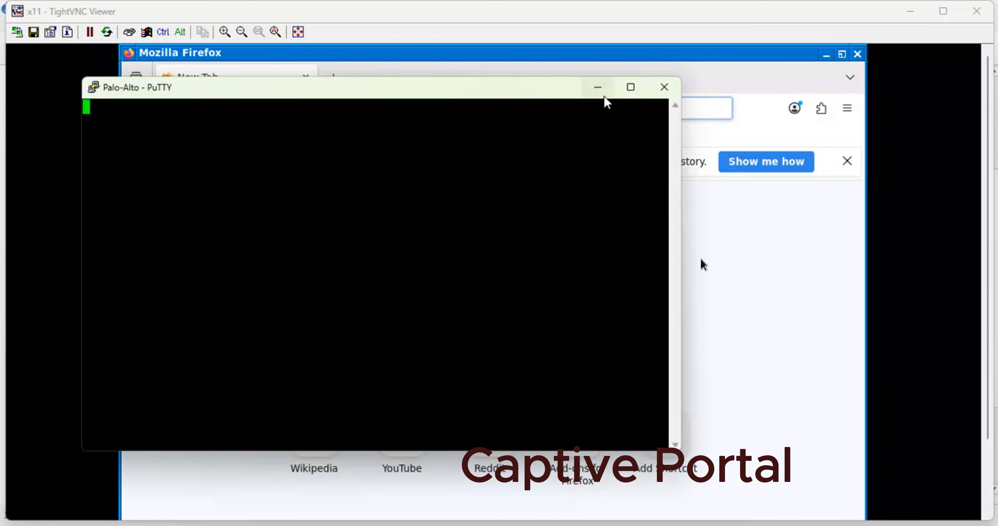
pyautogui.click(598, 87)
# - Open a terminal on the manager machine and check its eth0 address with ip a, highlighting the IP address
pyautogui.scroll(-3, 986, 213)
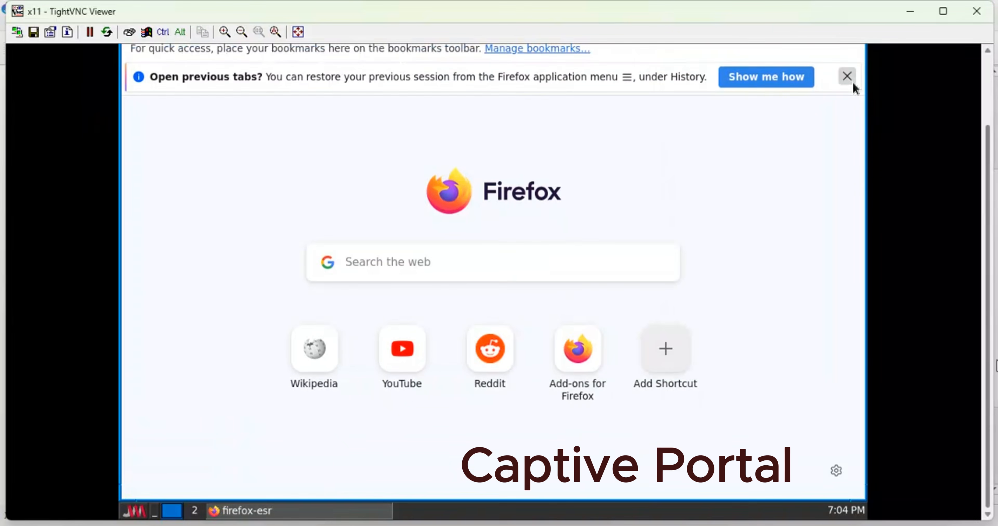
pyautogui.click(145, 510)
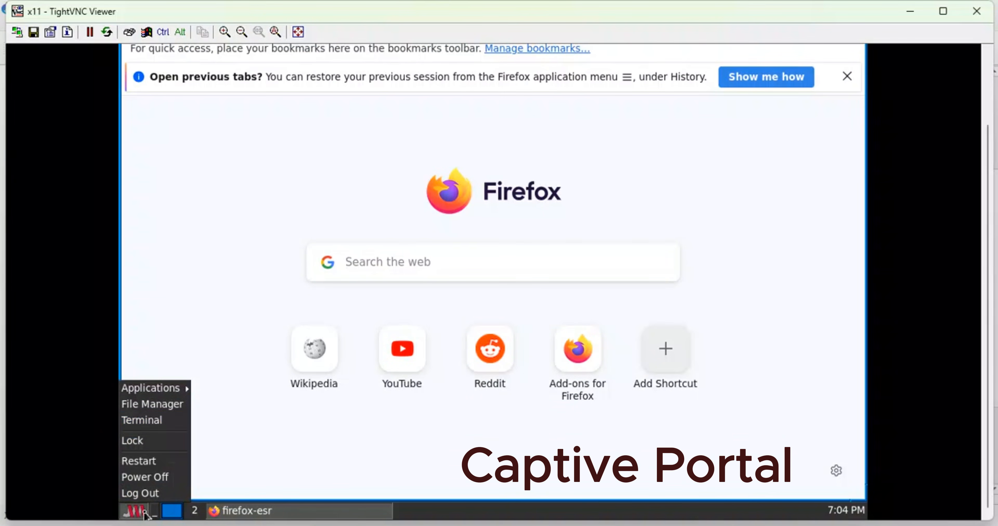
pyautogui.click(153, 419)
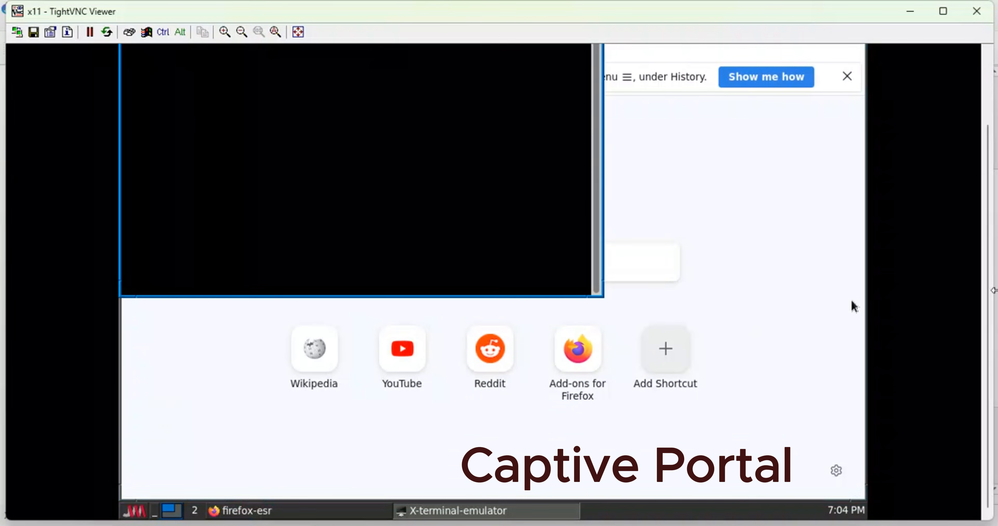
pyautogui.scroll(3, 975, 229)
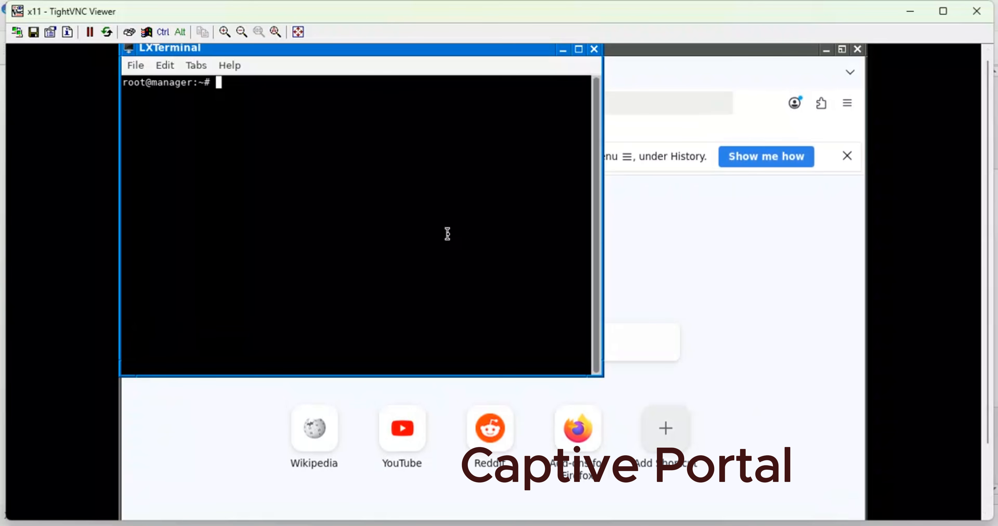
pyautogui.write('ip a')
pyautogui.press('Return')
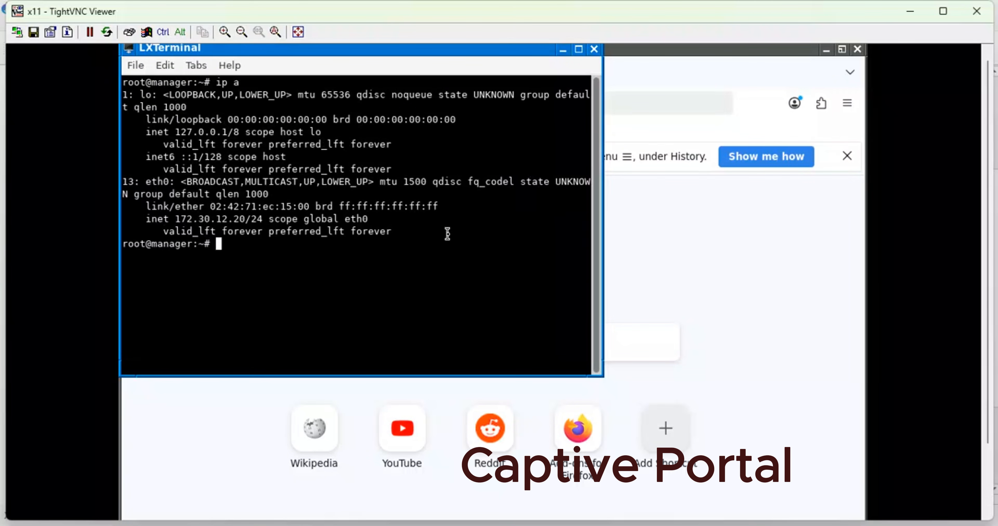
pyautogui.moveTo(250, 218); pyautogui.dragTo(184, 221)
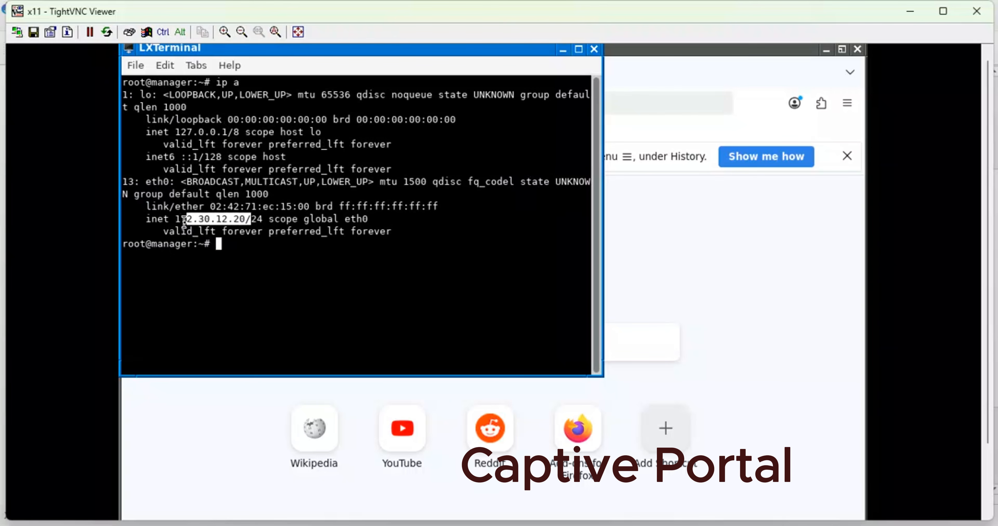
# - Test the manager machine's internet access by pinging 8.8.8.8, and return to a clean Firefox window by minimizing the terminal and dismissing the session notice
pyautogui.click(236, 251)
pyautogui.write('ping ')
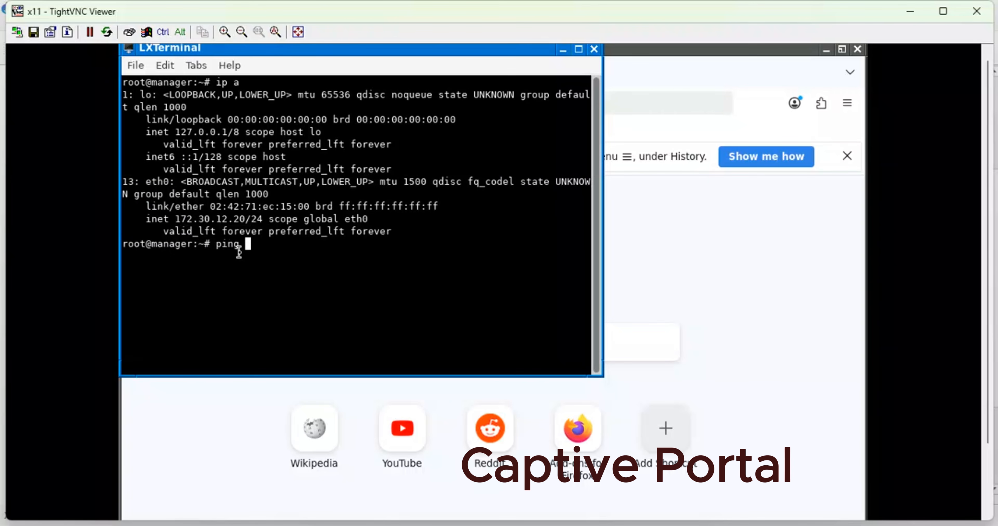
pyautogui.write('8.8.8.8')
pyautogui.press('Return')
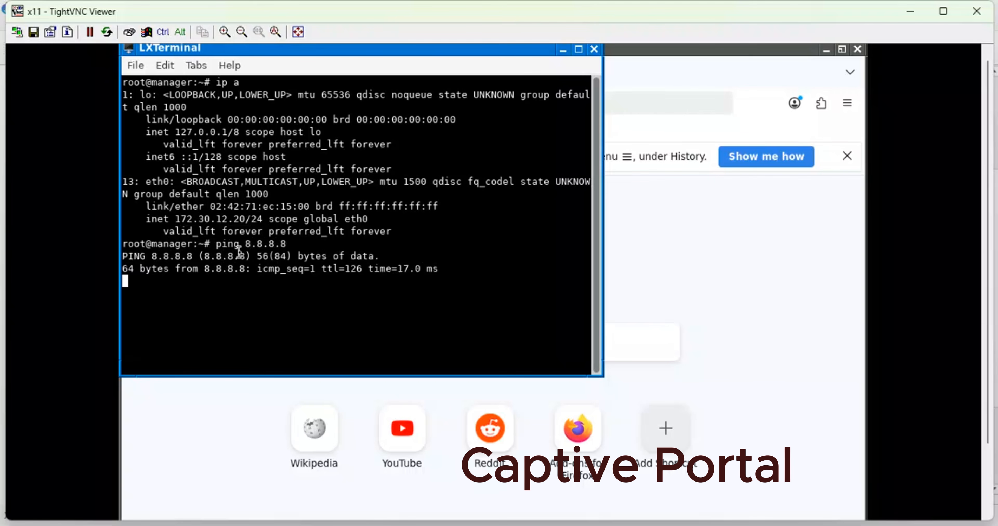
pyautogui.hotkey('ctrl', 'c')
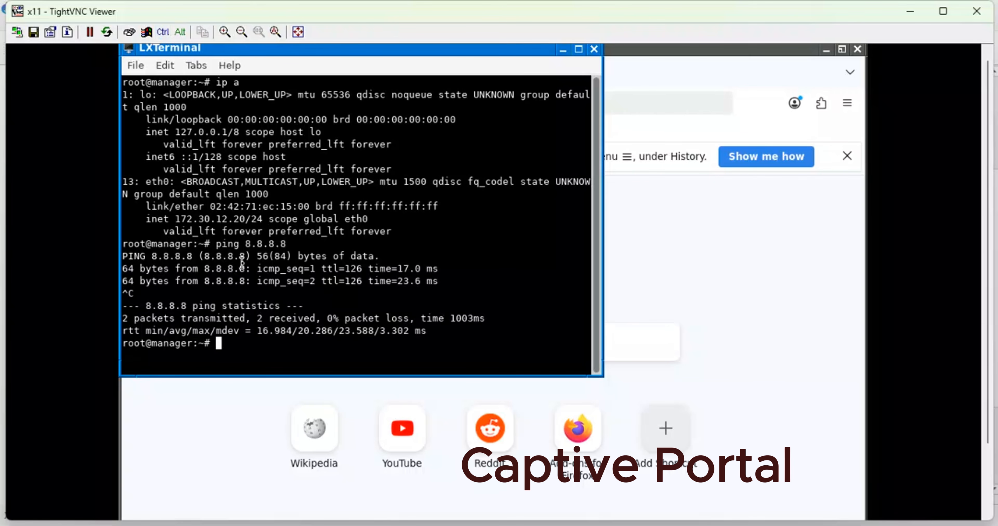
pyautogui.click(564, 51)
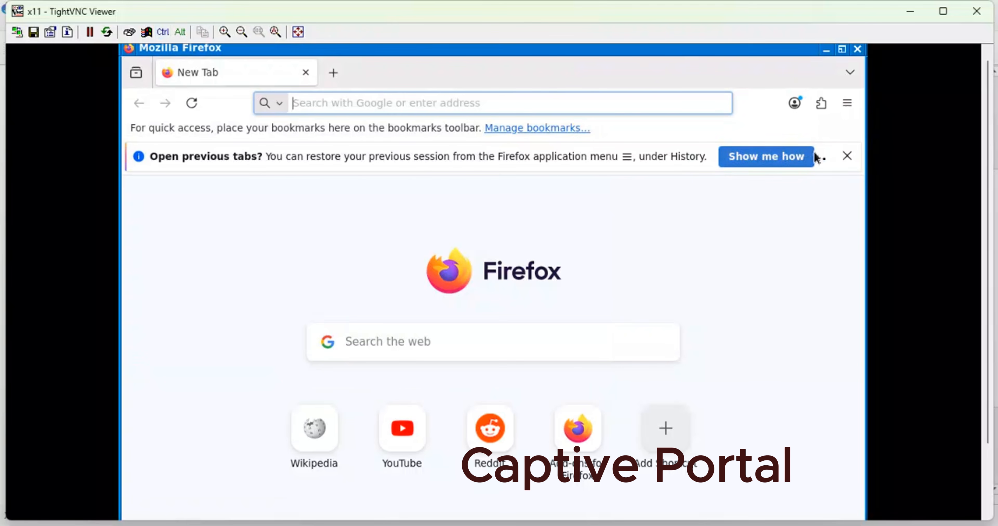
pyautogui.click(847, 155)
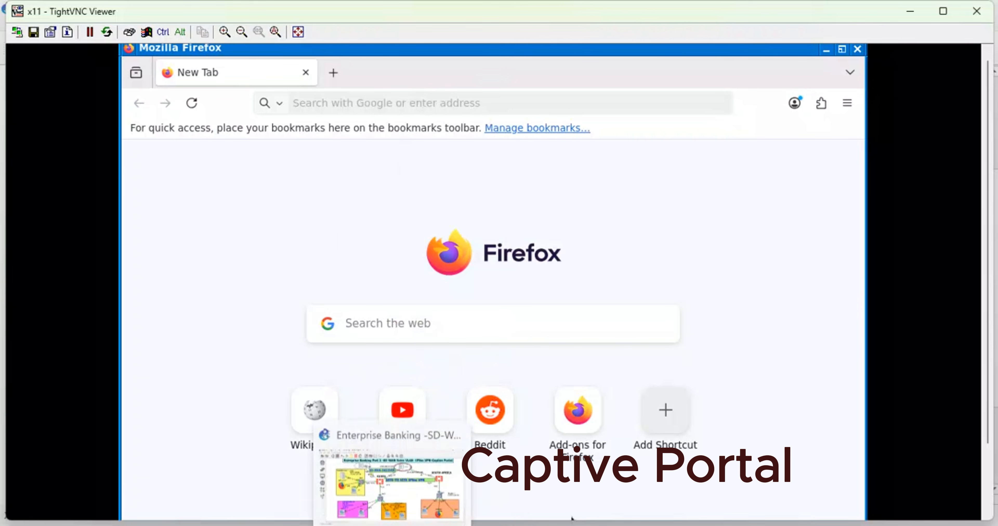
# - Switch to the SOUTH-AFRICA-FW2 FortiGate interfaces page and enable security mode Captive Portal on port2
pyautogui.click(363, 480)
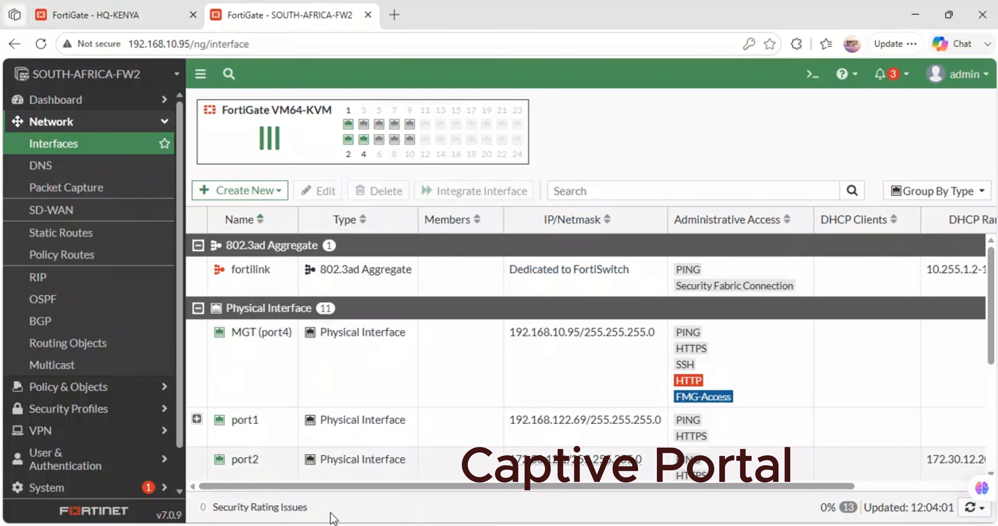
pyautogui.click(348, 524)
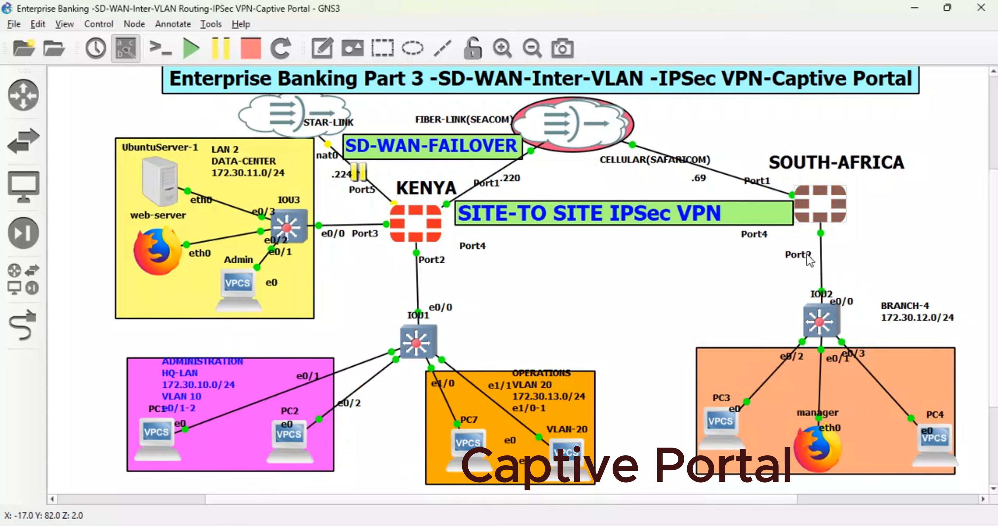
pyautogui.moveTo(349, 524)
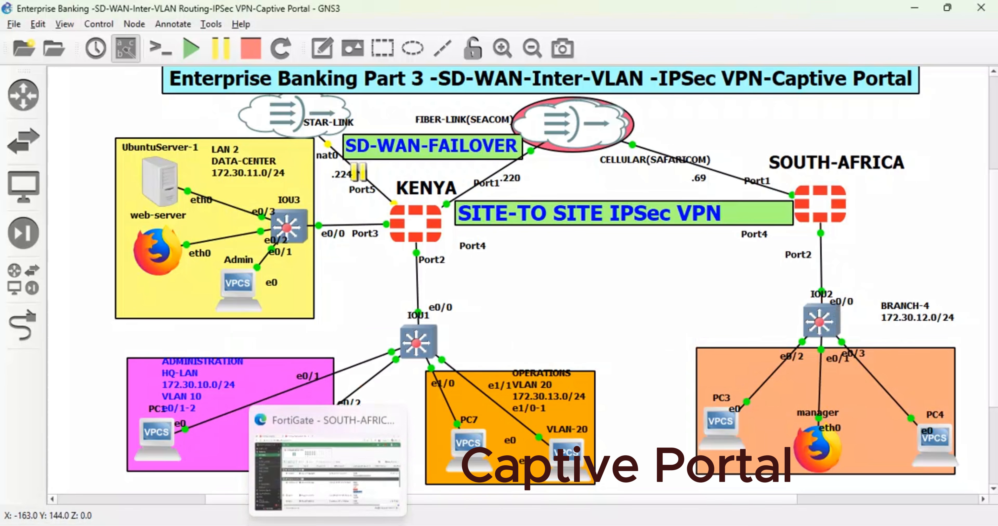
pyautogui.click(328, 461)
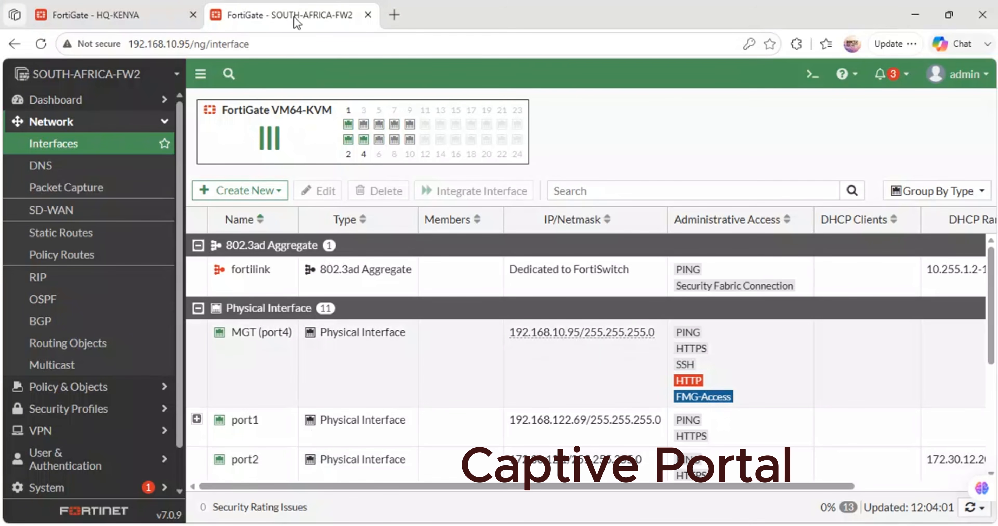
pyautogui.doubleClick(245, 464)
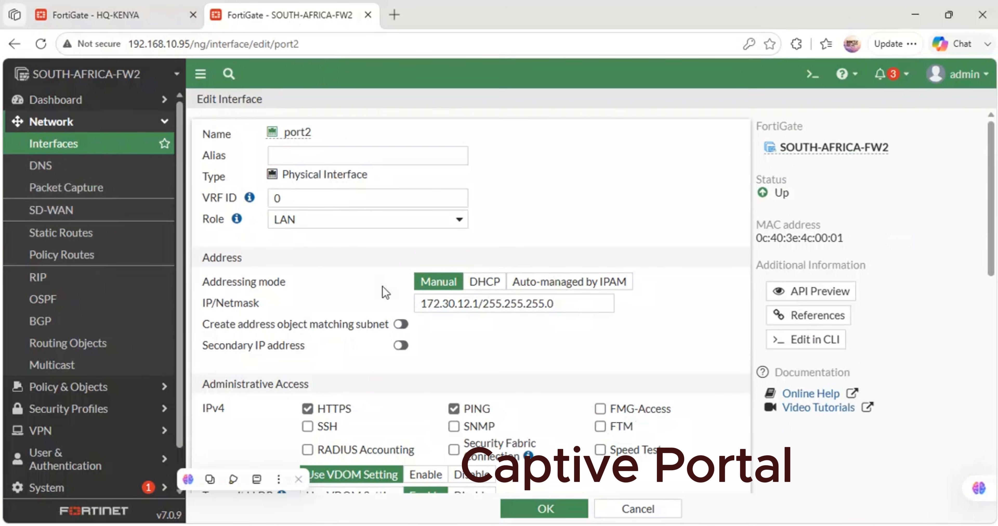
pyautogui.scroll(-5, 382, 292)
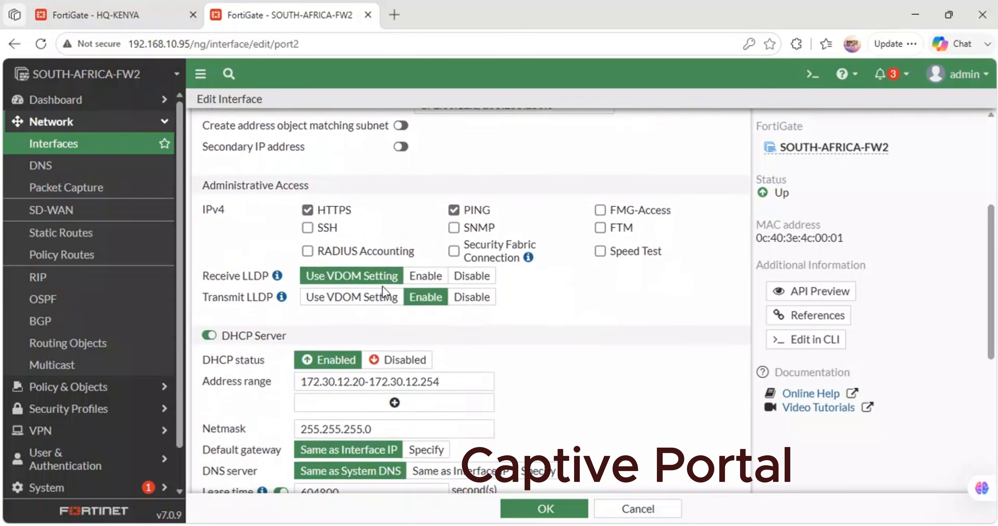
pyautogui.scroll(-7, 382, 287)
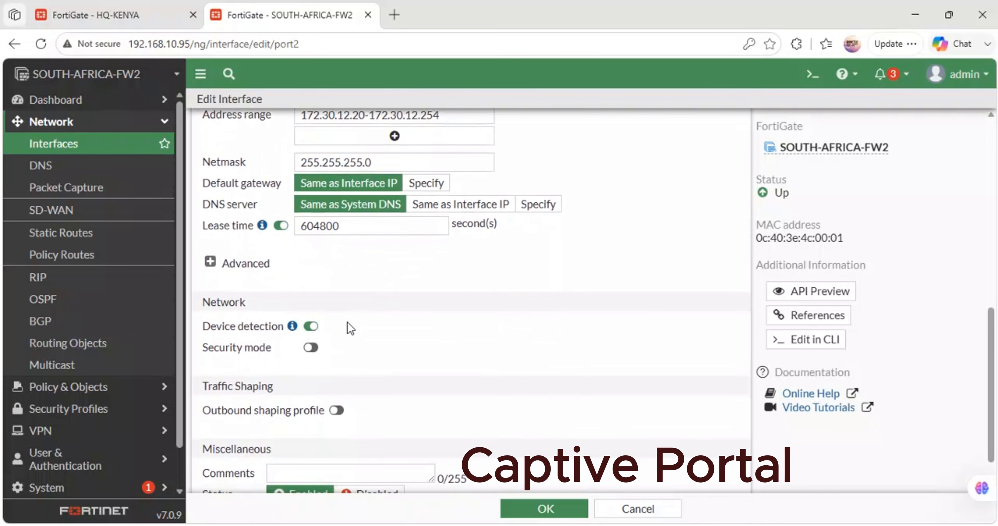
pyautogui.click(310, 347)
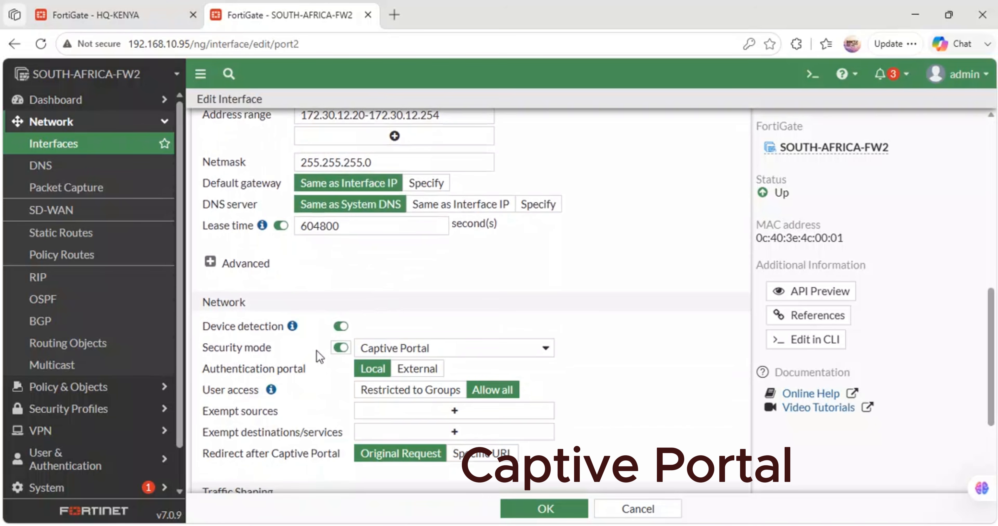
pyautogui.click(485, 352)
pyautogui.click(483, 349)
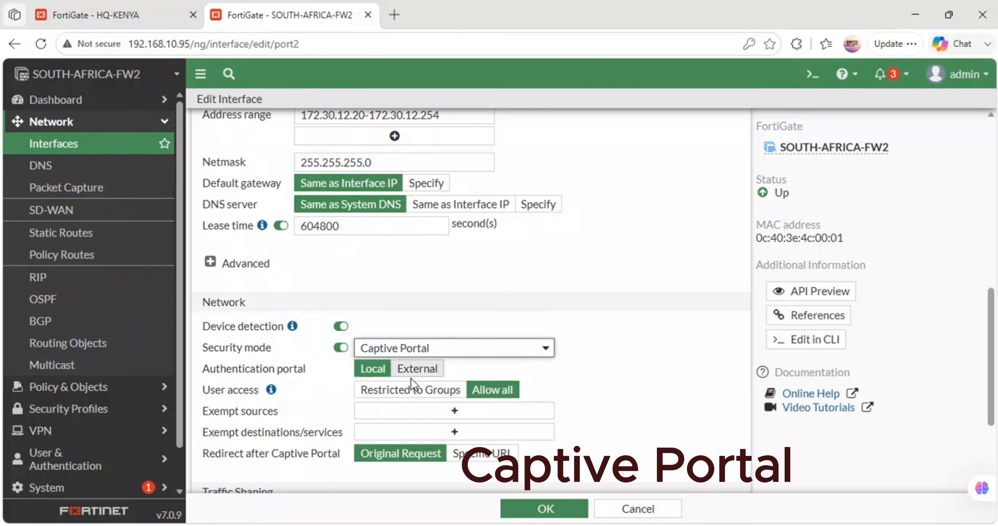
# - Restrict port2's captive portal user access to the CAPTIVE-PORTAL USERS group
pyautogui.click(446, 393)
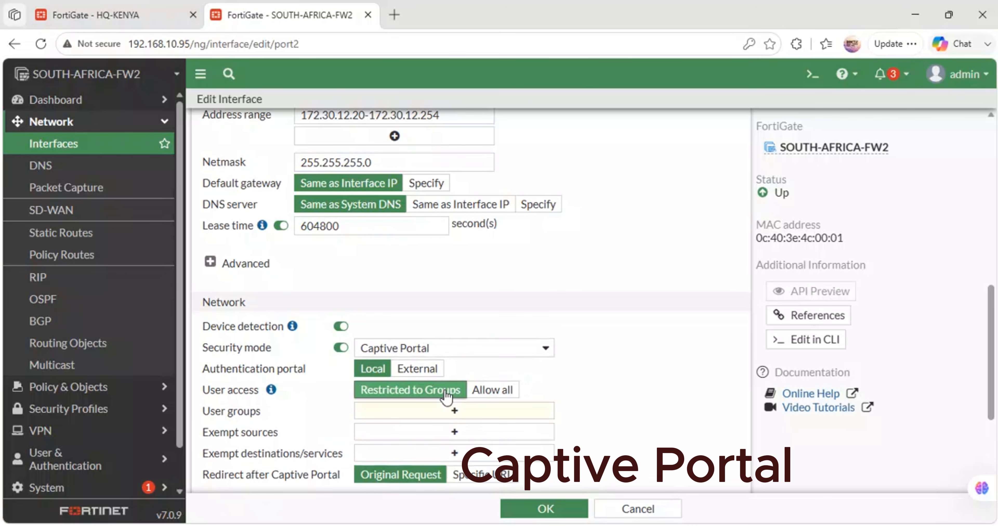
pyautogui.click(461, 412)
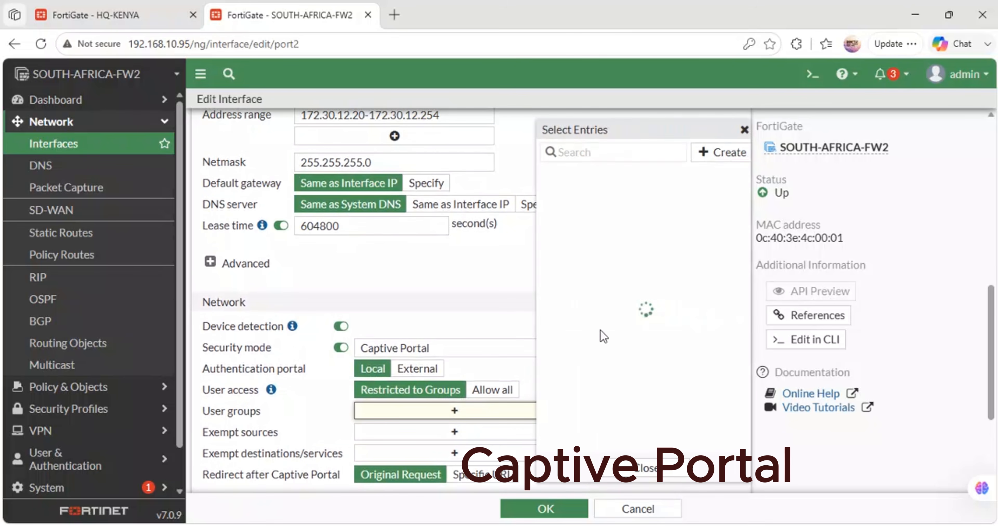
pyautogui.click(599, 176)
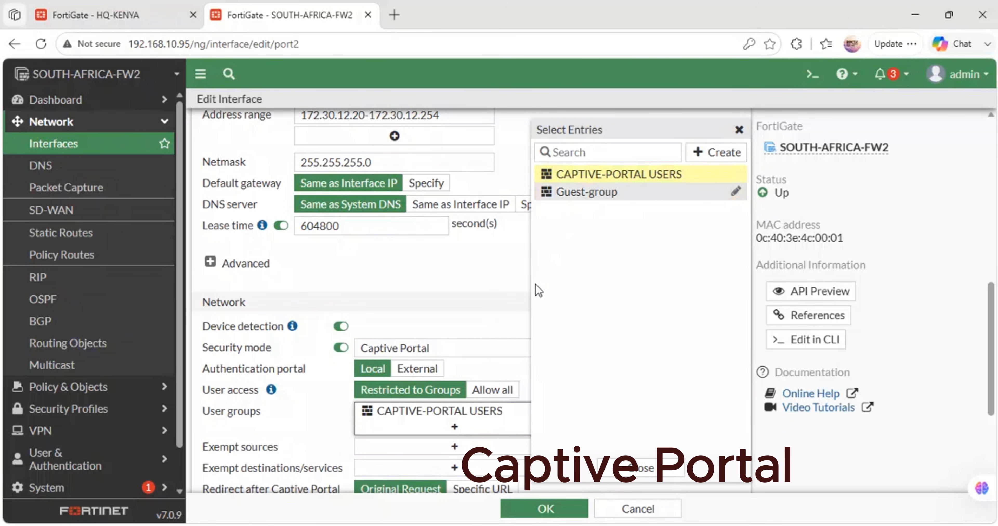
pyautogui.scroll(-5, 475, 353)
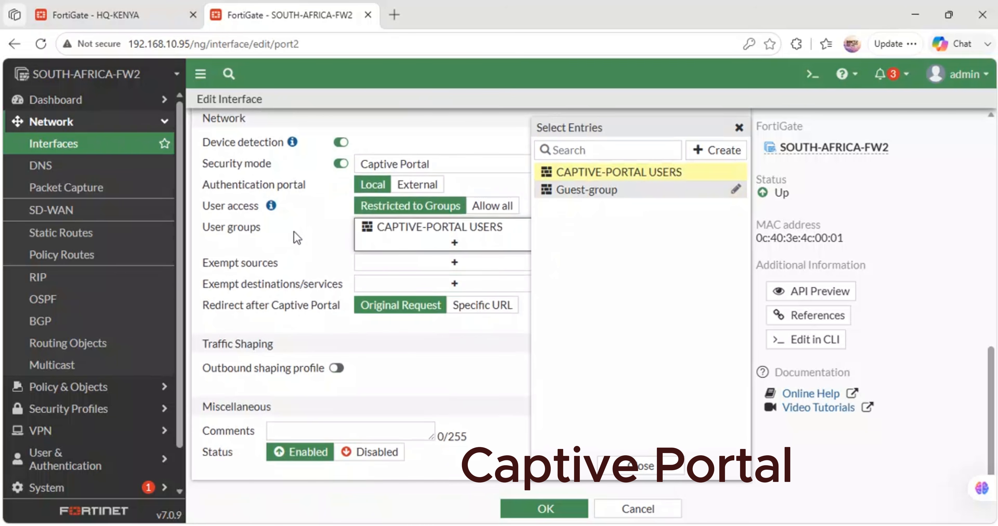
pyautogui.click(395, 289)
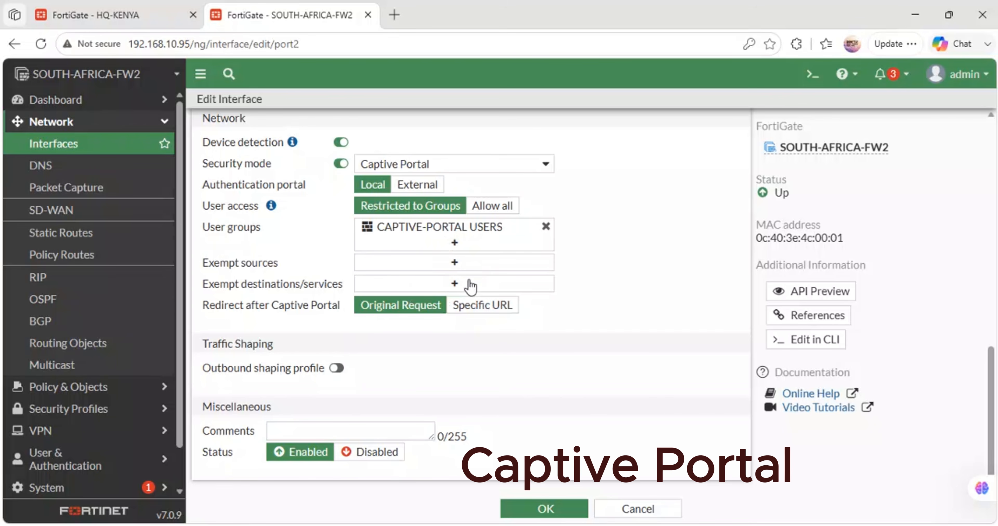
# - Set the redirect after captive portal to the specific URL tiktok.com, save port2 and reload the FortiGate page
pyautogui.click(482, 305)
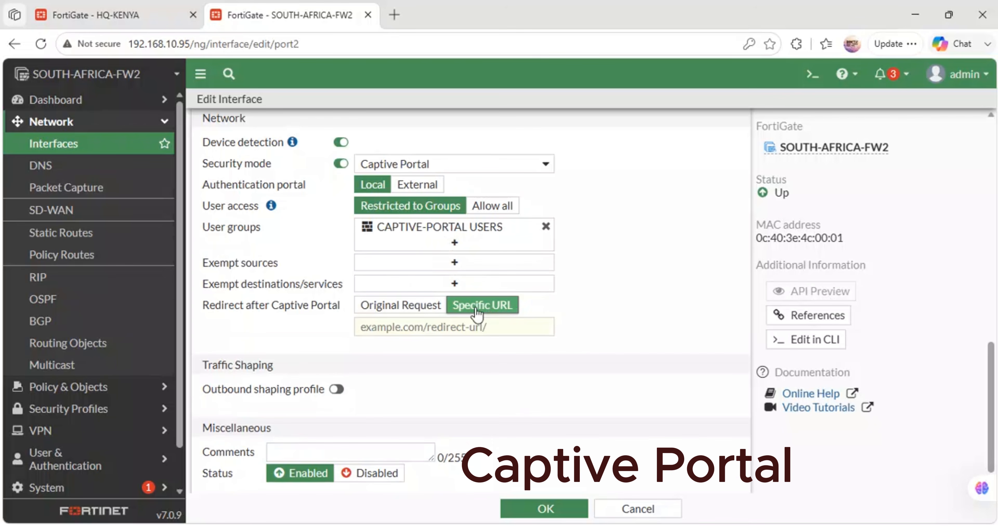
pyautogui.click(398, 326)
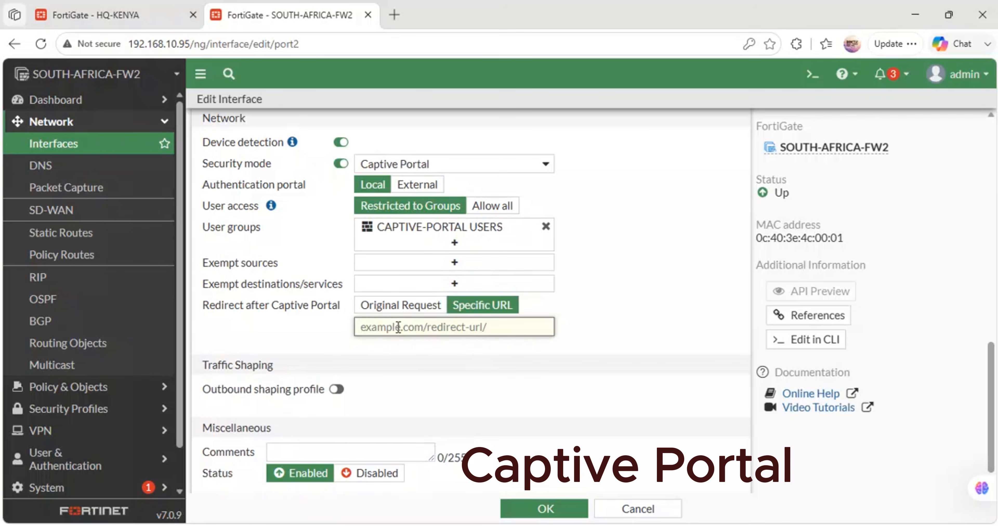
pyautogui.write('fac')
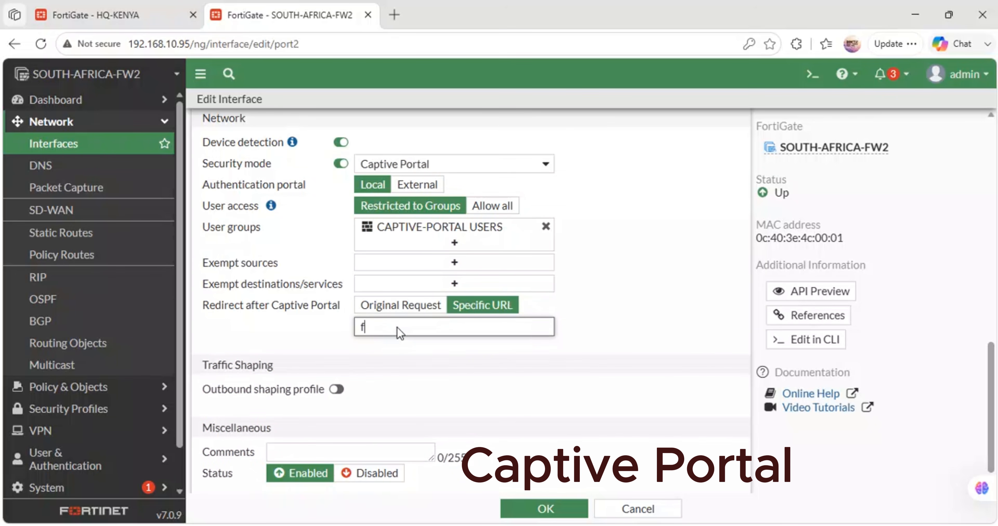
pyautogui.press('BackSpace')
pyautogui.write('ti')
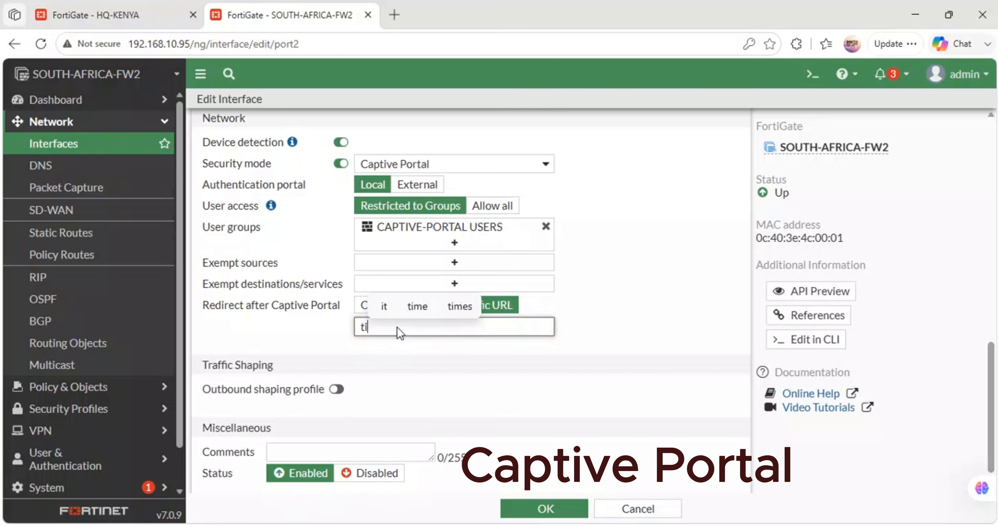
pyautogui.write('ktok.com')
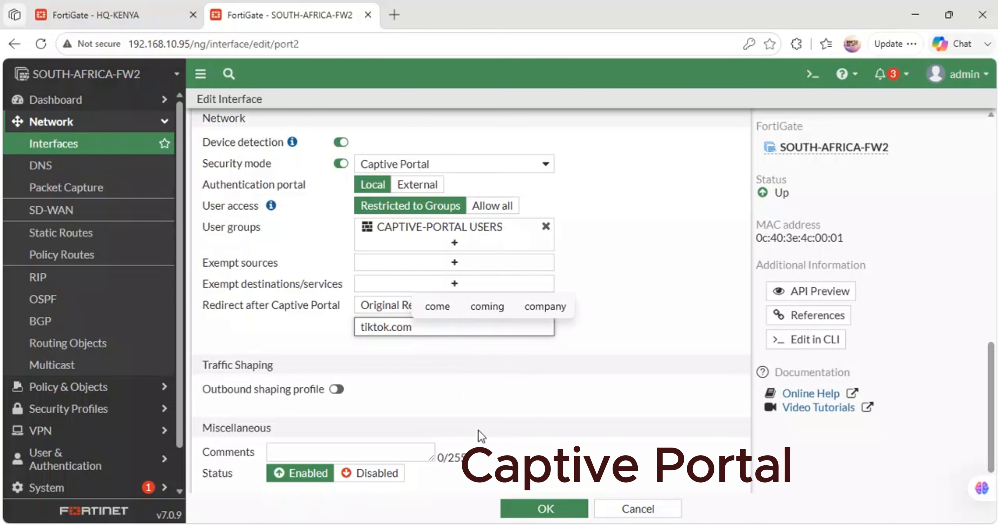
pyautogui.click(543, 509)
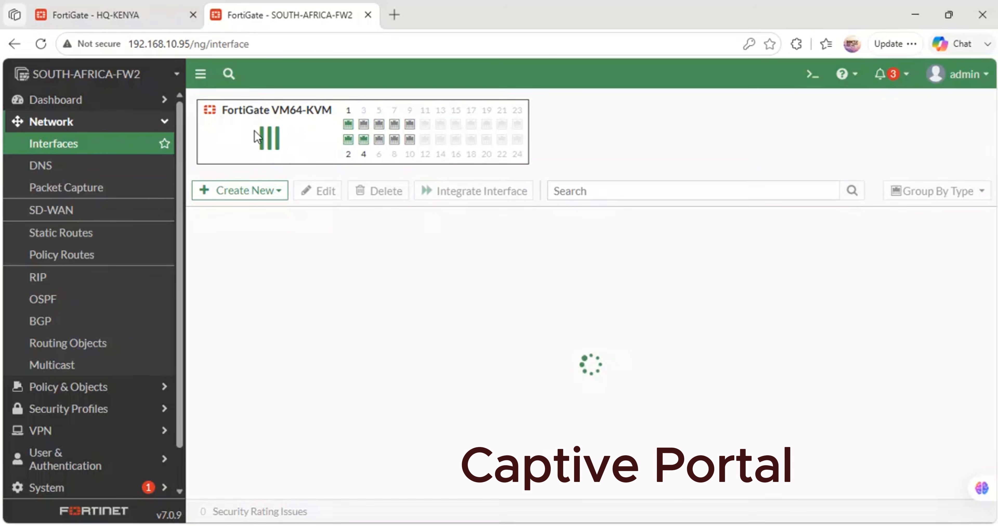
pyautogui.click(37, 46)
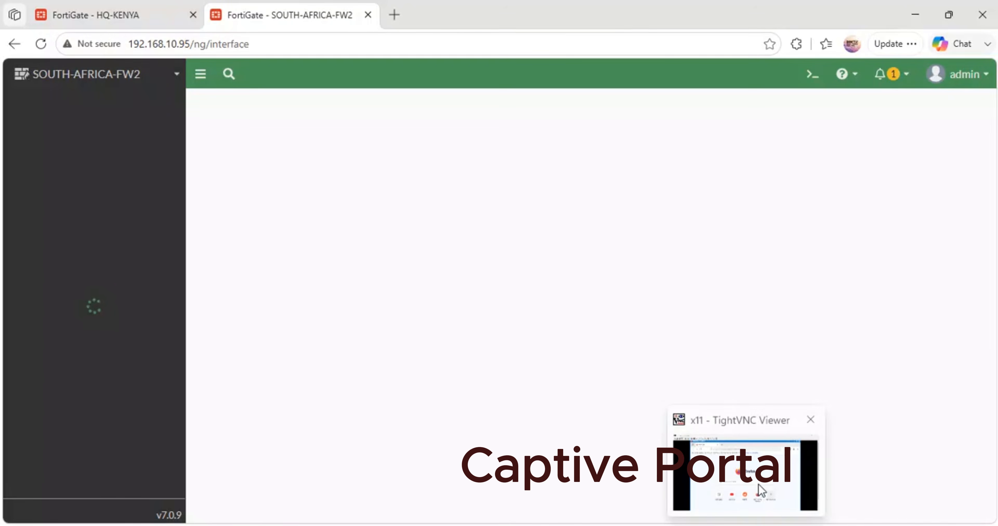
# - Switch to the manager machine's TightVNC session, close its Firefox browser and close the viewer
pyautogui.click(762, 473)
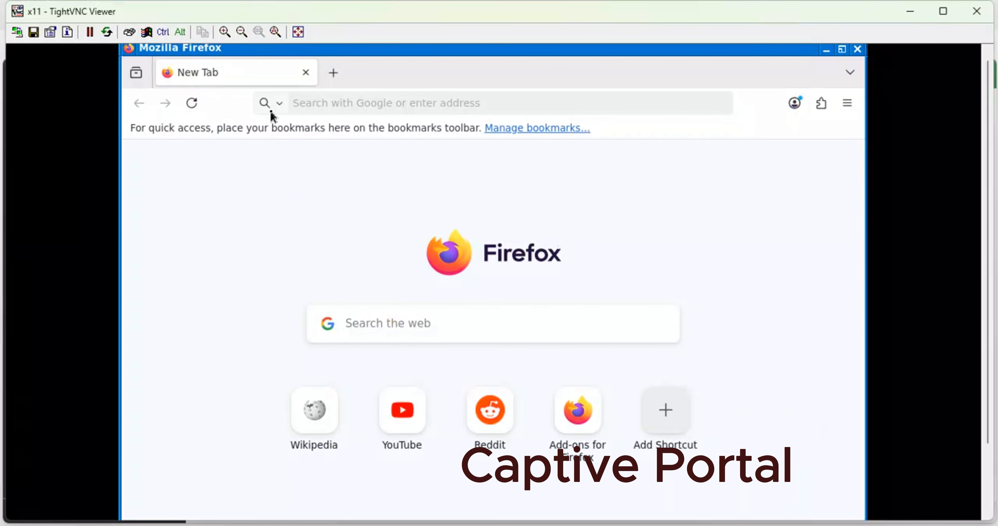
pyautogui.click(855, 52)
pyautogui.click(976, 12)
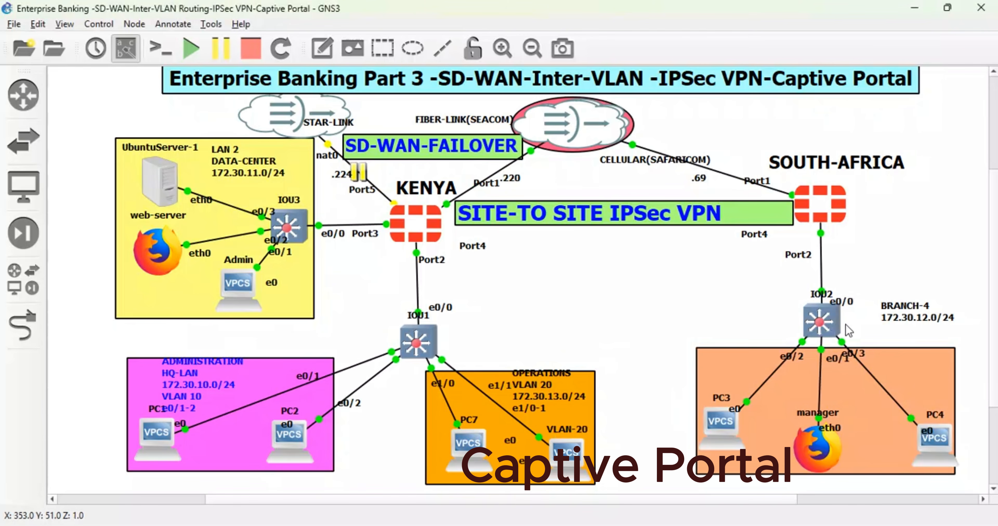
# - Restart the manager node in the GNS3 topology by stopping it and starting it again
pyautogui.rightClick(819, 451)
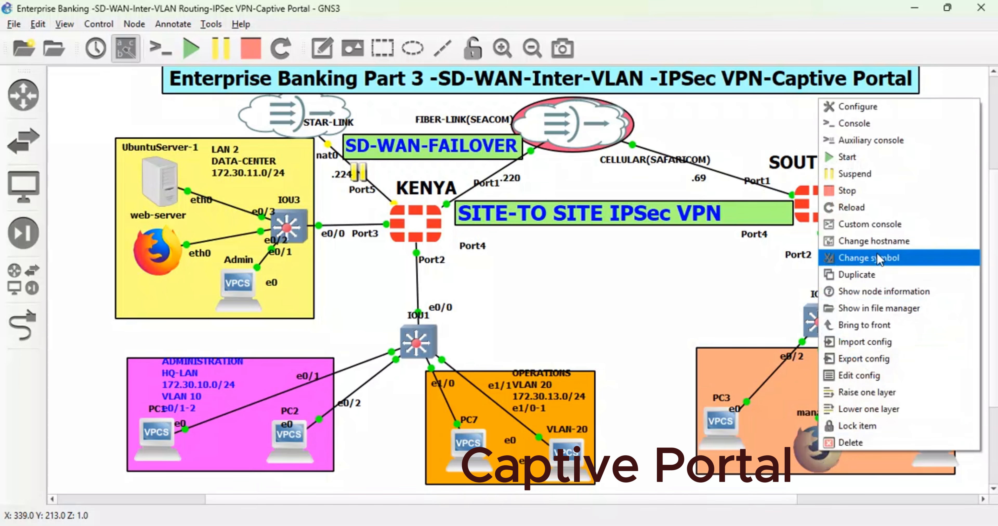
pyautogui.click(853, 190)
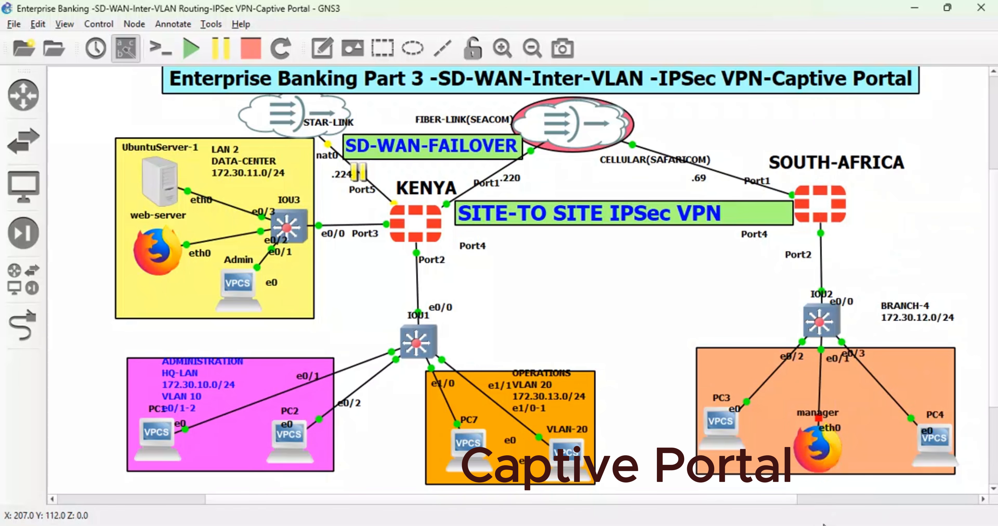
pyautogui.rightClick(814, 449)
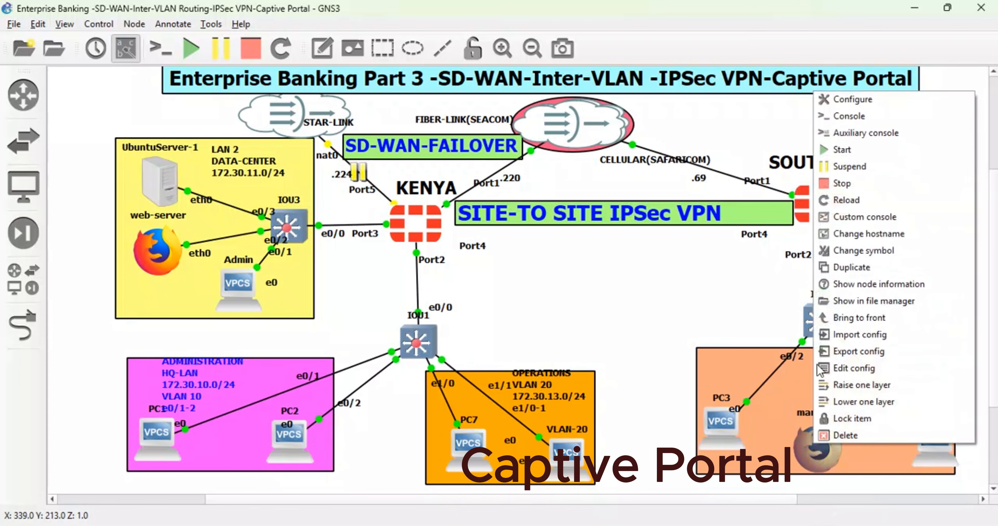
pyautogui.click(839, 151)
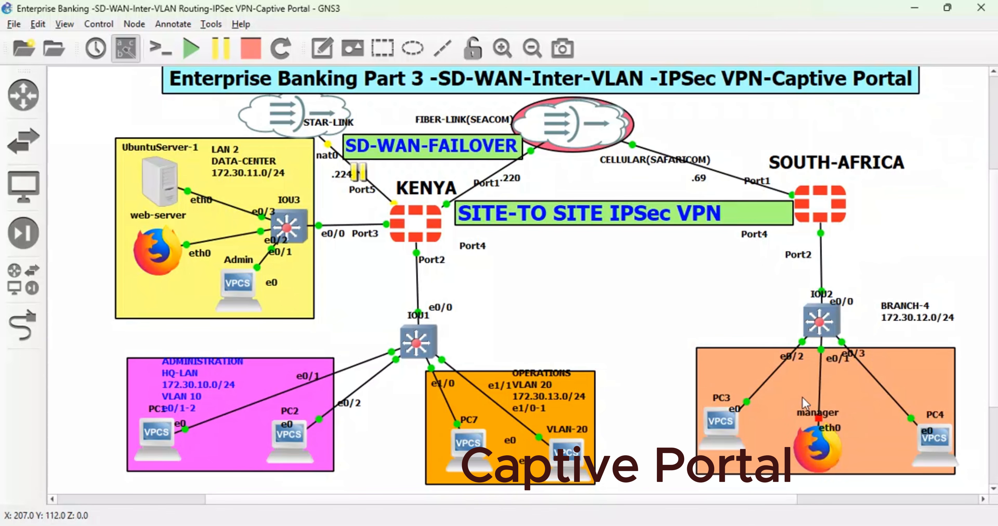
# - Open the manager node's console to show its Firefox window with the address bar in view
pyautogui.rightClick(824, 451)
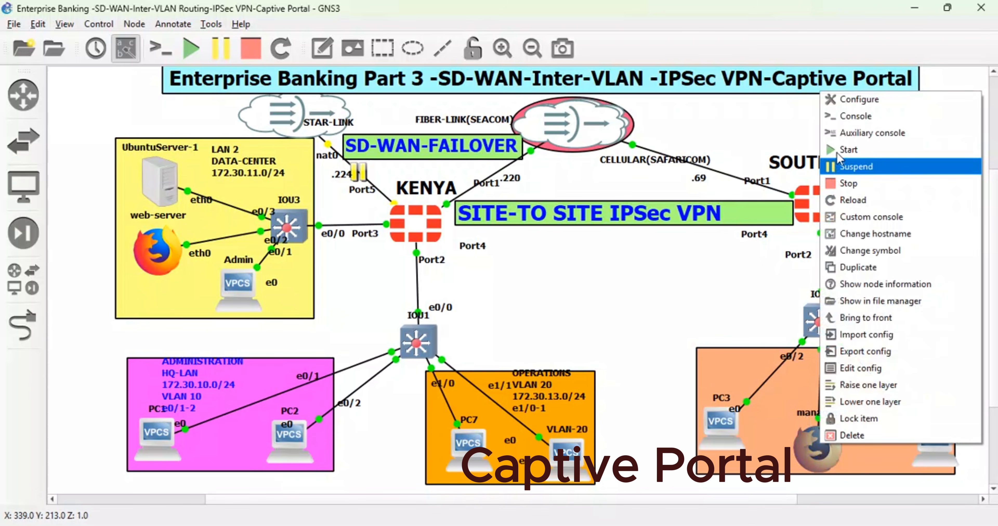
pyautogui.click(839, 124)
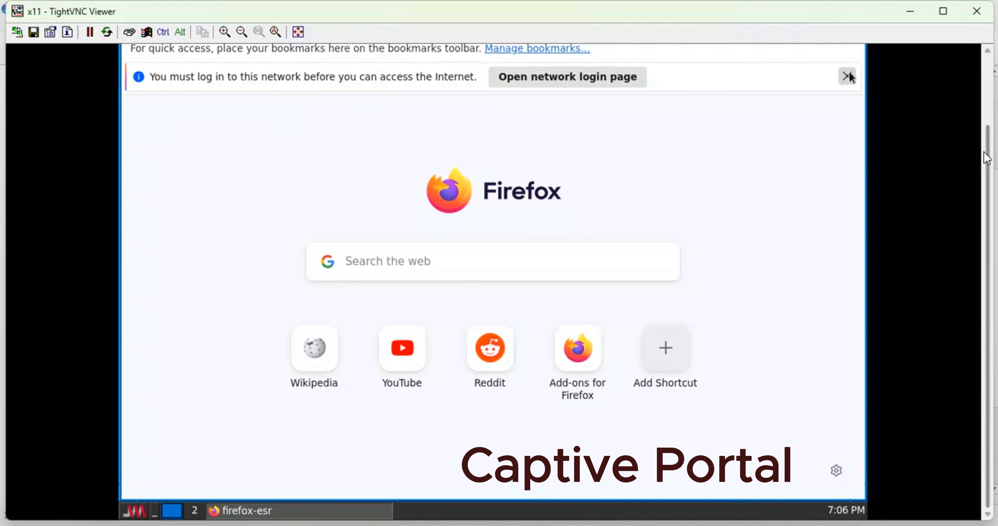
pyautogui.scroll(3, 911, 88)
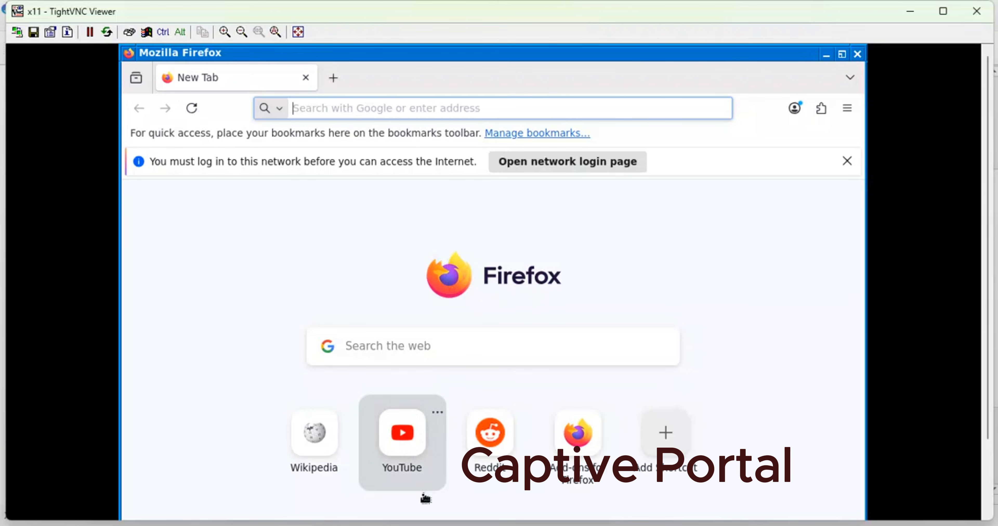
# - Open the network login page from the manager's Firefox and bring the full username and password form into view
pyautogui.moveTo(393, 525)
pyautogui.click(415, 425)
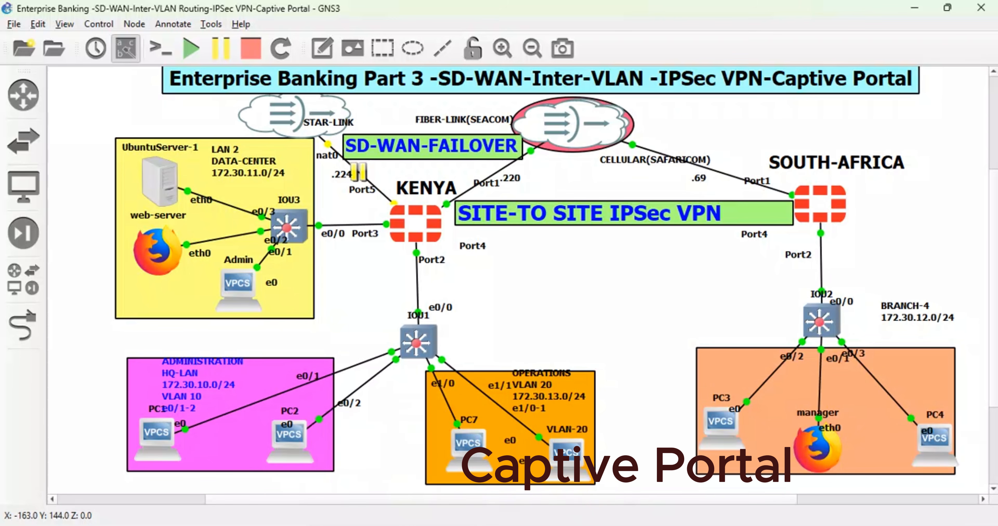
pyautogui.click(655, 523)
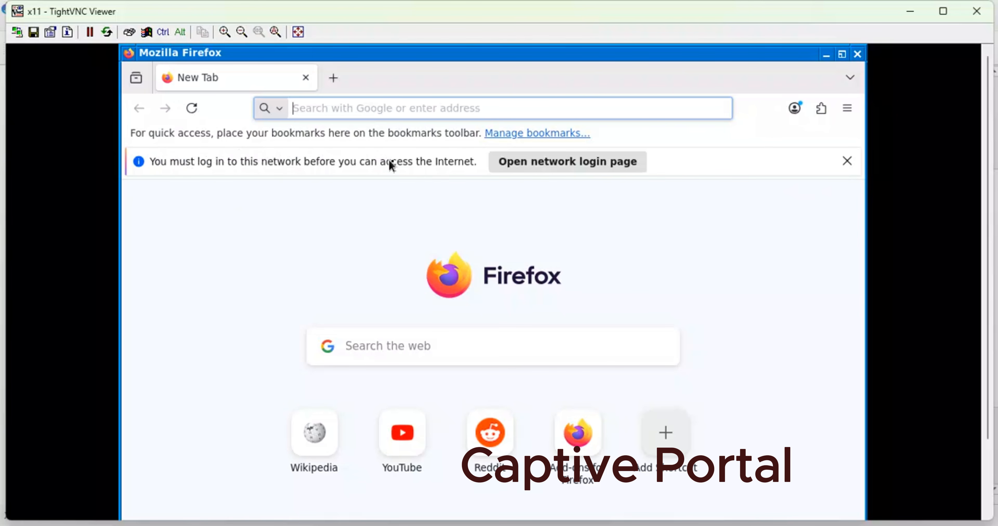
pyautogui.click(599, 170)
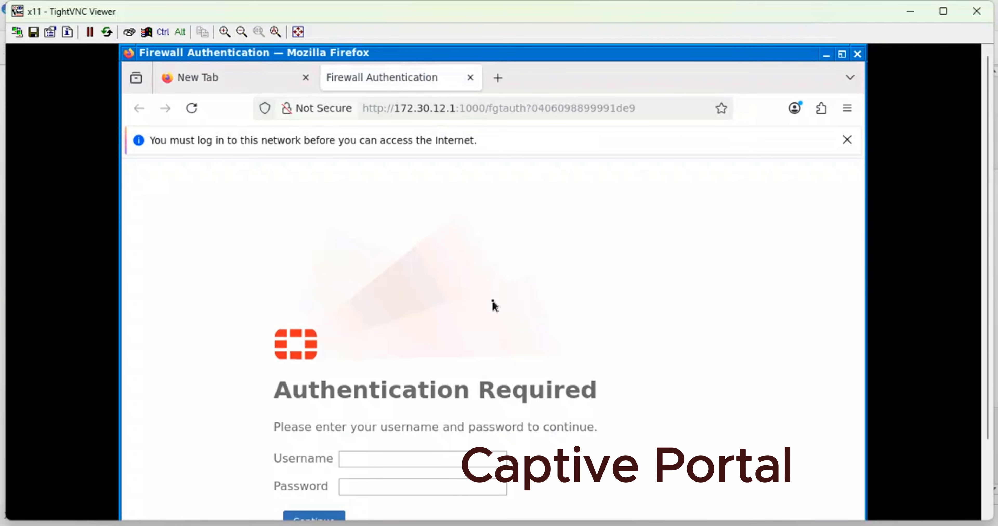
pyautogui.moveTo(988, 268); pyautogui.dragTo(994, 291)
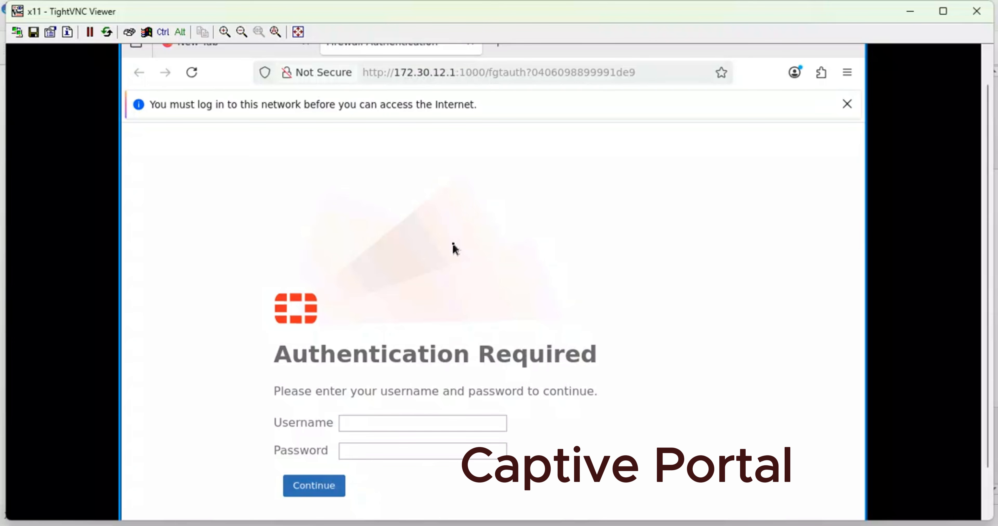
# - In the GNS3 topology, move the South Africa firewall's Port2 label to the other side of its link, then return to the manager's TightVNC session
pyautogui.moveTo(393, 523)
pyautogui.click(398, 480)
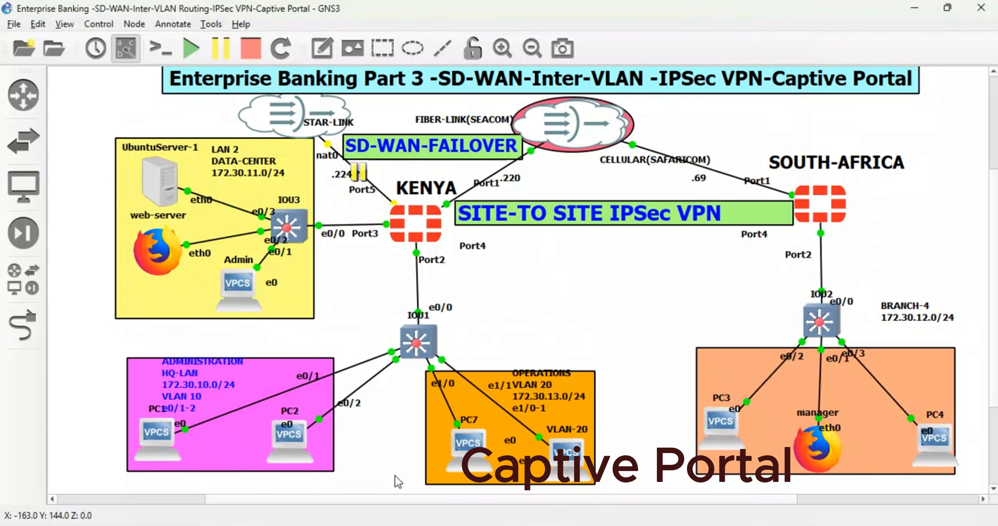
pyautogui.moveTo(801, 263); pyautogui.dragTo(844, 248)
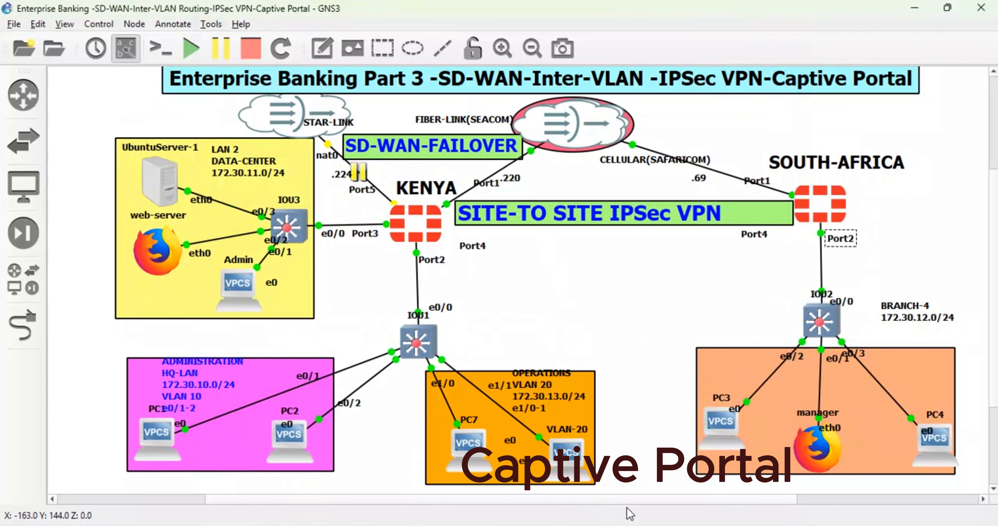
pyautogui.click(416, 521)
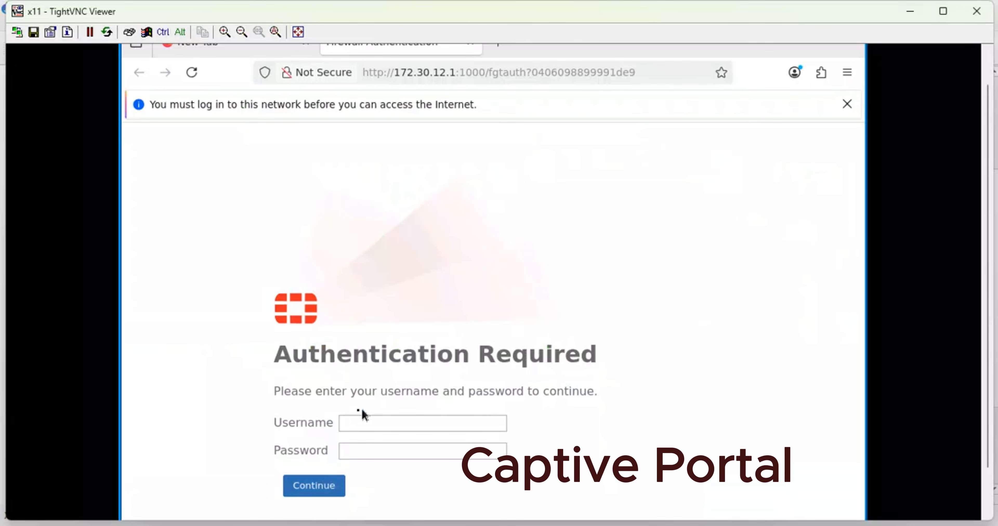
# - Try to log in to the captive portal as manager with the account password, and decline saving the credentials in Firefox
pyautogui.click(354, 420)
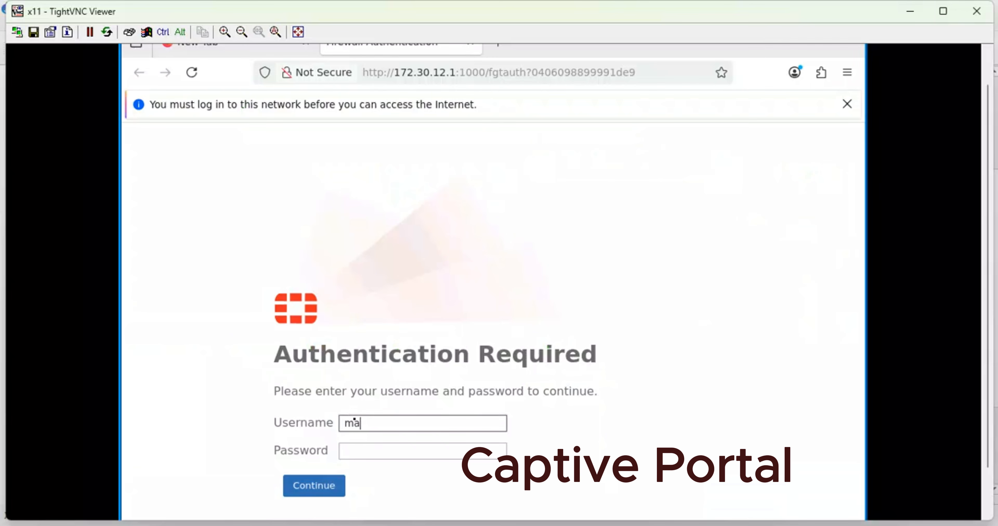
pyautogui.press('Tab')
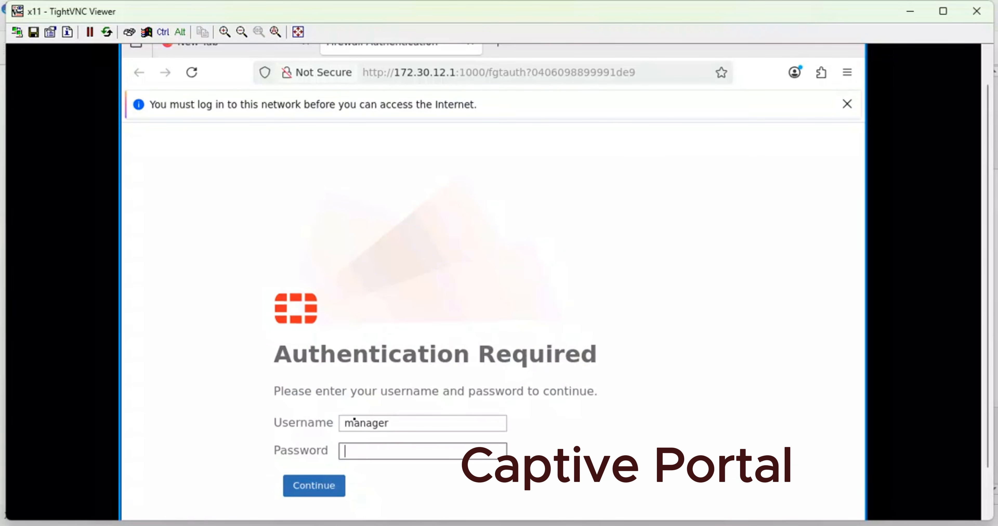
pyautogui.write('for')
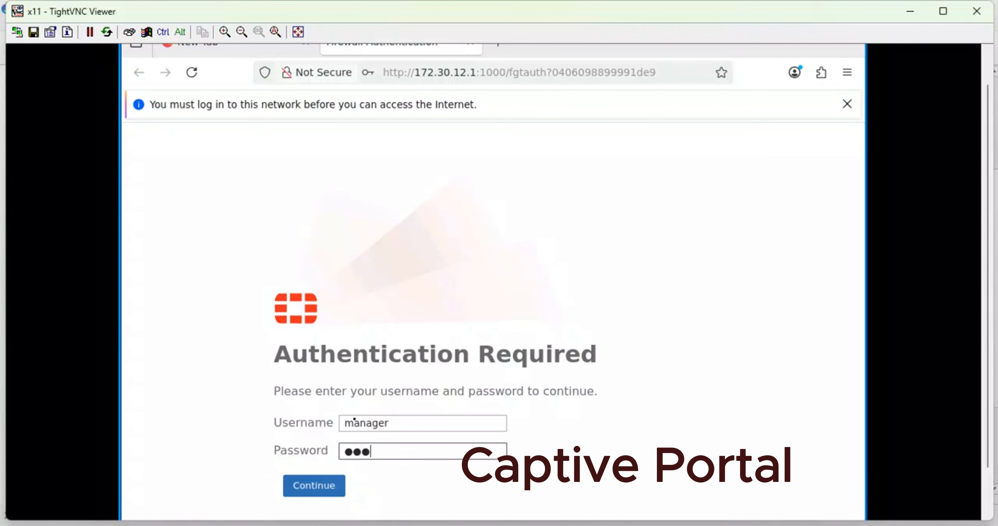
pyautogui.press('BackSpace')
pyautogui.press('BackSpace')
pyautogui.press('BackSpace')
pyautogui.write('•••••')
pyautogui.click(310, 486)
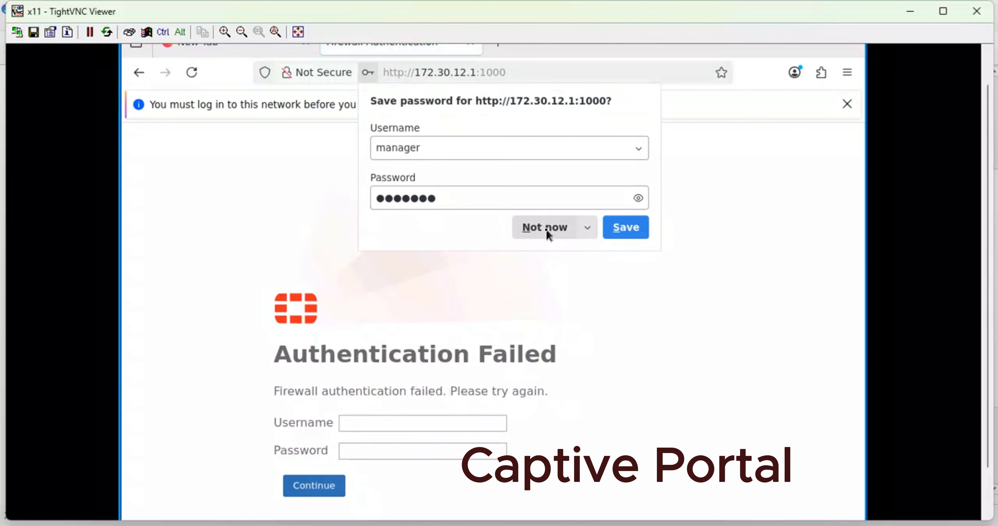
pyautogui.click(545, 228)
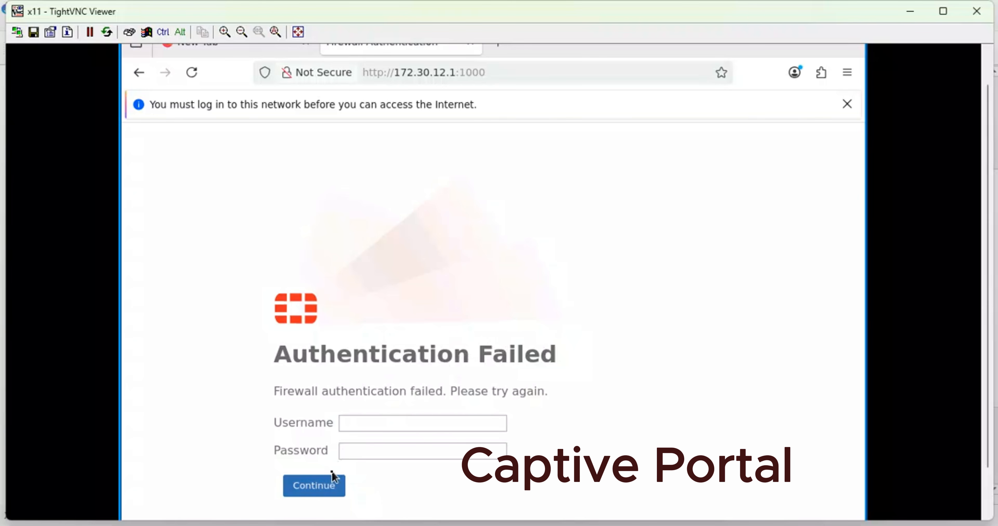
# - Retry the captive portal login as manager, re-entering the account password, and dismiss the offer to save it
pyautogui.click(363, 426)
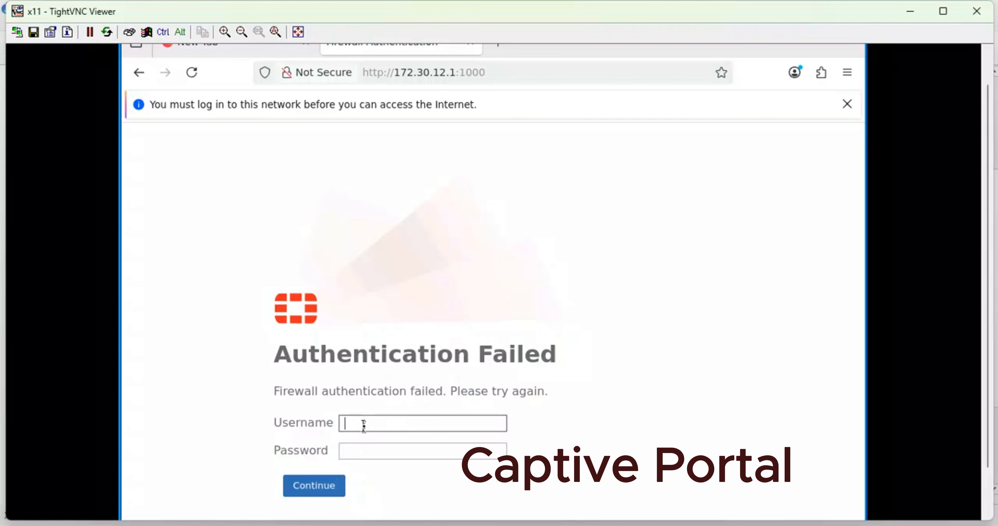
pyautogui.write('manager')
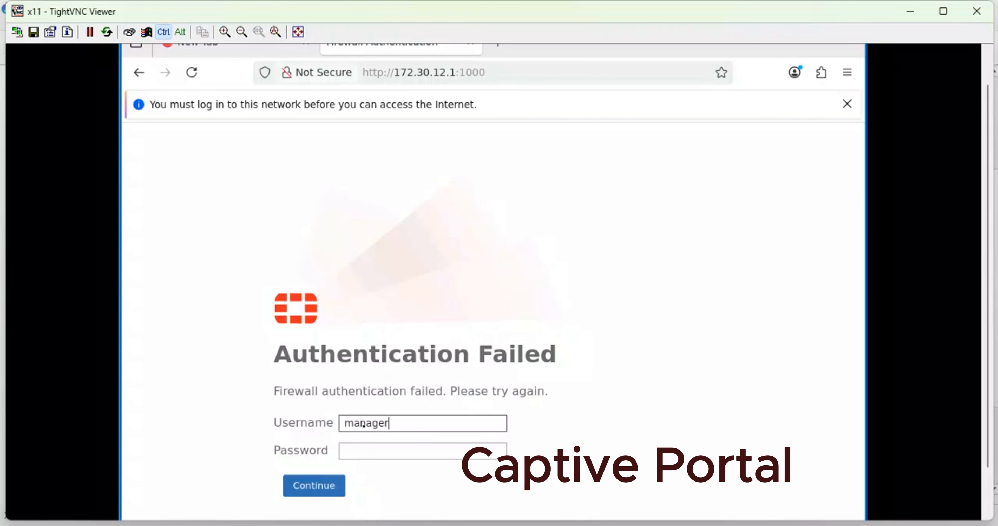
pyautogui.hotkey('ctrl', 'a')
pyautogui.press('Tab')
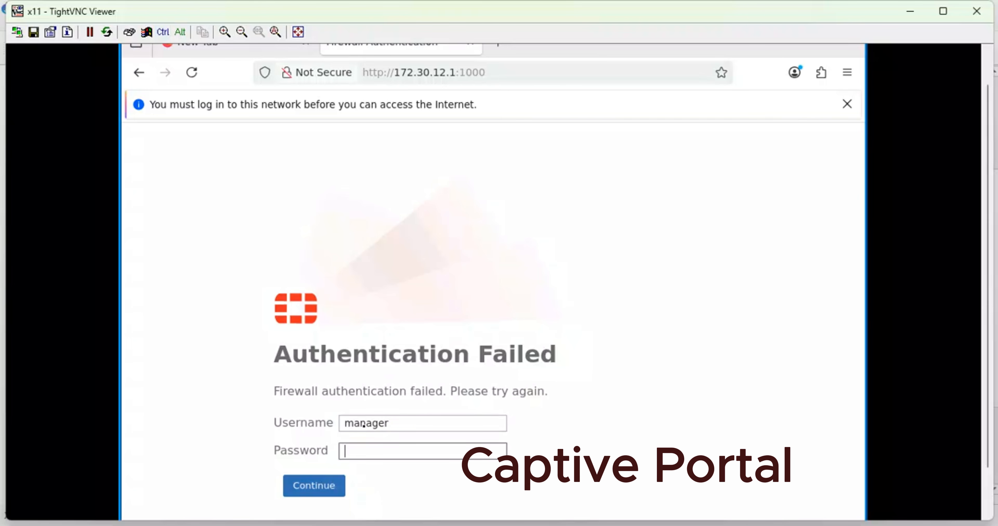
pyautogui.hotkey('ctrl', 'v')
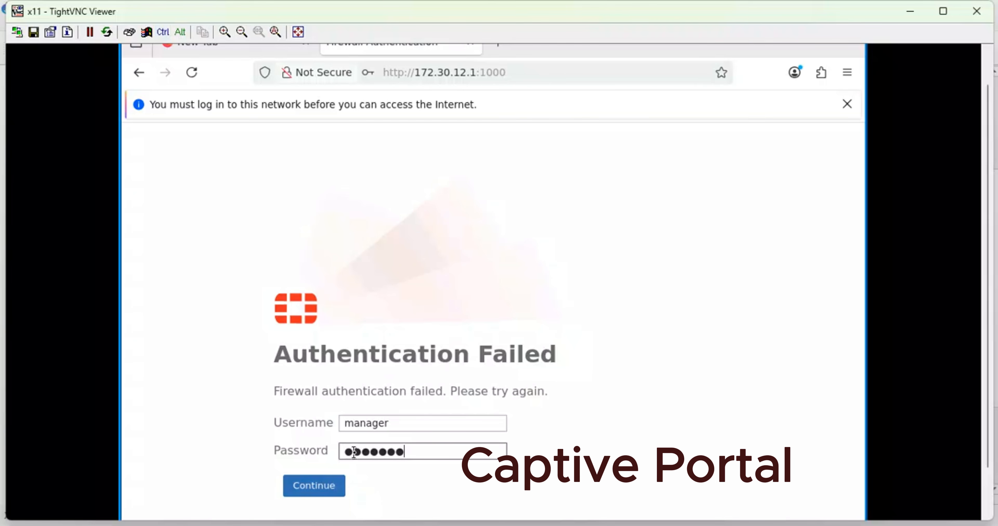
pyautogui.press('BackSpace')
pyautogui.press('BackSpace')
pyautogui.press('BackSpace')
pyautogui.press('BackSpace')
pyautogui.press('BackSpace')
pyautogui.press('BackSpace')
pyautogui.press('BackSpace')
pyautogui.write('a')
pyautogui.click(323, 486)
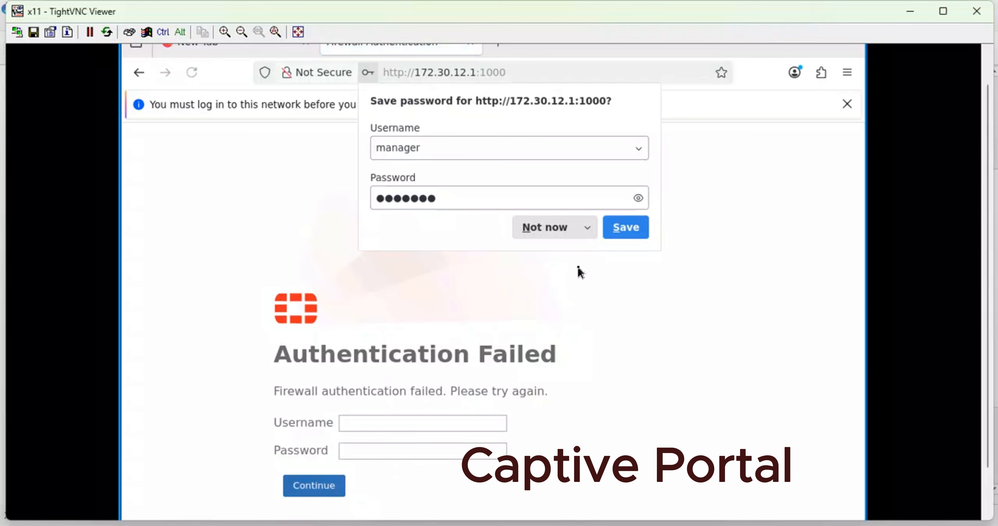
pyautogui.click(568, 229)
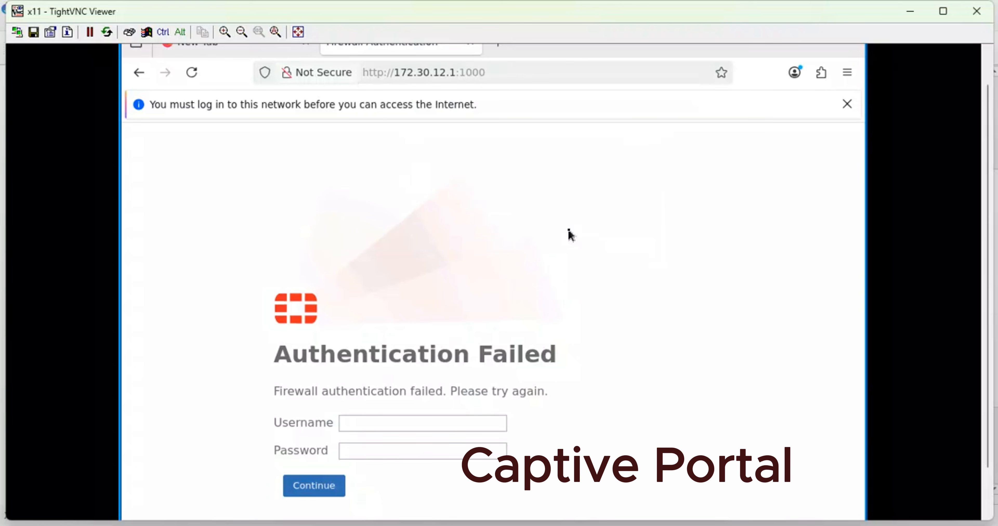
# - Dismiss the network login notice and close the Firewall Authentication tab
pyautogui.moveTo(992, 200); pyautogui.dragTo(868, 128)
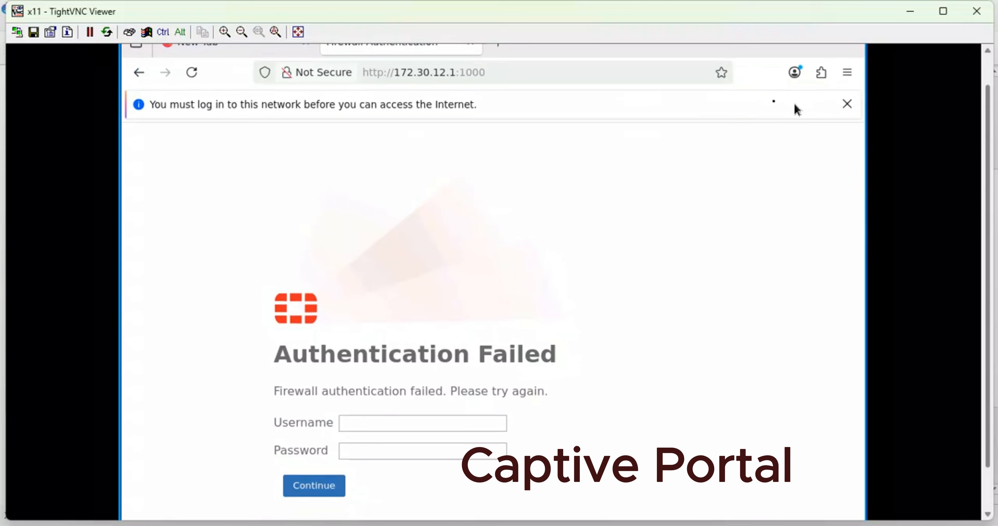
pyautogui.click(853, 104)
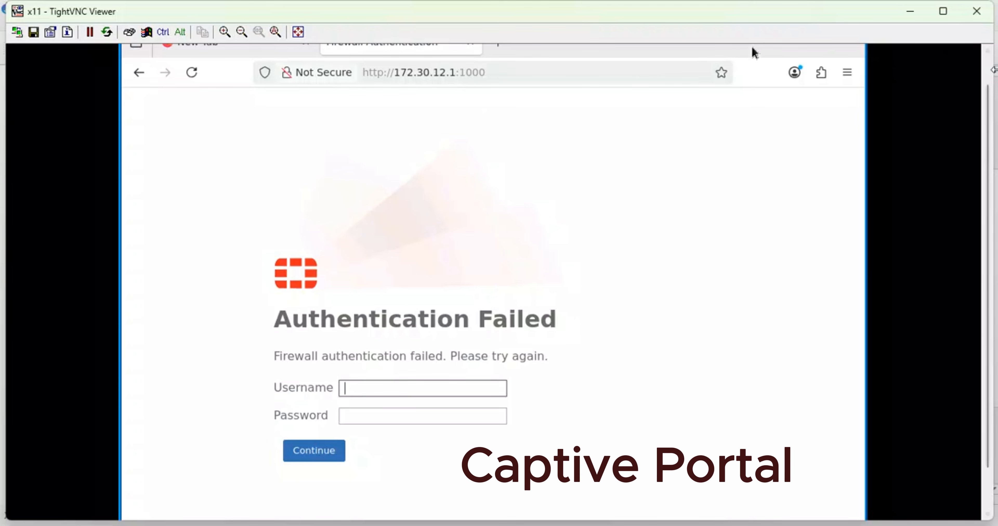
pyautogui.moveTo(988, 93); pyautogui.dragTo(974, 28)
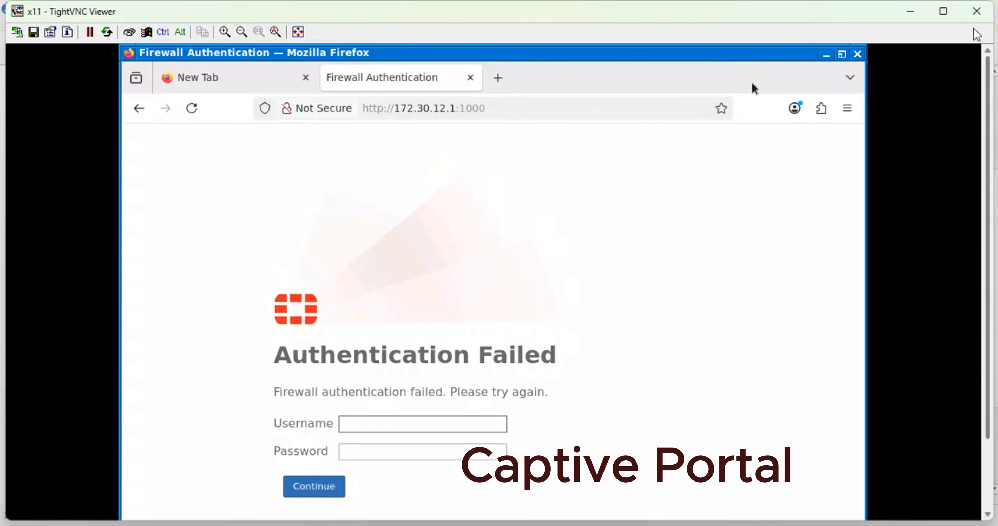
pyautogui.click(471, 78)
# - Browse to tiktok.com in a new Firefox tab to trigger the captive portal login
pyautogui.click(333, 86)
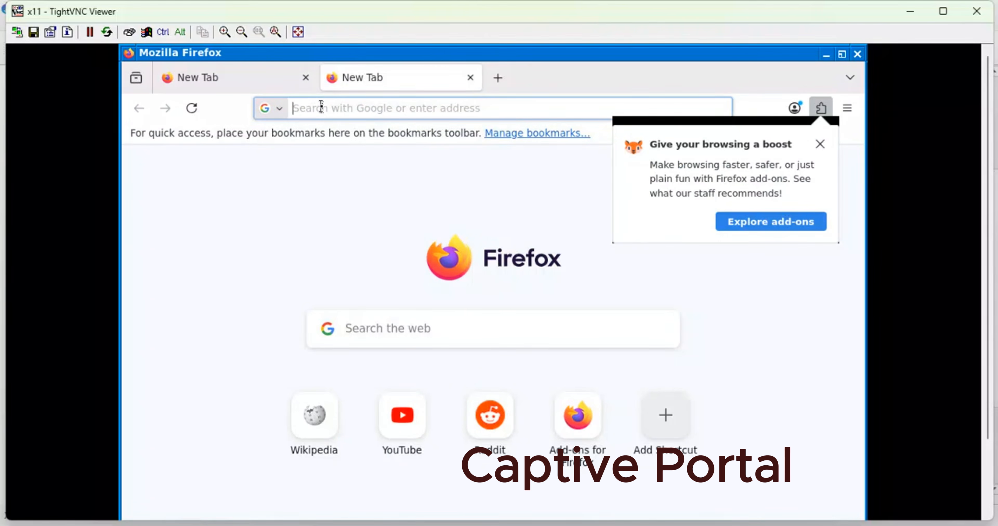
pyautogui.write('tikt')
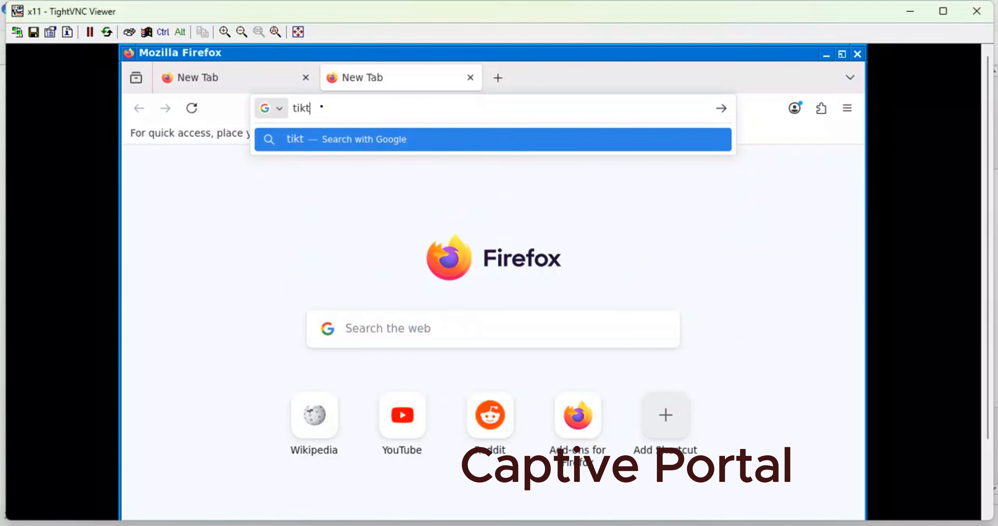
pyautogui.write('ok.com')
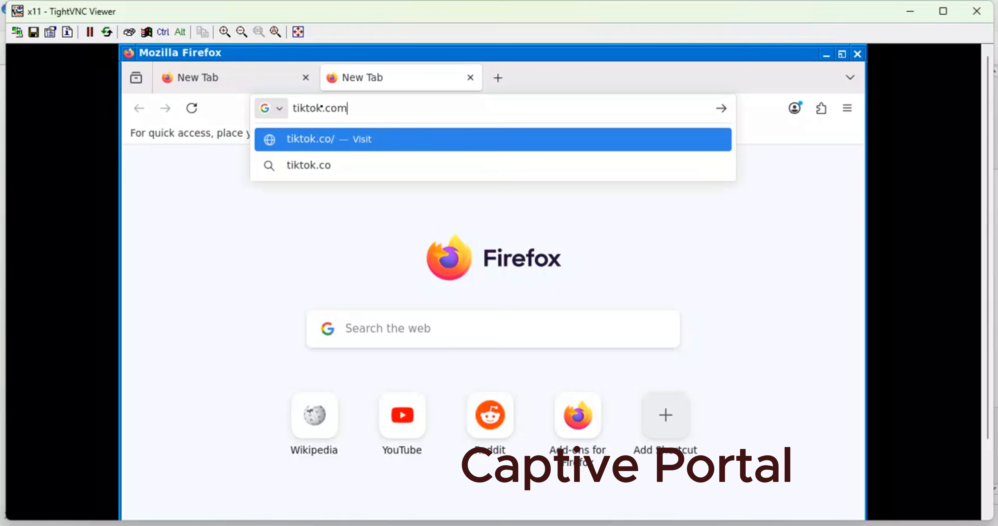
pyautogui.press('Return')
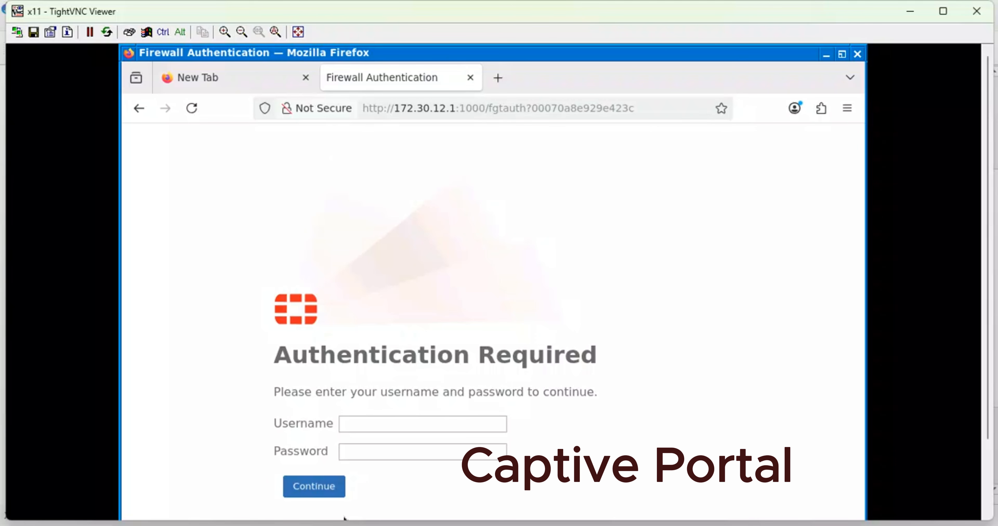
# - Switch to the SOUTH-AFRICA-FW2 FortiGate page, open port2 for editing and review its access, DHCP and captive portal settings
pyautogui.moveTo(344, 522)
pyautogui.click(326, 497)
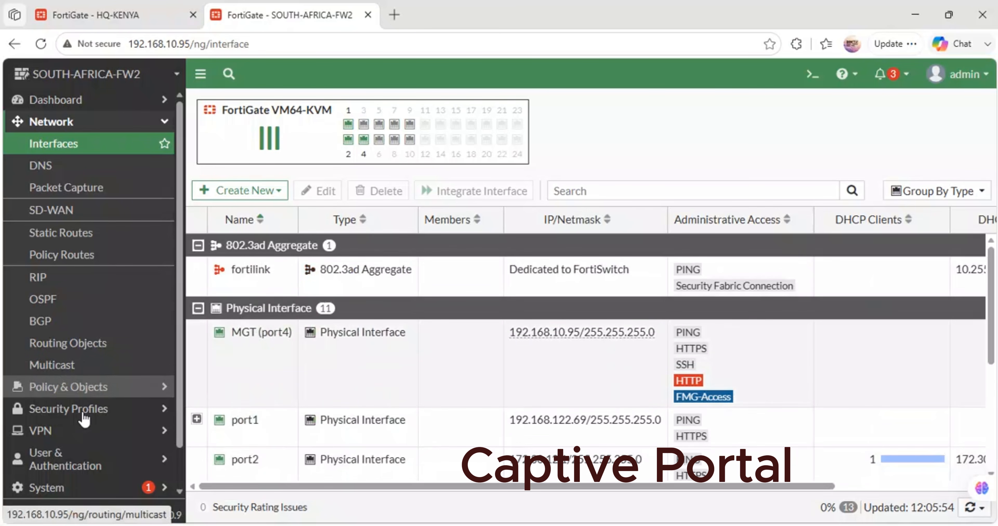
pyautogui.scroll(-1, 69, 397)
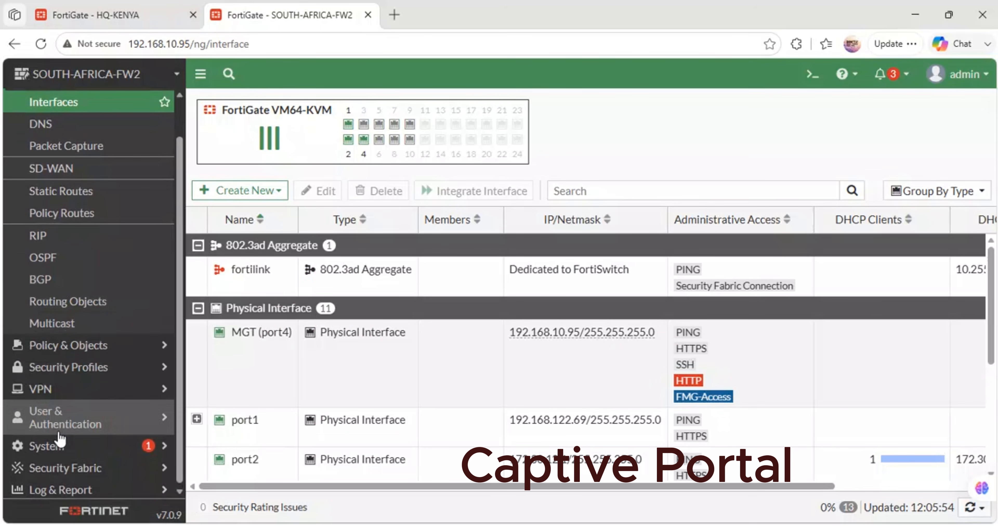
pyautogui.scroll(1, 93, 293)
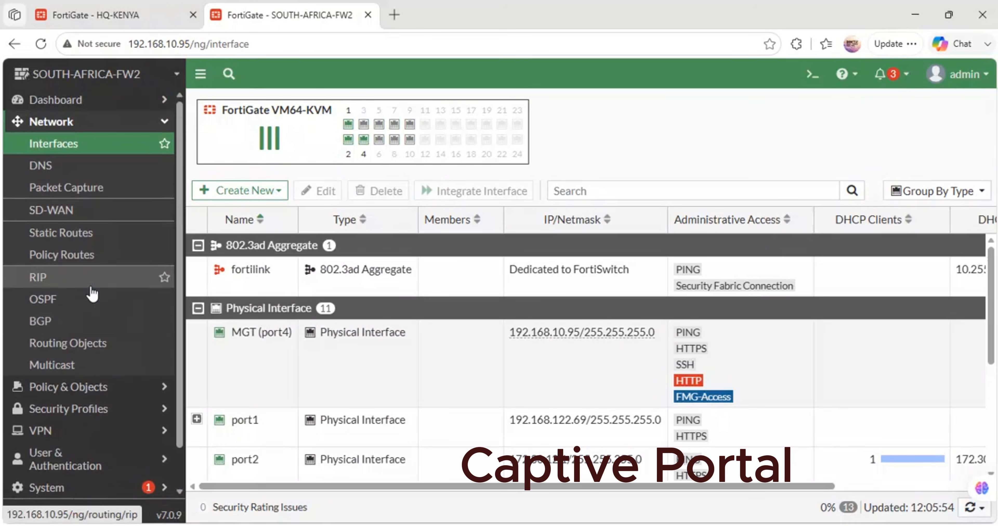
pyautogui.scroll(-1, 91, 293)
pyautogui.scroll(1, 92, 292)
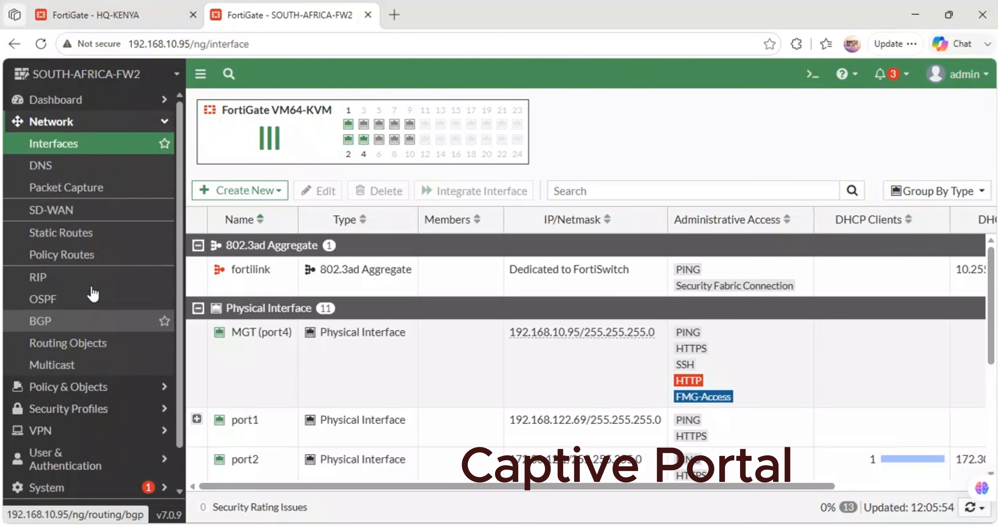
pyautogui.doubleClick(256, 456)
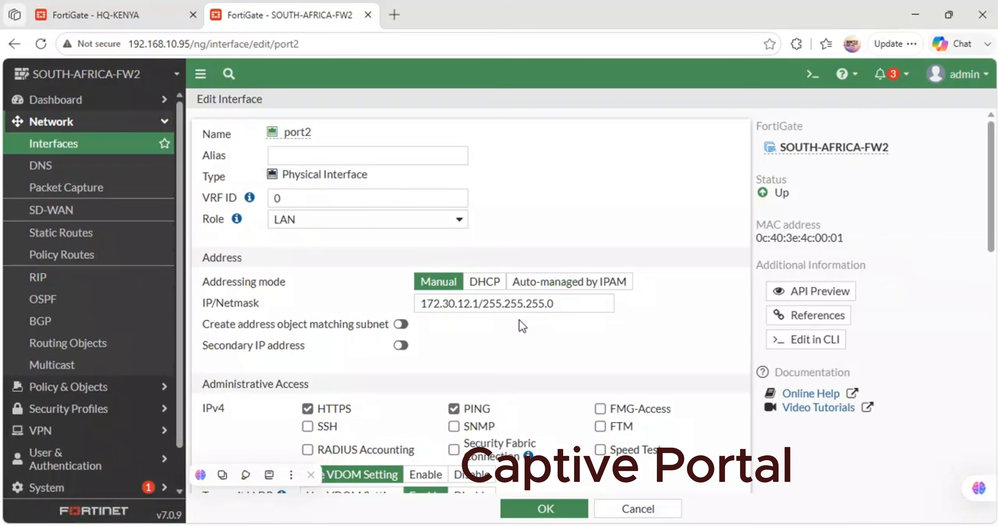
pyautogui.scroll(-1, 523, 325)
pyautogui.scroll(-12, 522, 325)
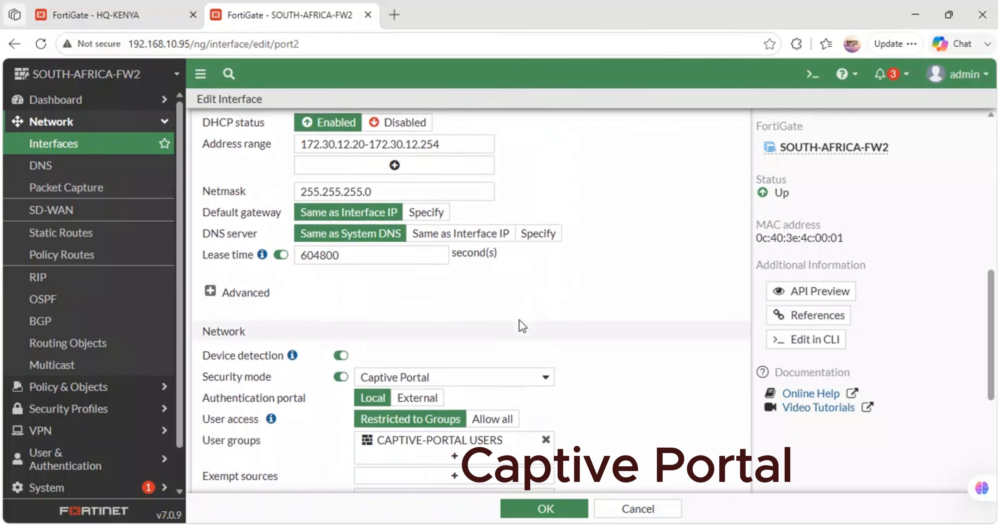
pyautogui.scroll(7, 296, 233)
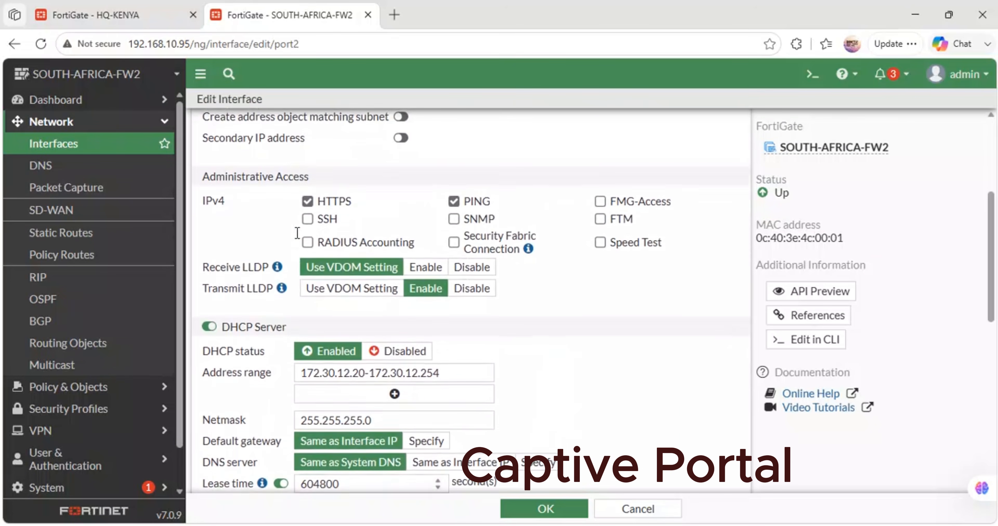
pyautogui.scroll(-11, 297, 232)
pyautogui.scroll(7, 296, 233)
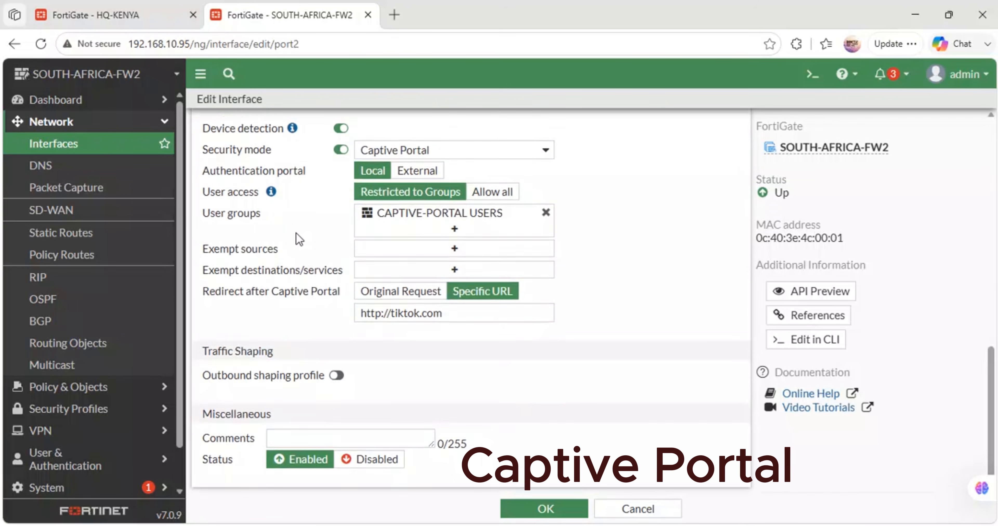
pyautogui.scroll(7, 297, 237)
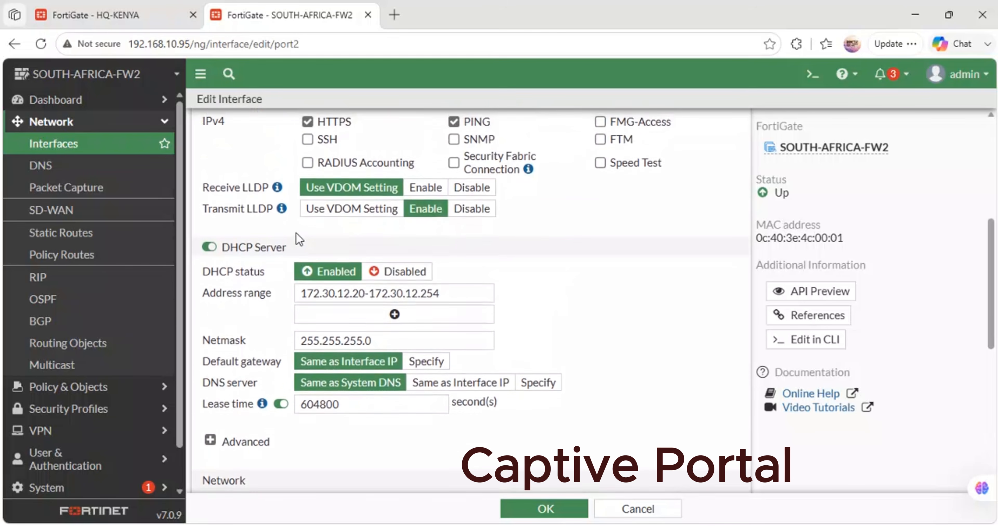
pyautogui.scroll(1, 297, 233)
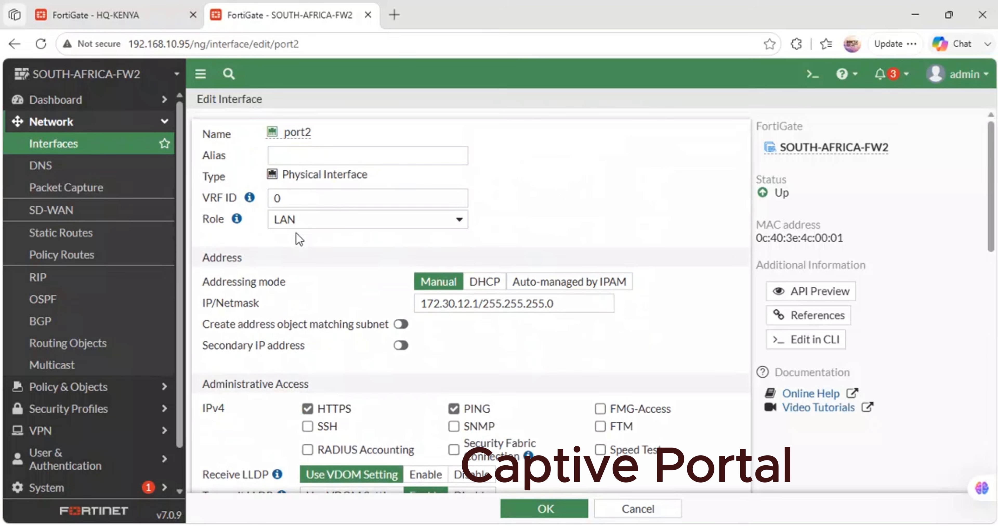
# - Examine port2's address, administrative access, DHCP server and captive portal settings through to the redirect URL
pyautogui.scroll(-5, 296, 233)
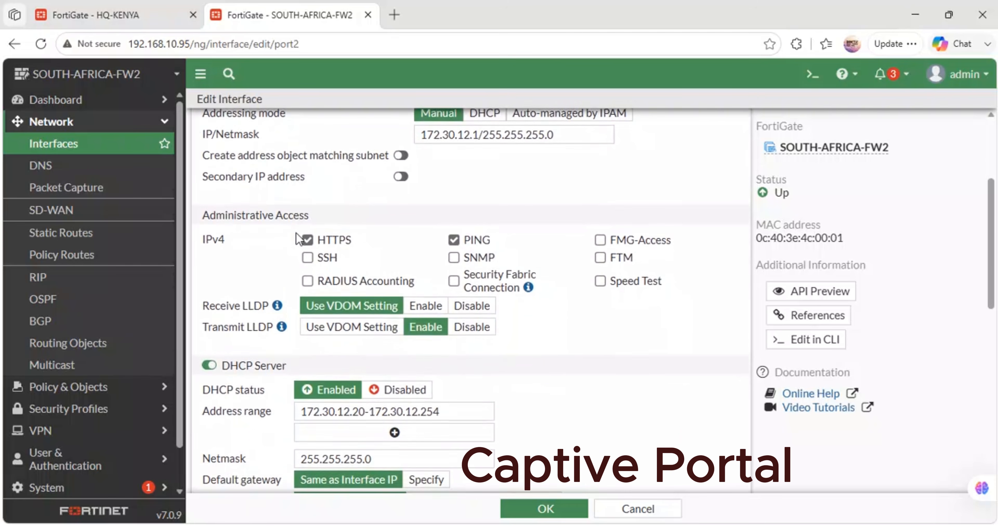
pyautogui.scroll(-8, 296, 232)
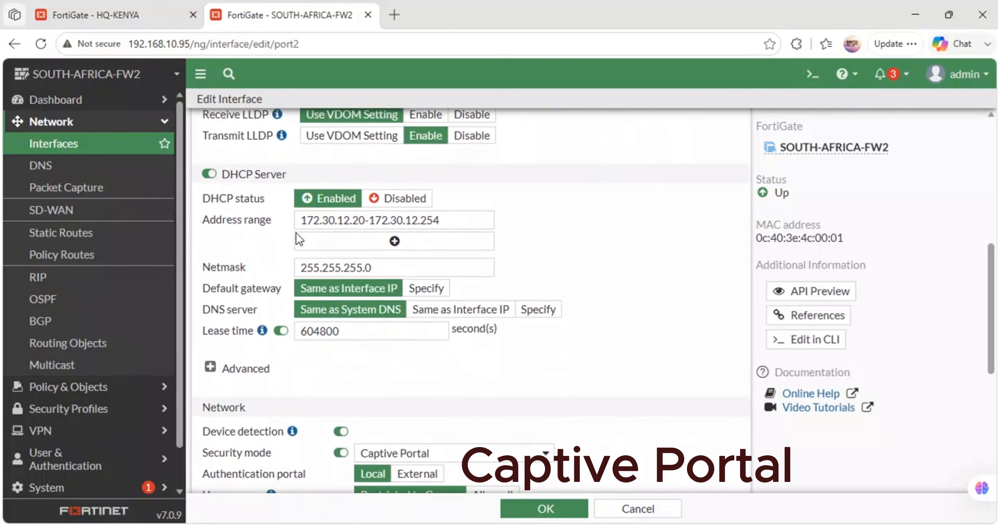
pyautogui.scroll(-4, 298, 239)
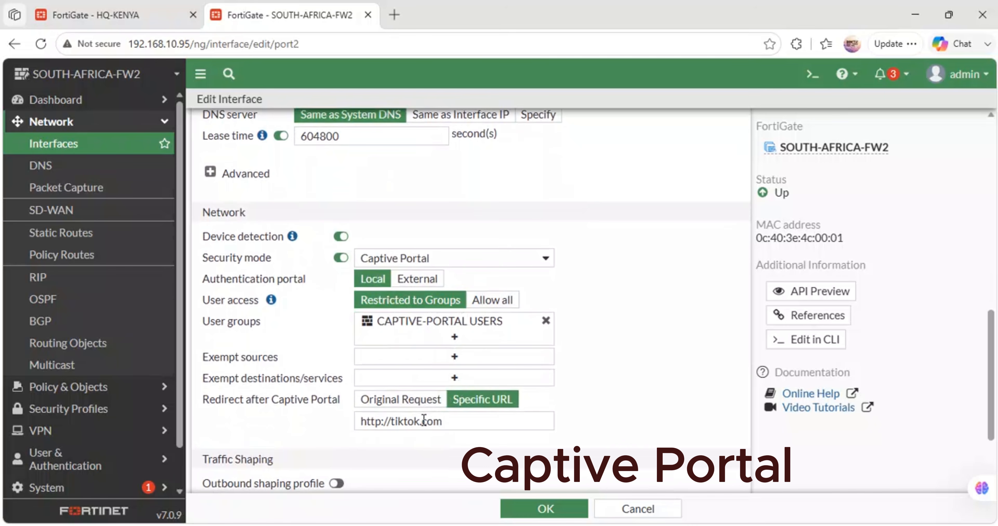
pyautogui.moveTo(443, 420); pyautogui.dragTo(346, 419)
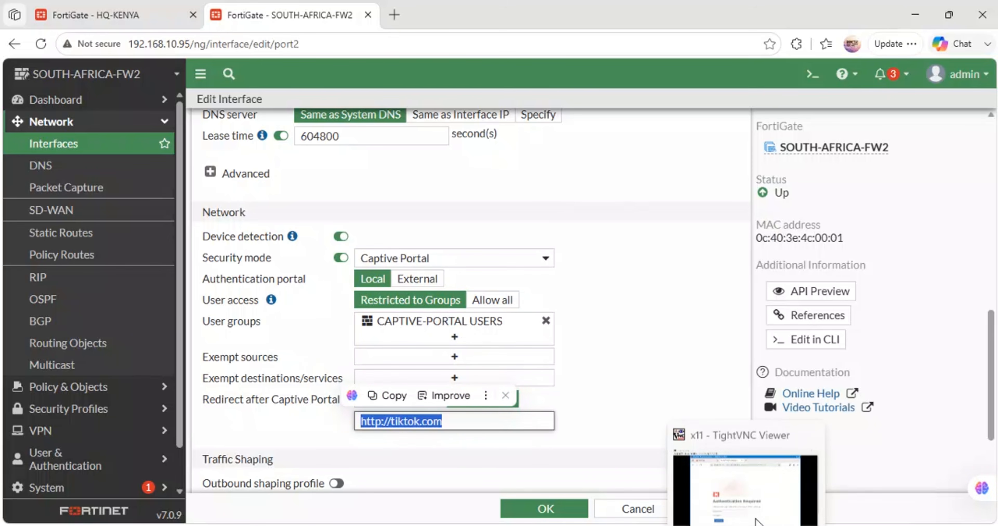
# - Switch to the manager client in TightVNC Viewer, close the Firewall Authentication tab and browse to tiktok.com
pyautogui.click(758, 520)
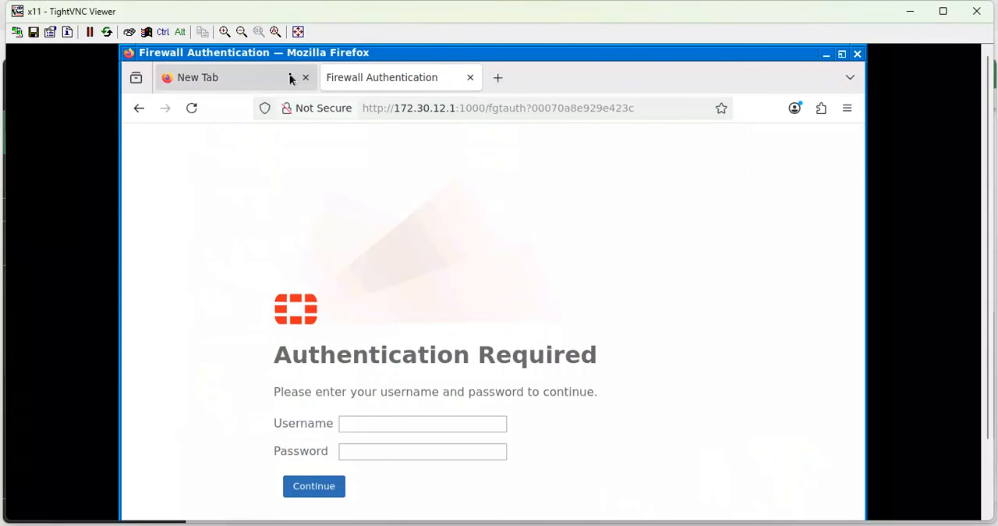
pyautogui.click(470, 78)
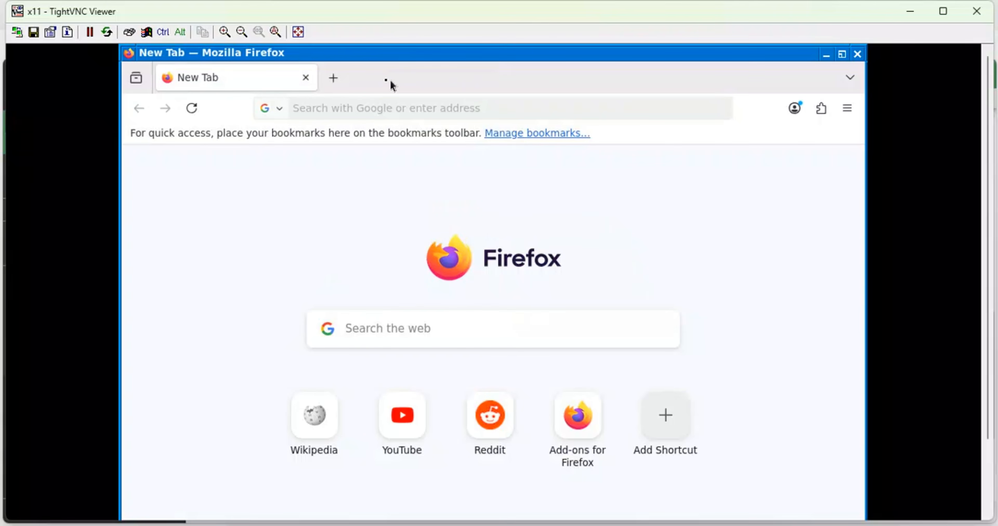
pyautogui.click(322, 110)
pyautogui.write('tik')
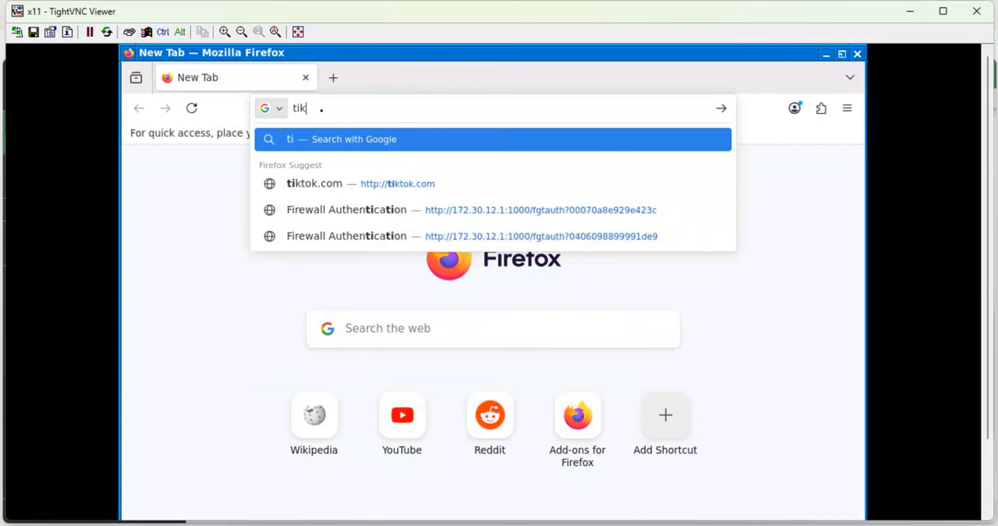
pyautogui.write('tok.com')
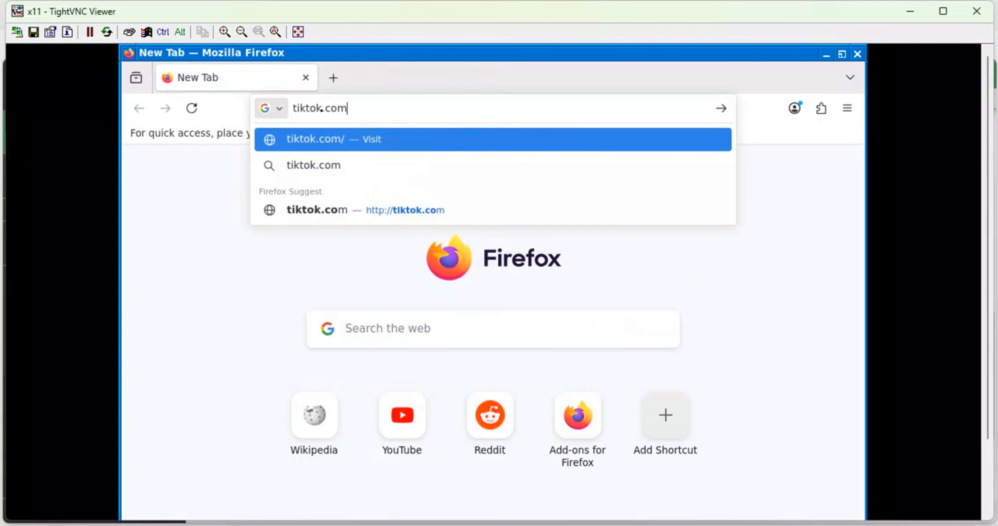
pyautogui.press('Return')
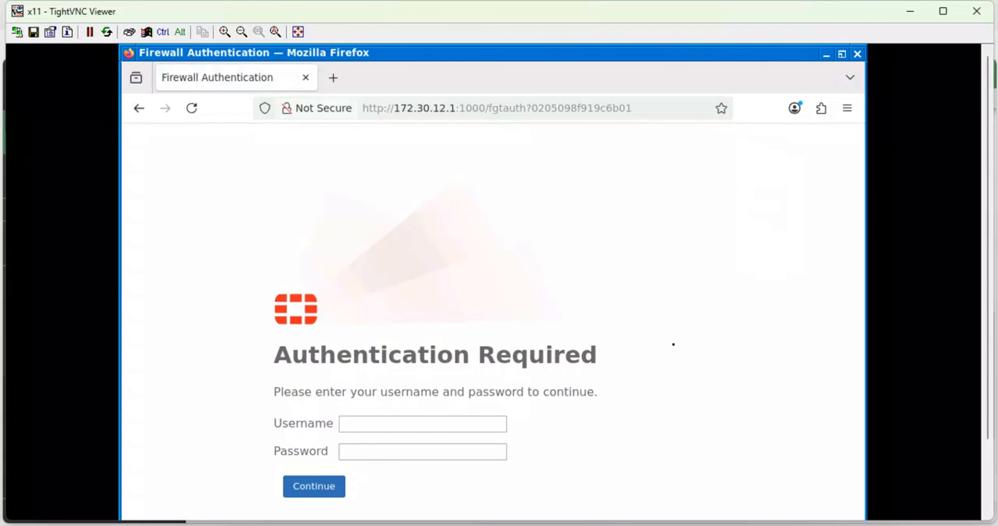
# - Try to log in to the captive portal as manager with the account password and decline saving the password
pyautogui.scroll(-3, 990, 262)
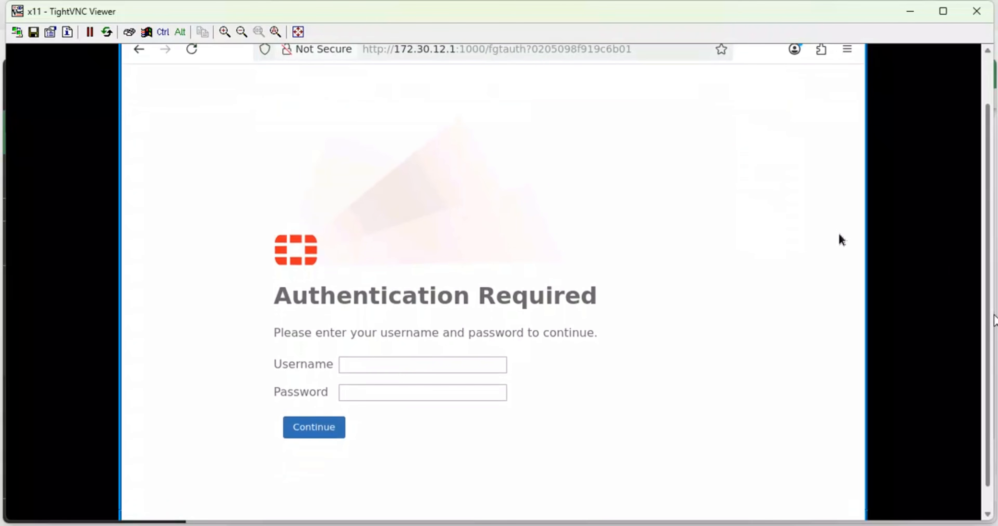
pyautogui.click(364, 364)
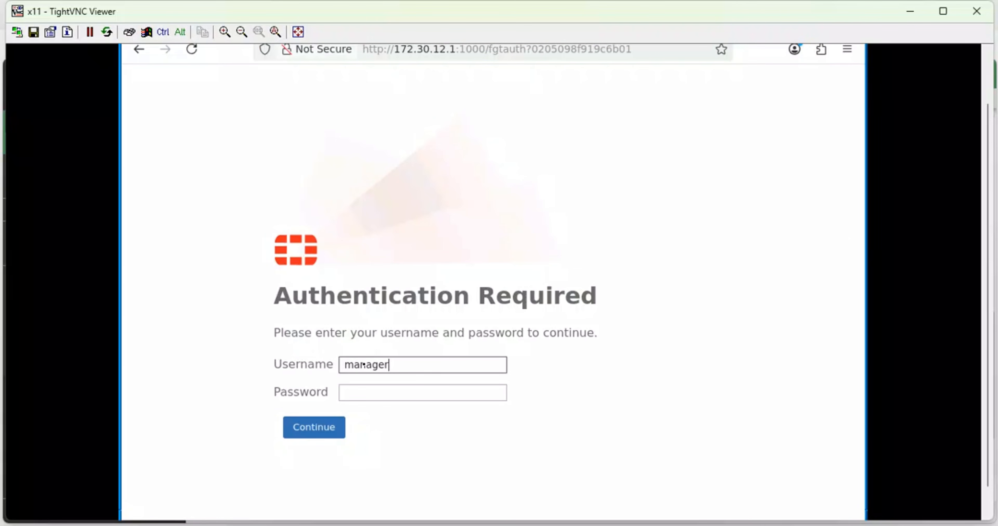
pyautogui.press('Tab')
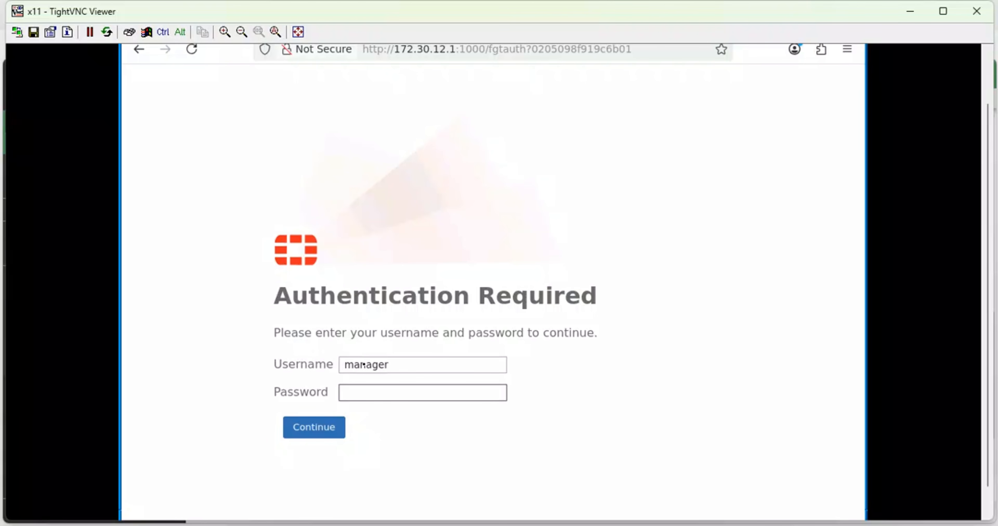
pyautogui.write('p')
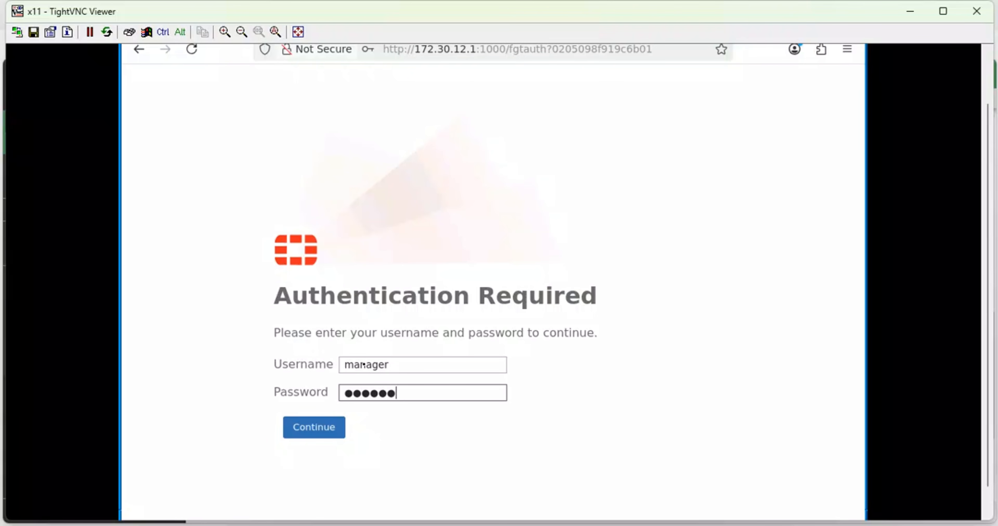
pyautogui.click(316, 432)
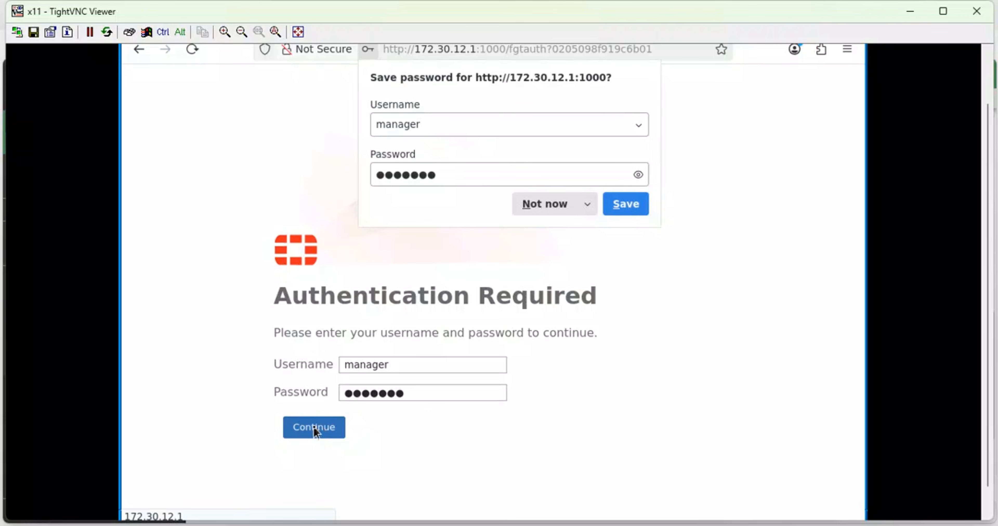
pyautogui.click(556, 213)
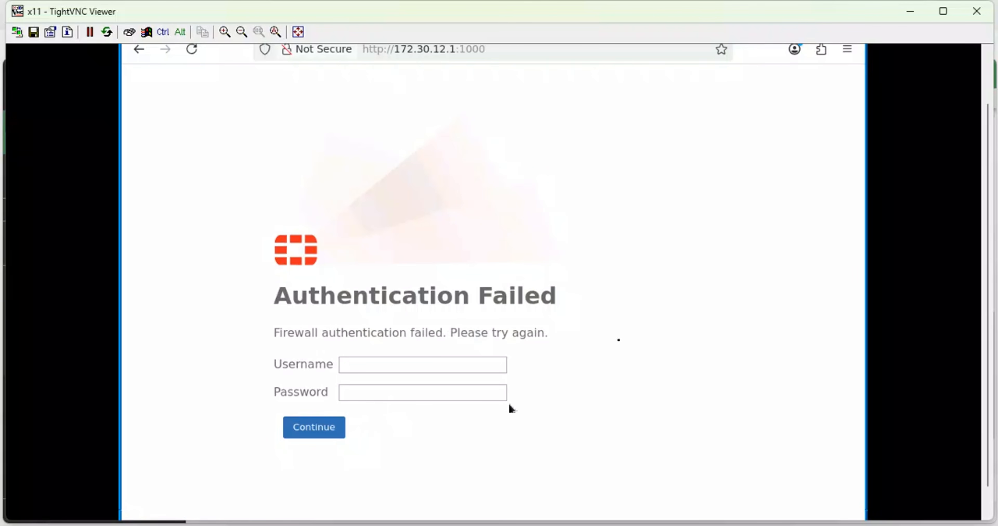
# - Open a terminal on the manager client, ping 8.8.8.8, stop the ping and return to Firefox
pyautogui.scroll(-2, 987, 234)
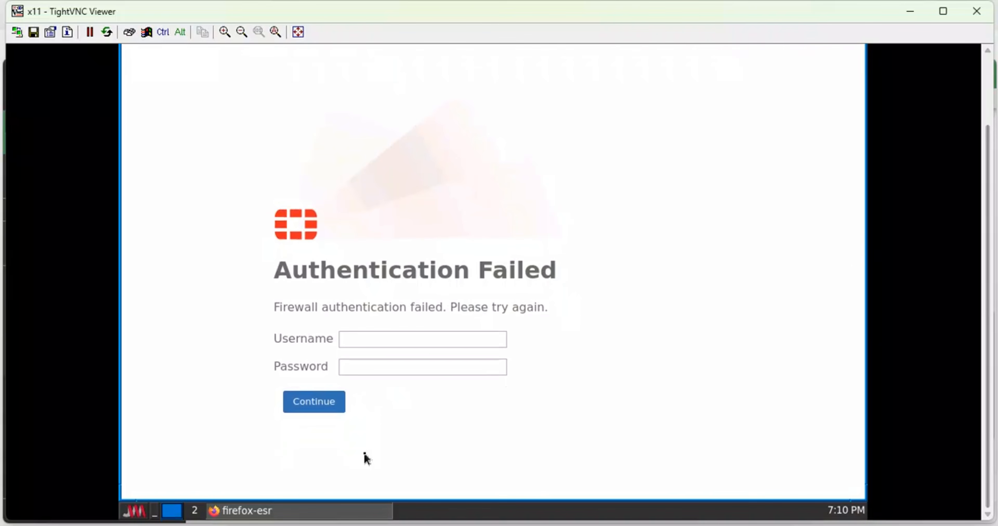
pyautogui.click(128, 508)
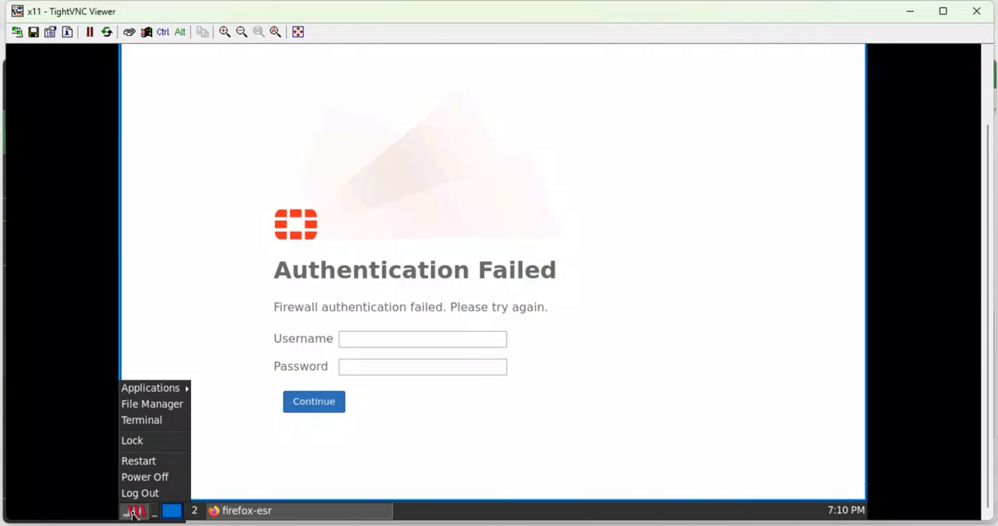
pyautogui.click(145, 420)
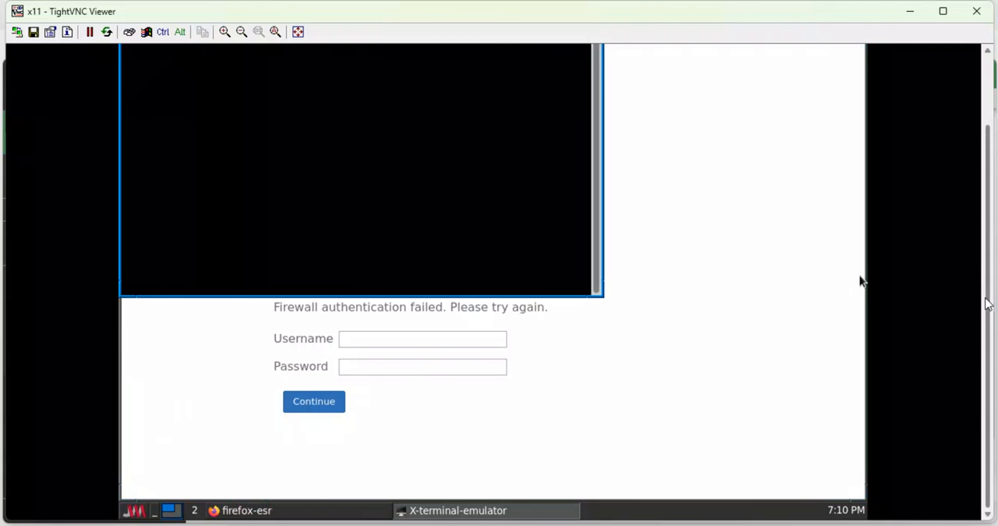
pyautogui.scroll(3, 987, 271)
pyautogui.write('pi')
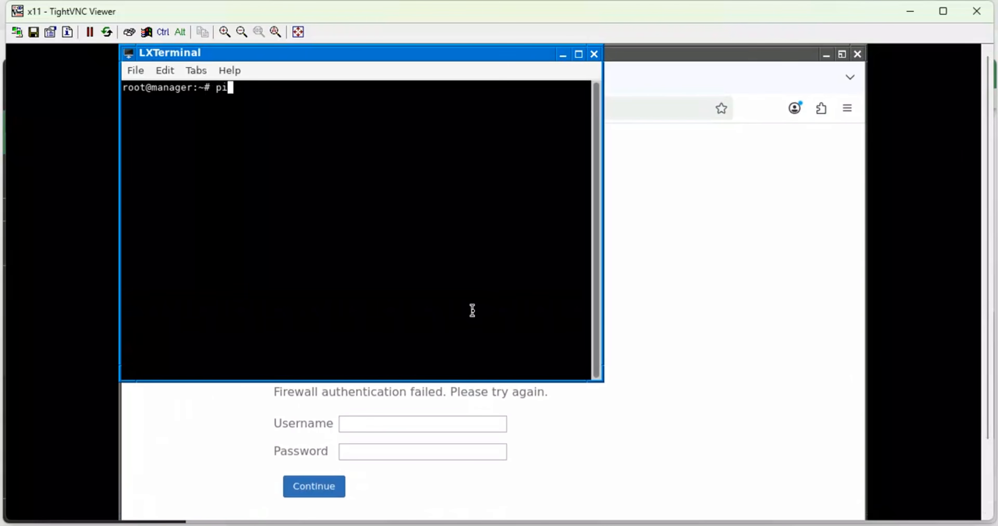
pyautogui.write('ng 8.8.8.8')
pyautogui.press('Return')
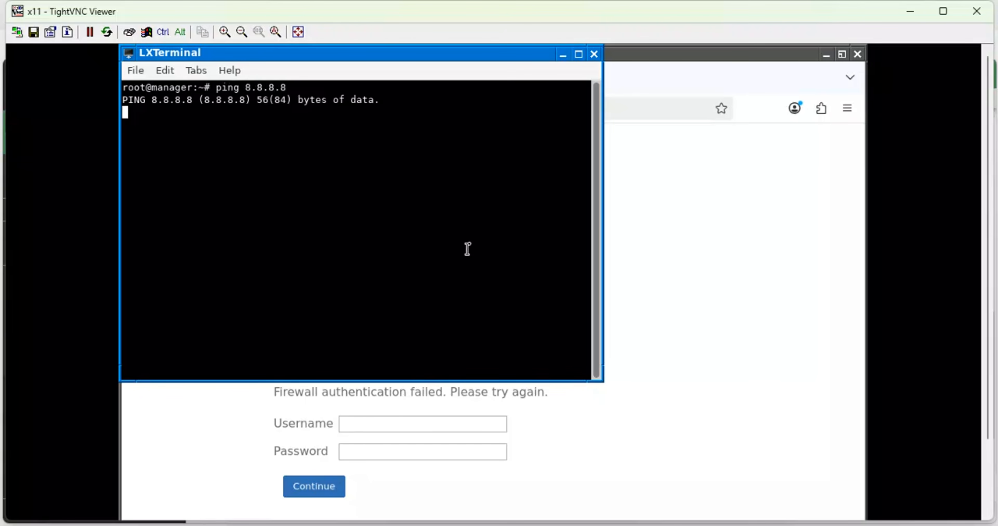
pyautogui.hotkey('ctrl', 'c')
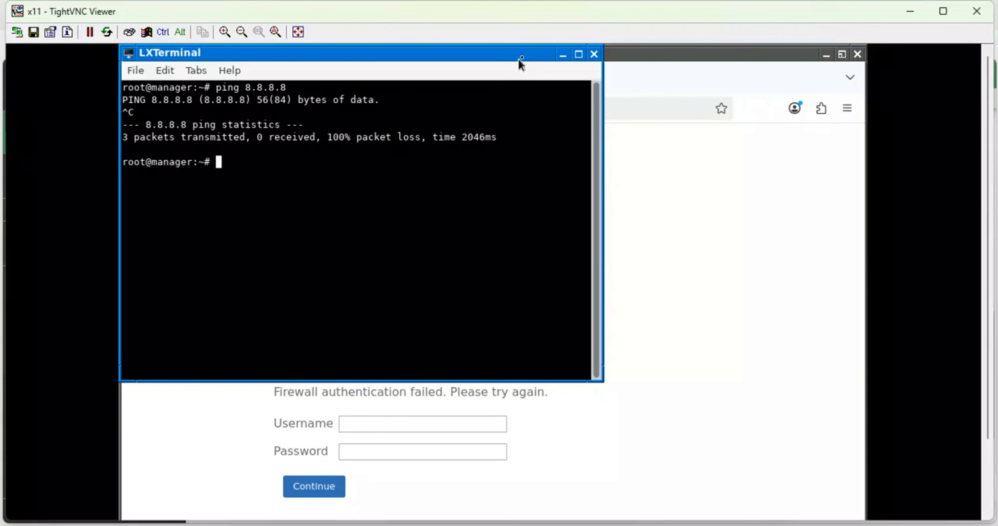
pyautogui.middleClick(577, 55)
pyautogui.click(735, 302)
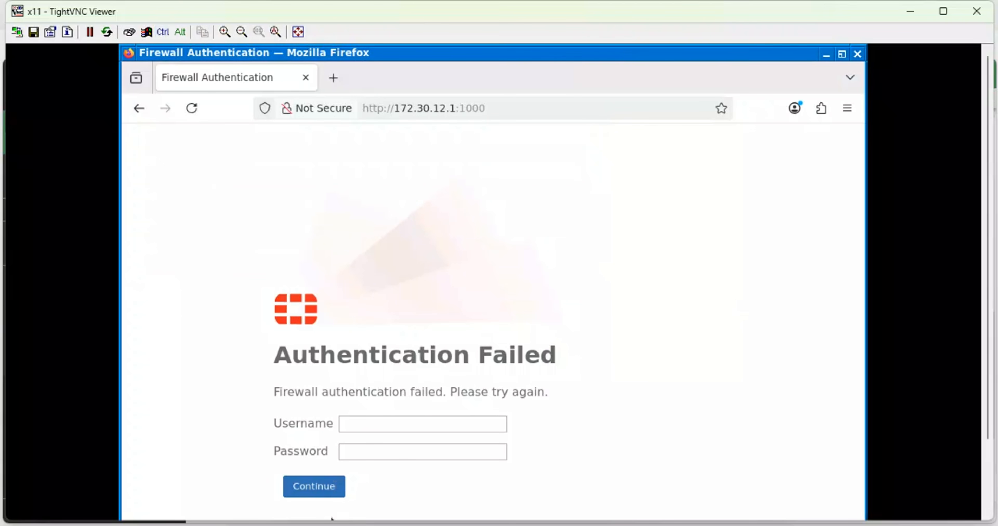
# - Switch back to the SOUTH-AFRICA-FW2 FortiGate page and save the port2 interface settings
pyautogui.moveTo(332, 518)
pyautogui.click(327, 485)
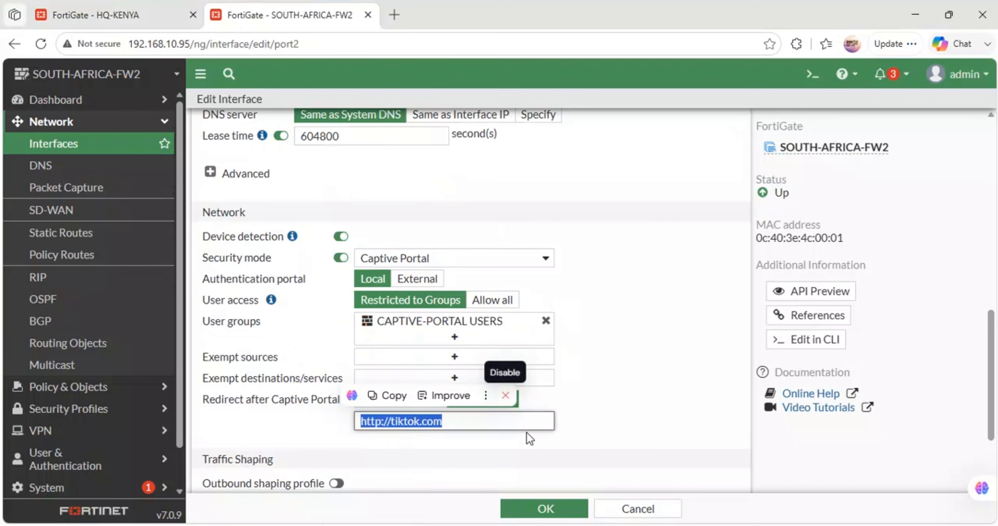
pyautogui.click(540, 511)
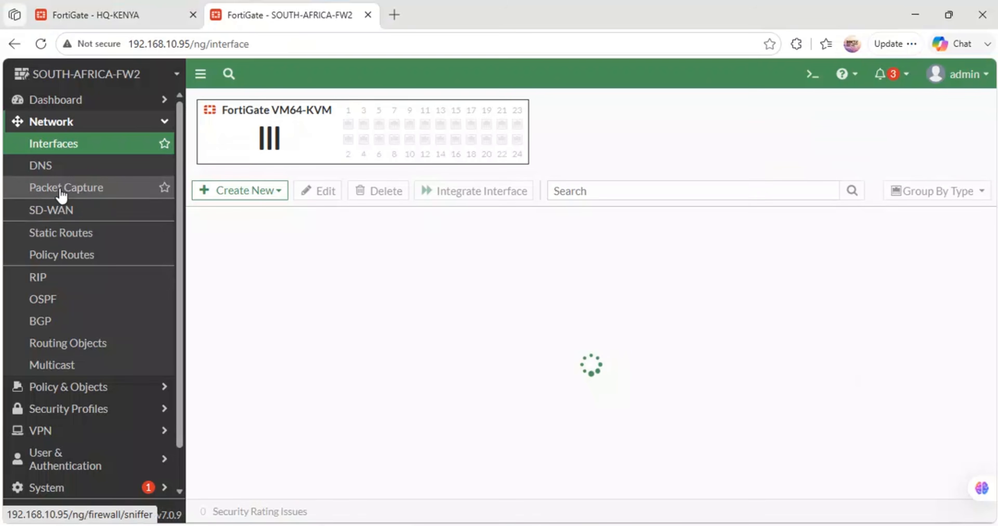
# - Review the South Africa FortiGate's static routes and its firewall policies
pyautogui.click(62, 233)
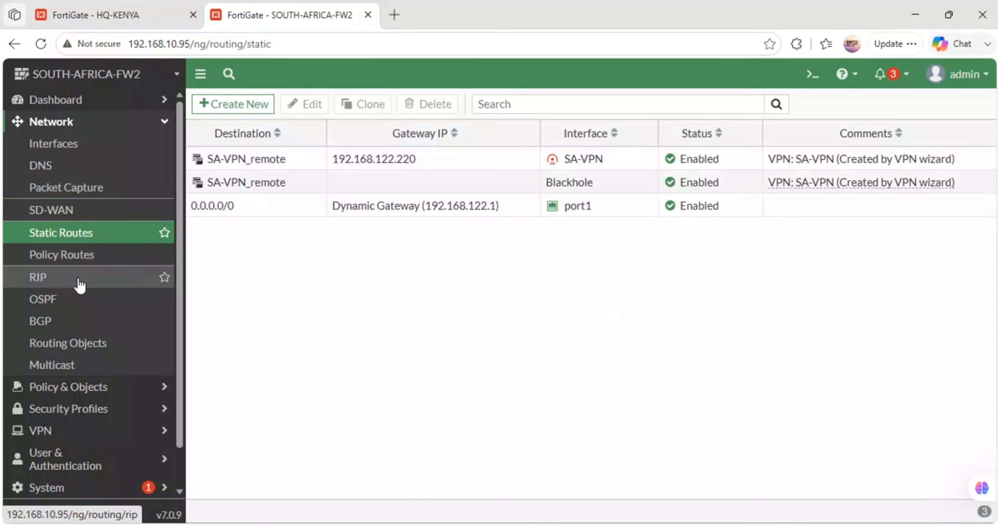
pyautogui.click(83, 387)
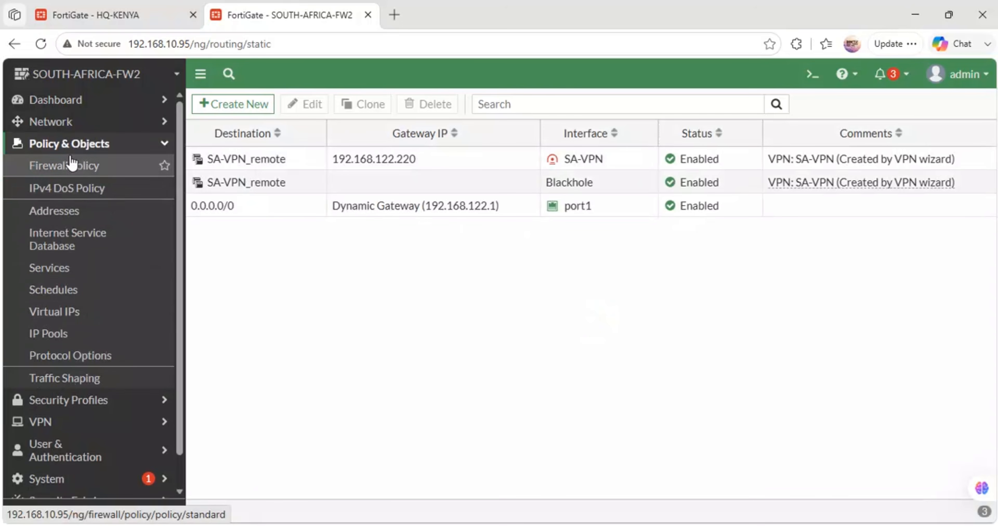
pyautogui.click(71, 164)
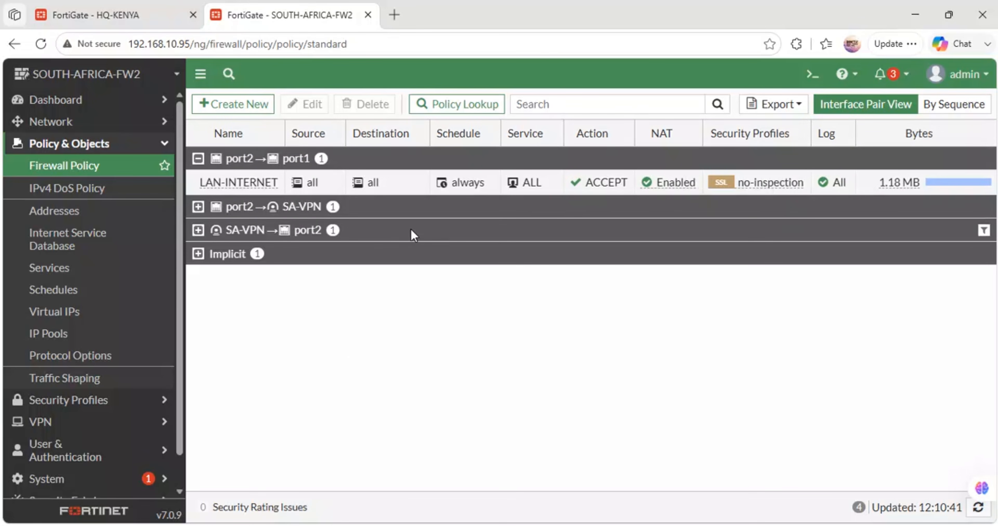
# - Check the manager client's login page, then switch to GNS3 to view the manager node's network interfaces configuration
pyautogui.hotkey('alt', 'Tab')
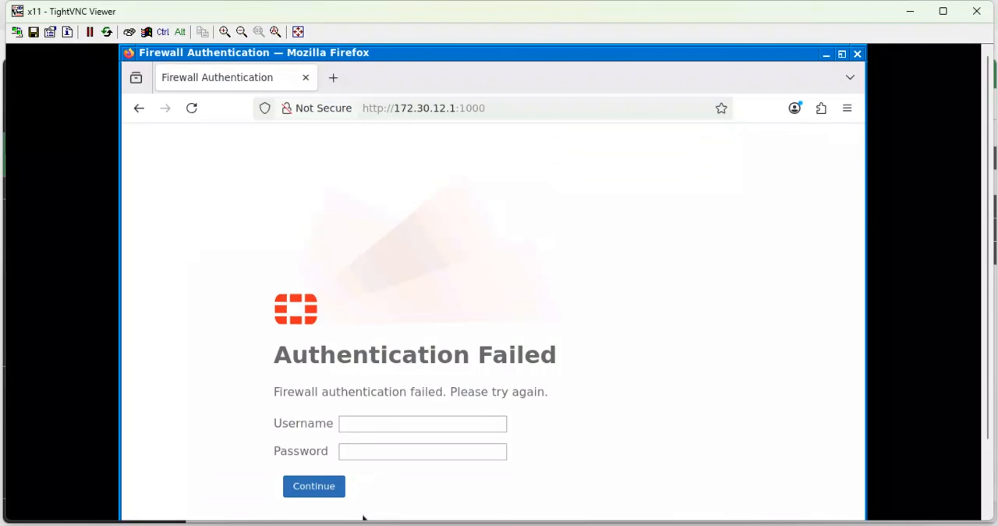
pyautogui.moveTo(364, 518)
pyautogui.click(403, 494)
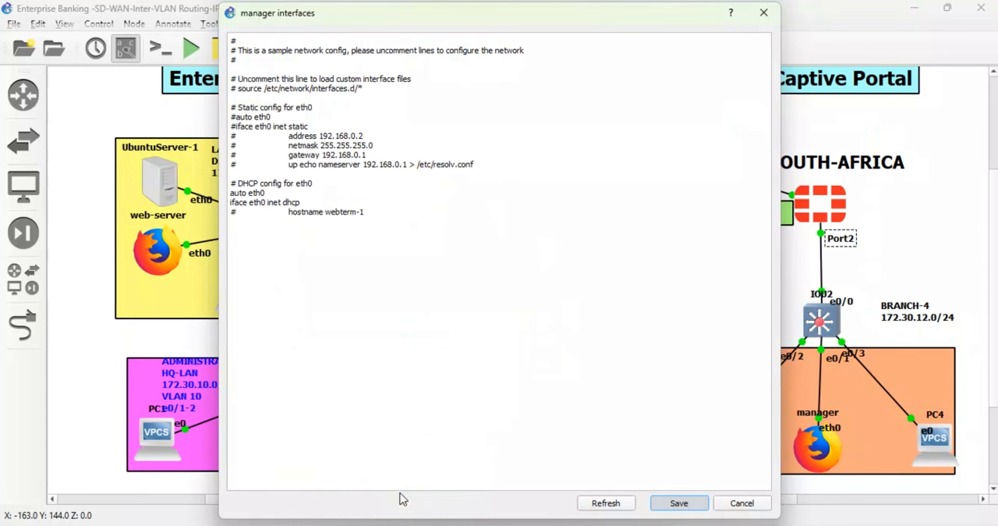